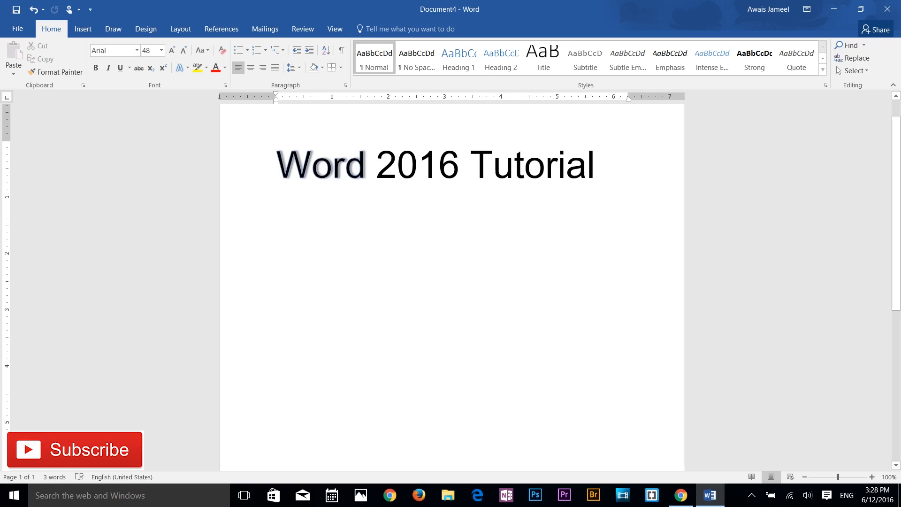
# Close the open document containing the "Word 2016 Tutorial" heading
pyautogui.click(18, 29)
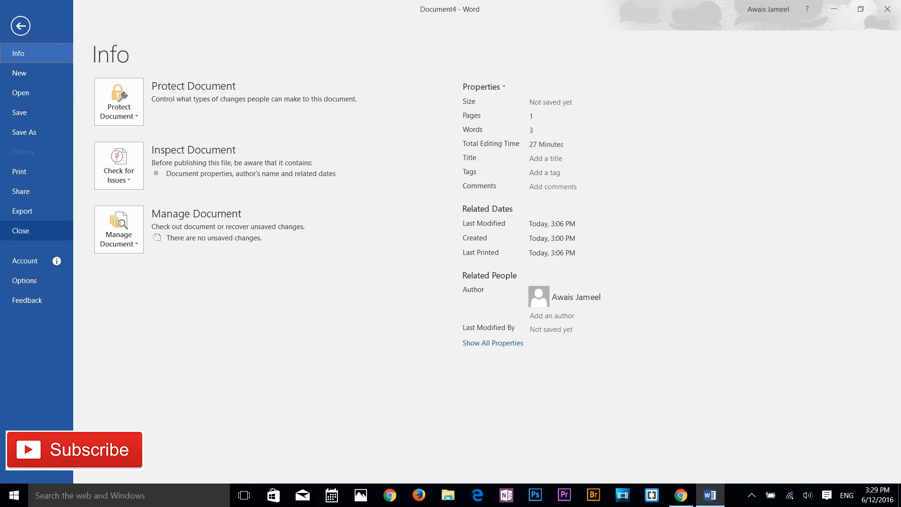
pyautogui.click(21, 231)
pyautogui.click(450, 271)
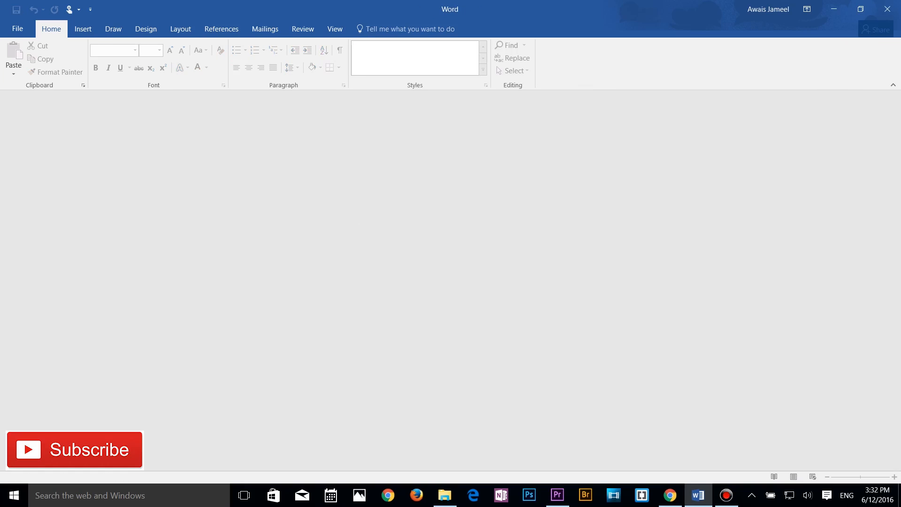
# Search the online templates for "resume" and filter the results to the Resumes category
pyautogui.hotkey('ctrl', 'o')
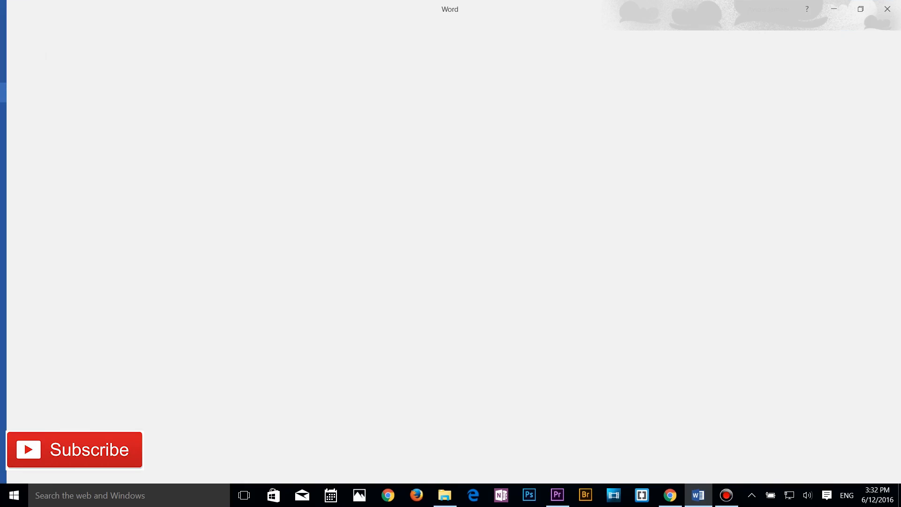
pyautogui.click(37, 73)
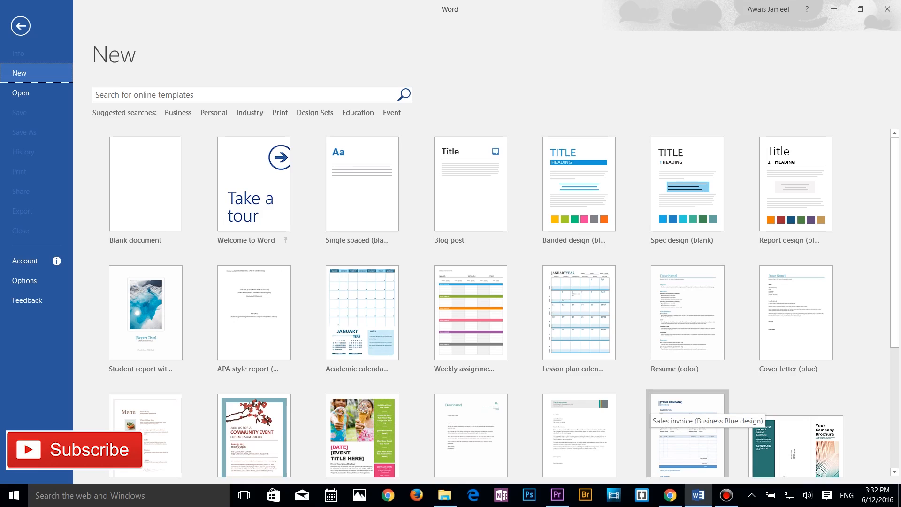
pyautogui.click(155, 95)
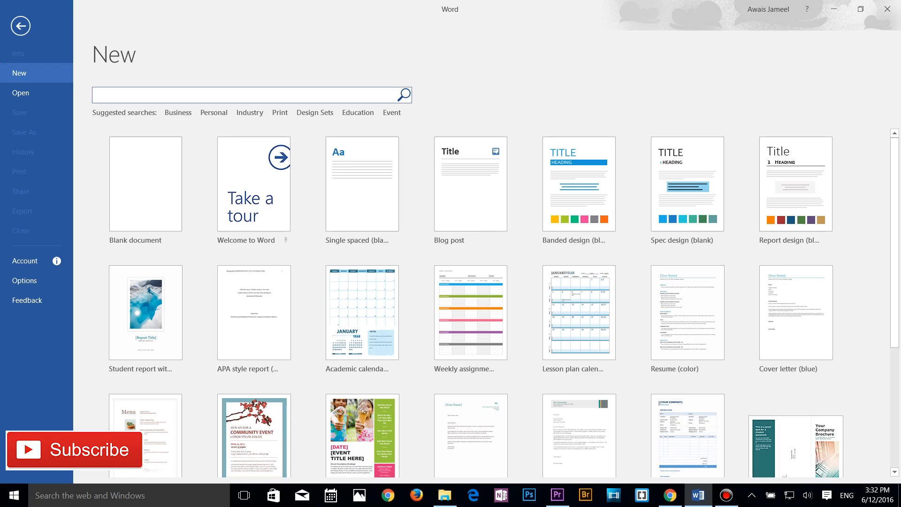
pyautogui.write('resume')
pyautogui.press('Return')
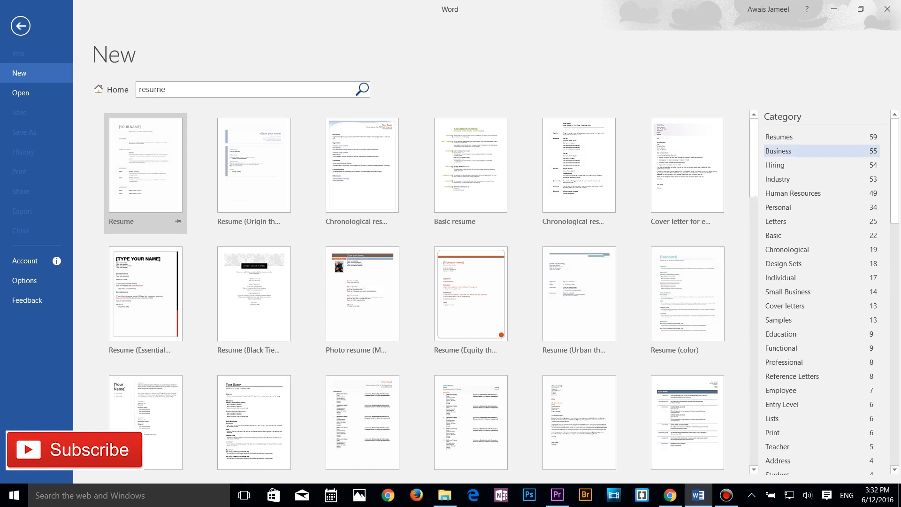
pyautogui.click(798, 137)
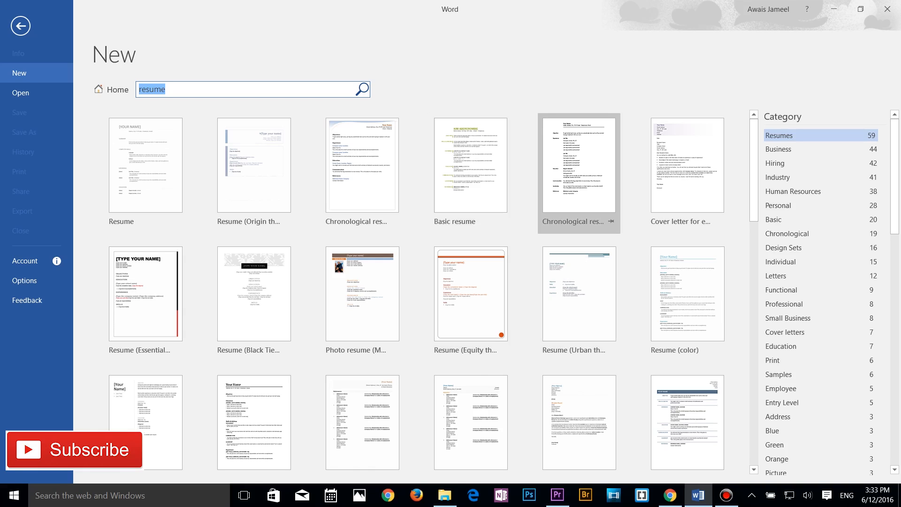
# Create a new document from the Chronological resume (Minimalist design) template and look through its page
pyautogui.click(579, 164)
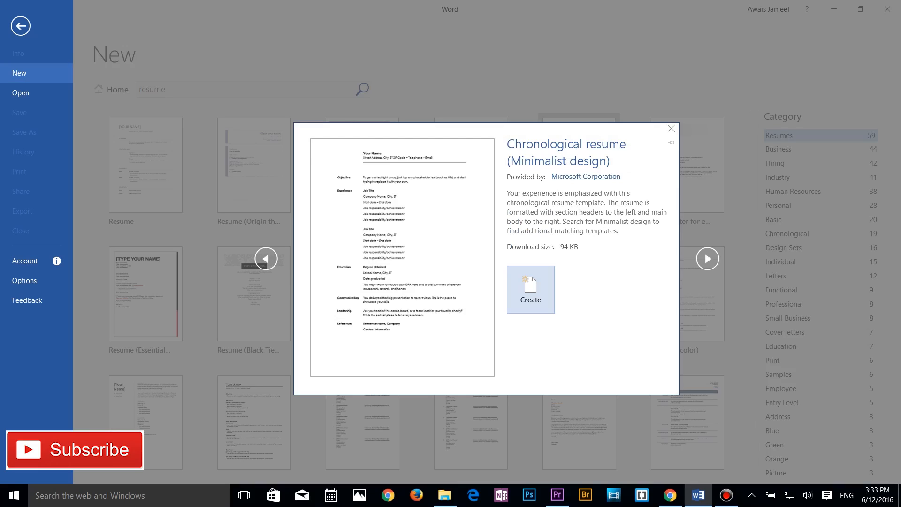
pyautogui.click(531, 289)
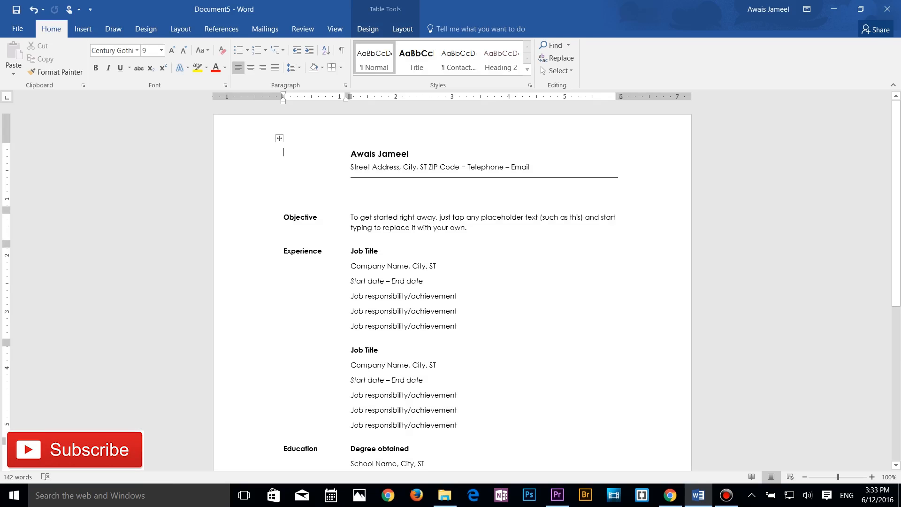
pyautogui.scroll(-5, 452, 286)
pyautogui.scroll(5, 452, 286)
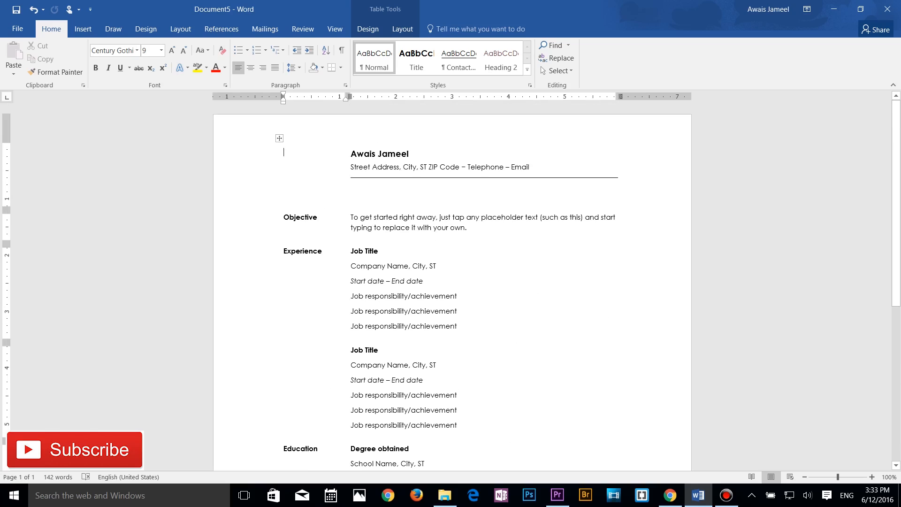
# View the signed-in account's details and compare the account name with the name at the head of the resume
pyautogui.click(769, 9)
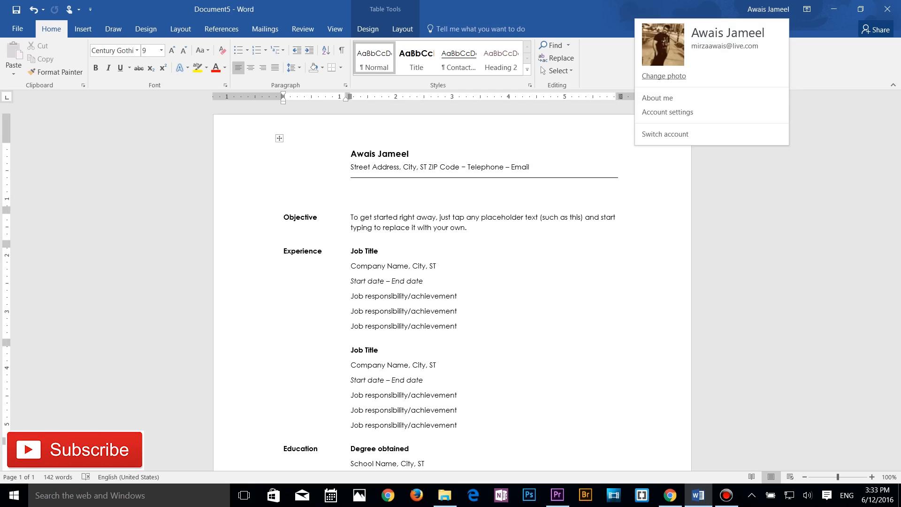
pyautogui.press('Escape')
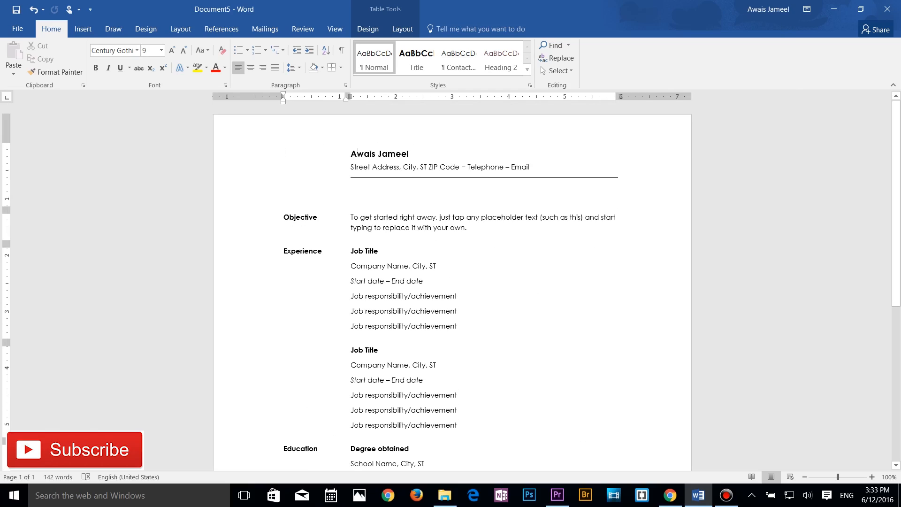
pyautogui.moveTo(351, 153); pyautogui.dragTo(413, 154)
# Start saving the new resume document, choosing This PC as the save location
pyautogui.click(18, 28)
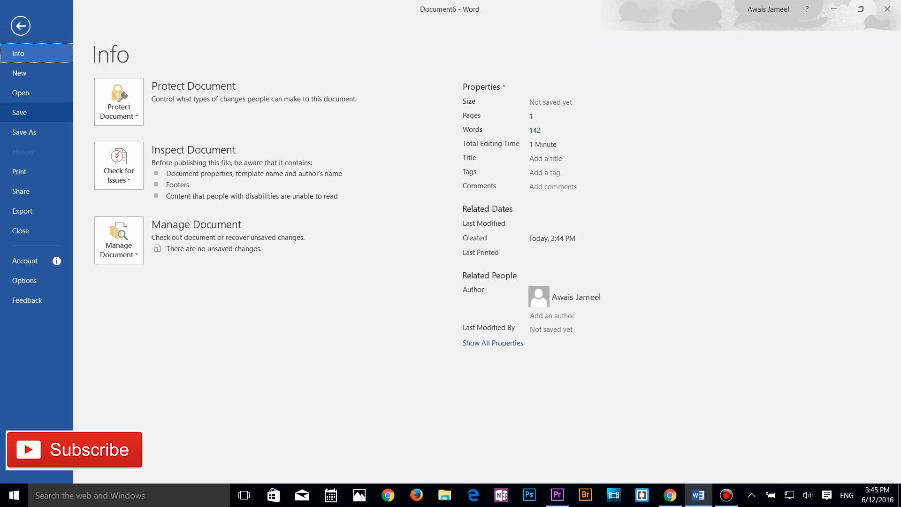
pyautogui.click(19, 112)
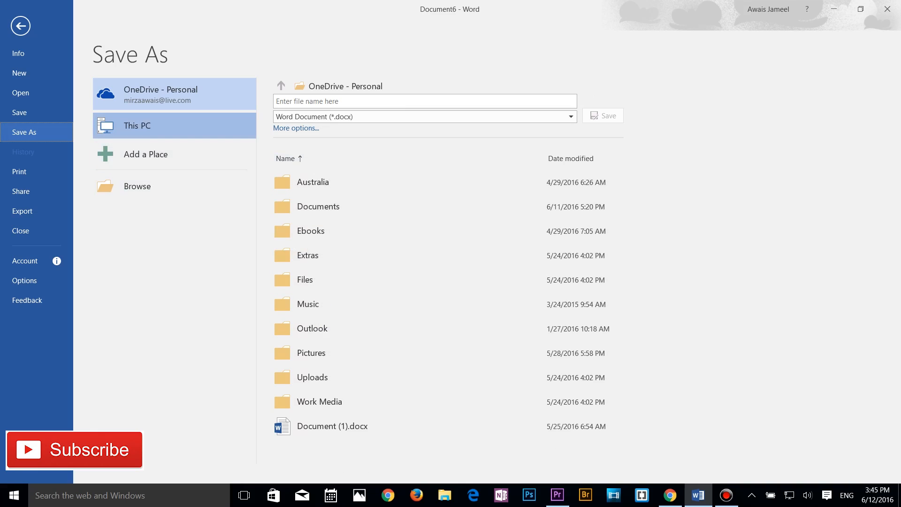
pyautogui.click(140, 125)
pyautogui.scroll(-7, 338, 231)
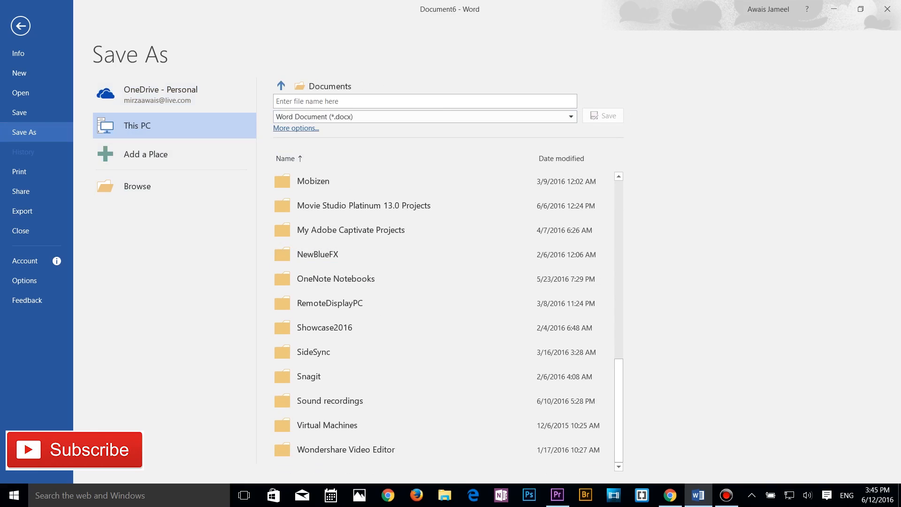
pyautogui.click(296, 128)
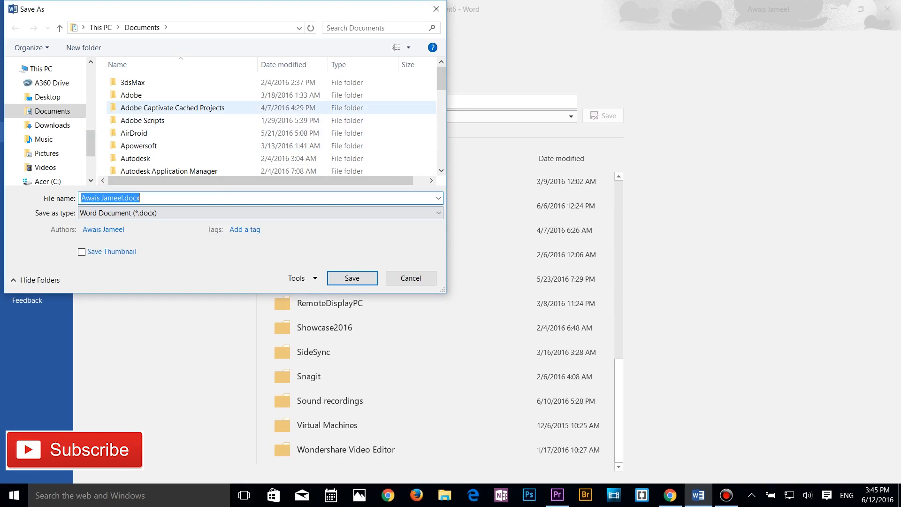
pyautogui.moveTo(441, 79); pyautogui.dragTo(441, 107)
pyautogui.scroll(-4, 188, 143)
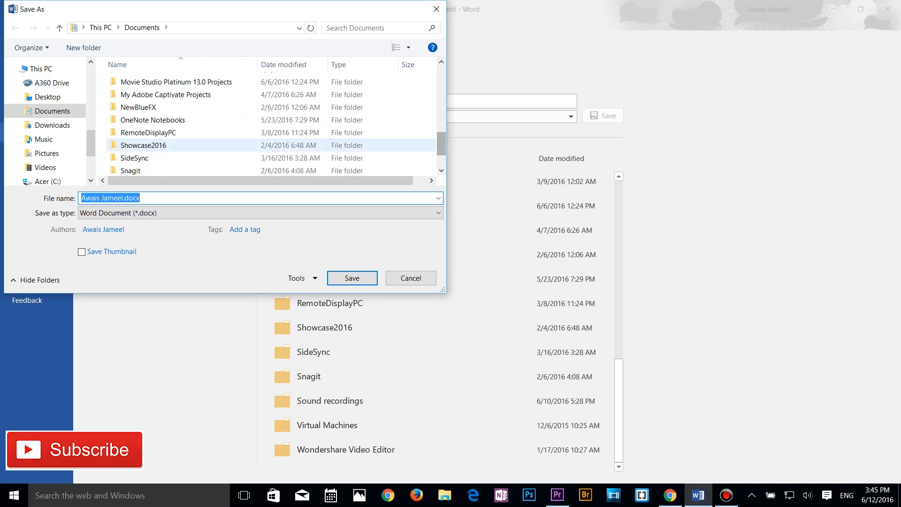
pyautogui.scroll(4, 188, 143)
pyautogui.scroll(5, 187, 138)
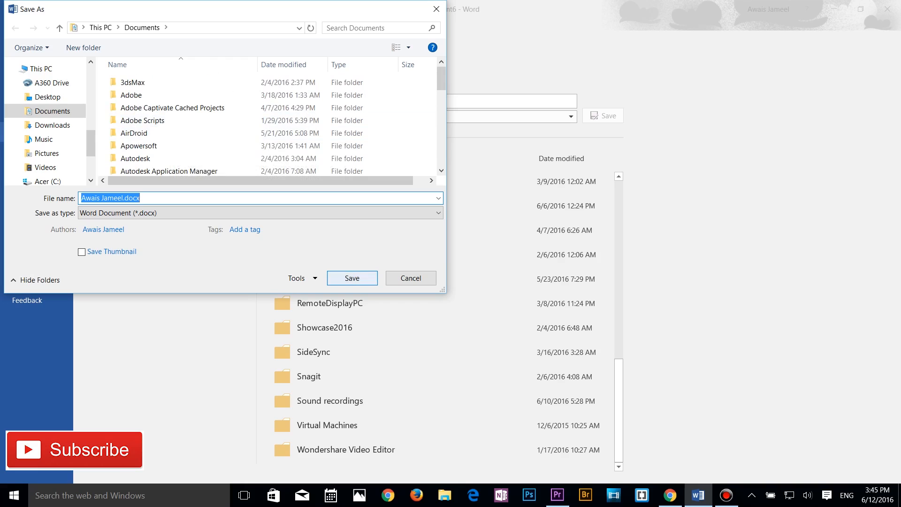
pyautogui.press('Escape')
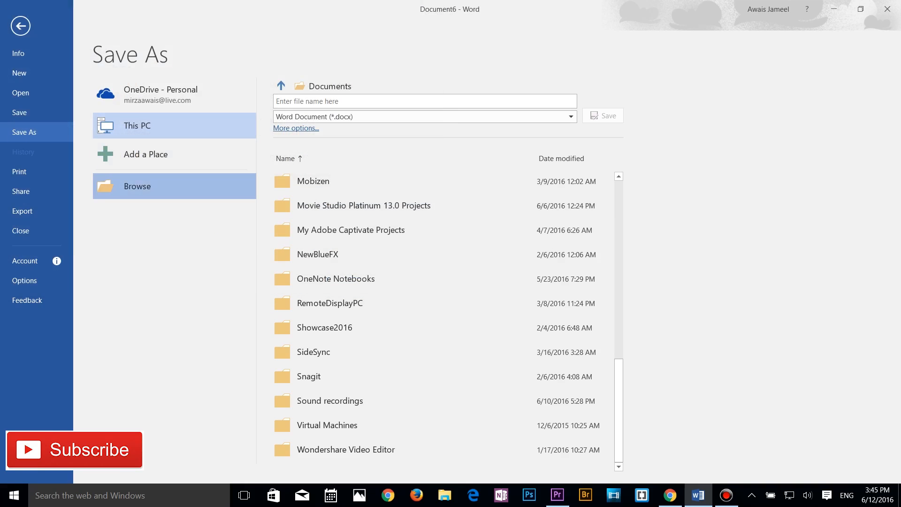
# Bring up the full Save As dialog and choose the Desktop as the destination folder
pyautogui.click(297, 128)
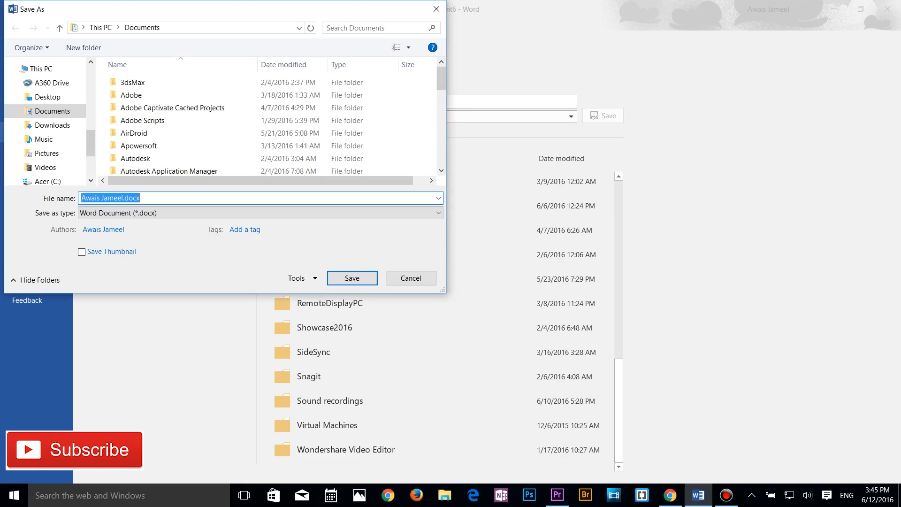
pyautogui.moveTo(225, 7); pyautogui.dragTo(429, 111)
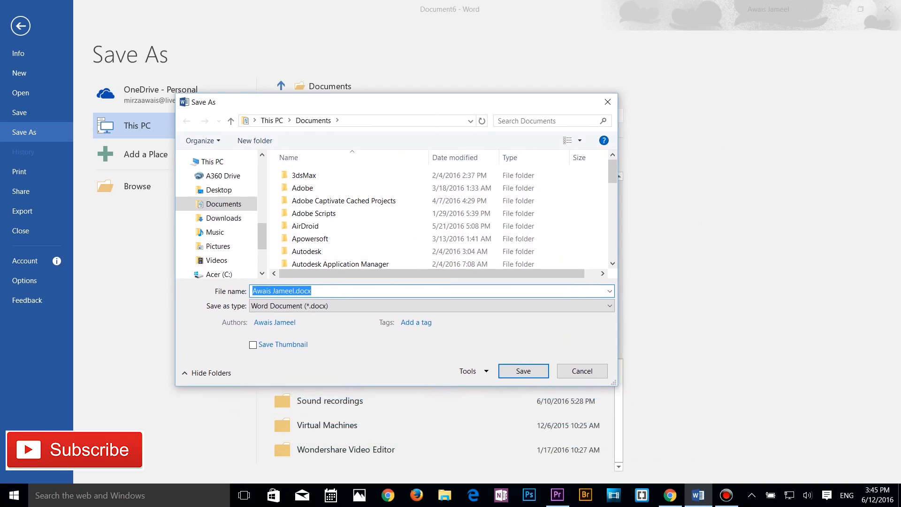
pyautogui.scroll(1, 216, 226)
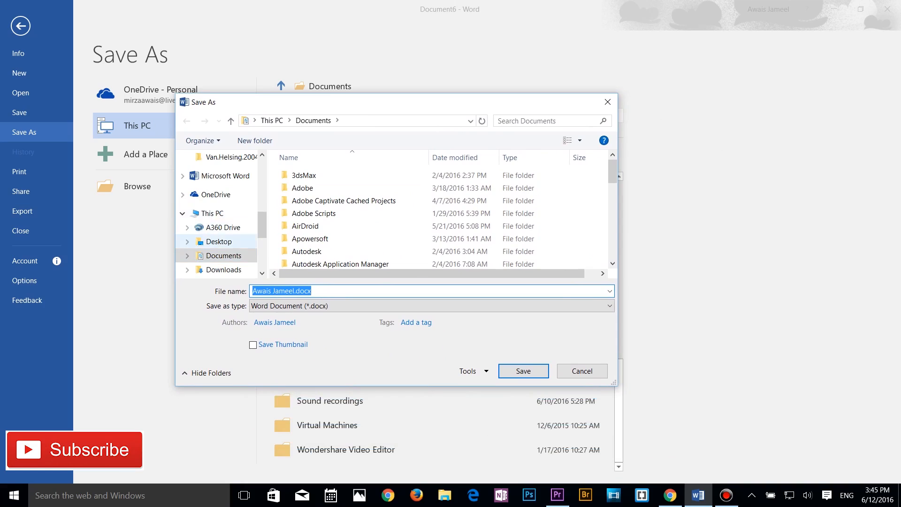
pyautogui.click(219, 242)
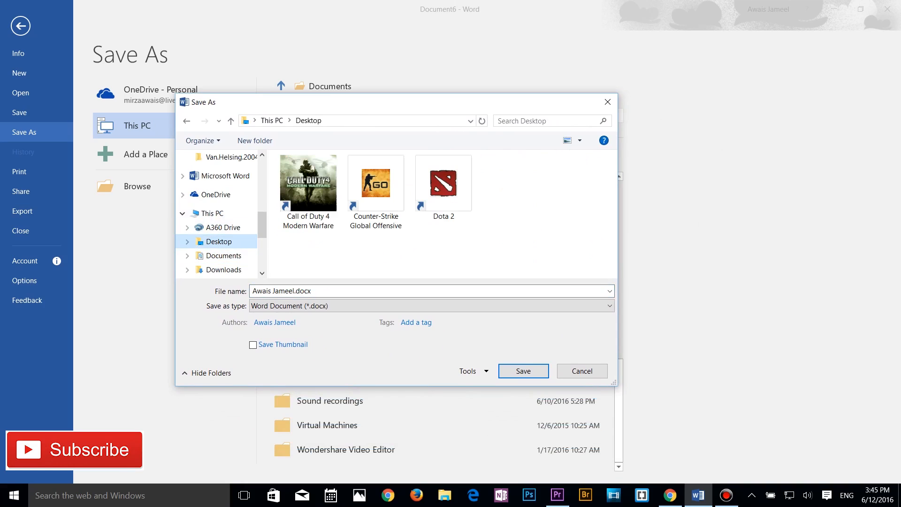
# Look through the available file types and try PDF (*.pdf) as the save format
pyautogui.click(432, 306)
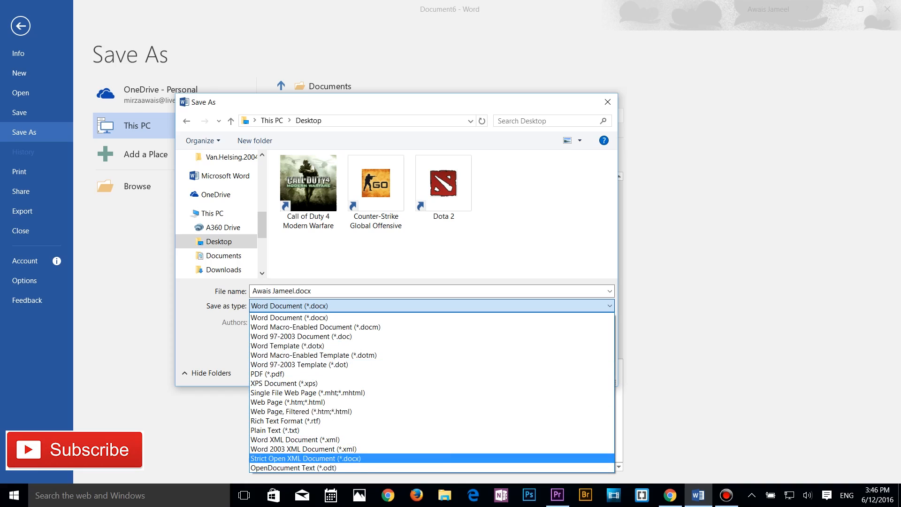
pyautogui.click(310, 306)
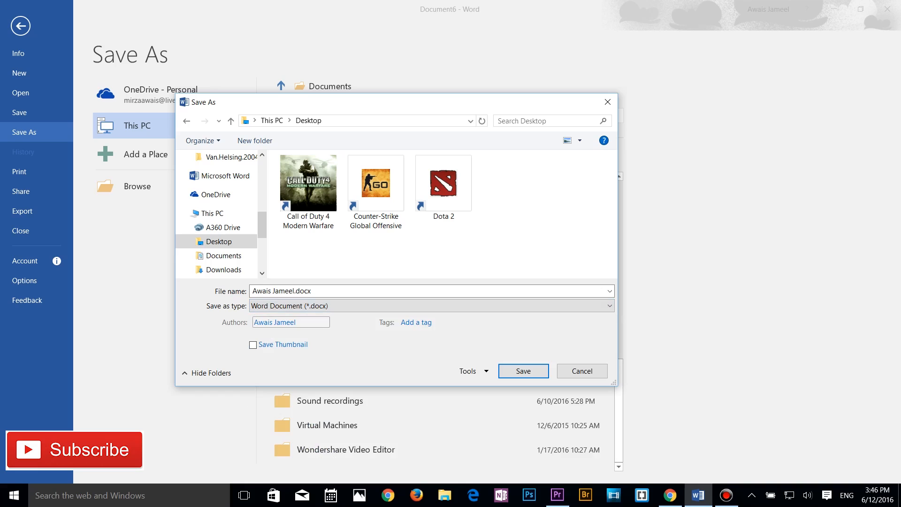
pyautogui.click(310, 306)
pyautogui.click(267, 373)
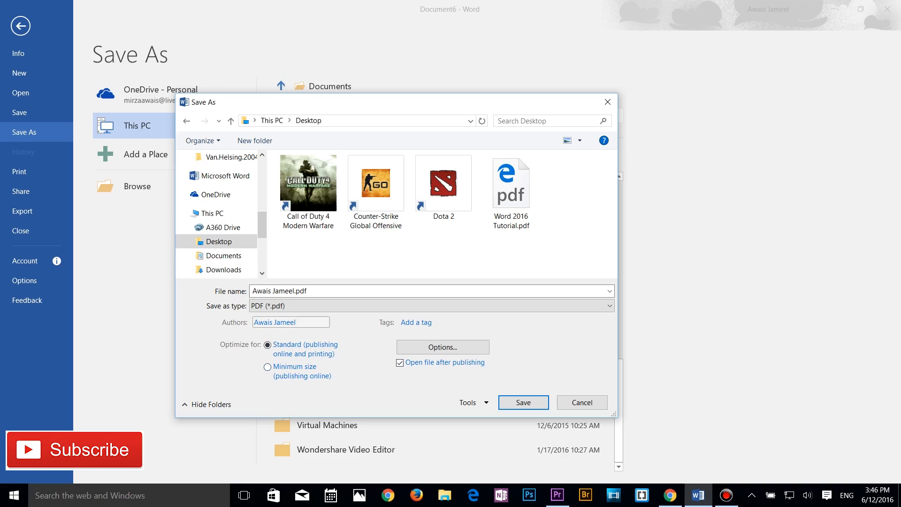
# Set the file type to Word Document (*.docx) and save the resume on the Desktop
pyautogui.click(301, 306)
pyautogui.click(300, 317)
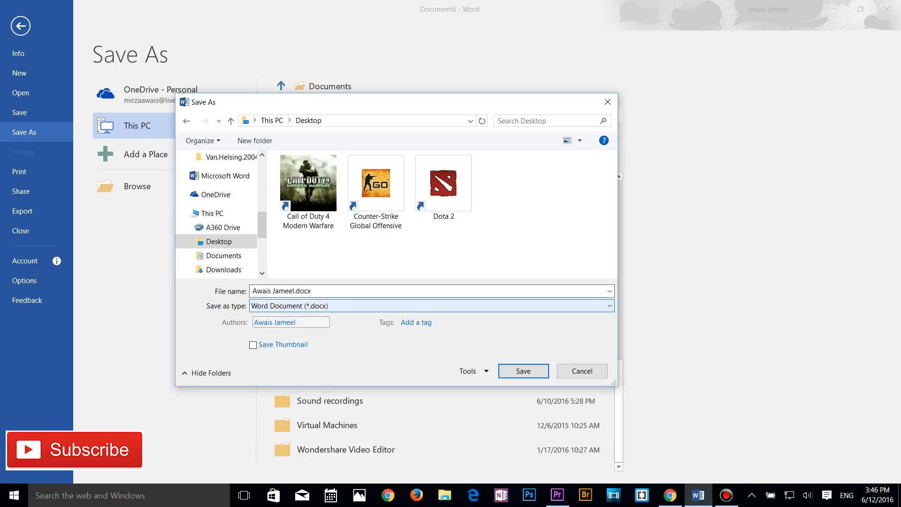
pyautogui.click(523, 371)
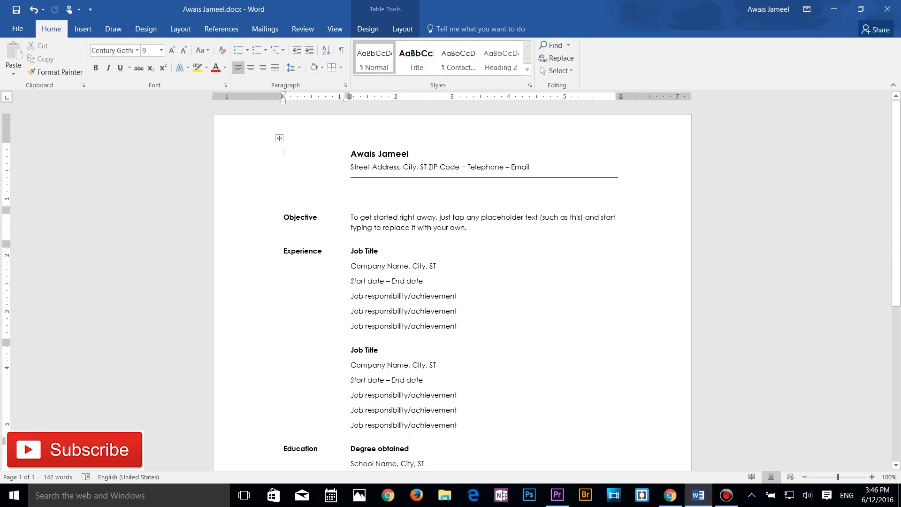
# Browse OneDrive and the Desktop for files to open, select Word 2016 Tutorial.pdf, and cancel without opening it
pyautogui.click(17, 29)
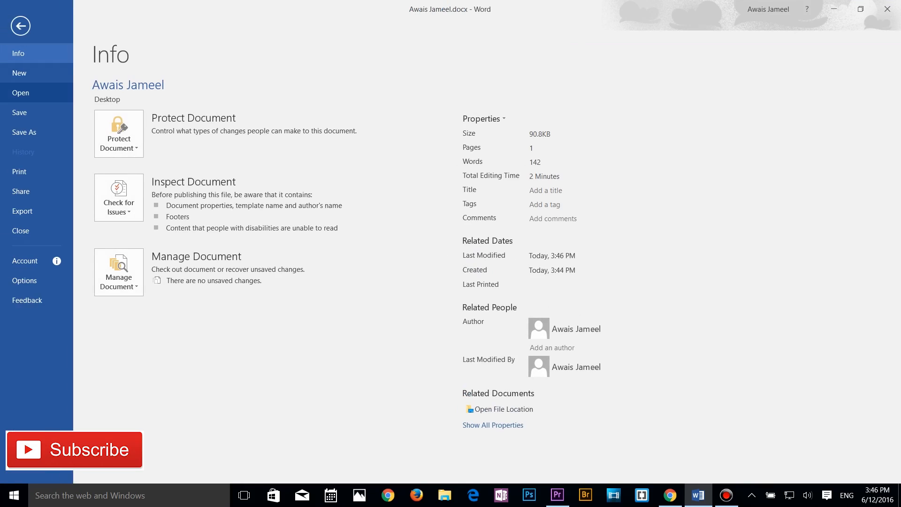
pyautogui.click(20, 92)
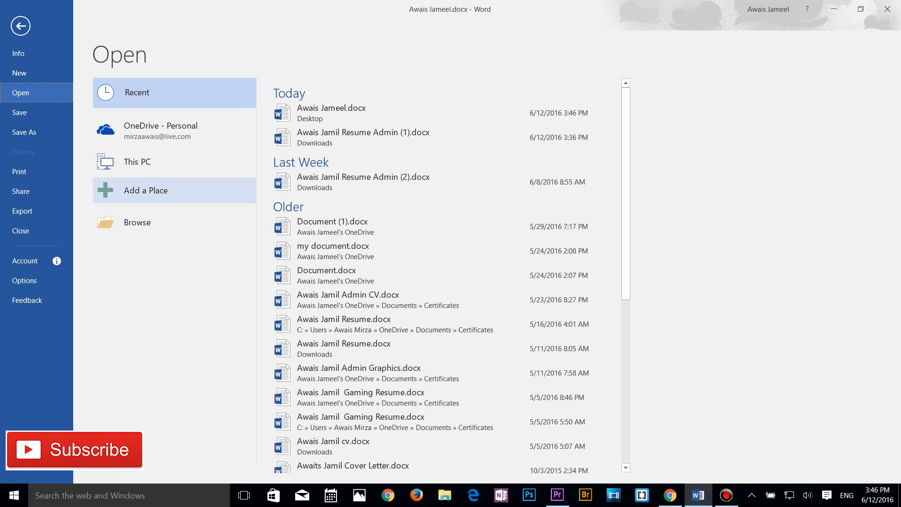
pyautogui.click(175, 130)
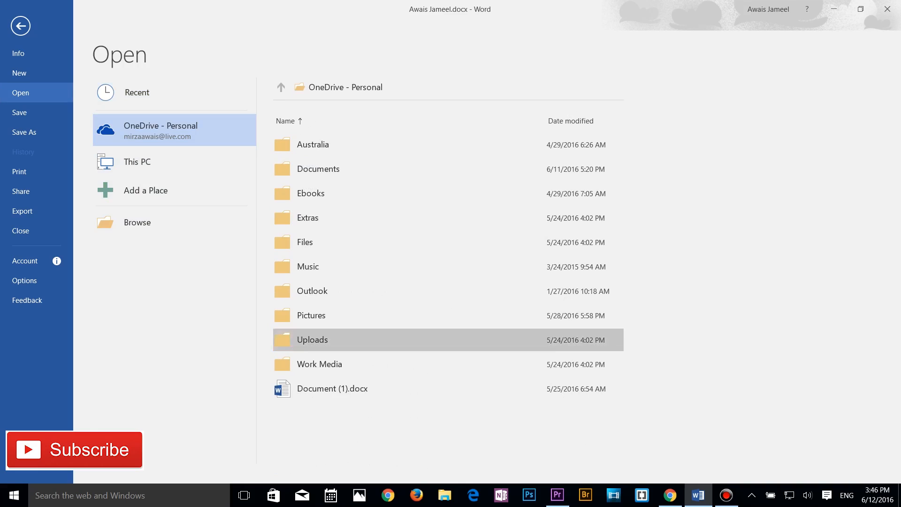
pyautogui.click(141, 222)
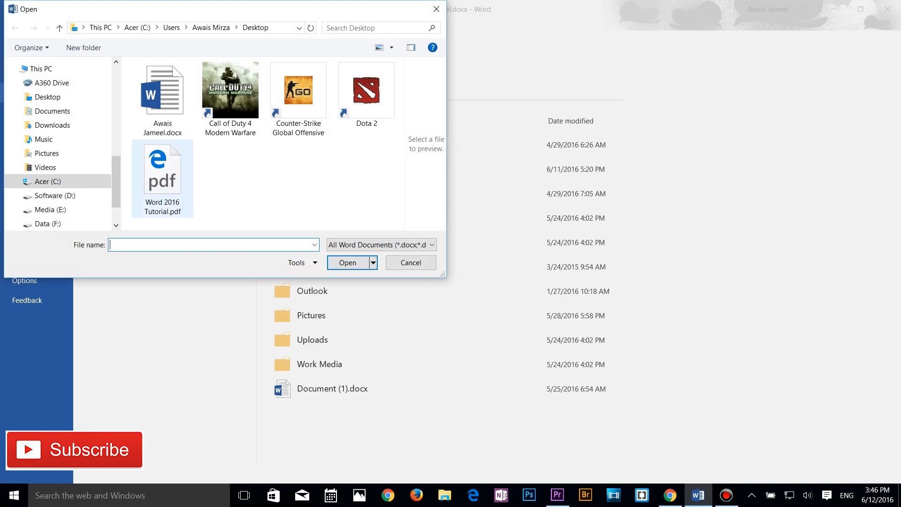
pyautogui.click(162, 178)
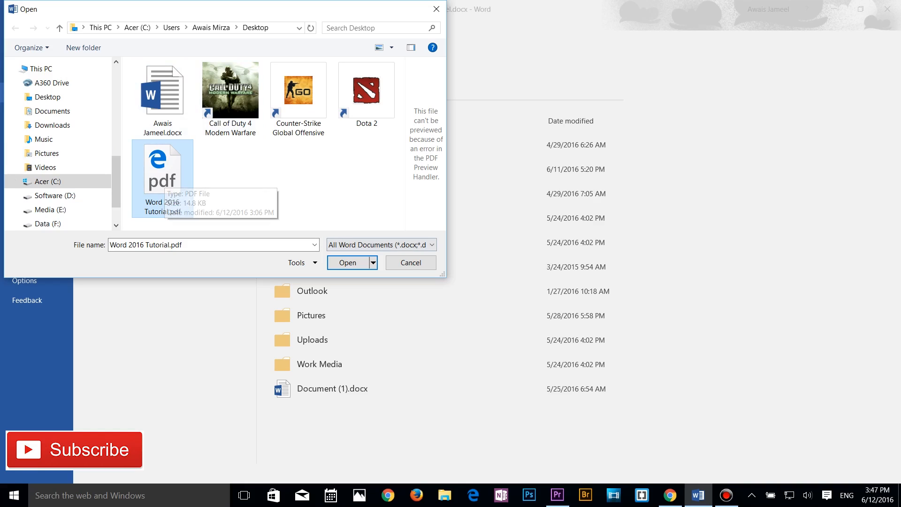
pyautogui.click(411, 263)
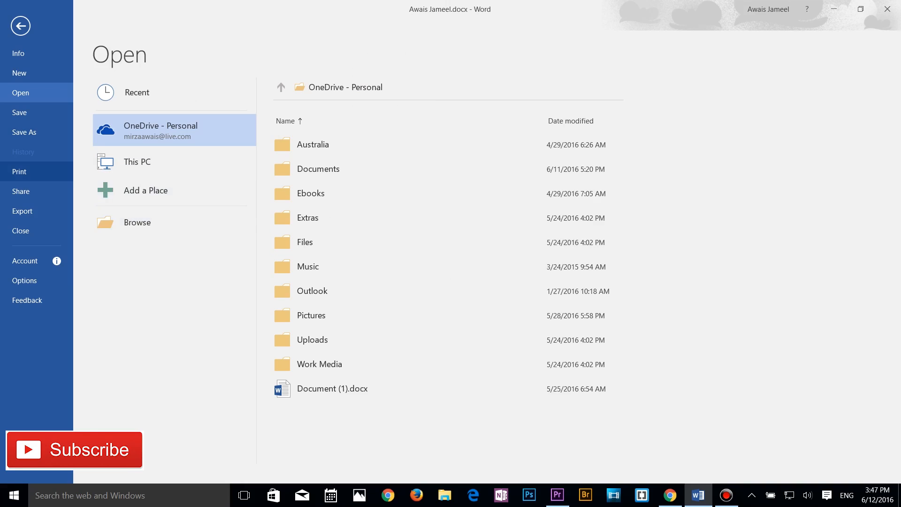
# Review the print settings, looking through the available printers and the page range options without changing them
pyautogui.click(20, 172)
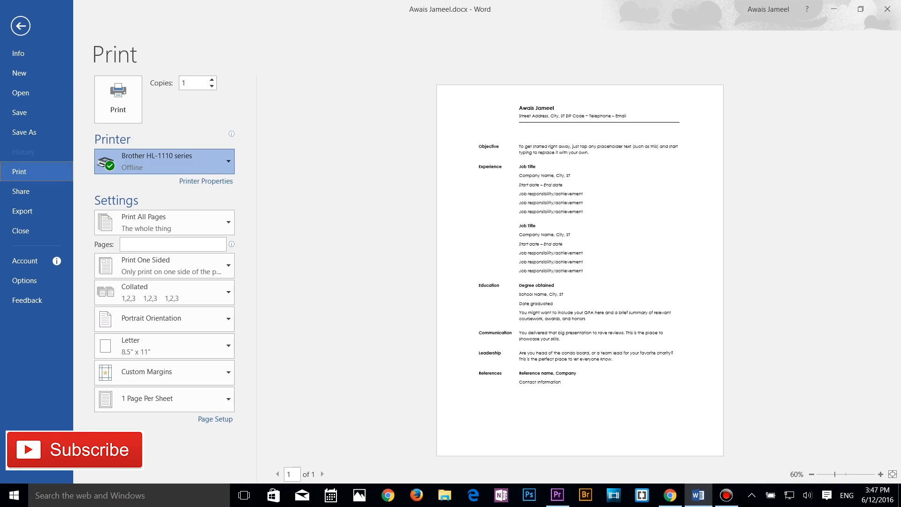
pyautogui.click(164, 161)
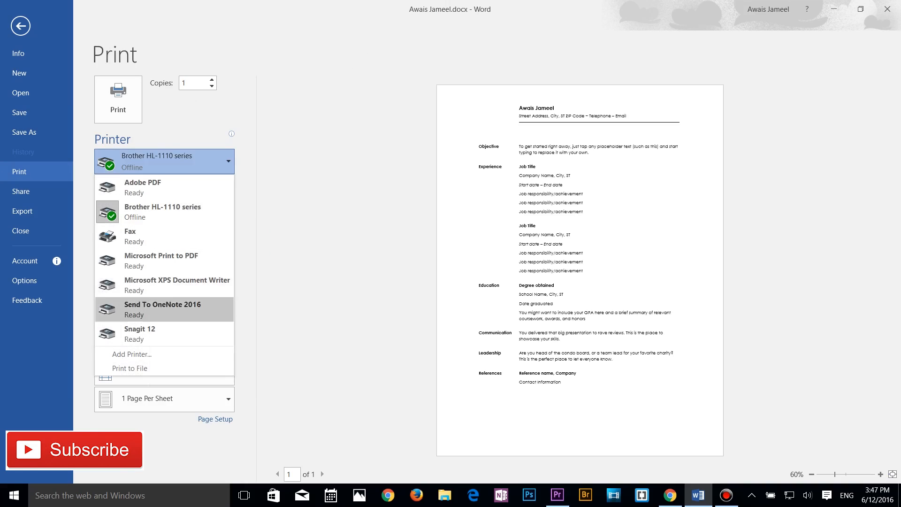
pyautogui.click(164, 161)
pyautogui.click(164, 222)
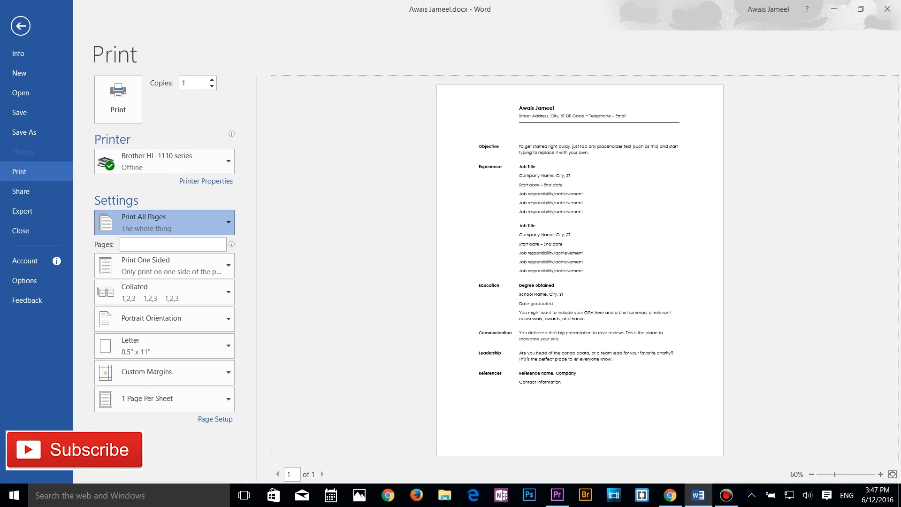
pyautogui.scroll(-2, 186, 369)
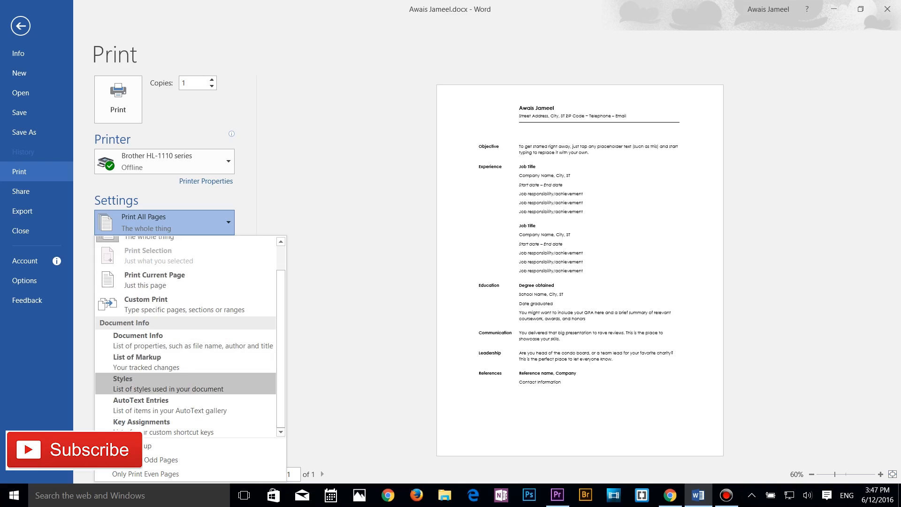
pyautogui.click(328, 328)
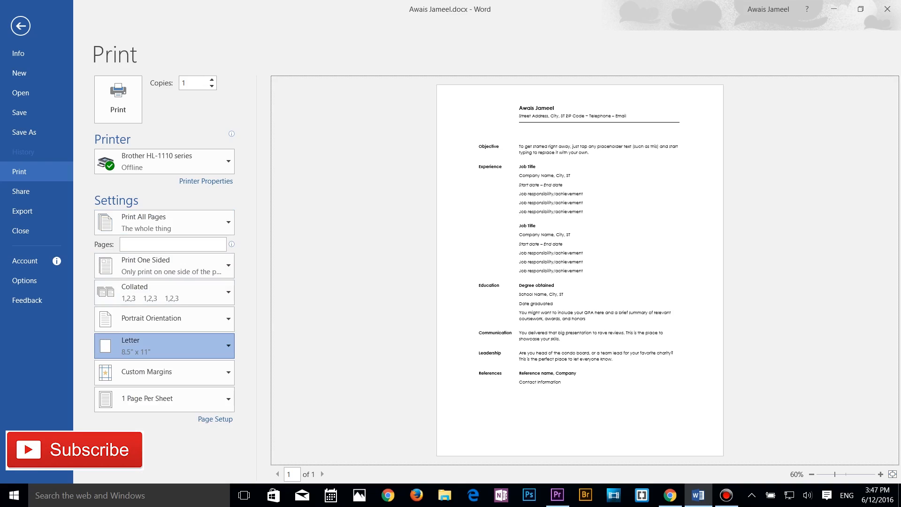
# Set the print paper size to A4 and look through the margin presets without picking one
pyautogui.click(164, 346)
pyautogui.click(164, 373)
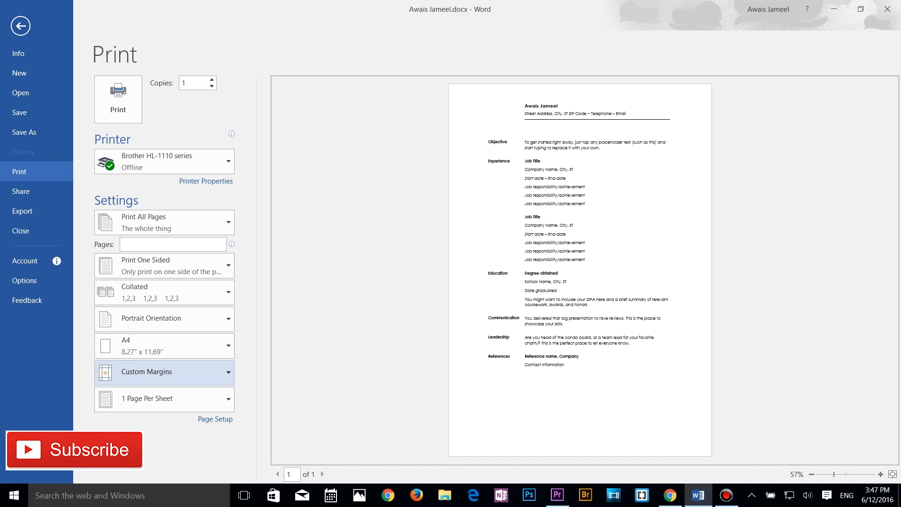
pyautogui.click(164, 373)
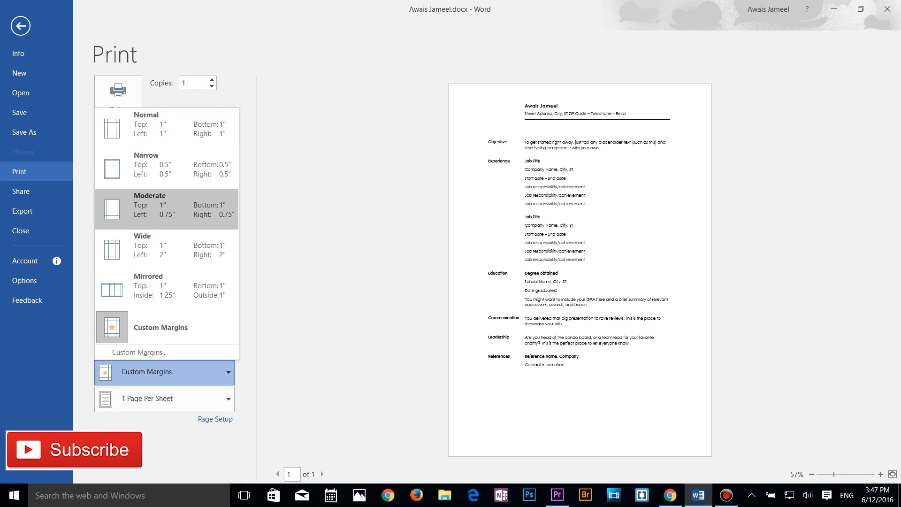
pyautogui.press('Escape')
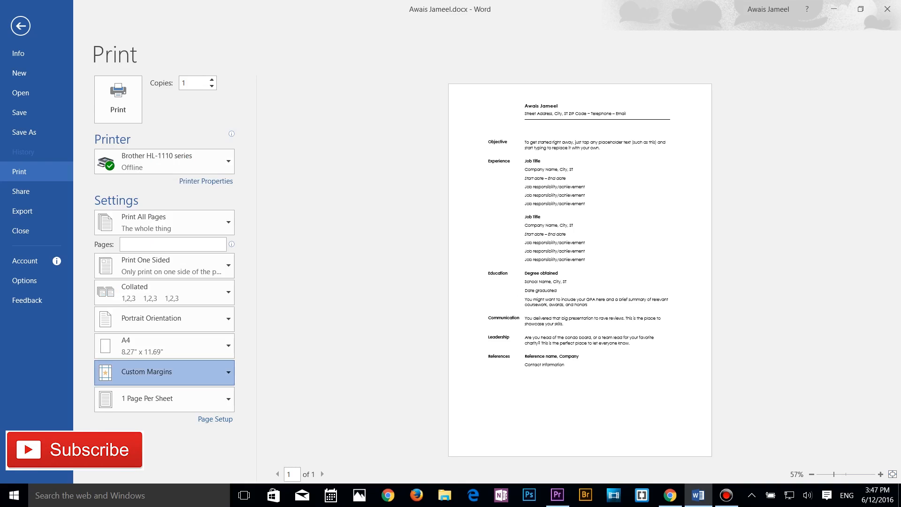
# Return to the resume, set its left margin to 1" on the ruler, and check the print preview
pyautogui.press('Escape')
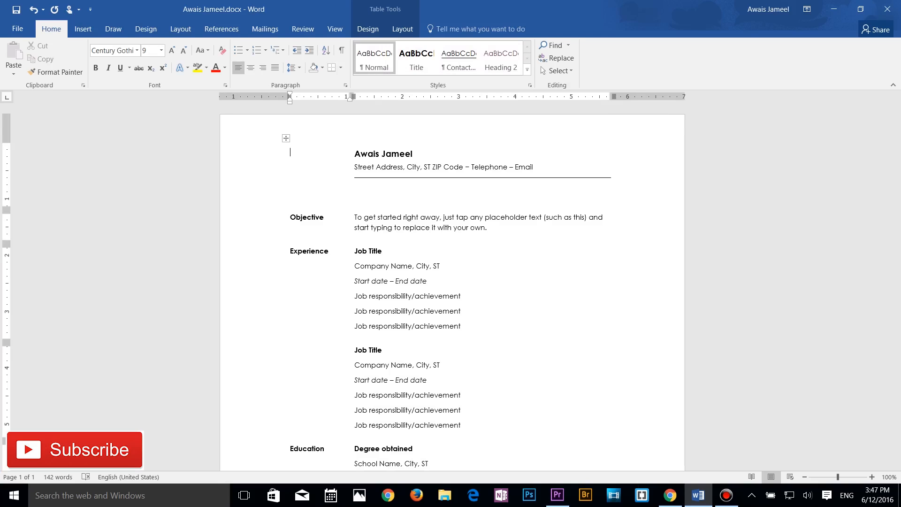
pyautogui.moveTo(290, 100); pyautogui.dragTo(254, 100)
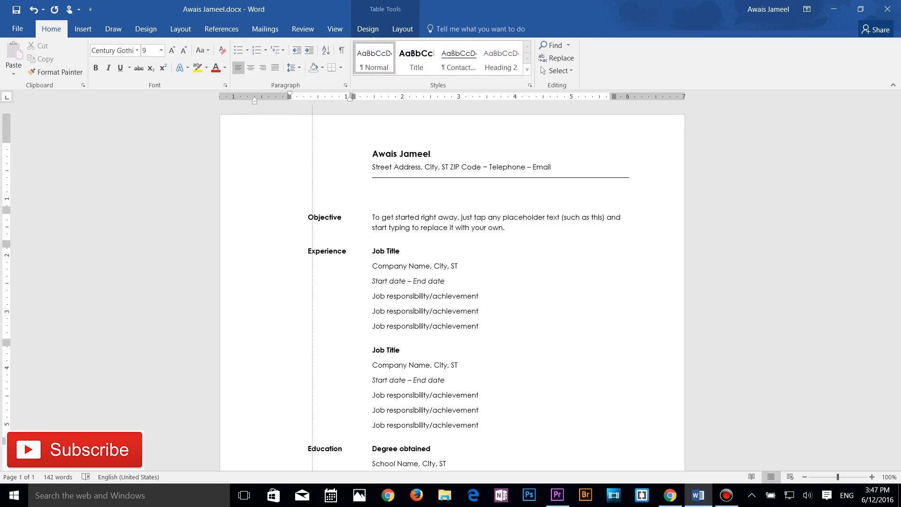
pyautogui.hotkey('ctrl', 'p')
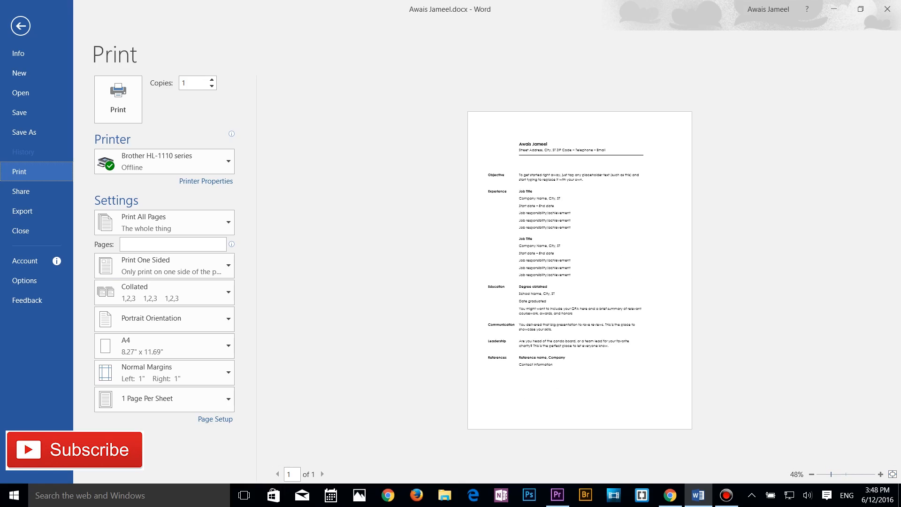
# Review the Email and Post to Blog sharing options and the file types available for export
pyautogui.click(37, 191)
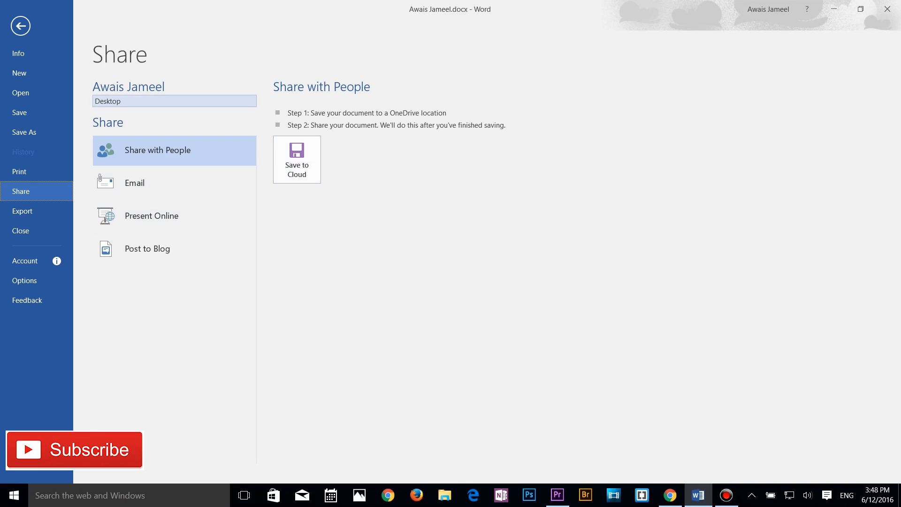
pyautogui.click(140, 184)
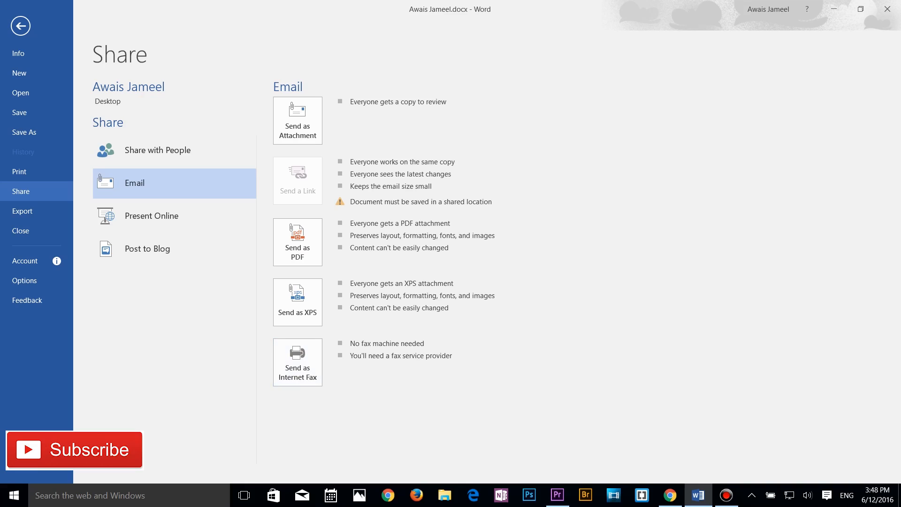
pyautogui.click(175, 249)
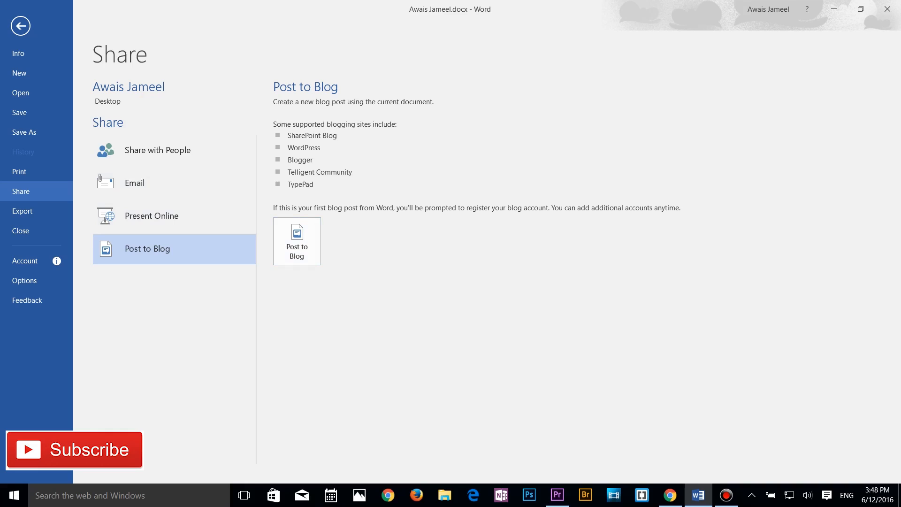
pyautogui.click(36, 211)
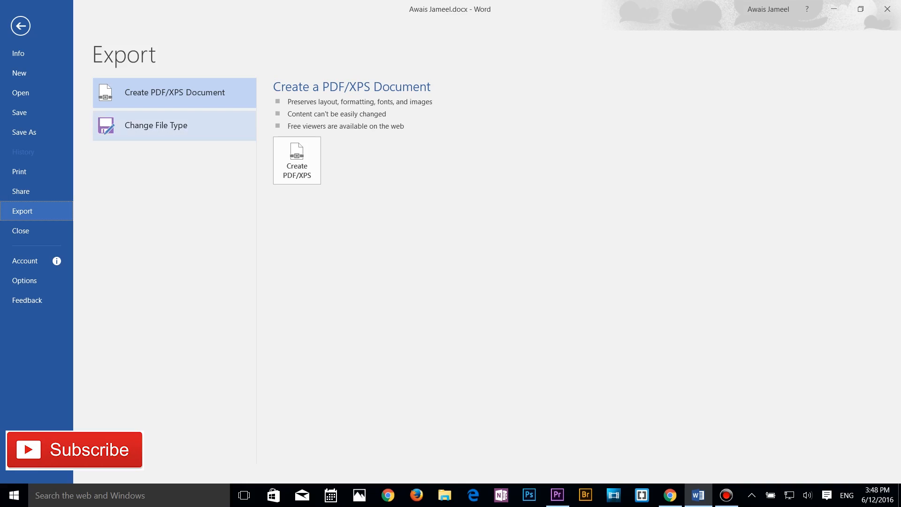
pyautogui.click(174, 126)
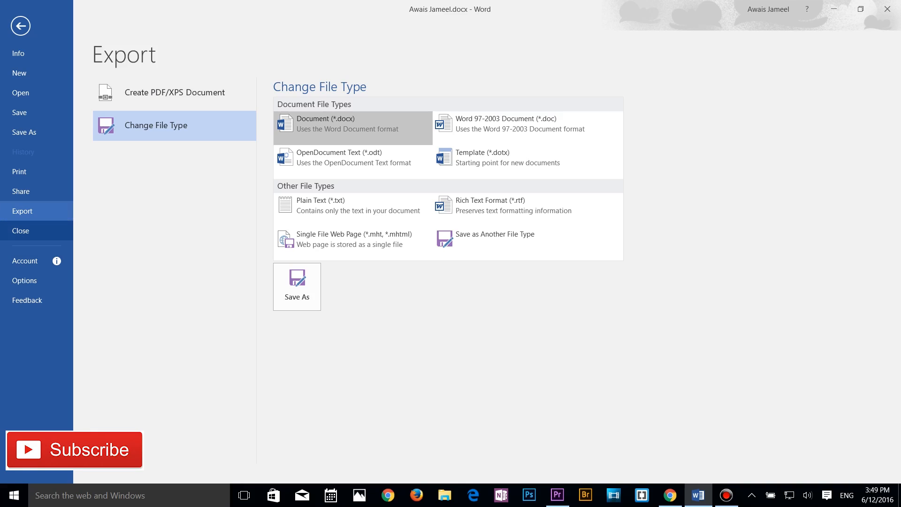
# Close the resume document without saving its changes
pyautogui.click(21, 231)
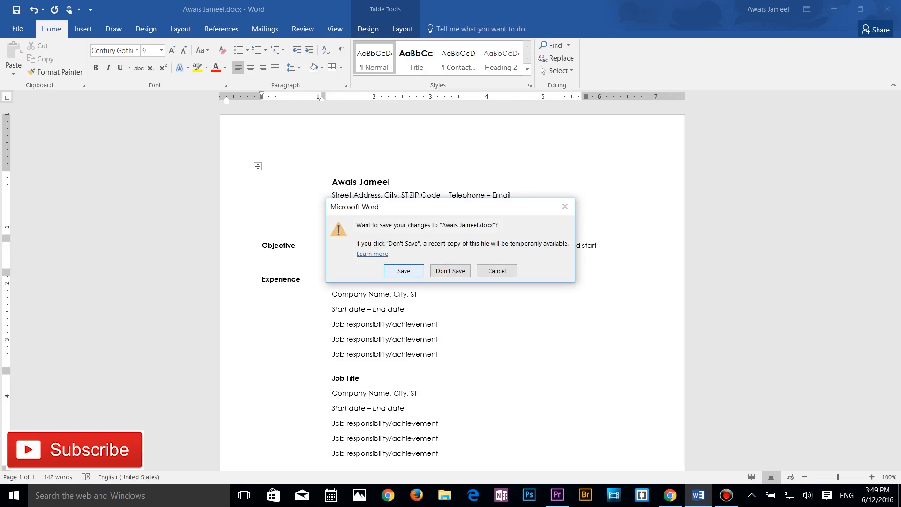
pyautogui.click(450, 271)
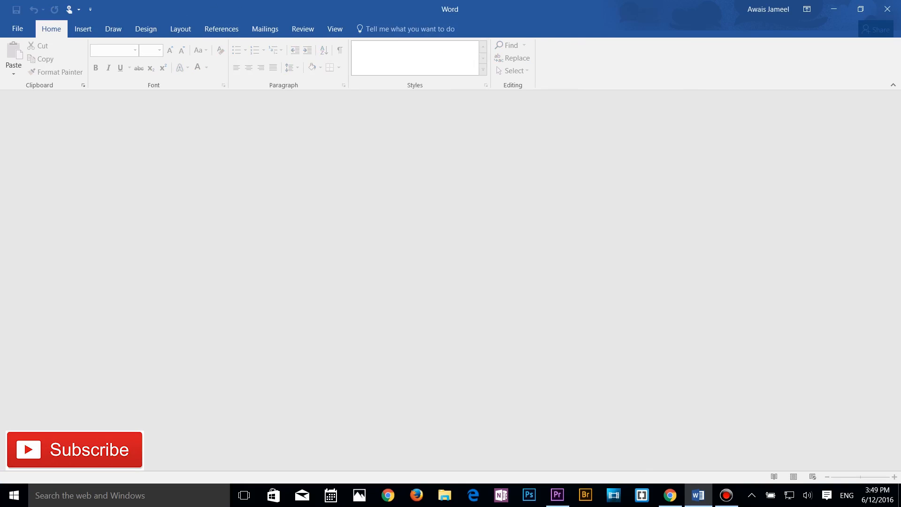
# Review the recent files, the Office account information, and the General page of Word Options
pyautogui.hotkey('ctrl', 'o')
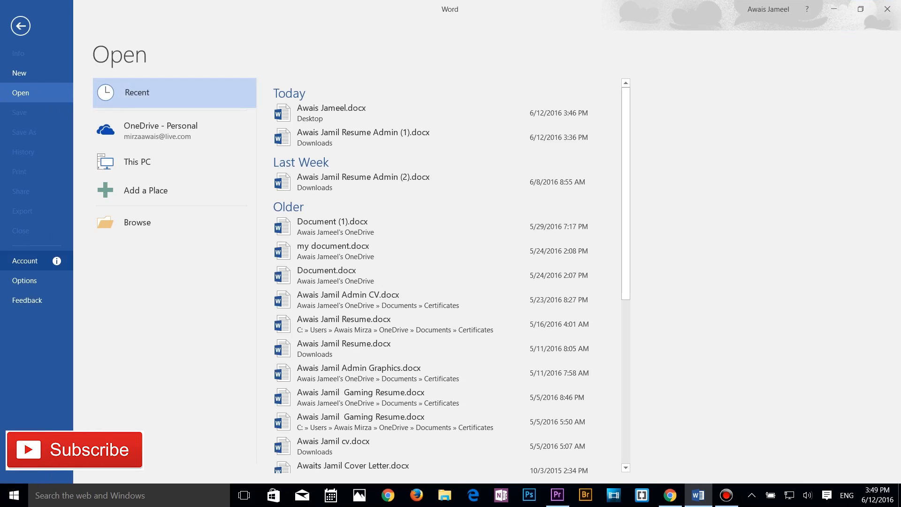
pyautogui.click(37, 261)
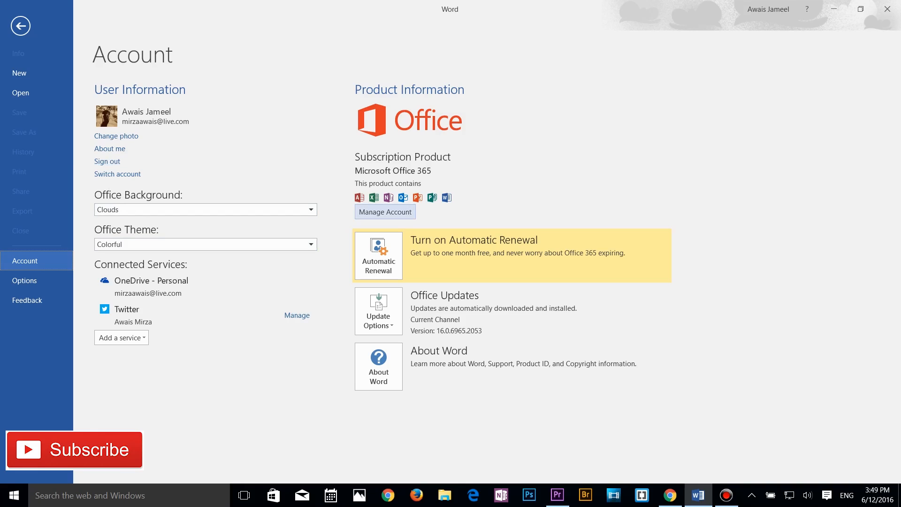
pyautogui.click(24, 280)
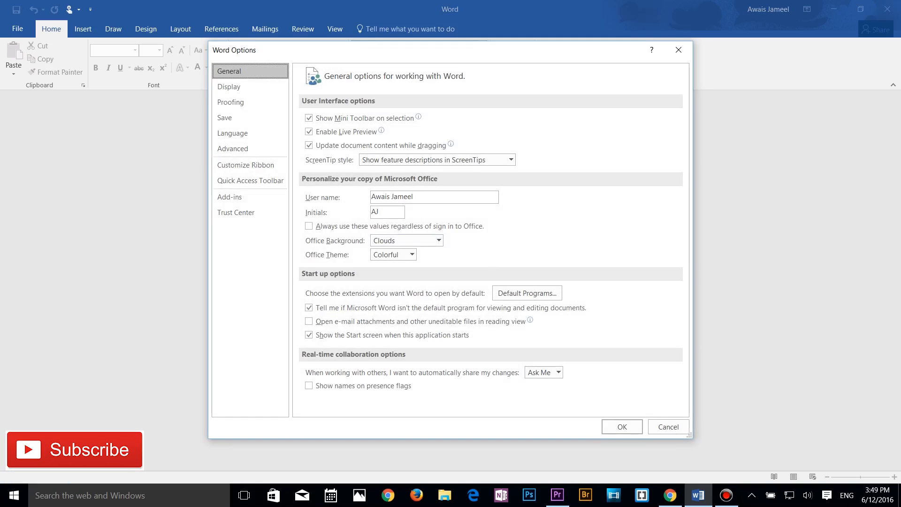
pyautogui.moveTo(452, 55); pyautogui.dragTo(425, 70)
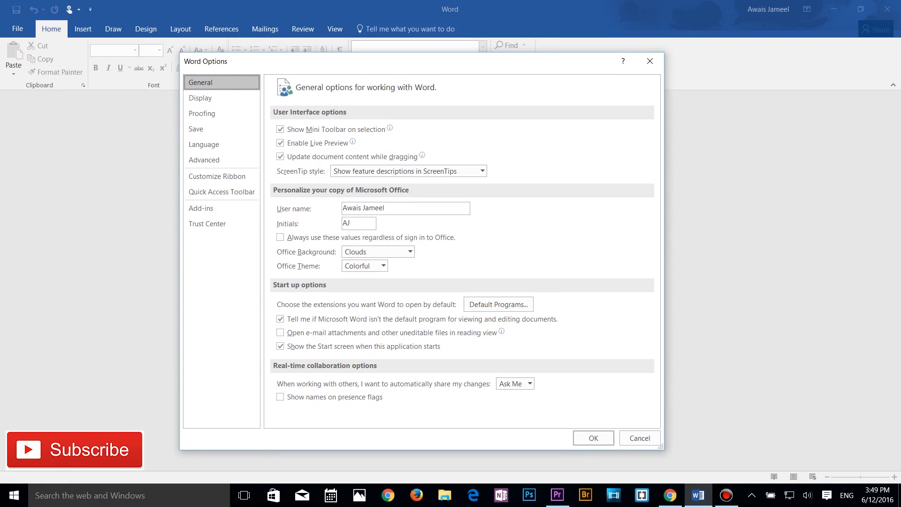
pyautogui.moveTo(393, 70); pyautogui.dragTo(399, 75)
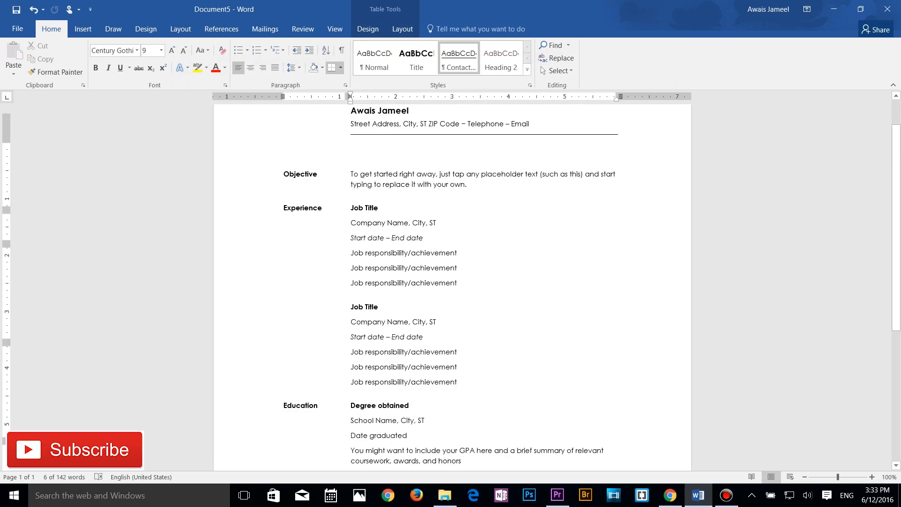
# Place the cursor after Telephone in the resume's contact line and browse the available fonts and font sizes
pyautogui.scroll(2, 505, 166)
pyautogui.click(505, 166)
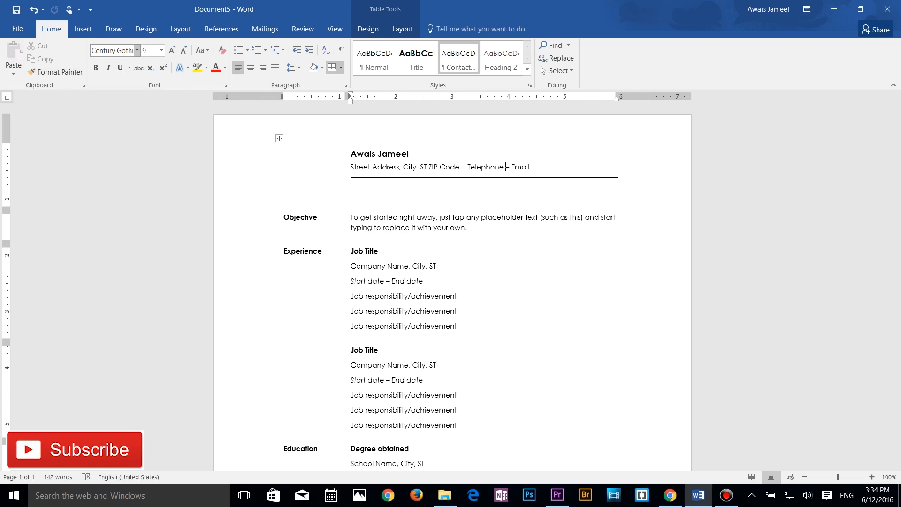
pyautogui.click(136, 50)
pyautogui.scroll(-3, 155, 185)
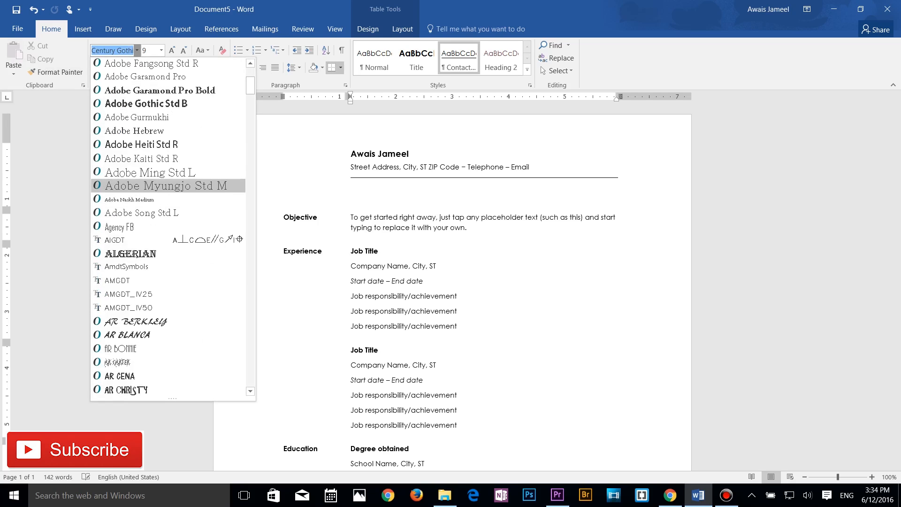
pyautogui.click(137, 50)
pyautogui.click(161, 50)
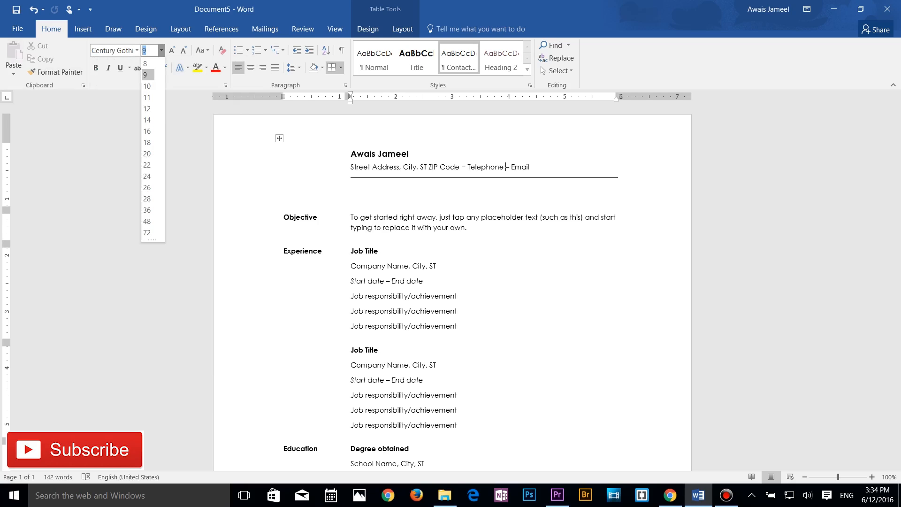
pyautogui.click(136, 50)
pyautogui.click(137, 50)
pyautogui.click(137, 50)
pyautogui.click(161, 50)
pyautogui.click(161, 50)
pyautogui.click(506, 168)
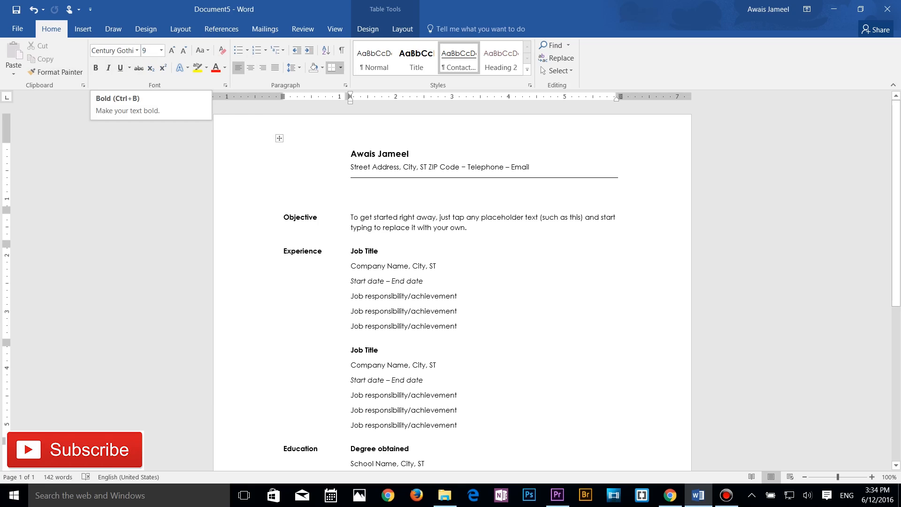
# Make the three job responsibility lines under the first Job Title bold and italic
pyautogui.click(404, 311)
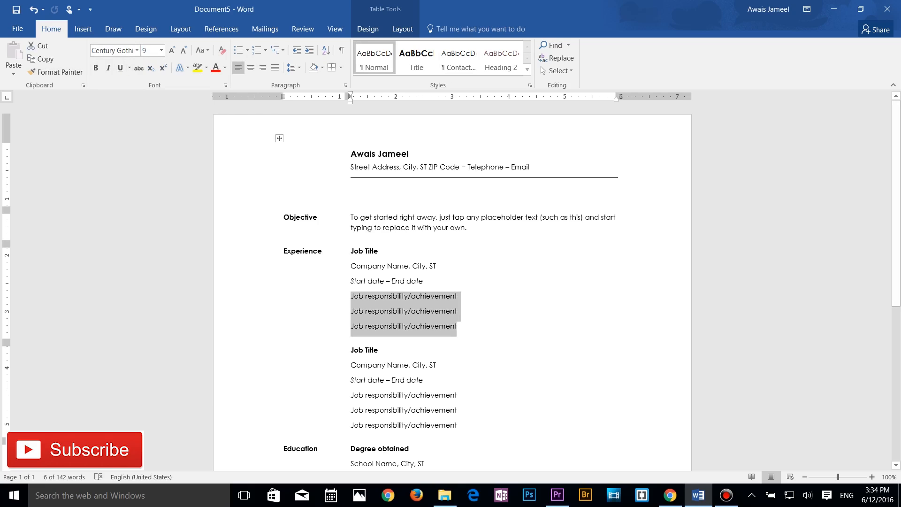
pyautogui.click(95, 67)
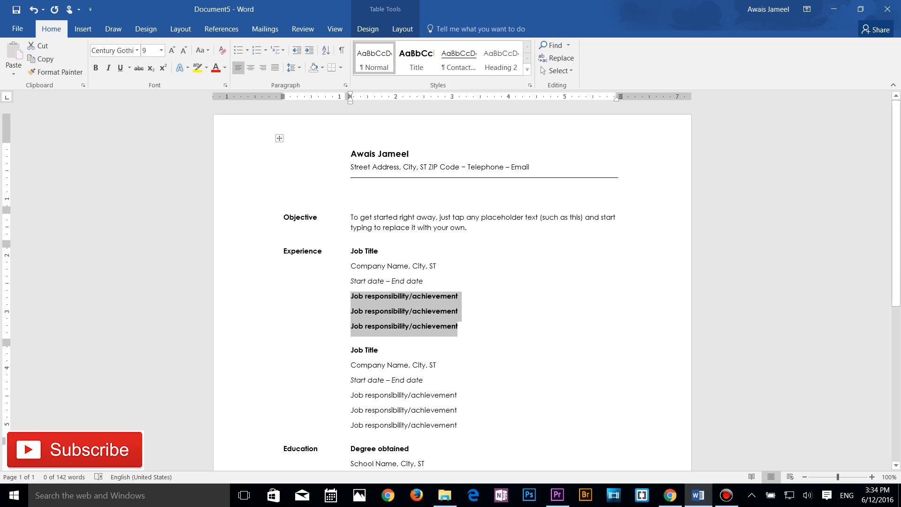
pyautogui.click(109, 68)
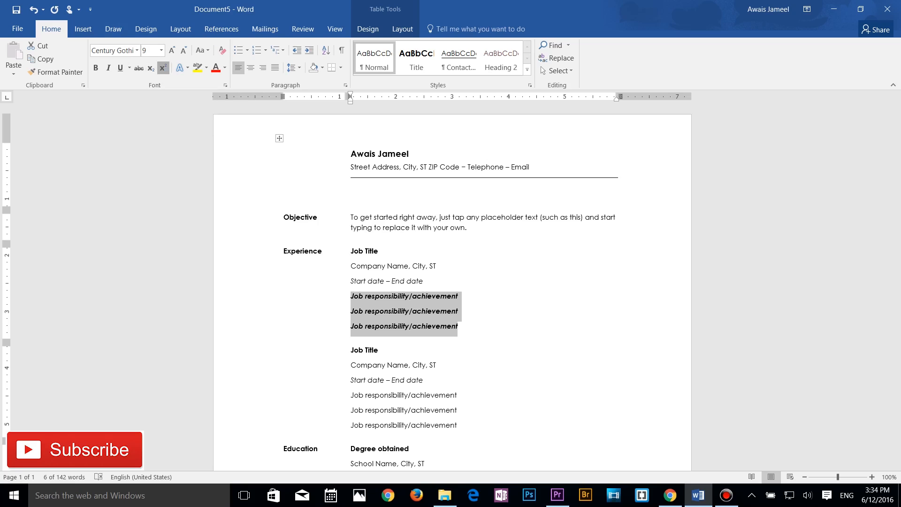
# Try superscript and subscript on the three selected job responsibility lines, removing each effect again
pyautogui.click(163, 68)
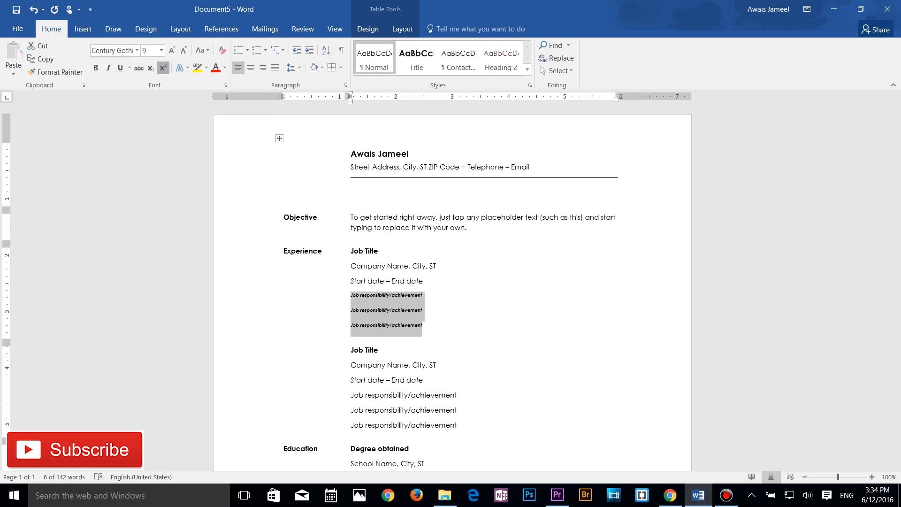
pyautogui.click(163, 68)
pyautogui.click(151, 68)
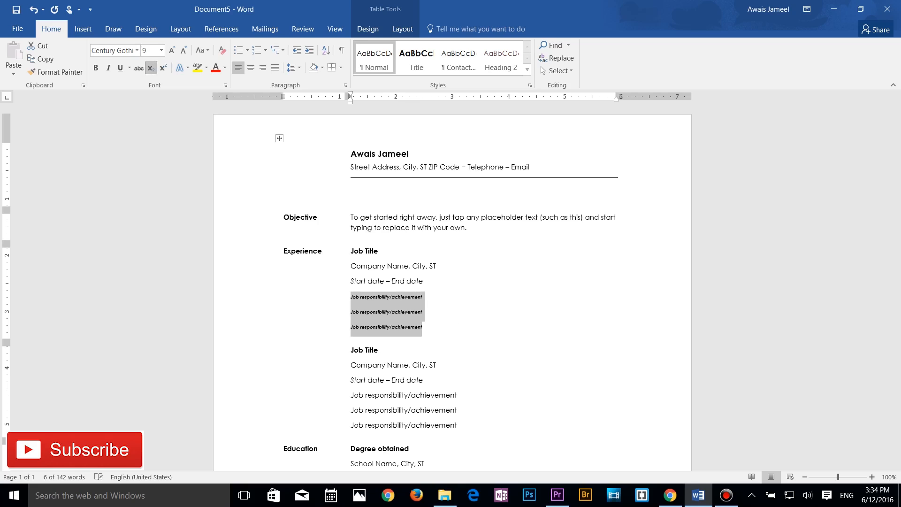
pyautogui.click(151, 68)
pyautogui.click(163, 68)
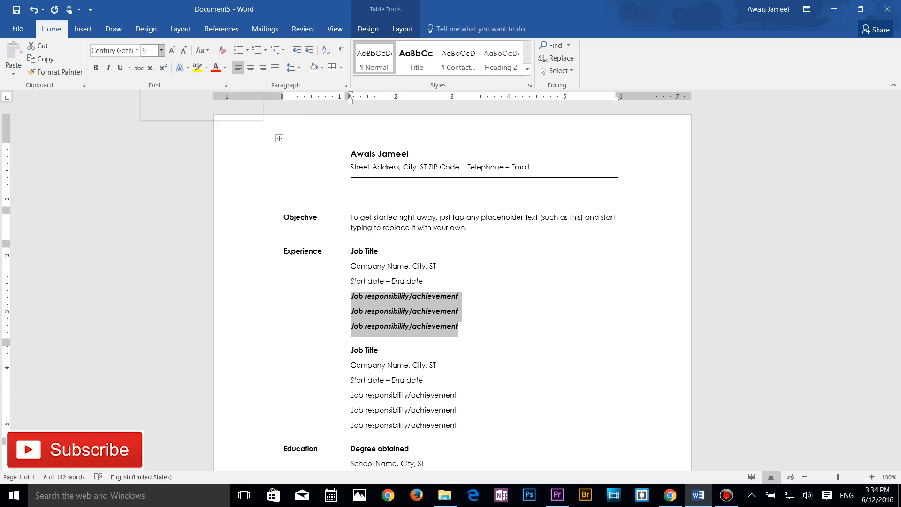
# Look through the available font sizes for the selected job responsibility lines without changing the size
pyautogui.click(162, 50)
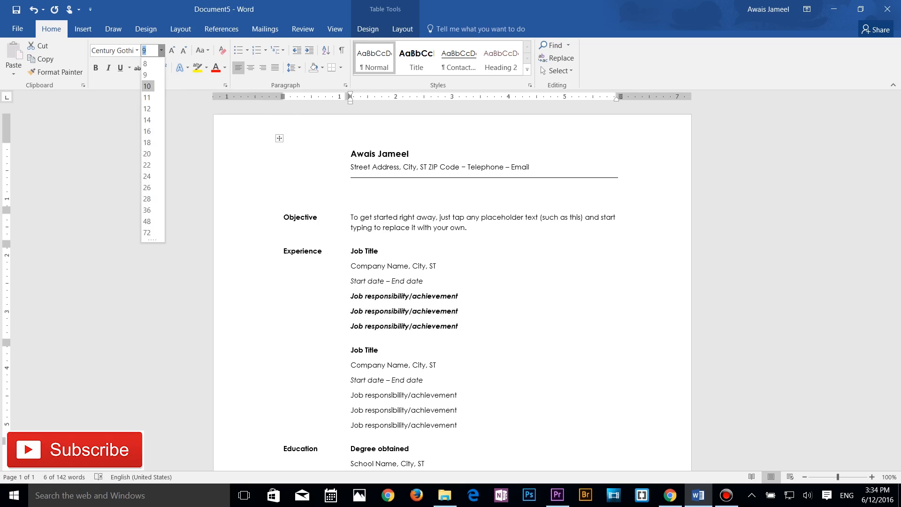
pyautogui.click(161, 50)
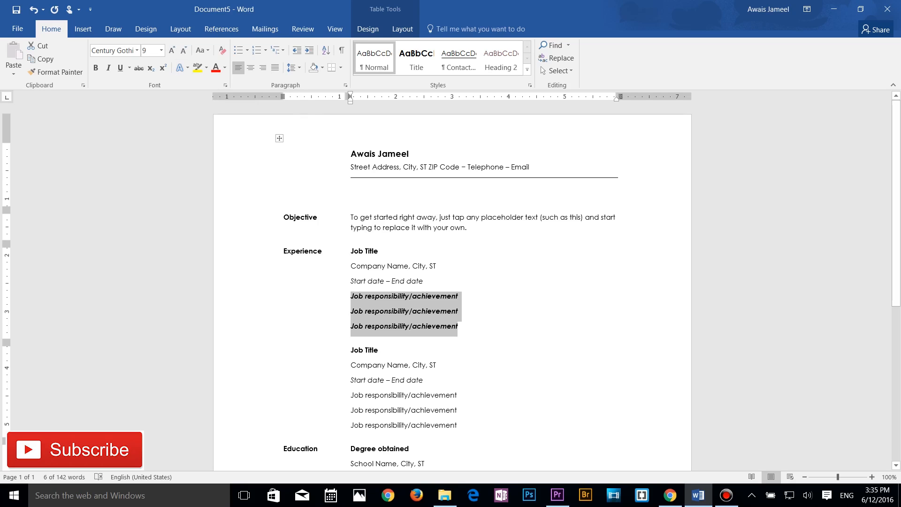
# Add a line reading "sadfasdfasdfasdfasdfasdf" beneath the References section at the end of the resume and select the whole line
pyautogui.hotkey('ctrl', 'End')
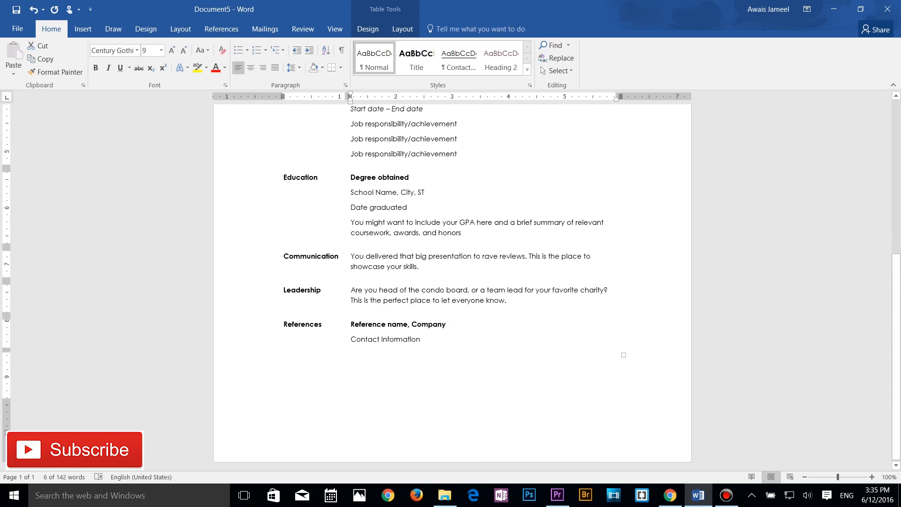
pyautogui.write('sadfasdfasdfasdfasdf')
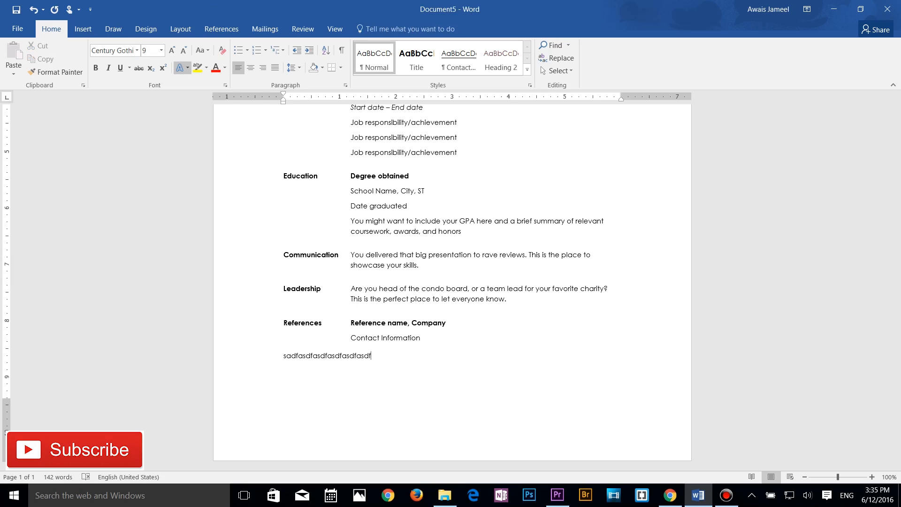
pyautogui.hotkey('shift', 'Home')
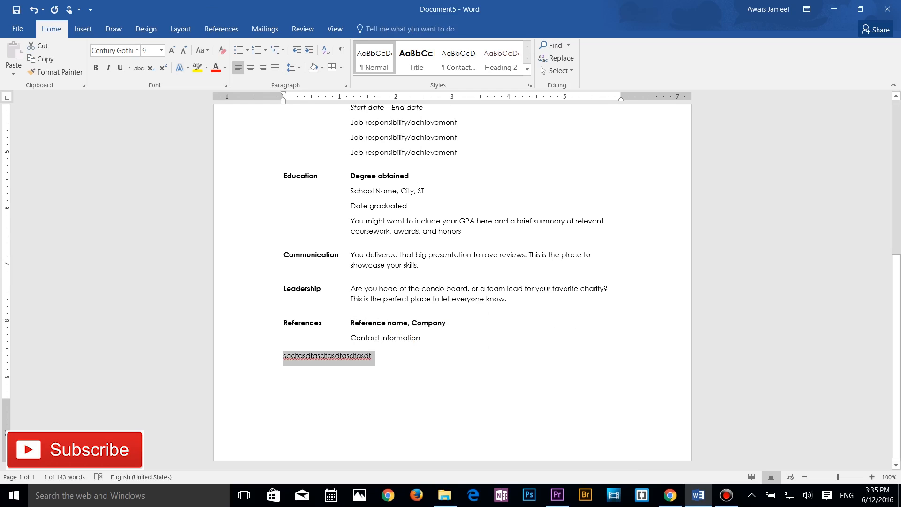
# Practise selecting a stretch of letters in the middle of the filler line, and clear the selection
pyautogui.click(318, 356)
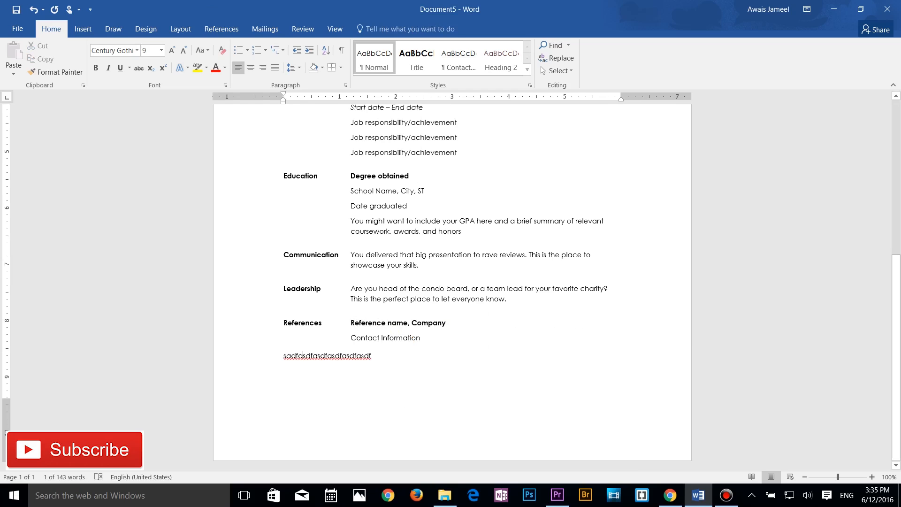
pyautogui.moveTo(304, 357); pyautogui.dragTo(332, 358)
pyautogui.click(340, 356)
pyautogui.click(306, 355)
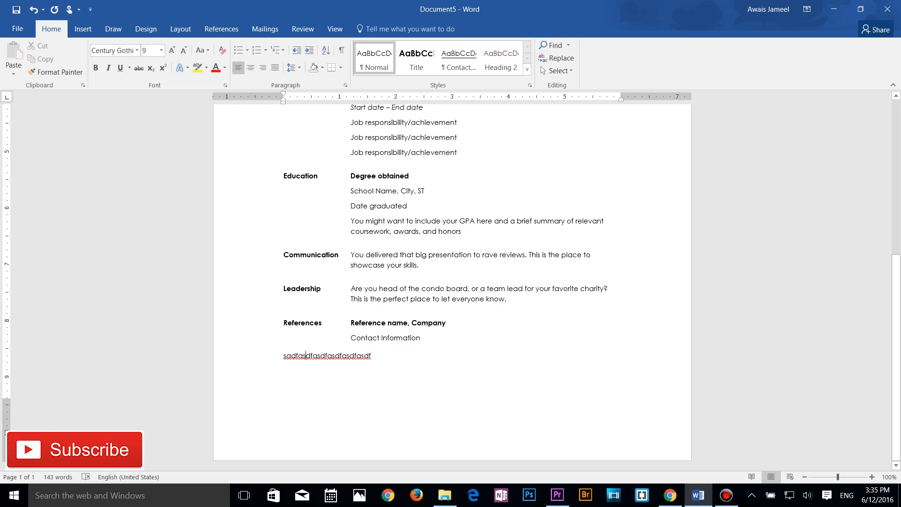
pyautogui.hotkey('shift', 'Right')
pyautogui.hotkey('shift', 'Right')
pyautogui.hotkey('shift', 'Right')
pyautogui.hotkey('shift', 'Right')
pyautogui.hotkey('shift', 'Right')
pyautogui.hotkey('shift', 'Right')
pyautogui.hotkey('shift', 'Right')
pyautogui.hotkey('shift', 'Right')
pyautogui.hotkey('shift', 'Right')
pyautogui.hotkey('shift', 'Right')
pyautogui.hotkey('shift', 'Right')
pyautogui.hotkey('shift', 'Right')
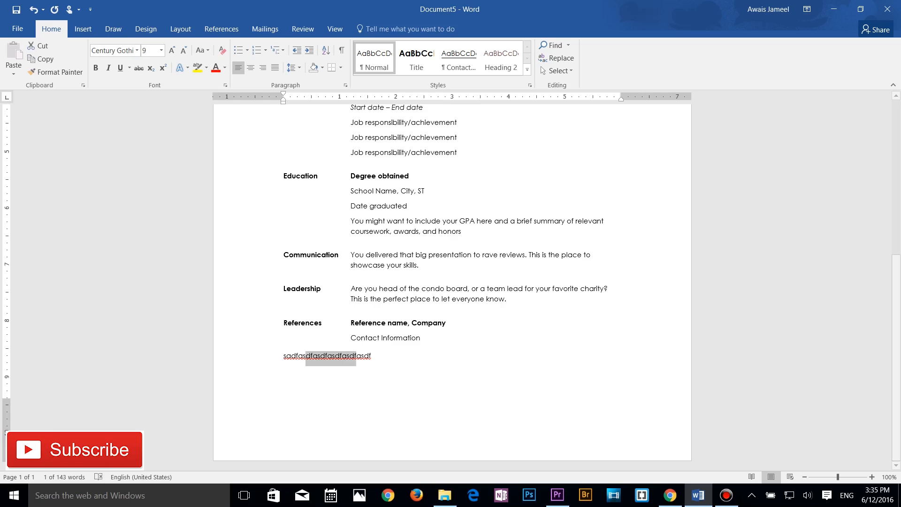
pyautogui.click(340, 357)
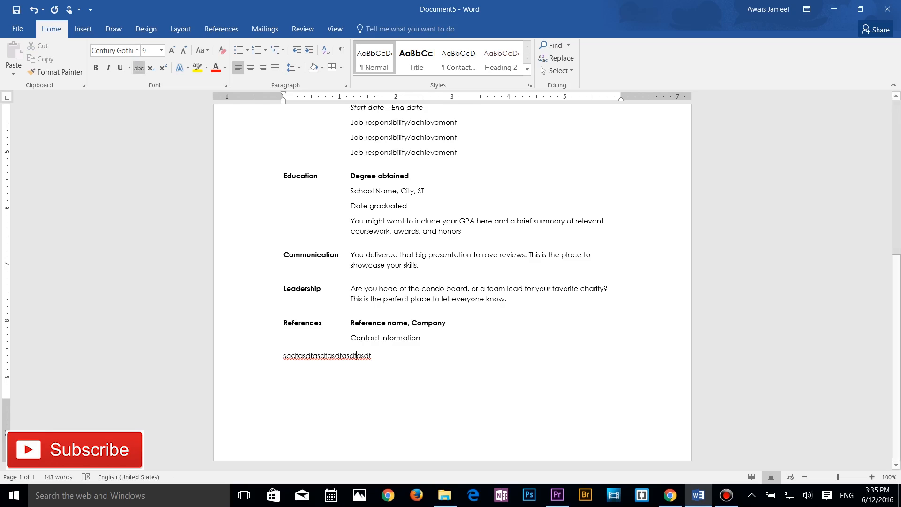
# Convert the entire filler line to UPPERCASE with Change Case and look over the other case options
pyautogui.click(203, 50)
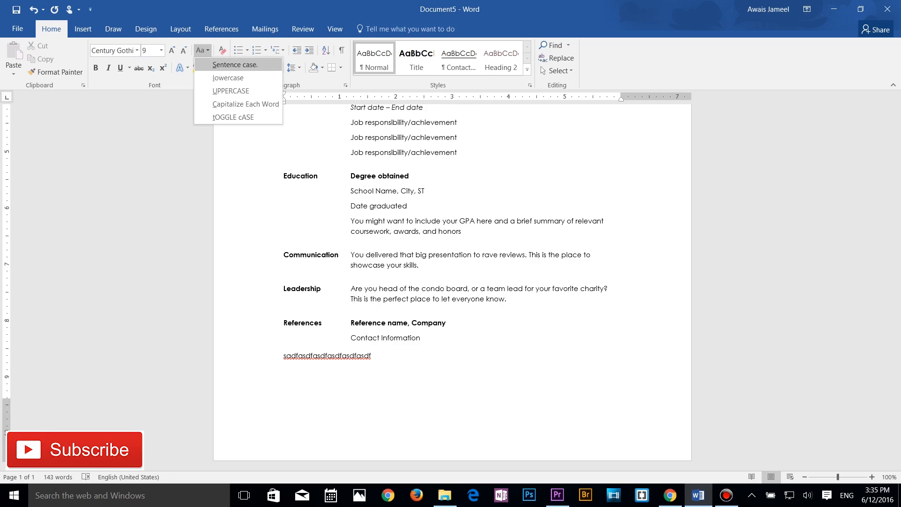
pyautogui.click(203, 50)
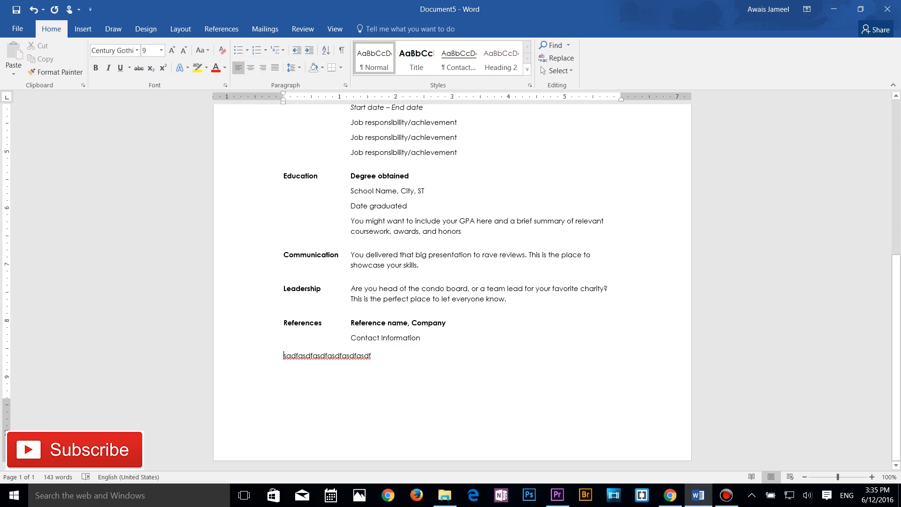
pyautogui.moveTo(284, 357); pyautogui.dragTo(375, 358)
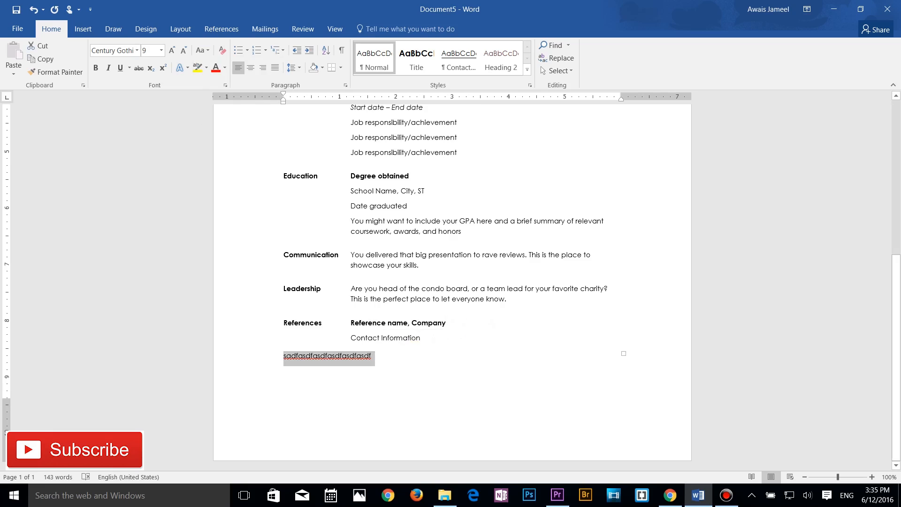
pyautogui.click(203, 50)
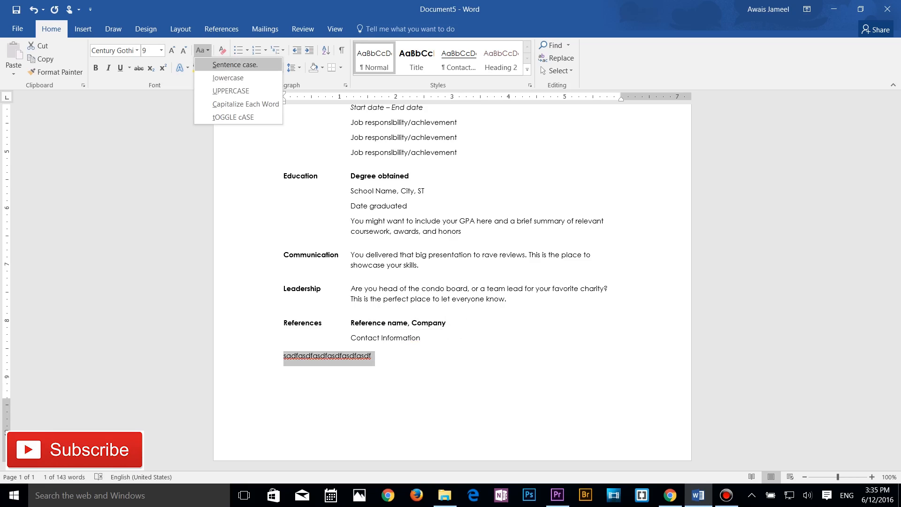
pyautogui.click(215, 78)
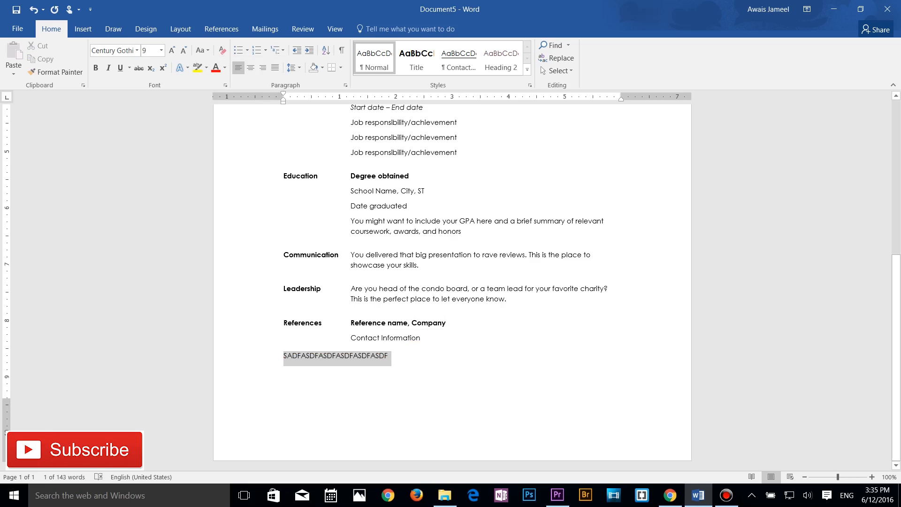
pyautogui.click(310, 356)
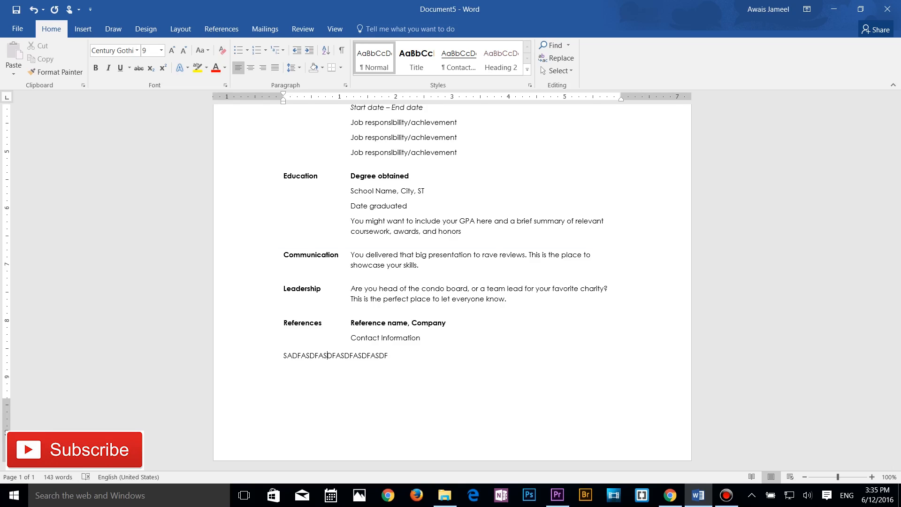
pyautogui.click(201, 50)
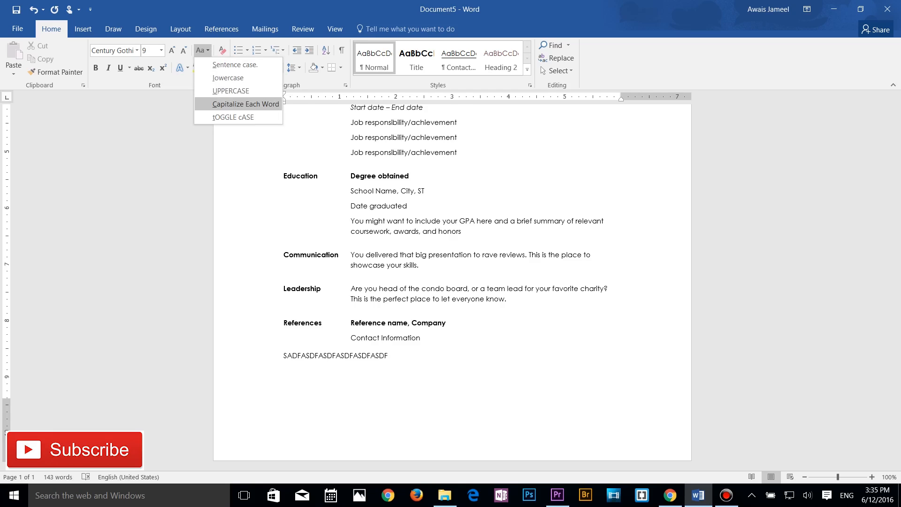
pyautogui.click(203, 51)
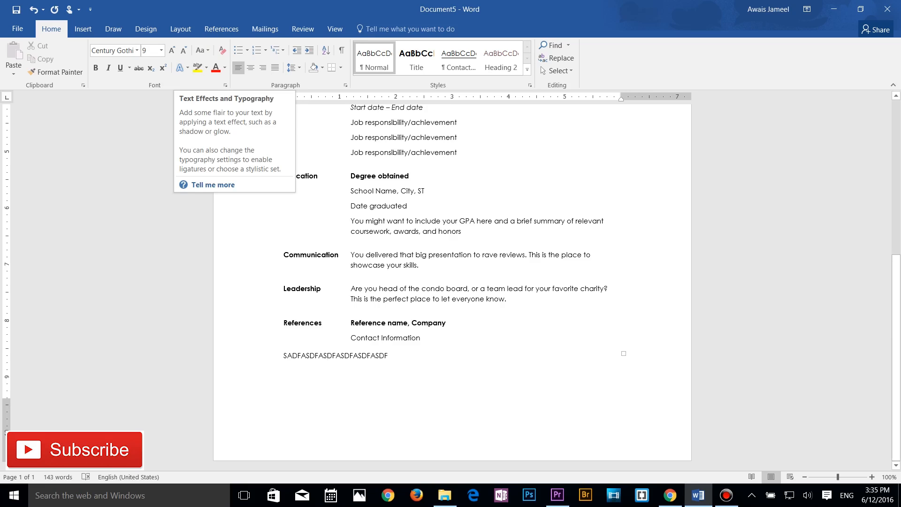
# Close the template resume document without saving its changes
pyautogui.click(403, 227)
pyautogui.click(17, 28)
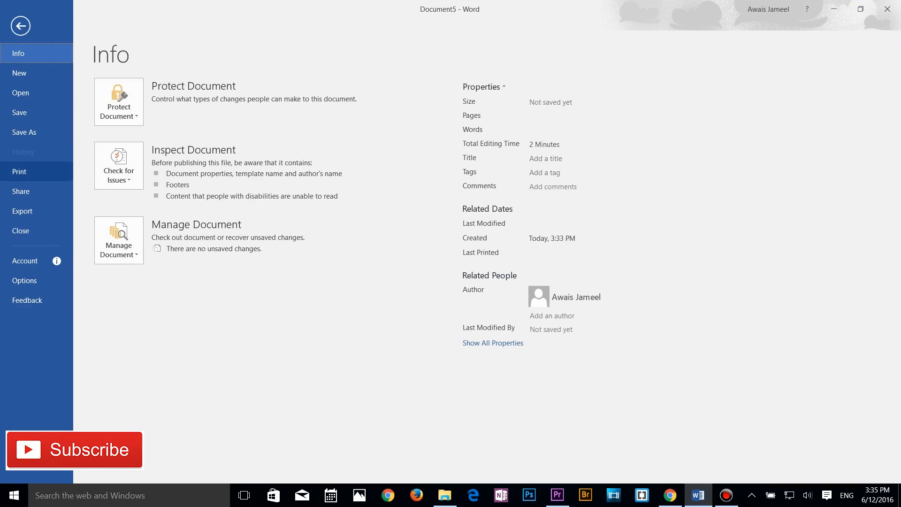
pyautogui.click(24, 231)
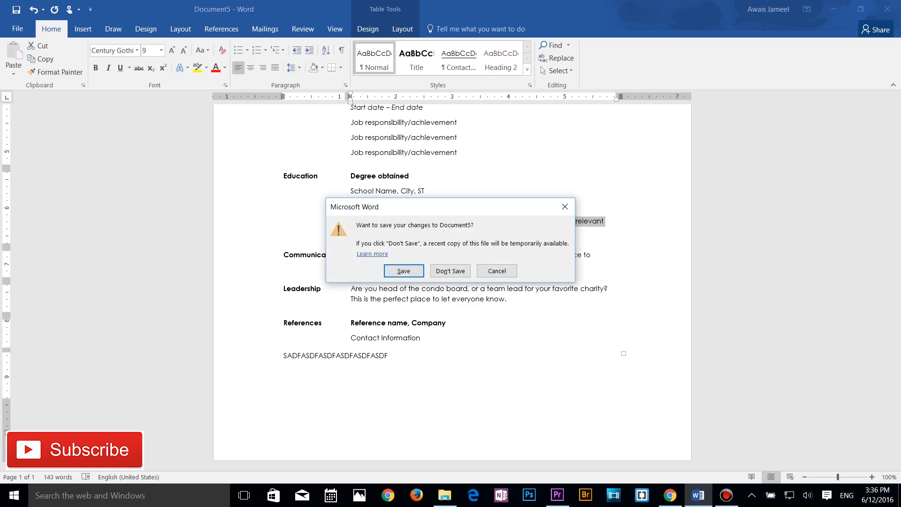
pyautogui.click(450, 270)
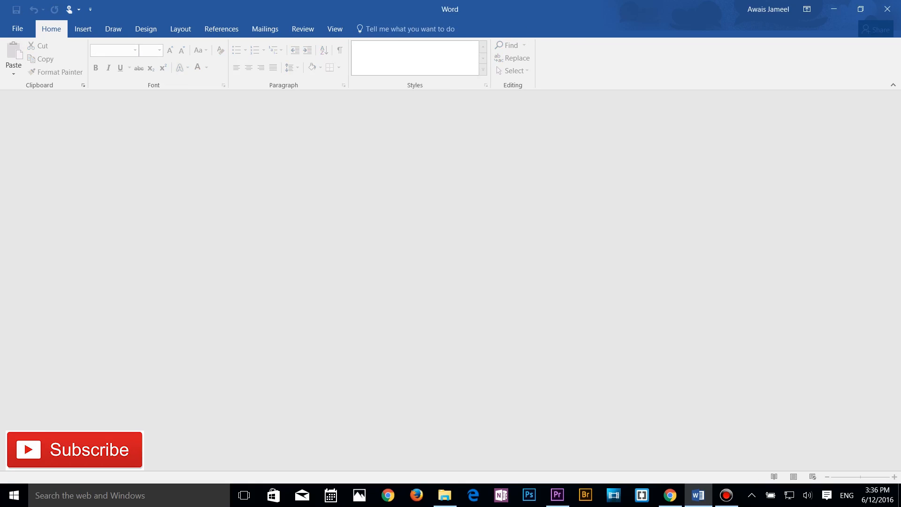
# Open the recently used Resume Admin (1) document stored in Downloads
pyautogui.hotkey('ctrl', 'o')
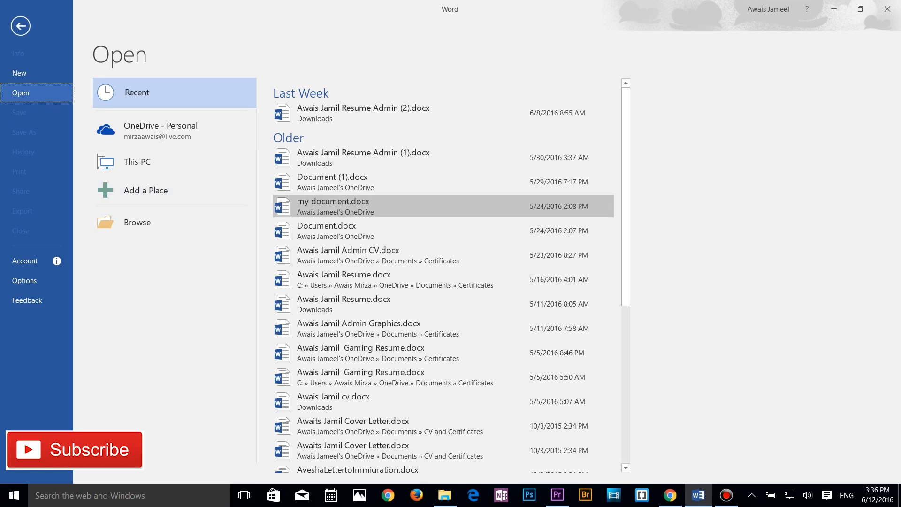
pyautogui.click(376, 157)
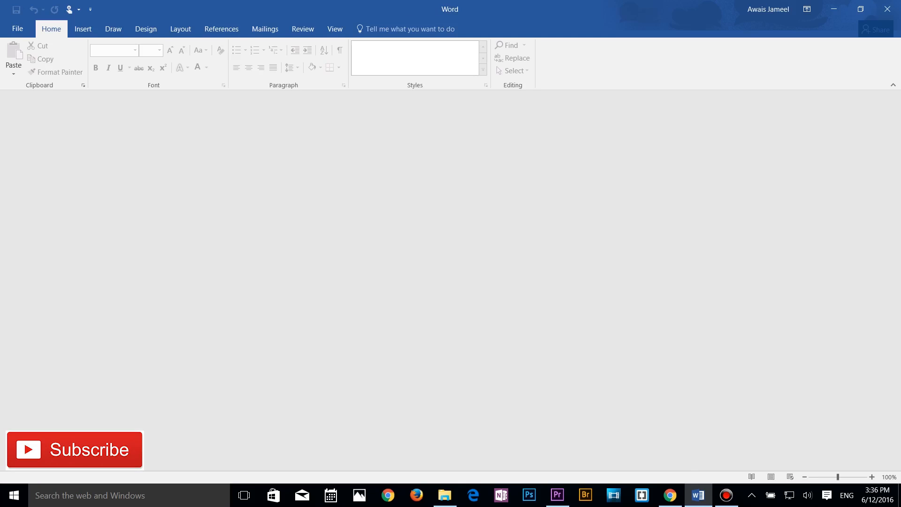
pyautogui.scroll(-3, 452, 287)
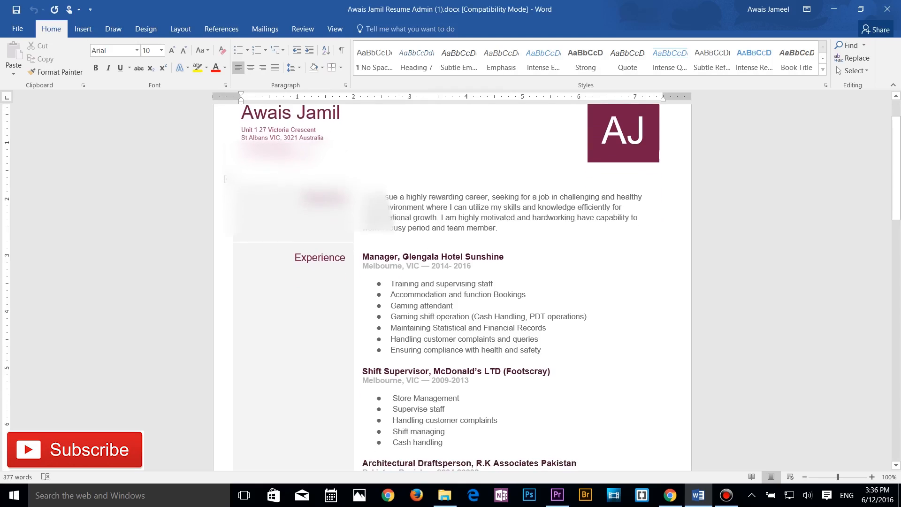
# Delete the address and contact lines beneath the name heading of the opened resume
pyautogui.scroll(1, 452, 287)
pyautogui.moveTo(323, 158); pyautogui.dragTo(241, 130)
pyautogui.press('BackSpace')
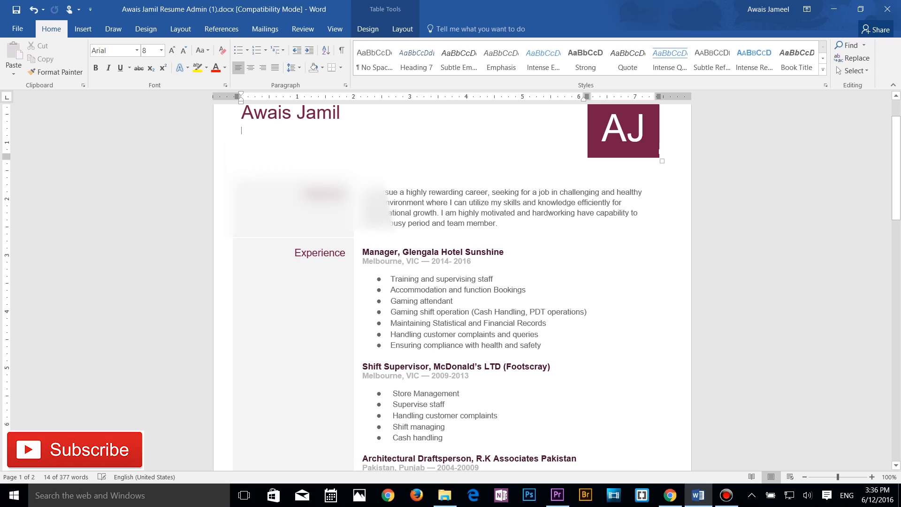
pyautogui.click(449, 202)
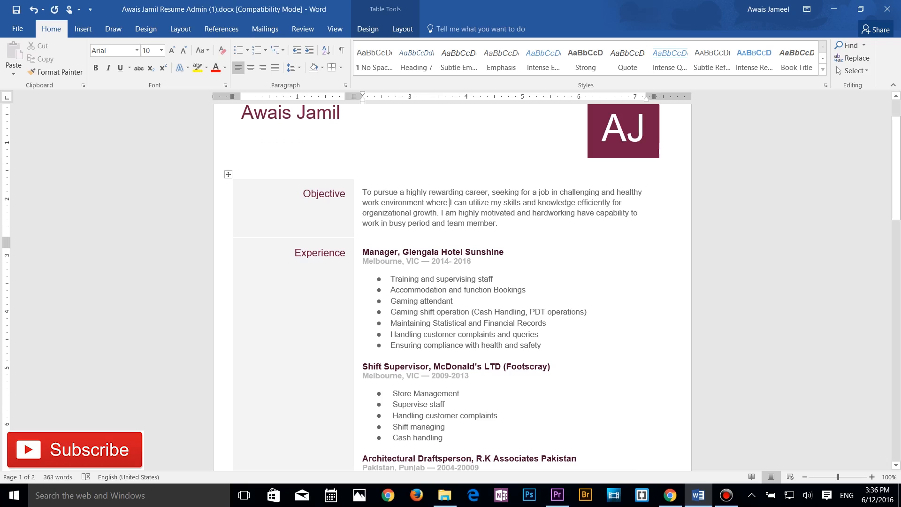
# Apply the gray gradient text effect to the name heading at the start of the resume
pyautogui.scroll(2, 450, 282)
pyautogui.moveTo(341, 168); pyautogui.dragTo(241, 169)
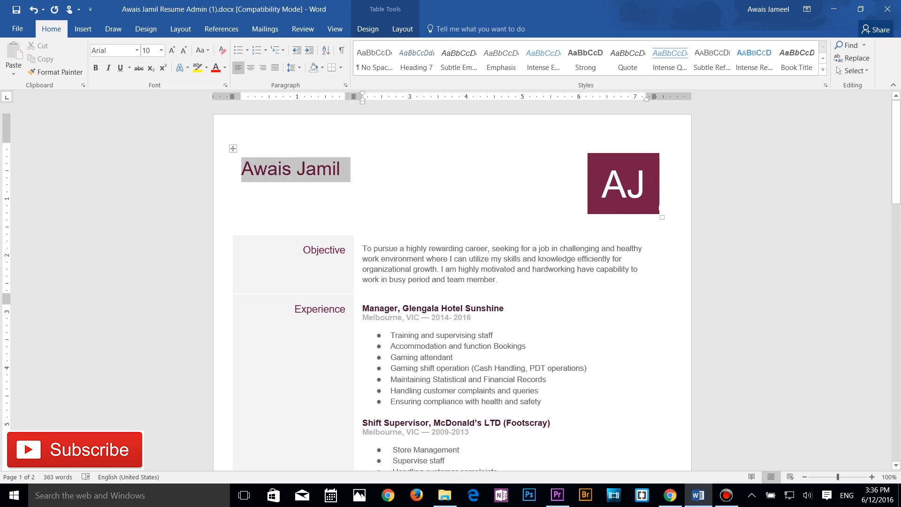
pyautogui.click(181, 67)
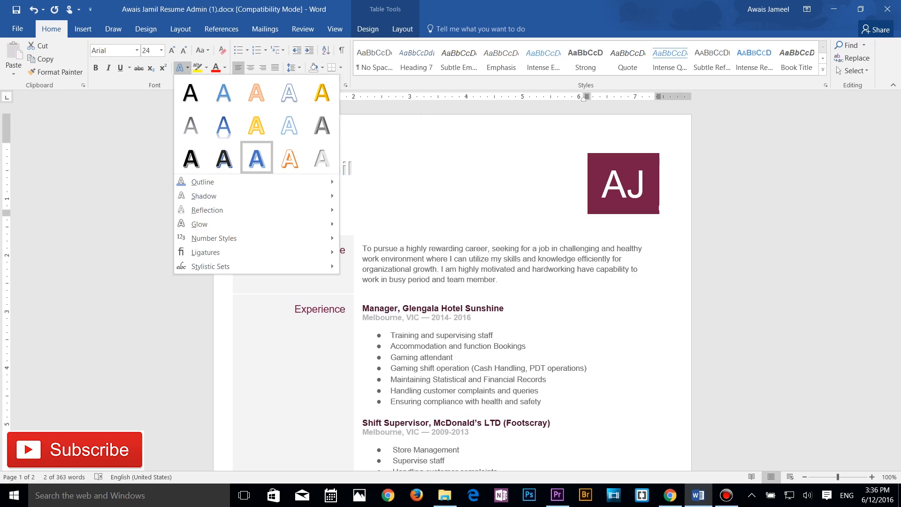
pyautogui.click(191, 126)
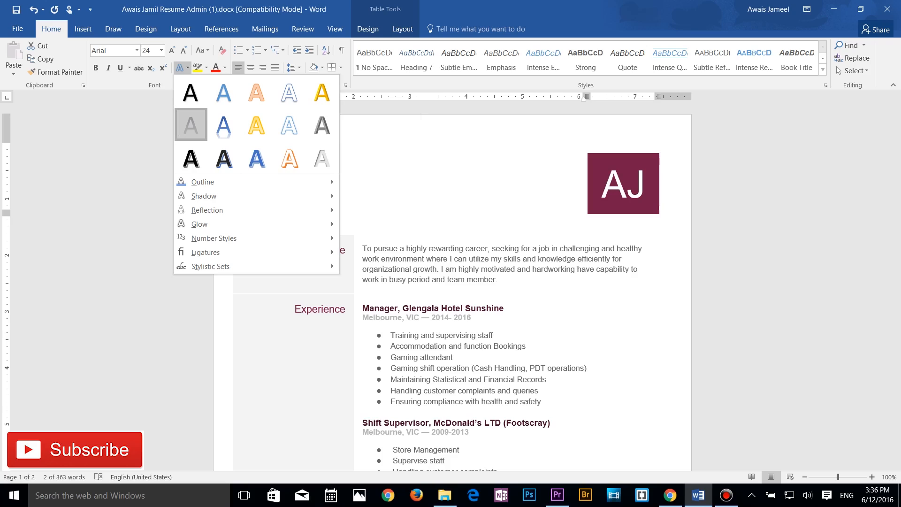
pyautogui.click(242, 186)
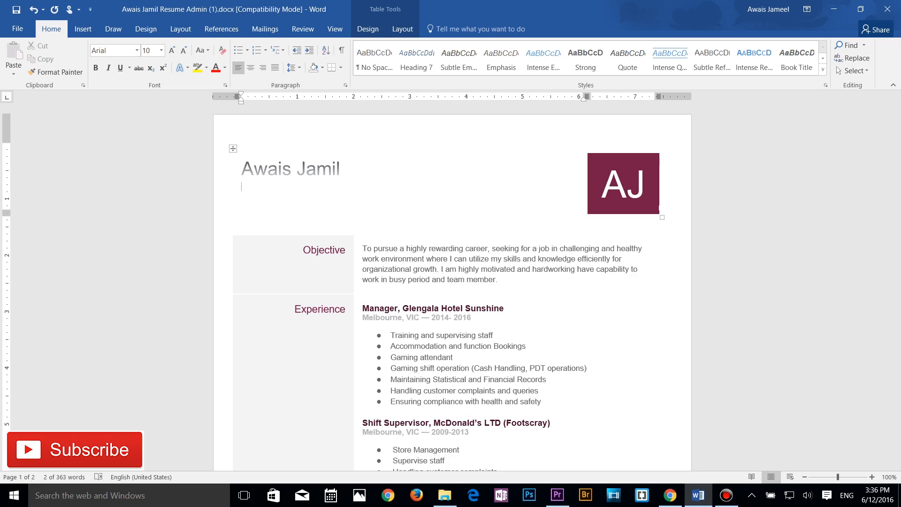
# Look at the Outline options of the text effects without applying one
pyautogui.click(183, 67)
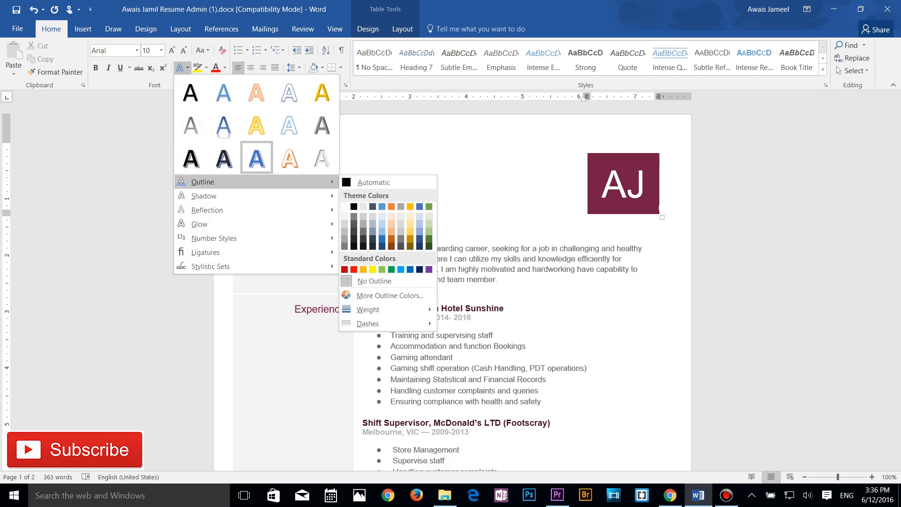
pyautogui.click(413, 160)
pyautogui.moveTo(374, 249); pyautogui.dragTo(486, 249)
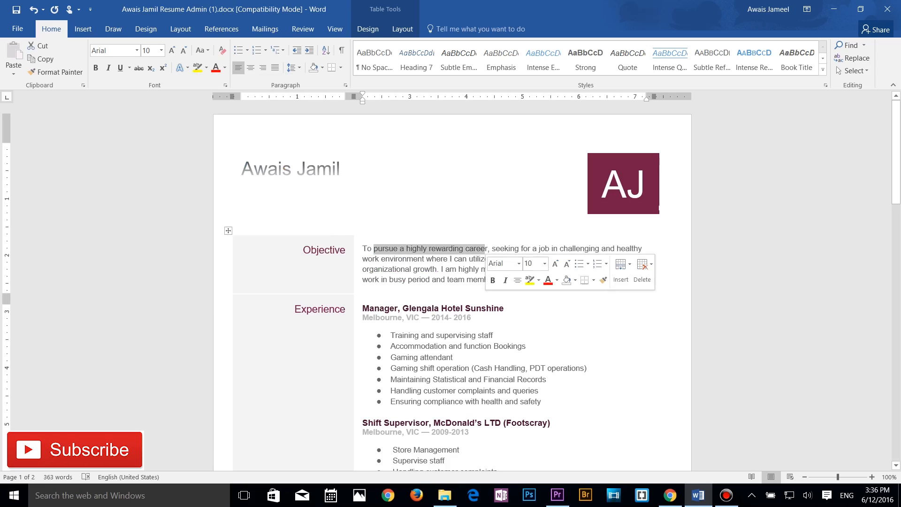
# Apply the solid black text effect to the name heading
pyautogui.click(268, 169)
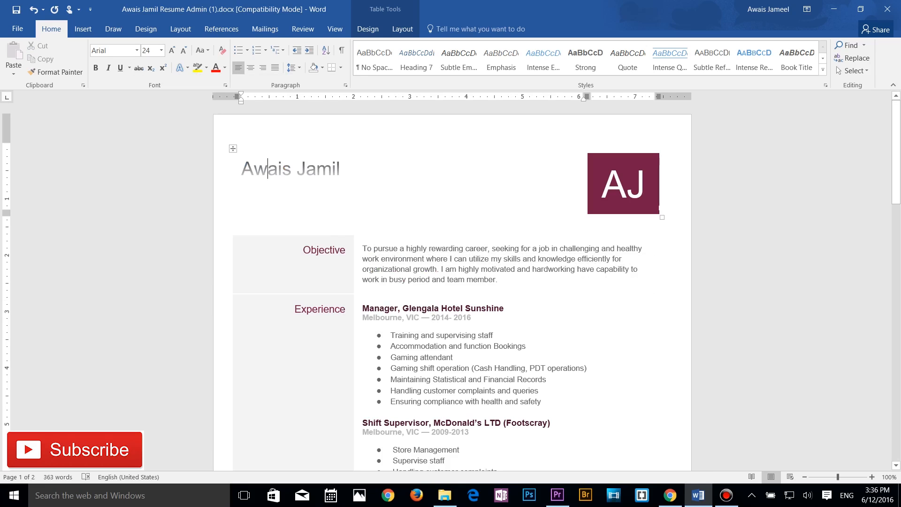
pyautogui.tripleClick(268, 169)
pyautogui.click(183, 68)
pyautogui.click(194, 93)
pyautogui.click(242, 189)
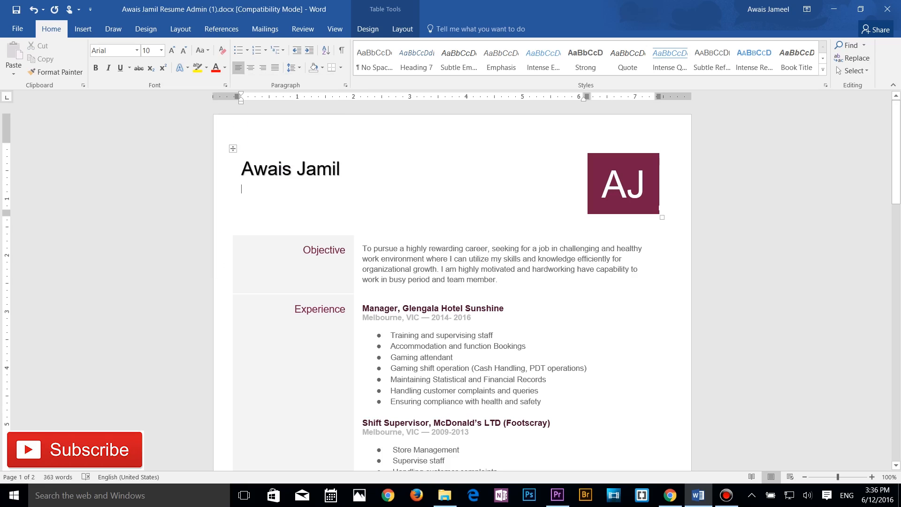
# Give the name heading a dark orange text outline from the theme colors
pyautogui.moveTo(242, 169); pyautogui.dragTo(341, 170)
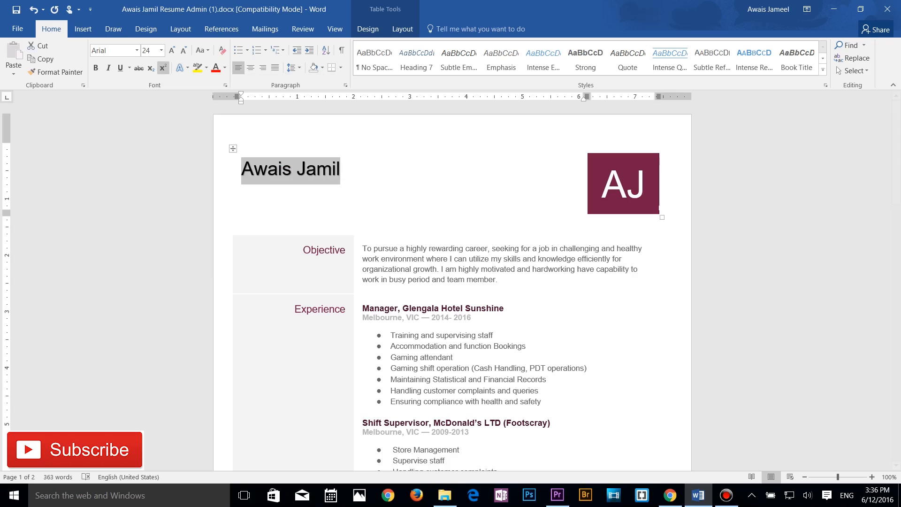
pyautogui.click(183, 68)
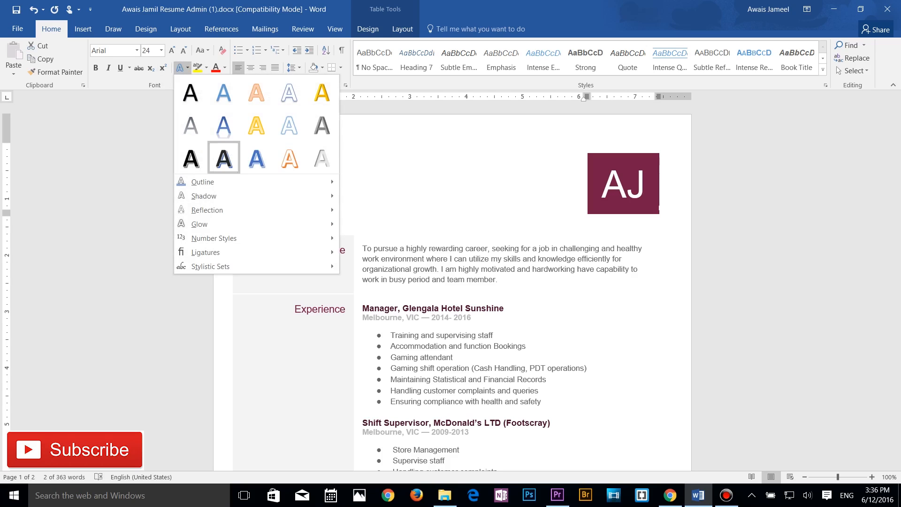
pyautogui.moveTo(203, 182)
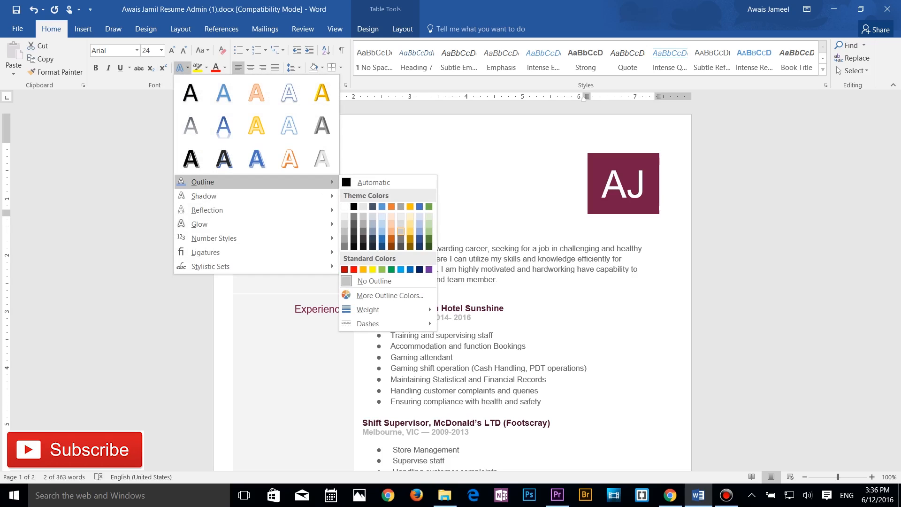
pyautogui.click(392, 238)
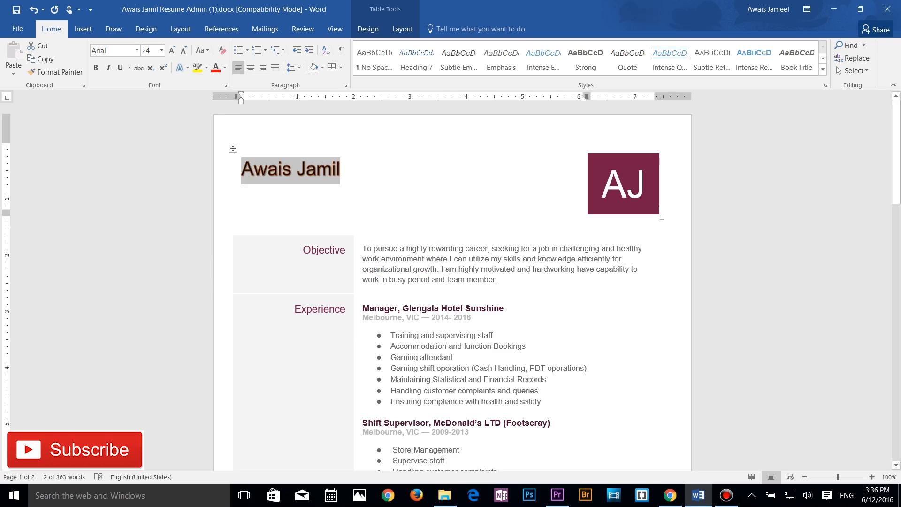
# Set the weight of the name heading's text outline to 2¼ pt
pyautogui.click(181, 68)
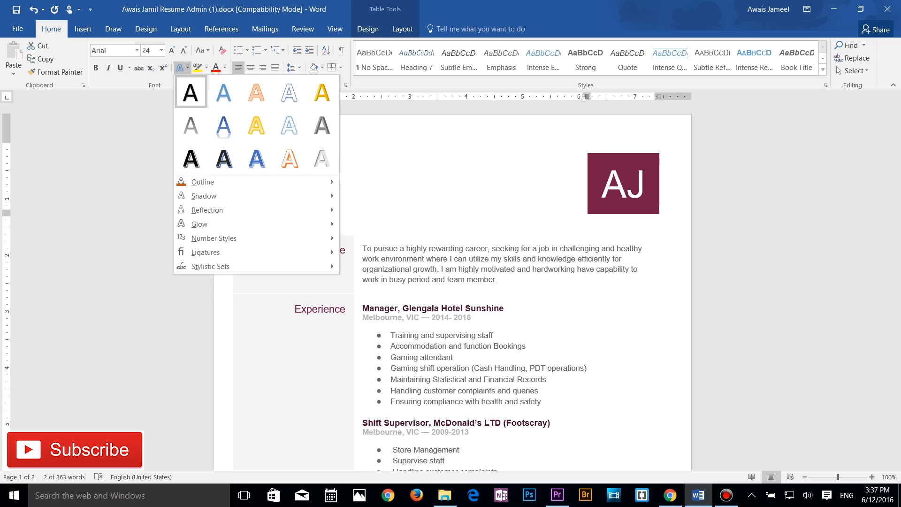
pyautogui.moveTo(203, 182)
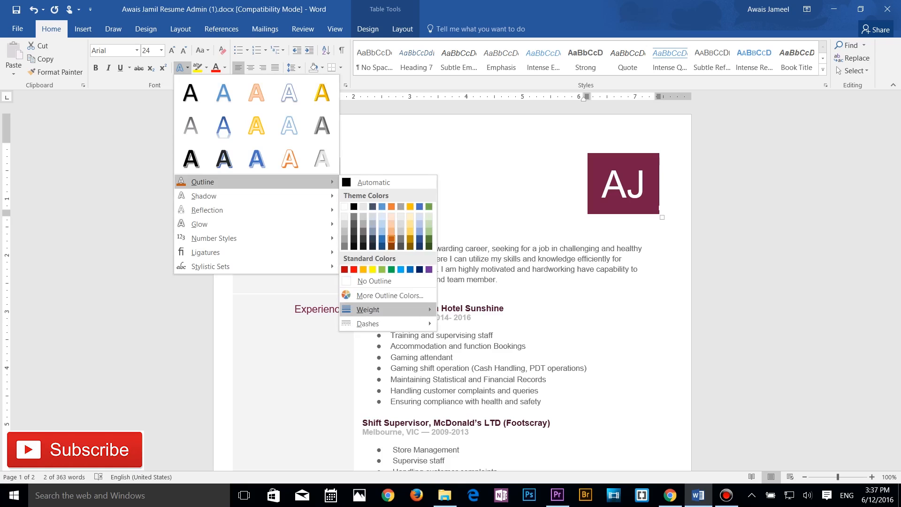
pyautogui.moveTo(369, 309)
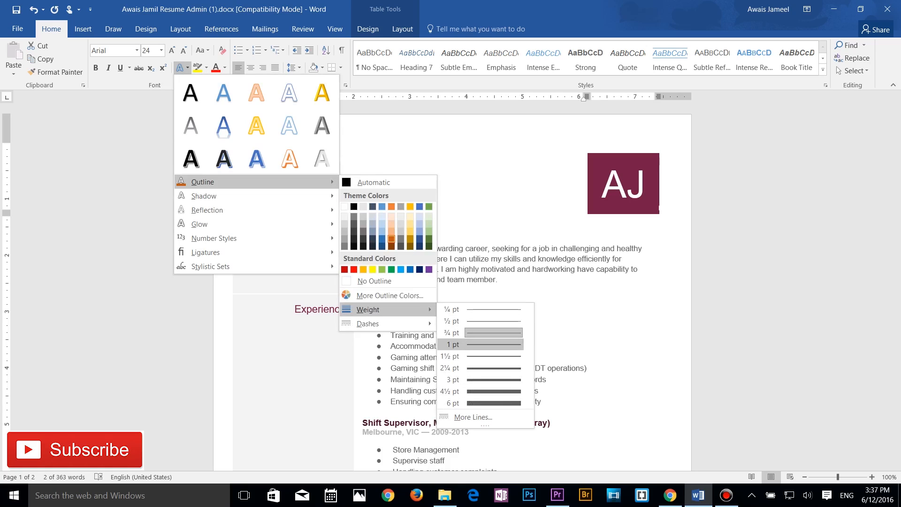
pyautogui.click(481, 369)
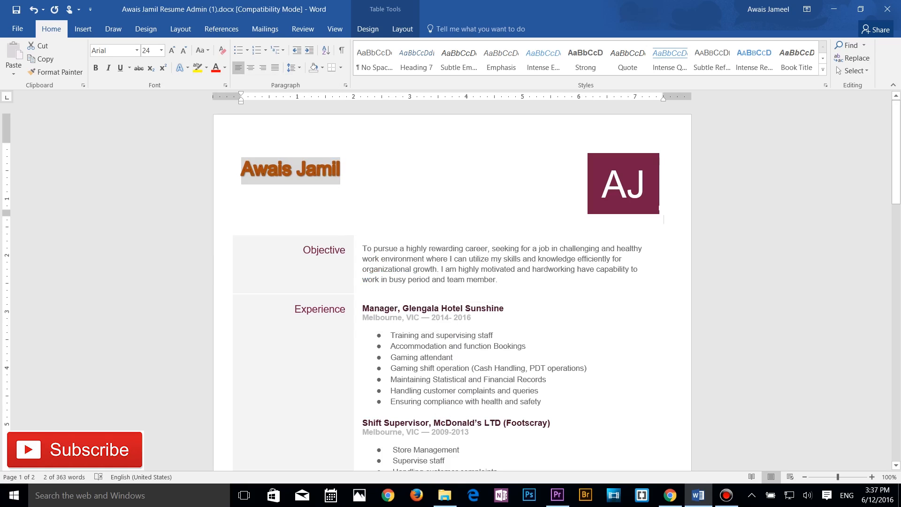
pyautogui.click(479, 224)
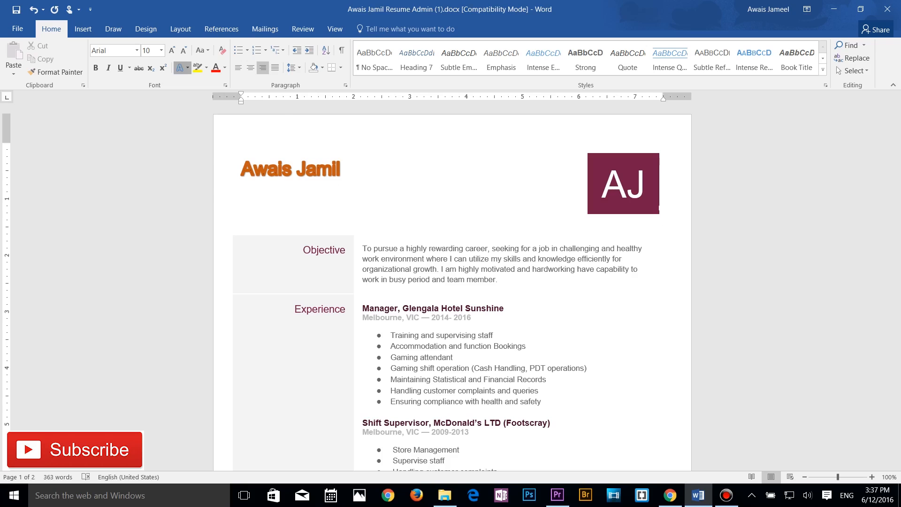
# Try to remove the text outline with the No Outline option
pyautogui.click(183, 67)
pyautogui.moveTo(203, 181)
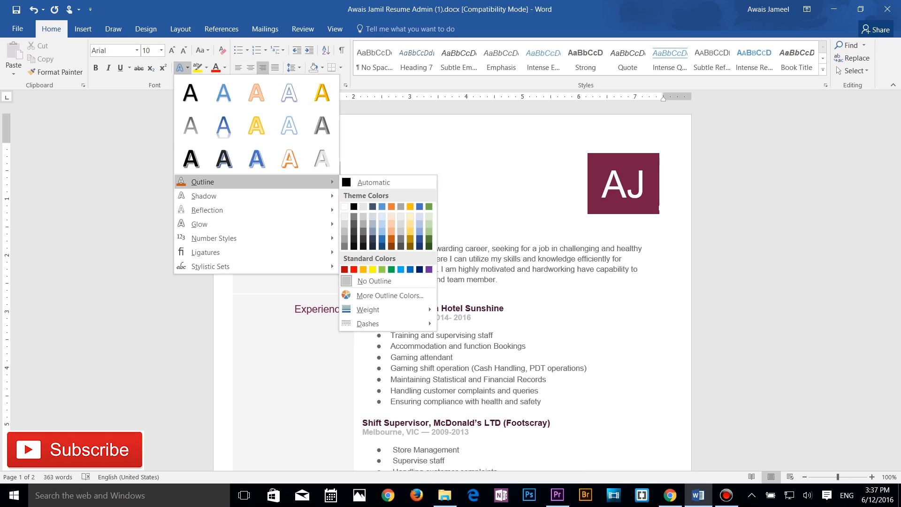
pyautogui.click(374, 281)
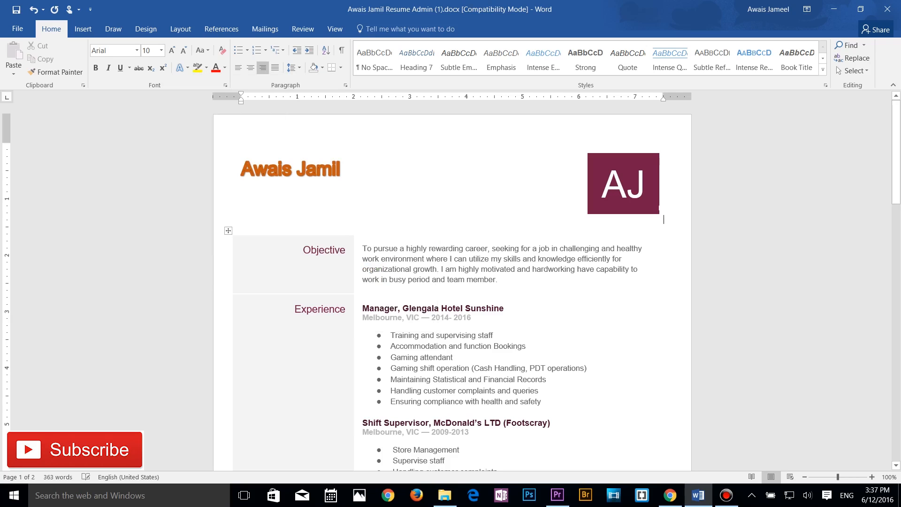
# Reapply the solid black text effect to the name heading to clear its orange outline
pyautogui.moveTo(342, 169); pyautogui.dragTo(239, 171)
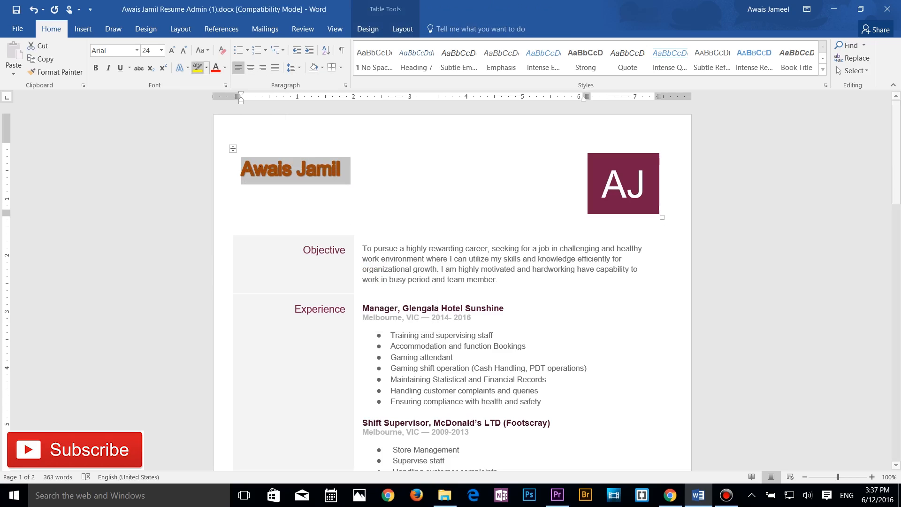
pyautogui.click(181, 68)
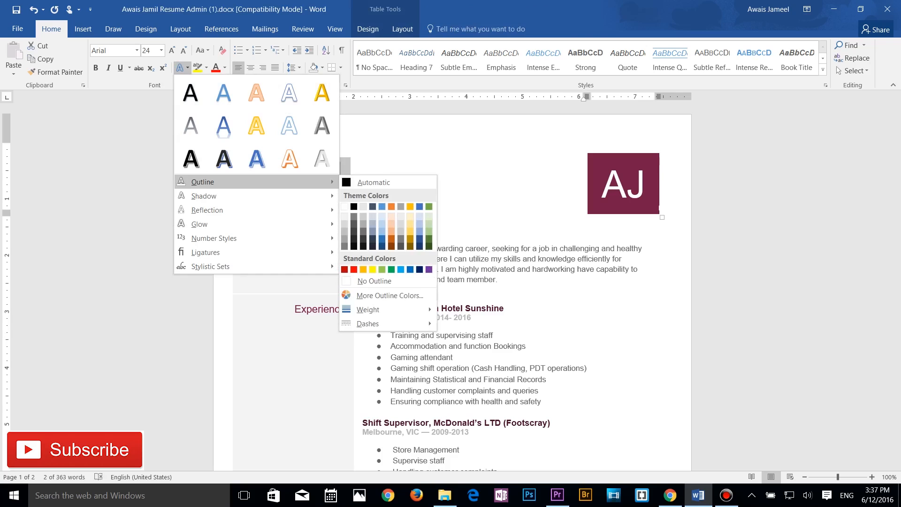
pyautogui.click(190, 93)
pyautogui.click(243, 190)
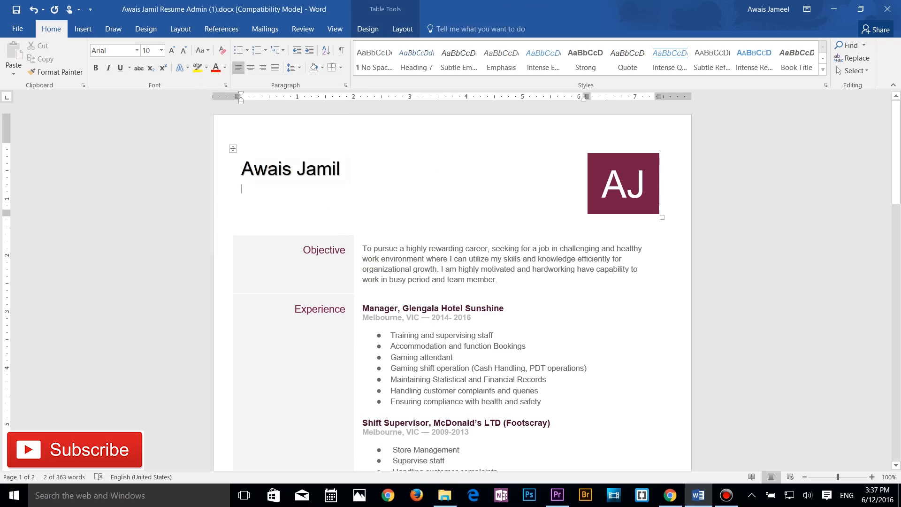
# Apply the first shadow in the third row of the Outer shadows to the name heading
pyautogui.moveTo(241, 169); pyautogui.dragTo(351, 170)
pyautogui.click(187, 68)
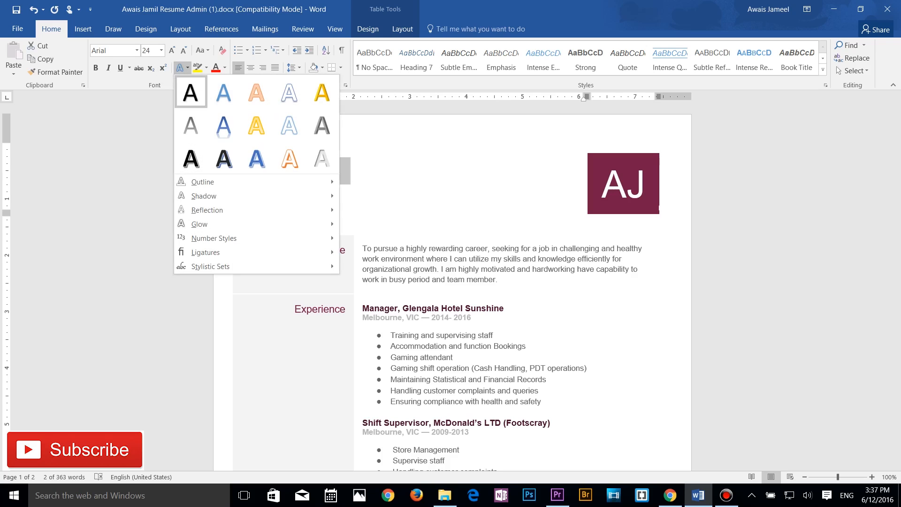
pyautogui.moveTo(212, 196)
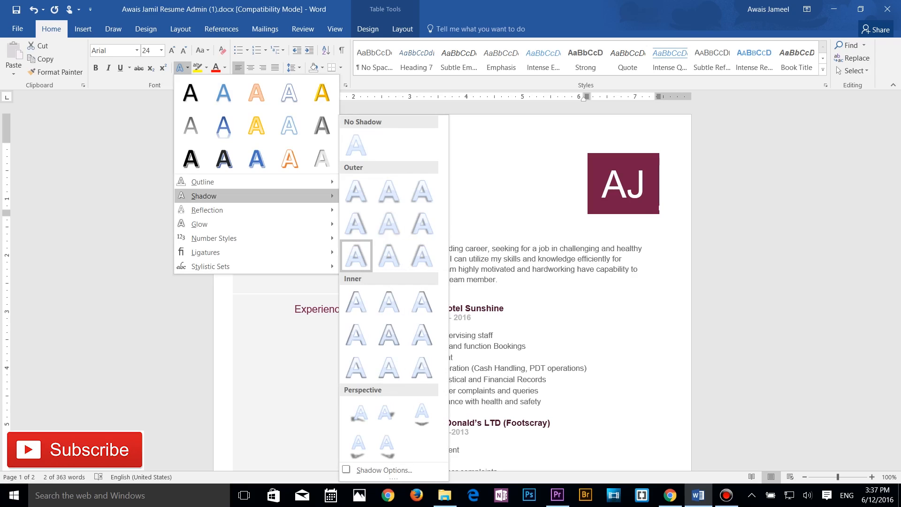
pyautogui.click(356, 256)
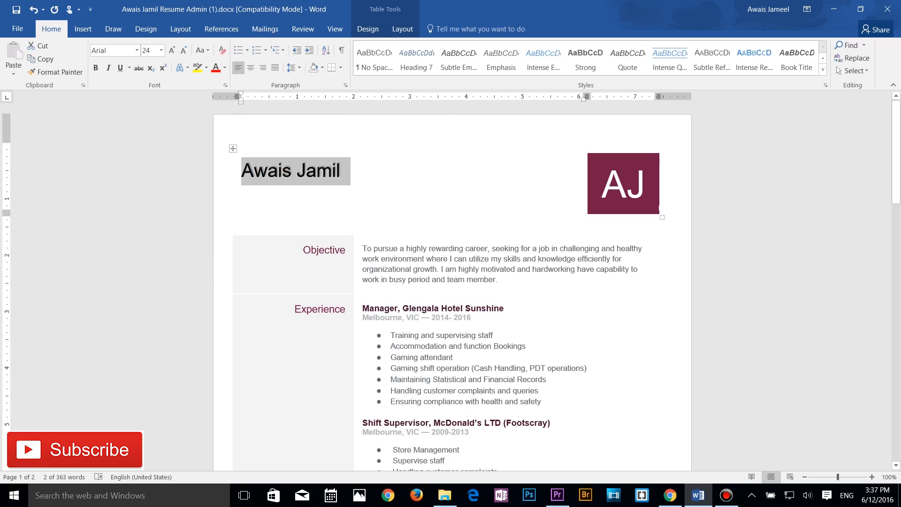
pyautogui.click(242, 191)
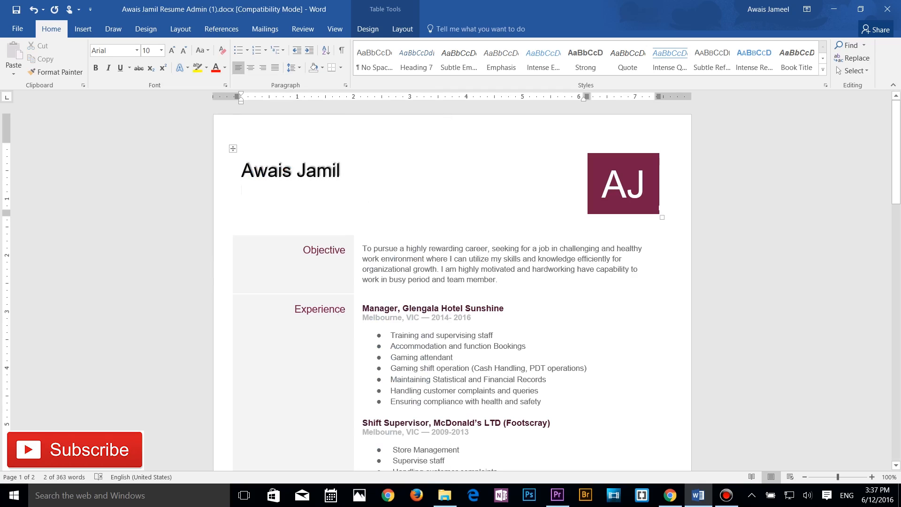
# Remove the shadow from the name heading
pyautogui.moveTo(241, 171); pyautogui.dragTo(349, 174)
pyautogui.click(180, 68)
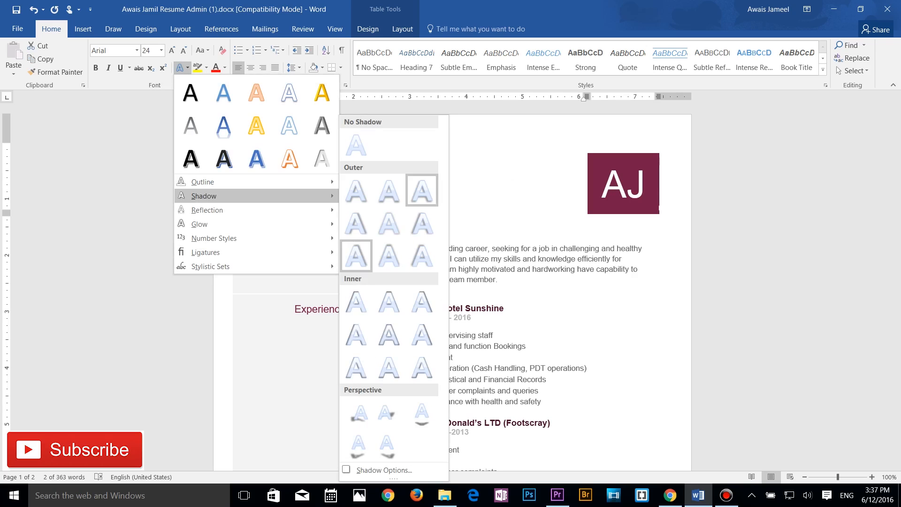
pyautogui.press('Escape')
pyautogui.press('Escape')
# Look through the remaining text effect options for the name heading, such as Glow and Ligatures, without applying any
pyautogui.click(241, 169)
pyautogui.moveTo(241, 169); pyautogui.dragTo(350, 169)
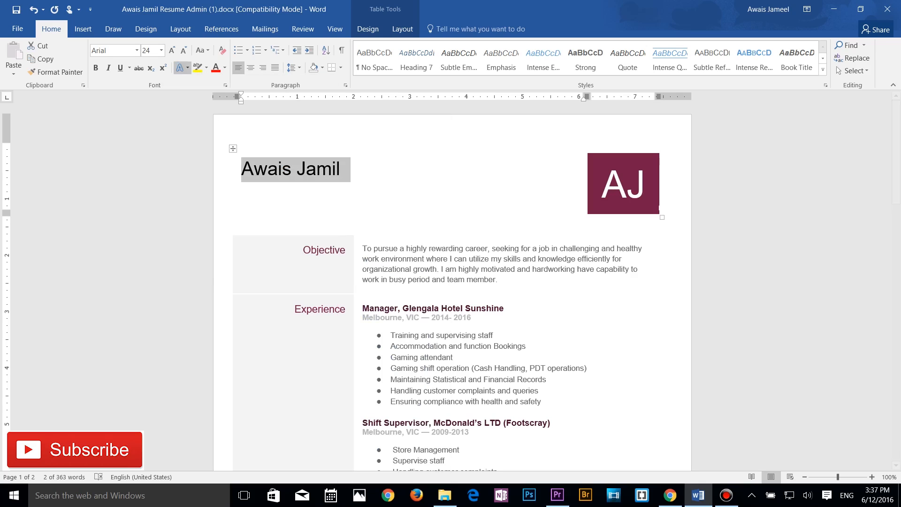
pyautogui.click(181, 68)
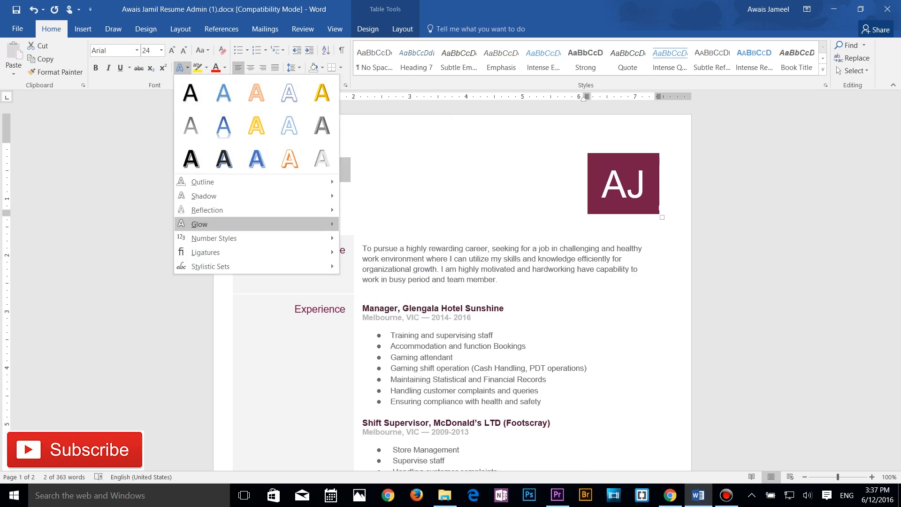
pyautogui.moveTo(202, 224)
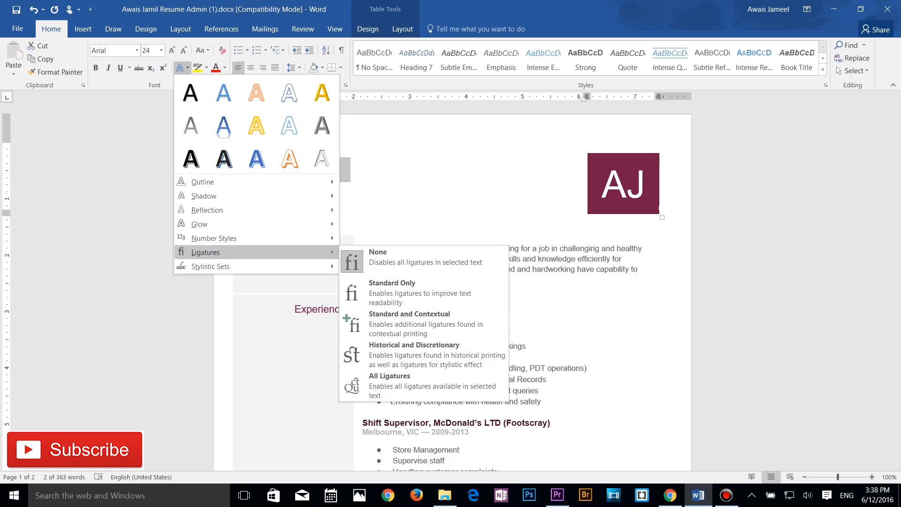
pyautogui.click(181, 68)
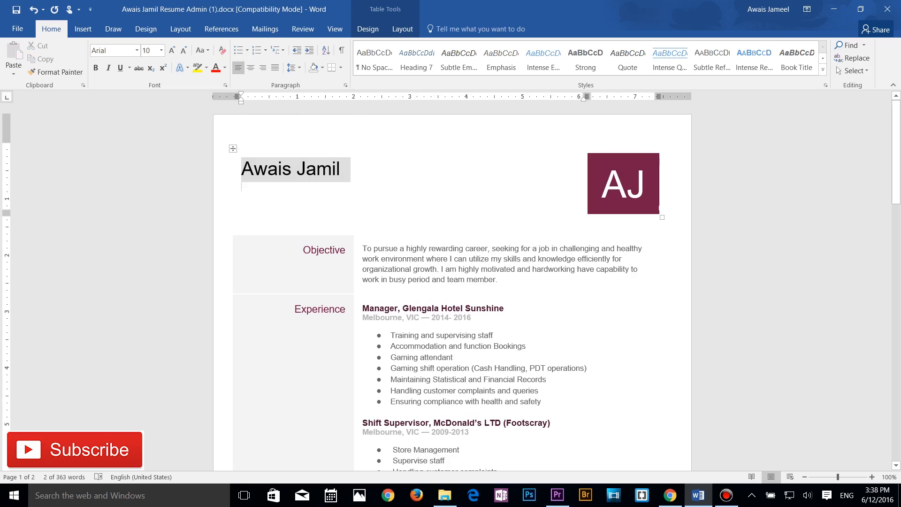
pyautogui.click(242, 188)
# Remove the bullets from the five duties under Shift Supervisor and reapply the standard round bullets
pyautogui.scroll(-8, 453, 287)
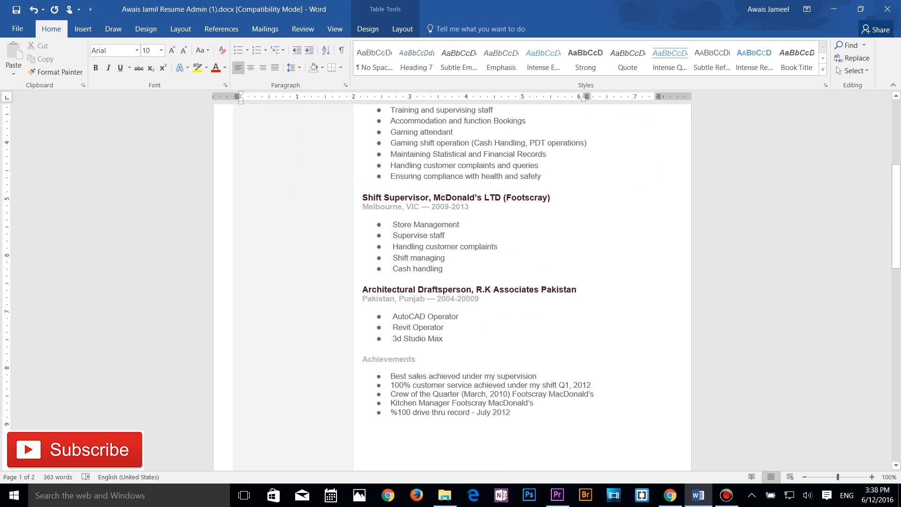
pyautogui.moveTo(392, 224); pyautogui.dragTo(442, 269)
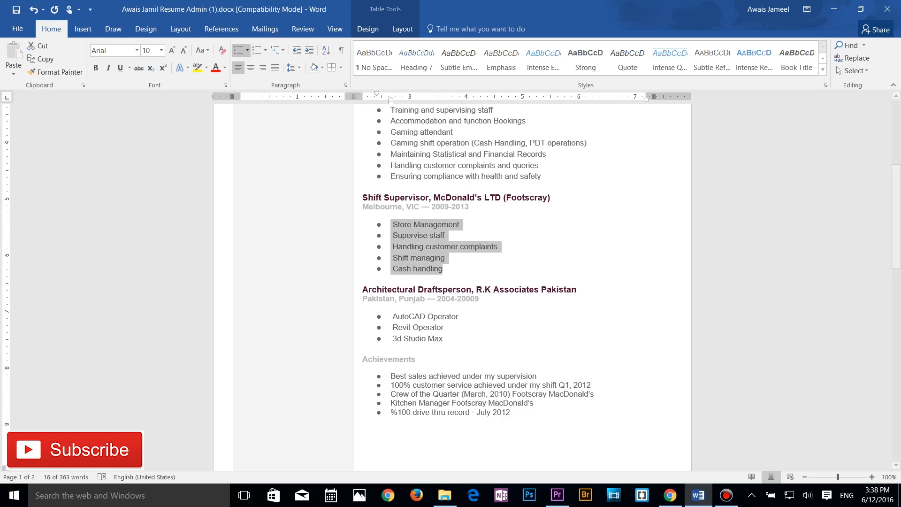
pyautogui.click(239, 50)
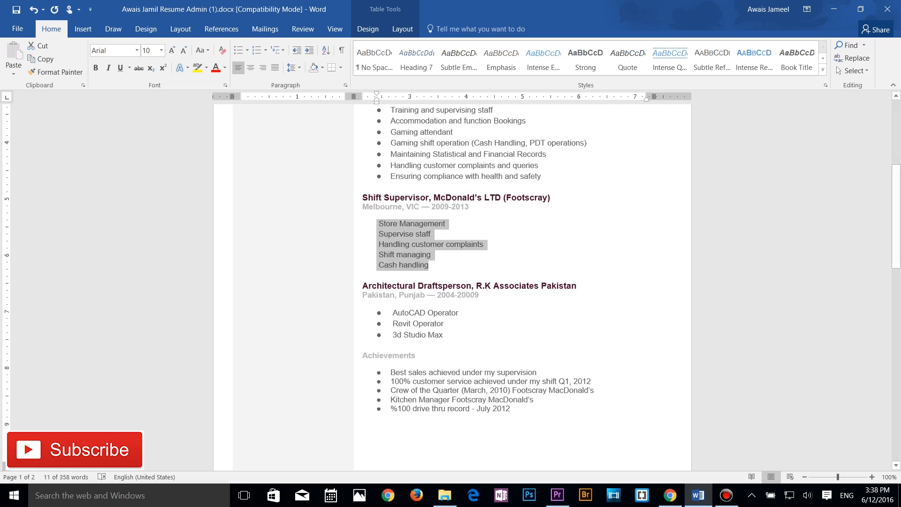
pyautogui.click(239, 51)
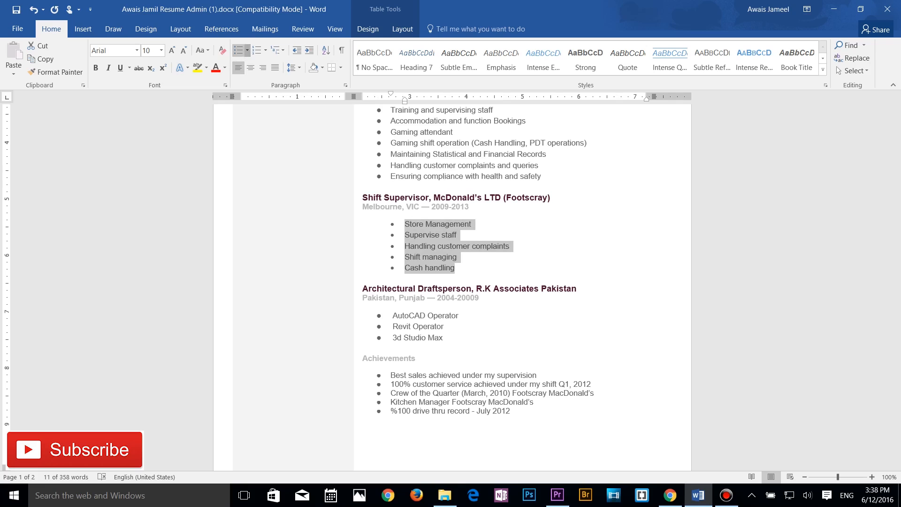
# Switch the Shift Supervisor duties to the four-diamond bullet and back to the solid round bullet
pyautogui.click(246, 50)
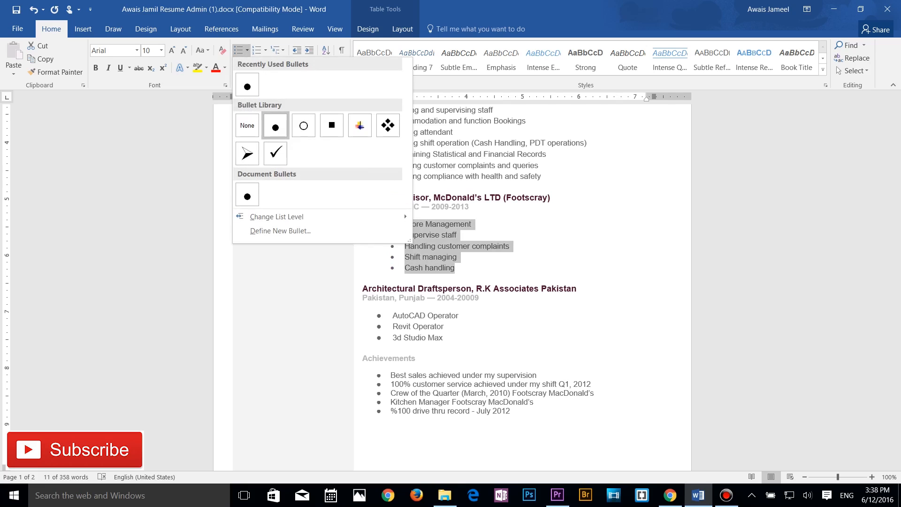
pyautogui.click(388, 125)
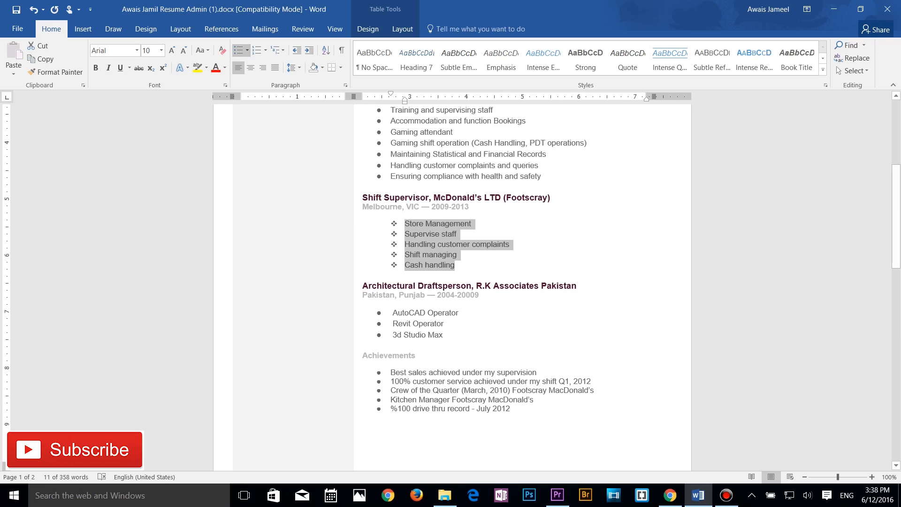
pyautogui.click(247, 50)
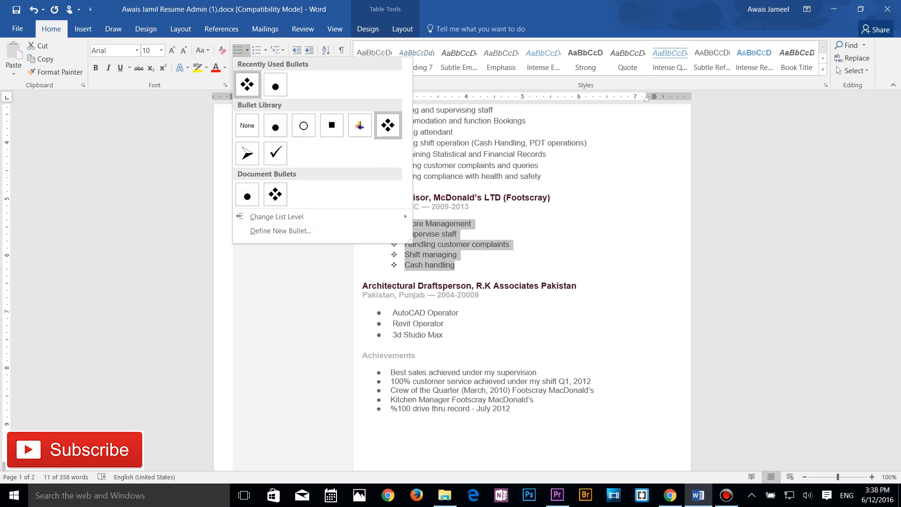
pyautogui.click(275, 84)
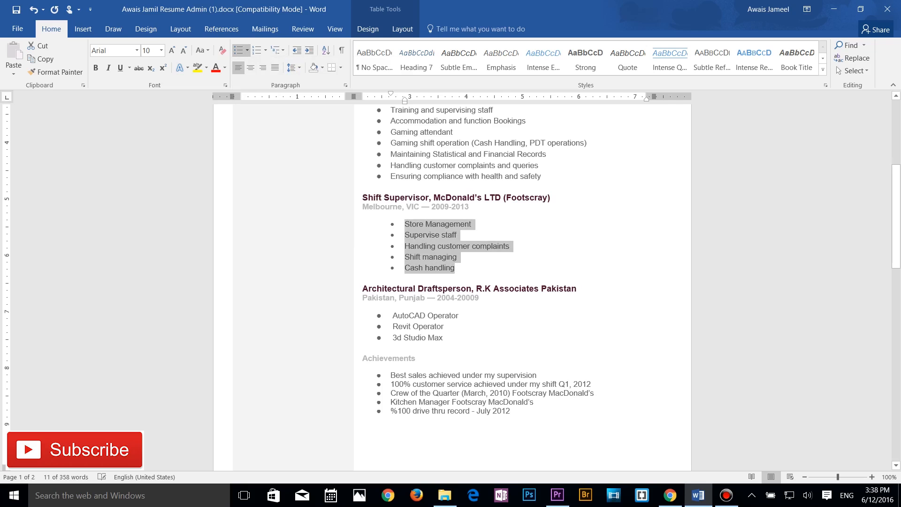
pyautogui.click(441, 297)
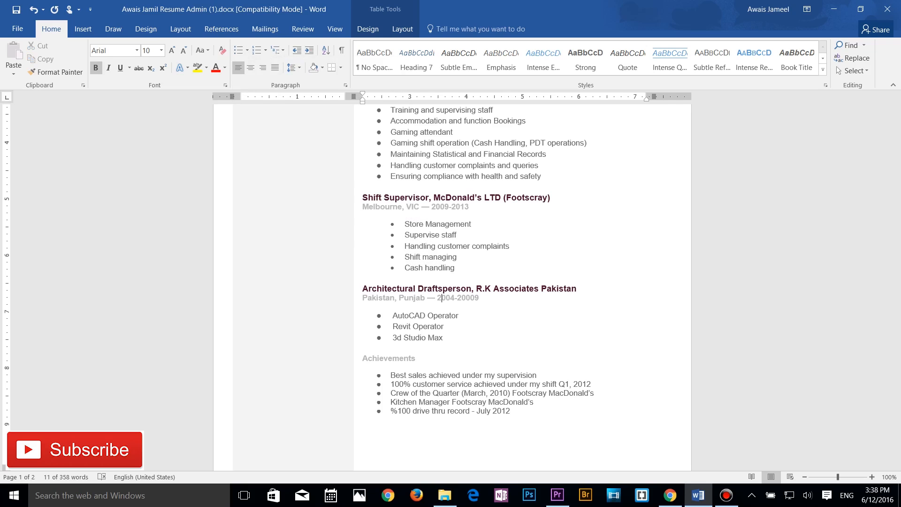
# Look at the multilevel list formats in the list library without applying one
pyautogui.click(265, 51)
pyautogui.click(280, 51)
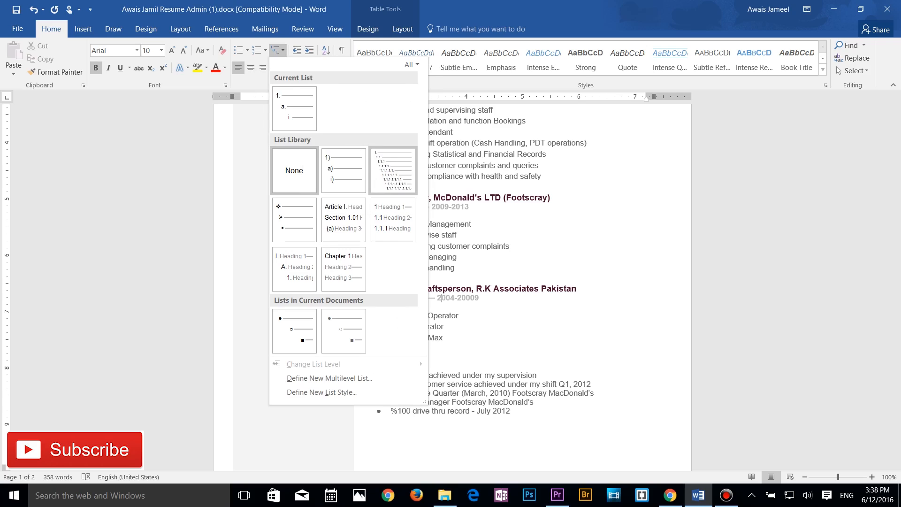
pyautogui.press('Escape')
# Remove the bullets from the five items under Achievements
pyautogui.scroll(-2, 470, 263)
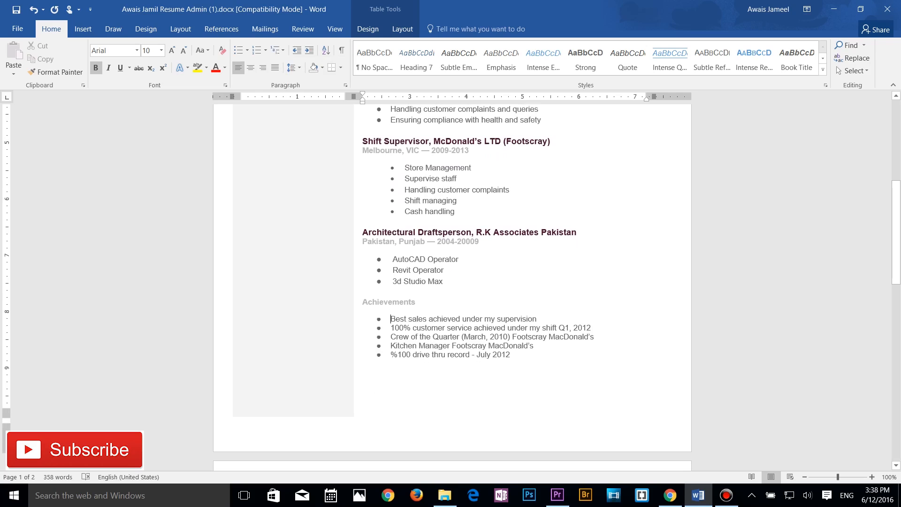
pyautogui.moveTo(391, 319); pyautogui.dragTo(511, 356)
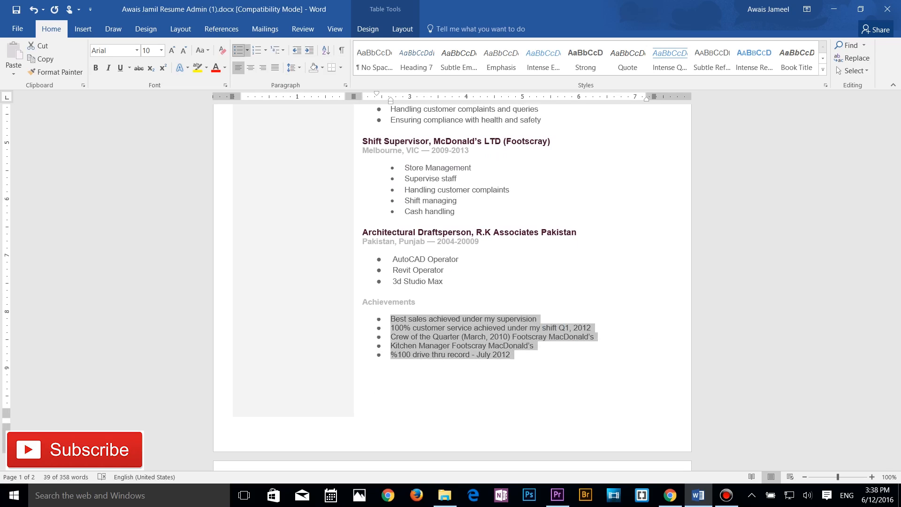
pyautogui.click(239, 50)
pyautogui.click(423, 319)
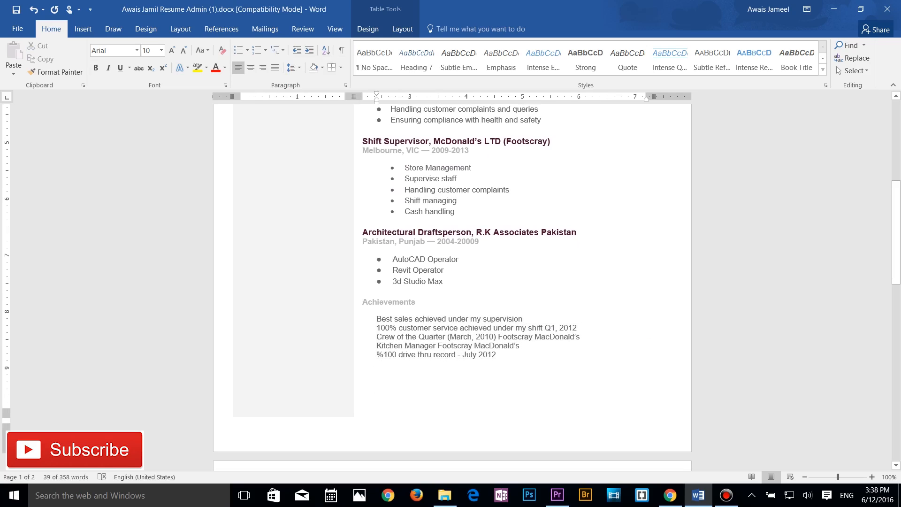
# Apply the multilevel list format with diamond, arrow and dot levels to the five Achievements items
pyautogui.moveTo(377, 320); pyautogui.dragTo(500, 354)
pyautogui.click(278, 50)
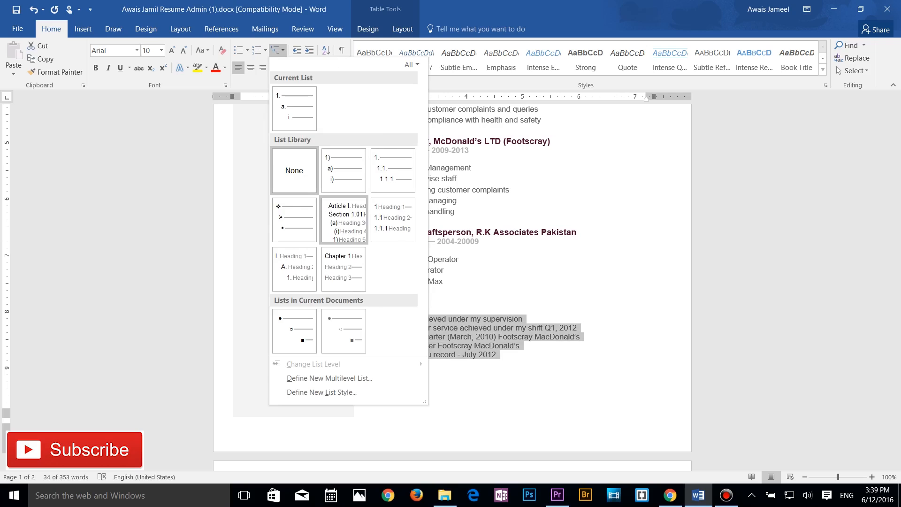
pyautogui.click(295, 220)
pyautogui.click(362, 364)
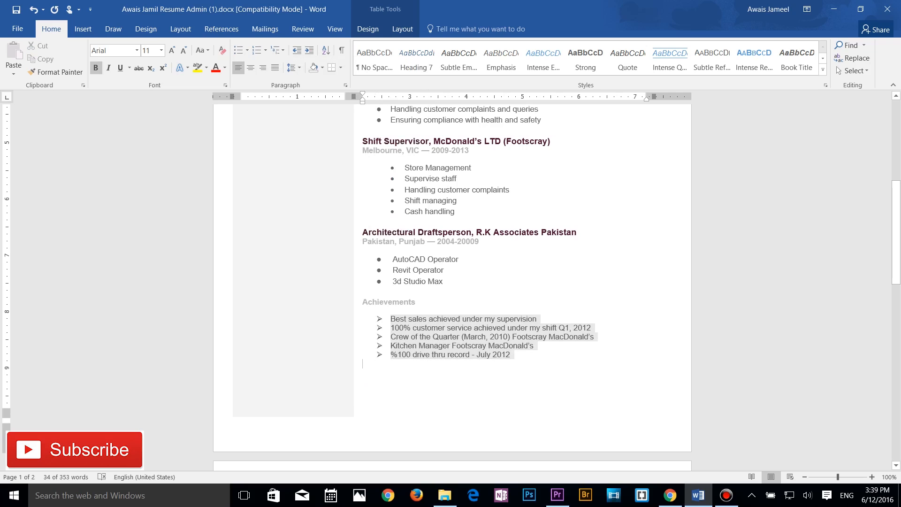
pyautogui.click(392, 328)
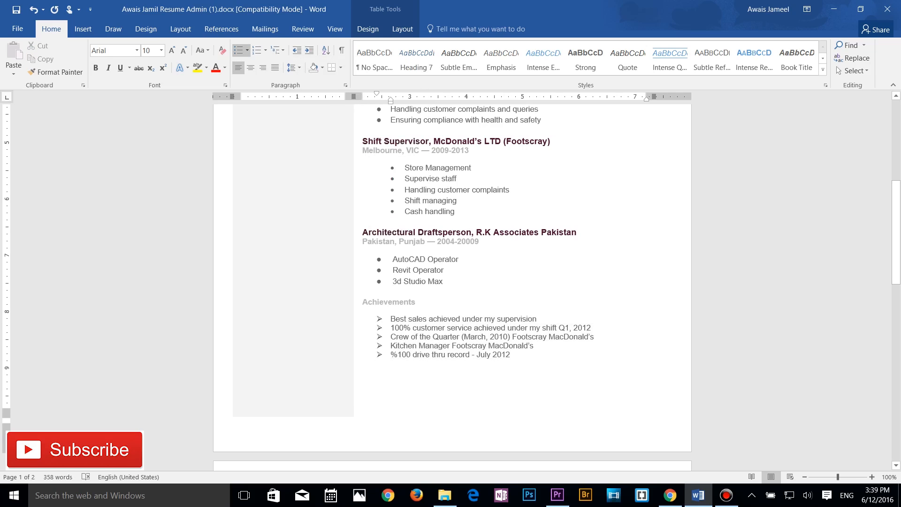
pyautogui.scroll(-15, 452, 287)
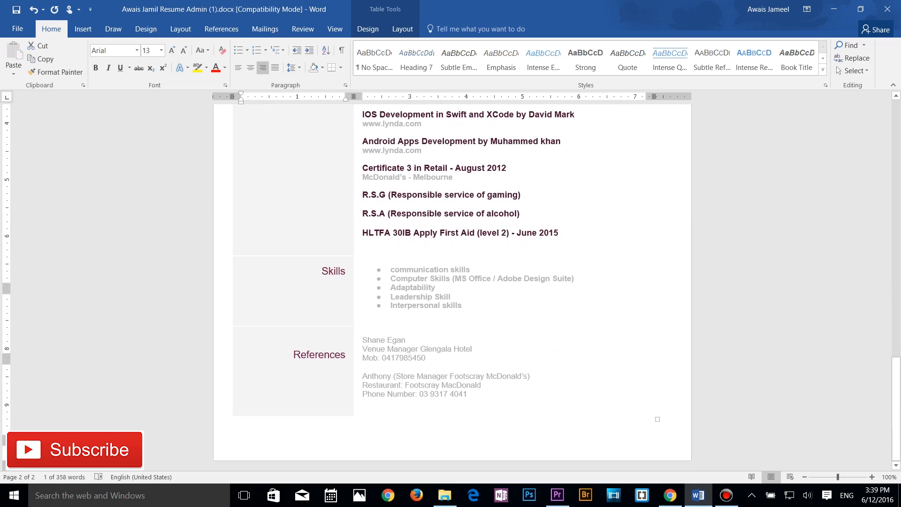
pyautogui.scroll(15, 452, 282)
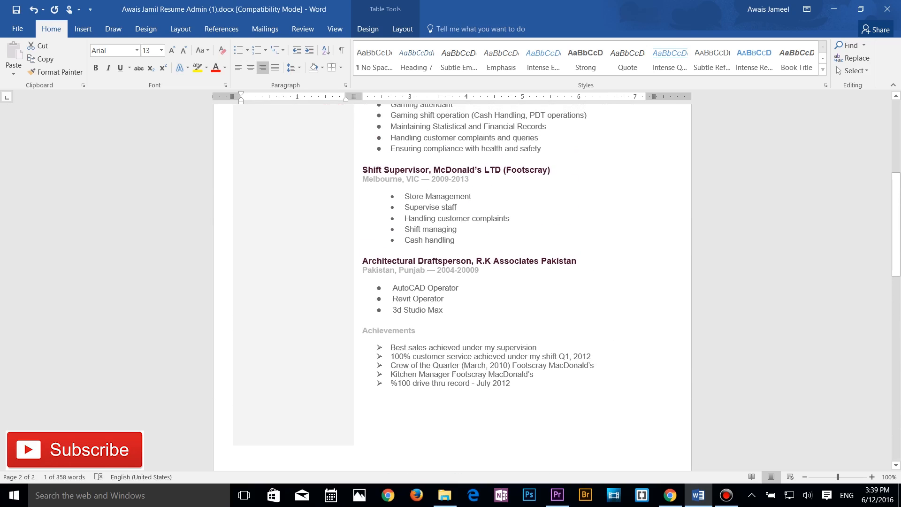
pyautogui.click(391, 357)
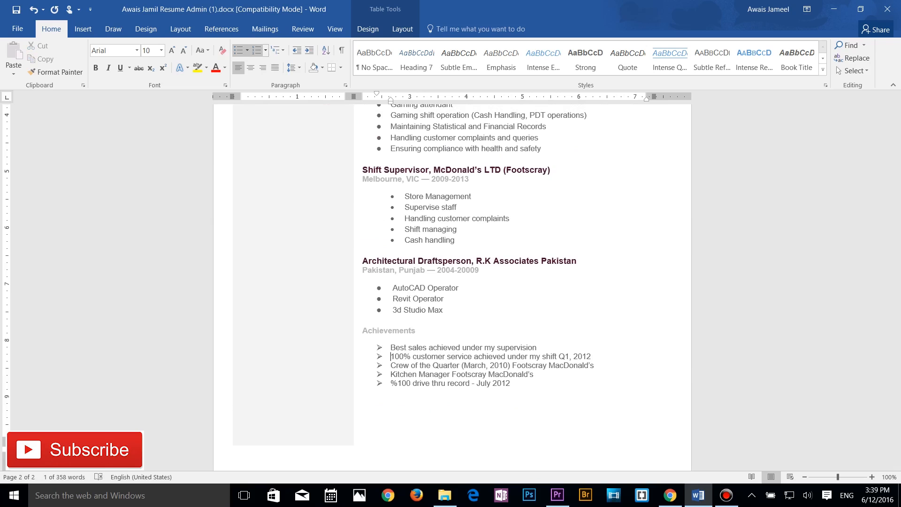
pyautogui.click(266, 50)
pyautogui.click(266, 50)
pyautogui.click(266, 50)
pyautogui.click(266, 50)
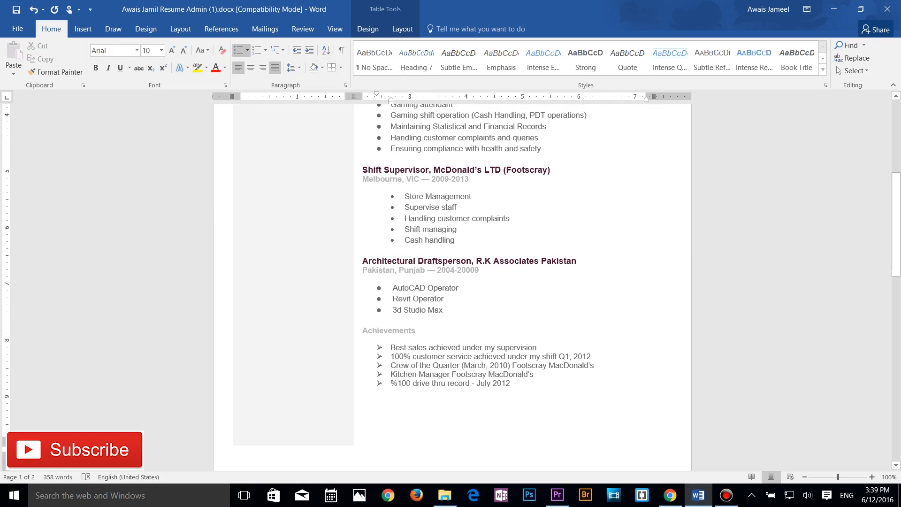
# Right-align the first Achievements item after trying centre and left alignment on it
pyautogui.moveTo(391, 348); pyautogui.dragTo(437, 348)
pyautogui.moveTo(538, 348); pyautogui.dragTo(390, 348)
pyautogui.click(250, 68)
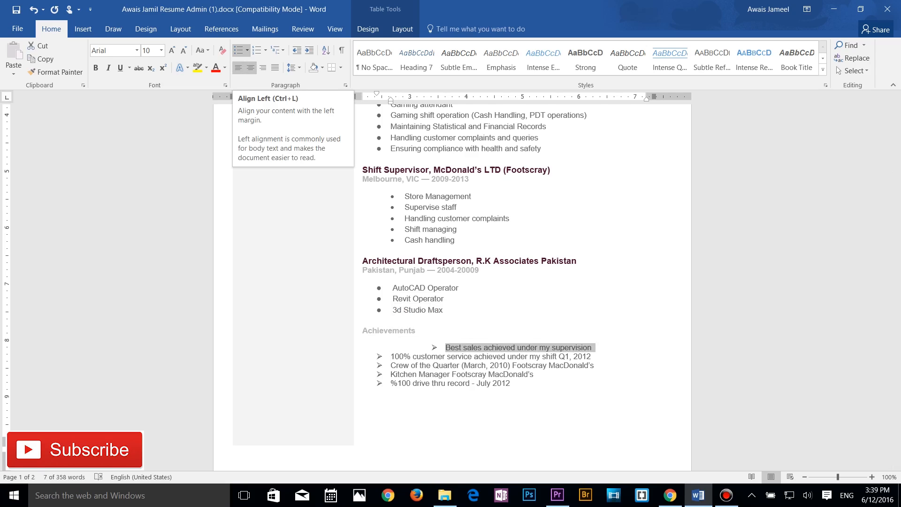
pyautogui.click(239, 68)
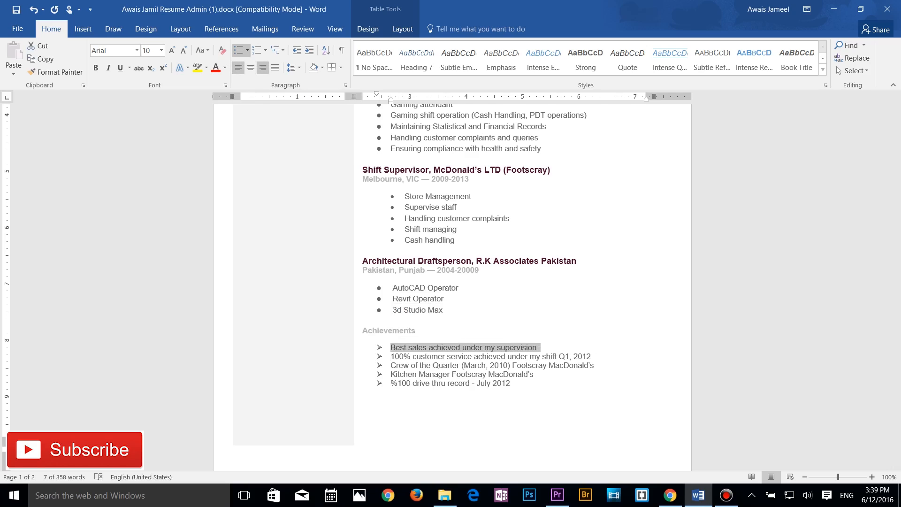
pyautogui.click(263, 67)
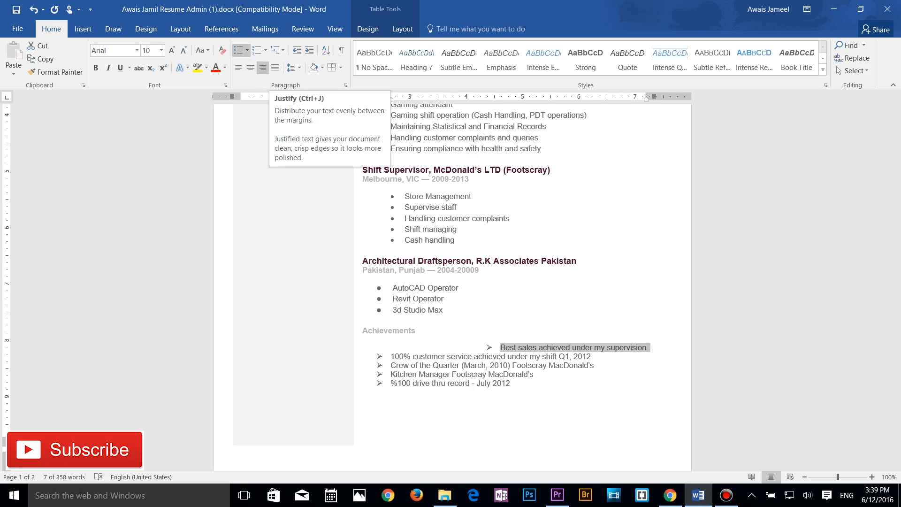
pyautogui.click(565, 356)
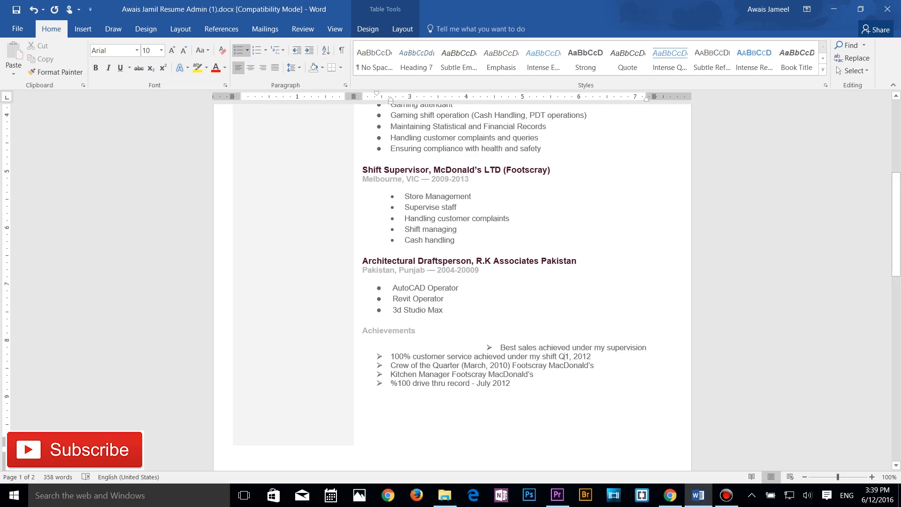
# Set the line spacing of the second Achievements item to 2.0 and return it to 1.0
pyautogui.click(293, 67)
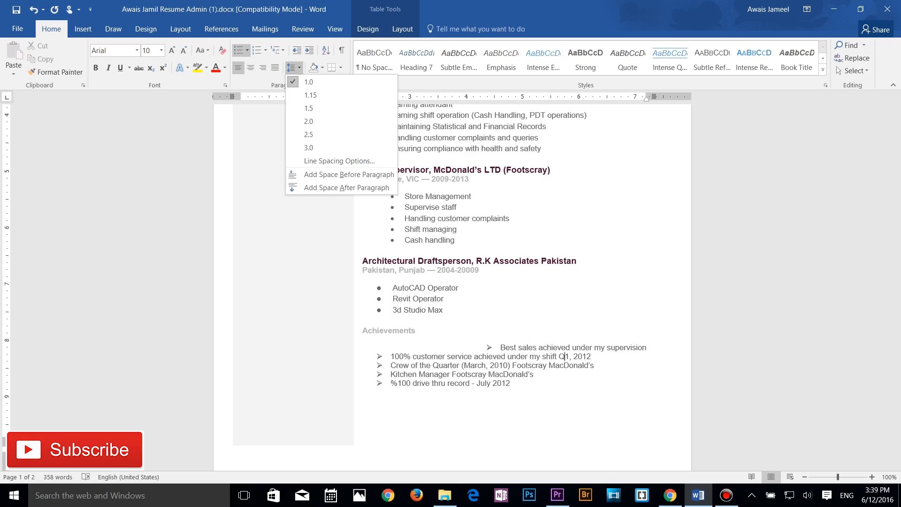
pyautogui.click(308, 121)
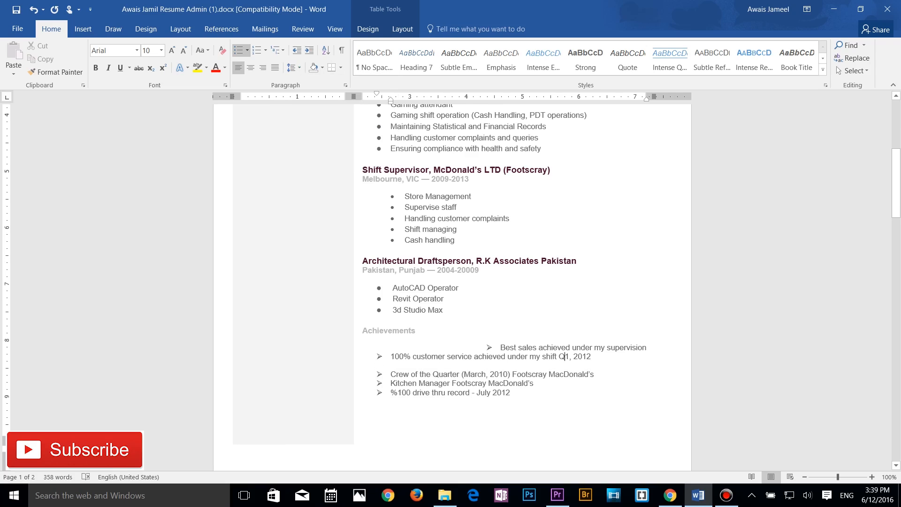
pyautogui.click(294, 67)
pyautogui.click(311, 81)
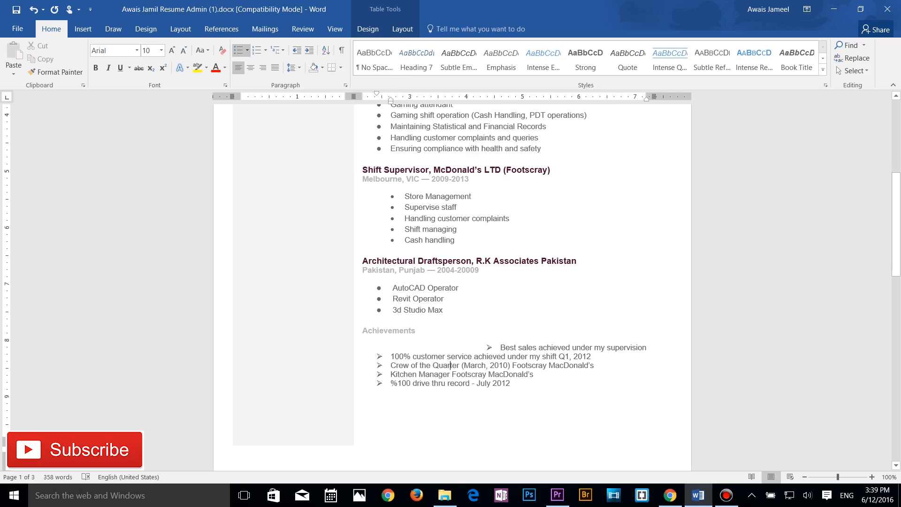
pyautogui.click(294, 68)
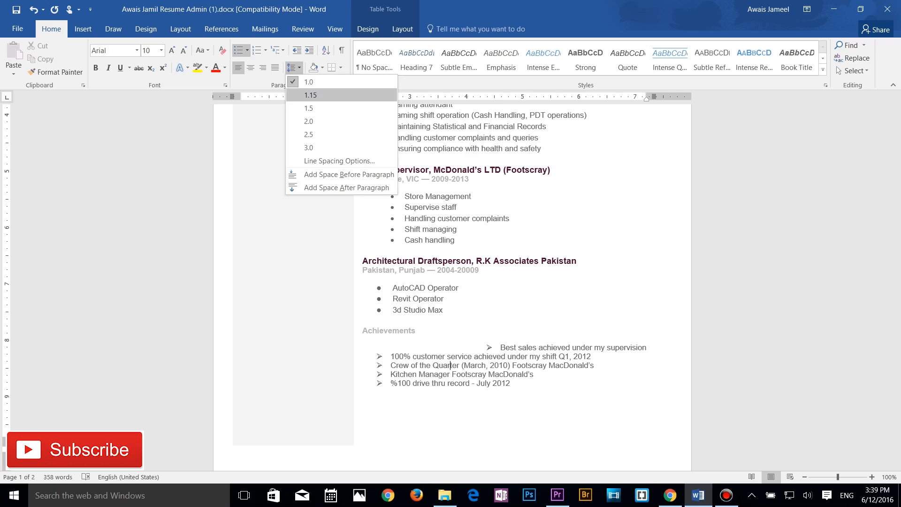
# Shade the Objective heading cell with the darker blue theme color
pyautogui.click(322, 68)
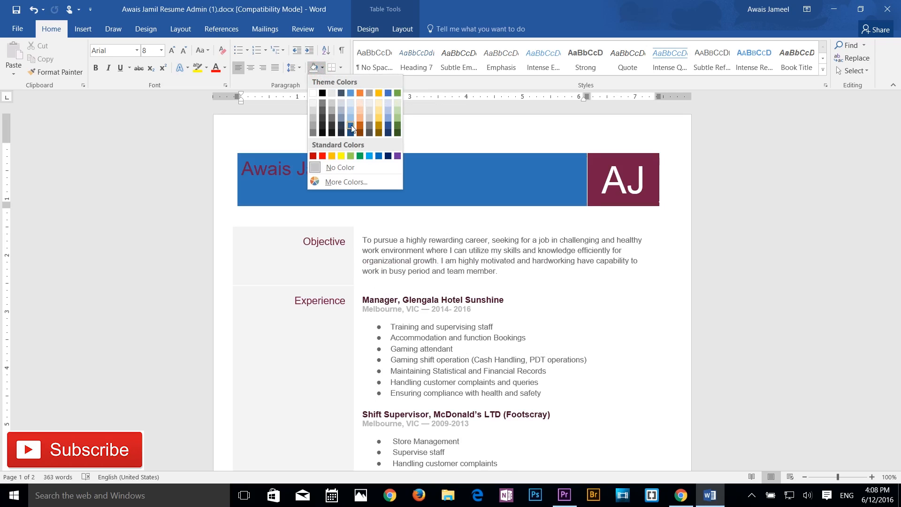
pyautogui.click(491, 229)
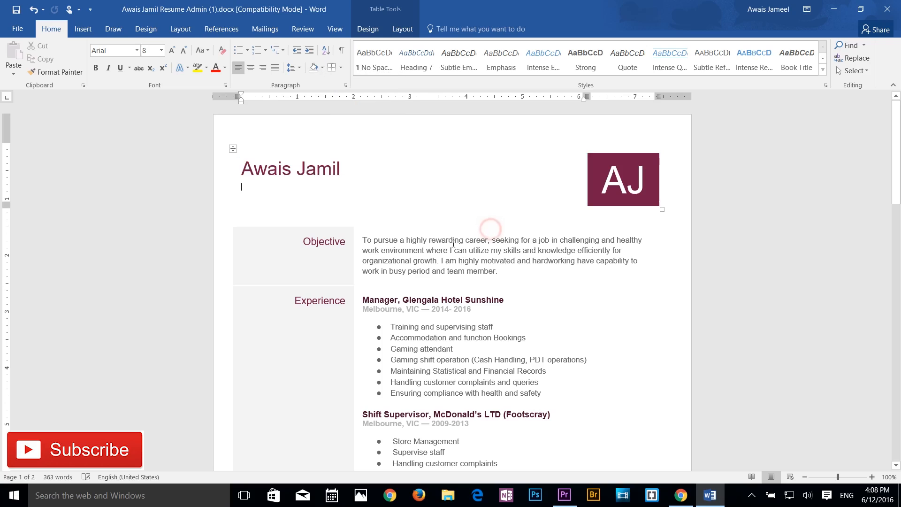
pyautogui.click(329, 255)
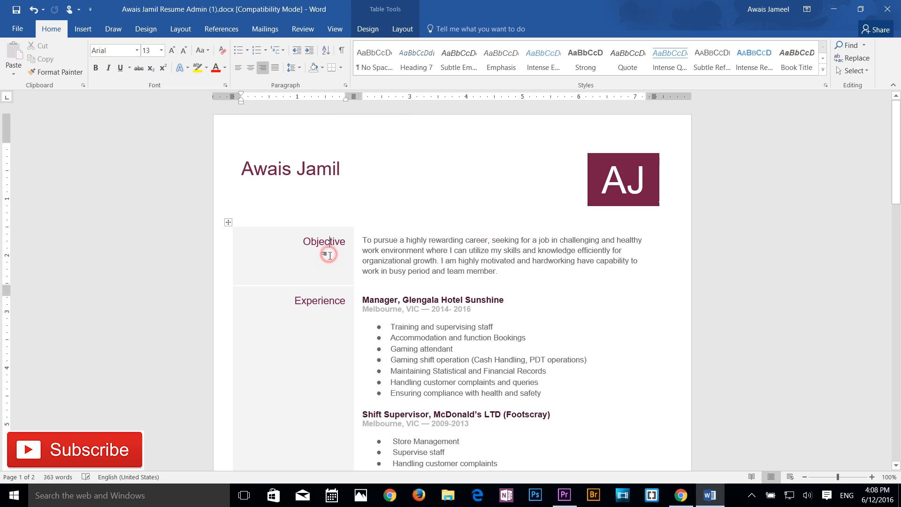
pyautogui.click(322, 67)
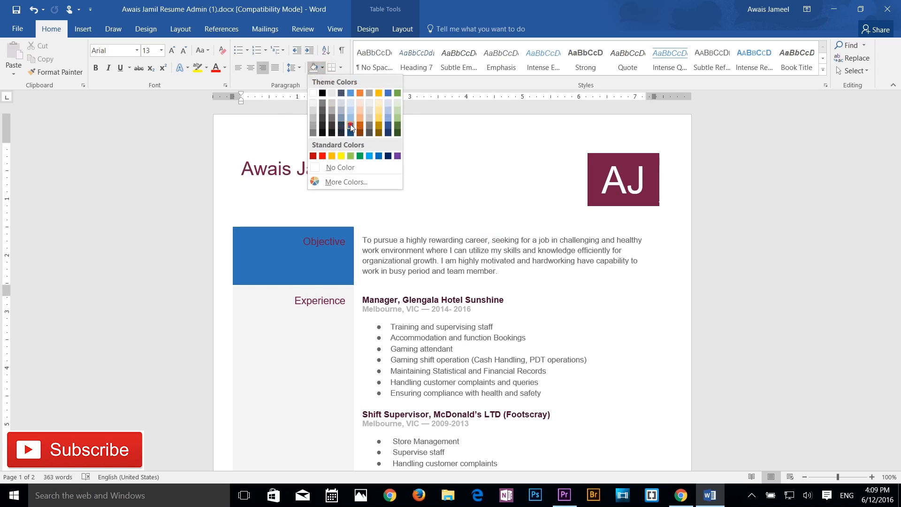
pyautogui.click(351, 128)
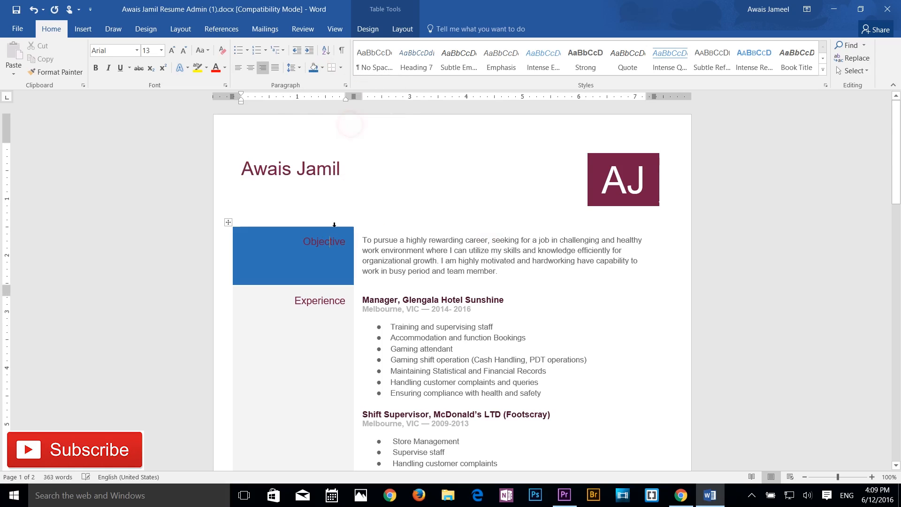
# Add a bottom border to the cell containing the Objective paragraph
pyautogui.click(383, 249)
pyautogui.scroll(-10, 447, 247)
pyautogui.scroll(4, 357, 188)
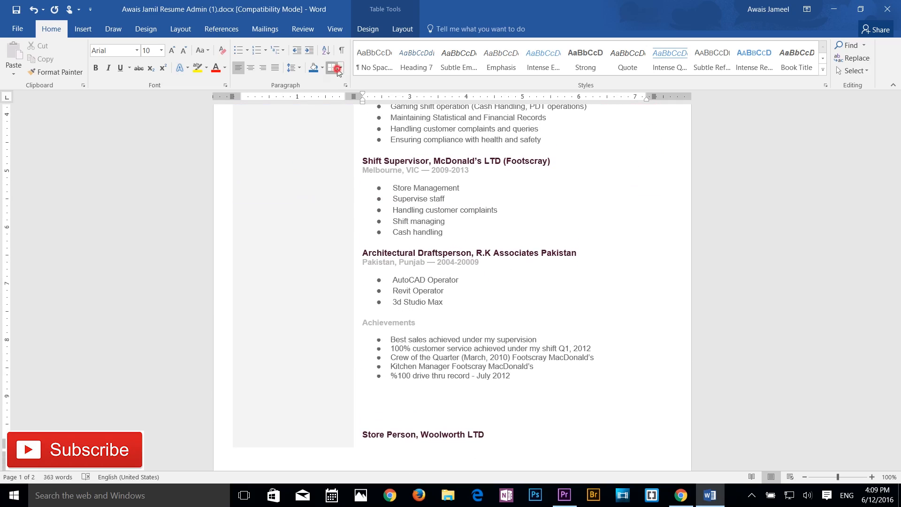
pyautogui.click(342, 68)
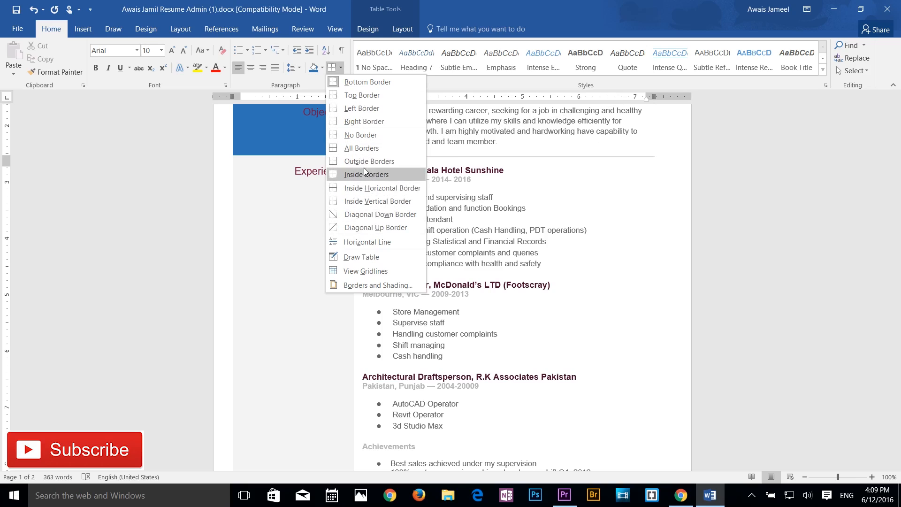
pyautogui.click(512, 231)
pyautogui.scroll(3, 470, 230)
pyautogui.scroll(1, 469, 230)
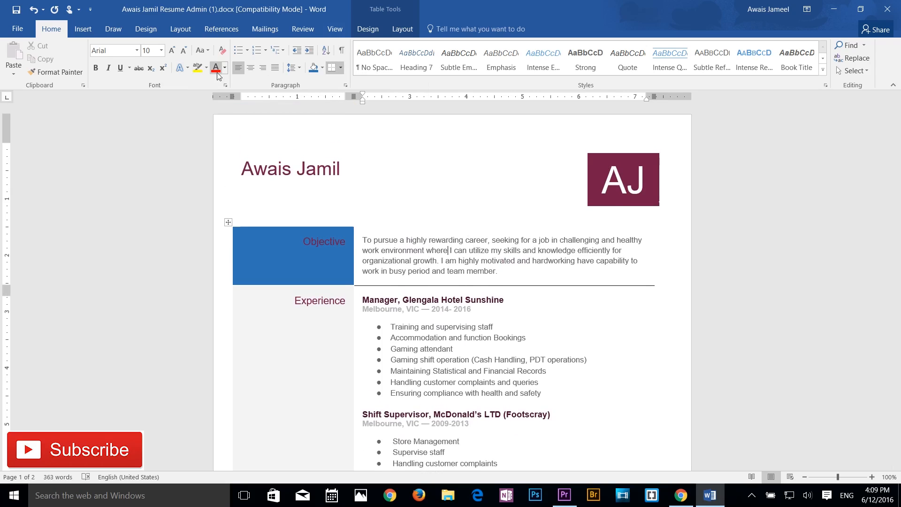
# Color the words "highly rewarding career, seeking" in the Objective paragraph dark orange
pyautogui.moveTo(407, 240); pyautogui.dragTo(497, 245)
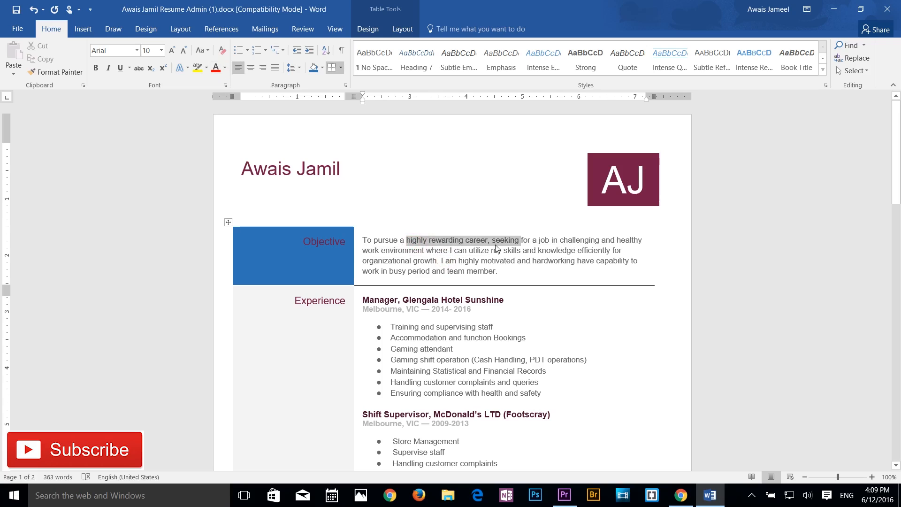
pyautogui.click(225, 67)
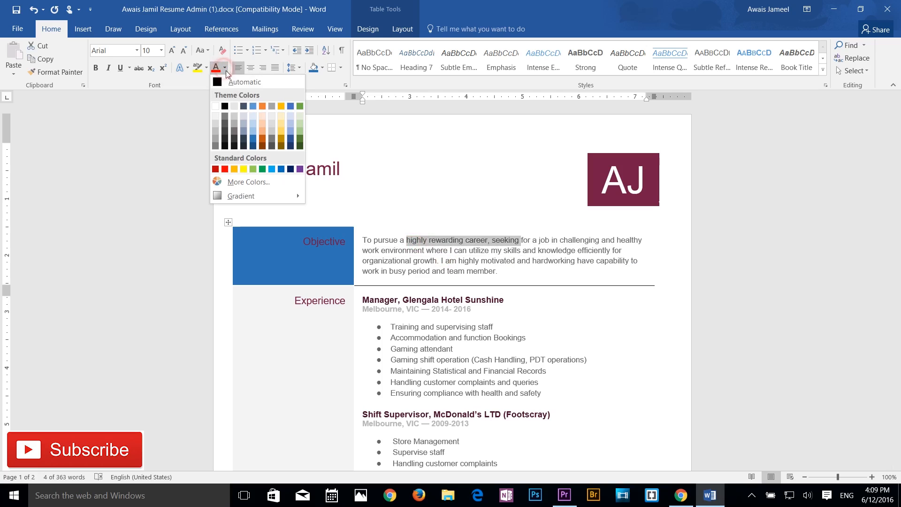
pyautogui.click(261, 139)
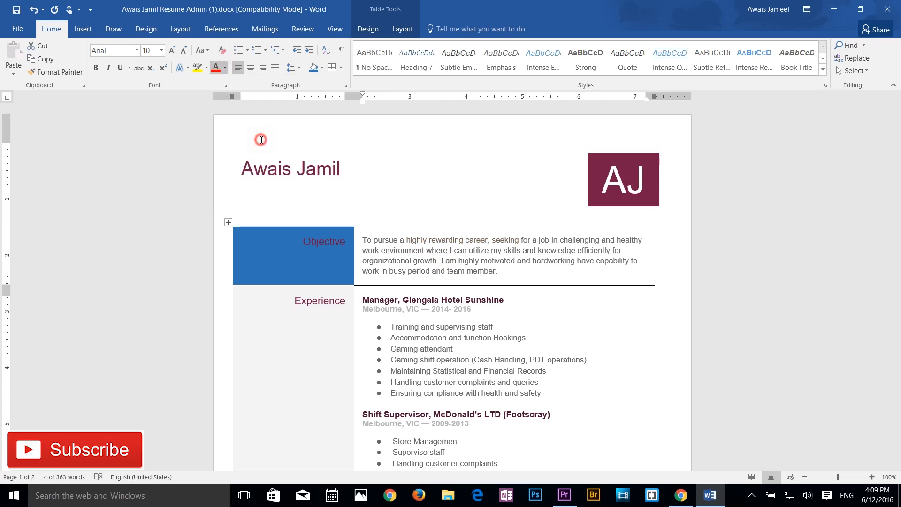
pyautogui.click(485, 244)
pyautogui.doubleClick(453, 241)
pyautogui.click(453, 240)
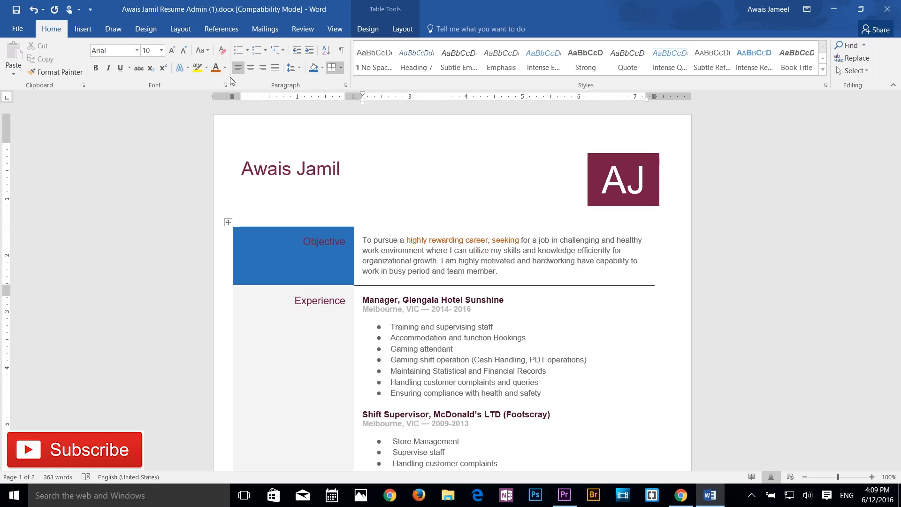
# Apply the same orange font color to the Objective text from "environment where" through "highly motivated and"
pyautogui.moveTo(381, 251); pyautogui.dragTo(532, 261)
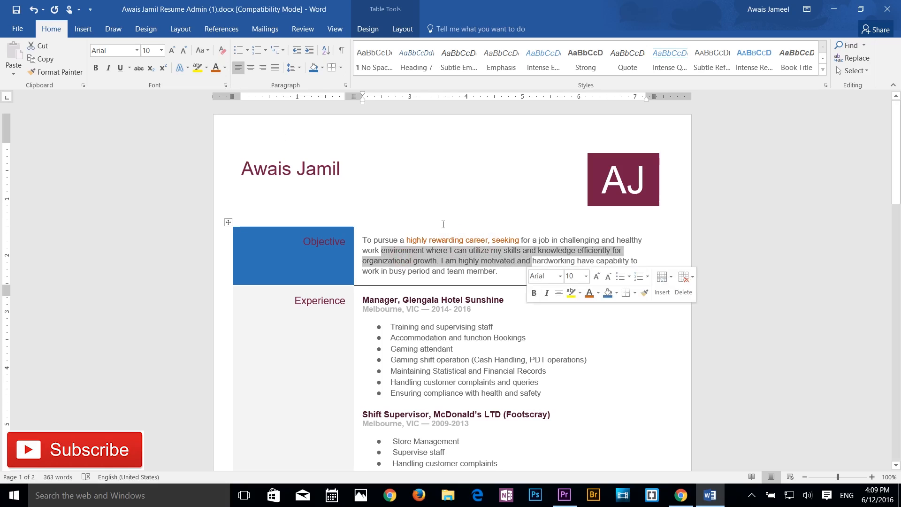
pyautogui.click(225, 68)
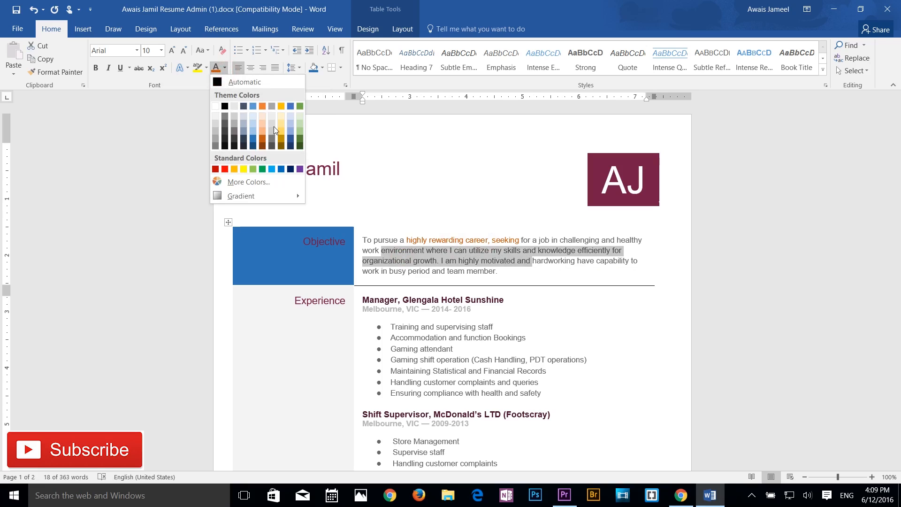
pyautogui.click(215, 69)
pyautogui.click(499, 261)
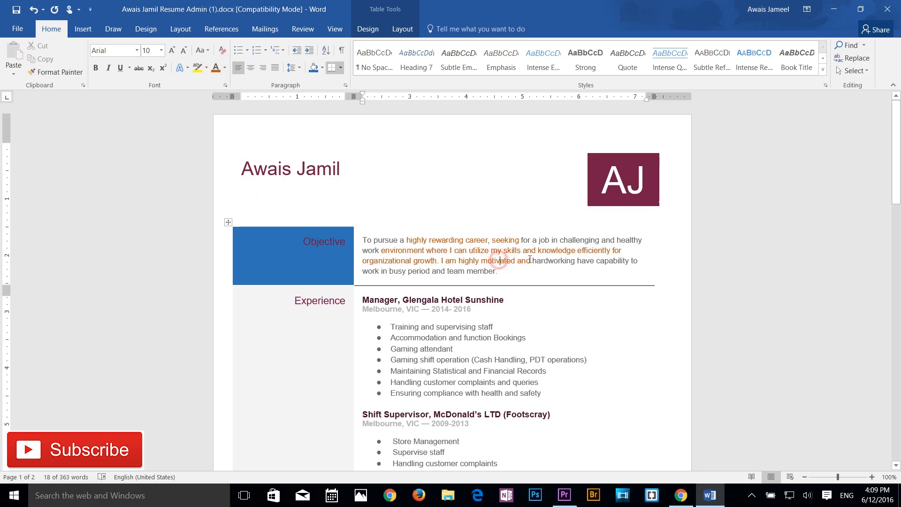
# Highlight the whole Objective paragraph and the Gaming attendant and Gaming shift operation bullets in yellow
pyautogui.click(197, 70)
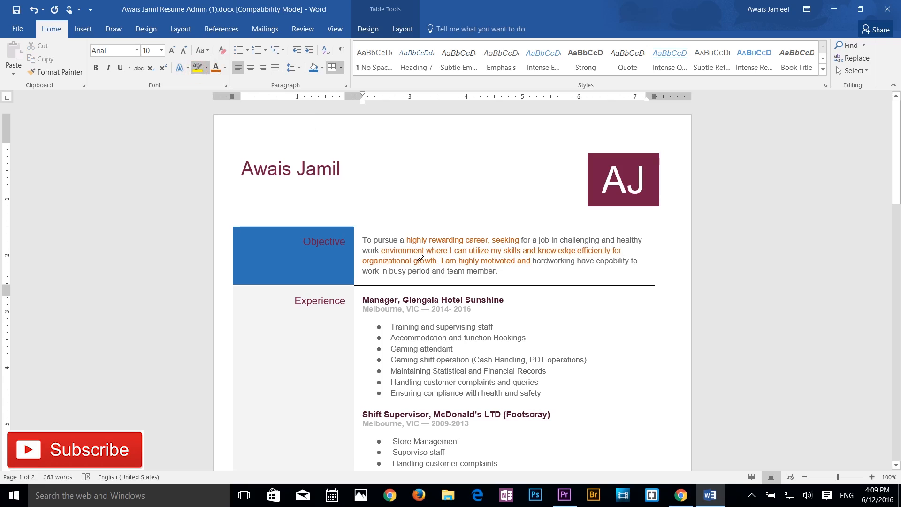
pyautogui.moveTo(363, 240); pyautogui.dragTo(490, 271)
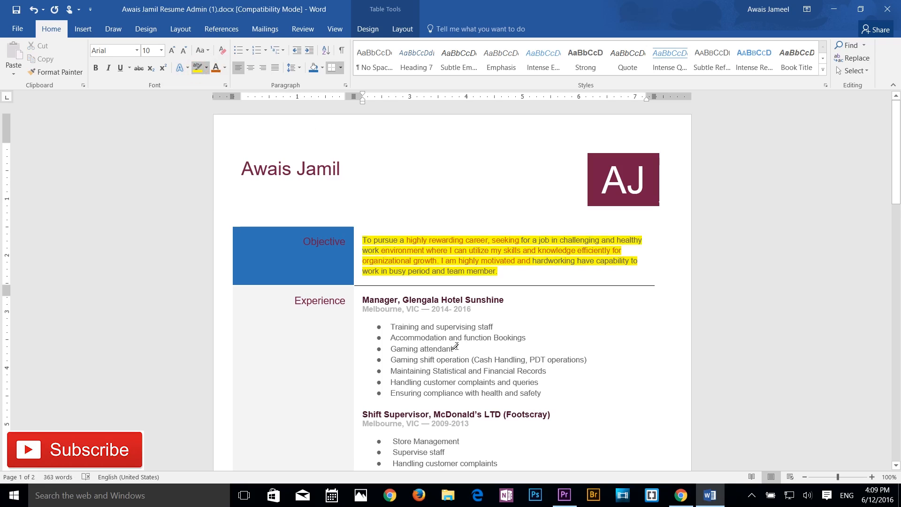
pyautogui.moveTo(389, 348); pyautogui.dragTo(587, 360)
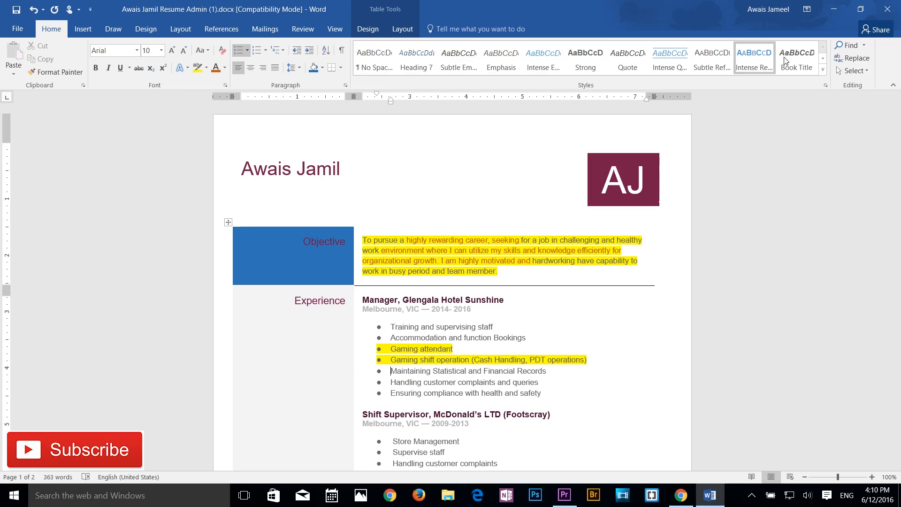
# Create a new style from the formatting of the name heading at the head of the resume, keeping the suggested style name
pyautogui.click(824, 69)
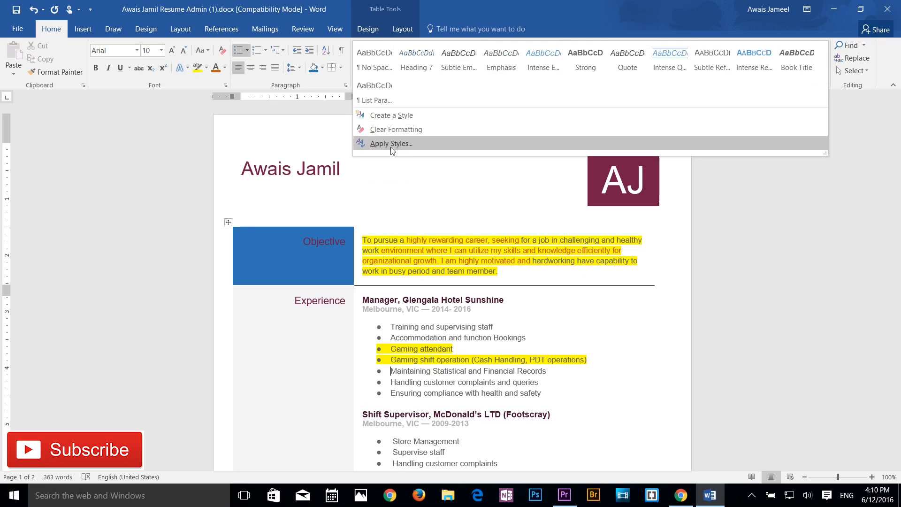
pyautogui.click(404, 240)
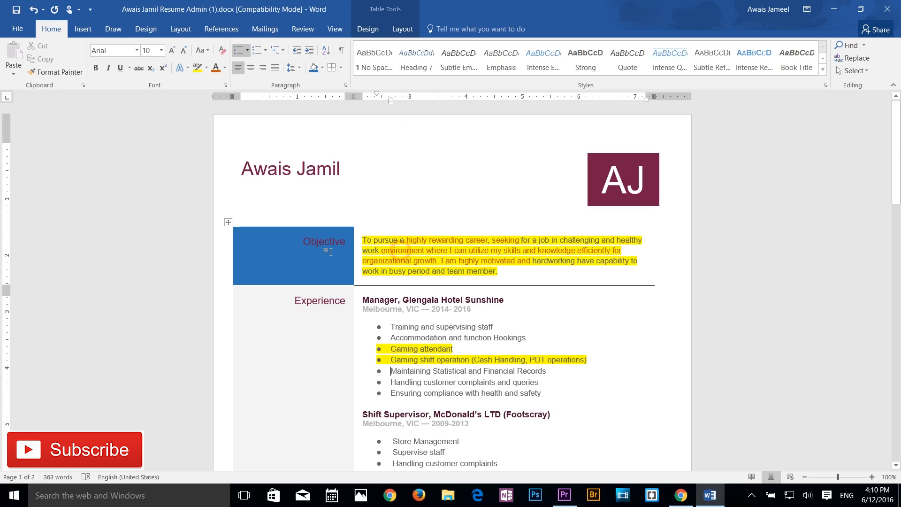
pyautogui.click(315, 173)
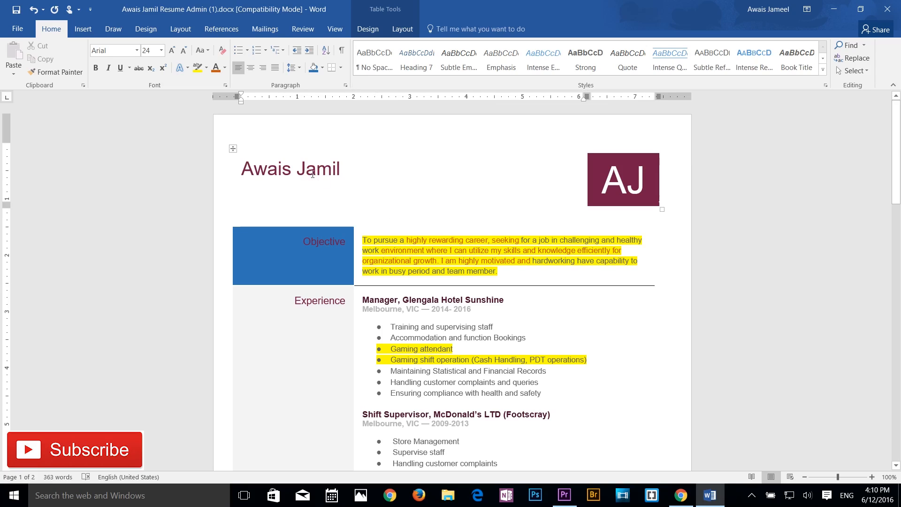
pyautogui.moveTo(243, 170); pyautogui.dragTo(337, 176)
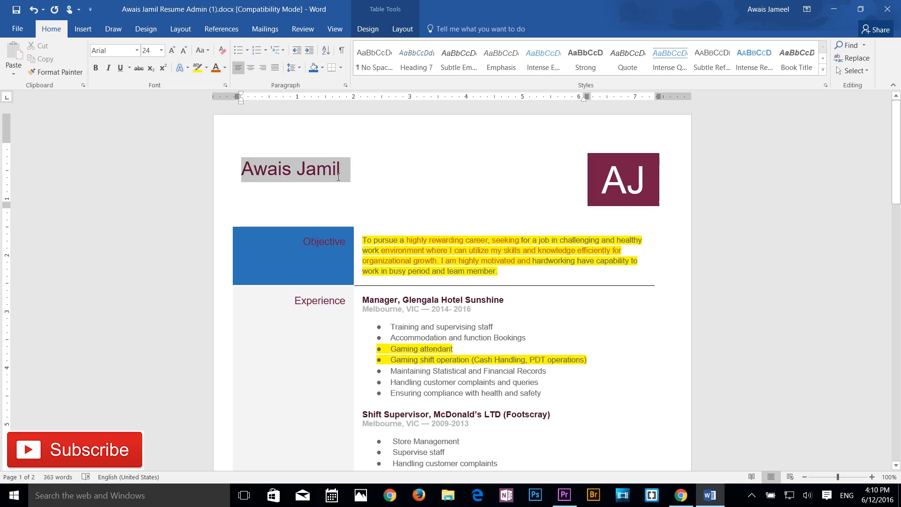
pyautogui.click(824, 57)
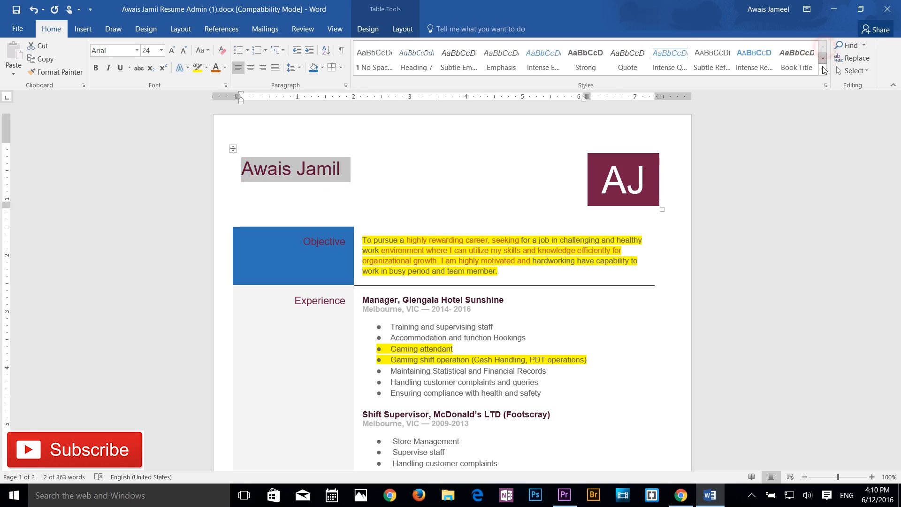
pyautogui.click(824, 71)
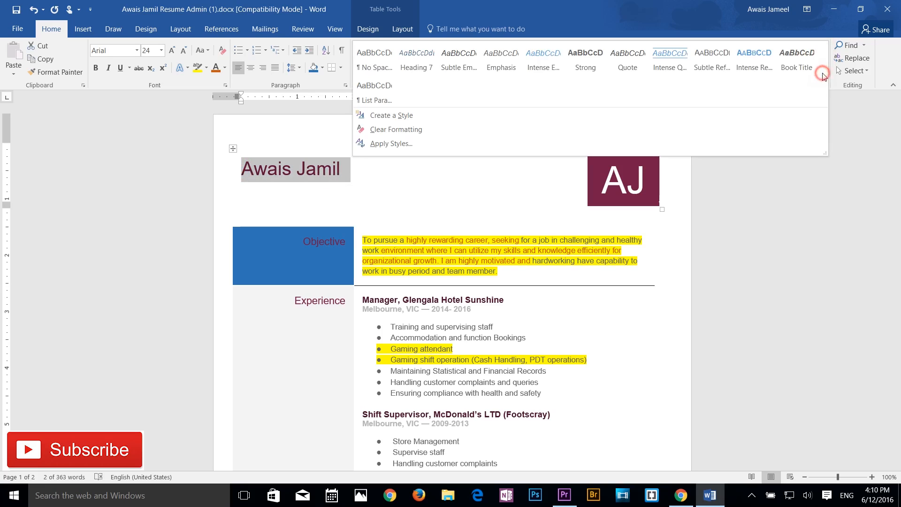
pyautogui.click(397, 115)
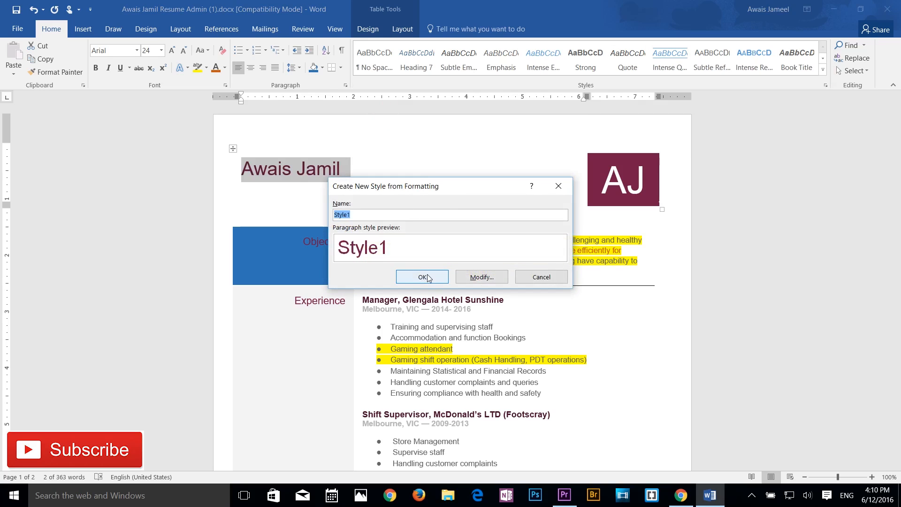
pyautogui.moveTo(451, 185); pyautogui.dragTo(629, 150)
pyautogui.click(601, 240)
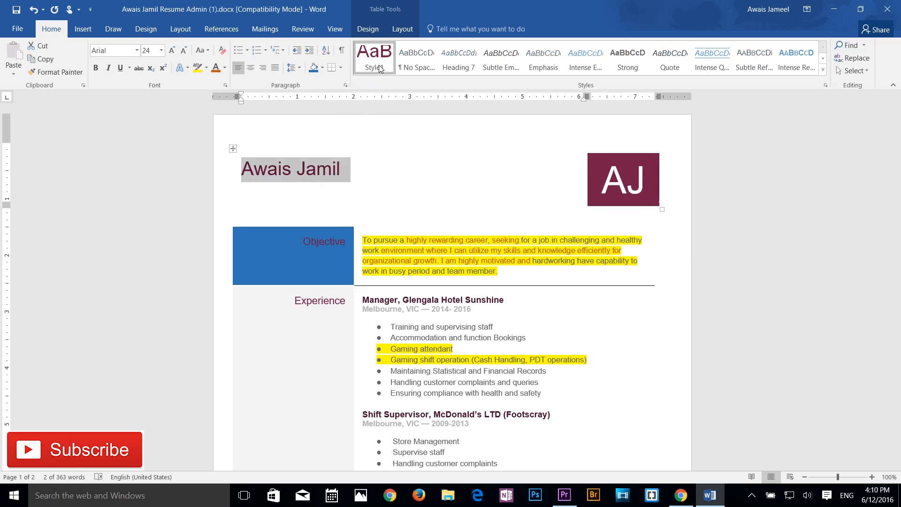
# Undo the removal of formatting from the name heading
pyautogui.click(283, 171)
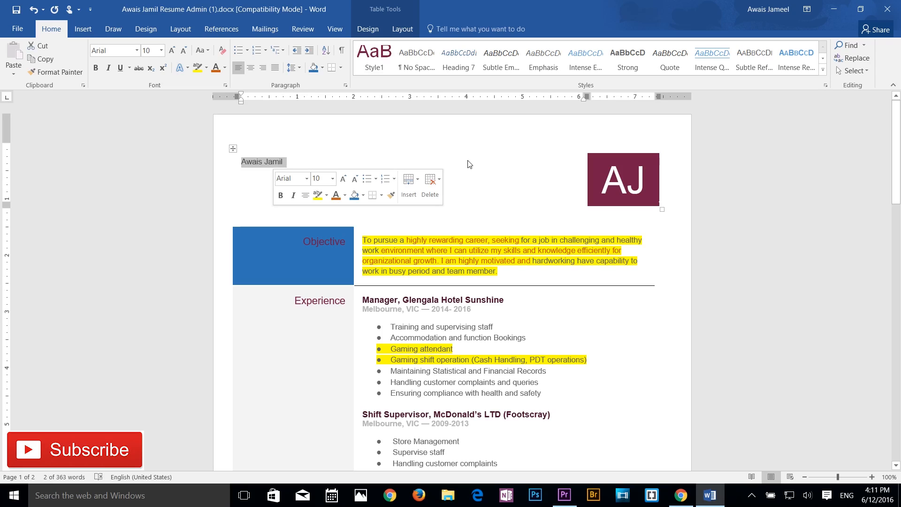
pyautogui.click(468, 159)
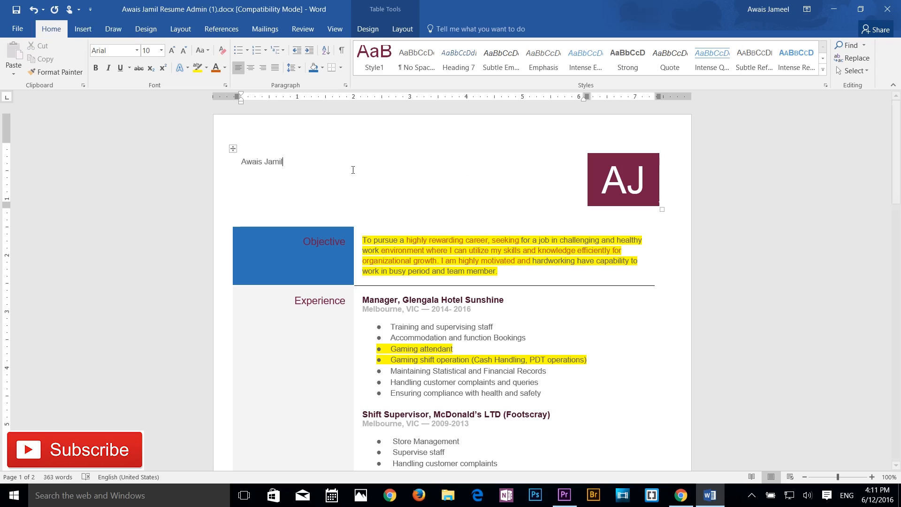
pyautogui.click(31, 13)
pyautogui.click(349, 179)
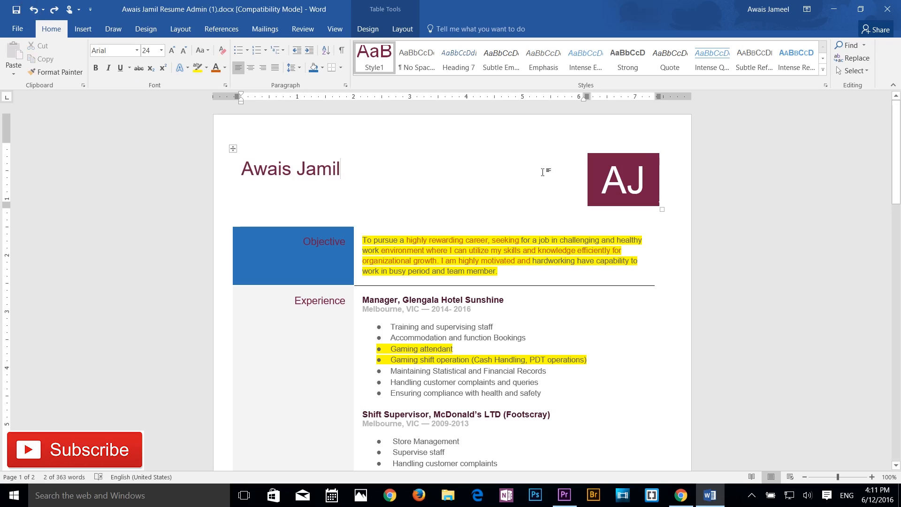
# Search the resume for "Training" with Find and jump to the match in the document
pyautogui.click(865, 45)
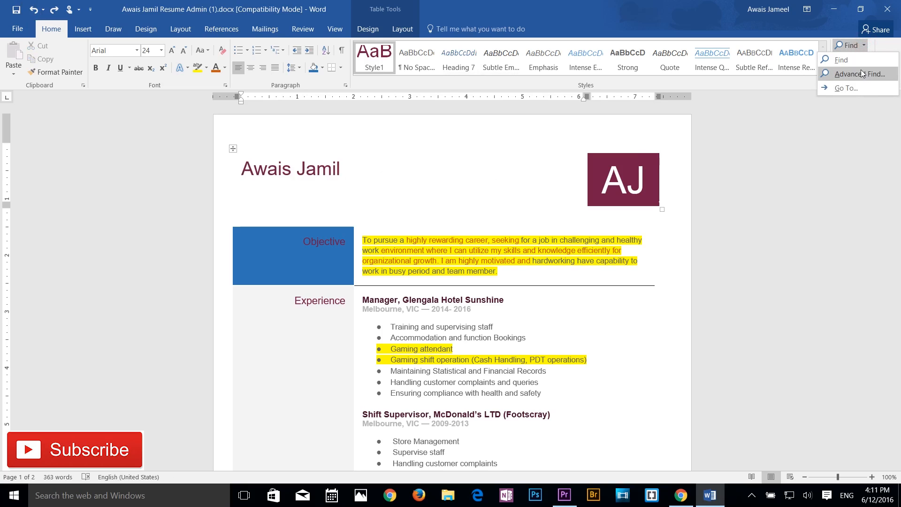
pyautogui.click(857, 61)
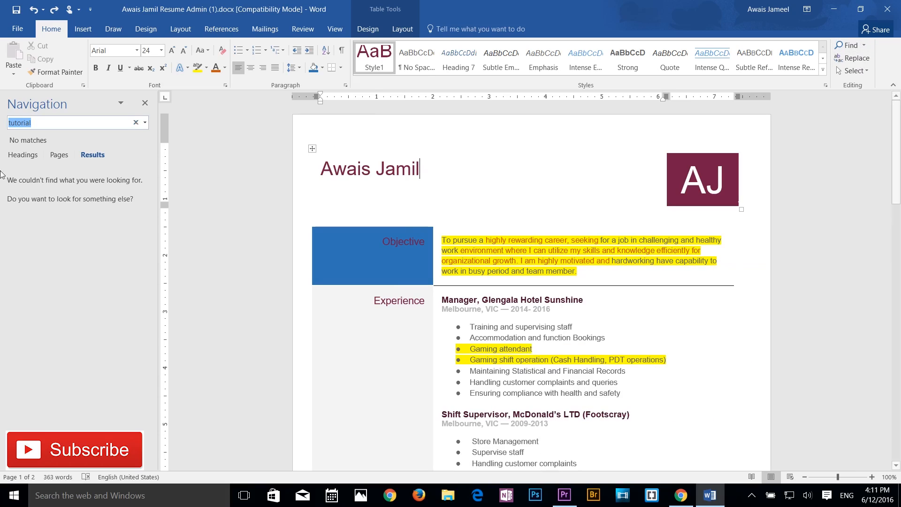
pyautogui.click(46, 125)
pyautogui.moveTo(45, 125); pyautogui.dragTo(6, 124)
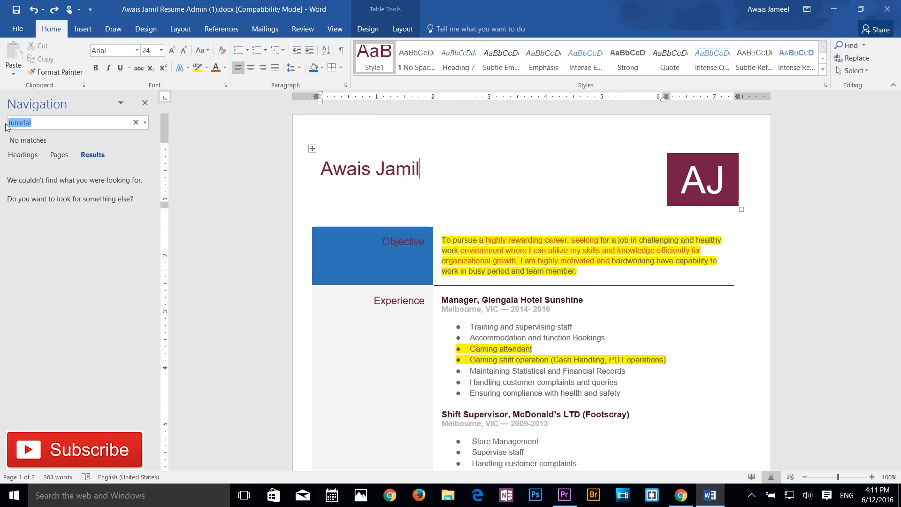
pyautogui.write('Training')
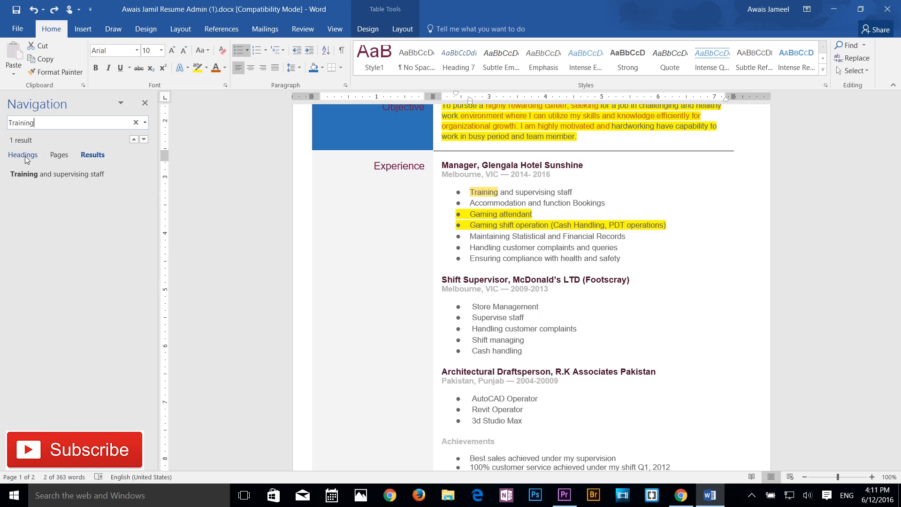
pyautogui.click(146, 141)
pyautogui.click(145, 140)
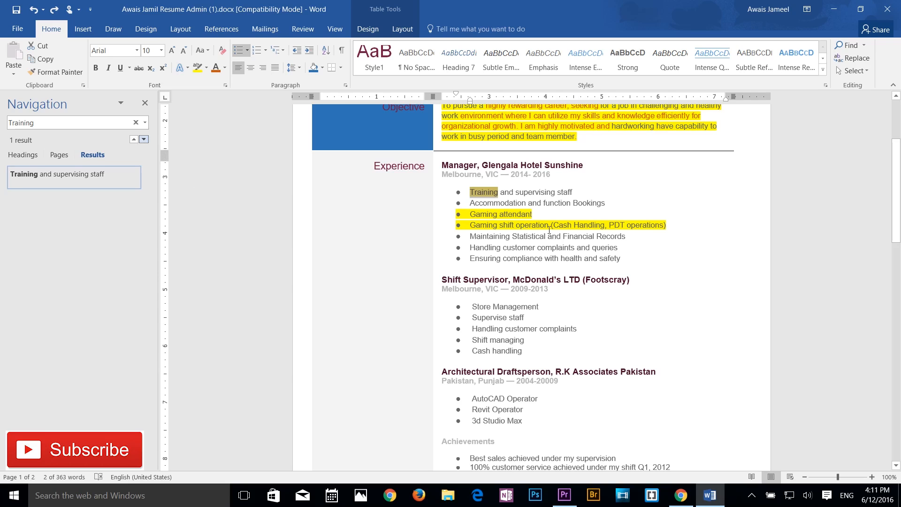
pyautogui.click(548, 204)
pyautogui.scroll(4, 545, 212)
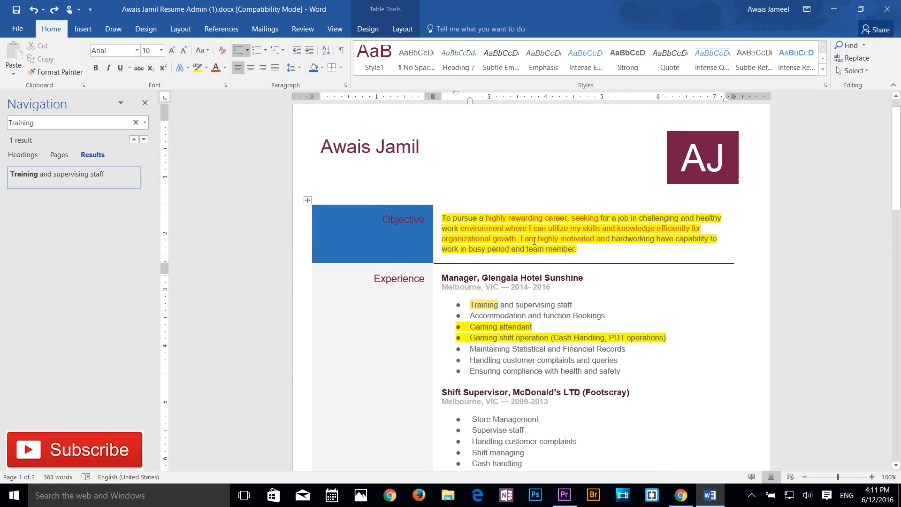
pyautogui.click(536, 239)
# Replace the search term with "am" and step through its matches across the resume
pyautogui.click(136, 123)
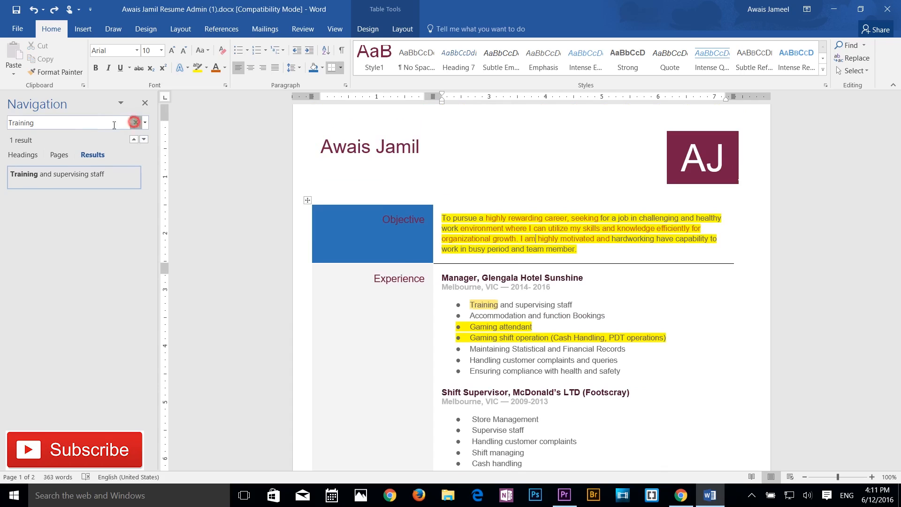
pyautogui.click(114, 125)
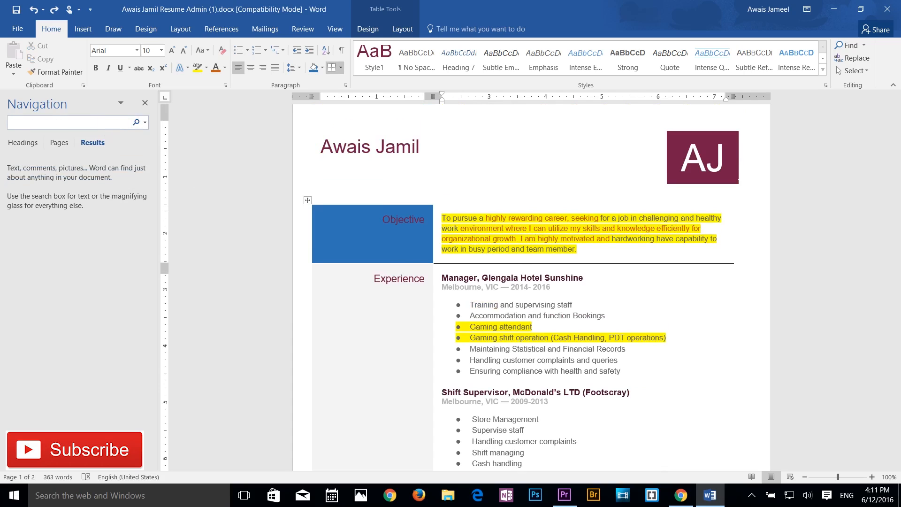
pyautogui.click(144, 140)
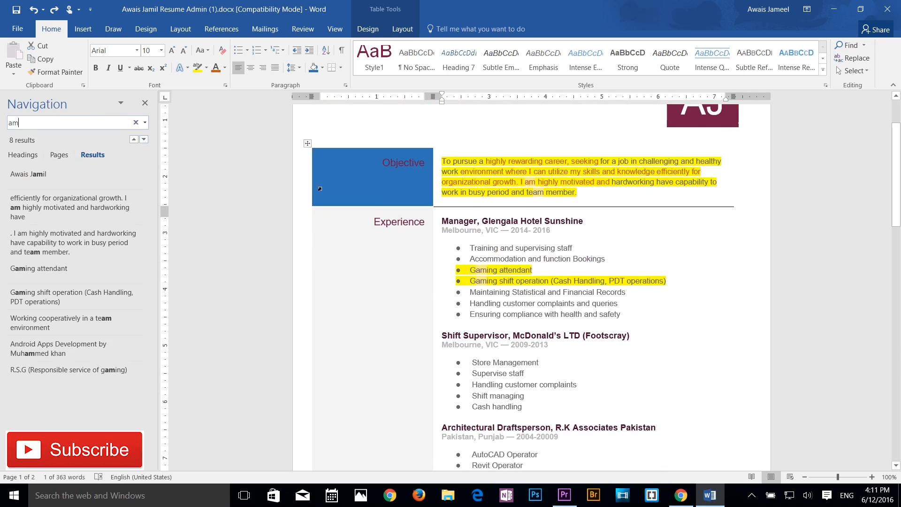
pyautogui.click(144, 140)
pyautogui.click(144, 140)
pyautogui.click(144, 140)
pyautogui.click(145, 140)
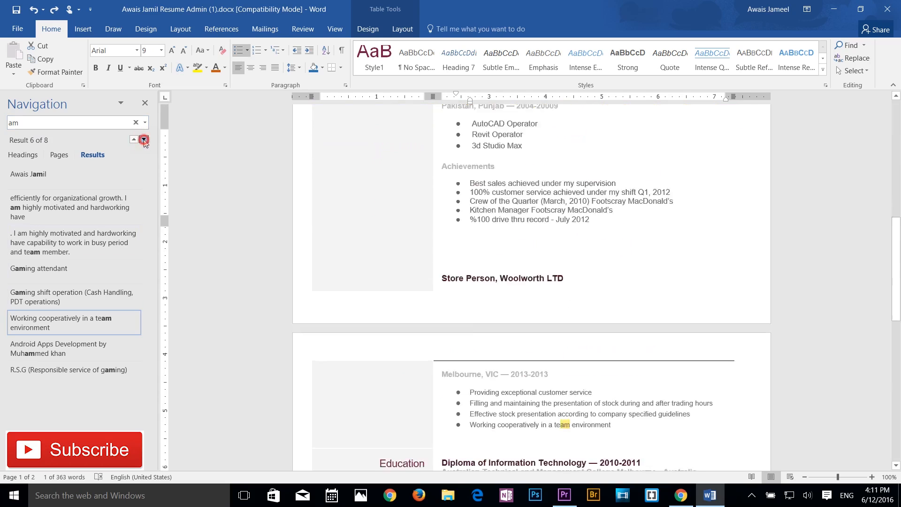
pyautogui.click(144, 140)
pyautogui.click(144, 140)
pyautogui.click(144, 140)
pyautogui.click(144, 140)
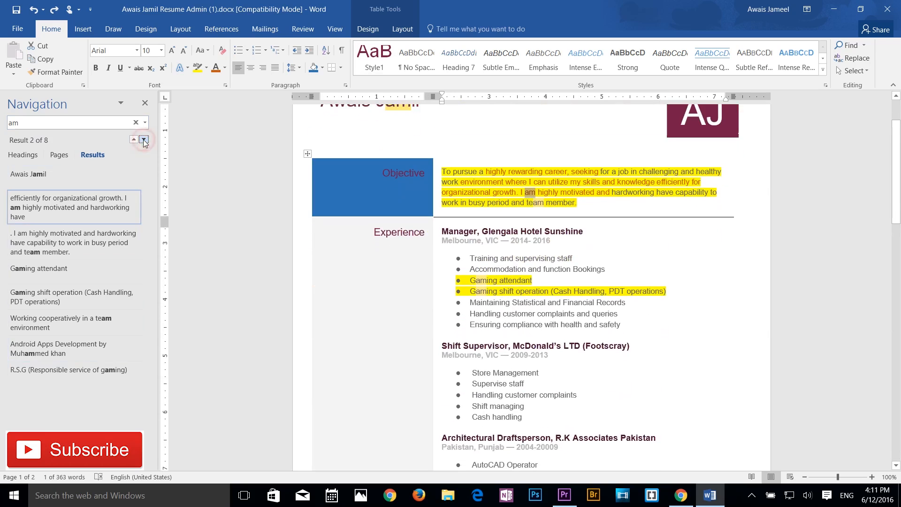
pyautogui.click(144, 140)
pyautogui.click(144, 140)
pyautogui.click(144, 140)
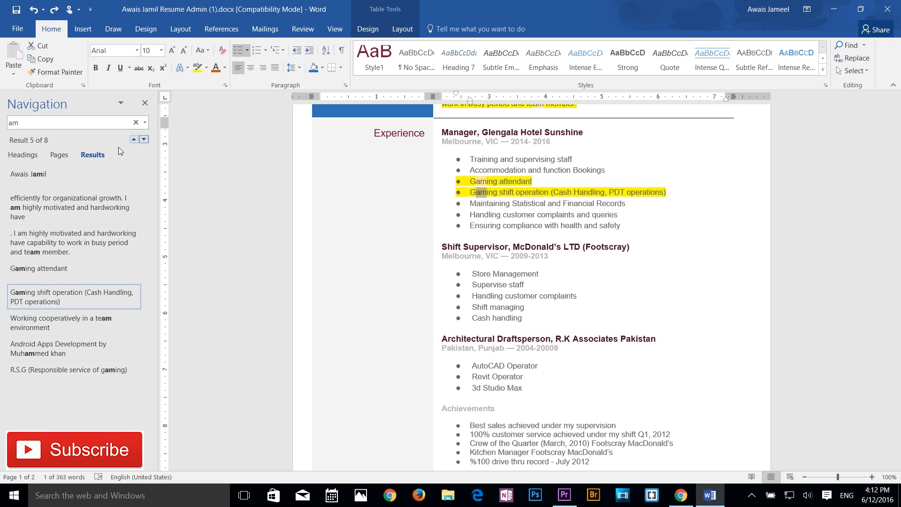
# View the document's page thumbnails and headings outline in the navigation view, and close it
pyautogui.click(59, 155)
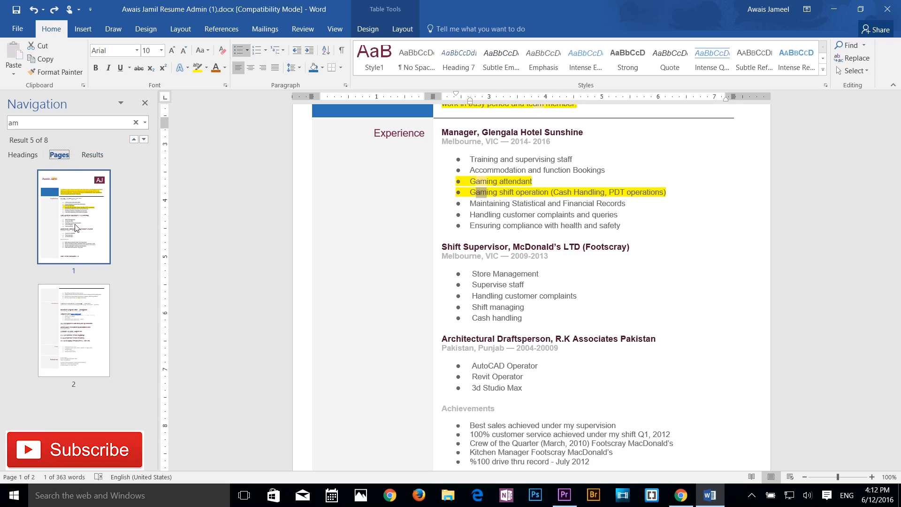
pyautogui.click(32, 159)
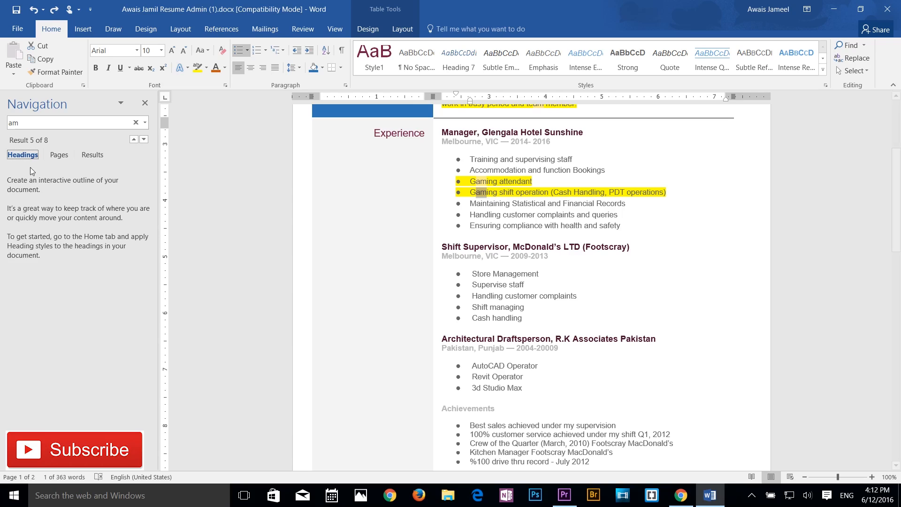
pyautogui.click(145, 103)
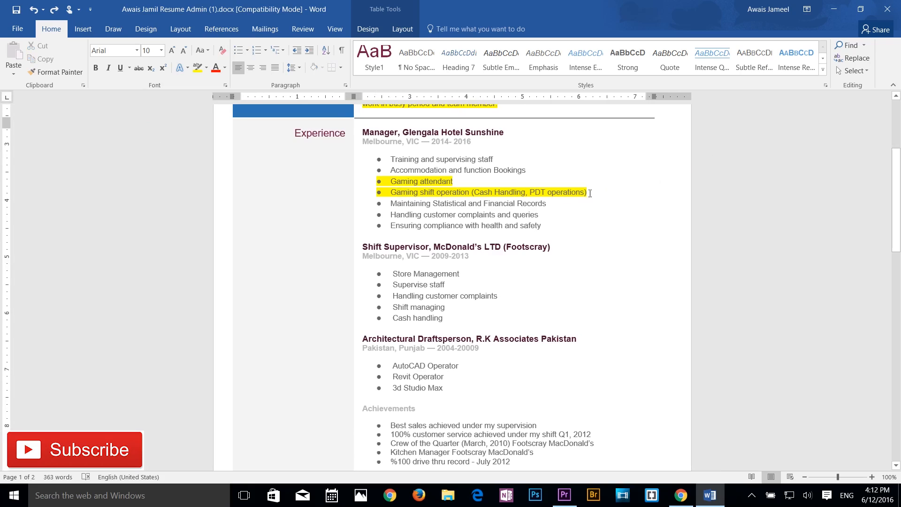
# Remove the highlighting from the Gaming attendant and Gaming shift operation bullets
pyautogui.moveTo(602, 192)
pyautogui.mouseDown()
pyautogui.moveTo(430, 168)
pyautogui.moveTo(563, 197)
pyautogui.moveTo(589, 193)
pyautogui.mouseUp()
pyautogui.click(408, 182)
pyautogui.click(207, 68)
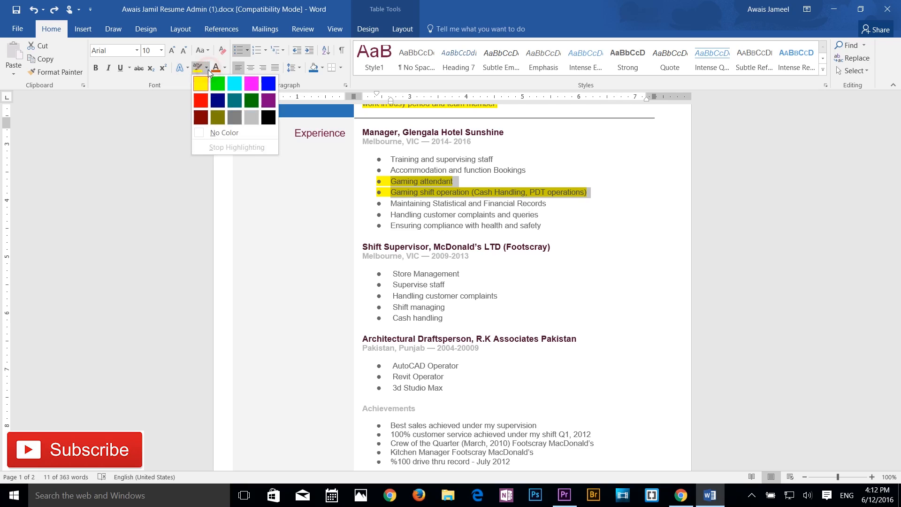
pyautogui.click(209, 132)
pyautogui.click(461, 201)
# Remove the yellow highlighting from the whole Objective paragraph
pyautogui.scroll(5, 462, 201)
pyautogui.moveTo(499, 244); pyautogui.dragTo(366, 210)
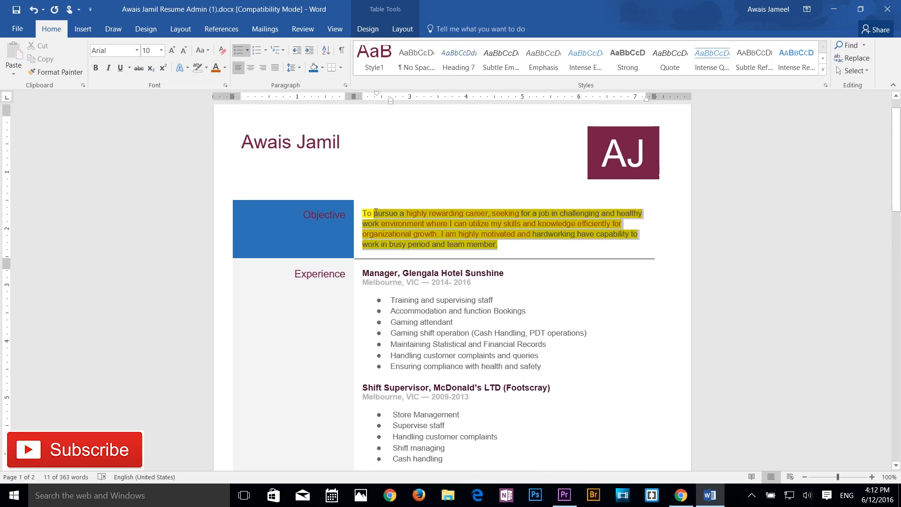
pyautogui.click(207, 70)
pyautogui.click(214, 132)
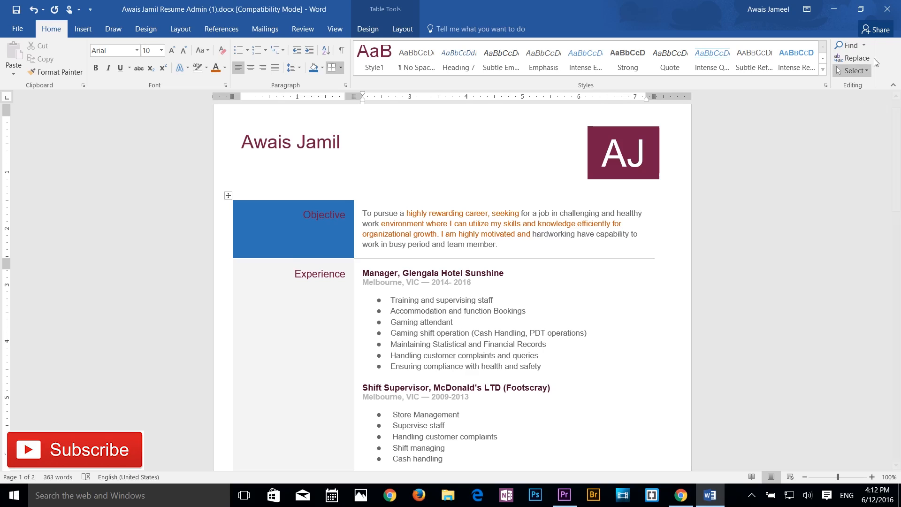
# Use Advanced Find to search for "team" and step through two occurrences, keeping the dialog clear of the matched text
pyautogui.click(864, 45)
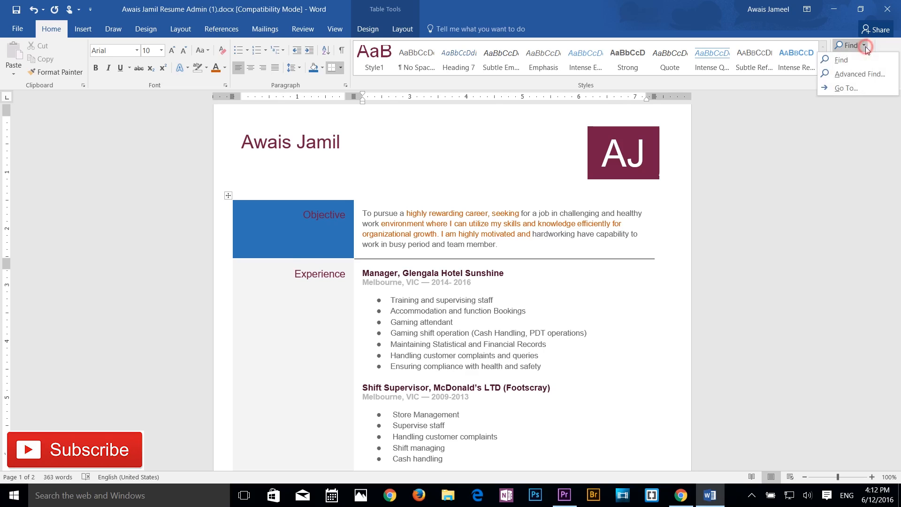
pyautogui.click(857, 76)
pyautogui.moveTo(465, 75); pyautogui.dragTo(542, 302)
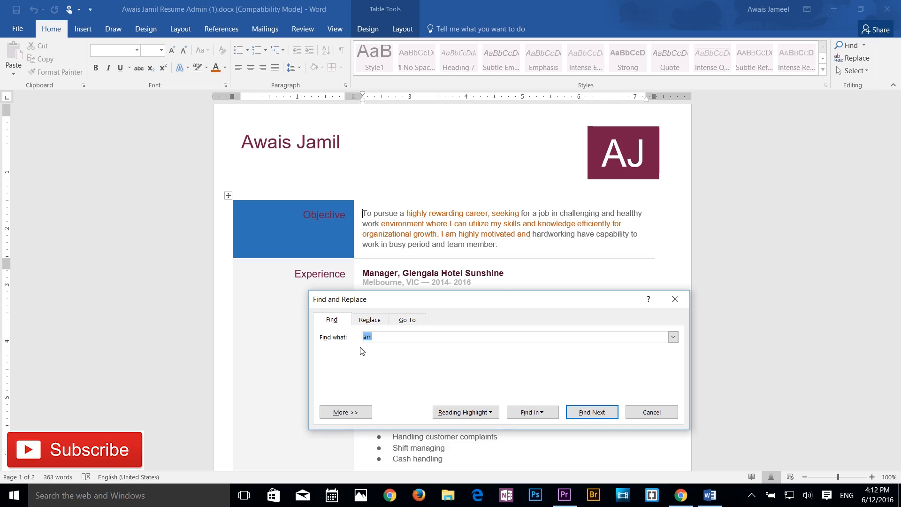
pyautogui.doubleClick(381, 339)
pyautogui.press('BackSpace')
pyautogui.write('te')
pyautogui.moveTo(545, 297); pyautogui.dragTo(512, 304)
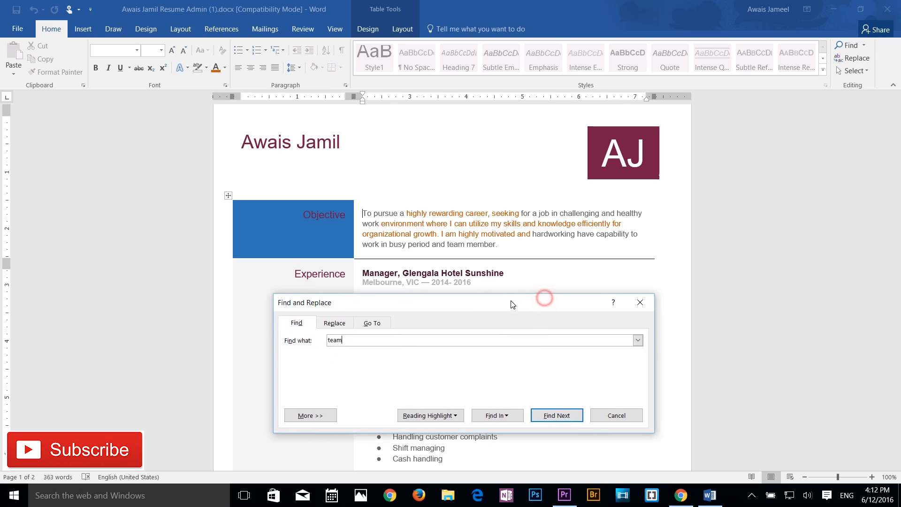
pyautogui.click(565, 417)
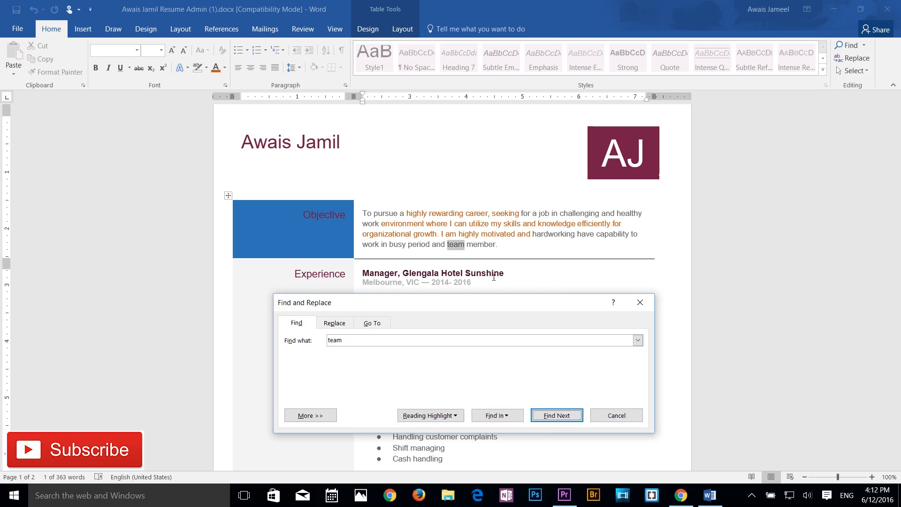
pyautogui.moveTo(457, 305); pyautogui.dragTo(196, 290)
pyautogui.click(296, 399)
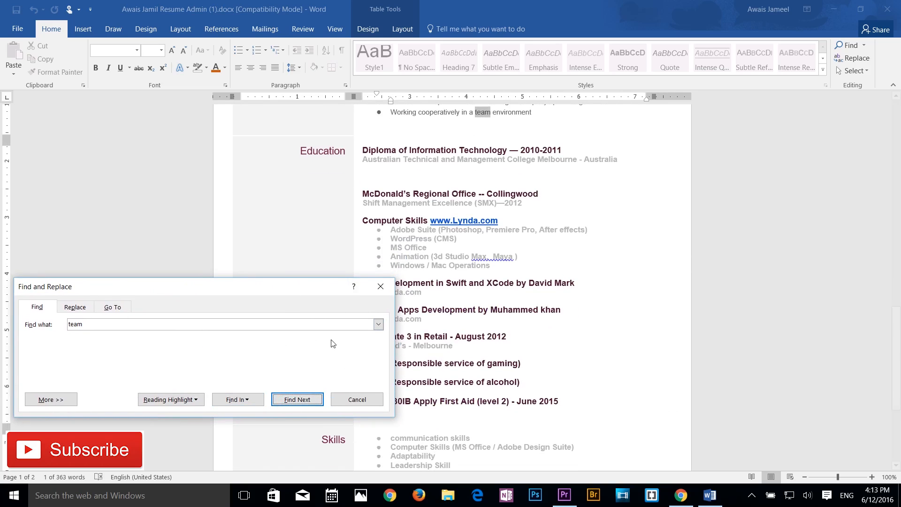
pyautogui.moveTo(284, 299); pyautogui.dragTo(302, 257)
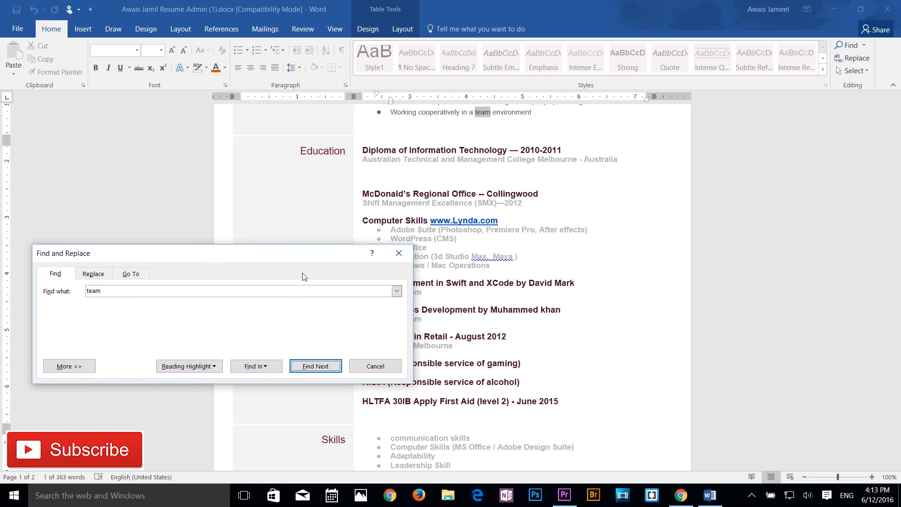
# Continue the search for "team" to the end of the document and back to its occurrence in the Objective paragraph
pyautogui.click(323, 371)
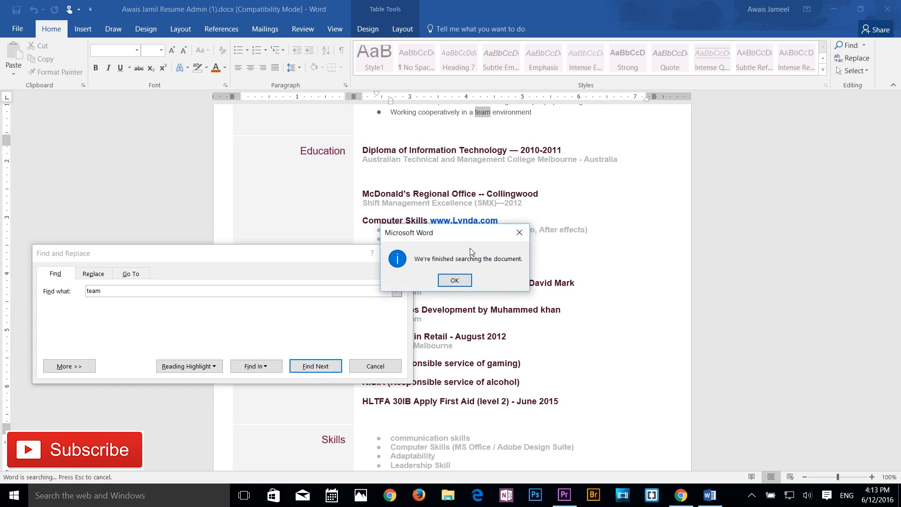
pyautogui.moveTo(472, 240); pyautogui.dragTo(479, 253)
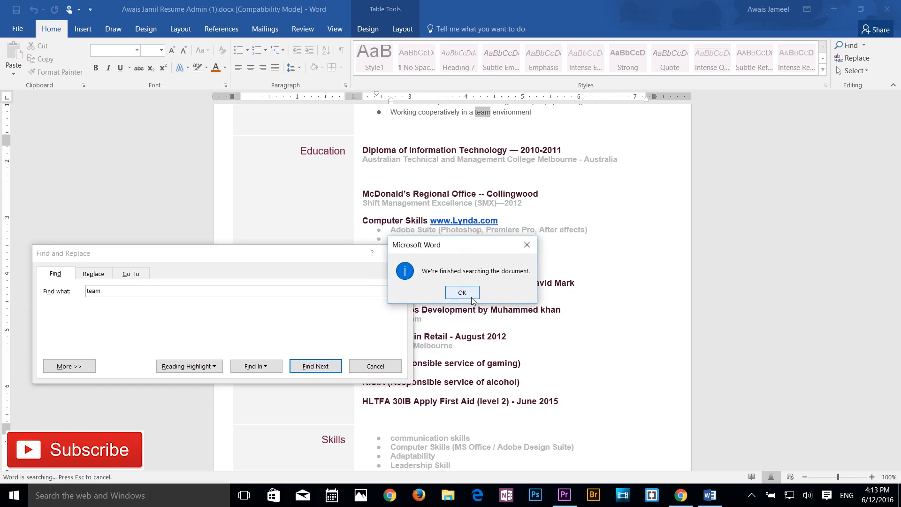
pyautogui.click(473, 298)
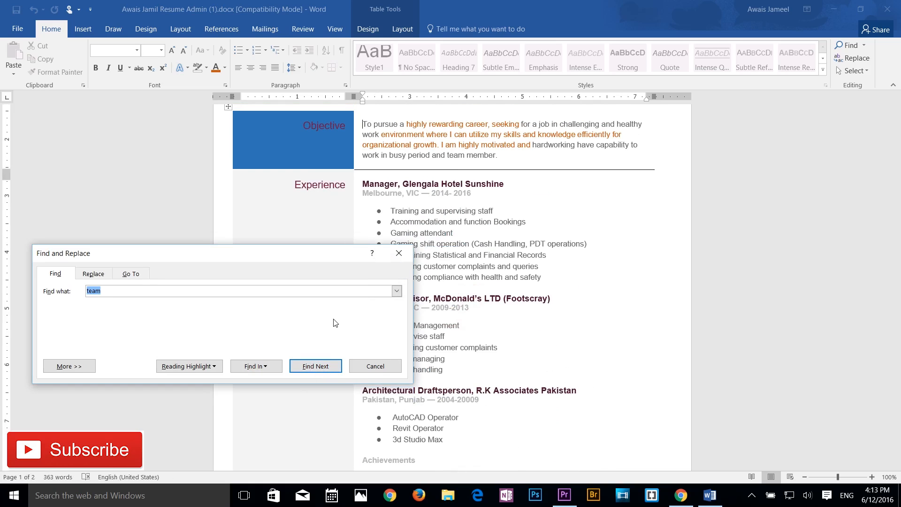
pyautogui.click(303, 368)
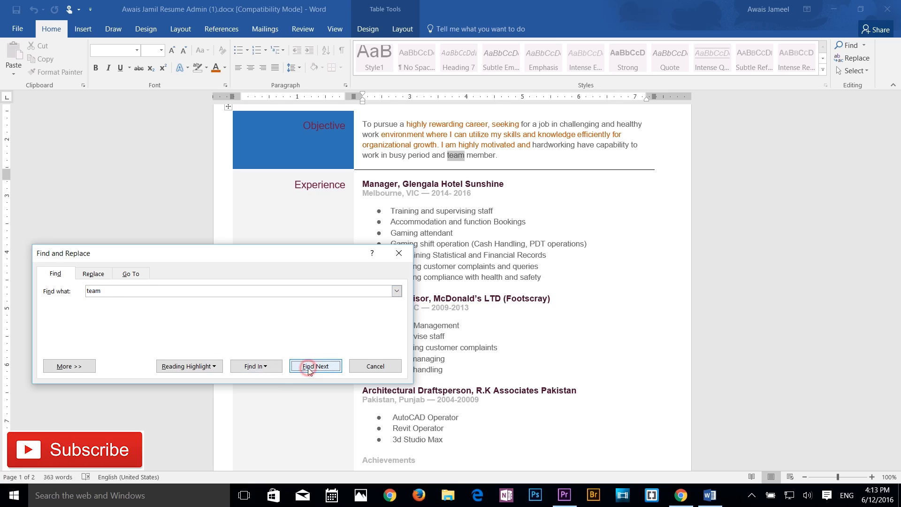
# Replace "team" with "work" one occurrence at a time, in the Objective paragraph and the "Working cooperatively" bullet
pyautogui.moveTo(161, 256); pyautogui.dragTo(221, 269)
pyautogui.click(151, 289)
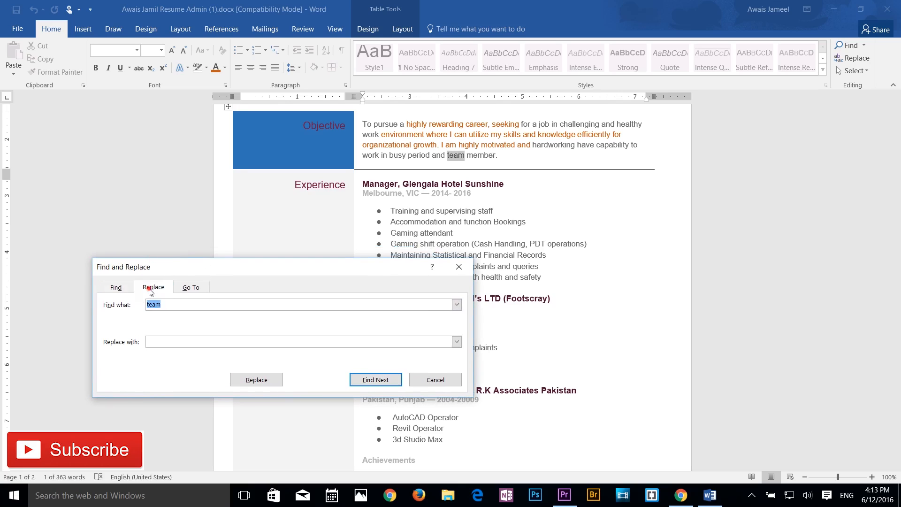
pyautogui.click(178, 345)
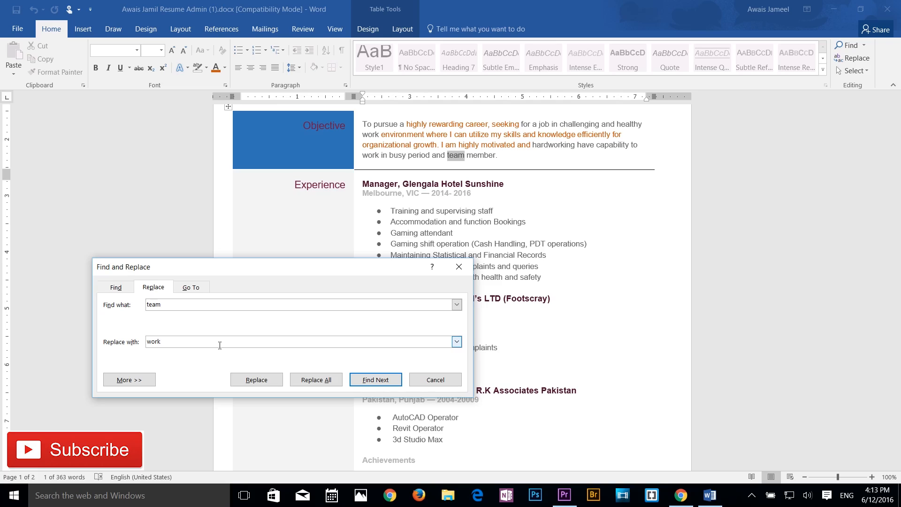
pyautogui.click(256, 380)
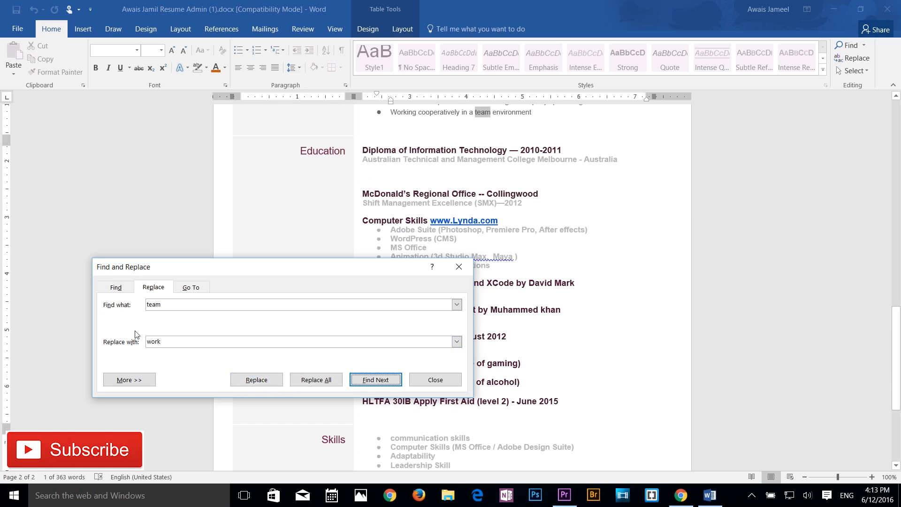
pyautogui.click(255, 381)
pyautogui.click(467, 281)
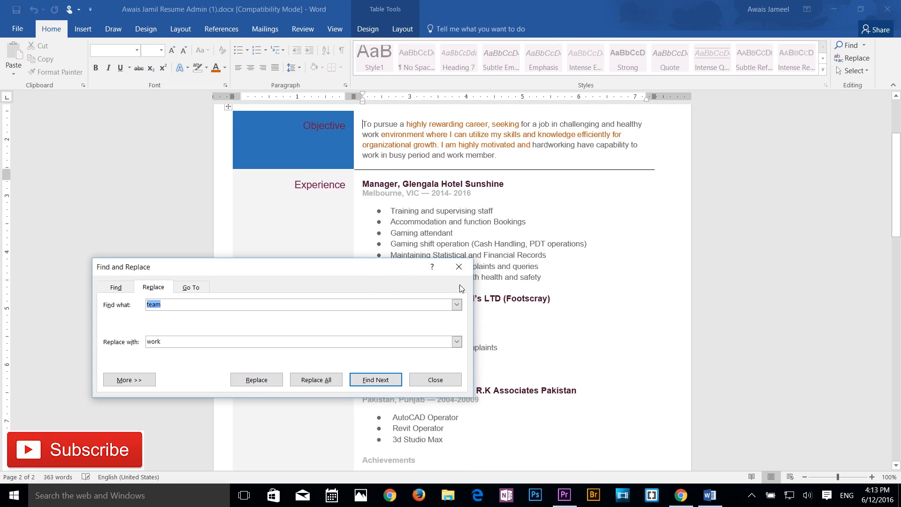
pyautogui.moveTo(385, 274); pyautogui.dragTo(309, 214)
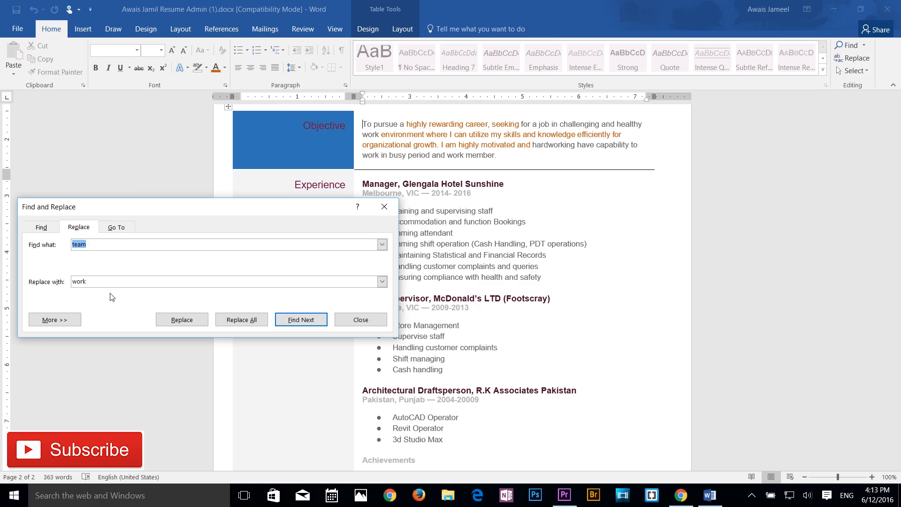
# Use Go To to jump to page 1 of the document
pyautogui.click(115, 228)
pyautogui.moveTo(177, 209); pyautogui.dragTo(174, 237)
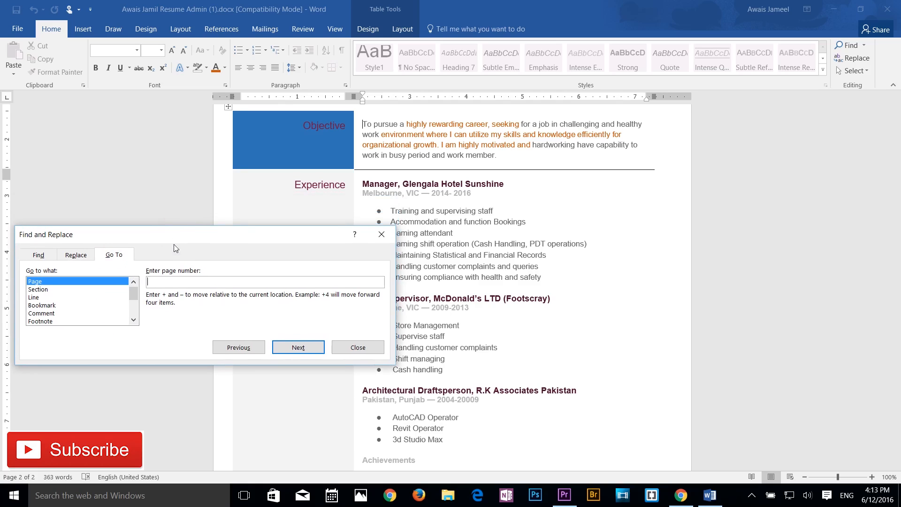
pyautogui.click(171, 285)
pyautogui.moveTo(224, 242); pyautogui.dragTo(251, 174)
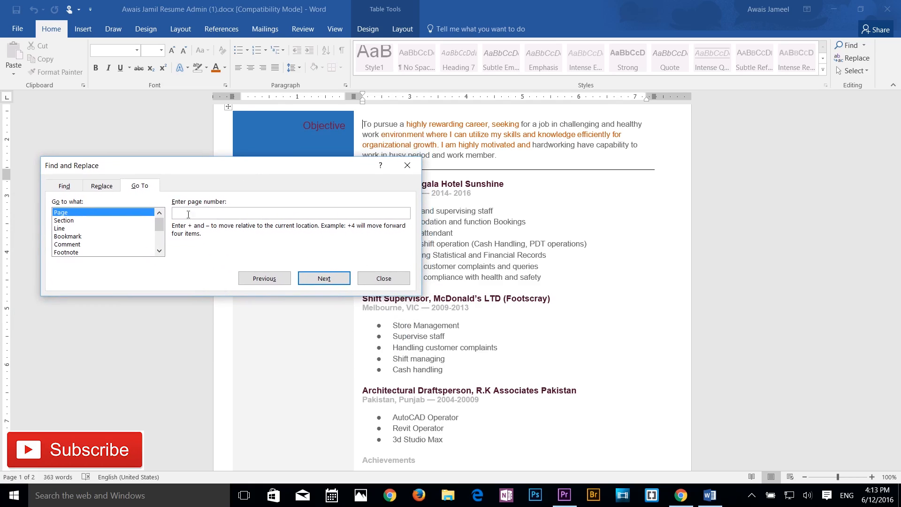
pyautogui.click(191, 217)
pyautogui.write('1')
pyautogui.click(329, 278)
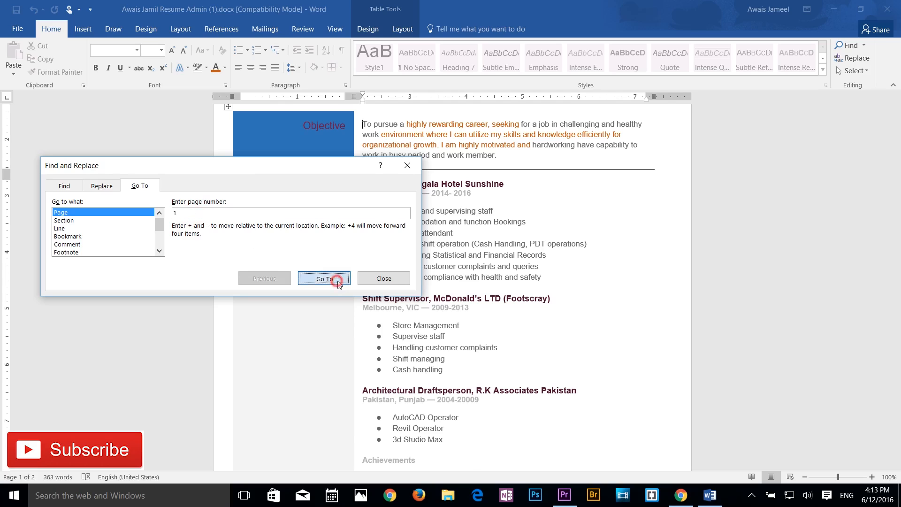
# Use Go To with page number 3 and look over the pages around the place reached
pyautogui.doubleClick(216, 215)
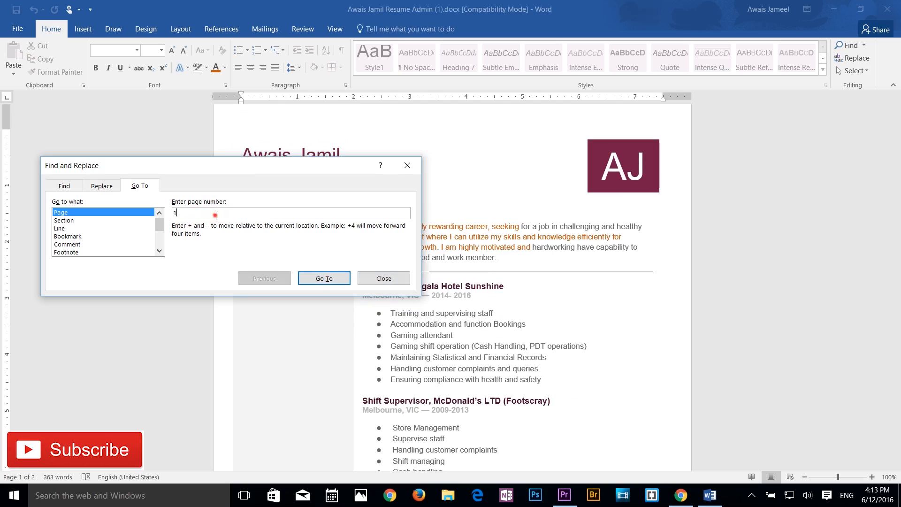
pyautogui.write('3')
pyautogui.click(299, 282)
pyautogui.click(330, 166)
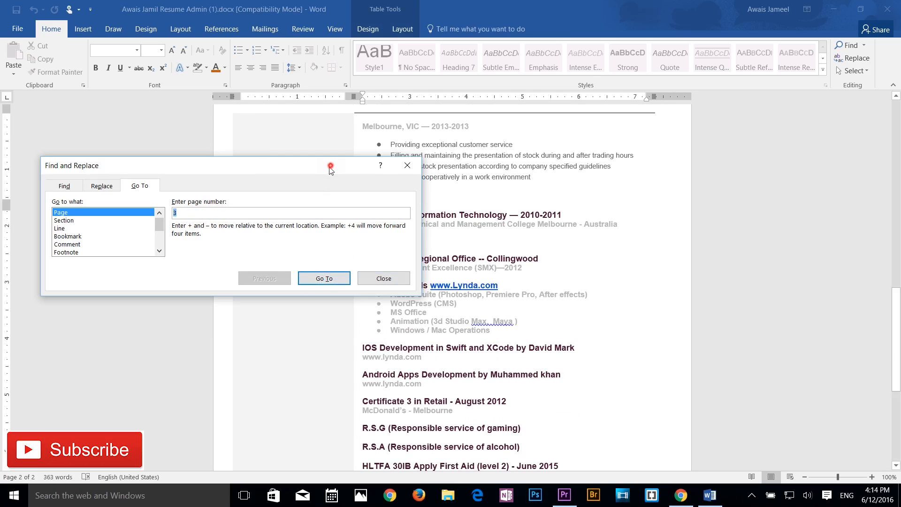
pyautogui.moveTo(330, 166); pyautogui.dragTo(277, 308)
pyautogui.scroll(10, 655, 285)
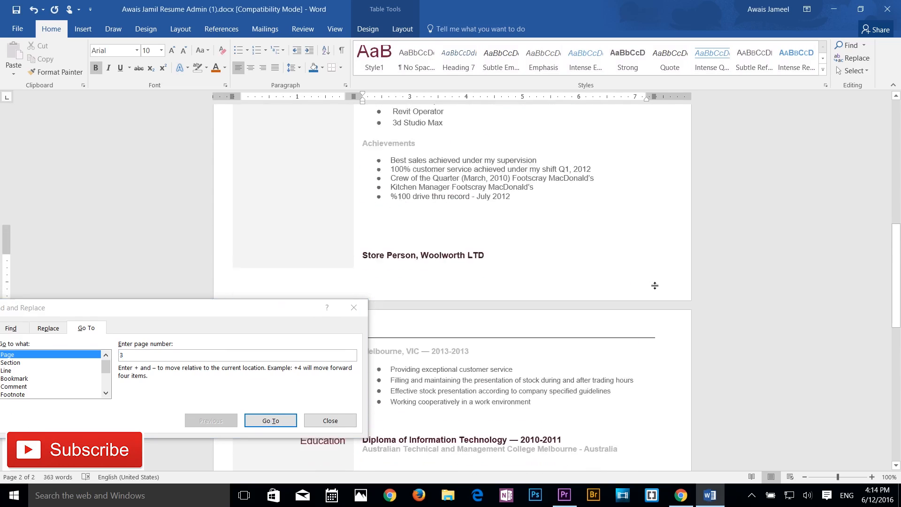
pyautogui.scroll(-10, 655, 286)
# Use Go To with page number 9, keeping the dialog clear of the text
pyautogui.moveTo(303, 301); pyautogui.dragTo(398, 220)
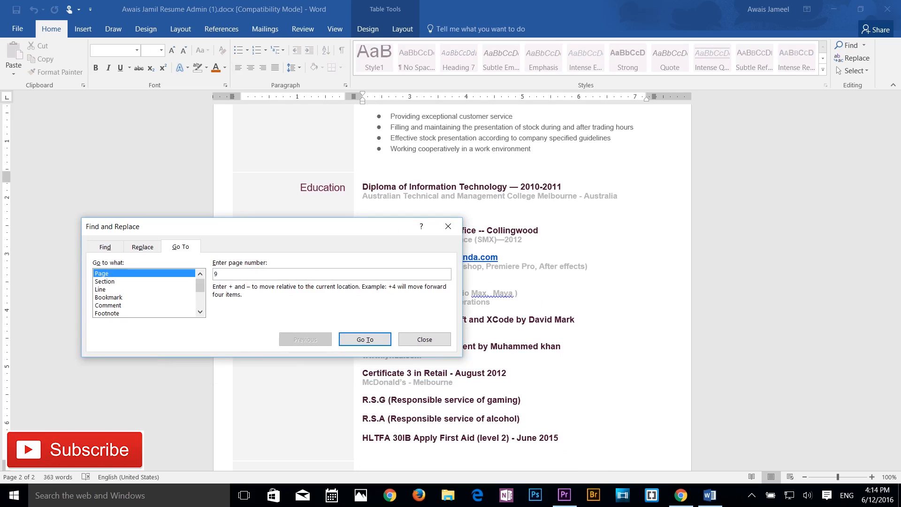
pyautogui.click(340, 339)
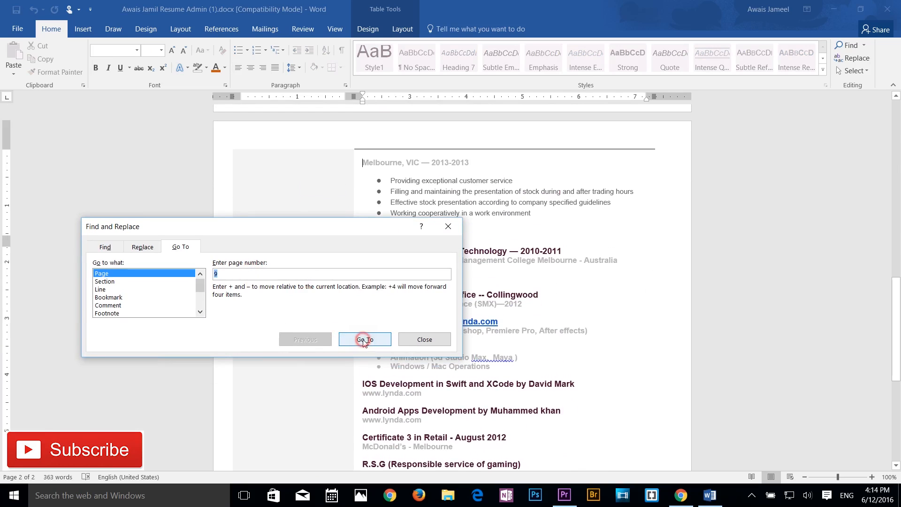
pyautogui.moveTo(383, 234); pyautogui.dragTo(348, 272)
pyautogui.moveTo(279, 265); pyautogui.dragTo(388, 257)
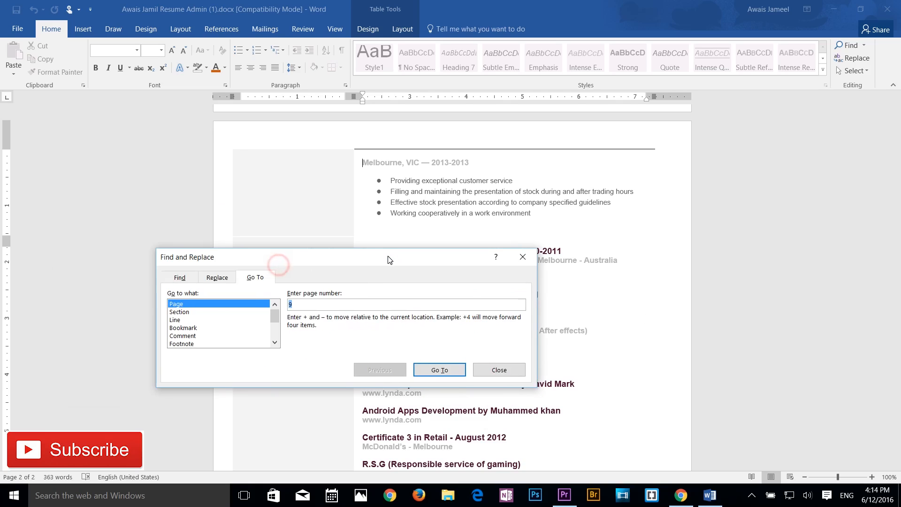
# Switch the Go To target from pages to lines, jump to line 10, and look over the place reached
pyautogui.click(182, 312)
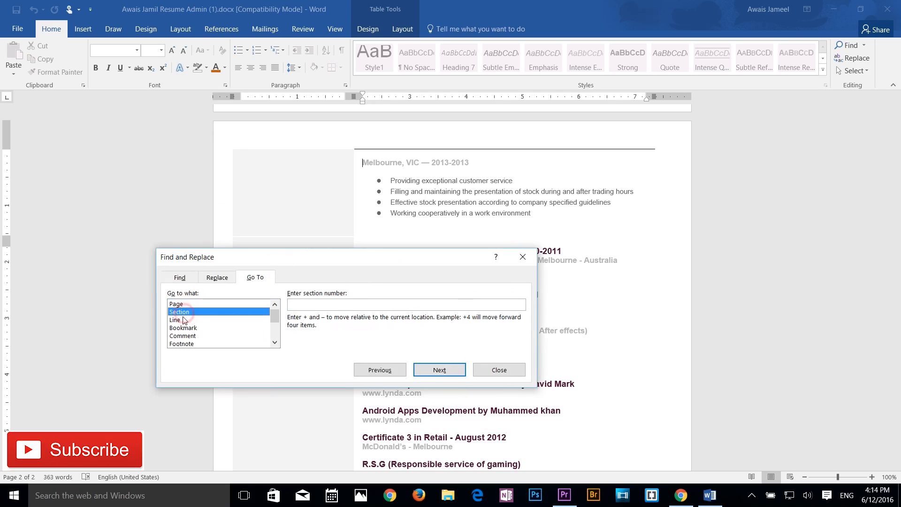
pyautogui.click(179, 322)
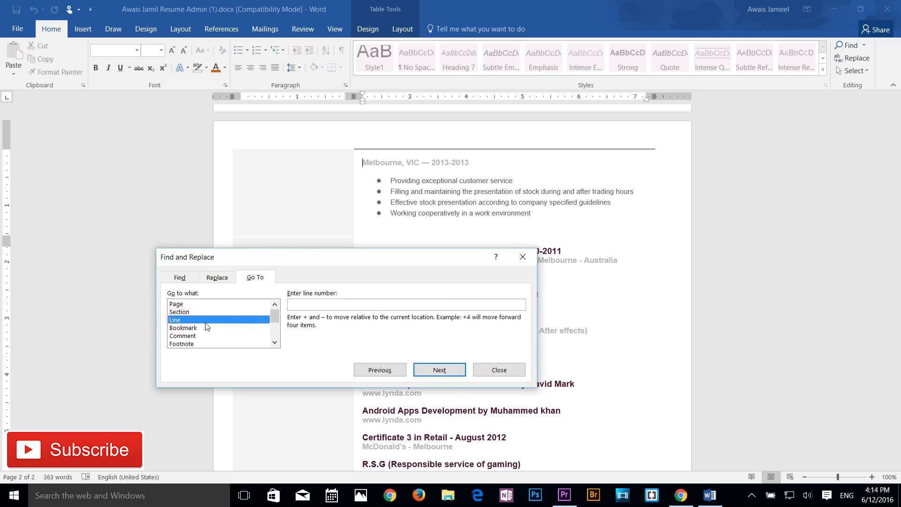
pyautogui.click(321, 306)
pyautogui.write('10')
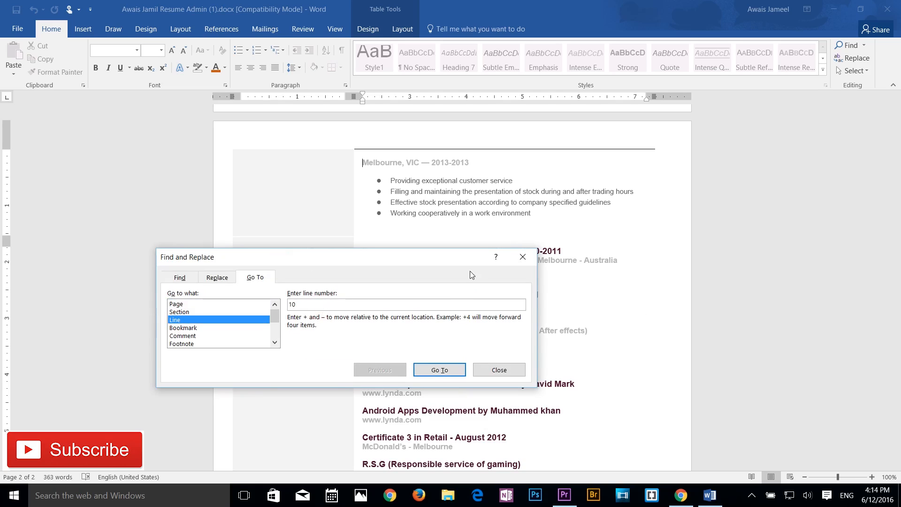
pyautogui.click(431, 371)
pyautogui.moveTo(404, 258); pyautogui.dragTo(287, 372)
pyautogui.scroll(3, 496, 285)
pyautogui.scroll(5, 496, 285)
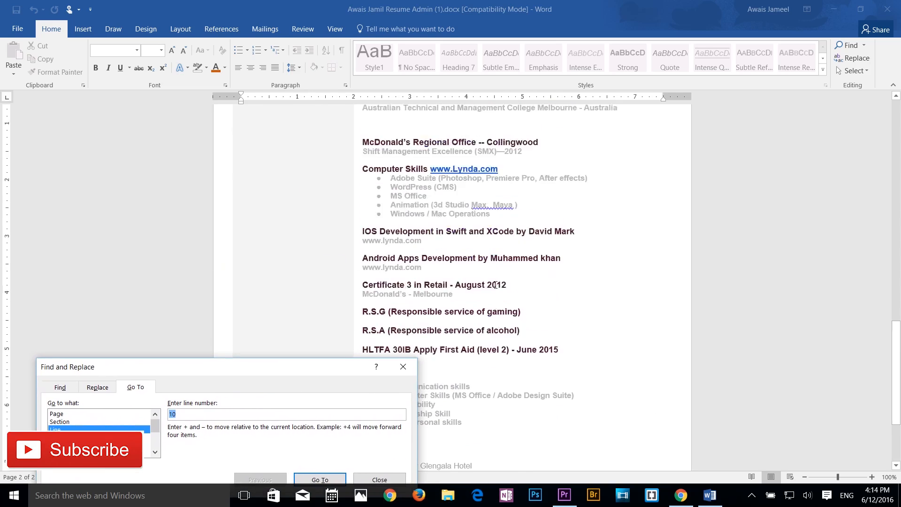
# Close the Go To dialog, and open the Replace dialog for a brief look before cancelling it
pyautogui.moveTo(234, 372); pyautogui.dragTo(372, 225)
pyautogui.click(518, 332)
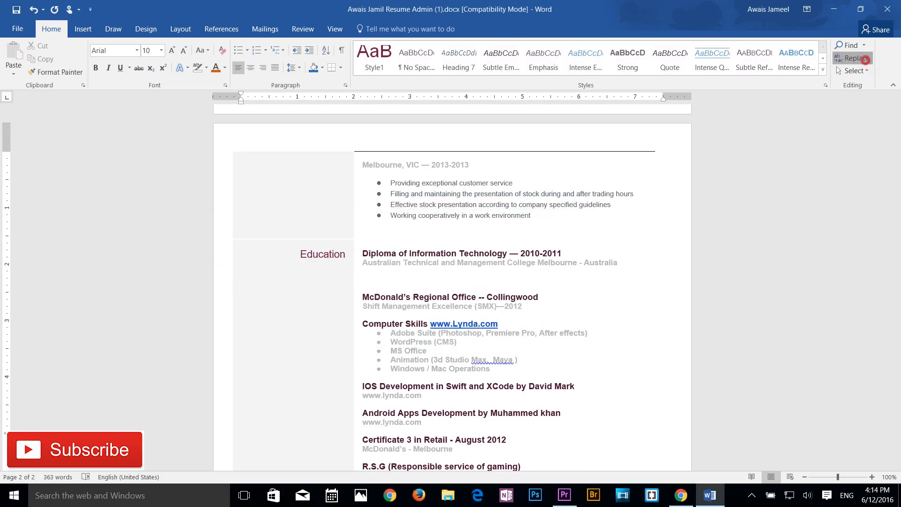
pyautogui.click(865, 60)
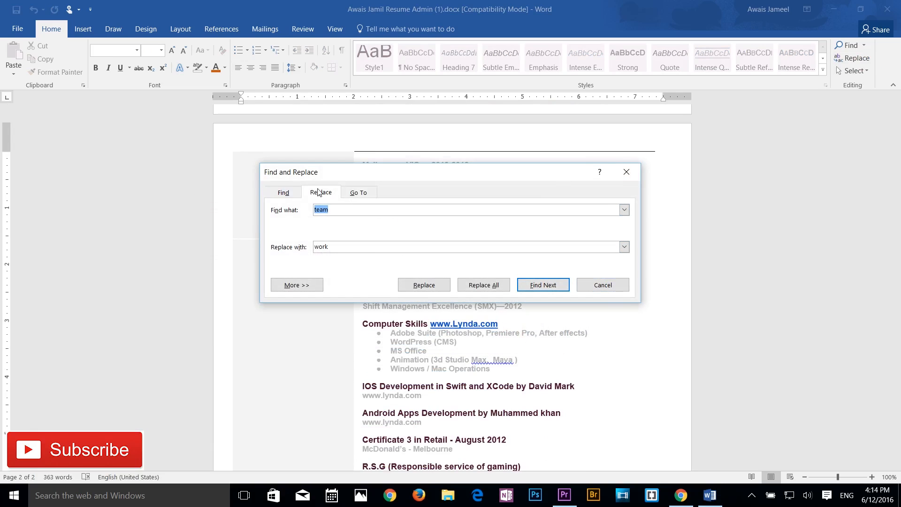
pyautogui.click(602, 286)
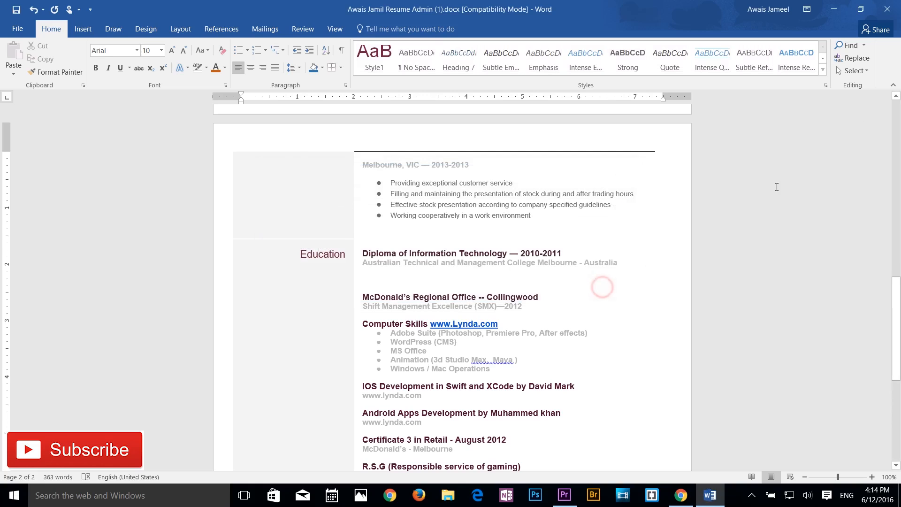
# Select the entire document, look over the selection up to the first page, and clear it
pyautogui.click(865, 71)
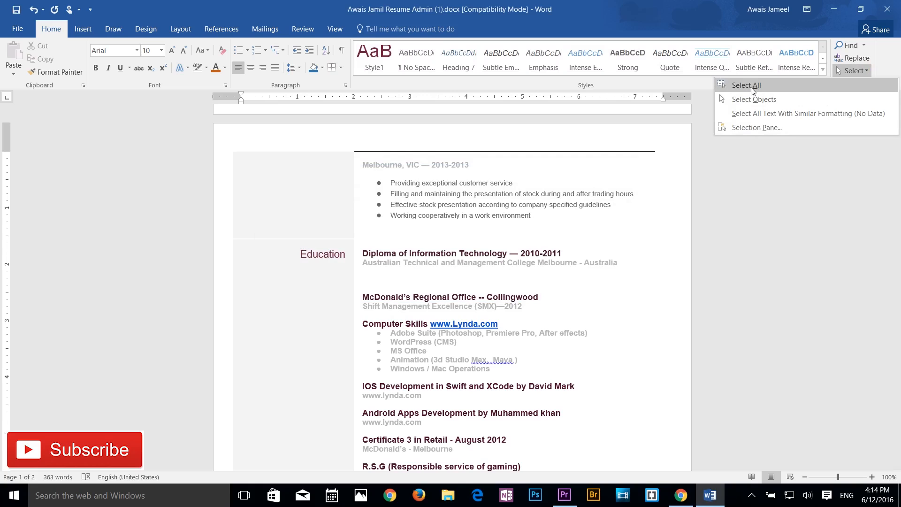
pyautogui.click(751, 87)
pyautogui.scroll(10, 558, 266)
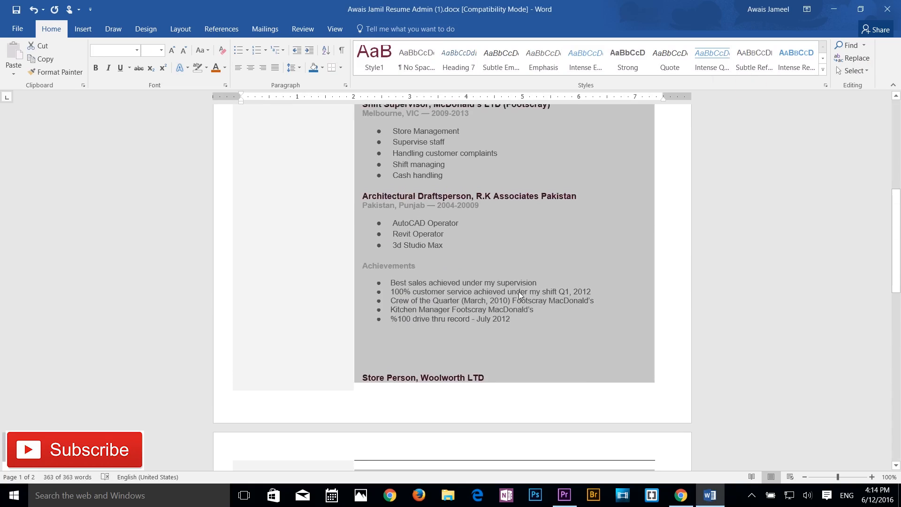
pyautogui.scroll(1, 505, 285)
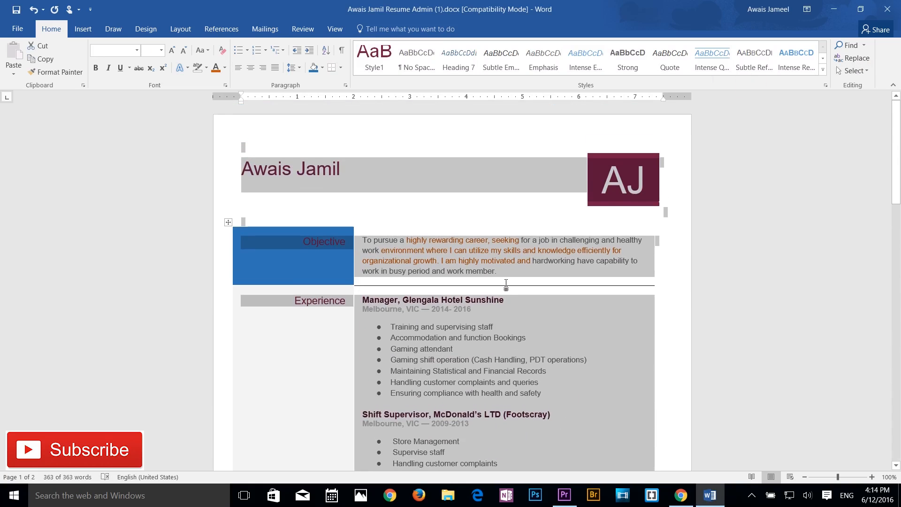
pyautogui.click(527, 329)
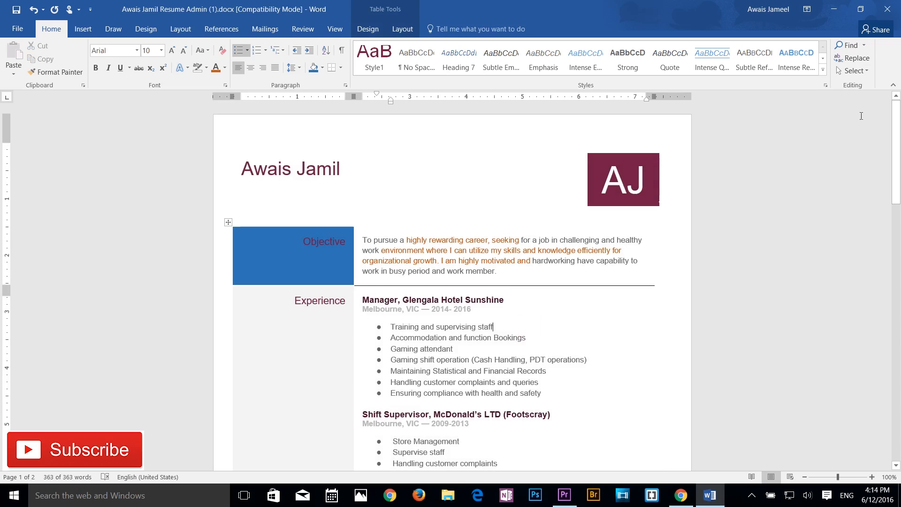
# Turn on object selection mode and try to select the area around the Objective paragraph with it
pyautogui.click(867, 71)
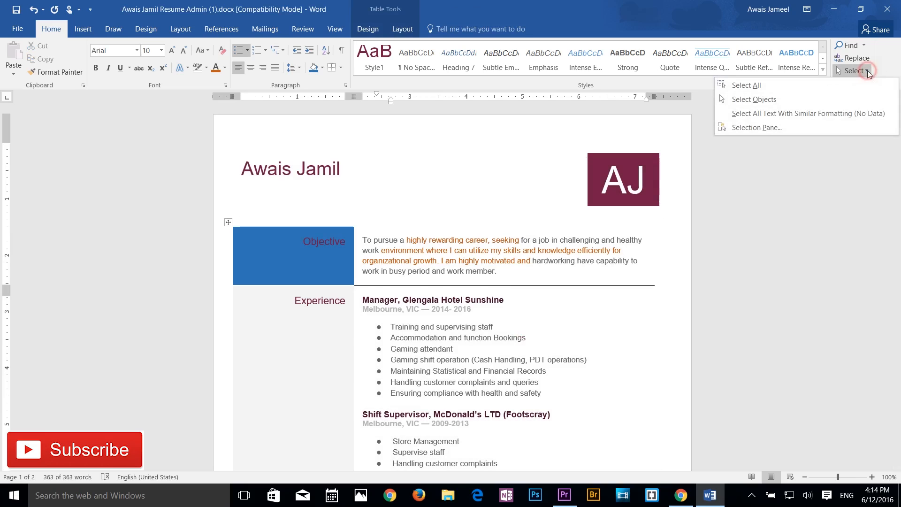
pyautogui.click(762, 100)
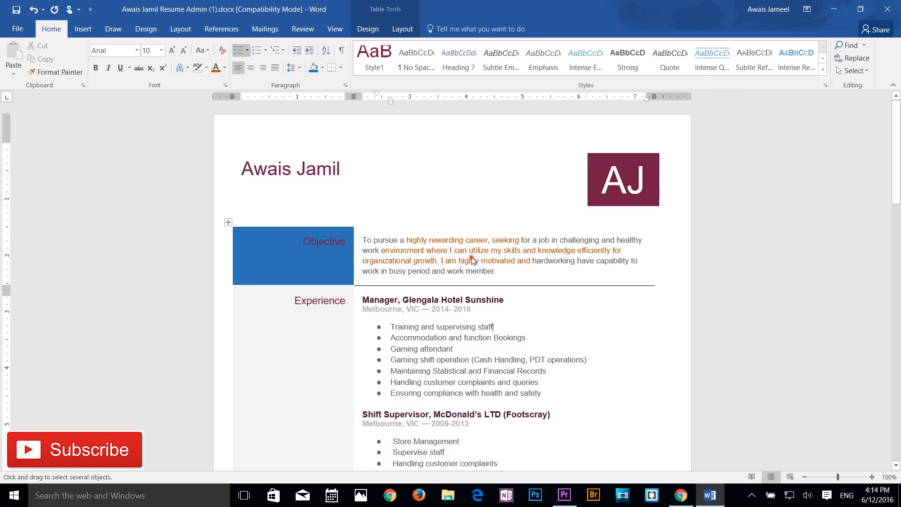
pyautogui.moveTo(362, 240); pyautogui.dragTo(661, 283)
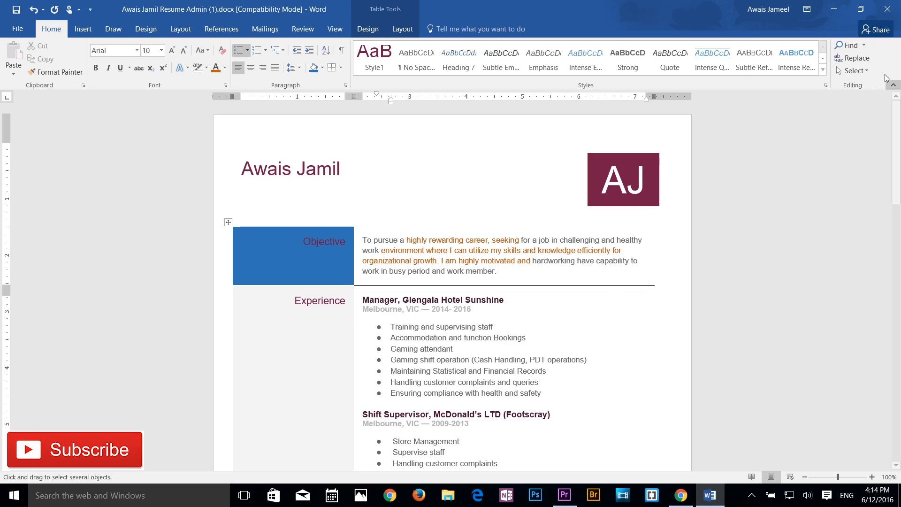
# Select all text formatted like the "Training and supervising staff" bullet, and replace that selection with the whole Objective paragraph
pyautogui.click(852, 70)
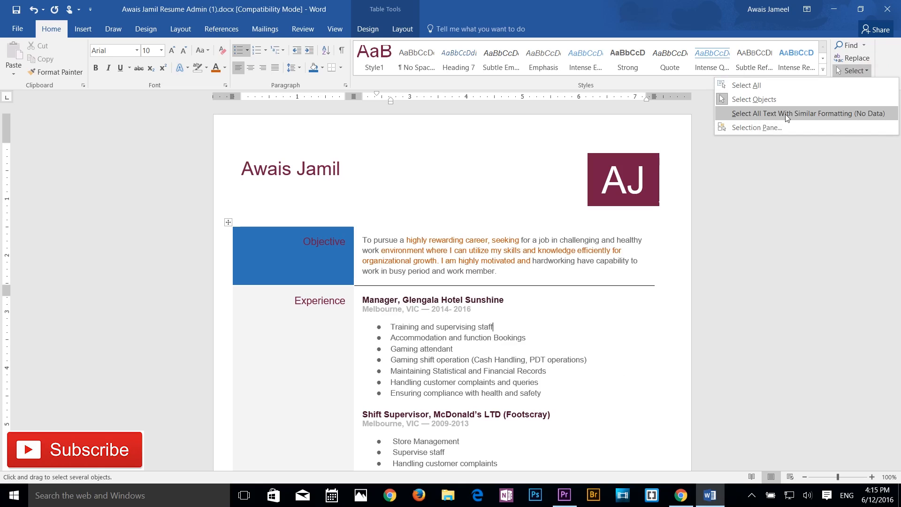
pyautogui.click(786, 114)
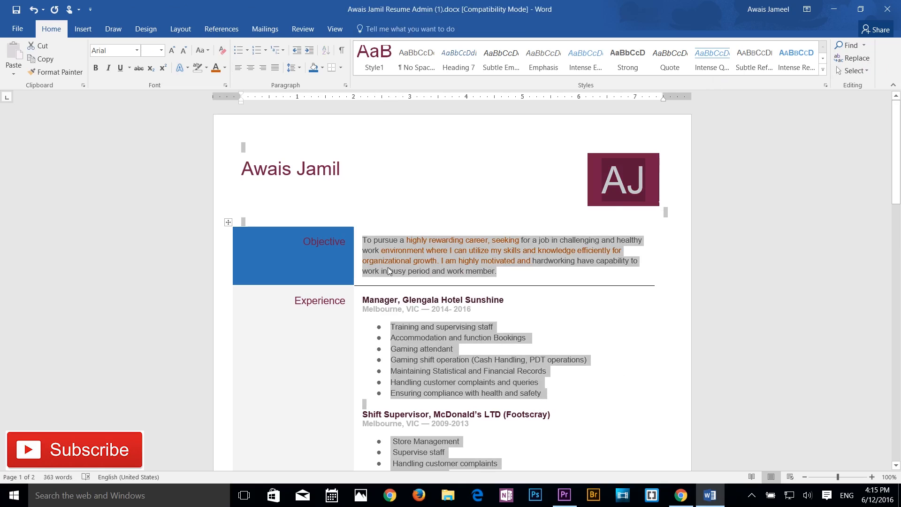
pyautogui.click(402, 258)
pyautogui.tripleClick(392, 250)
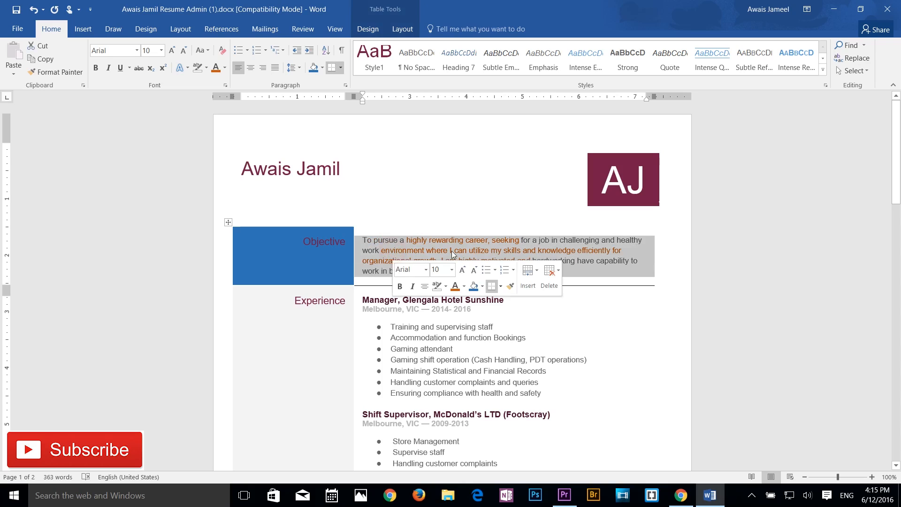
# Select all text formatted like the Objective paragraph, and clear the selection
pyautogui.click(866, 72)
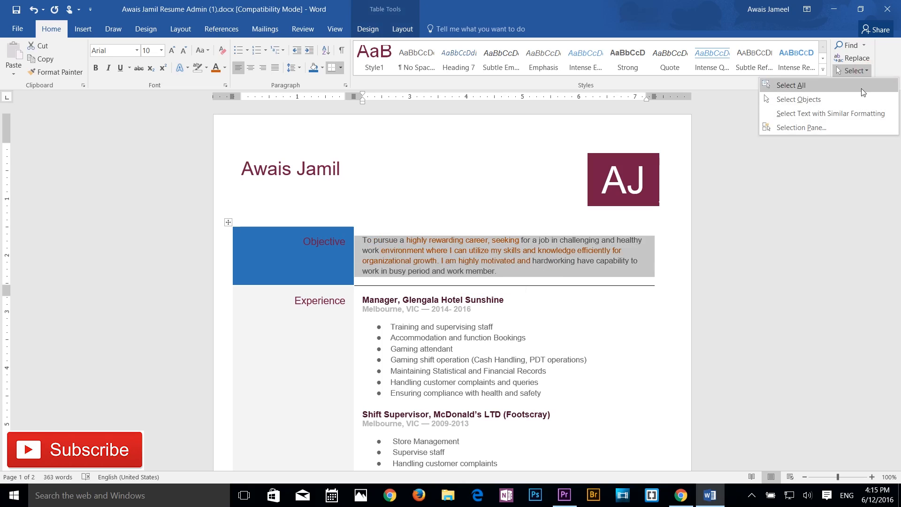
pyautogui.click(819, 113)
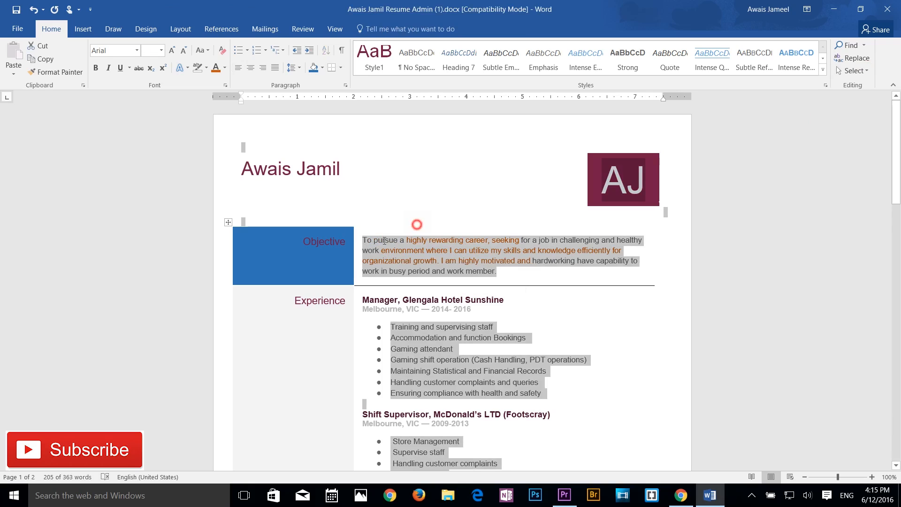
pyautogui.click(413, 225)
# Select all text formatted like the "Objective" heading, and look through the document at the matching headings
pyautogui.click(303, 241)
pyautogui.moveTo(304, 241); pyautogui.dragTo(346, 241)
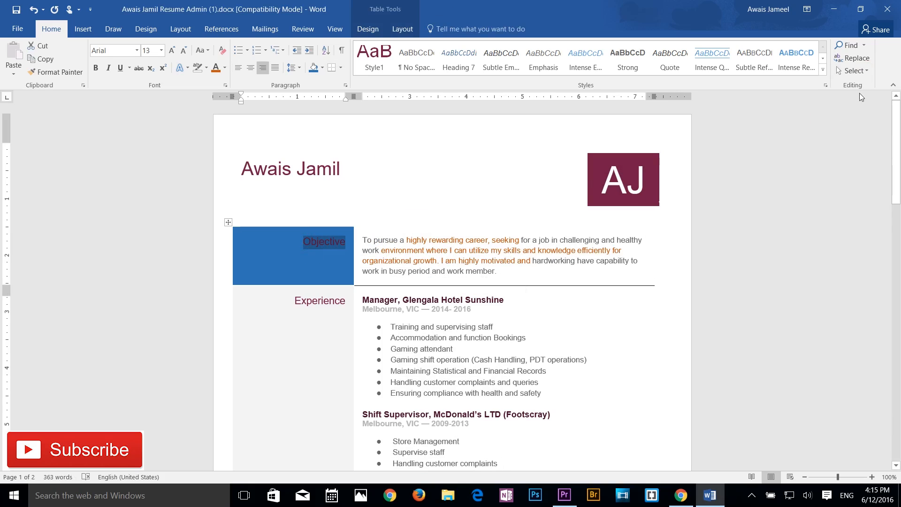
pyautogui.click(864, 70)
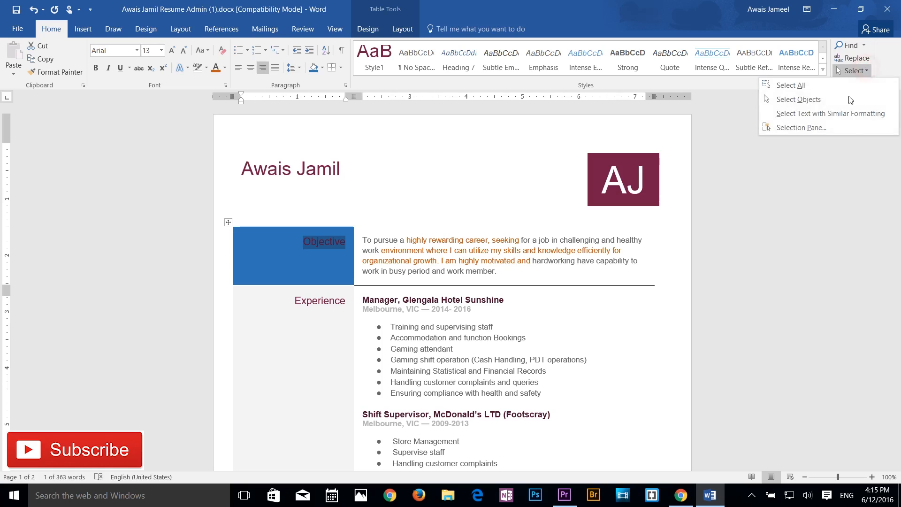
pyautogui.click(815, 114)
pyautogui.scroll(-12, 324, 357)
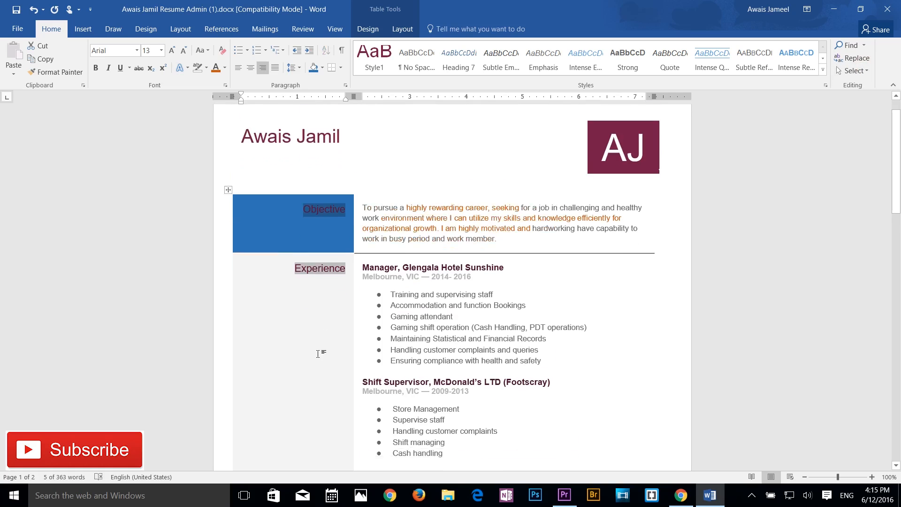
pyautogui.scroll(-8, 337, 368)
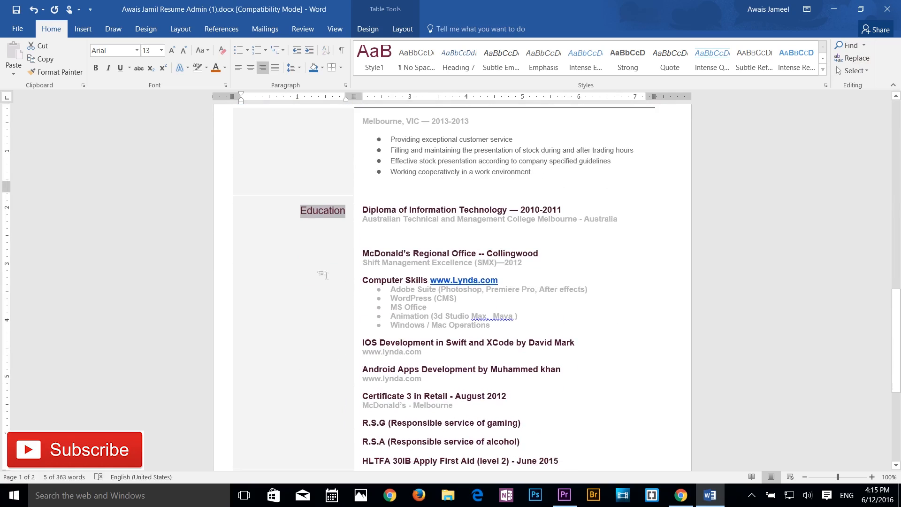
pyautogui.scroll(15, 538, 255)
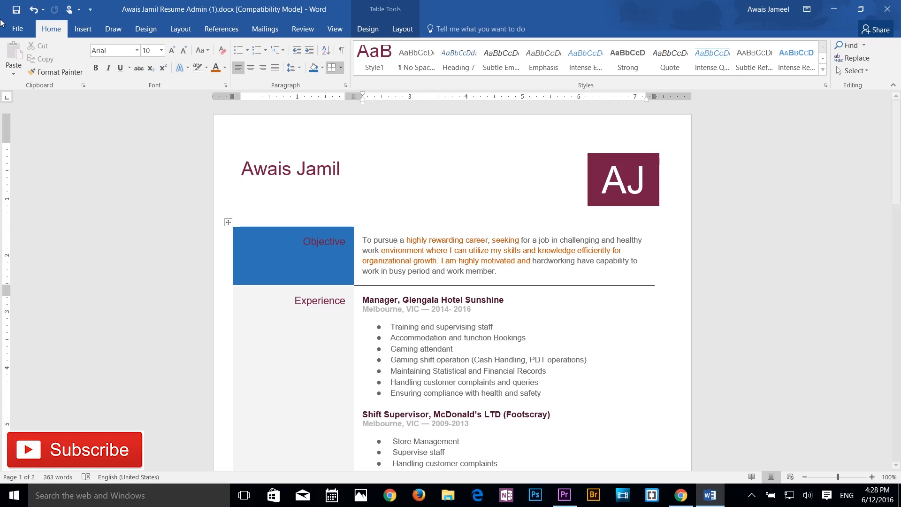
# Create a new blank document
pyautogui.click(18, 29)
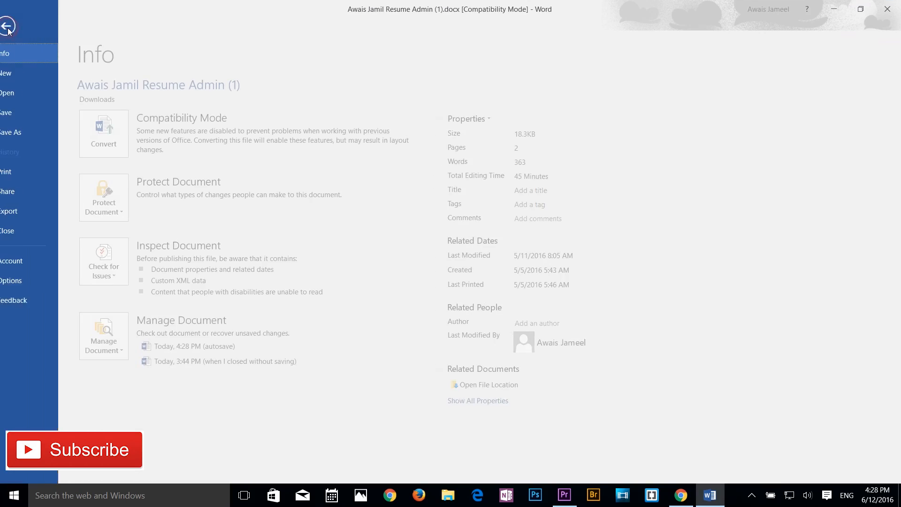
pyautogui.click(18, 73)
pyautogui.click(153, 205)
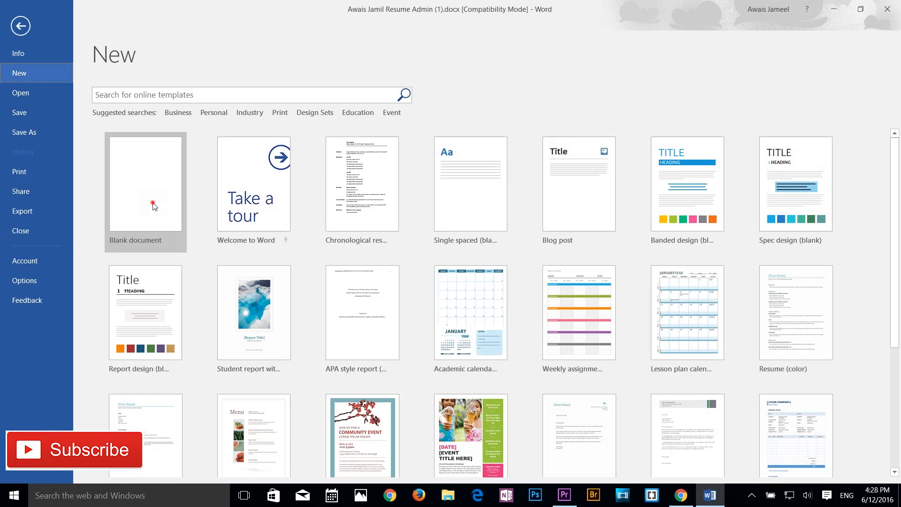
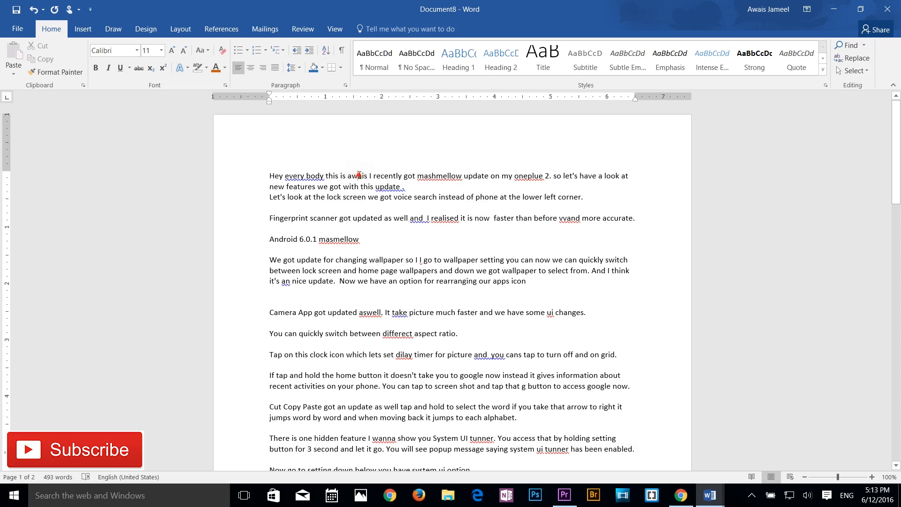
# Try word and whole-paragraph selection on the opening "Hey every body" paragraph, and clear the selection
pyautogui.tripleClick(360, 179)
pyautogui.click(358, 176)
pyautogui.doubleClick(358, 176)
pyautogui.click(358, 188)
pyautogui.tripleClick(358, 177)
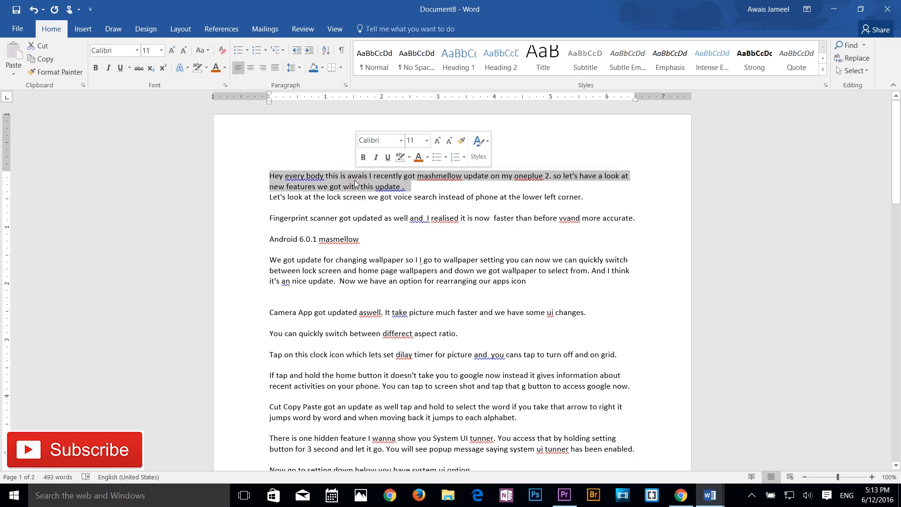
pyautogui.click(355, 184)
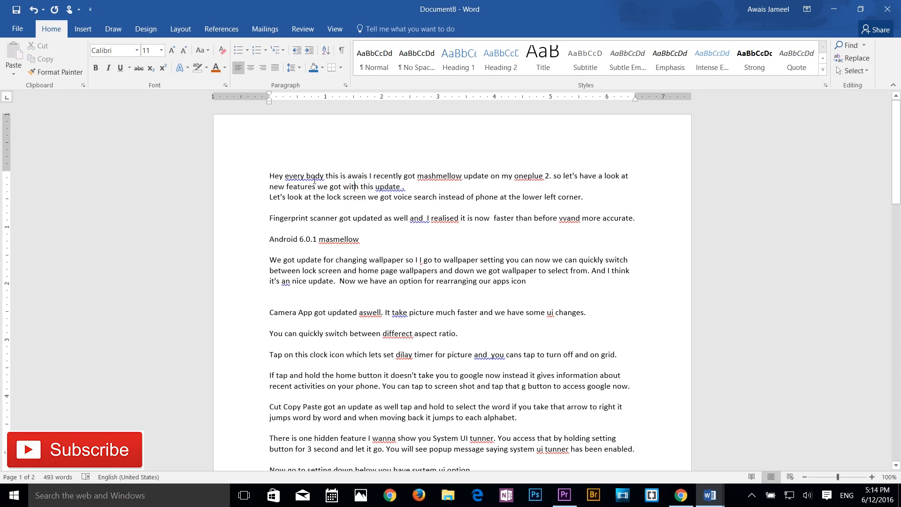
# Select the first line from the margin, select all lines through the "hidden feature" paragraph, and clear the selection
pyautogui.click(243, 177)
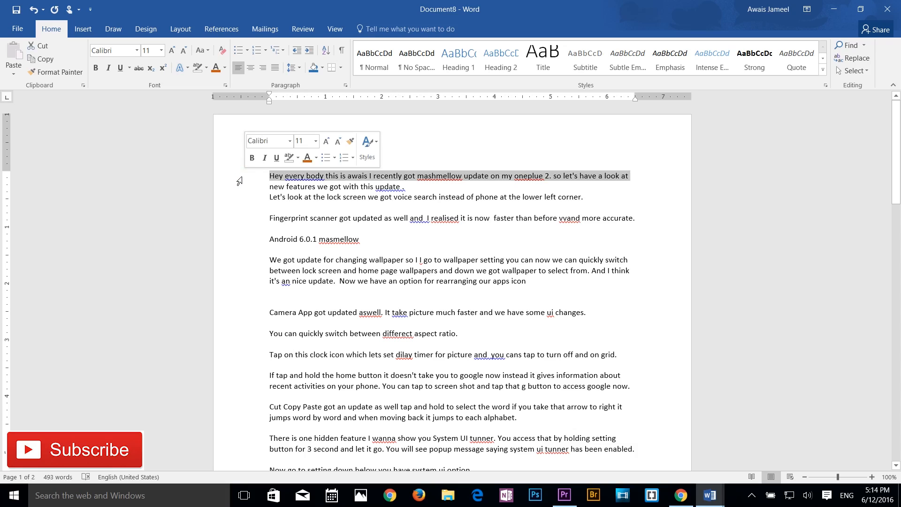
pyautogui.moveTo(239, 185); pyautogui.dragTo(232, 442)
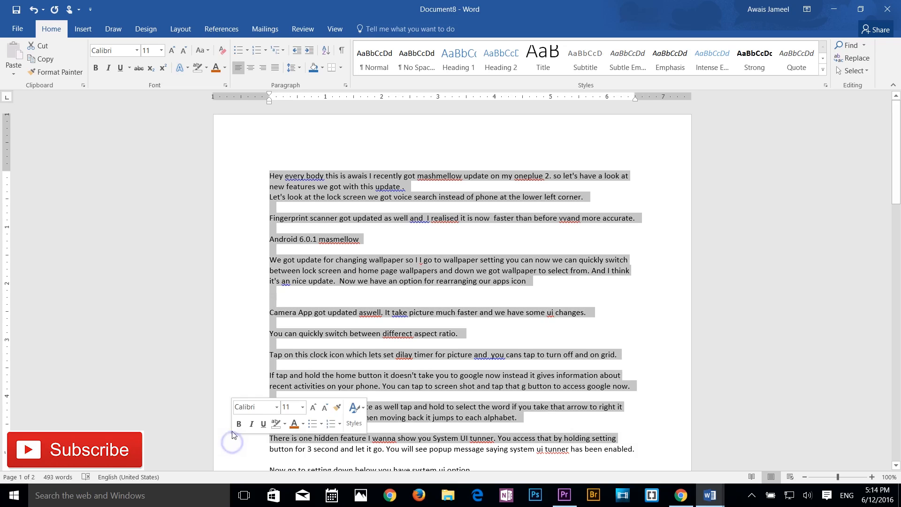
pyautogui.click(243, 313)
pyautogui.click(408, 254)
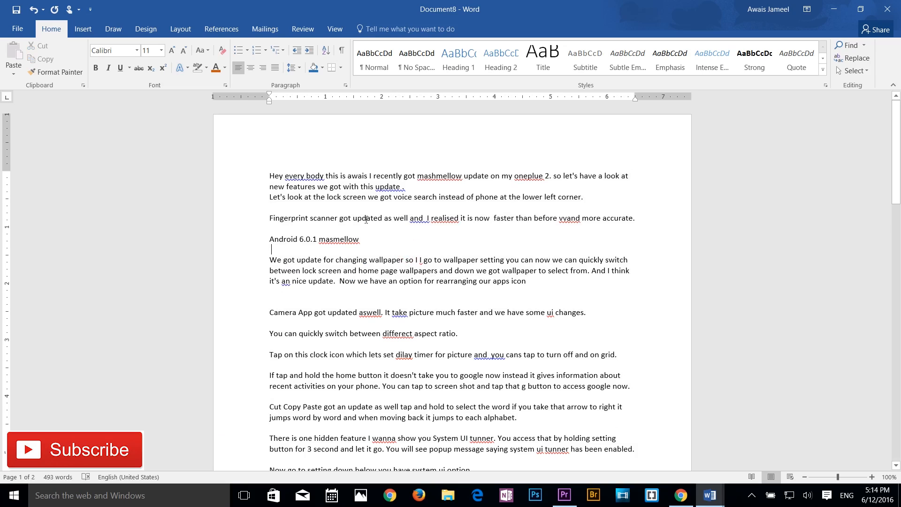
# Select ten characters one at a time in the first line, starting at "is" after "Hey every body this"
pyautogui.click(349, 216)
pyautogui.click(341, 175)
pyautogui.hotkey('shift', 'Right')
pyautogui.hotkey('shift', 'Right')
pyautogui.hotkey('shift', 'Right')
pyautogui.hotkey('shift', 'Right')
pyautogui.hotkey('shift', 'Right')
pyautogui.hotkey('shift', 'Right')
pyautogui.hotkey('shift', 'Right')
pyautogui.hotkey('shift', 'Right')
pyautogui.hotkey('shift', 'Right')
pyautogui.hotkey('shift', 'Right')
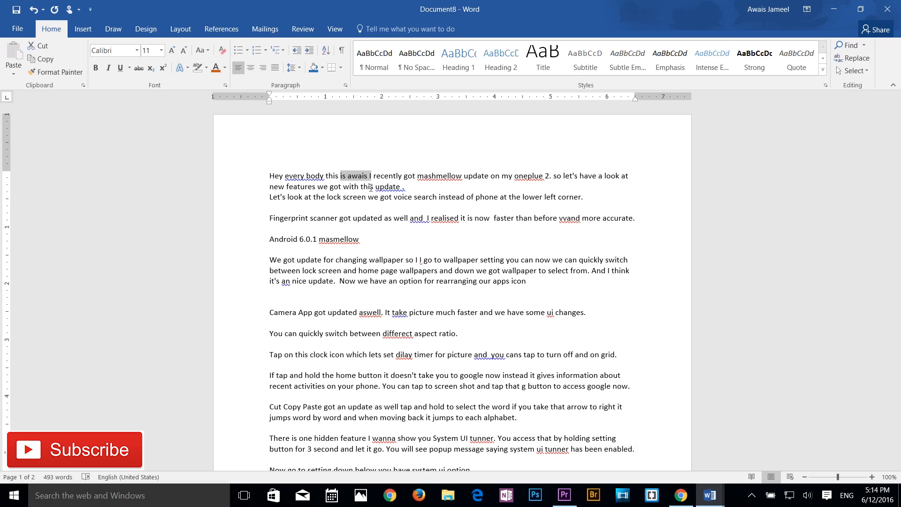
# Extend the selection downward from the first line, line by line, by ten lines
pyautogui.hotkey('shift', 'Down')
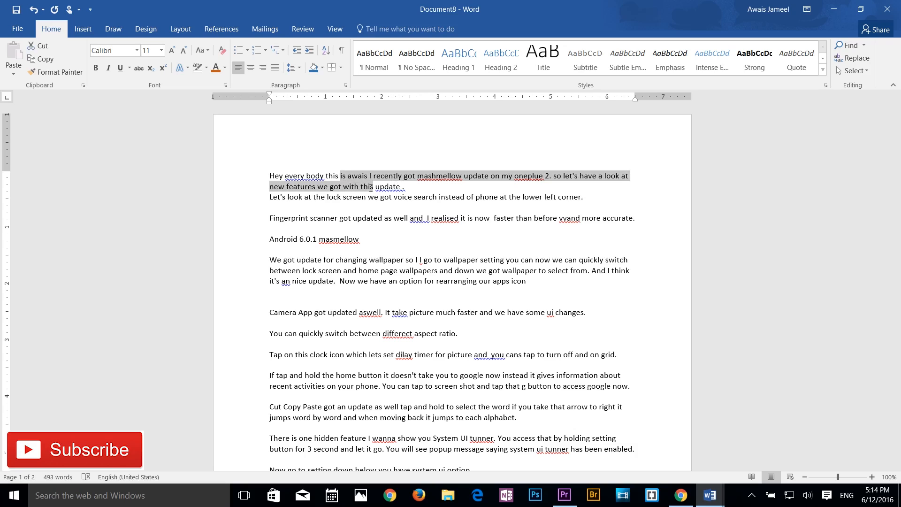
pyautogui.hotkey('shift', 'Down')
pyautogui.hotkey('shift', 'Down')
pyautogui.hotkey('shift', 'Down')
pyautogui.hotkey('shift', 'Down')
pyautogui.hotkey('shift', 'Down')
pyautogui.hotkey('shift', 'Down')
pyautogui.hotkey('shift', 'Down')
pyautogui.hotkey('shift', 'Down')
pyautogui.hotkey('shift', 'Down')
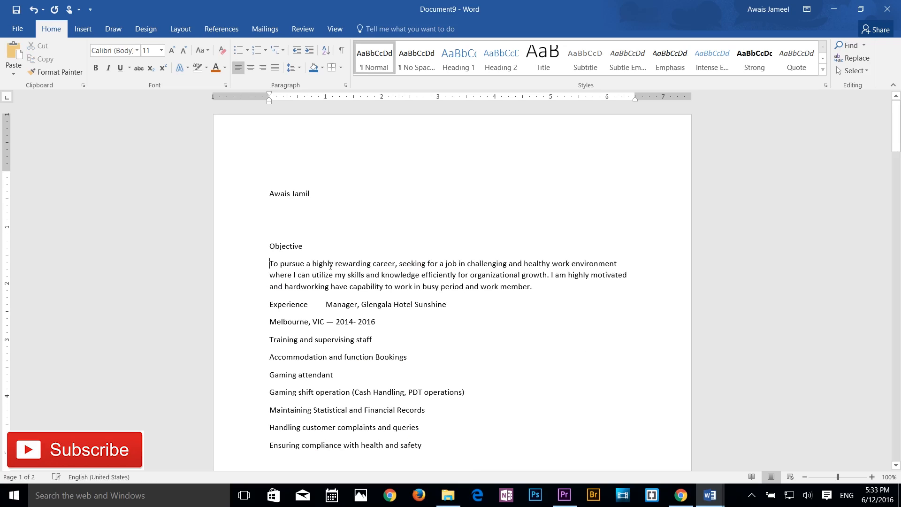
# Switch to the formatted resume document for comparison, and return to the plain-text version in Document9
pyautogui.click(328, 264)
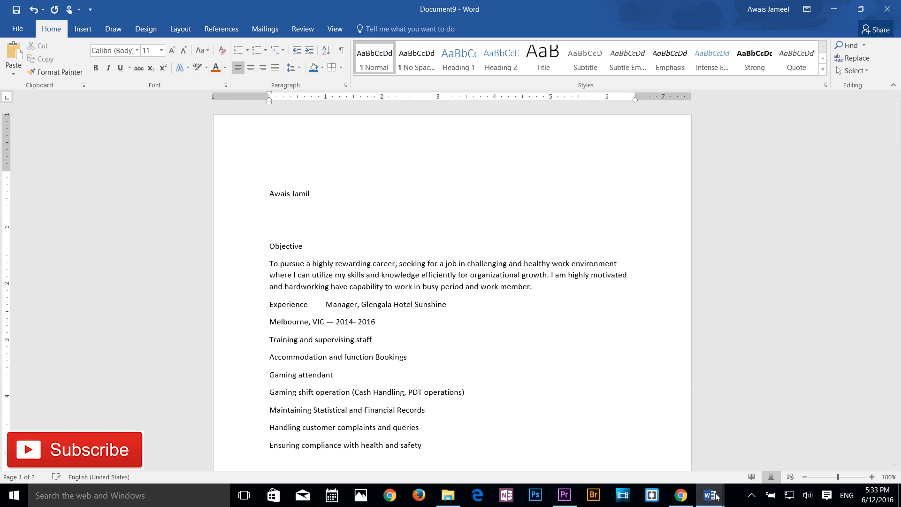
pyautogui.moveTo(710, 495)
pyautogui.click(676, 450)
pyautogui.click(463, 310)
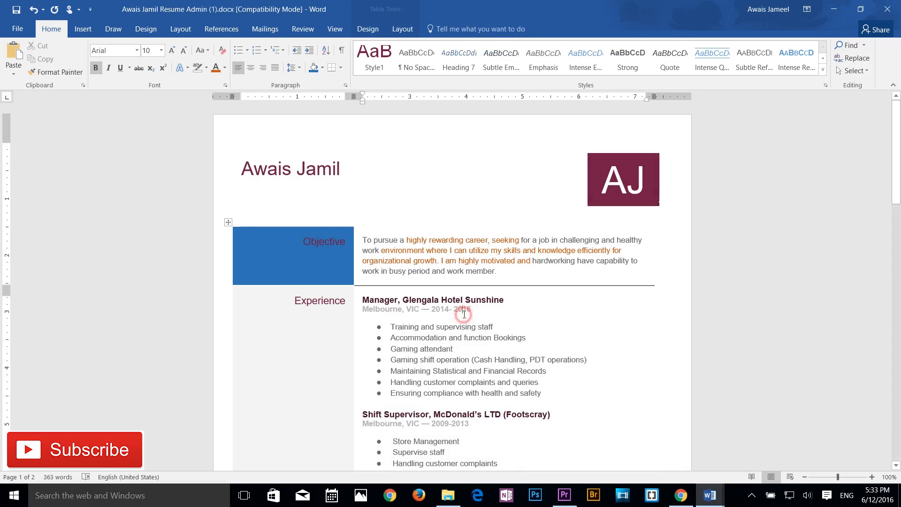
pyautogui.moveTo(710, 495)
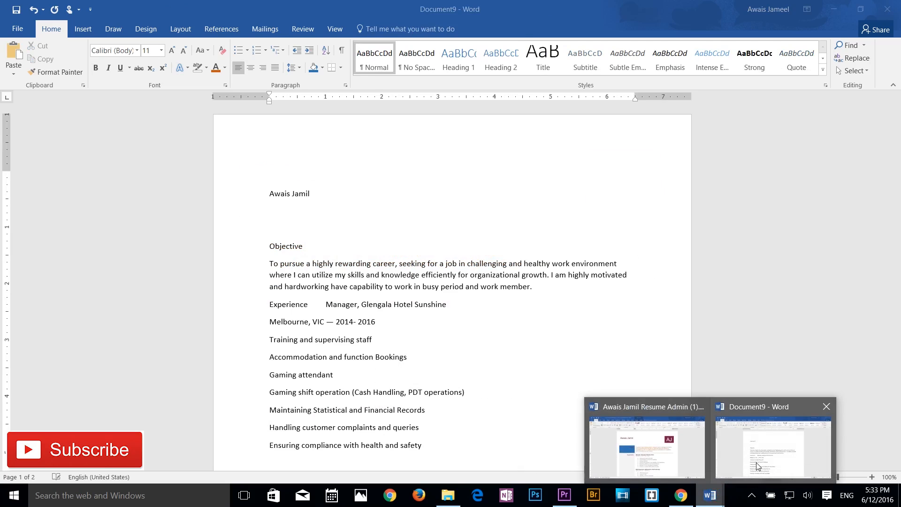
pyautogui.click(739, 449)
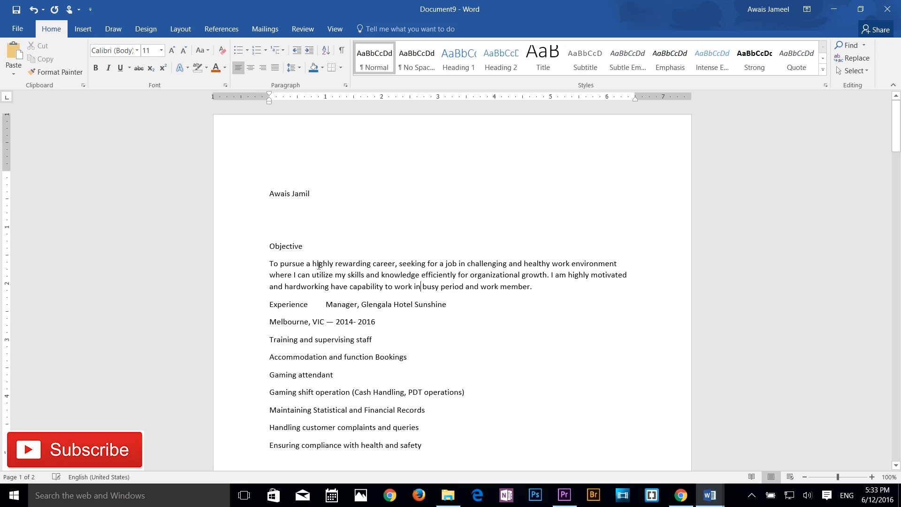
# Copy "highly" from the Objective paragraph, paste it after "Glengala Hotel Sunshine" keeping source formatting, and undo the paste
pyautogui.moveTo(313, 263); pyautogui.dragTo(334, 265)
pyautogui.rightClick(323, 265)
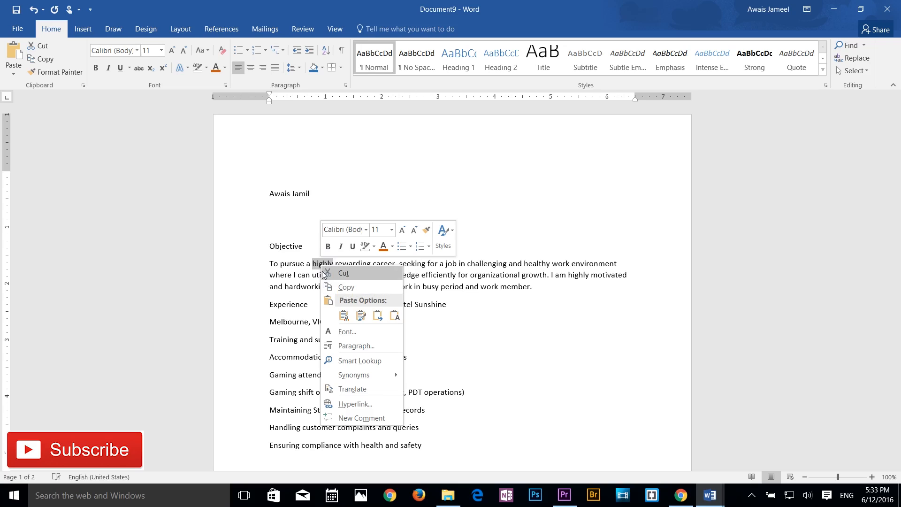
pyautogui.click(346, 288)
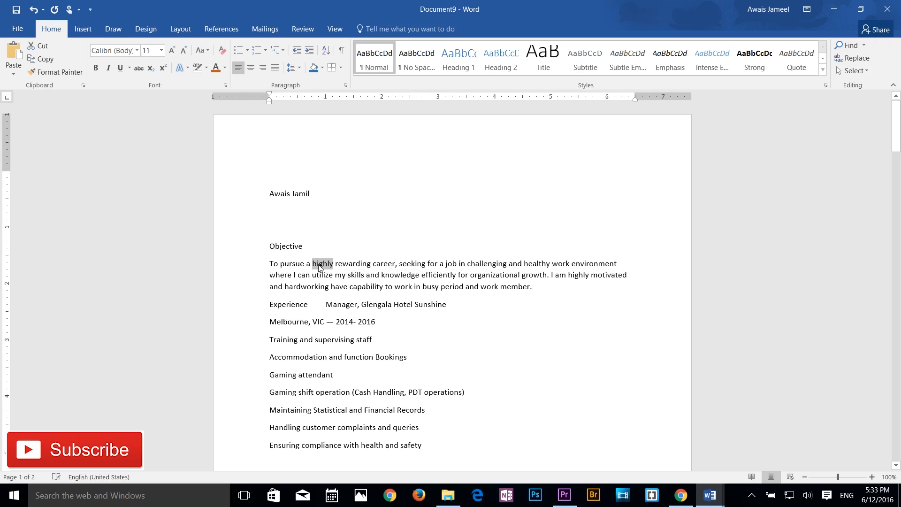
pyautogui.click(467, 306)
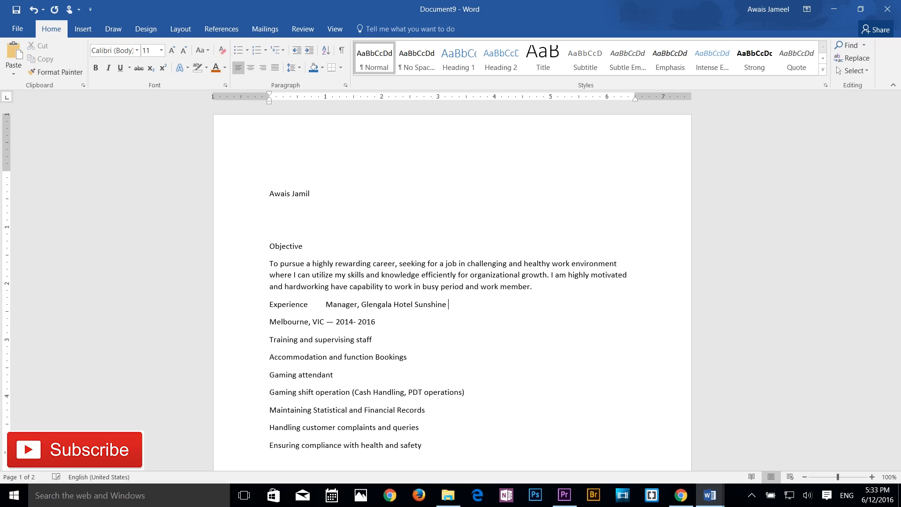
pyautogui.rightClick(455, 309)
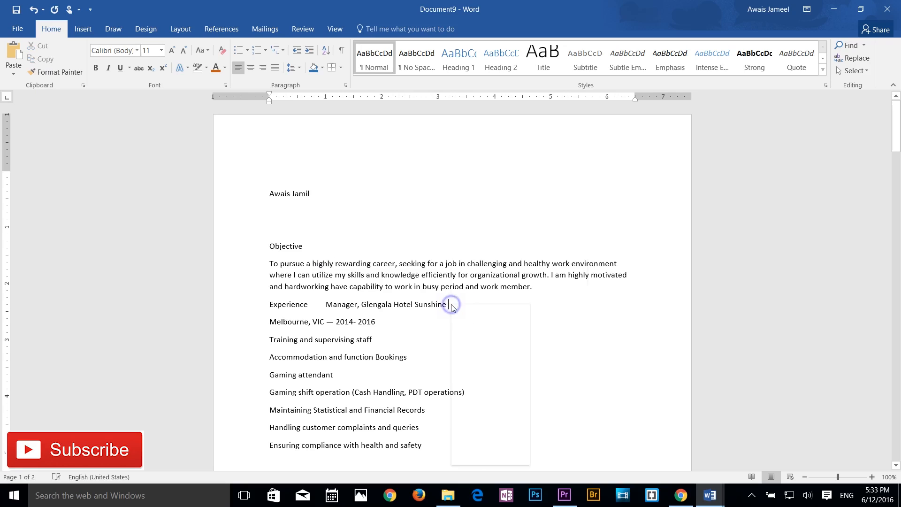
pyautogui.click(480, 355)
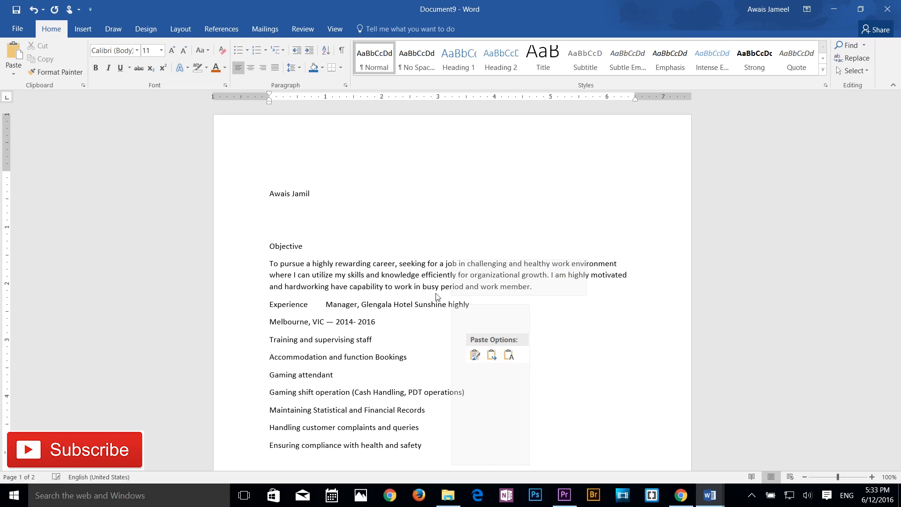
pyautogui.hotkey('ctrl', 'z')
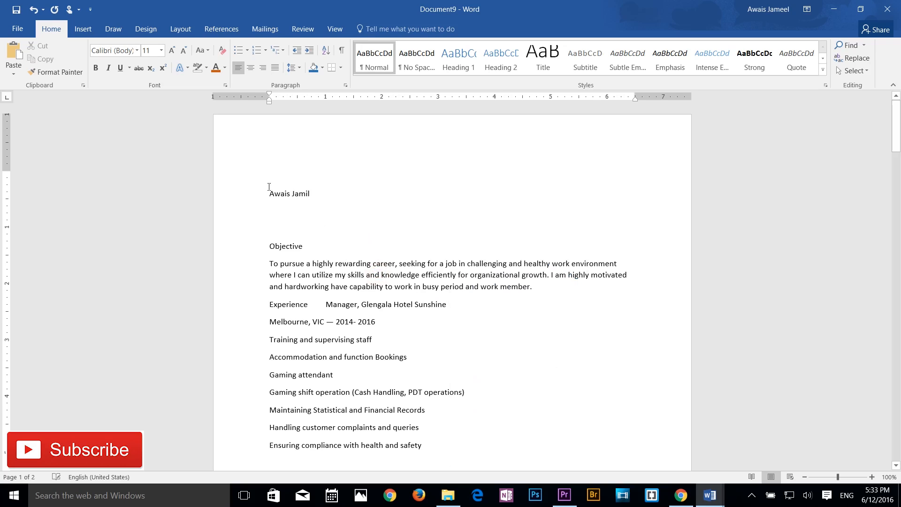
# Apply the Heading 1 style to the full name above the Objective section
pyautogui.moveTo(268, 193); pyautogui.dragTo(313, 197)
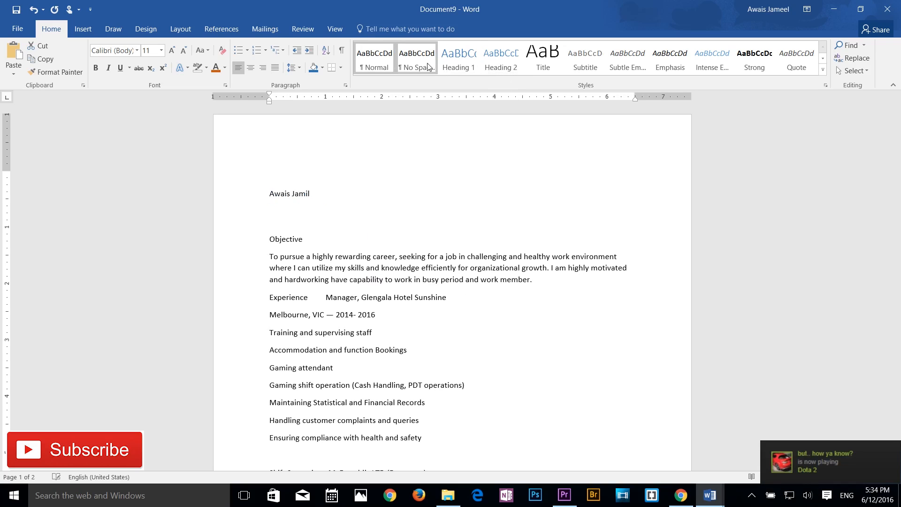
pyautogui.click(455, 62)
pyautogui.click(369, 196)
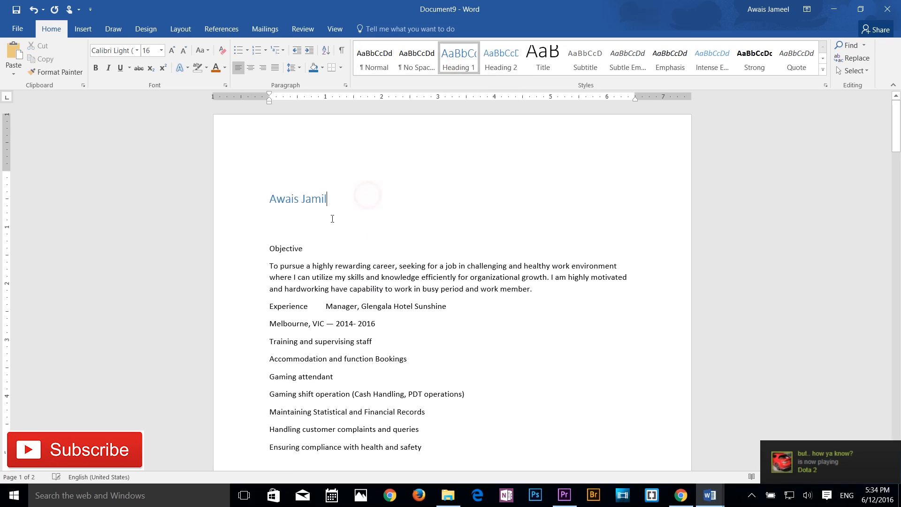
# Copy the name heading and paste it after "Glengala Hotel Sunshine" with its source formatting kept
pyautogui.moveTo(262, 200); pyautogui.dragTo(328, 203)
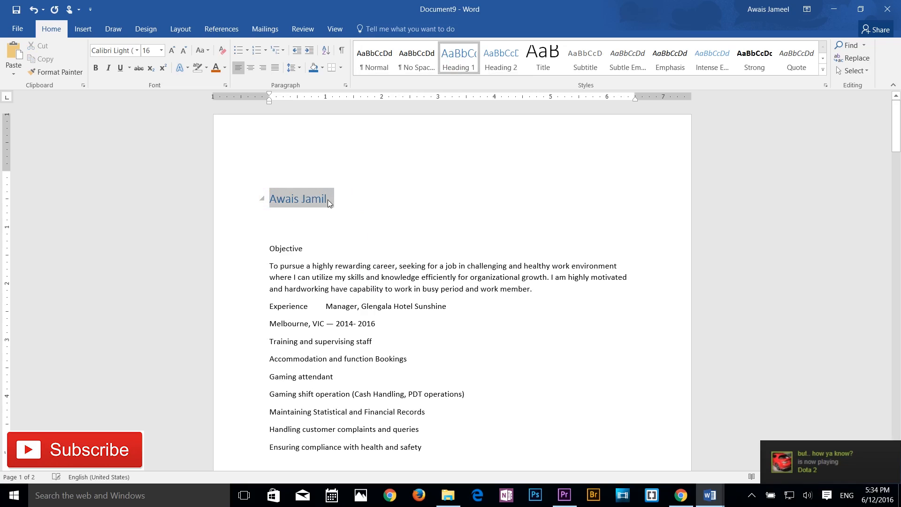
pyautogui.click(43, 60)
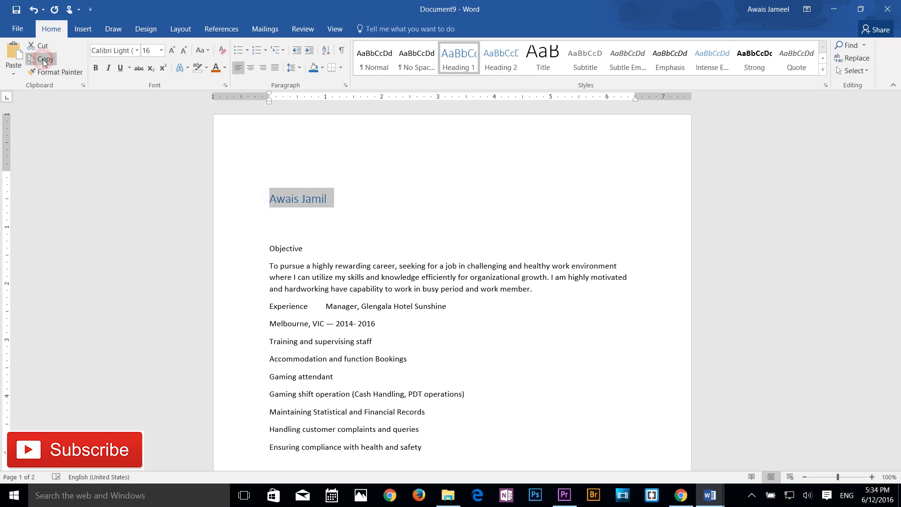
pyautogui.click(457, 308)
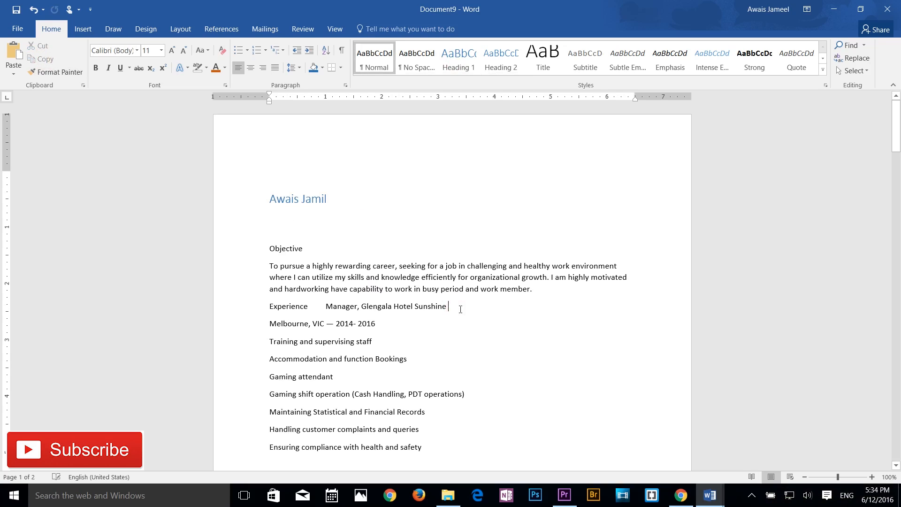
pyautogui.rightClick(457, 306)
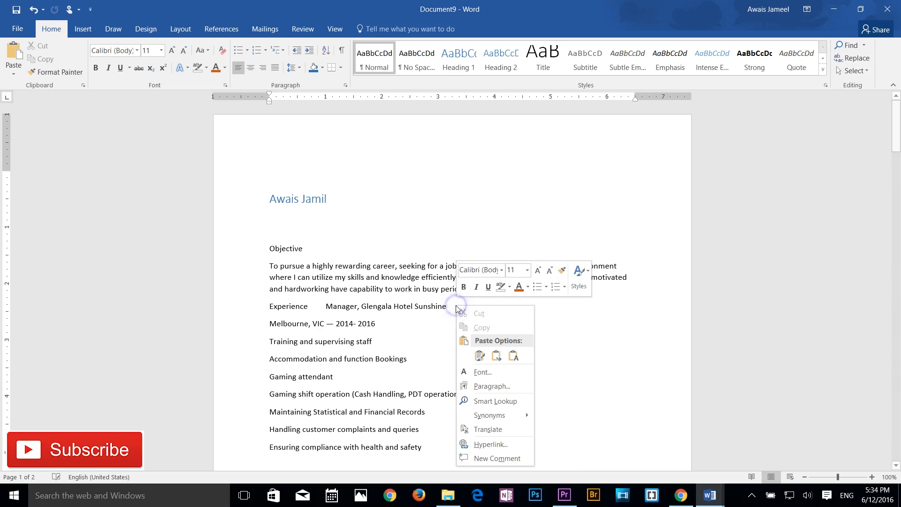
pyautogui.click(478, 356)
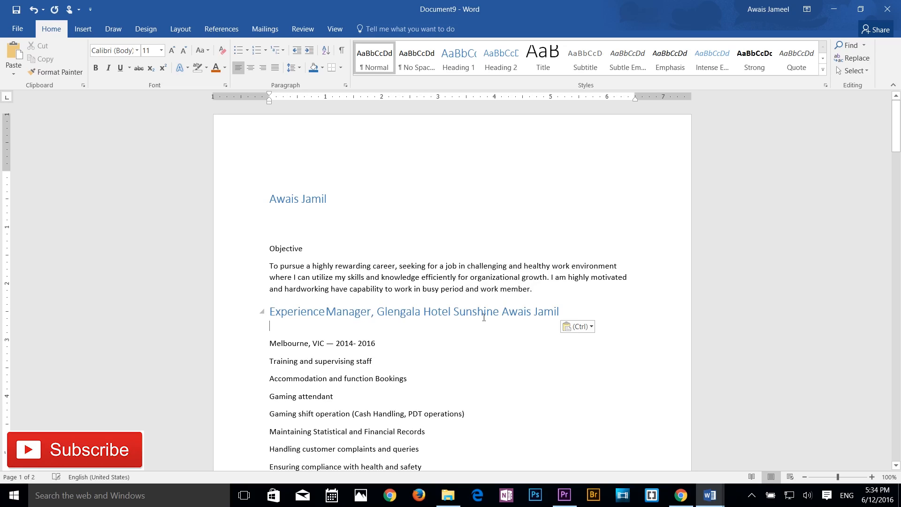
# Change the pasted name after "Glengala Hotel Sunshine" to Merge Formatting and then to Keep Text Only
pyautogui.click(591, 327)
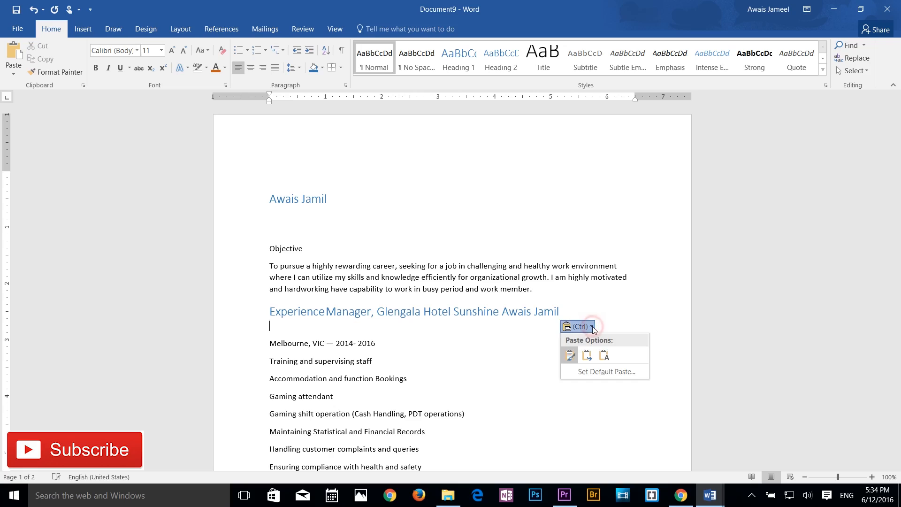
pyautogui.click(587, 357)
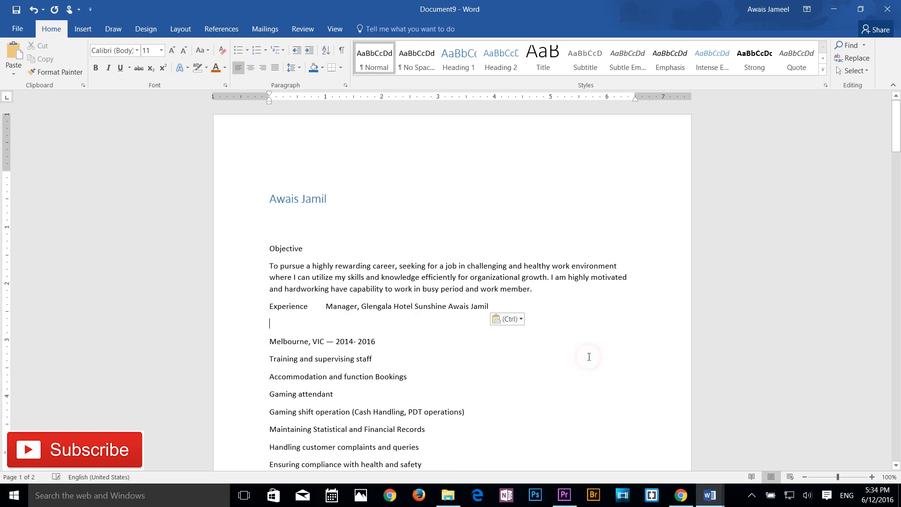
pyautogui.click(513, 319)
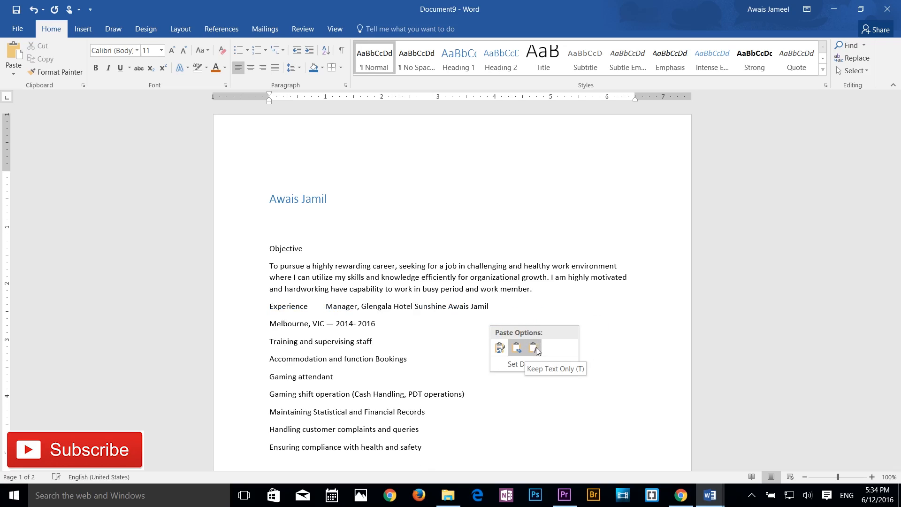
pyautogui.click(535, 348)
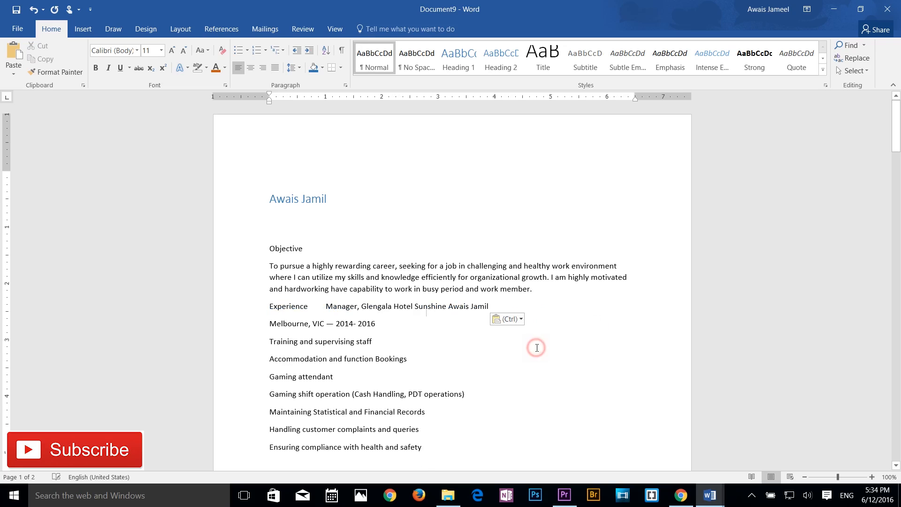
# Delete the pasted name after "Glengala Hotel Sunshine"
pyautogui.click(467, 306)
pyautogui.moveTo(448, 306); pyautogui.dragTo(488, 306)
pyautogui.press('Delete')
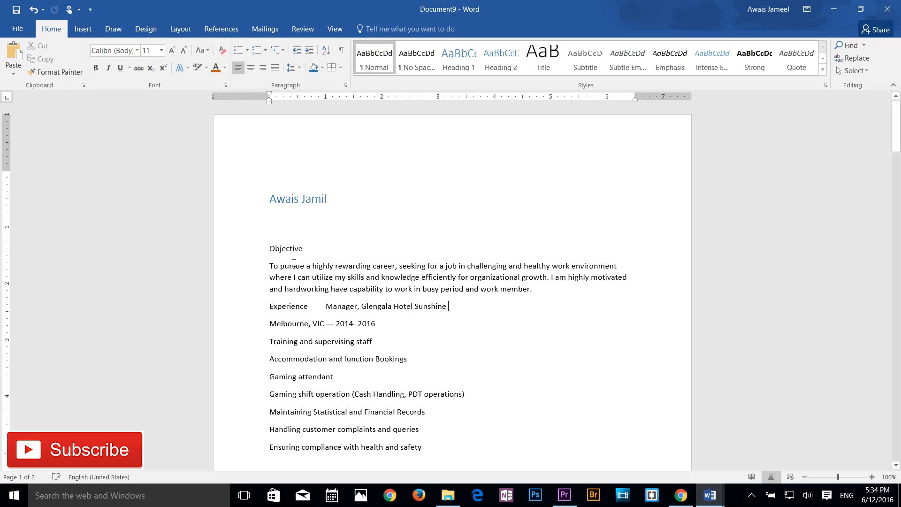
# Cut the word "Objective" above the first paragraph and paste it as text only after "Glengala Hotel Sunshine"
pyautogui.doubleClick(271, 249)
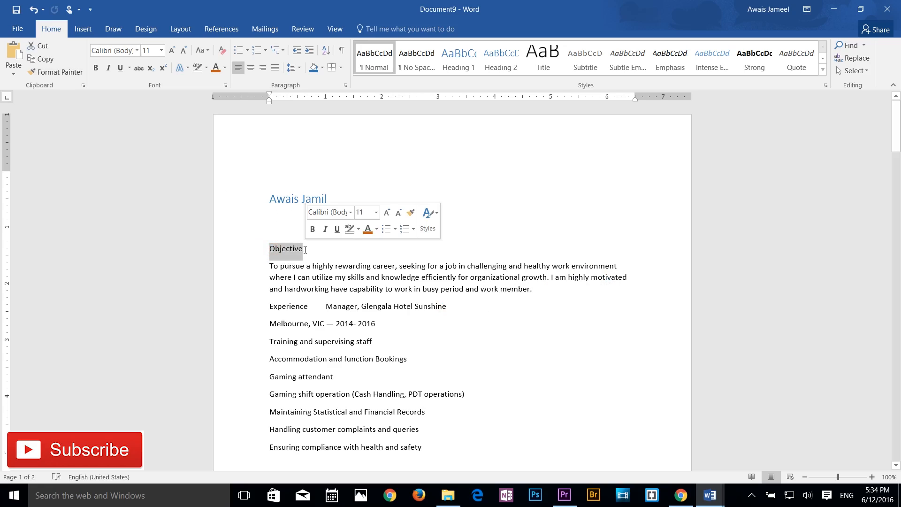
pyautogui.click(43, 47)
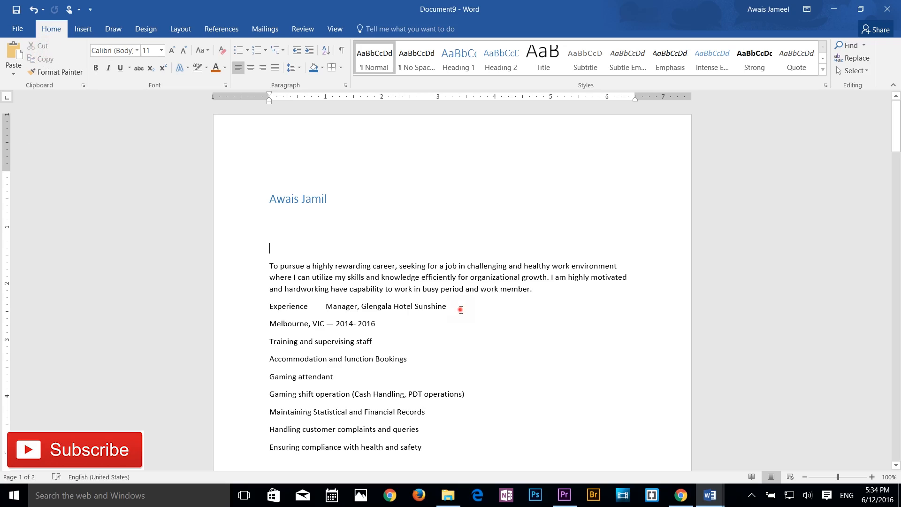
pyautogui.click(463, 310)
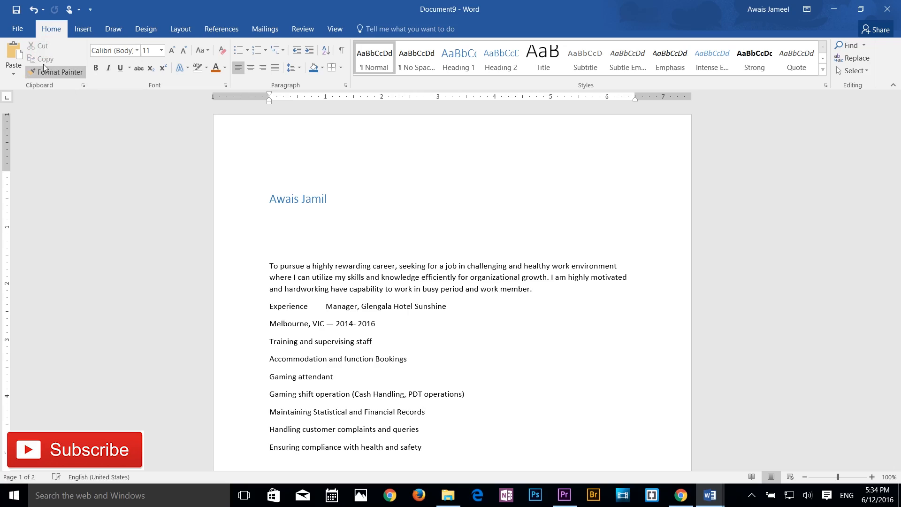
pyautogui.click(14, 75)
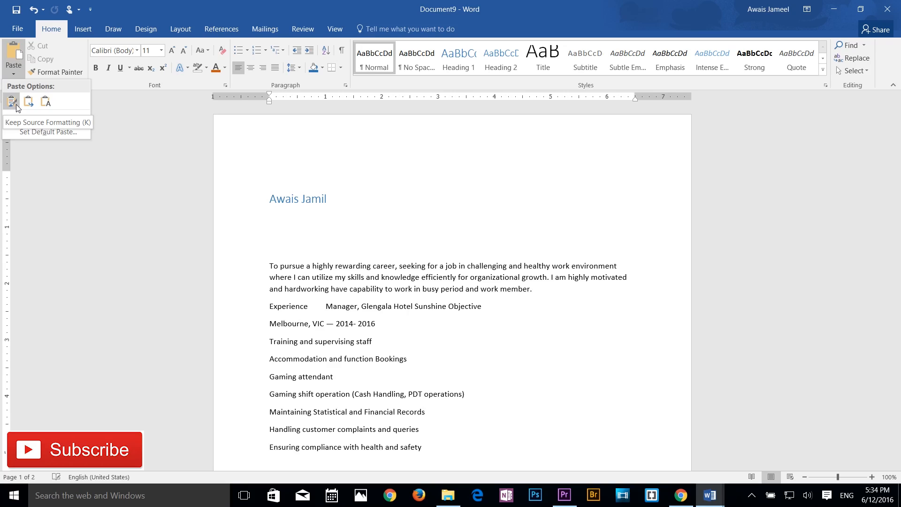
pyautogui.click(44, 103)
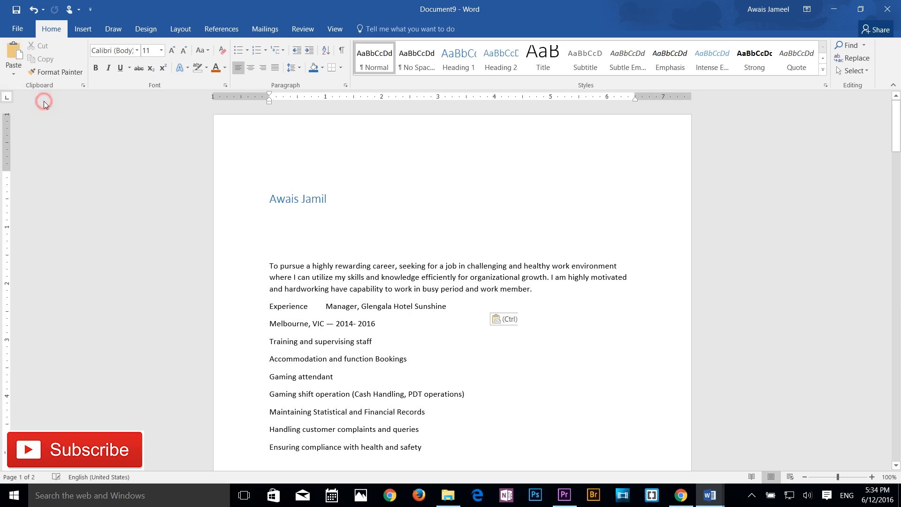
# Delete the pasted word "Objective" after "Glengala Hotel Sunshine"
pyautogui.click(455, 307)
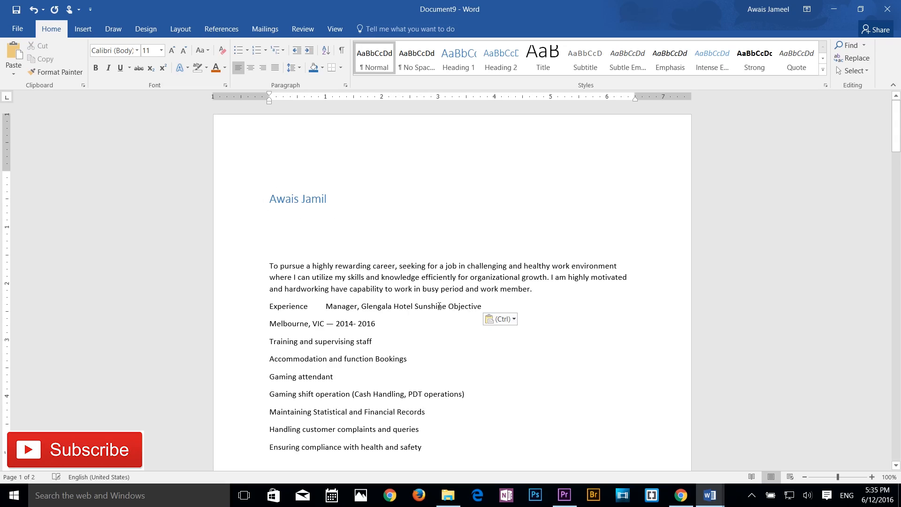
pyautogui.moveTo(448, 307); pyautogui.dragTo(485, 302)
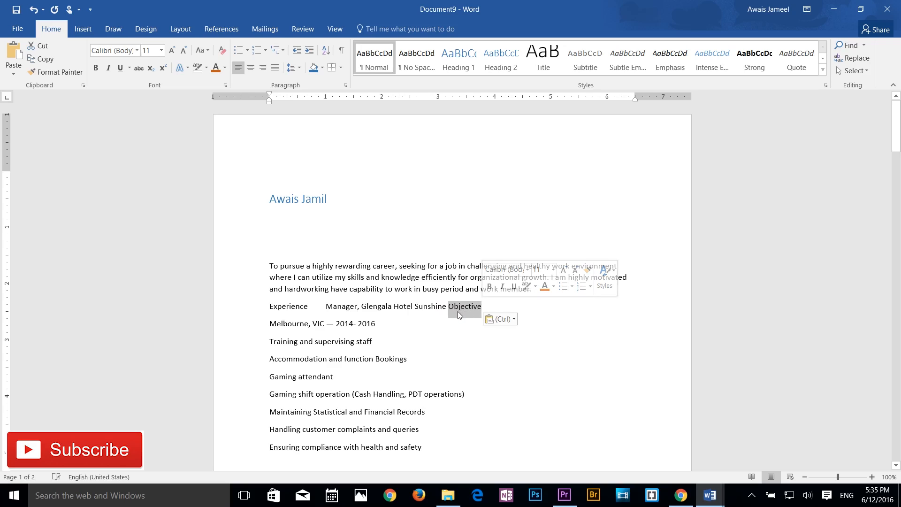
pyautogui.press('Delete')
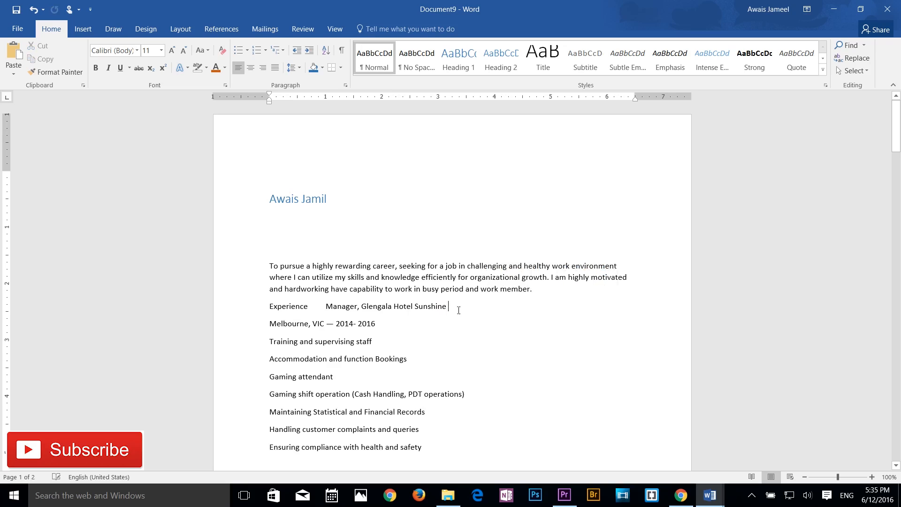
# Delete the "s" of "seeking" in the opening paragraph, then undo, redo and again undo the deletion
pyautogui.click(400, 266)
pyautogui.press('Delete')
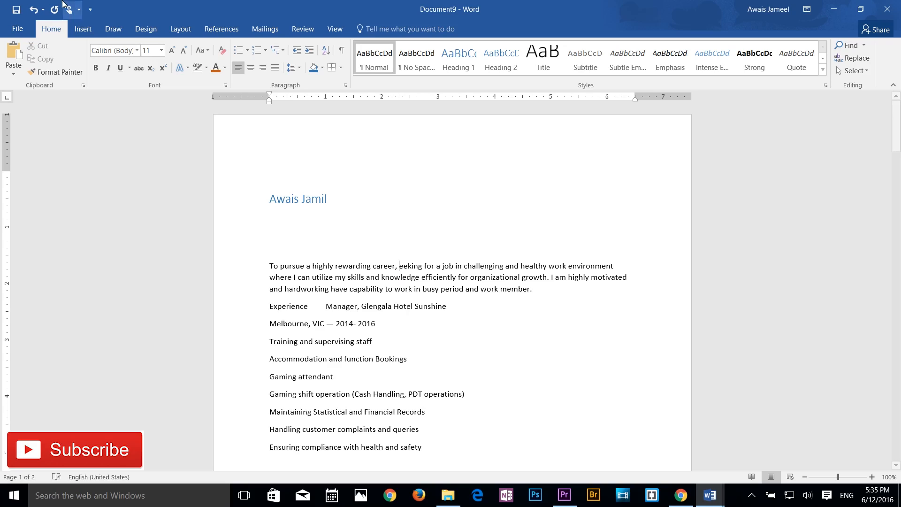
pyautogui.click(34, 11)
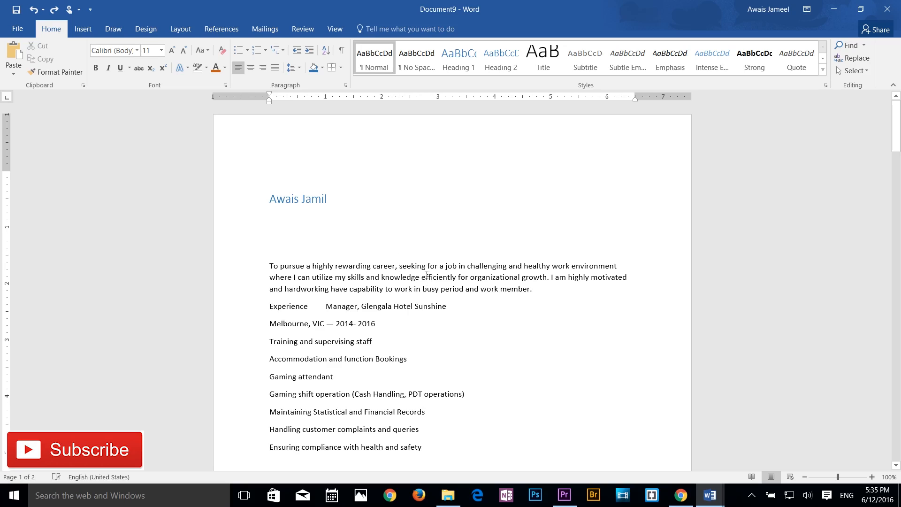
pyautogui.click(54, 11)
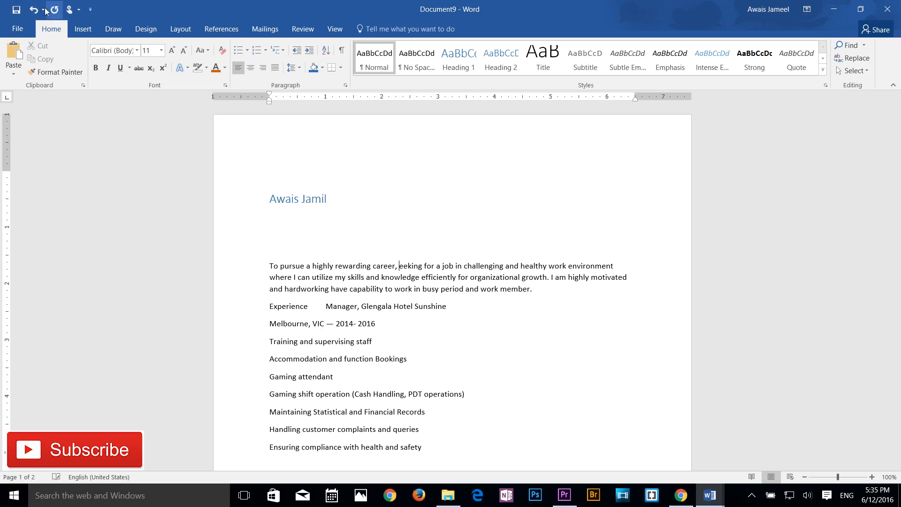
pyautogui.click(33, 9)
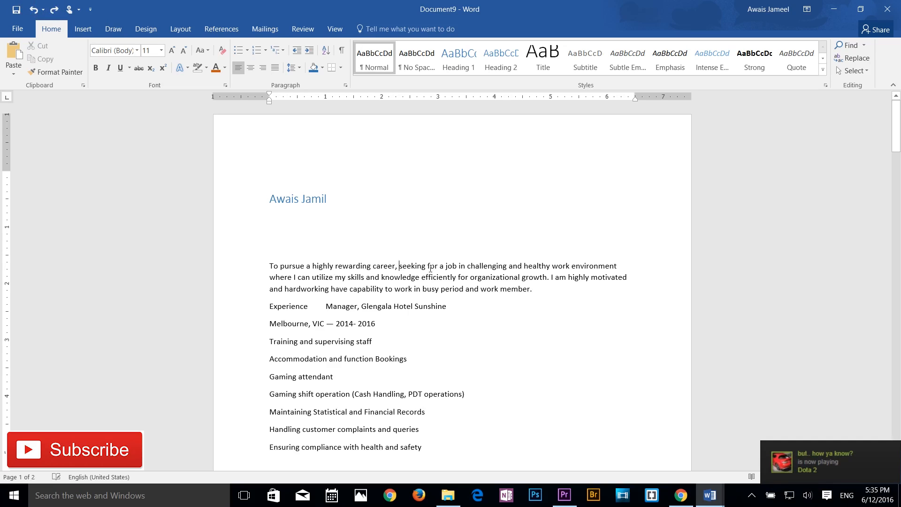
pyautogui.click(401, 266)
pyautogui.press('BackSpace')
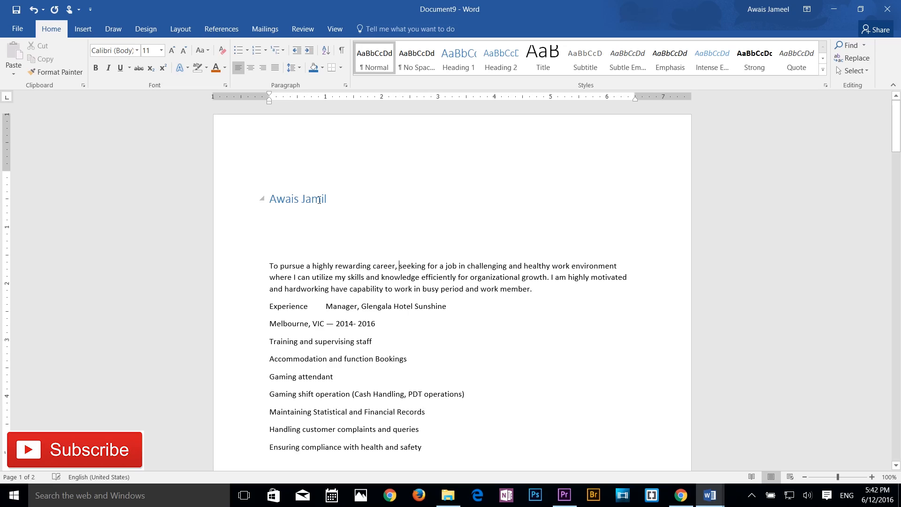
# Set the font of the name heading to Arial and make it bold
pyautogui.moveTo(327, 199); pyautogui.dragTo(269, 199)
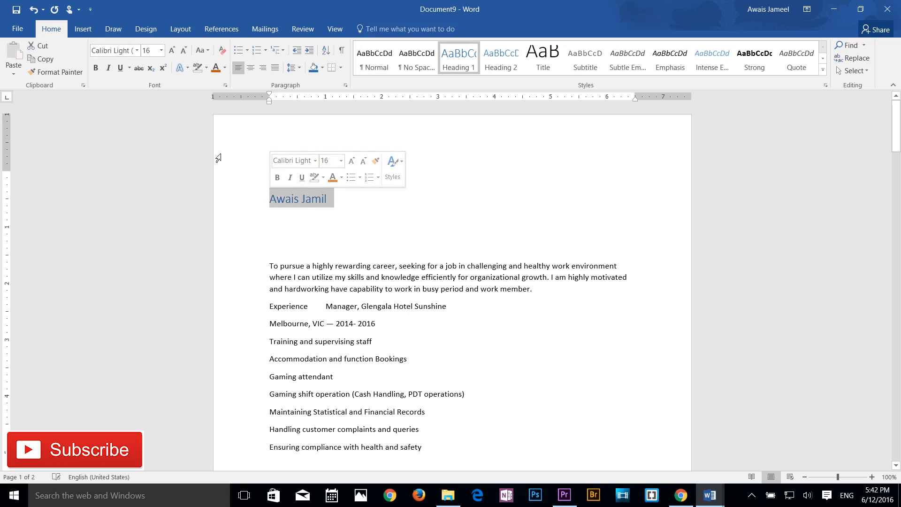
pyautogui.click(138, 52)
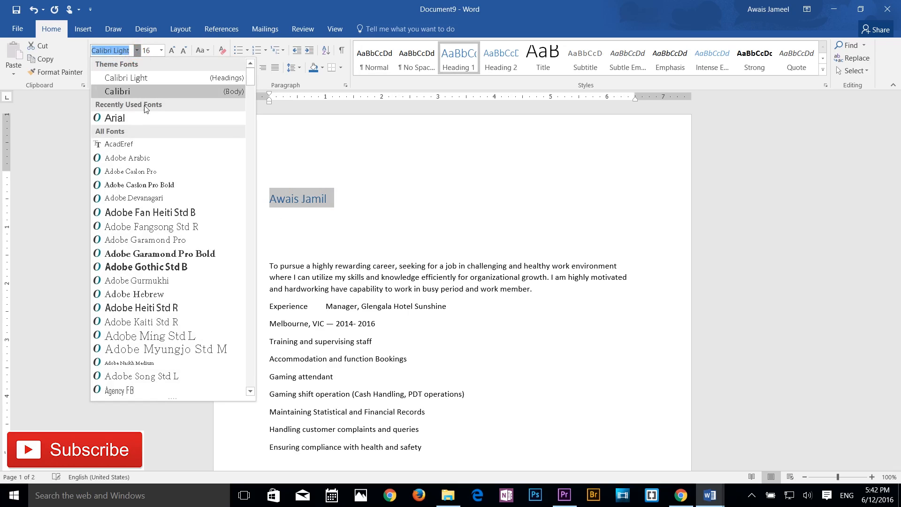
pyautogui.click(117, 119)
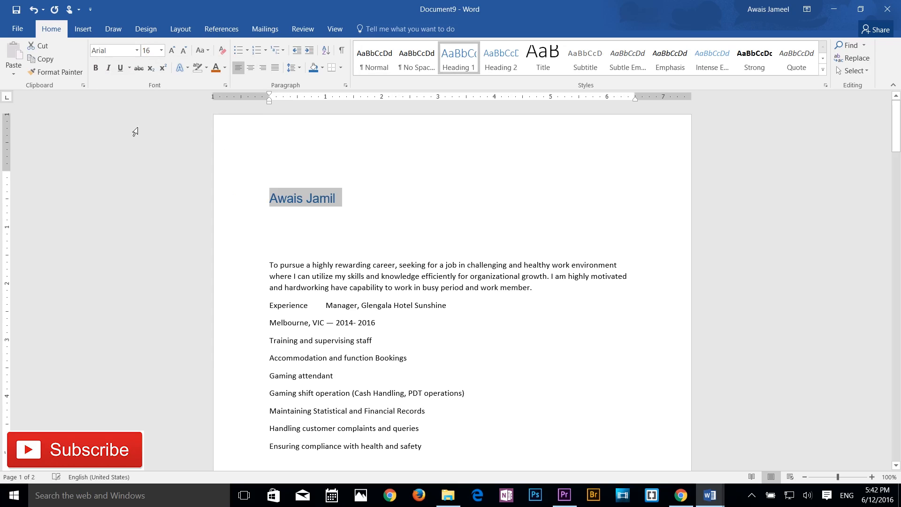
pyautogui.click(389, 205)
pyautogui.click(271, 201)
pyautogui.moveTo(271, 201); pyautogui.dragTo(348, 199)
pyautogui.hotkey('ctrl', 'b')
pyautogui.click(355, 188)
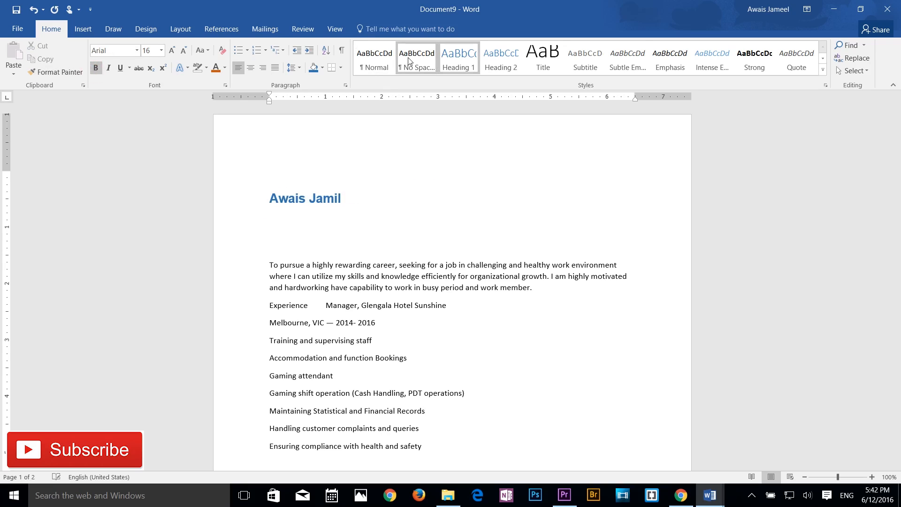
# Preview the Heading 2 style on the name heading and view the style's options without changing anything
pyautogui.click(463, 69)
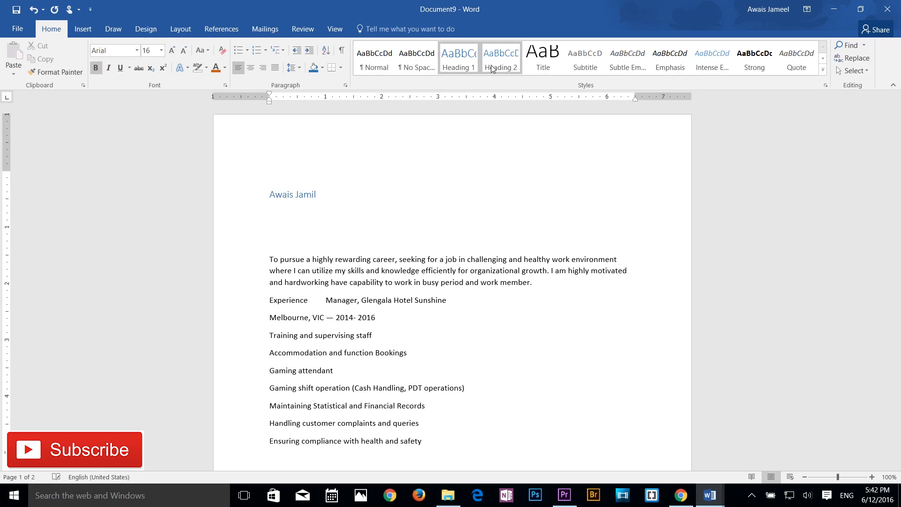
pyautogui.rightClick(496, 65)
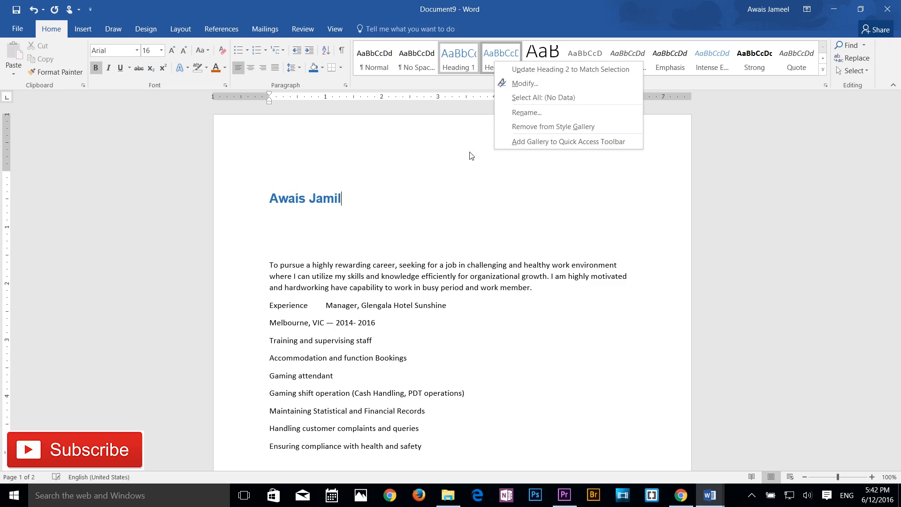
pyautogui.click(465, 88)
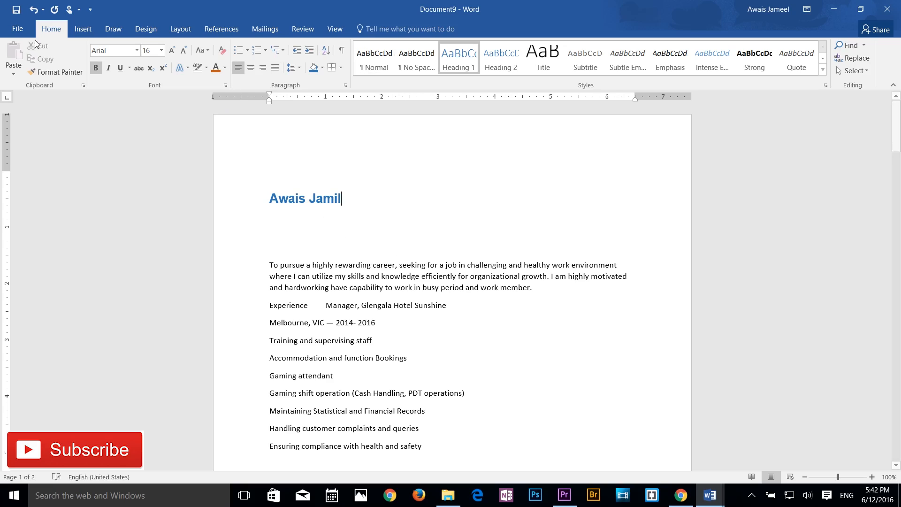
# Insert a blank page after the name heading, look through the resulting pages, and undo the insertion
pyautogui.click(81, 31)
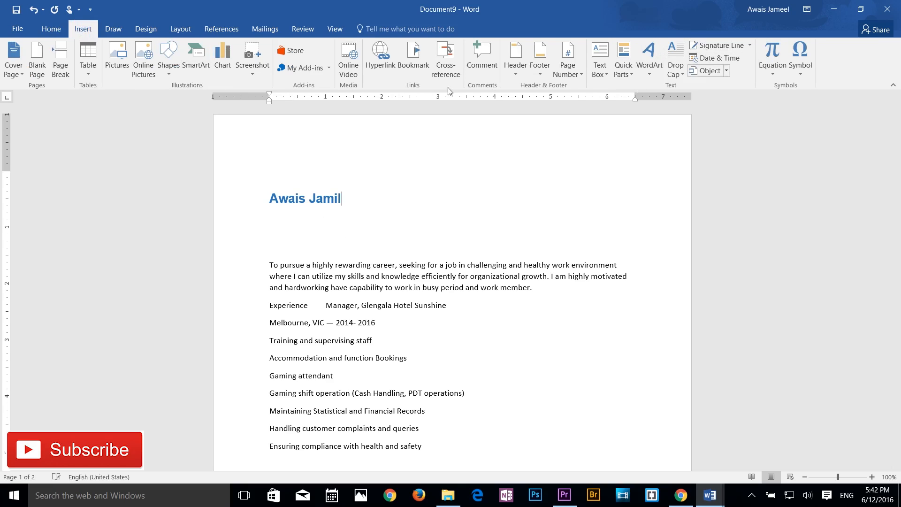
pyautogui.click(37, 74)
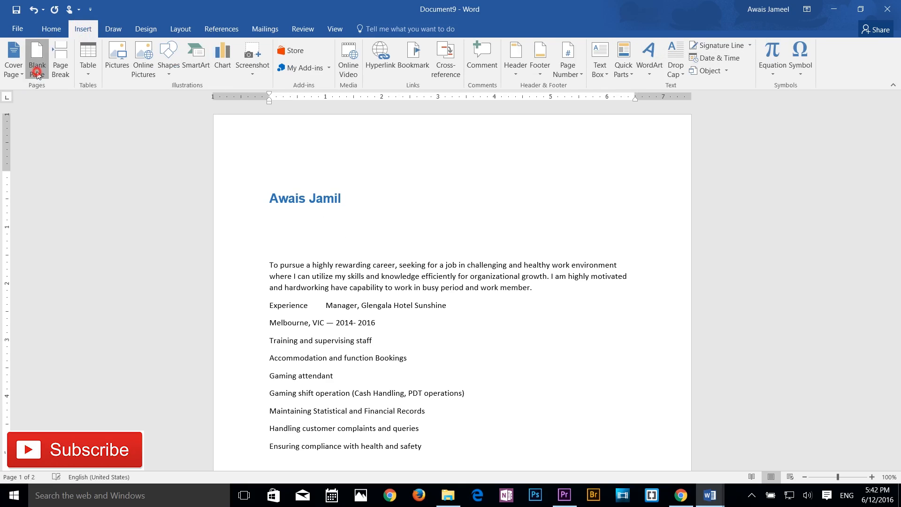
pyautogui.scroll(-20, 448, 316)
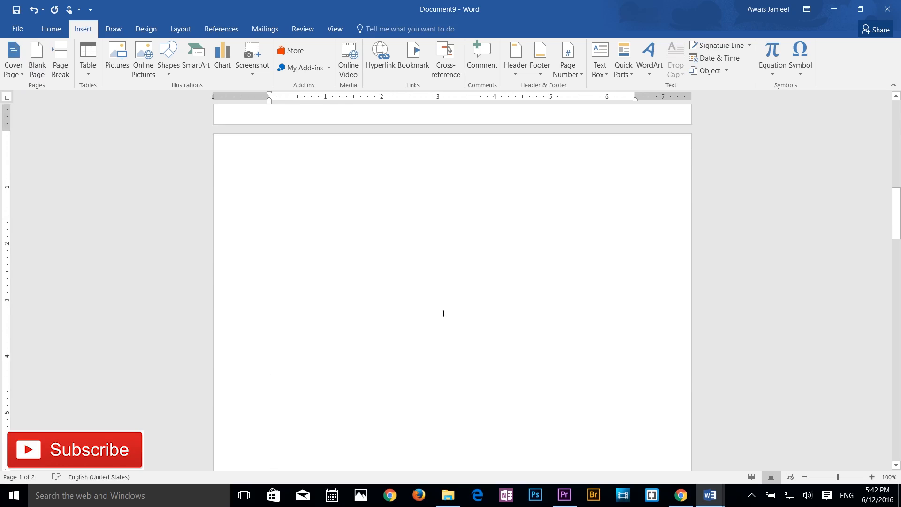
pyautogui.scroll(15, 437, 315)
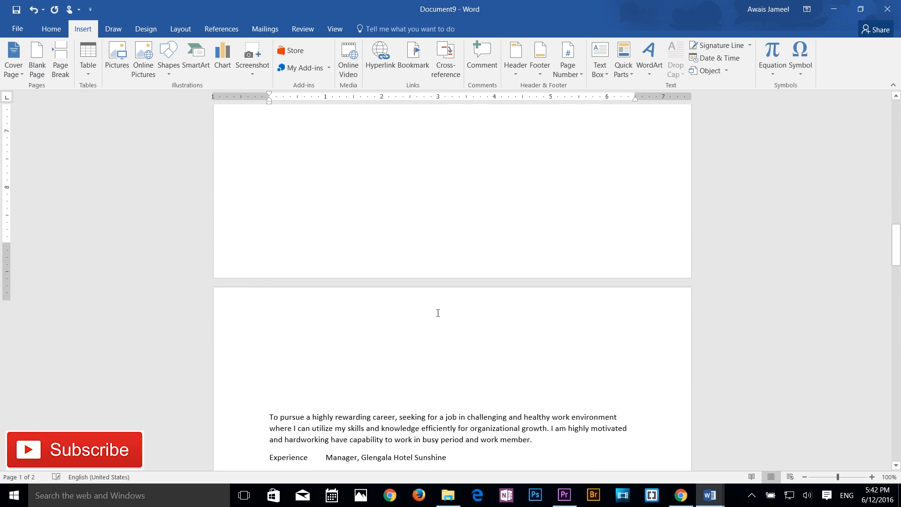
pyautogui.scroll(5, 319, 258)
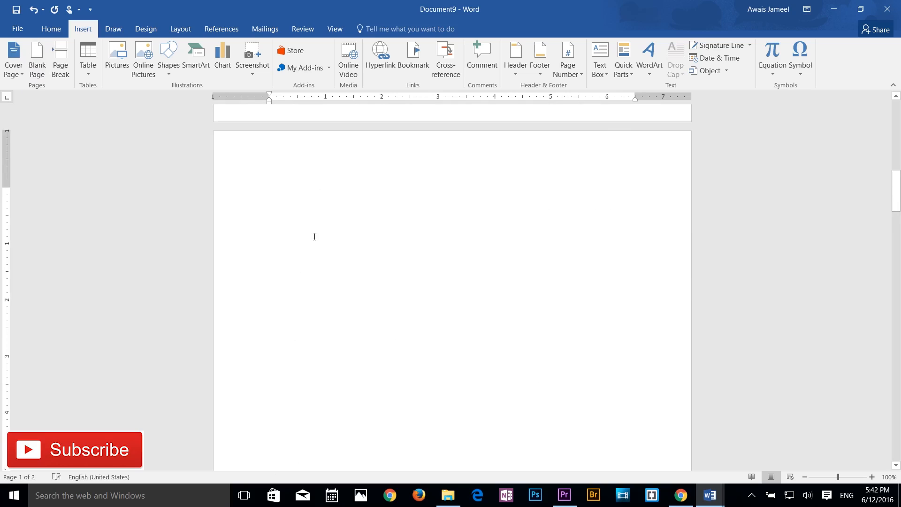
pyautogui.click(276, 177)
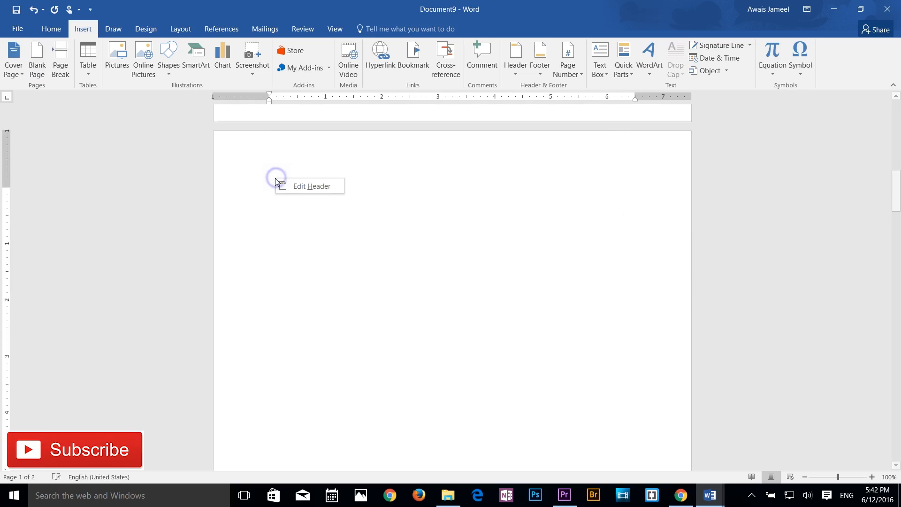
pyautogui.click(269, 209)
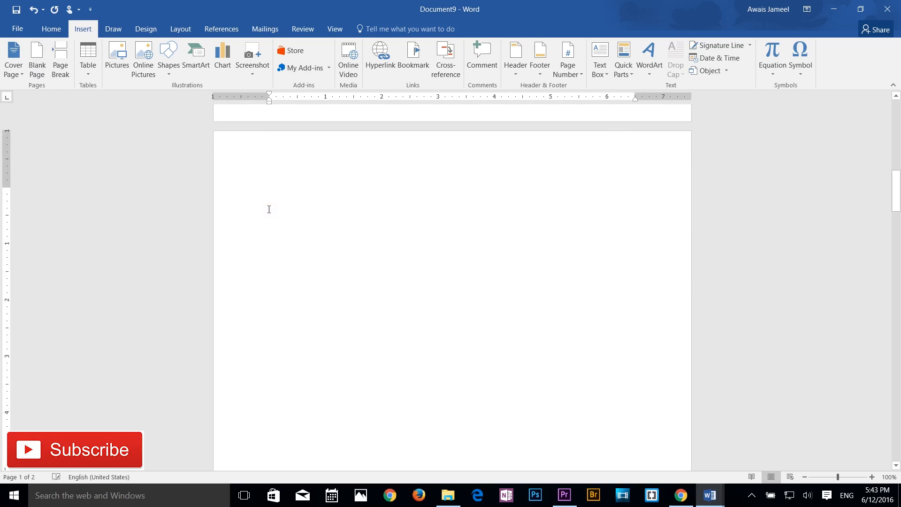
pyautogui.hotkey('ctrl', 'z')
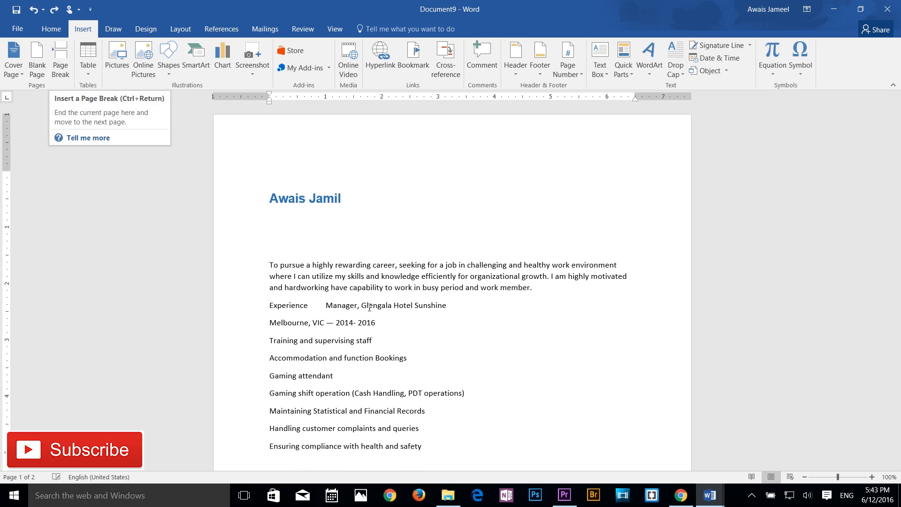
# Insert a page break on the empty line above "Shift Supervisor, McDonald's LTD (Footscray)"
pyautogui.scroll(-5, 277, 301)
pyautogui.click(276, 302)
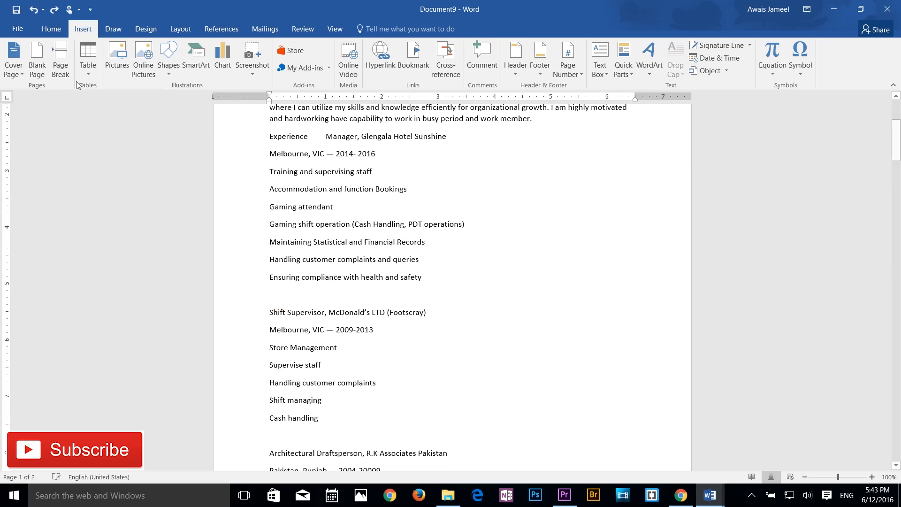
pyautogui.click(60, 62)
pyautogui.scroll(5, 402, 343)
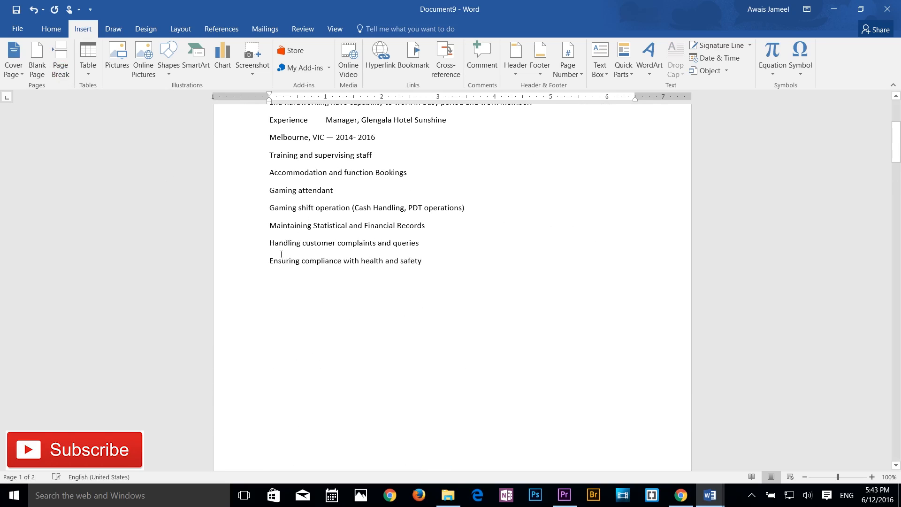
# Look through the document's pages after the page break insertion and undo the page break
pyautogui.scroll(-15, 315, 293)
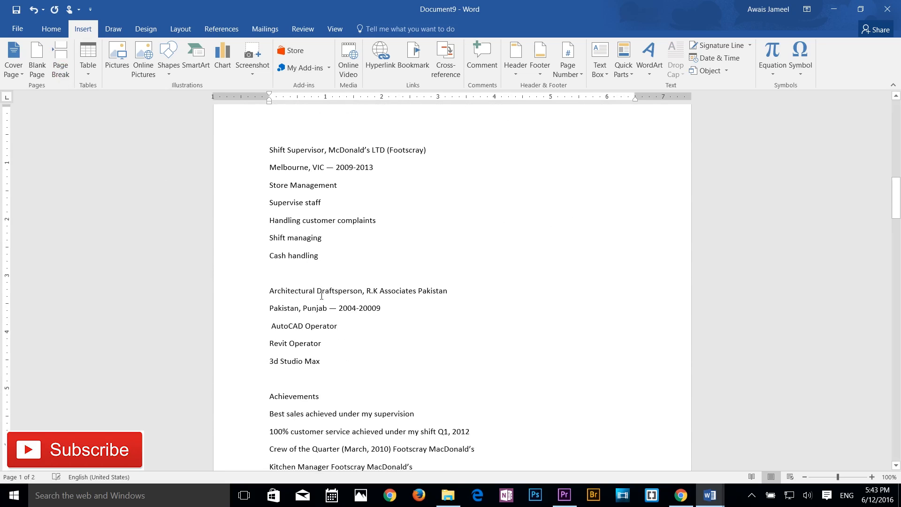
pyautogui.scroll(-11, 319, 298)
pyautogui.scroll(13, 326, 288)
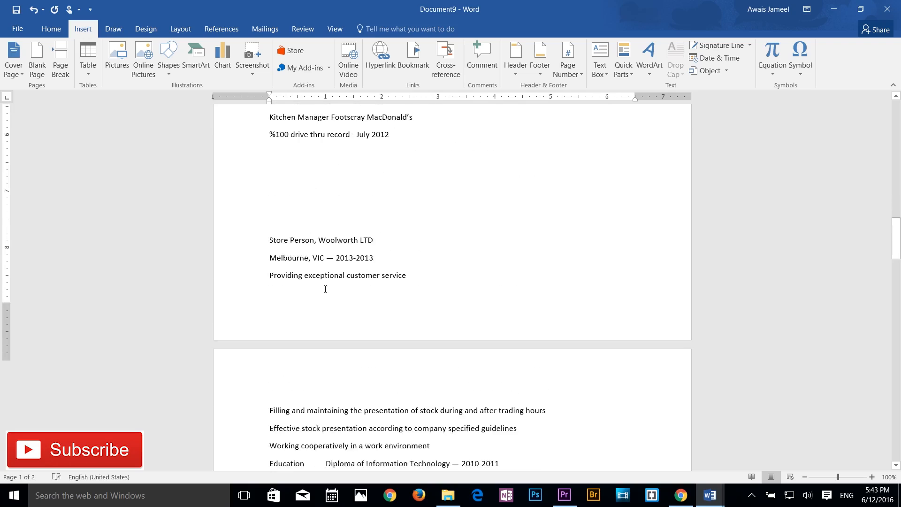
pyautogui.scroll(3, 327, 289)
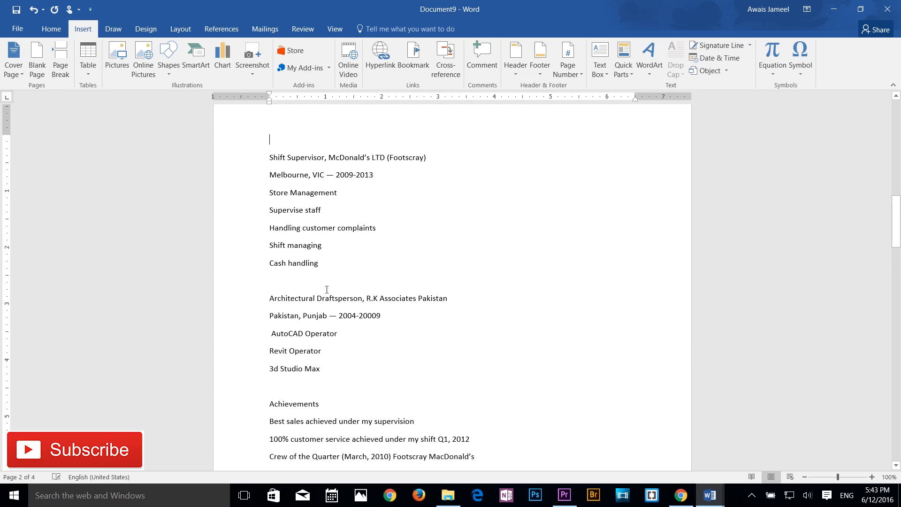
pyautogui.scroll(10, 327, 289)
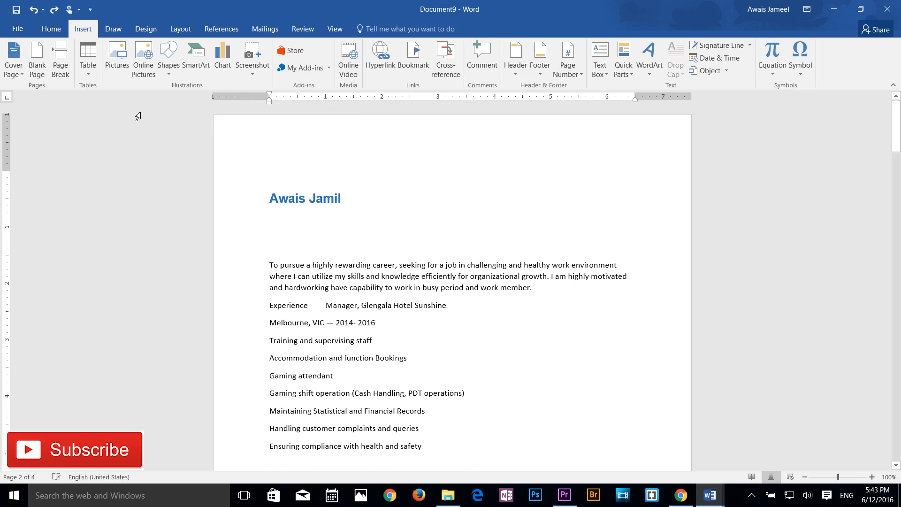
# Insert a table with two columns and one row on the empty line below "Ensuring compliance with health and safety"
pyautogui.click(87, 75)
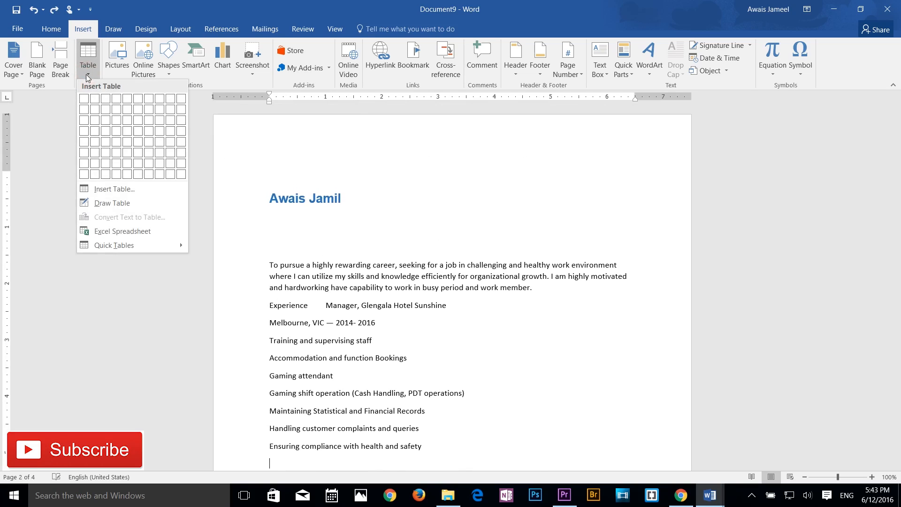
pyautogui.click(93, 101)
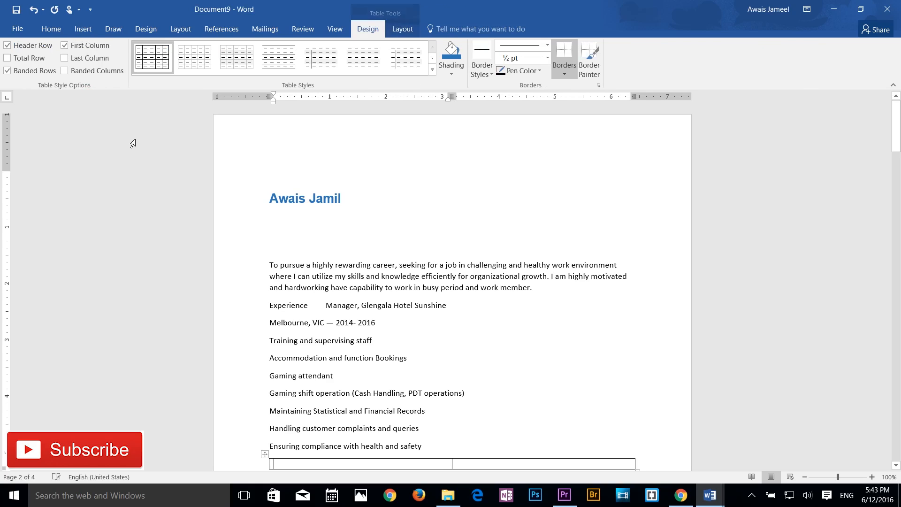
pyautogui.scroll(-5, 286, 293)
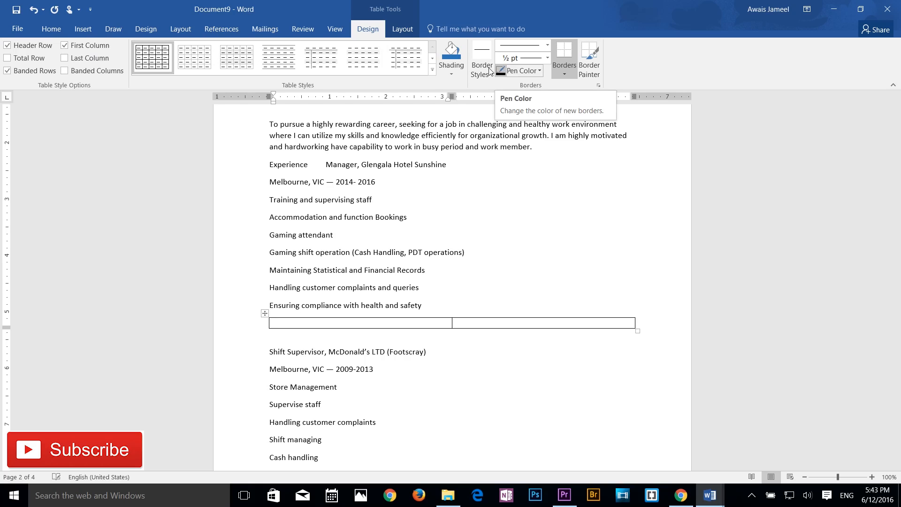
# Narrow the table's first column to about 1.12 inches by moving the divider between the two cells
pyautogui.moveTo(451, 324); pyautogui.dragTo(437, 324)
pyautogui.click(440, 324)
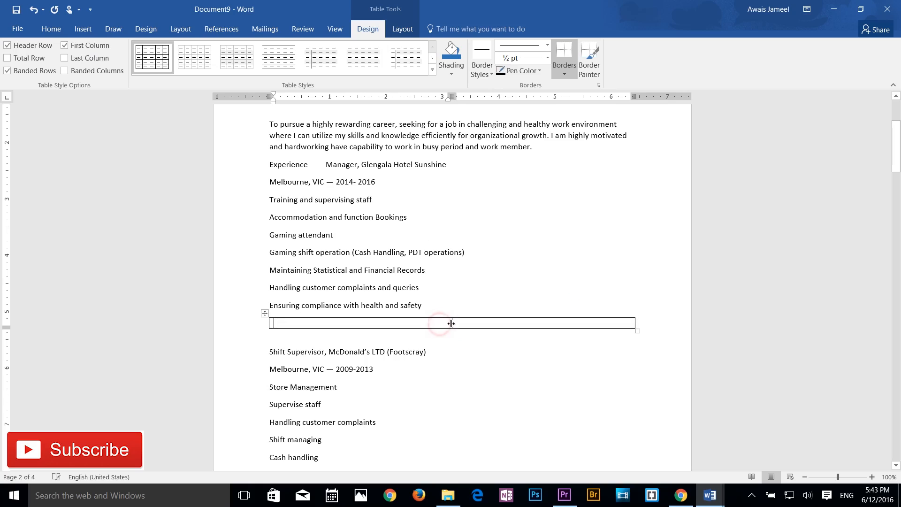
pyautogui.moveTo(443, 322); pyautogui.dragTo(332, 323)
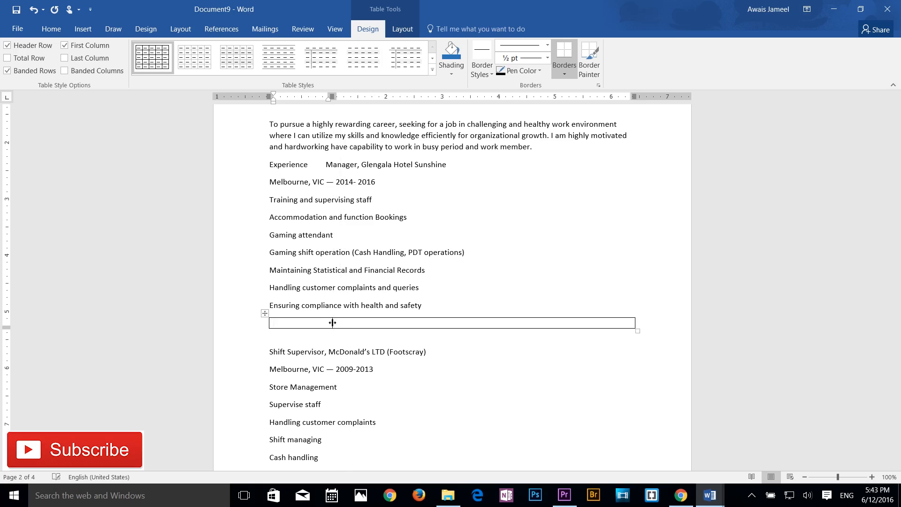
pyautogui.click(301, 323)
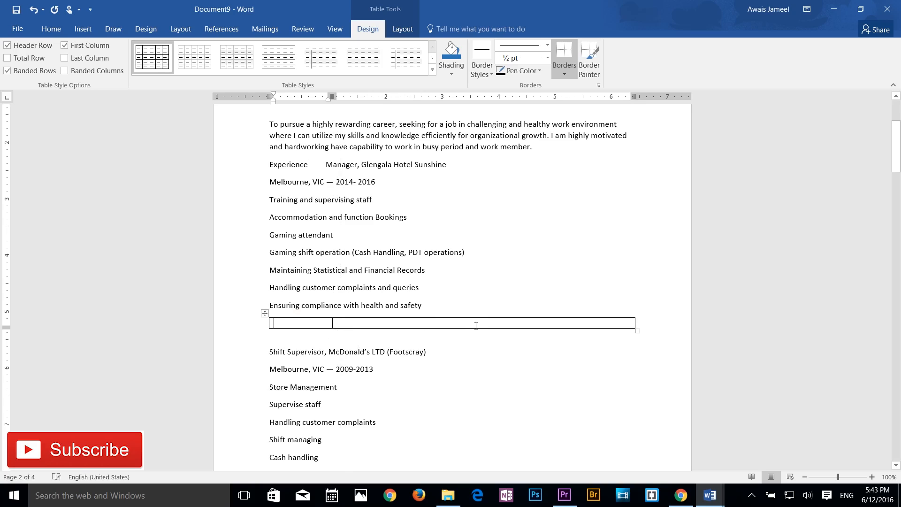
# Move the table between the name heading and the objective paragraph, and enter "Objective" in its first cell
pyautogui.scroll(4, 475, 326)
pyautogui.scroll(-3, 469, 328)
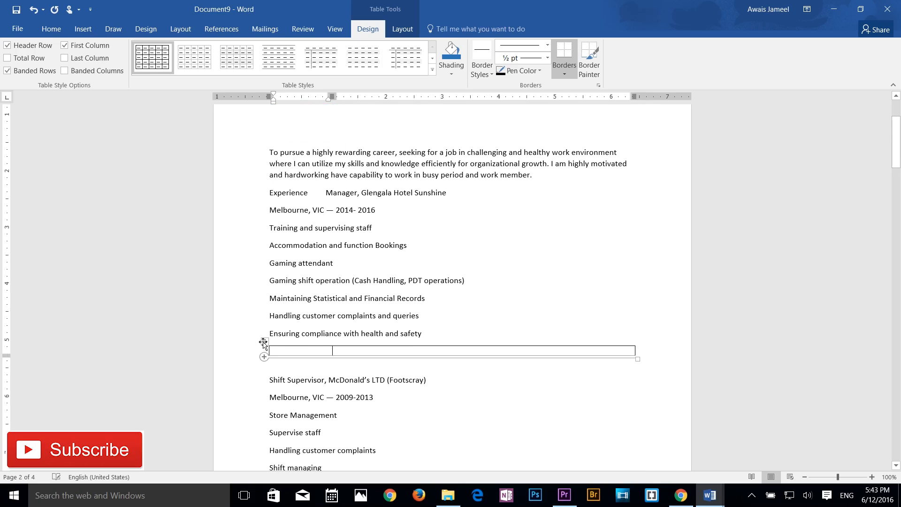
pyautogui.moveTo(265, 344); pyautogui.dragTo(265, 131)
pyautogui.scroll(2, 382, 230)
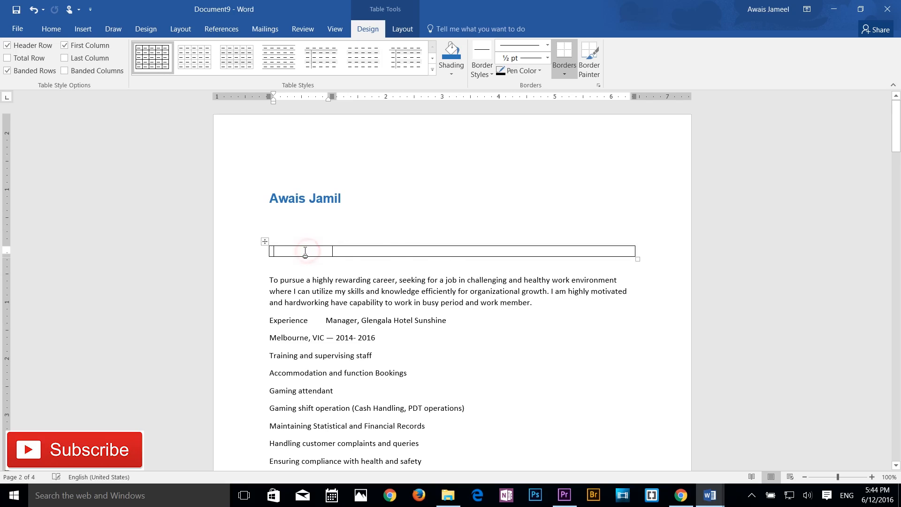
pyautogui.write('Objective')
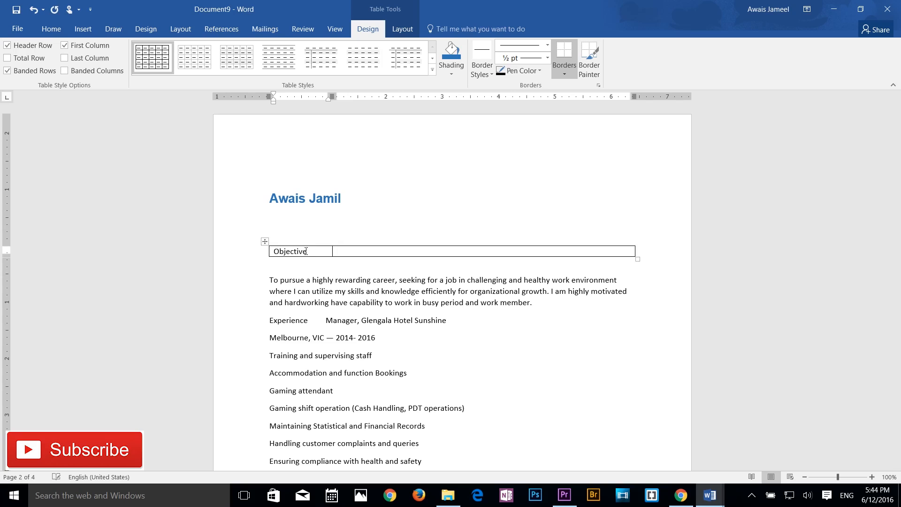
# Check the layout of the other resume document, and move the objective paragraph into the table's second cell, keeping source formatting
pyautogui.moveTo(710, 495)
pyautogui.click(678, 455)
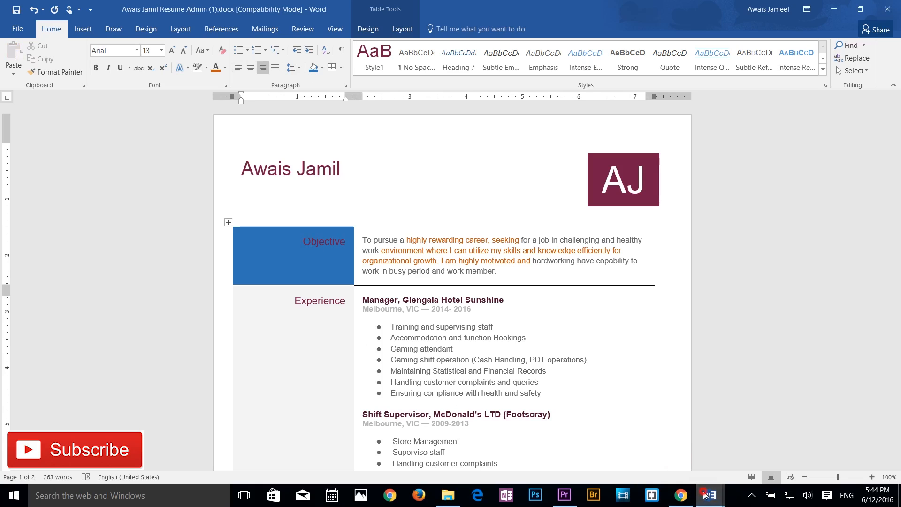
pyautogui.moveTo(710, 495)
pyautogui.click(761, 461)
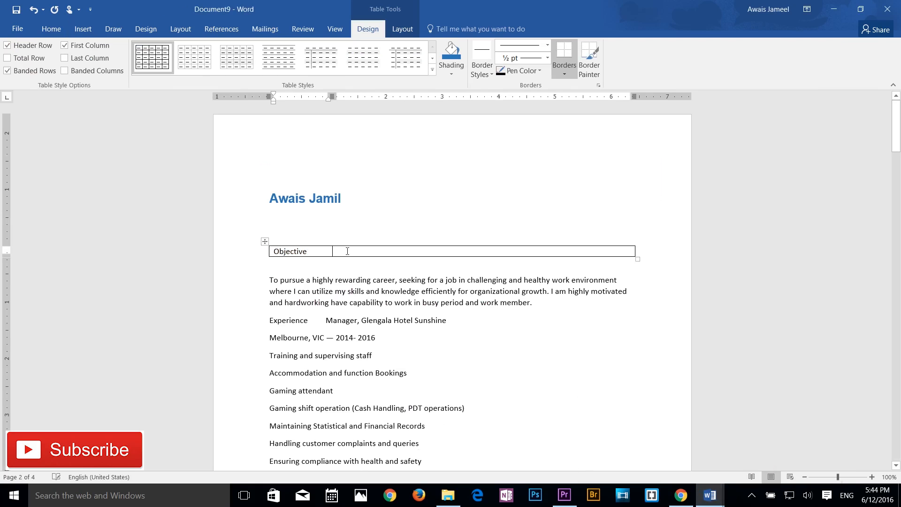
pyautogui.moveTo(268, 280); pyautogui.dragTo(580, 306)
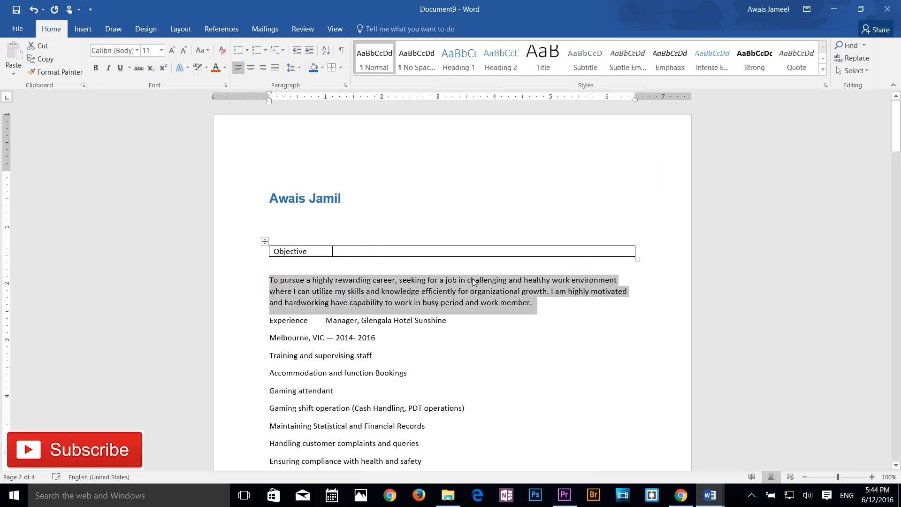
pyautogui.click(39, 45)
pyautogui.click(344, 250)
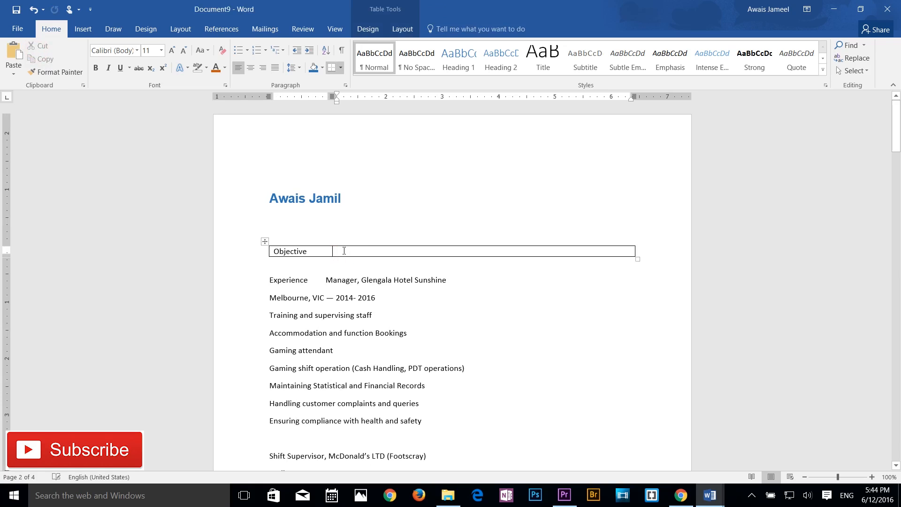
pyautogui.rightClick(346, 251)
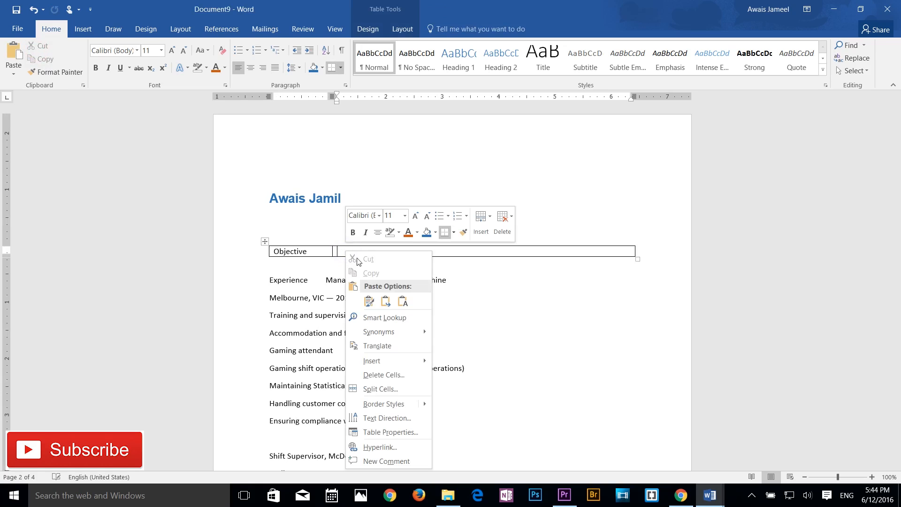
pyautogui.click(370, 302)
pyautogui.click(473, 347)
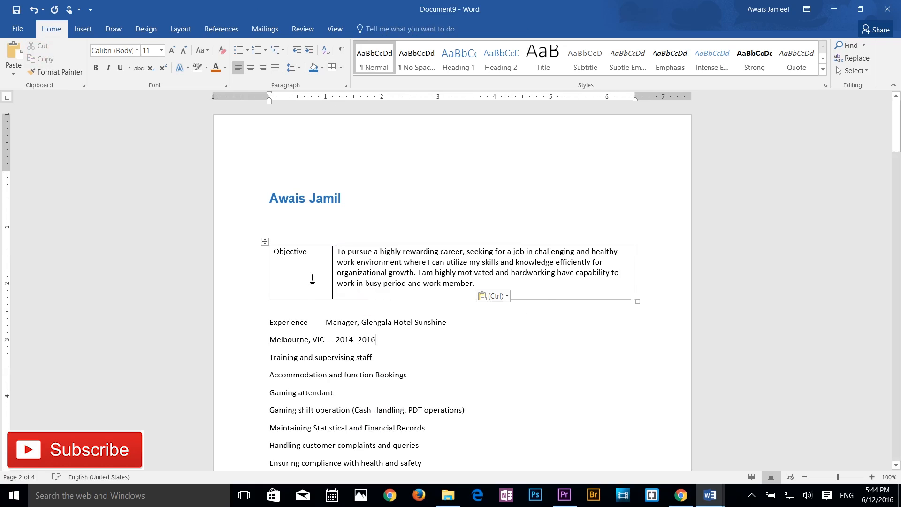
# Add a row to the table below the Objective row
pyautogui.click(304, 300)
pyautogui.click(265, 241)
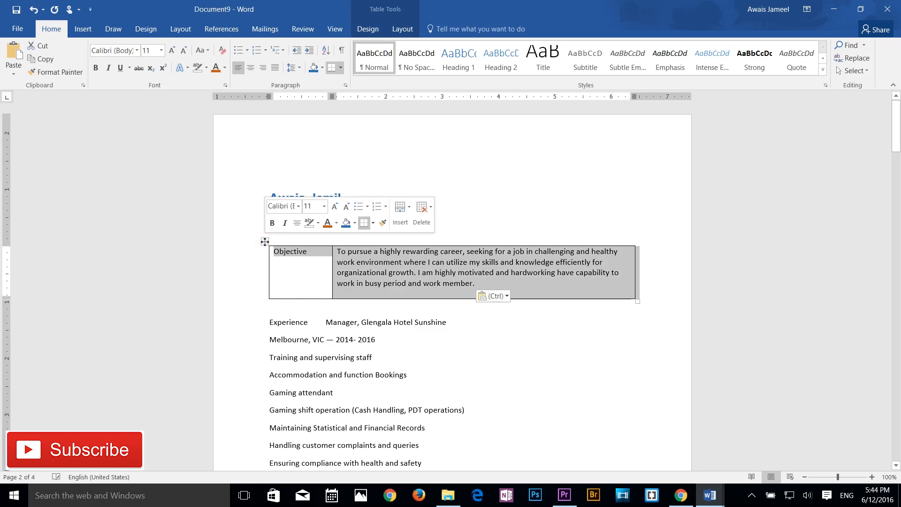
pyautogui.click(412, 30)
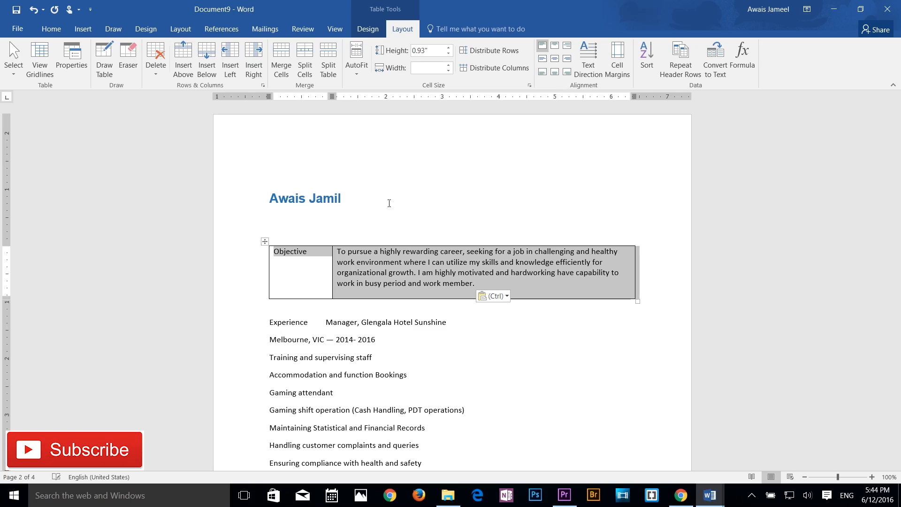
pyautogui.click(297, 277)
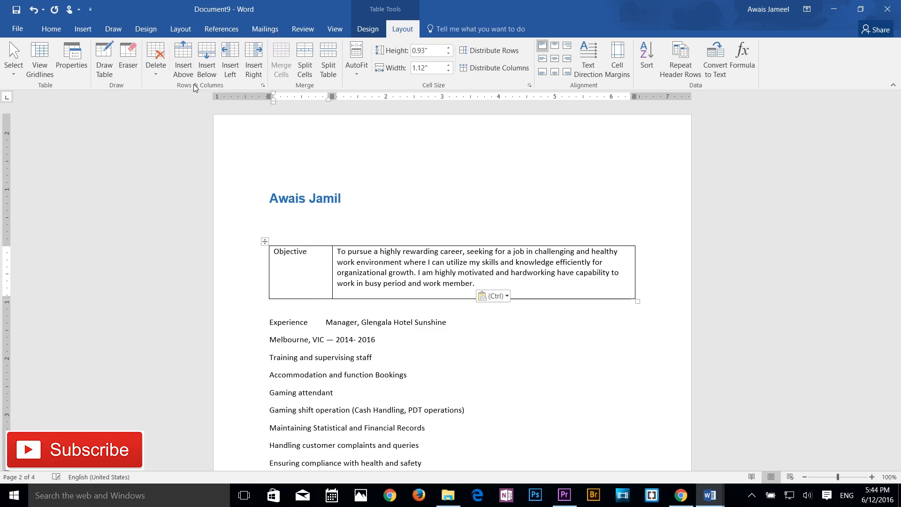
pyautogui.click(209, 75)
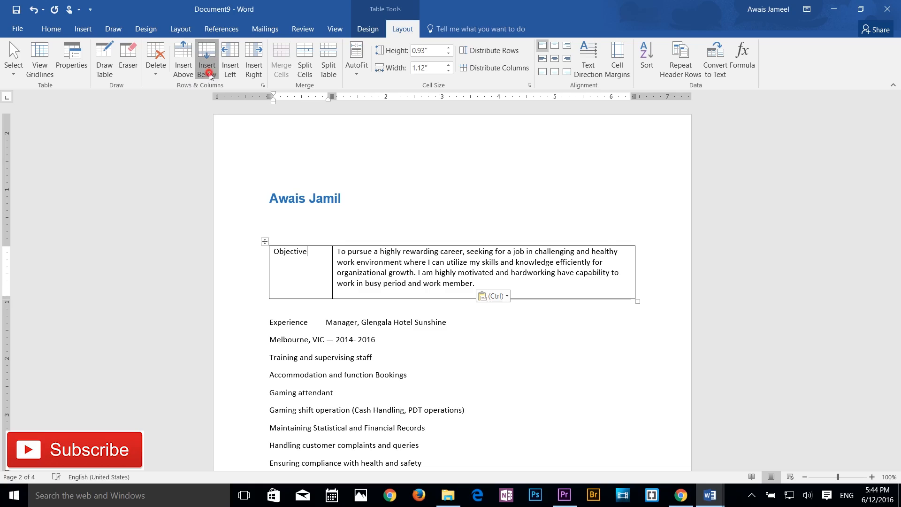
pyautogui.click(315, 305)
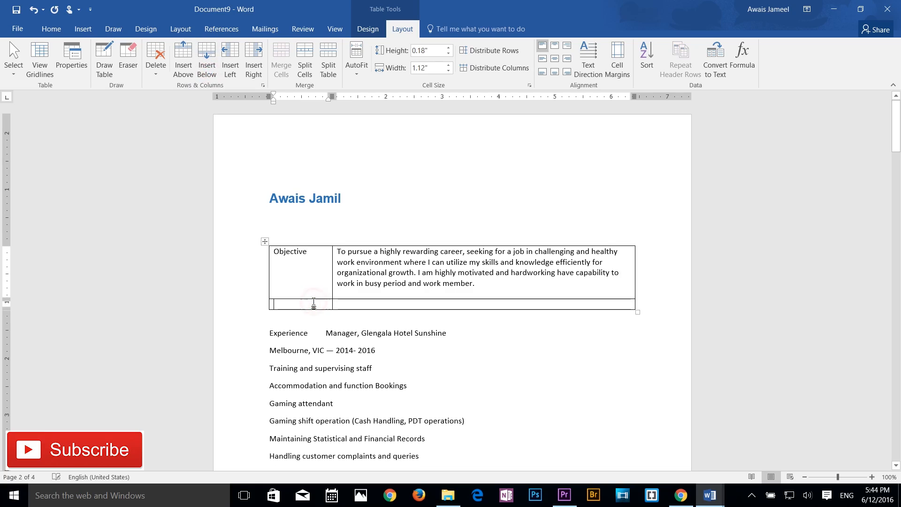
# Move the word "Experience" from the text below into the first cell of the new row, keeping source formatting
pyautogui.moveTo(310, 334); pyautogui.dragTo(275, 334)
pyautogui.rightClick(277, 335)
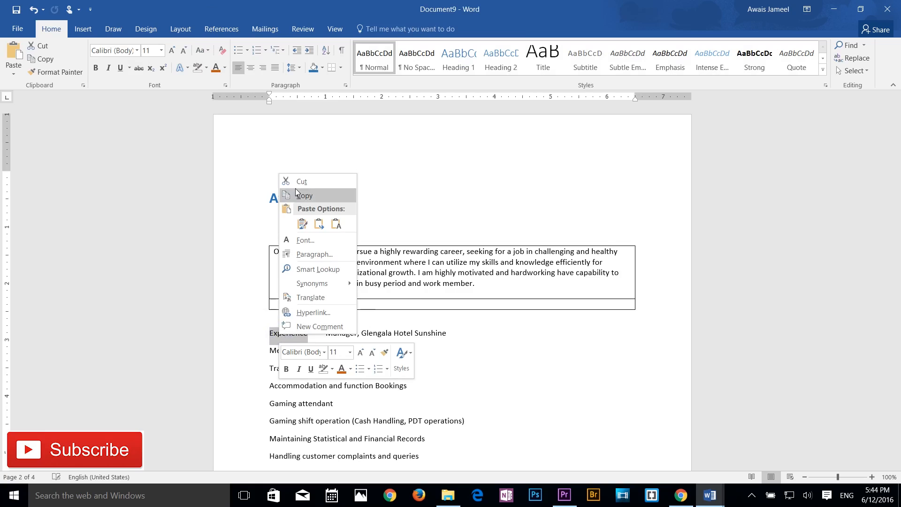
pyautogui.click(299, 182)
pyautogui.click(294, 302)
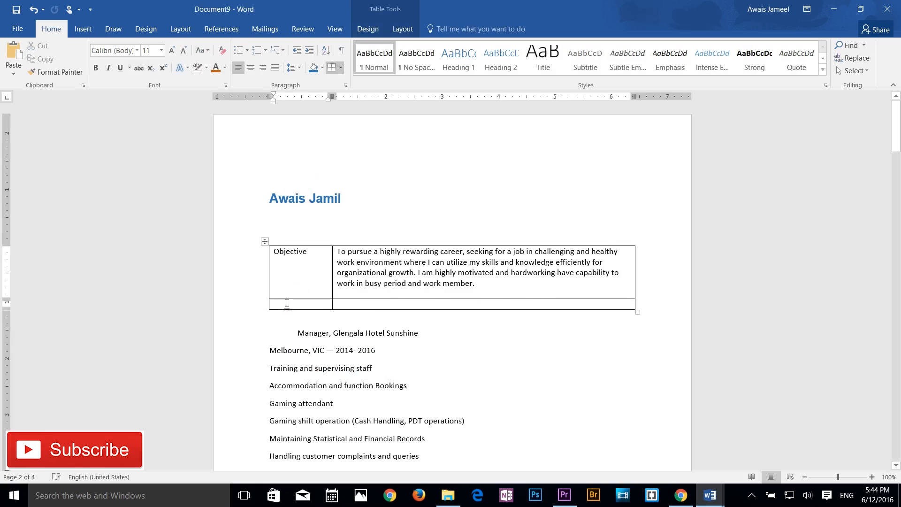
pyautogui.rightClick(287, 305)
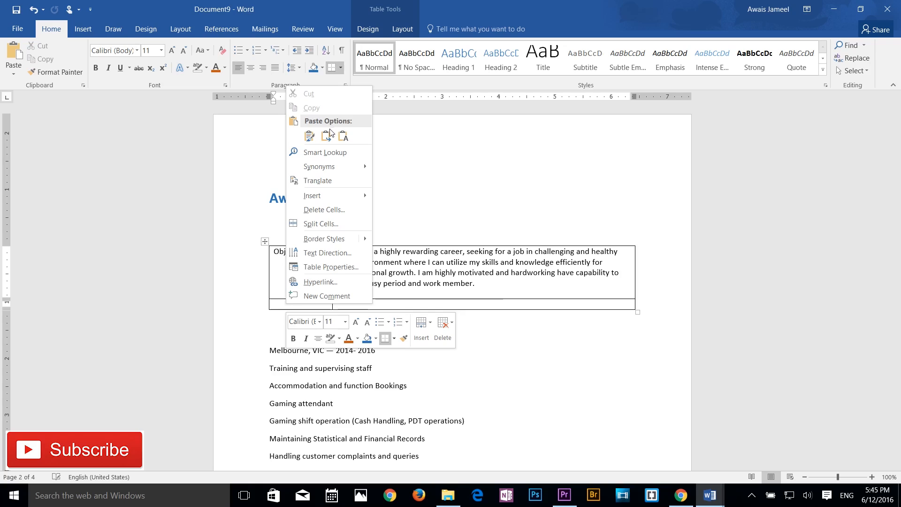
pyautogui.click(309, 136)
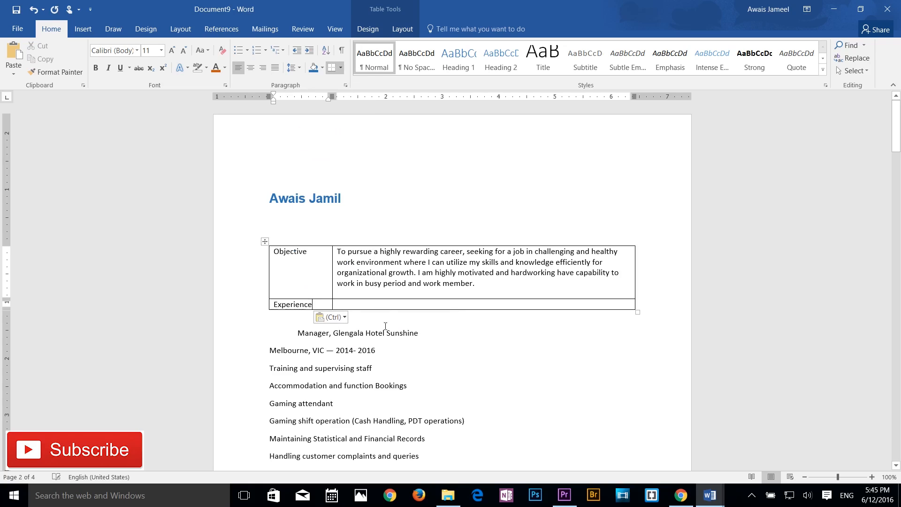
# Move the lines from "Manager, Glengala Hotel Sunshine" through "Ensuring compliance with health and safety" into the cell beside Experience, merging formatting
pyautogui.click(460, 305)
pyautogui.moveTo(298, 334)
pyautogui.mouseDown()
pyautogui.moveTo(351, 374)
pyautogui.moveTo(423, 465)
pyautogui.moveTo(451, 451)
pyautogui.moveTo(461, 418)
pyautogui.mouseUp()
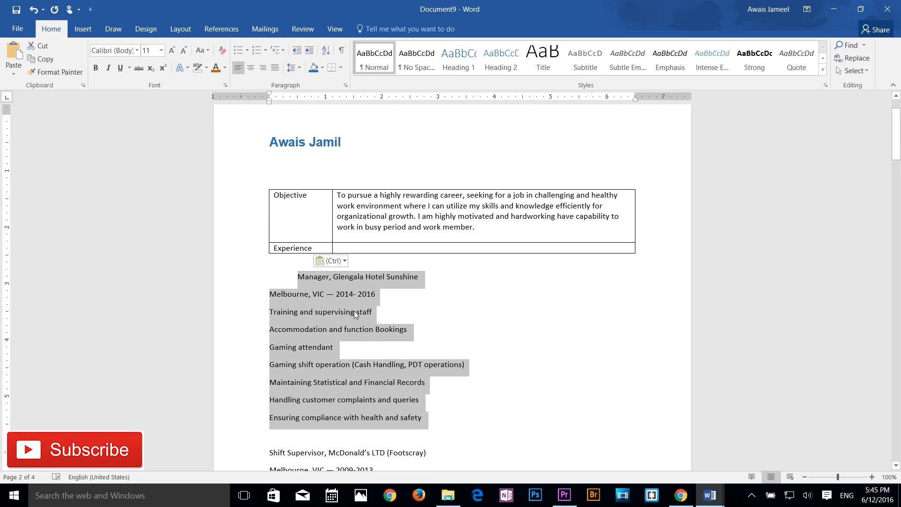
pyautogui.rightClick(336, 298)
pyautogui.click(345, 302)
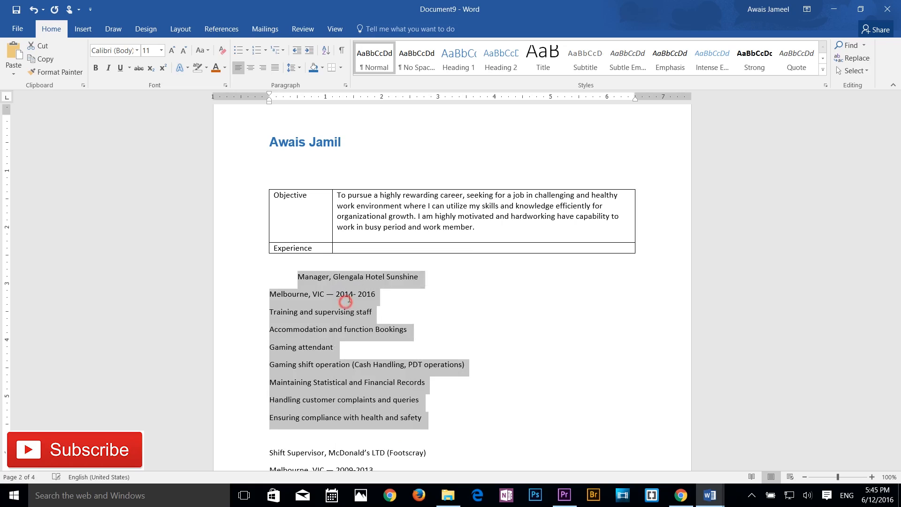
pyautogui.click(367, 249)
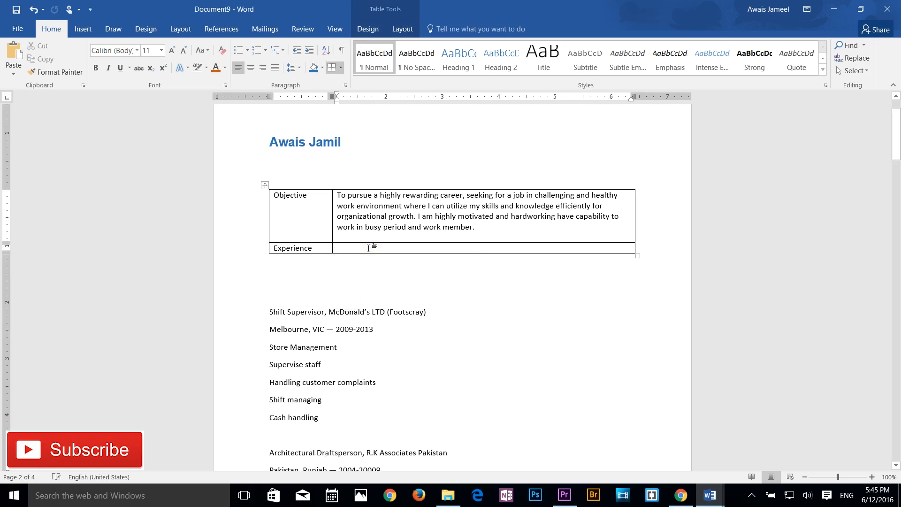
pyautogui.rightClick(369, 248)
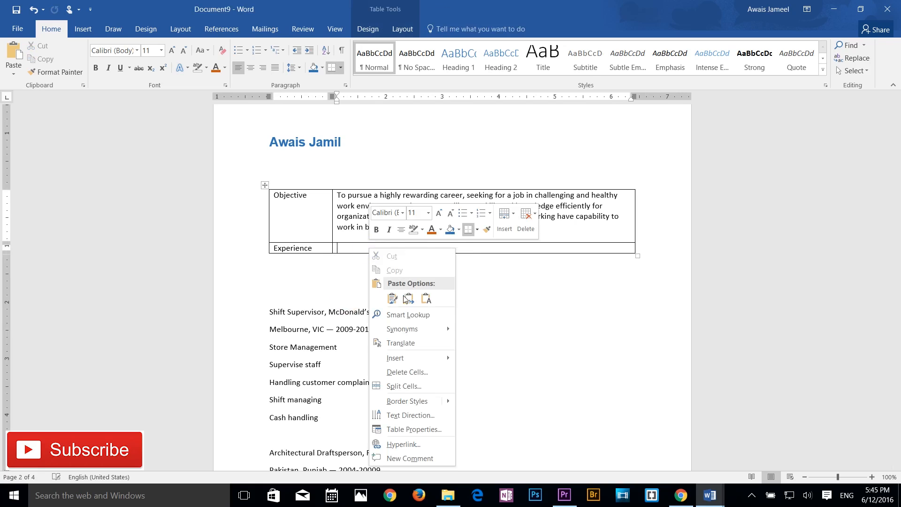
pyautogui.click(408, 299)
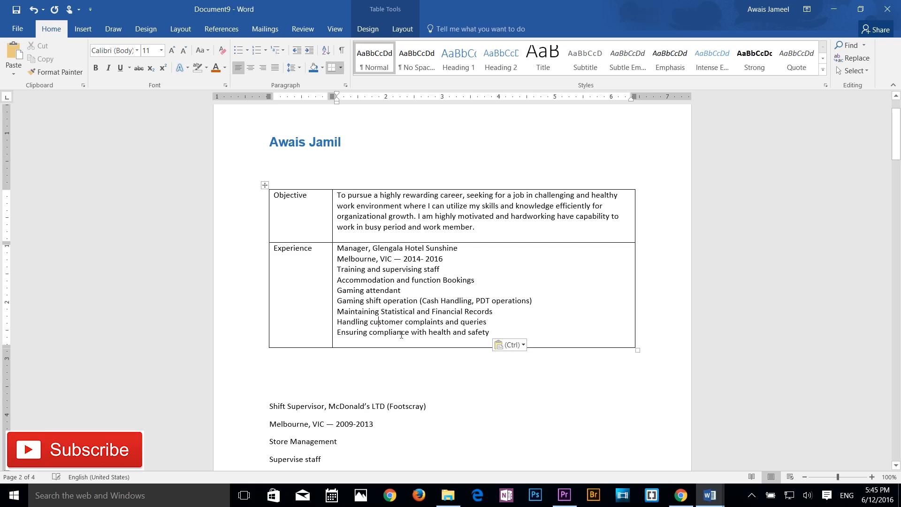
# Move the lines from "Shift Supervisor, McDonald's LTD (Footscray)" through "Revit Operator" to a new line in the Experience details cell, keeping source formatting
pyautogui.scroll(-1, 373, 234)
pyautogui.scroll(-4, 377, 373)
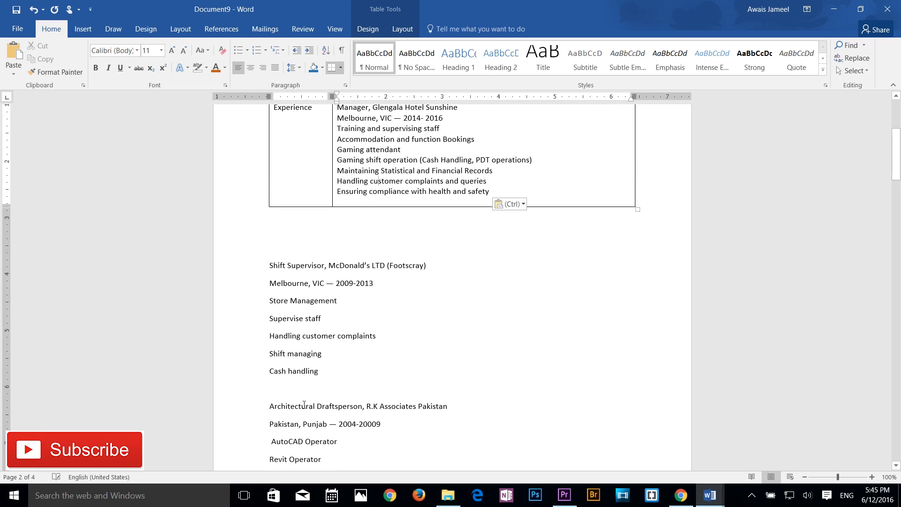
pyautogui.scroll(-3, 312, 358)
pyautogui.moveTo(269, 183); pyautogui.dragTo(376, 382)
pyautogui.rightClick(327, 339)
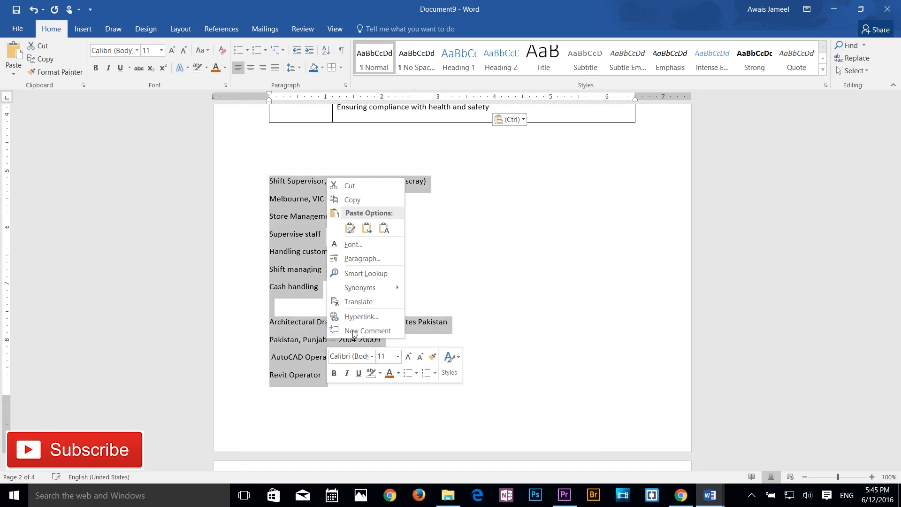
pyautogui.click(356, 183)
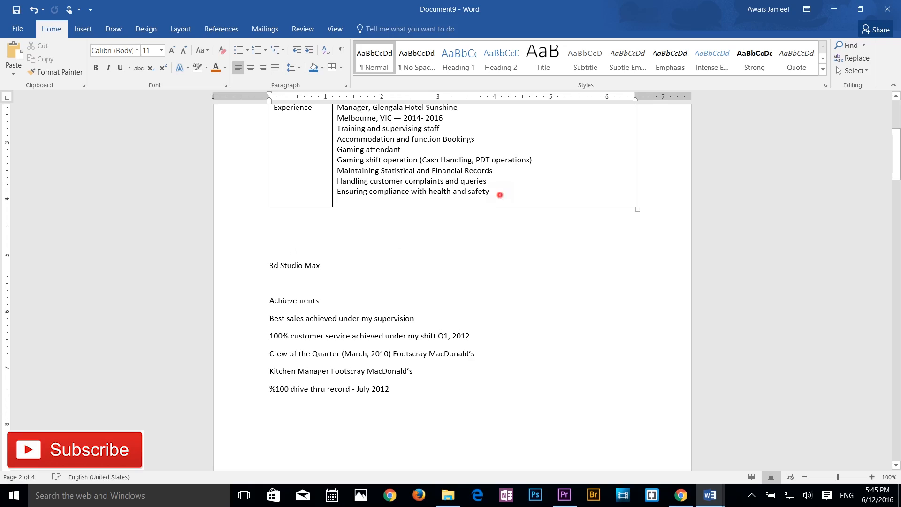
pyautogui.click(501, 192)
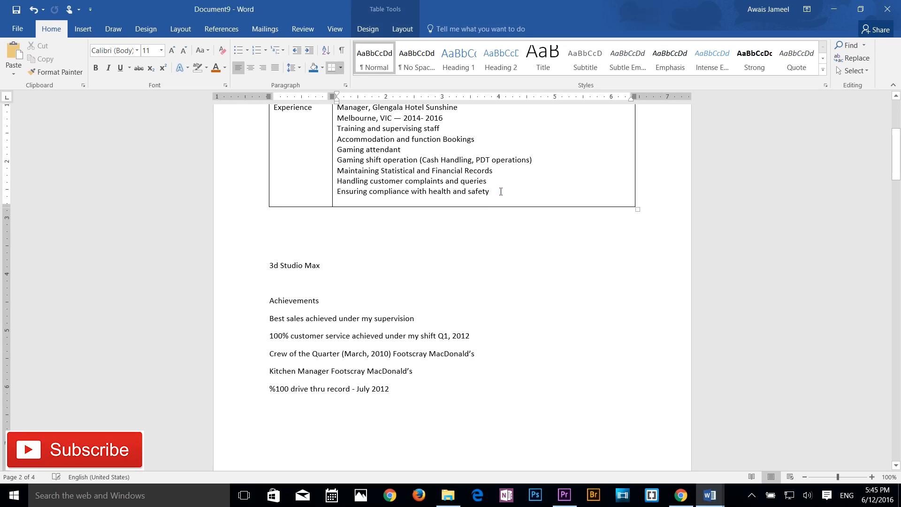
pyautogui.press('Return')
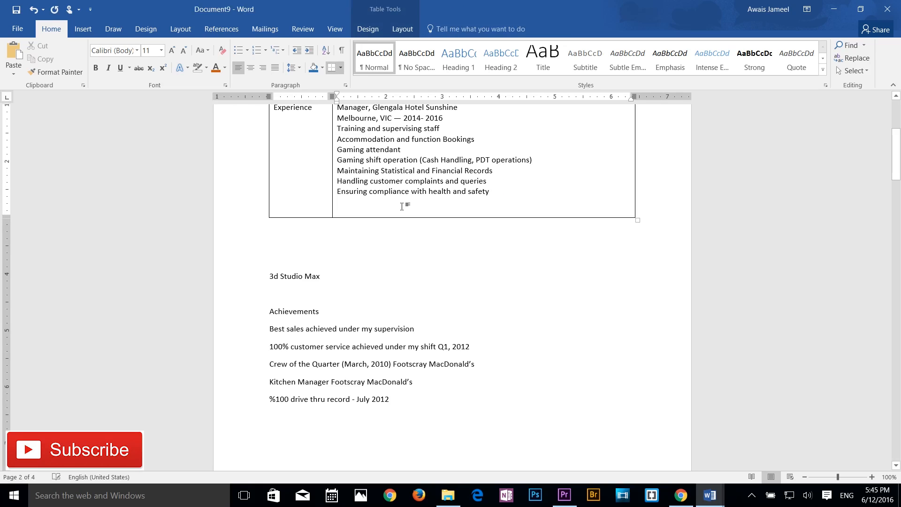
pyautogui.click(14, 70)
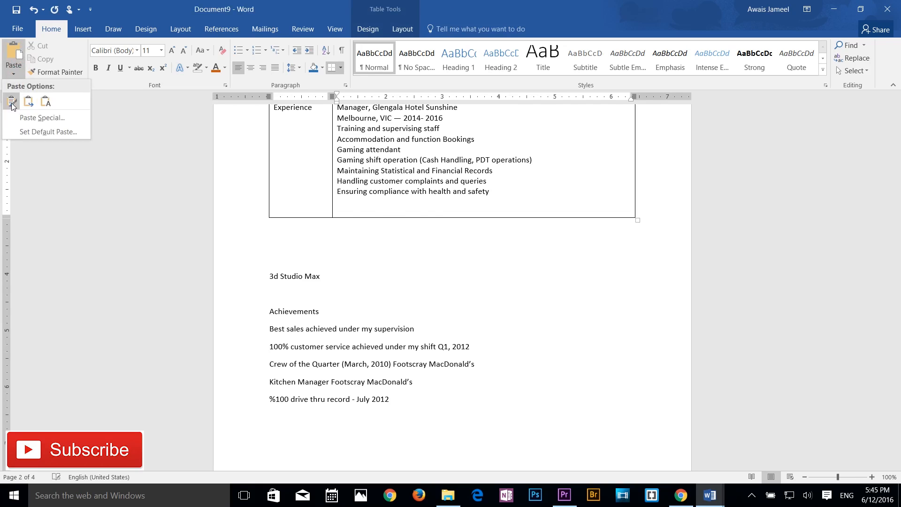
pyautogui.click(11, 100)
# Move "3d Studio Max" onto a new line after "Revit Operator" in the table cell, keeping source formatting
pyautogui.scroll(-3, 487, 308)
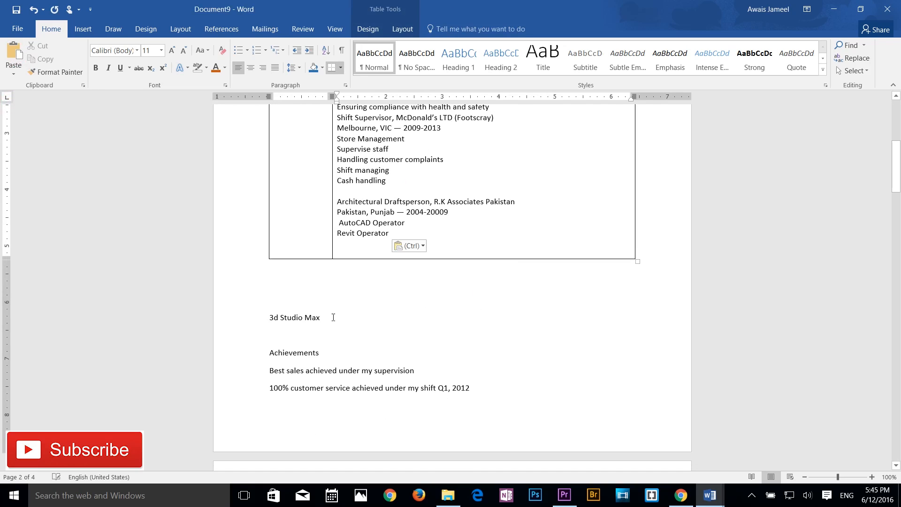
pyautogui.moveTo(326, 318); pyautogui.dragTo(285, 318)
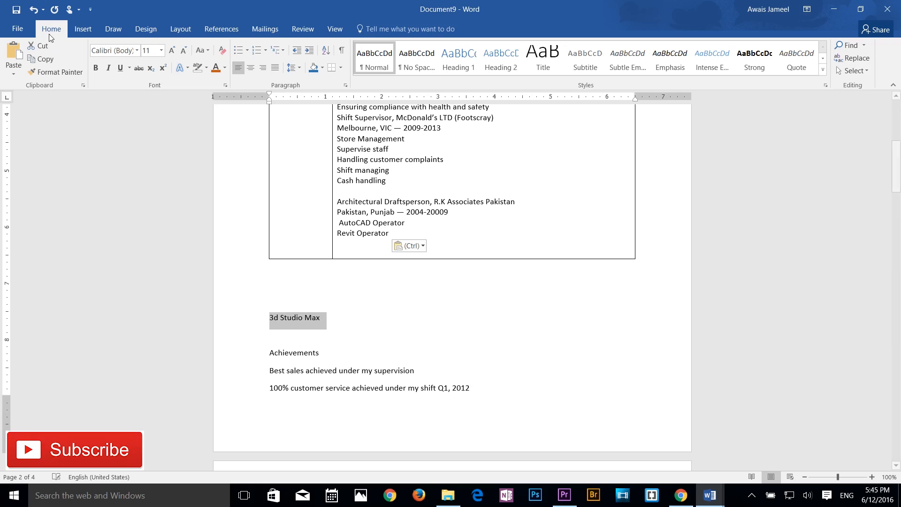
pyautogui.click(39, 45)
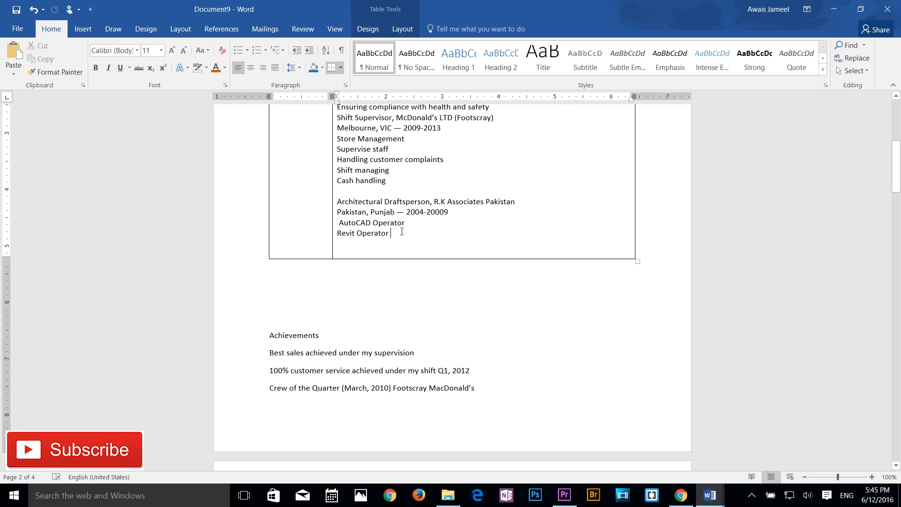
pyautogui.press('Return')
pyautogui.rightClick(356, 248)
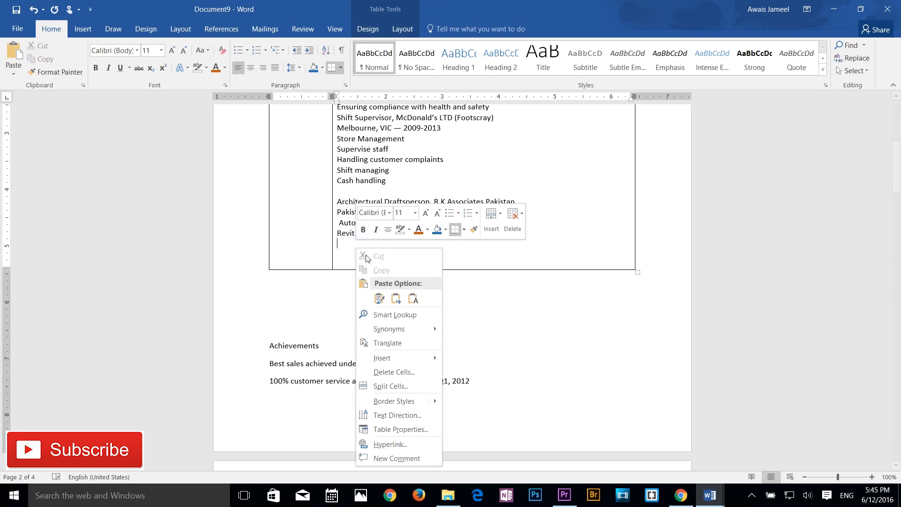
pyautogui.click(381, 294)
# Insert a new table row below the Experience row
pyautogui.scroll(6, 491, 253)
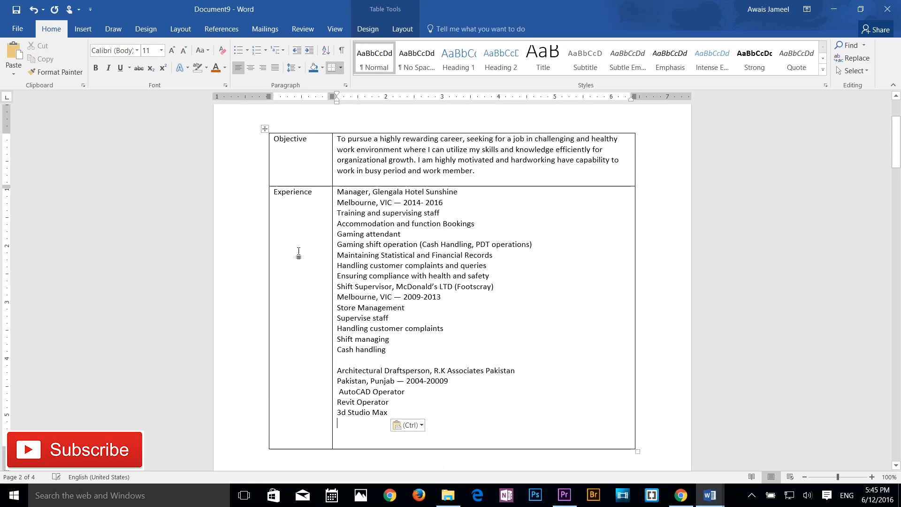
pyautogui.scroll(-11, 298, 253)
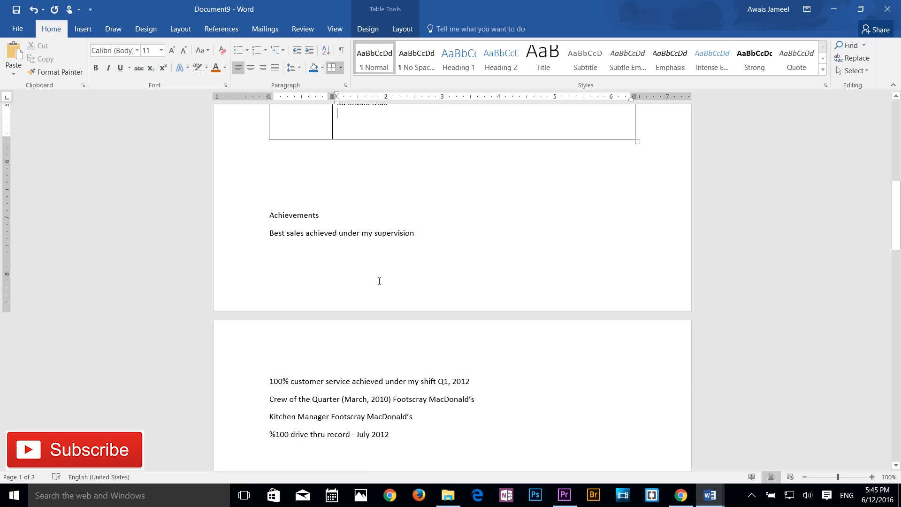
pyautogui.scroll(3, 275, 328)
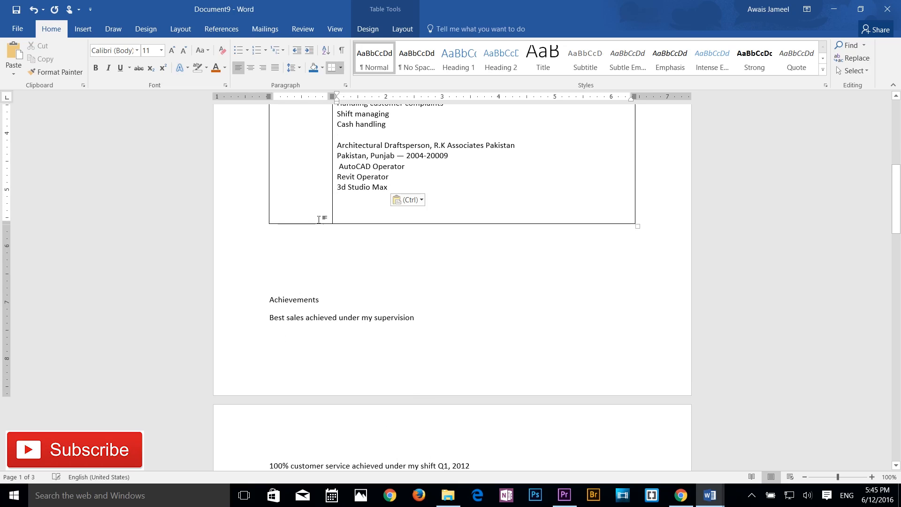
pyautogui.scroll(5, 314, 221)
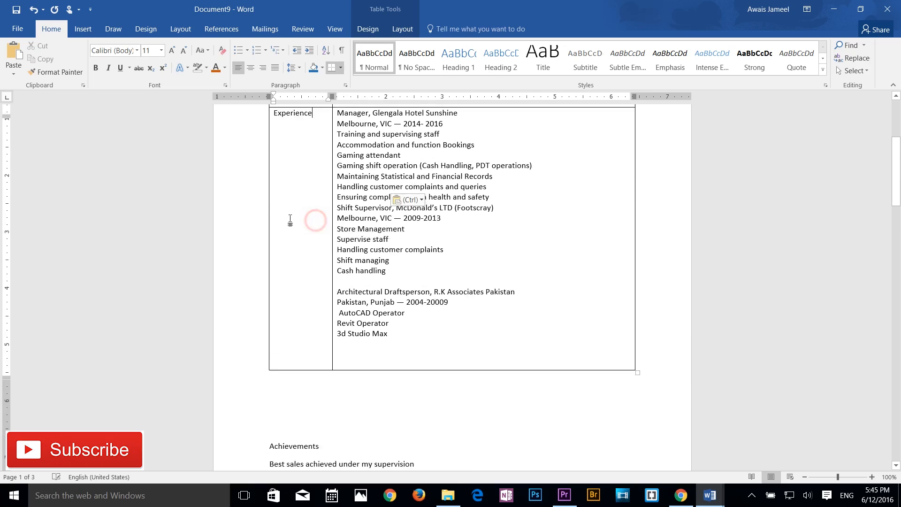
pyautogui.click(268, 236)
pyautogui.click(403, 29)
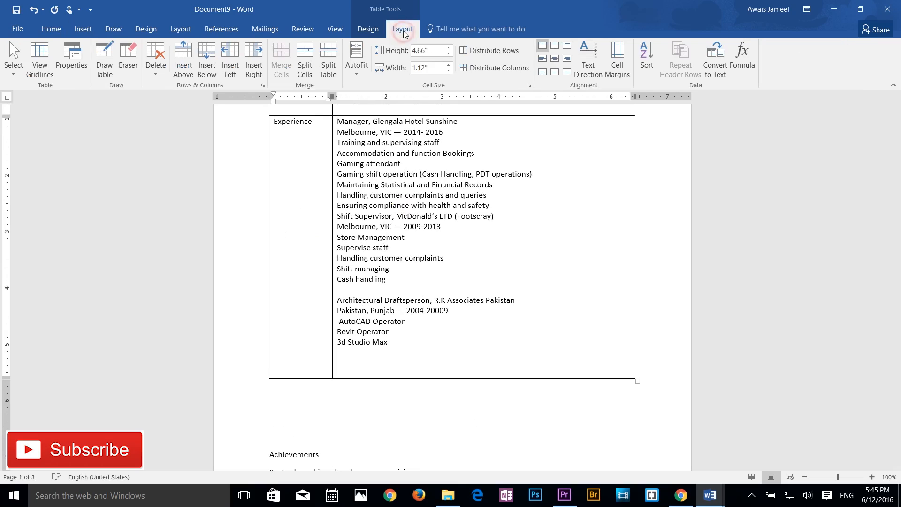
pyautogui.click(207, 66)
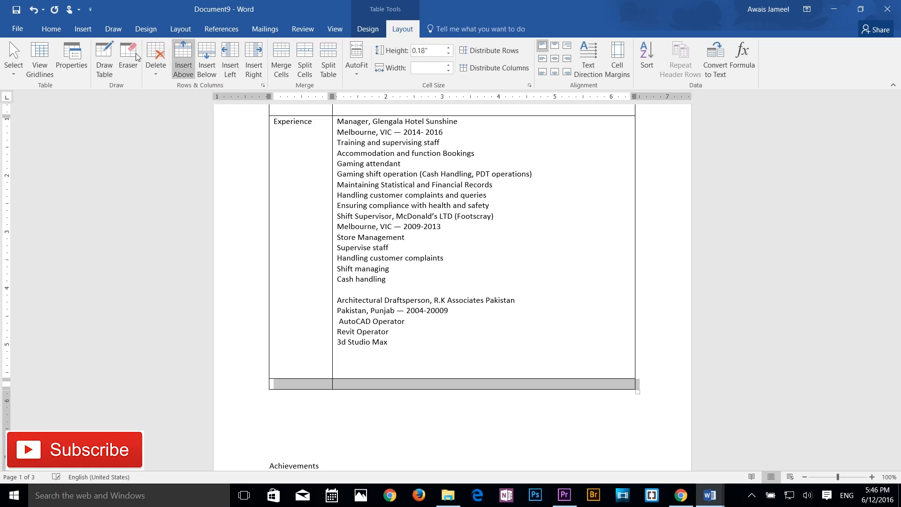
# Select the Experience cell using the table selection options, and extend the selection to the table's entire first column
pyautogui.click(14, 68)
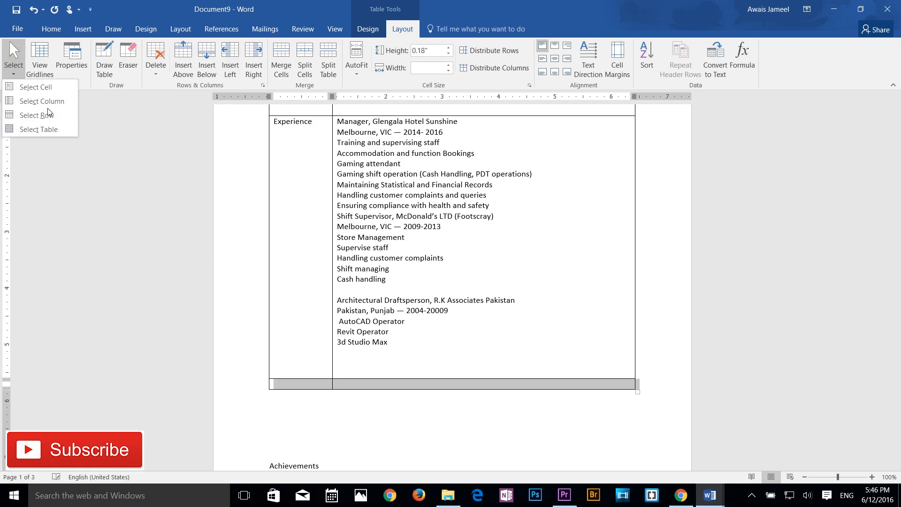
pyautogui.click(42, 88)
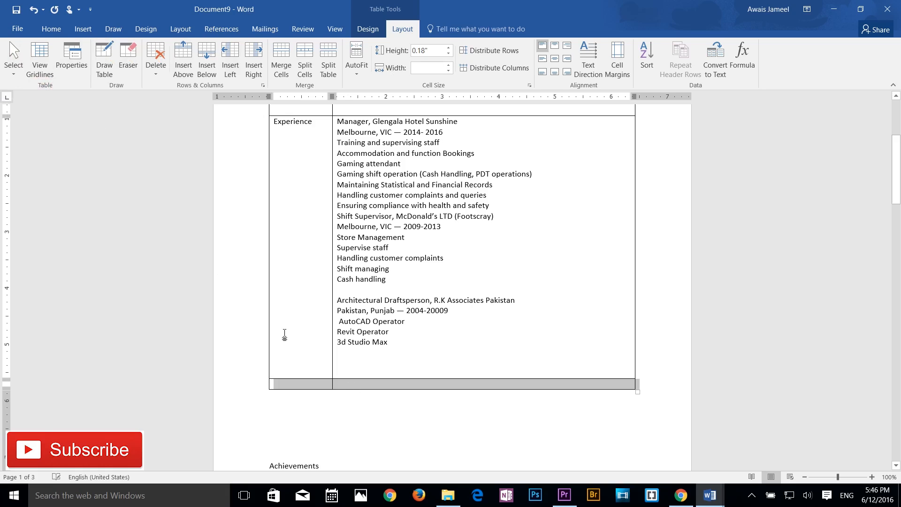
pyautogui.click(291, 306)
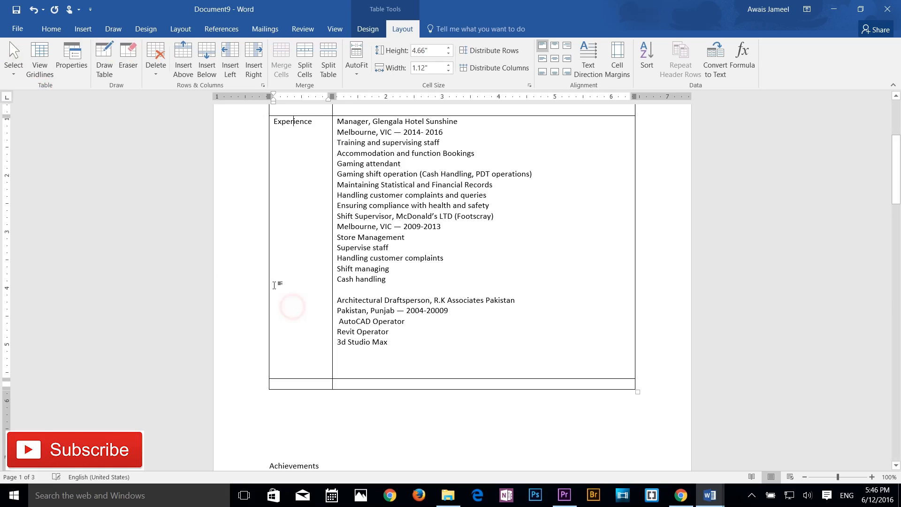
pyautogui.click(13, 68)
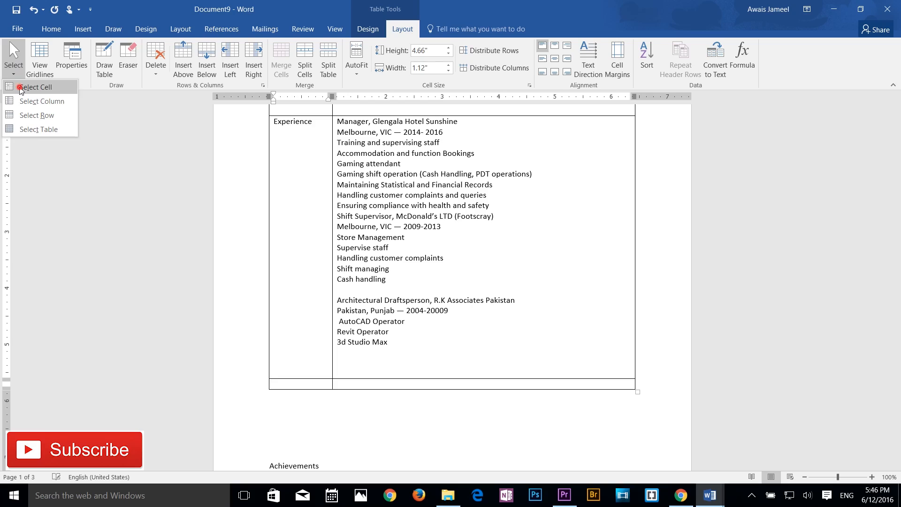
pyautogui.click(21, 87)
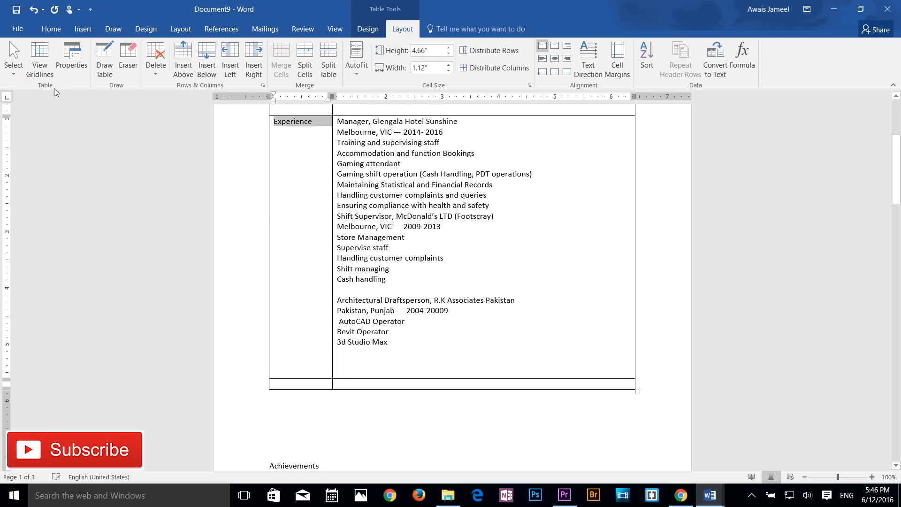
pyautogui.click(10, 41)
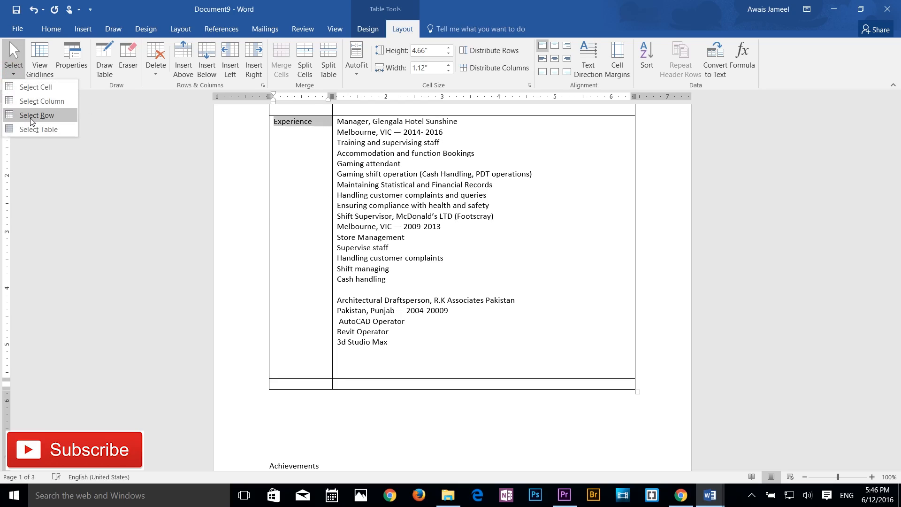
pyautogui.click(42, 101)
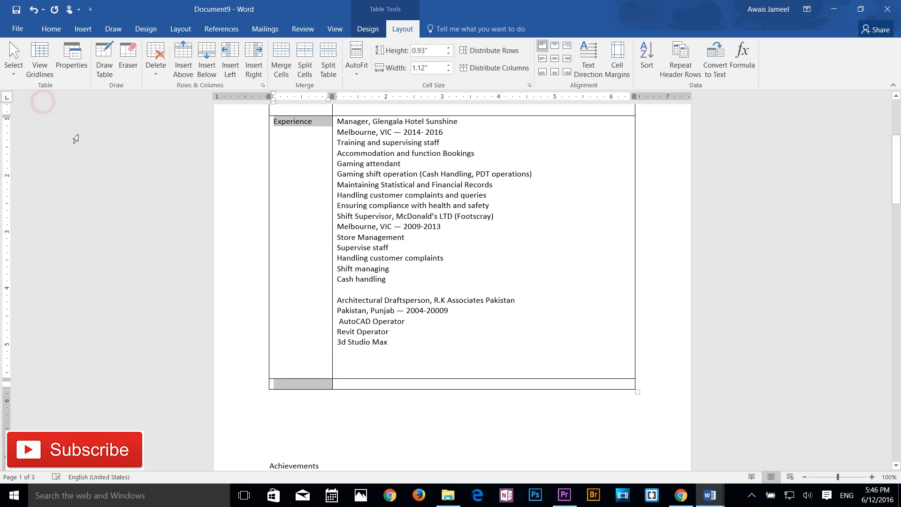
pyautogui.scroll(5, 306, 282)
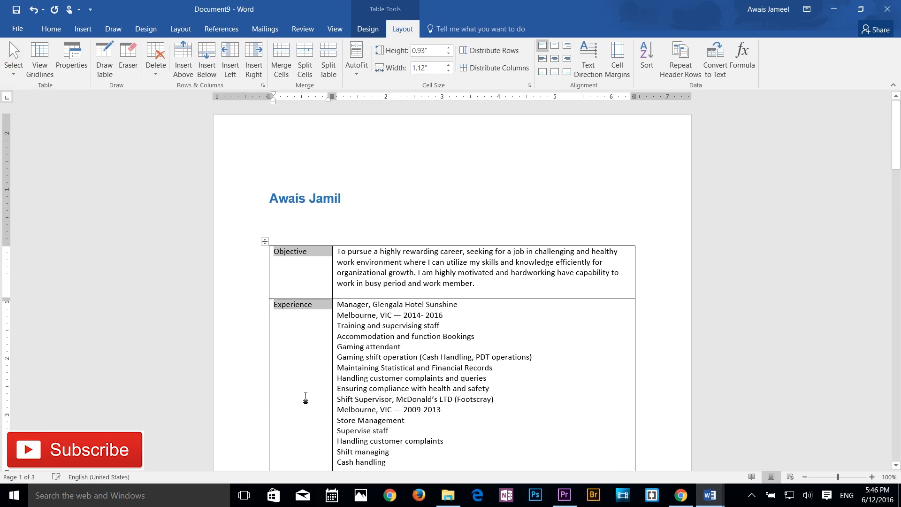
pyautogui.scroll(-4, 310, 329)
pyautogui.scroll(2, 310, 221)
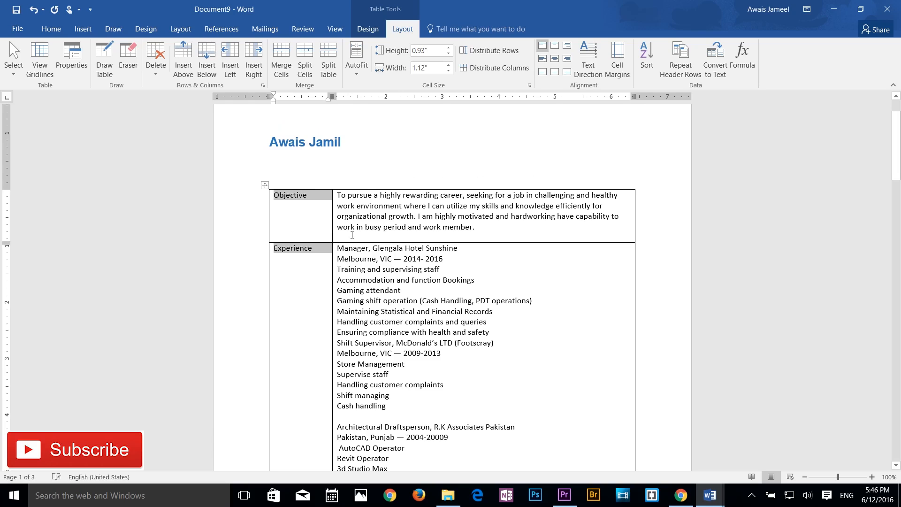
# Turn on the table gridlines and turn them off again
pyautogui.click(49, 76)
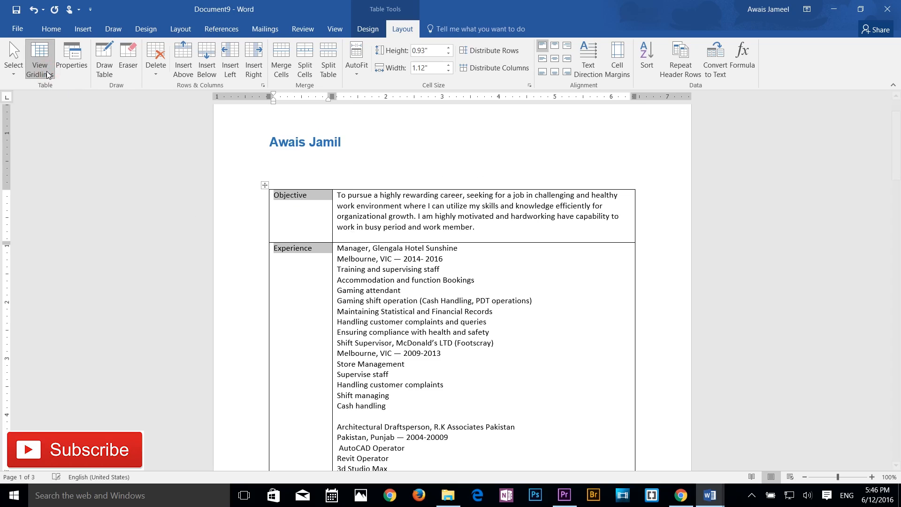
pyautogui.scroll(-3, 479, 360)
pyautogui.scroll(3, 310, 253)
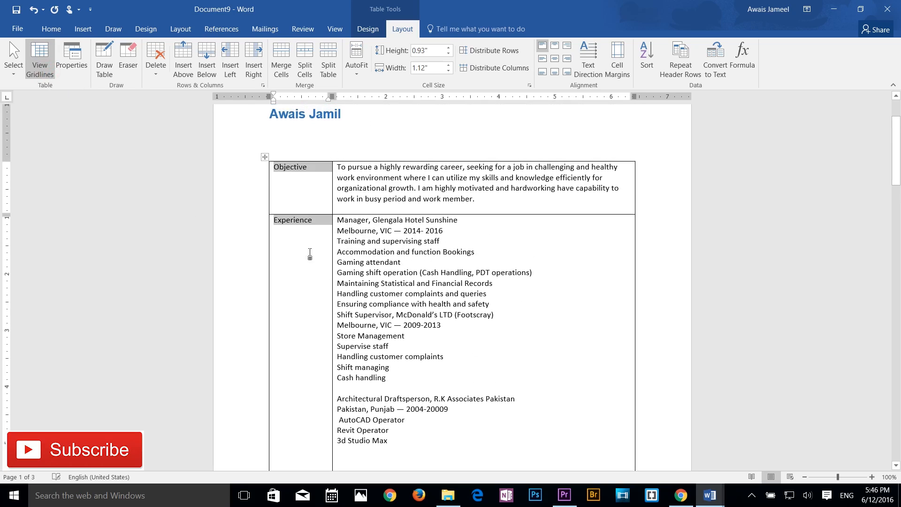
pyautogui.click(38, 55)
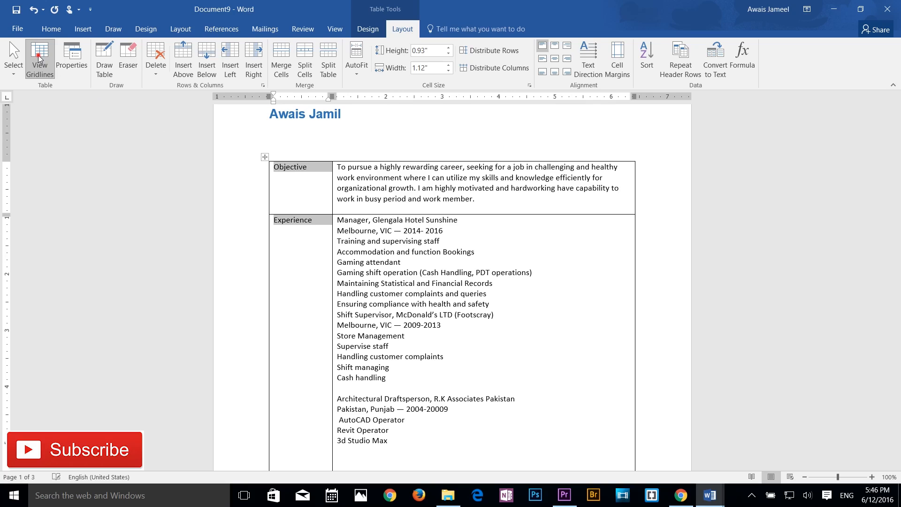
# Draw a new single-cell table about 3.3 inches wide and 0.75 inches high just below the resume table
pyautogui.click(101, 76)
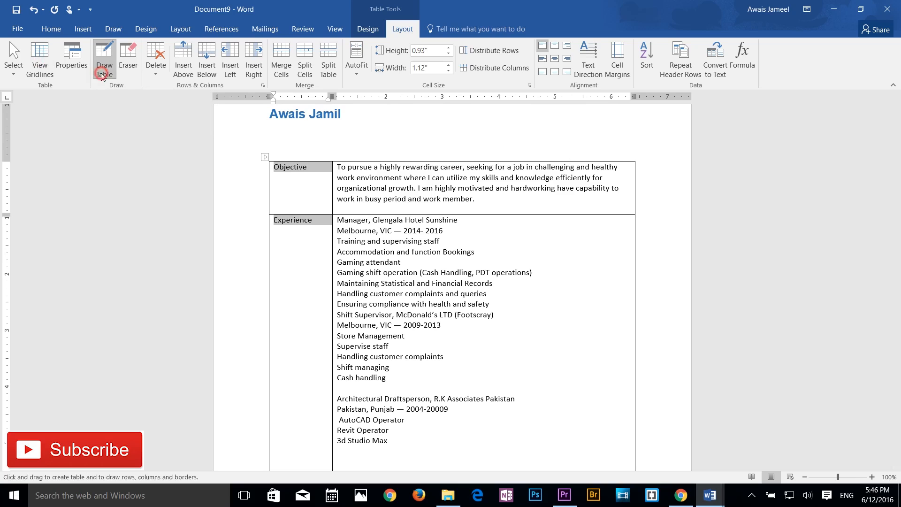
pyautogui.scroll(-9, 302, 287)
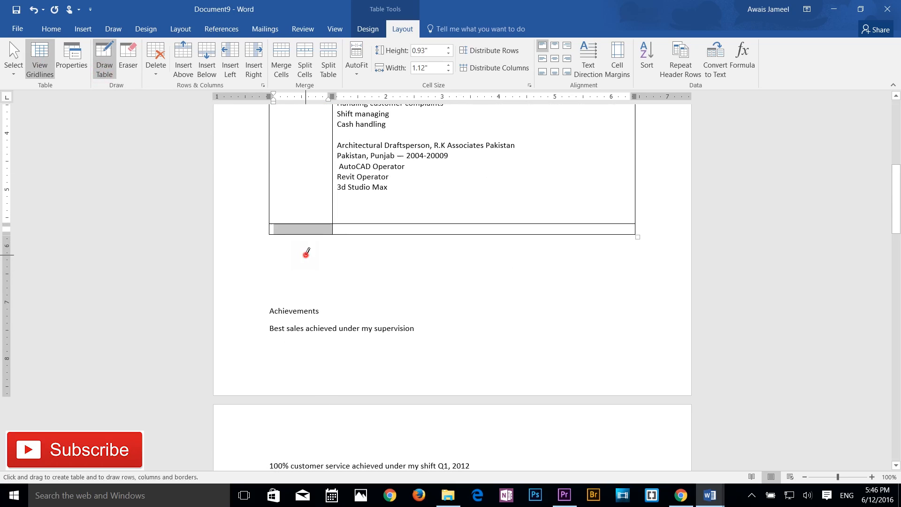
pyautogui.moveTo(306, 253); pyautogui.dragTo(371, 268)
pyautogui.moveTo(490, 305); pyautogui.dragTo(490, 295)
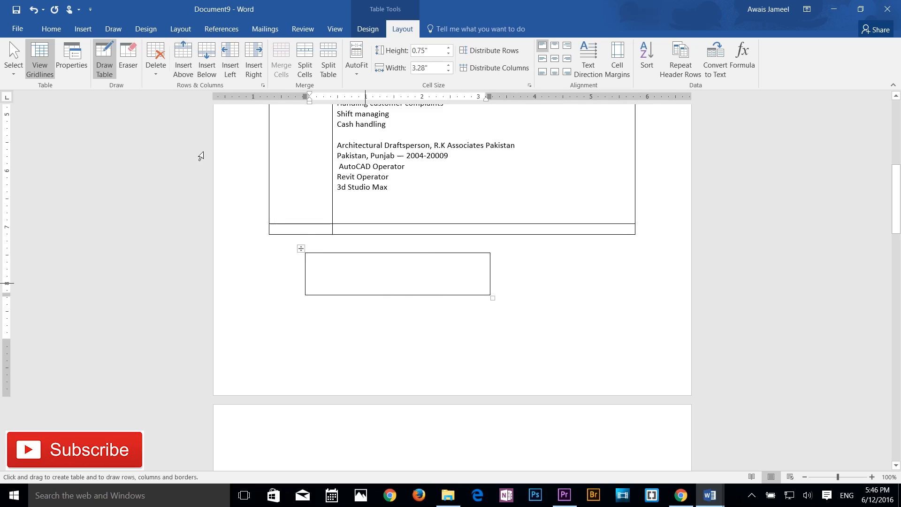
# Expand the drawn table with a row above, a column to the left and another right of that column, and select the whole table
pyautogui.click(184, 70)
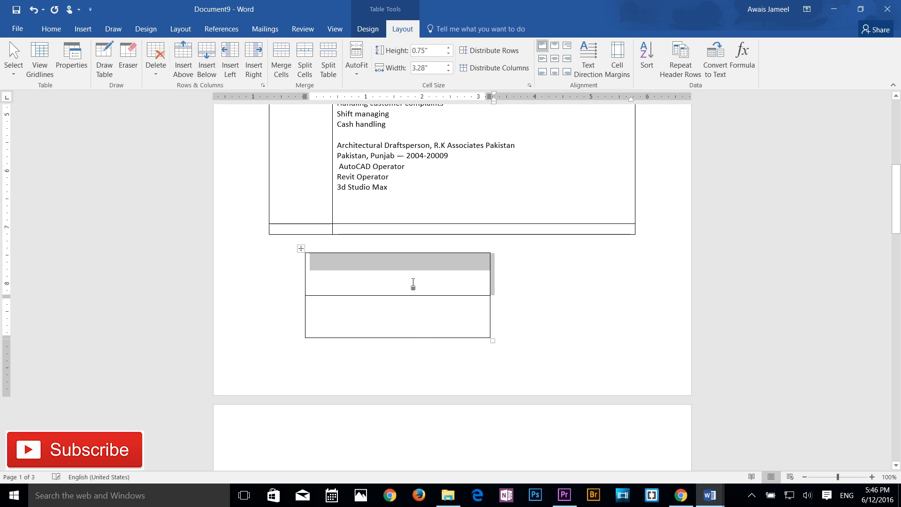
pyautogui.click(230, 68)
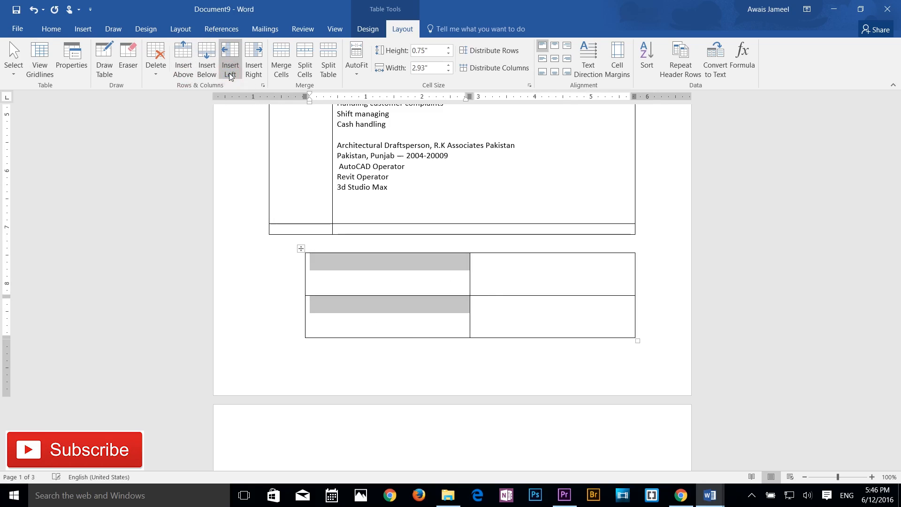
pyautogui.click(258, 73)
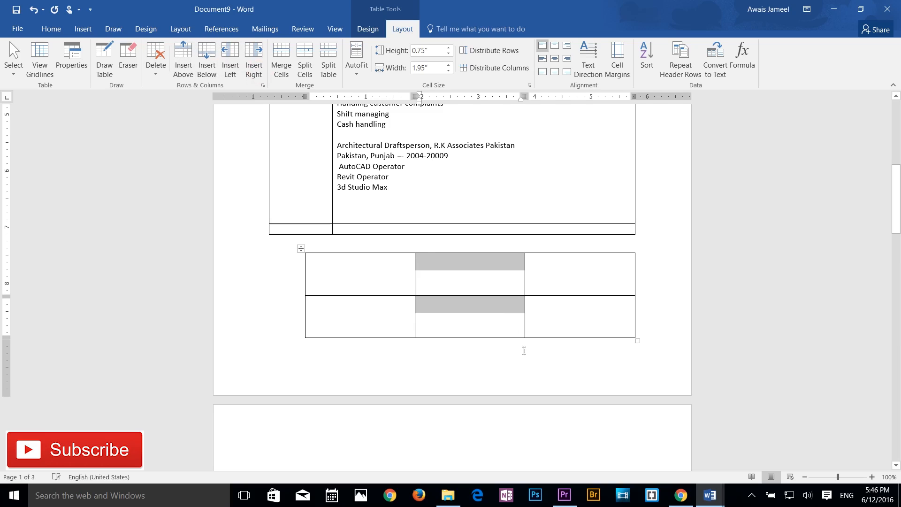
pyautogui.click(302, 249)
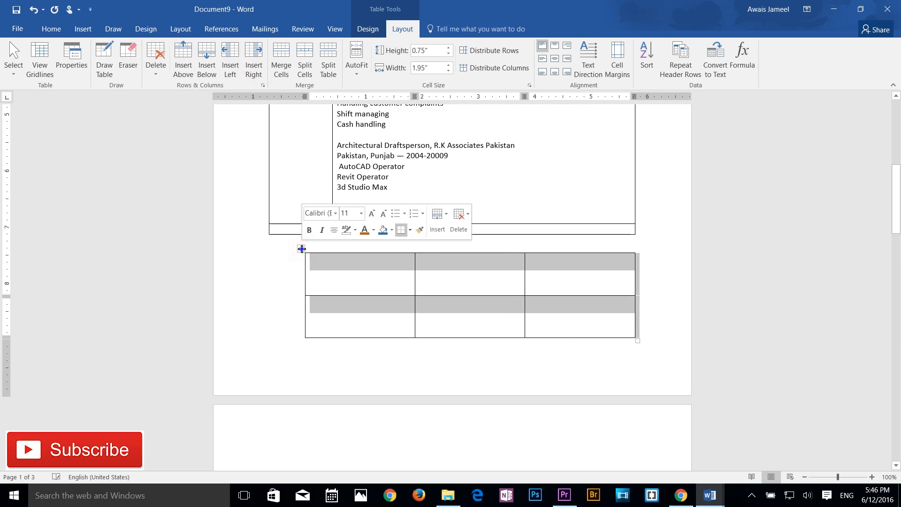
# Delete the entire drawn two-row, three-column table below the resume table
pyautogui.rightClick(302, 248)
pyautogui.press('Escape')
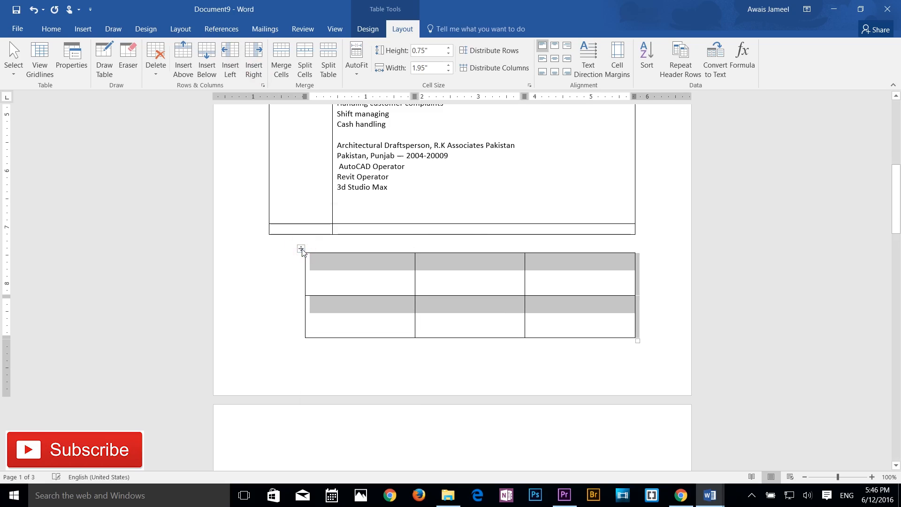
pyautogui.press('Delete')
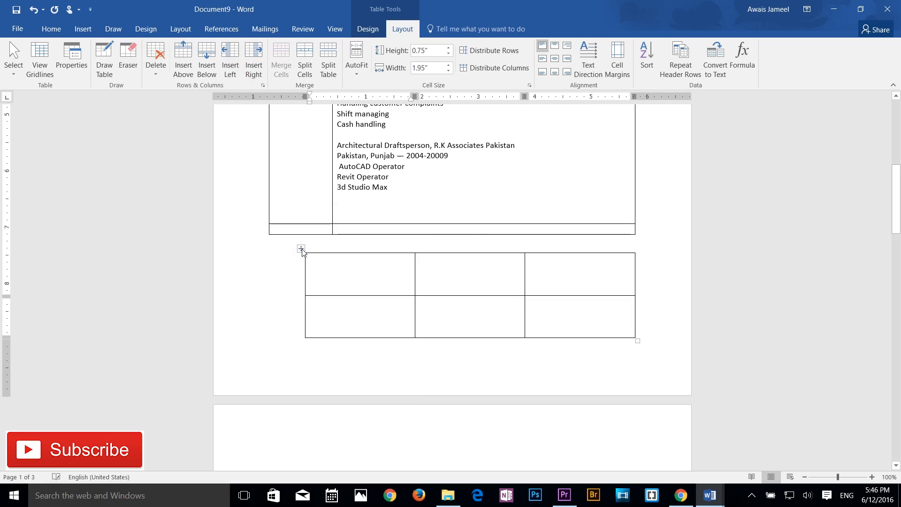
pyautogui.click(302, 249)
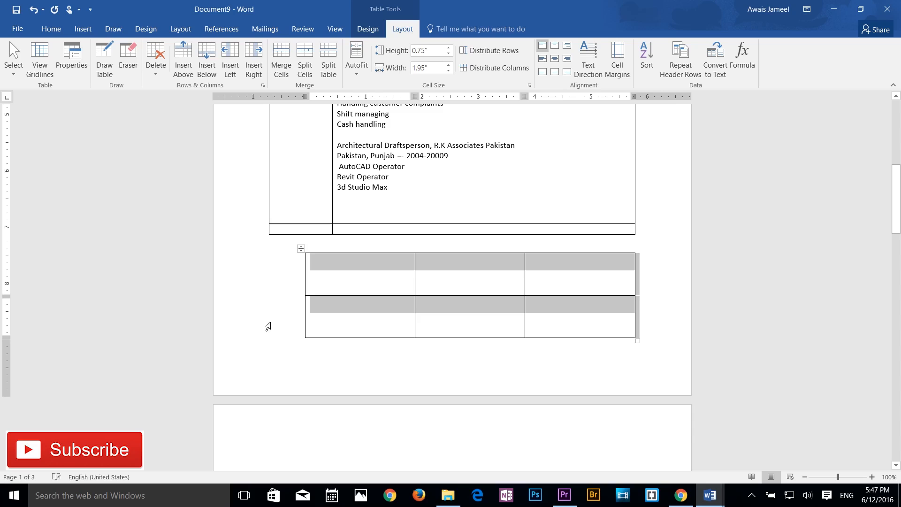
pyautogui.press('BackSpace')
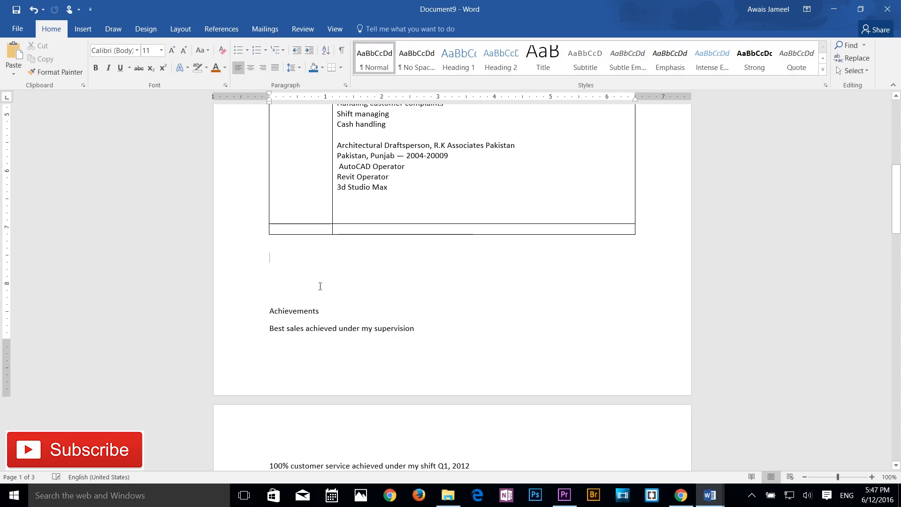
# Cut the Achievements heading from below the resume table and place the insertion point in the first cell of the table's empty last row
pyautogui.scroll(6, 320, 286)
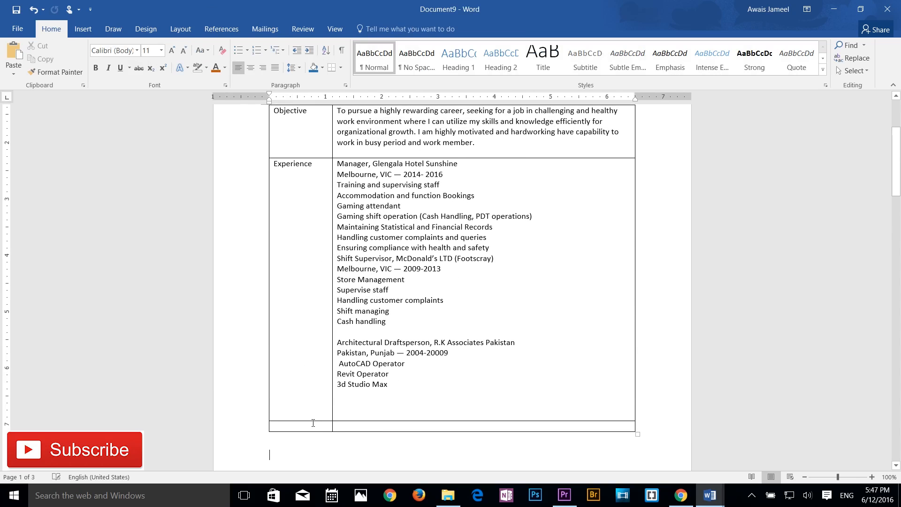
pyautogui.click(313, 423)
pyautogui.scroll(-5, 314, 416)
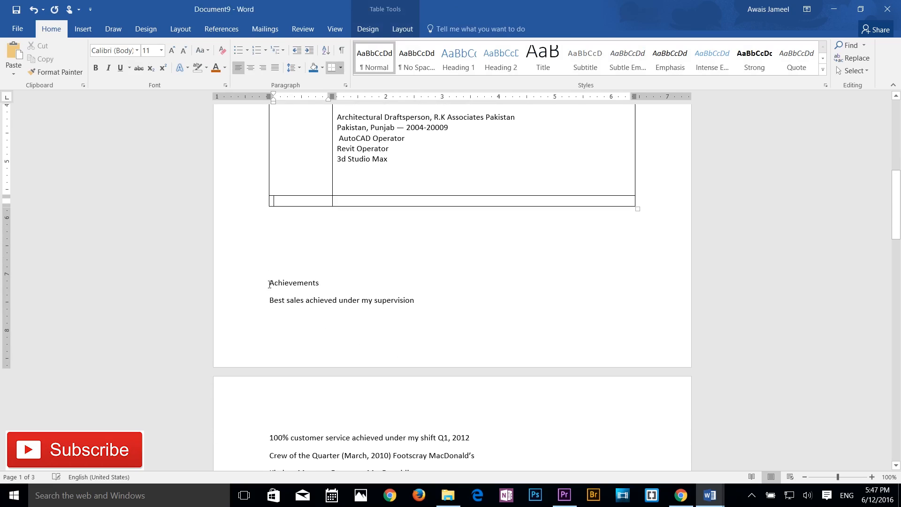
pyautogui.moveTo(270, 284); pyautogui.dragTo(328, 283)
pyautogui.rightClick(303, 284)
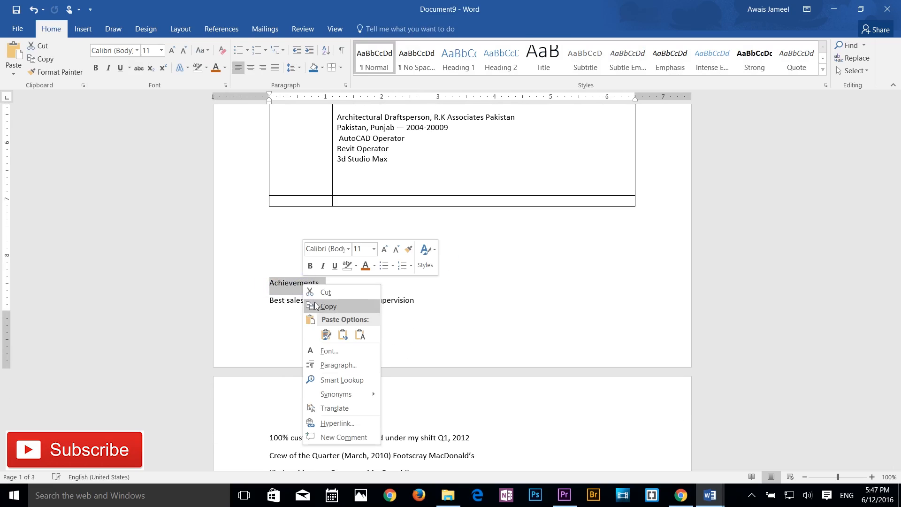
pyautogui.click(324, 307)
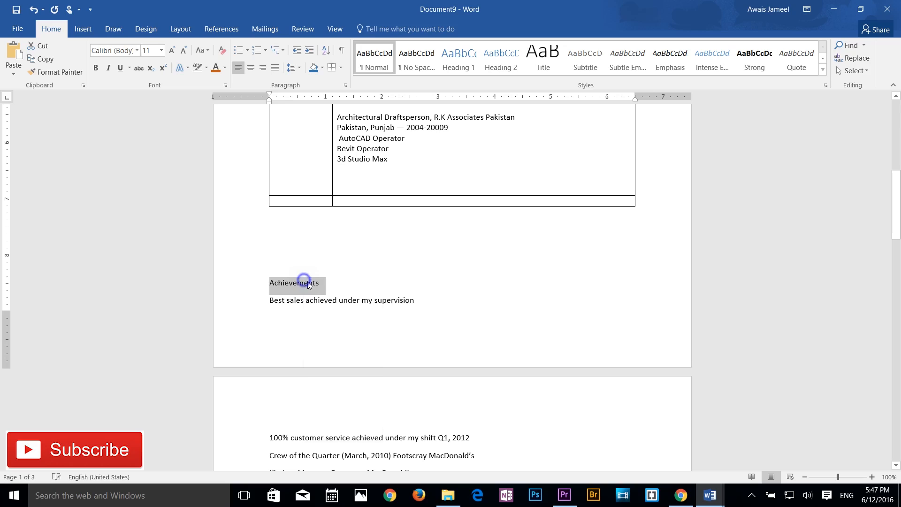
pyautogui.rightClick(307, 284)
pyautogui.click(310, 292)
pyautogui.click(310, 202)
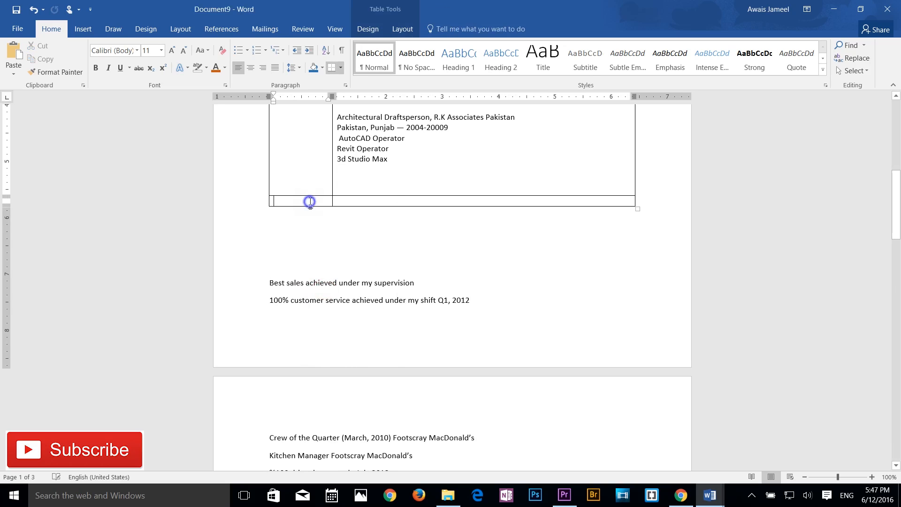
# Paste the Achievements heading into the last row's first cell and move the five achievement lines from below the table into the cell beside it
pyautogui.rightClick(310, 202)
pyautogui.click(334, 251)
pyautogui.click(373, 203)
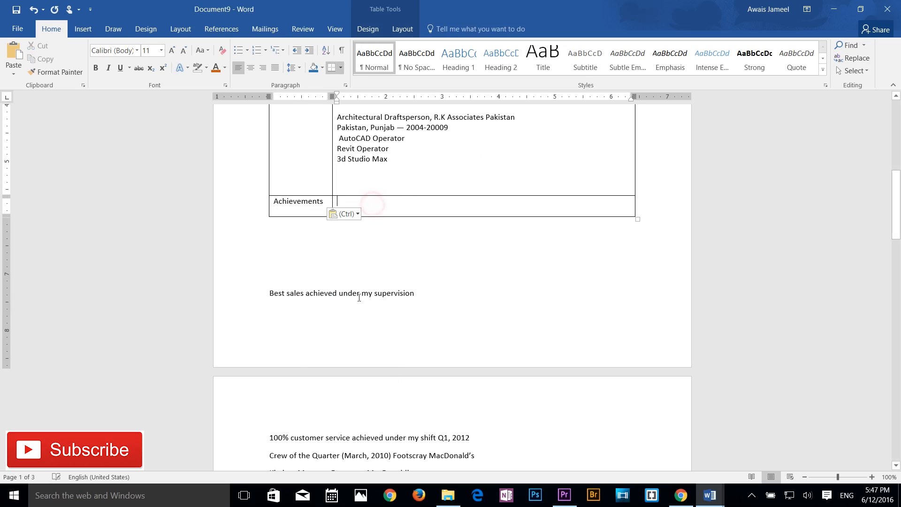
pyautogui.scroll(-3, 359, 297)
pyautogui.moveTo(268, 207); pyautogui.dragTo(382, 392)
pyautogui.rightClick(382, 391)
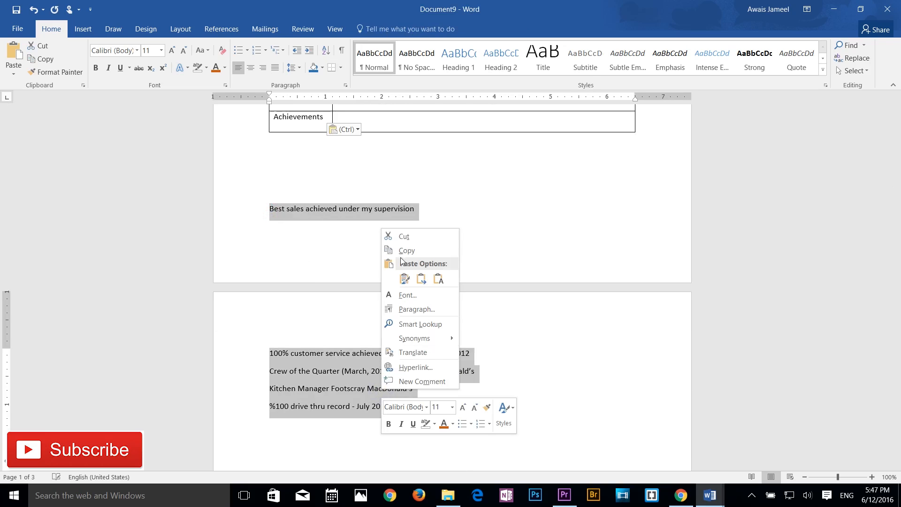
pyautogui.click(402, 236)
pyautogui.rightClick(388, 125)
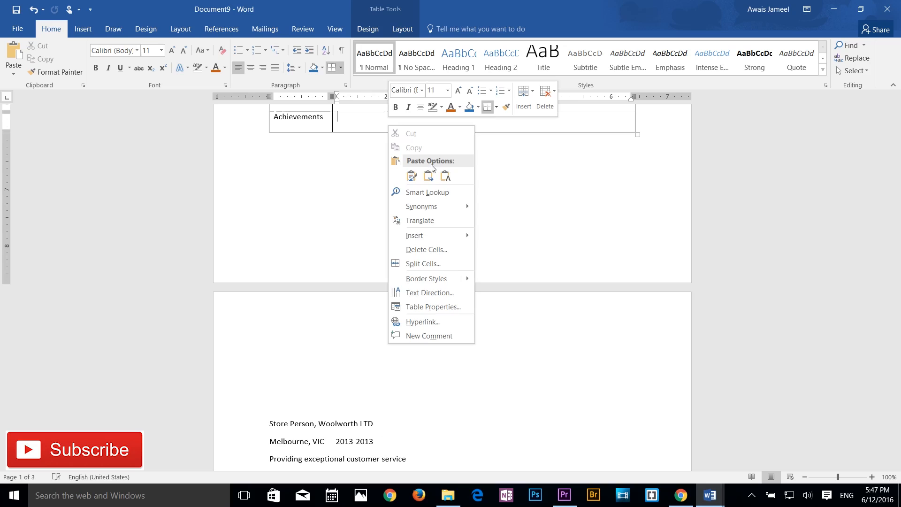
pyautogui.click(414, 173)
# Split the Education line below the table so that Diploma of Information Technology — 2010-2011 starts on its own line
pyautogui.scroll(15, 440, 265)
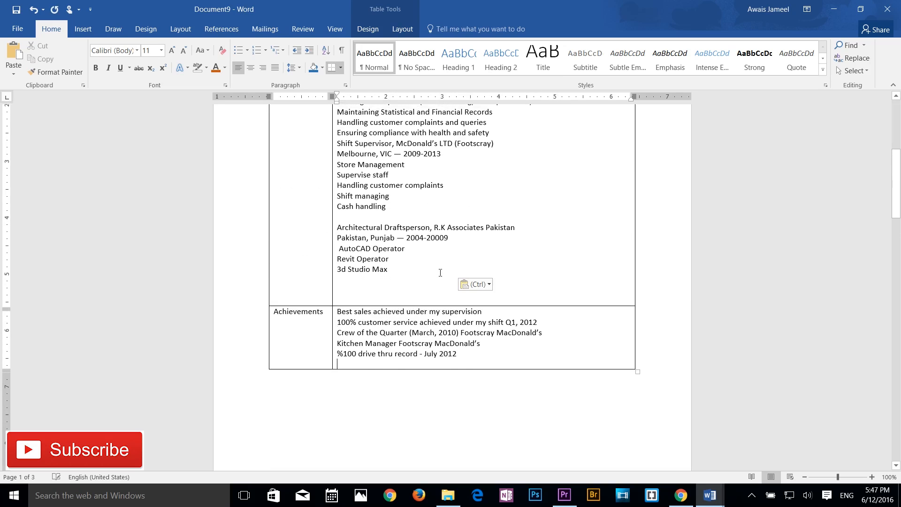
pyautogui.scroll(-15, 459, 262)
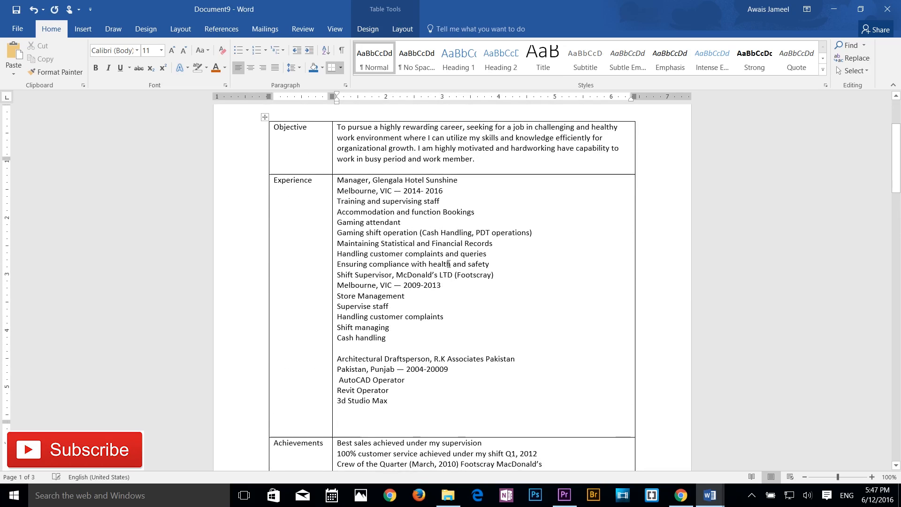
pyautogui.scroll(-7, 412, 259)
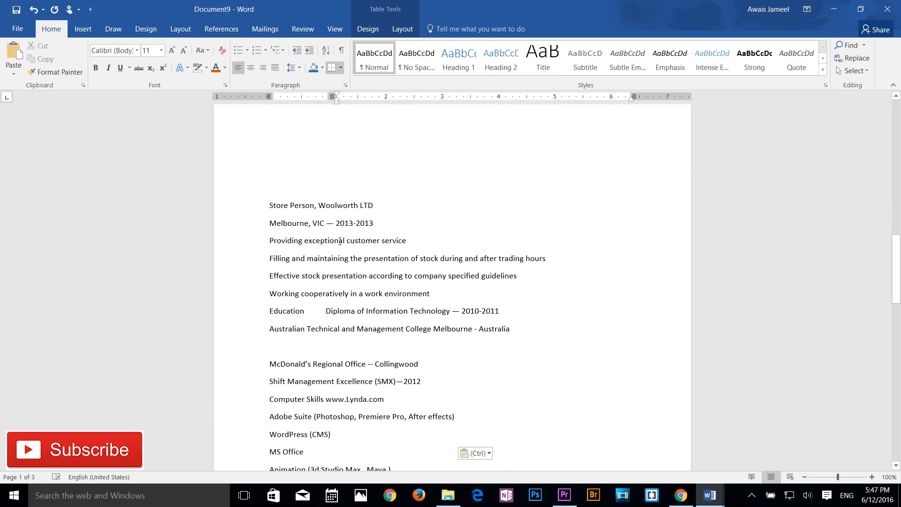
pyautogui.scroll(-4, 357, 258)
pyautogui.scroll(10, 338, 295)
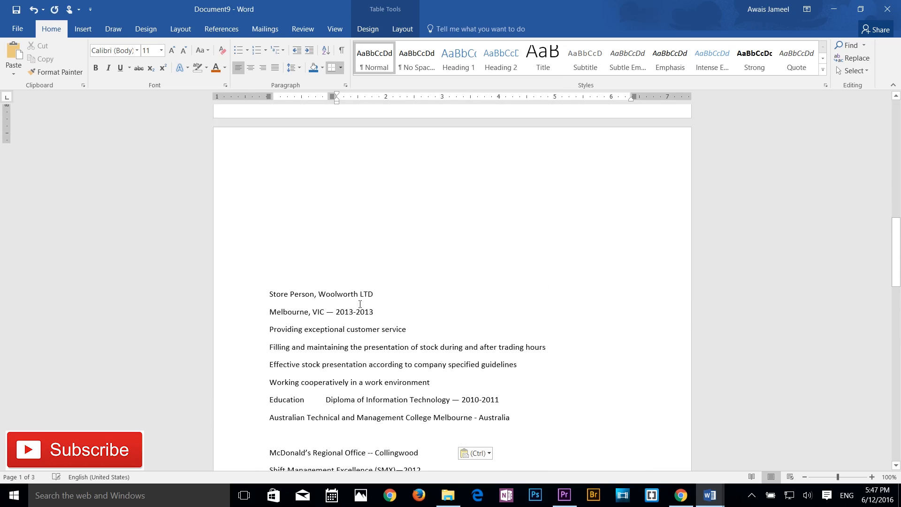
pyautogui.scroll(4, 338, 295)
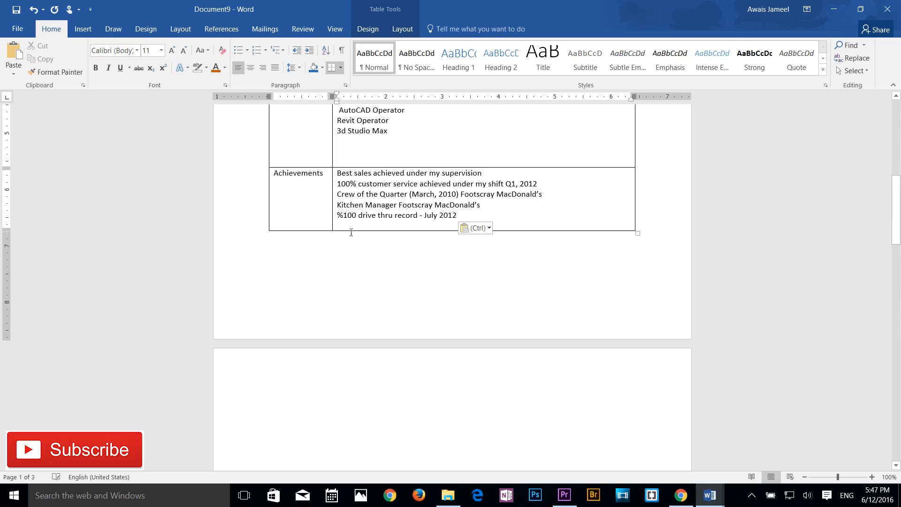
pyautogui.scroll(5, 354, 232)
pyautogui.scroll(-18, 350, 241)
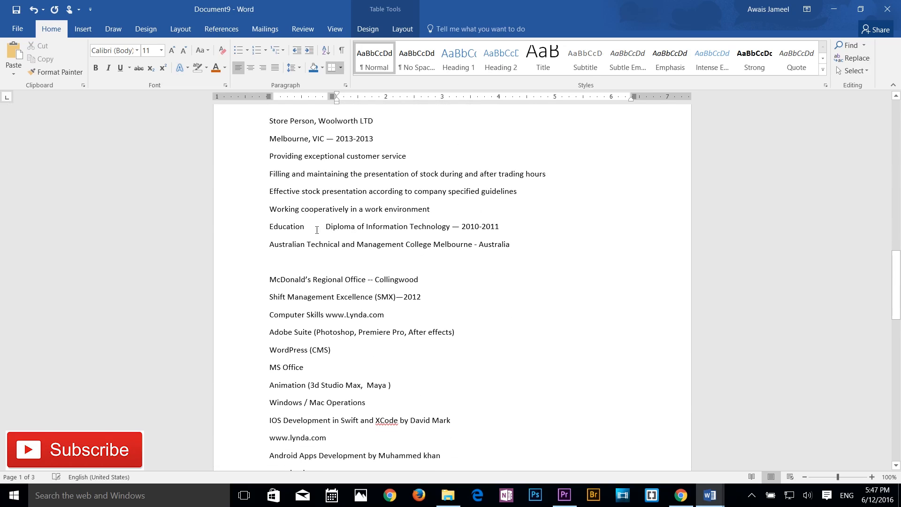
pyautogui.click(326, 225)
pyautogui.press('Return')
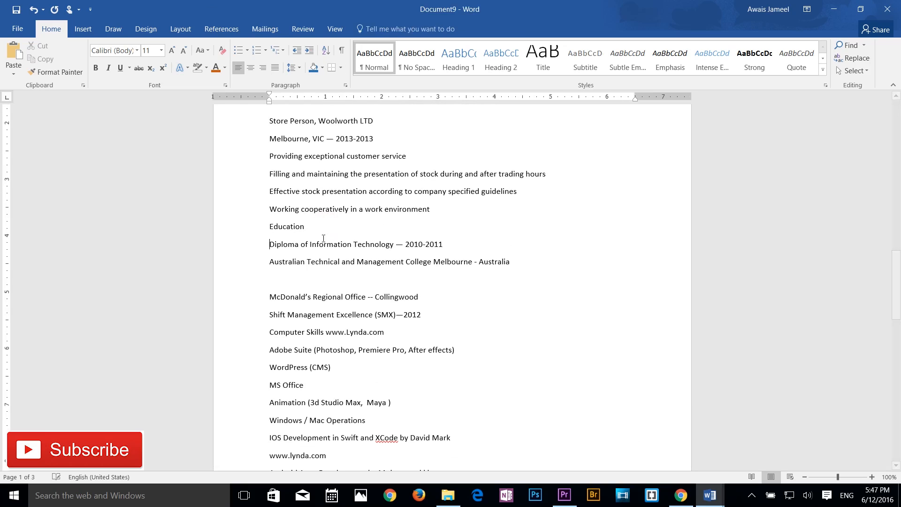
# Add two line breaks after 3d Studio Max in the Experience cell and move the six-line Store Person, Woolworth LTD entry below it
pyautogui.scroll(2, 291, 199)
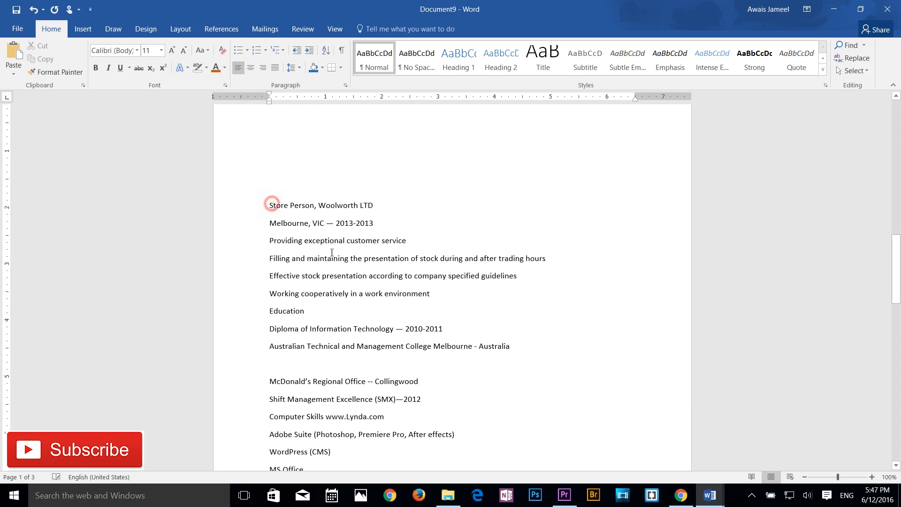
pyautogui.moveTo(271, 205); pyautogui.dragTo(431, 294)
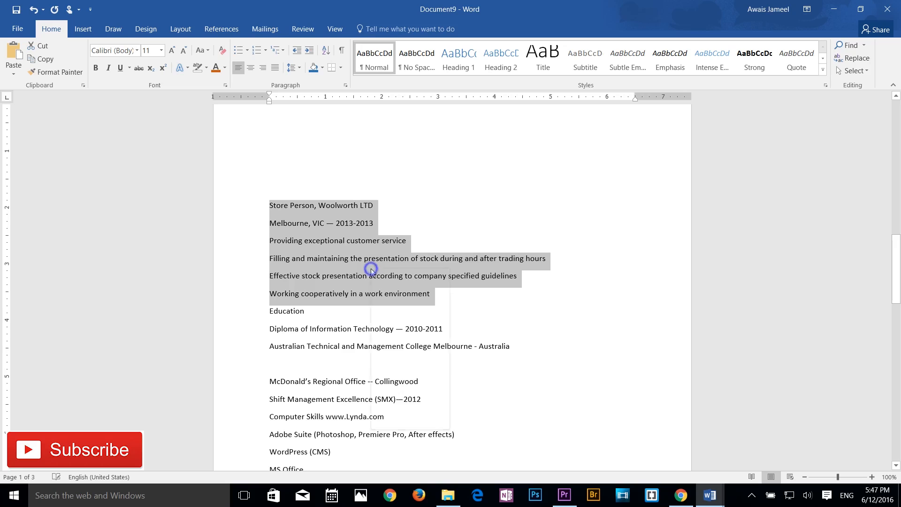
pyautogui.click(385, 280)
pyautogui.scroll(5, 400, 269)
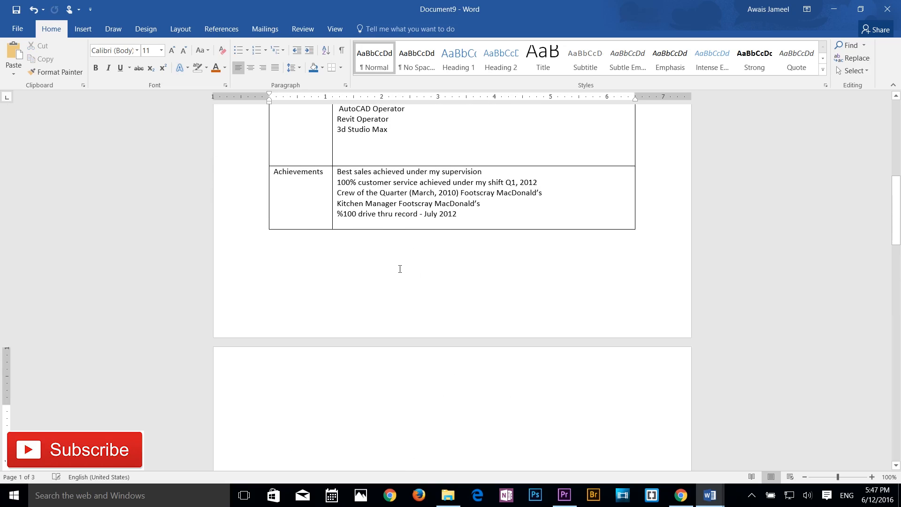
pyautogui.scroll(2, 400, 268)
pyautogui.click(402, 248)
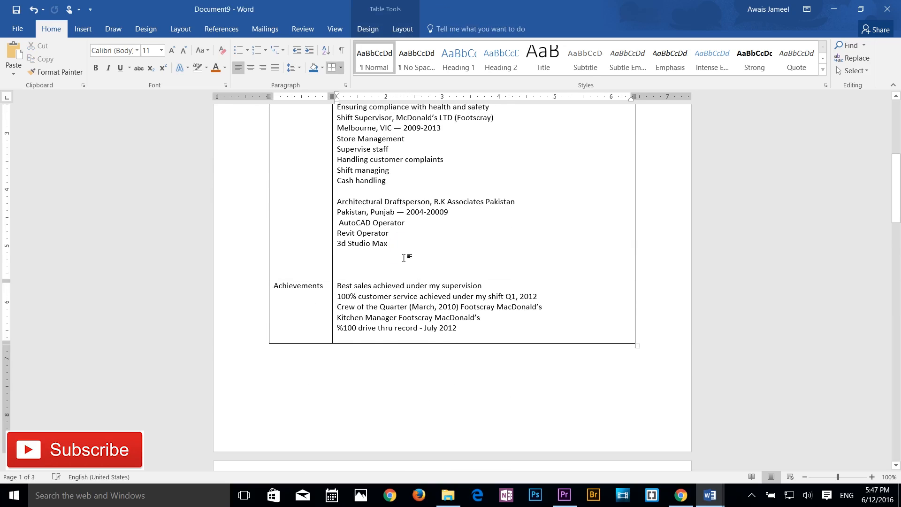
pyautogui.press('Return')
pyautogui.press('Return')
pyautogui.rightClick(366, 263)
pyautogui.click(389, 310)
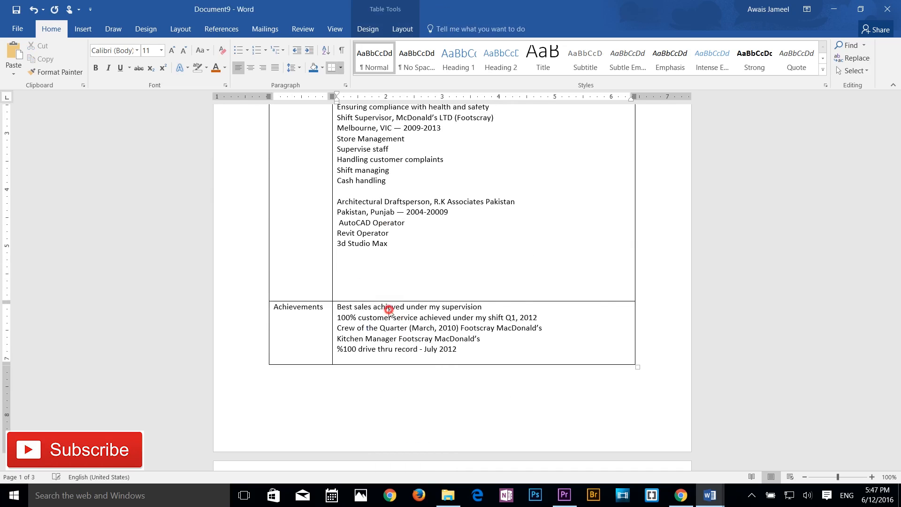
# Try inserting a table row directly below the Experience row, and delete that empty row again
pyautogui.scroll(-10, 490, 291)
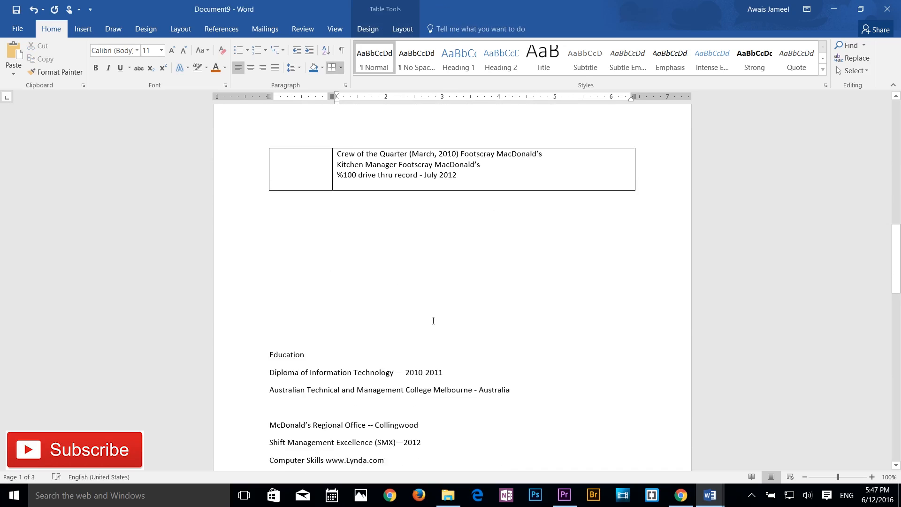
pyautogui.scroll(3, 314, 261)
pyautogui.scroll(-7, 345, 300)
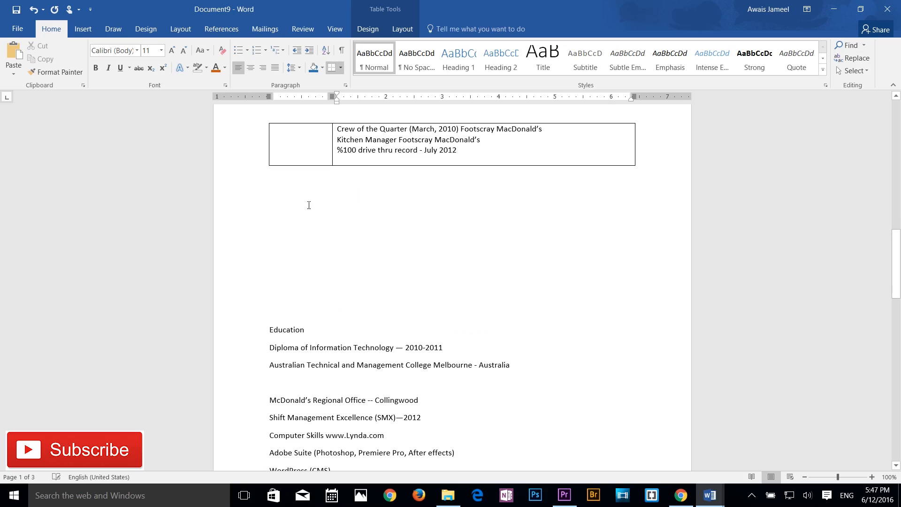
pyautogui.click(307, 155)
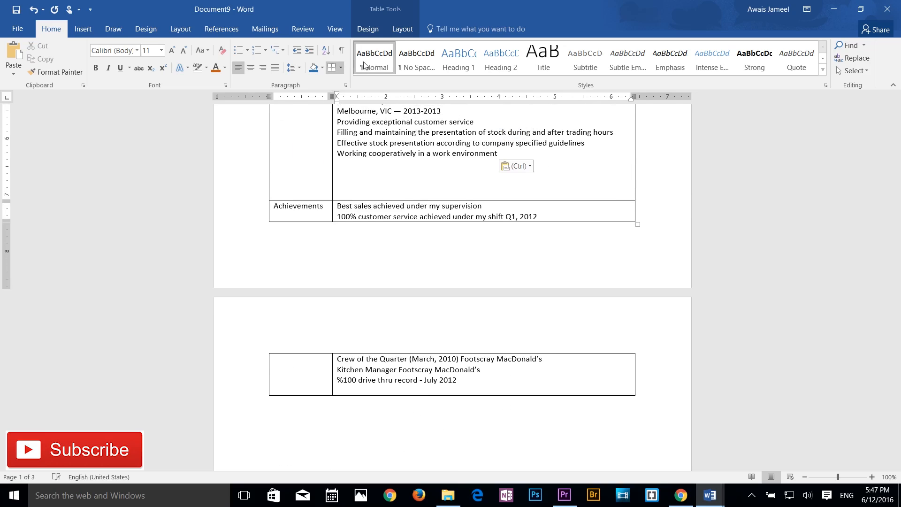
pyautogui.click(403, 30)
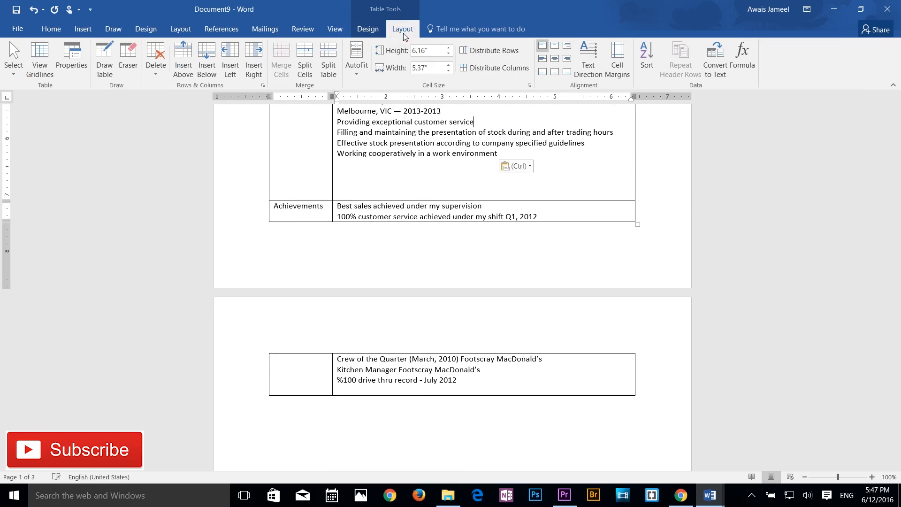
pyautogui.click(210, 77)
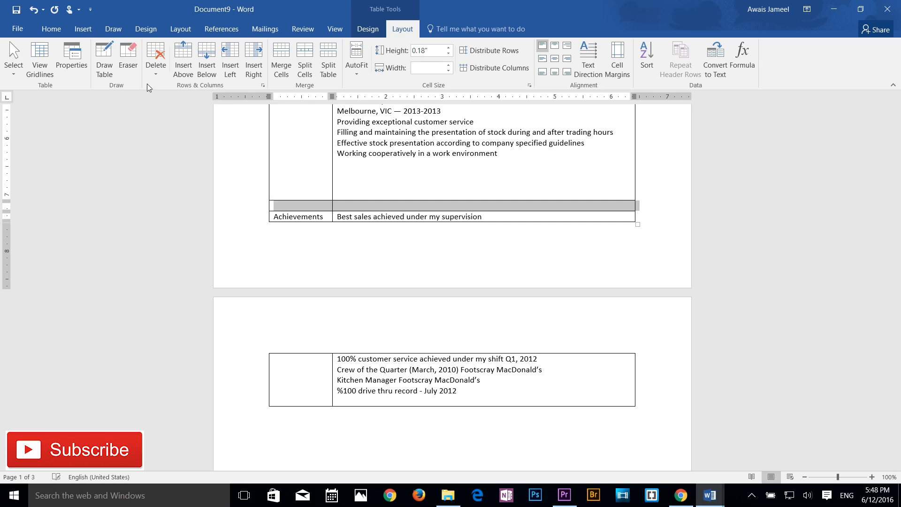
pyautogui.click(158, 69)
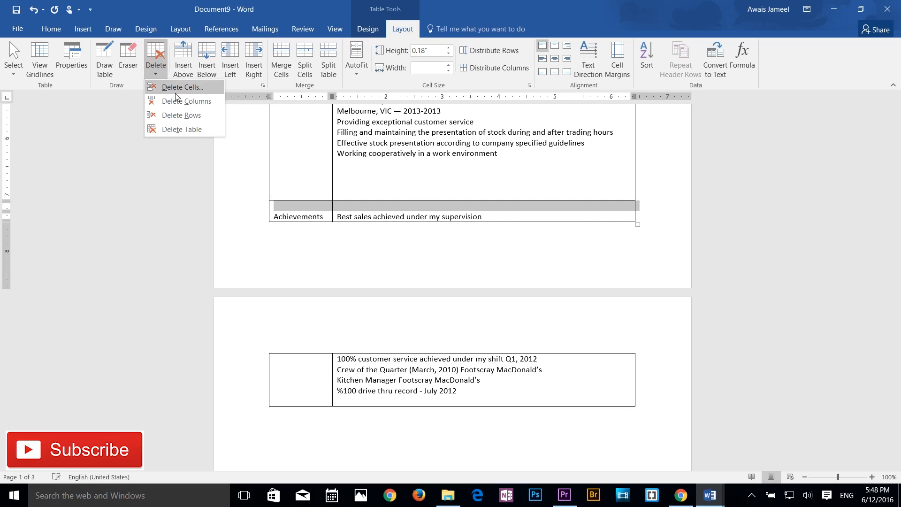
pyautogui.click(178, 115)
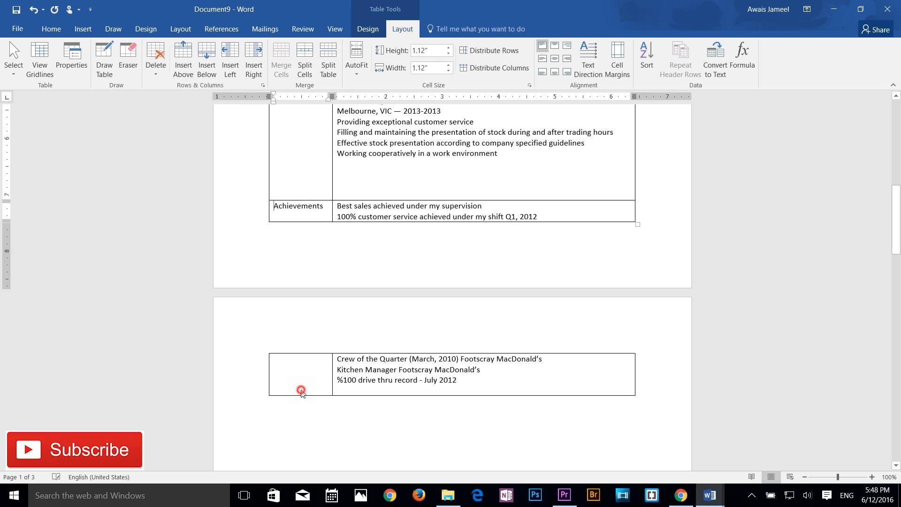
# Insert a new table row below the Achievements row
pyautogui.click(316, 383)
pyautogui.click(480, 387)
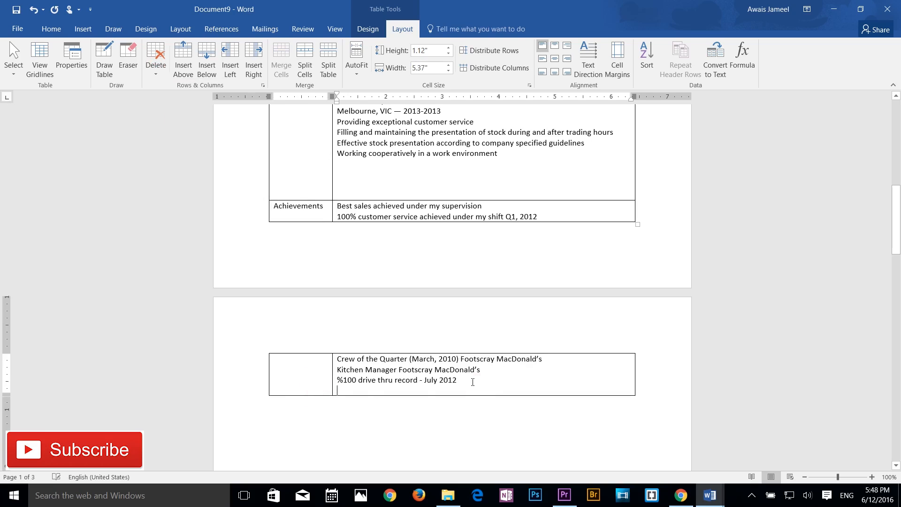
pyautogui.click(207, 59)
# Move the Education heading from below the table into the first cell of the new last row
pyautogui.scroll(-5, 303, 404)
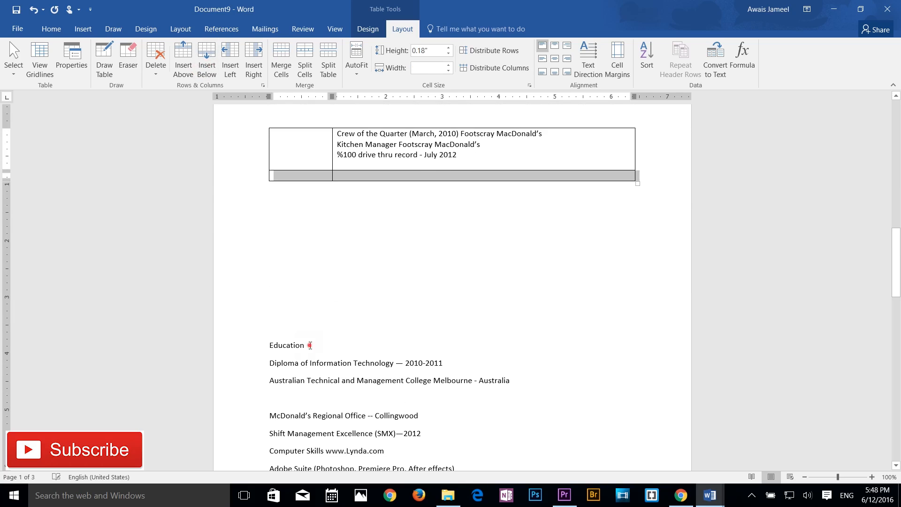
pyautogui.moveTo(309, 345); pyautogui.dragTo(271, 346)
pyautogui.rightClick(282, 346)
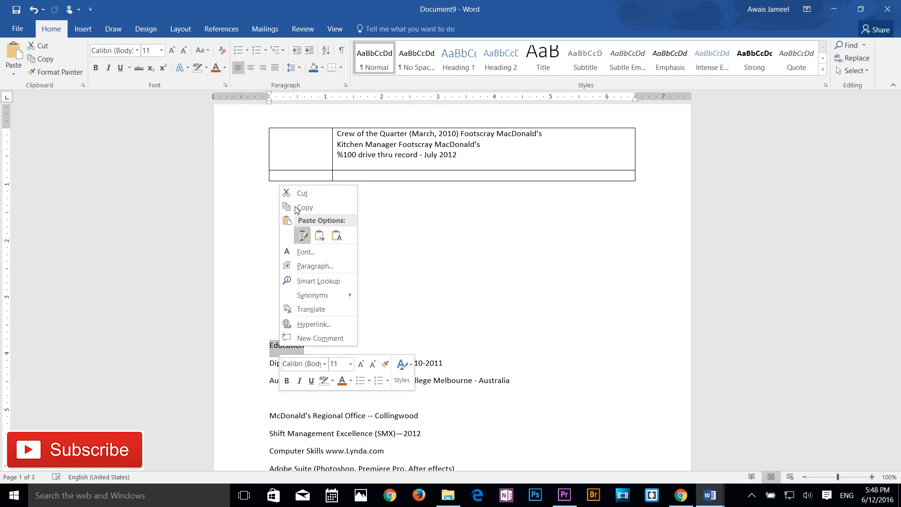
pyautogui.click(292, 193)
pyautogui.rightClick(296, 174)
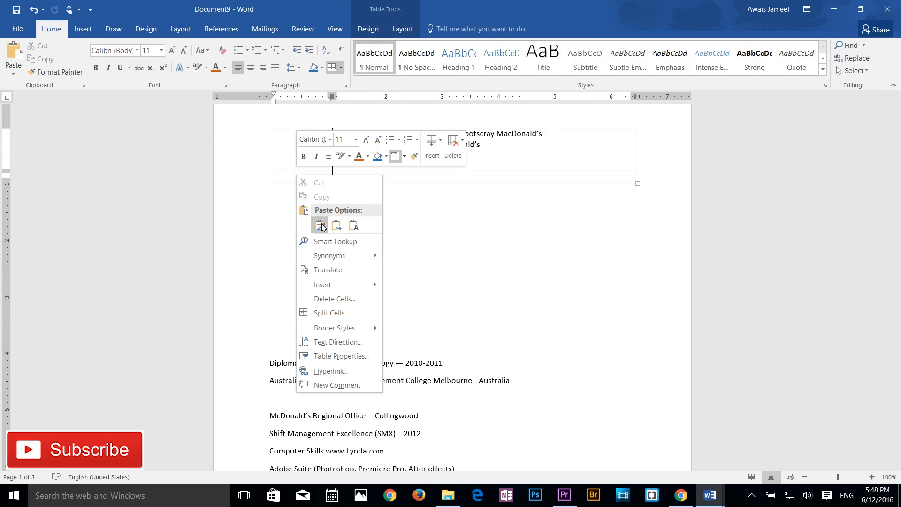
pyautogui.click(319, 225)
# Move all lines from Diploma of Information Technology through HLTFA 30IB Apply First Aid into the cell beside Education
pyautogui.scroll(-5, 305, 348)
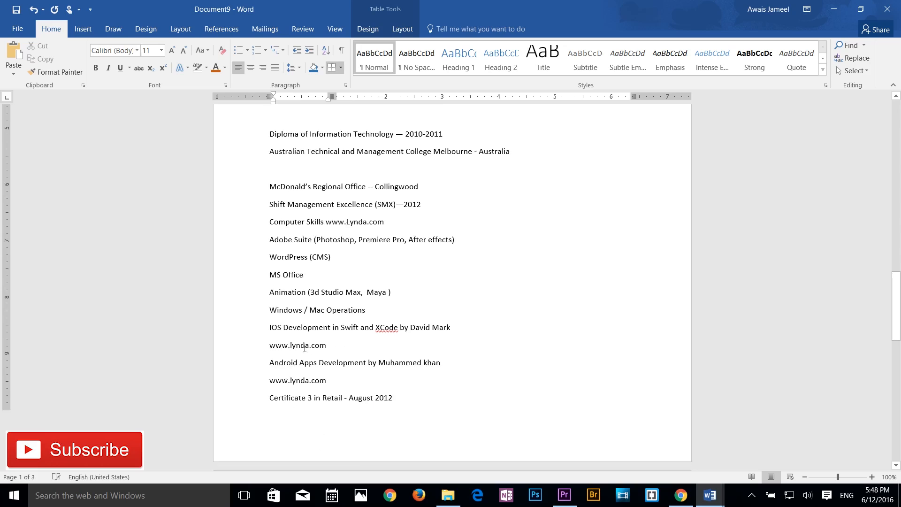
pyautogui.scroll(-7, 305, 348)
pyautogui.scroll(2, 447, 355)
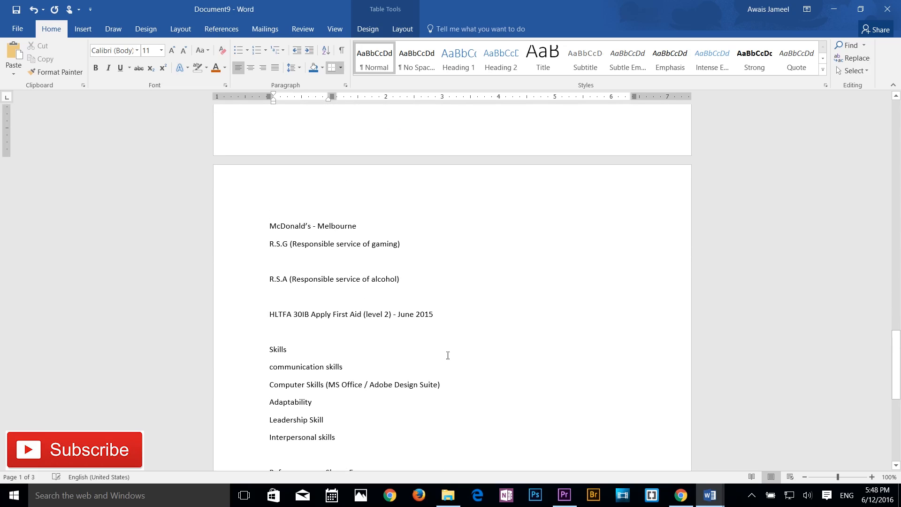
pyautogui.moveTo(445, 314); pyautogui.dragTo(260, 284)
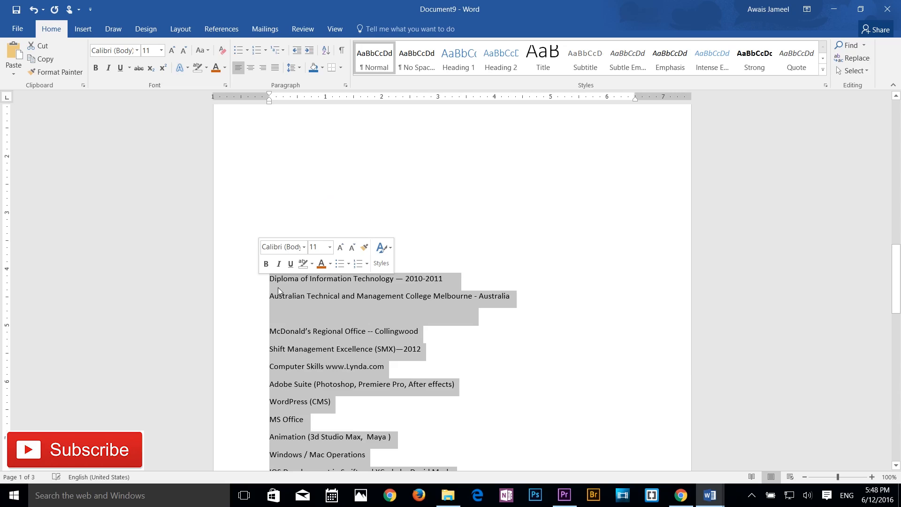
pyautogui.rightClick(281, 289)
pyautogui.click(297, 298)
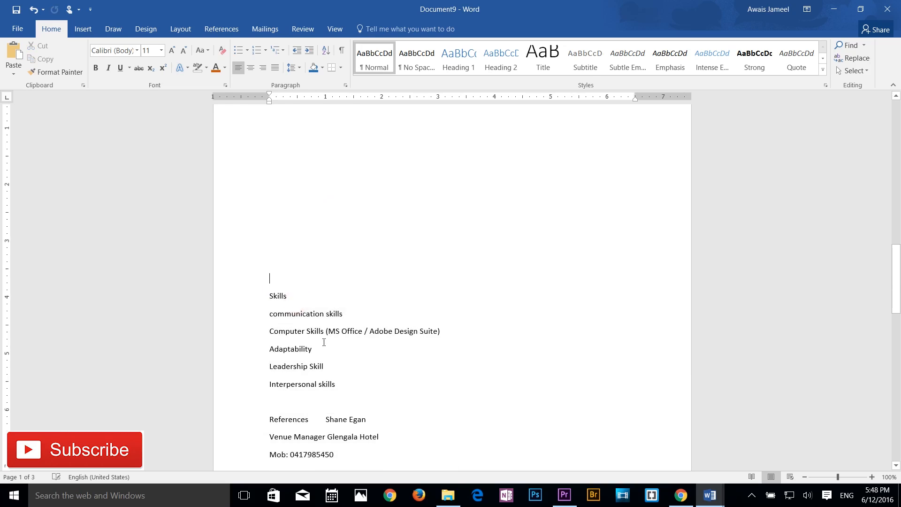
pyautogui.scroll(10, 322, 342)
pyautogui.click(353, 374)
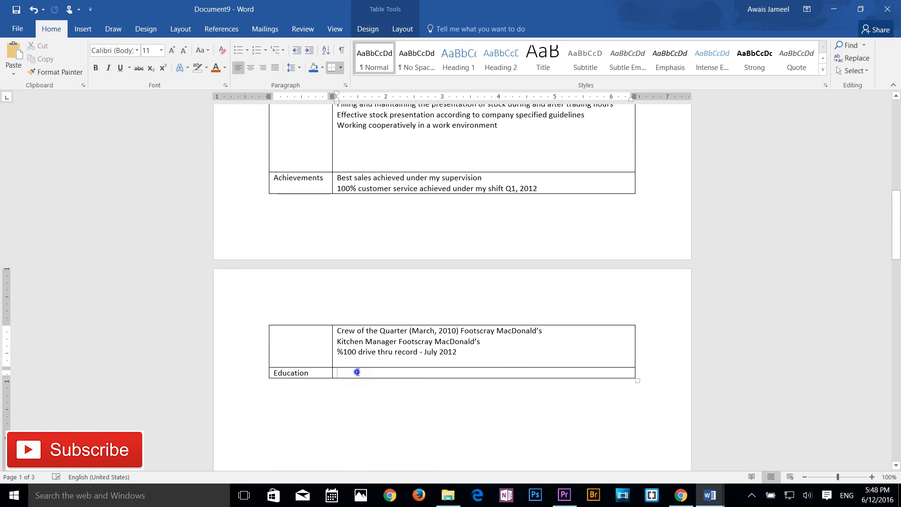
pyautogui.rightClick(354, 373)
pyautogui.click(387, 209)
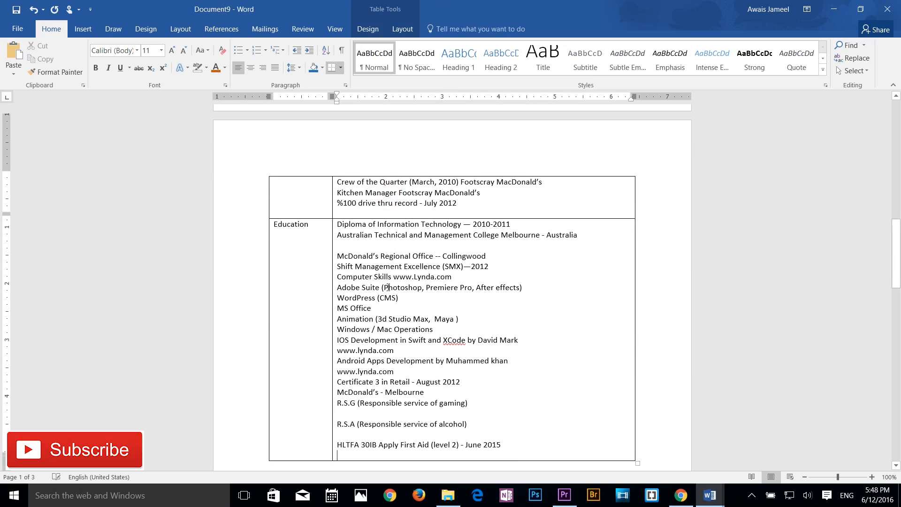
# Insert a new table row below the Education row
pyautogui.scroll(-6, 392, 358)
pyautogui.scroll(-3, 277, 306)
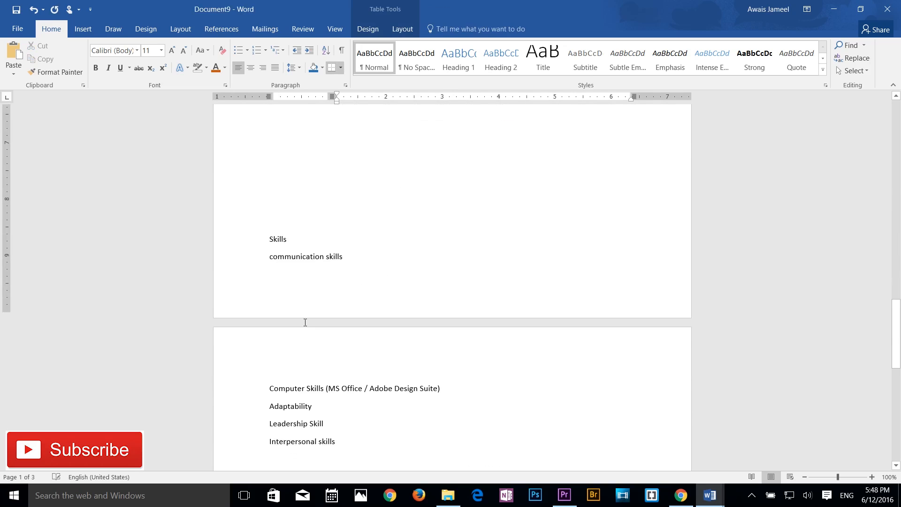
pyautogui.scroll(6, 307, 305)
pyautogui.click(301, 170)
pyautogui.scroll(4, 300, 170)
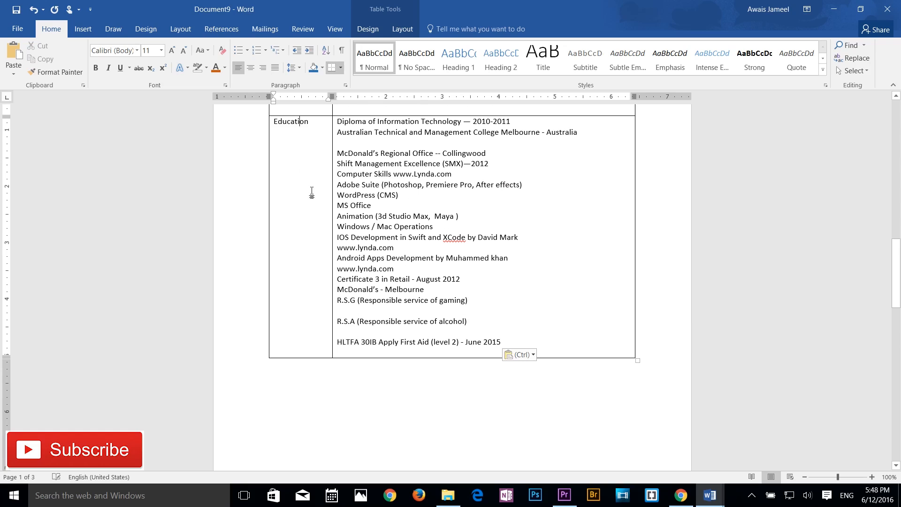
pyautogui.click(522, 339)
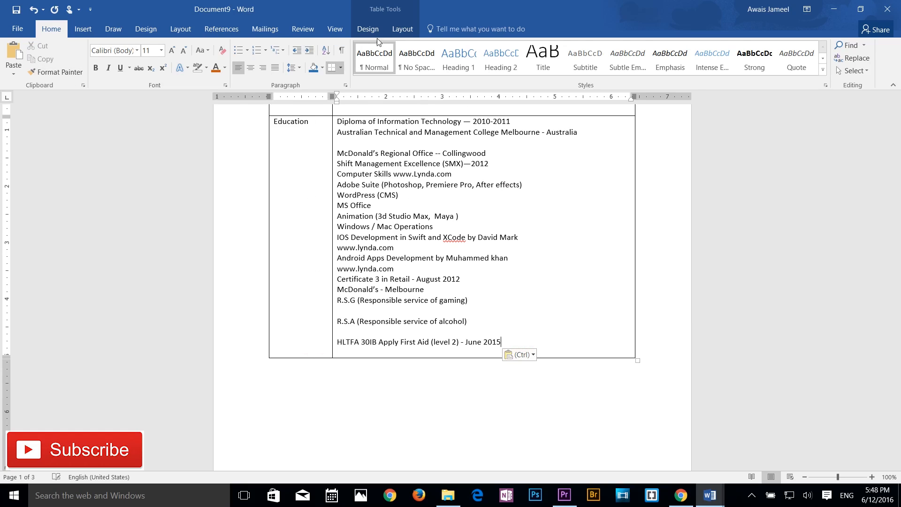
pyautogui.click(402, 29)
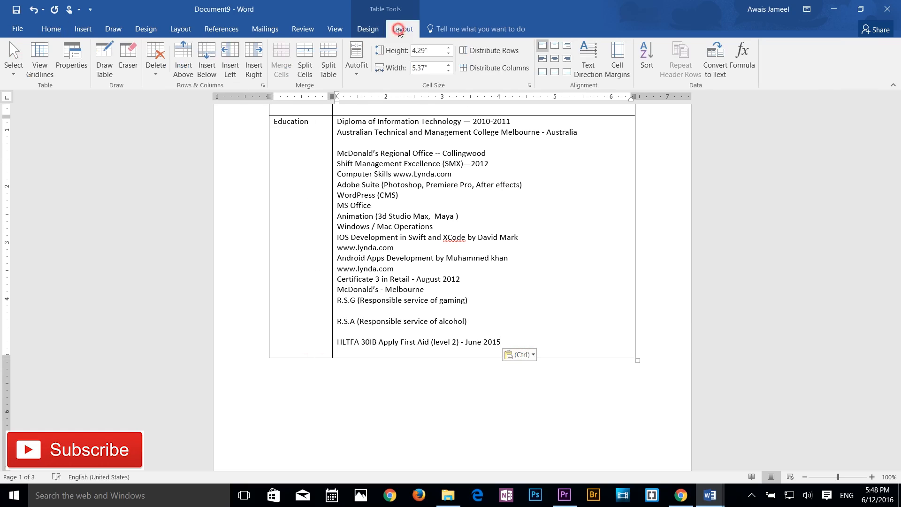
pyautogui.click(205, 70)
# Move the Skills heading from below the table into the first cell of the new last row
pyautogui.scroll(-5, 498, 337)
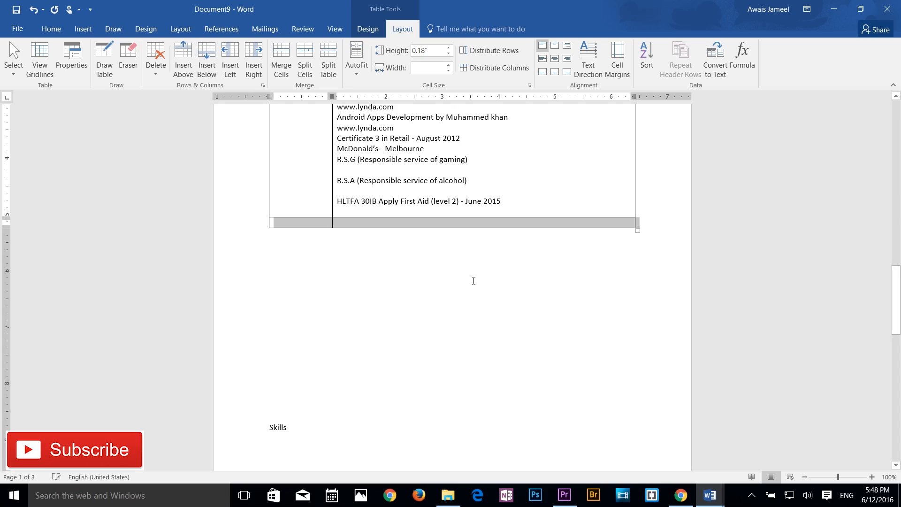
pyautogui.click(302, 217)
pyautogui.scroll(-5, 302, 282)
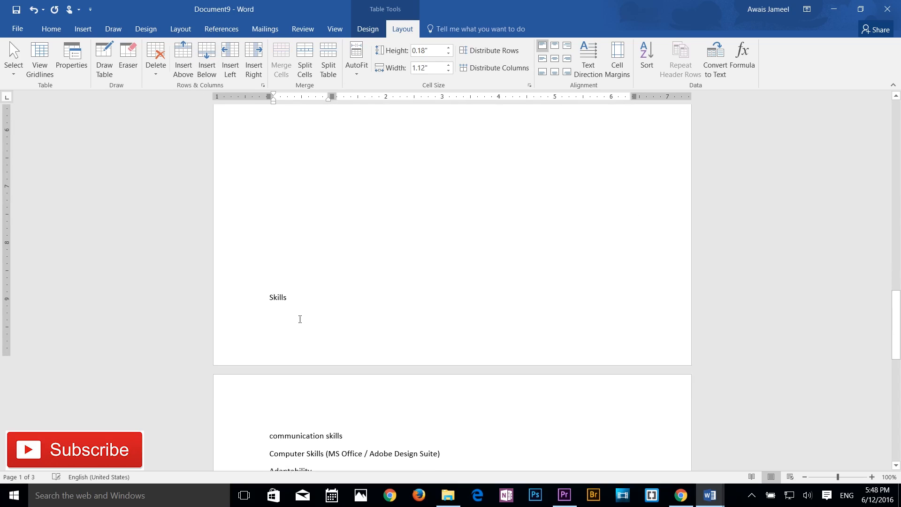
pyautogui.moveTo(288, 286); pyautogui.dragTo(271, 287)
pyautogui.rightClick(270, 286)
pyautogui.click(301, 294)
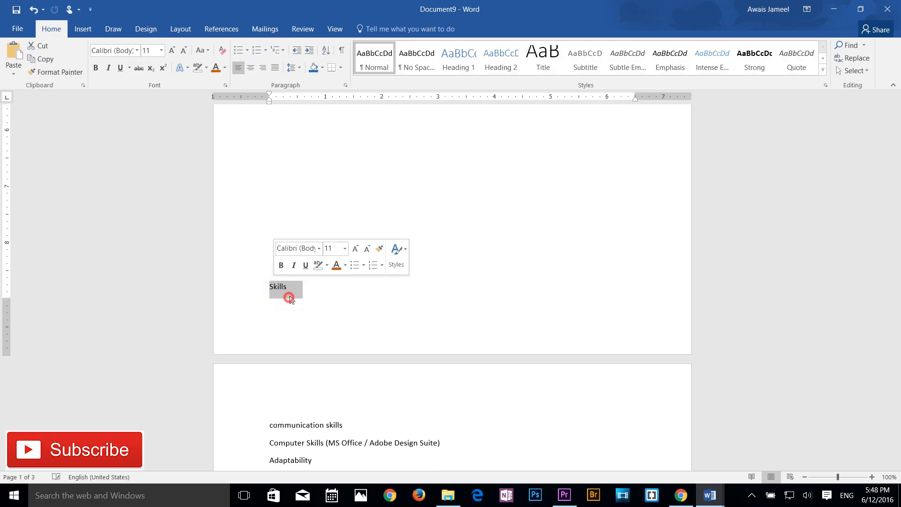
pyautogui.click(294, 224)
pyautogui.rightClick(293, 224)
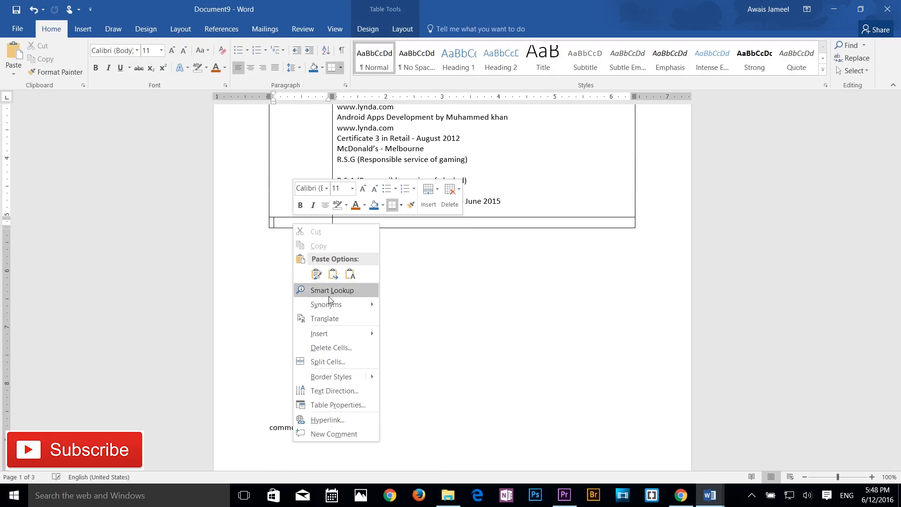
pyautogui.click(317, 274)
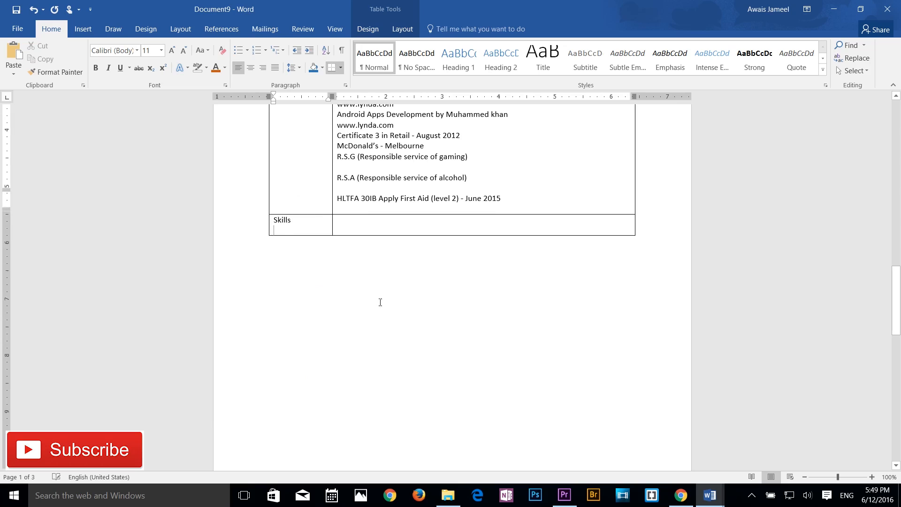
# Move the lines from communication skills through Interpersonal skills into the cell beside Skills
pyautogui.scroll(-10, 379, 304)
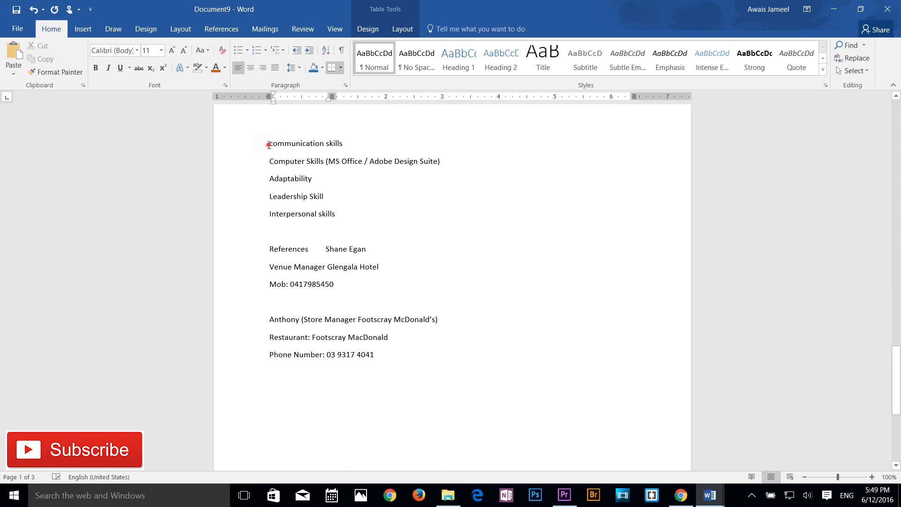
pyautogui.moveTo(268, 145); pyautogui.dragTo(371, 229)
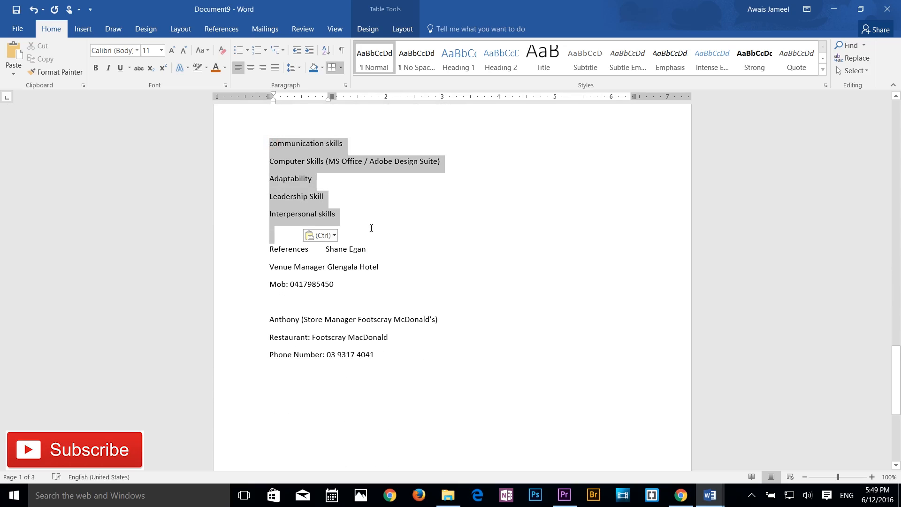
pyautogui.rightClick(306, 209)
pyautogui.click(316, 216)
pyautogui.scroll(3, 420, 277)
pyautogui.scroll(5, 429, 283)
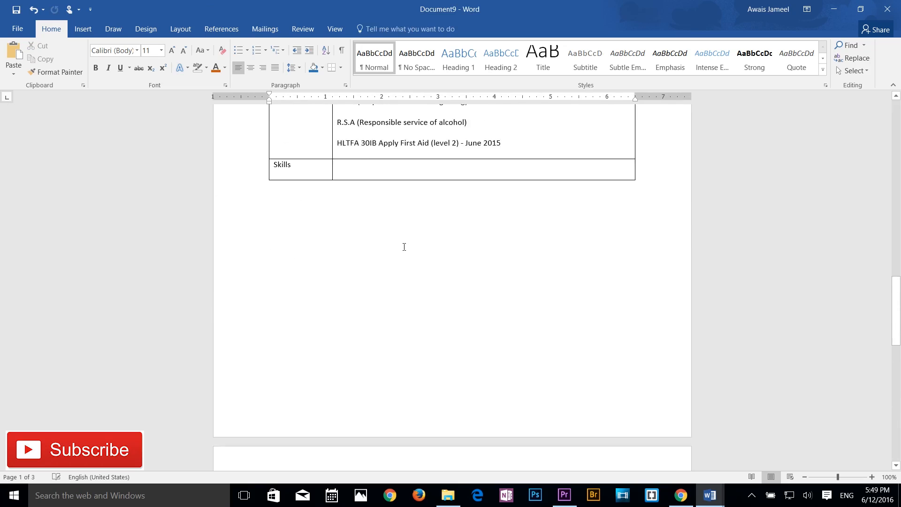
pyautogui.rightClick(399, 225)
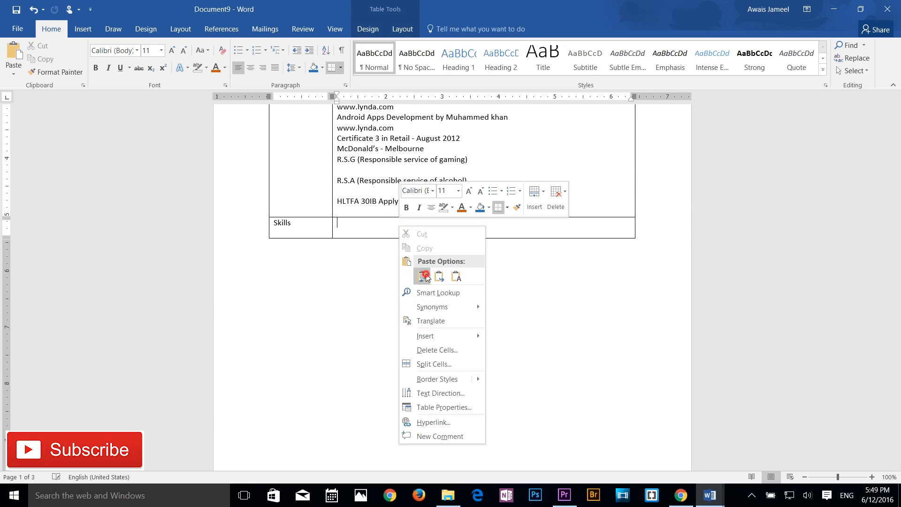
pyautogui.click(423, 277)
# Move the whole References block, through its last phone number line, from the following page to just below the table
pyautogui.click(280, 302)
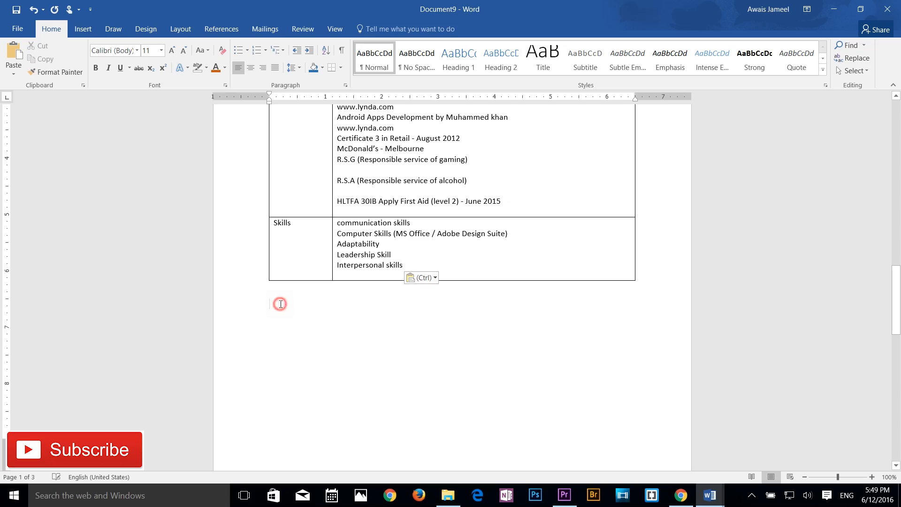
pyautogui.scroll(-7, 316, 340)
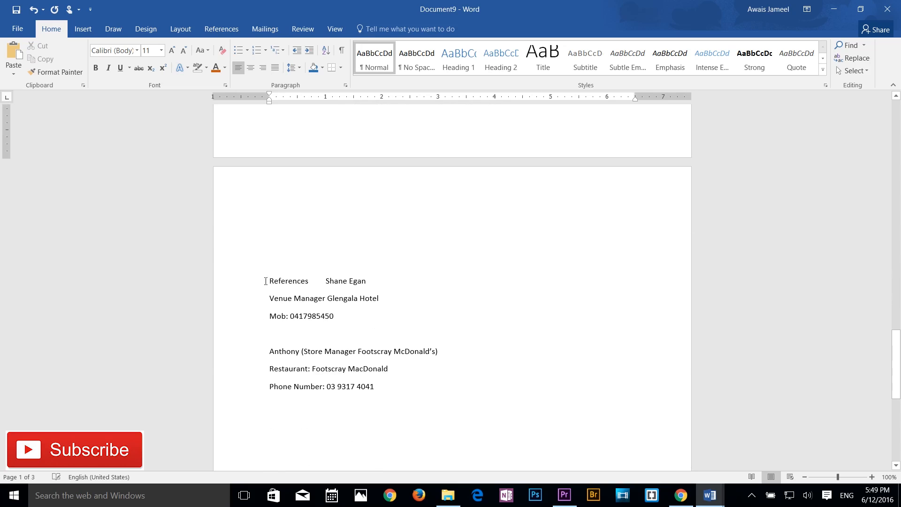
pyautogui.moveTo(268, 281); pyautogui.dragTo(369, 369)
pyautogui.rightClick(360, 366)
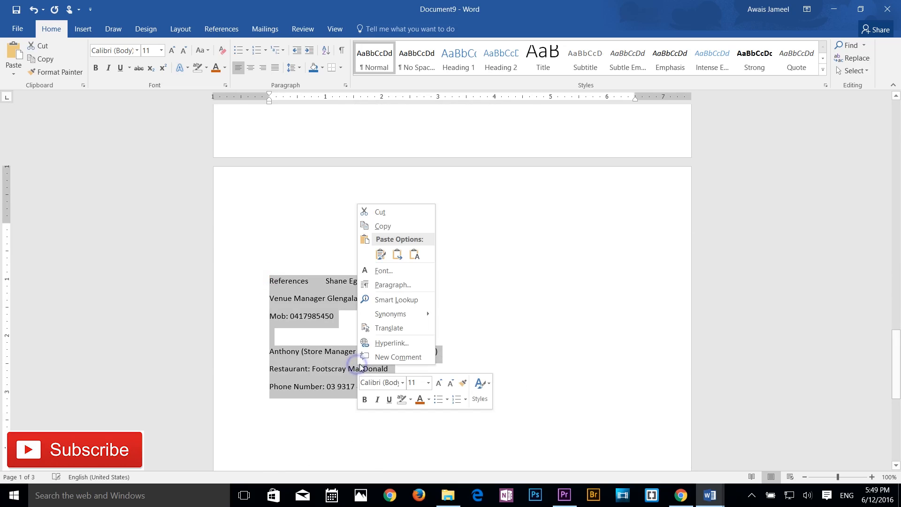
pyautogui.click(381, 214)
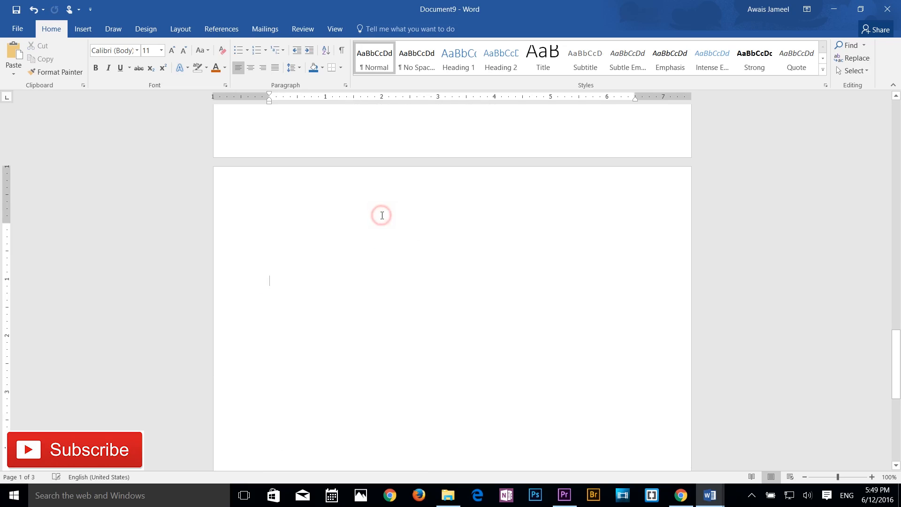
pyautogui.scroll(5, 378, 278)
pyautogui.click(286, 206)
pyautogui.rightClick(292, 205)
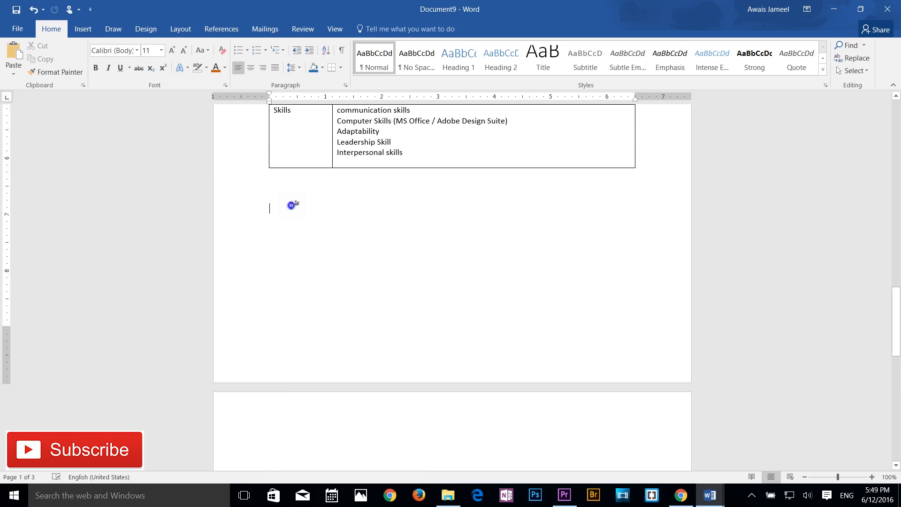
pyautogui.click(316, 255)
# Select the table's entire first column of section headings from the Objective cell, and release the selection again
pyautogui.scroll(20, 422, 286)
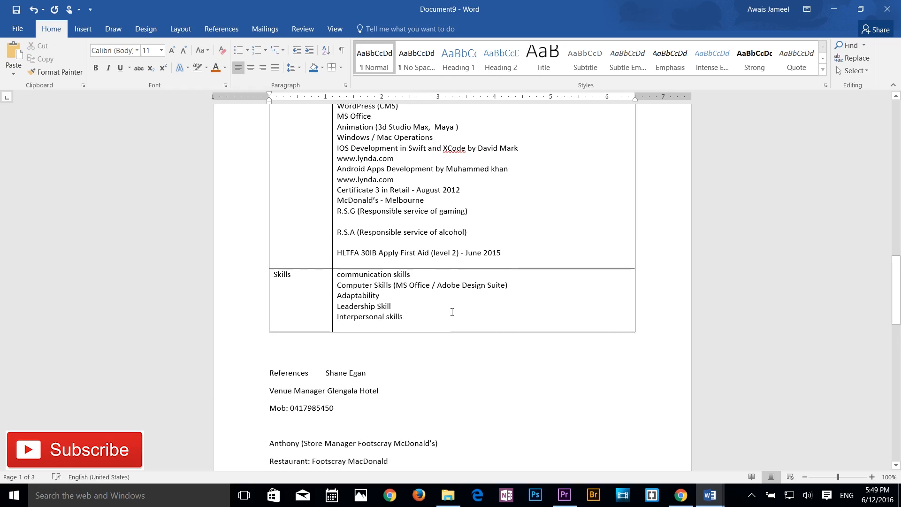
pyautogui.scroll(4, 459, 305)
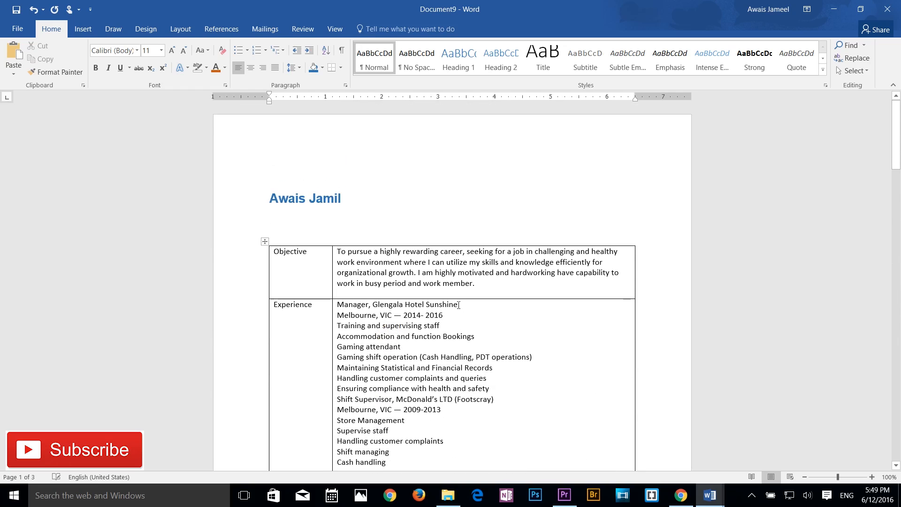
pyautogui.click(308, 217)
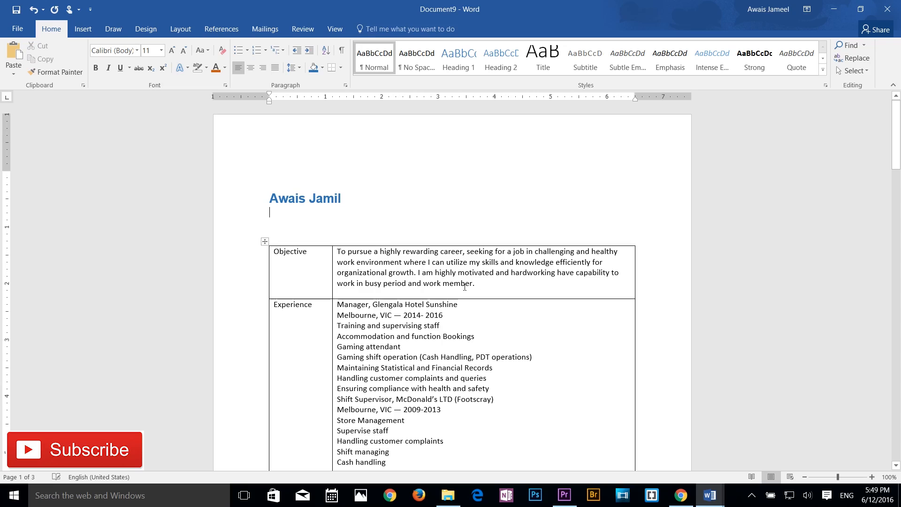
pyautogui.click(398, 280)
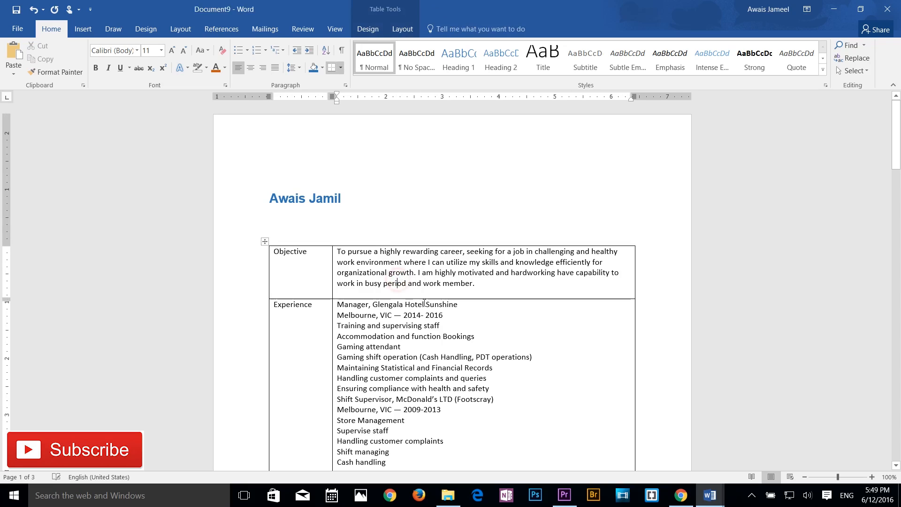
pyautogui.click(289, 252)
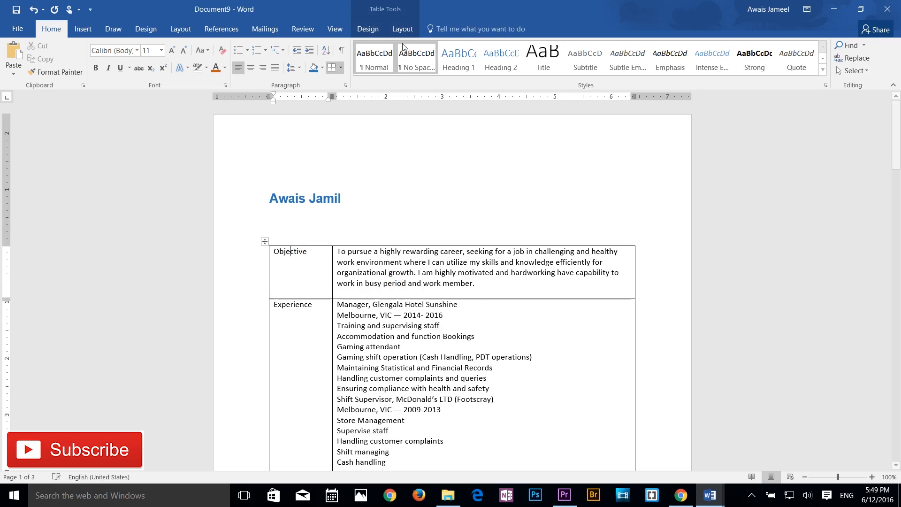
pyautogui.click(403, 29)
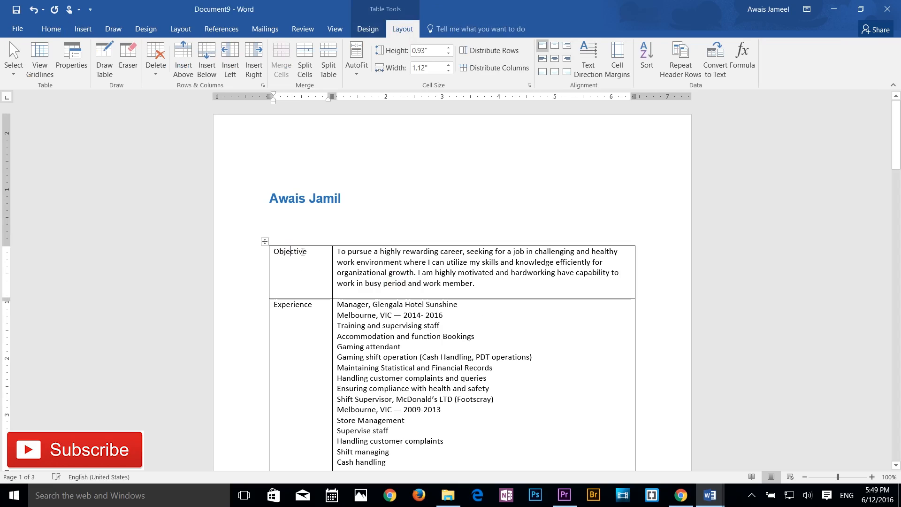
pyautogui.click(13, 68)
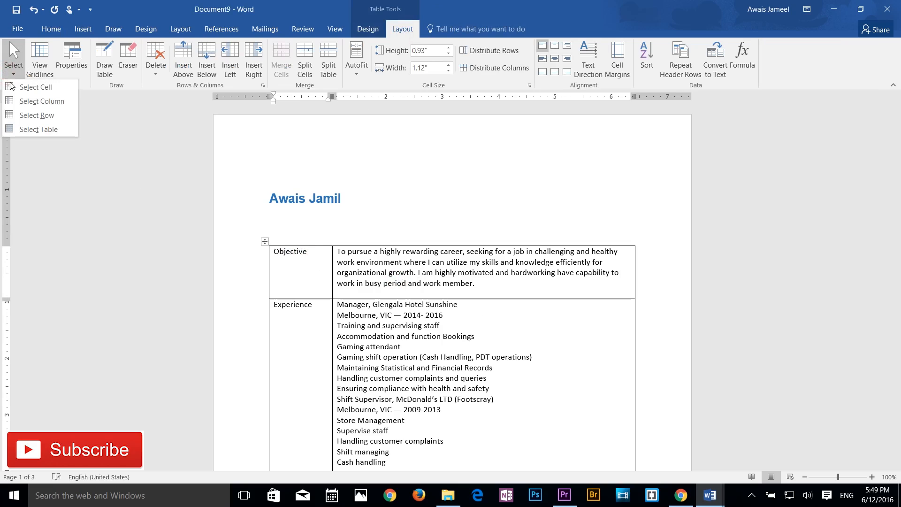
pyautogui.click(45, 101)
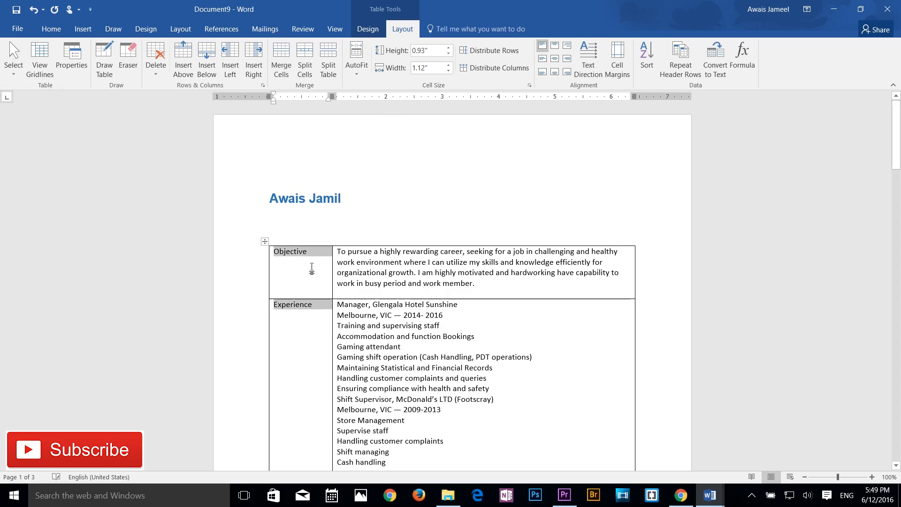
pyautogui.click(58, 34)
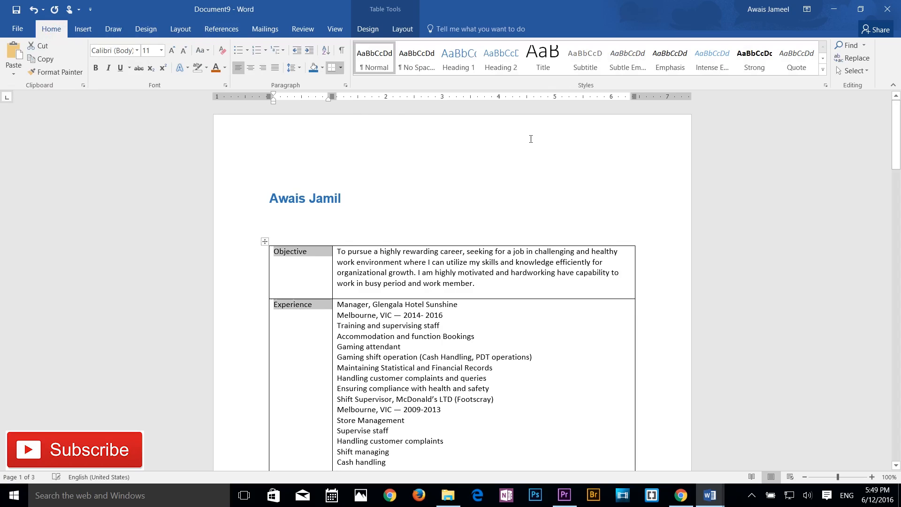
pyautogui.click(403, 28)
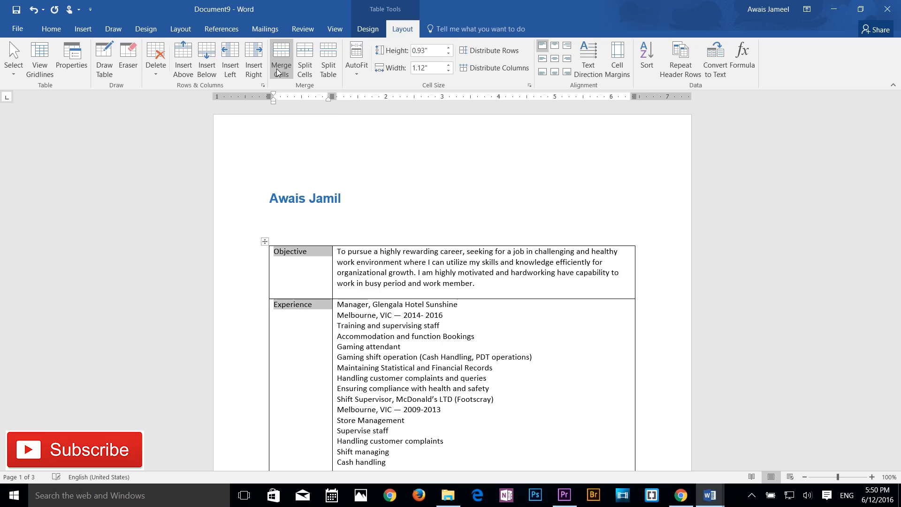
pyautogui.click(425, 315)
# Insert a table with six columns and five rows on the blank page after the References text
pyautogui.scroll(-5, 426, 331)
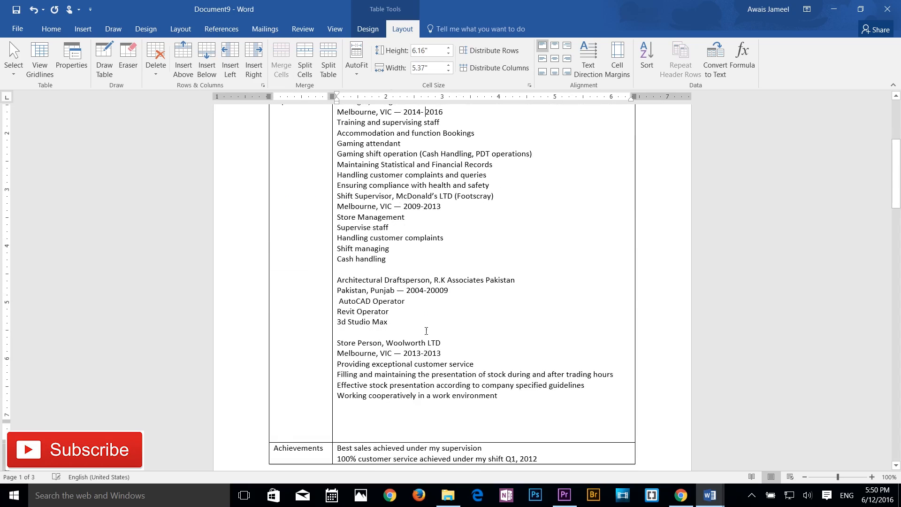
pyautogui.scroll(-20, 426, 331)
pyautogui.click(296, 304)
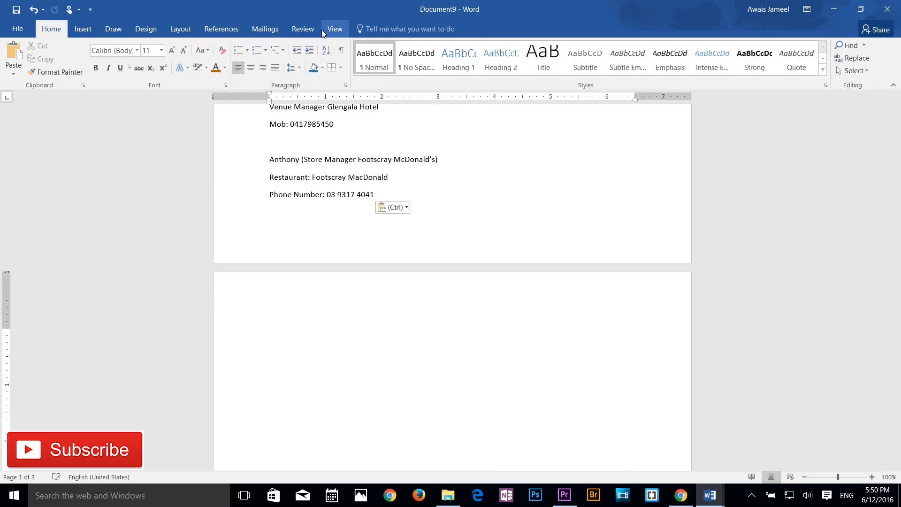
pyautogui.click(184, 31)
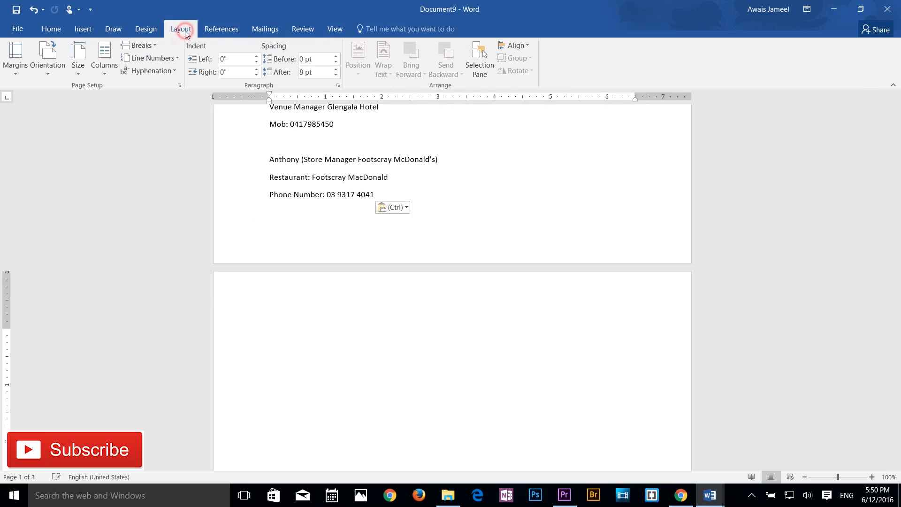
pyautogui.click(83, 29)
pyautogui.click(92, 73)
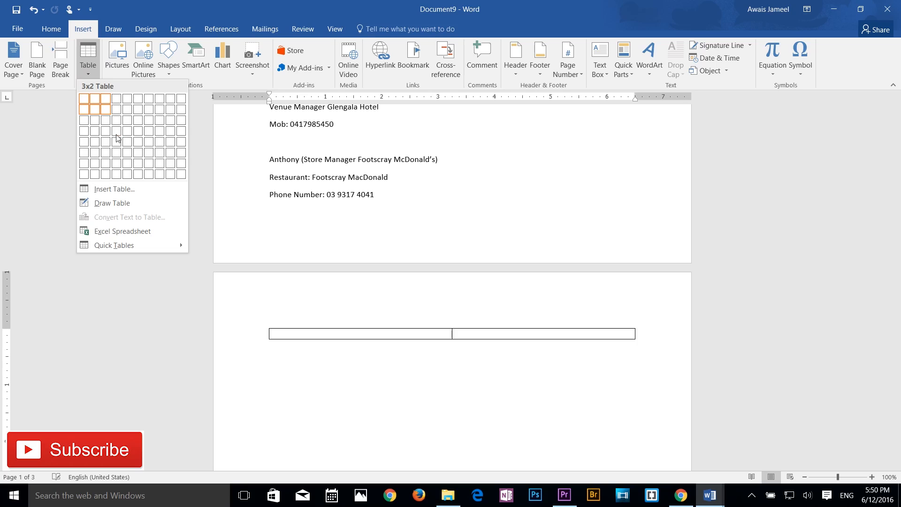
pyautogui.click(134, 141)
# Fill the second and third columns with sample text: adfasdf and asdfasd in row two, asdfasdf and asdfas in row three
pyautogui.click(417, 355)
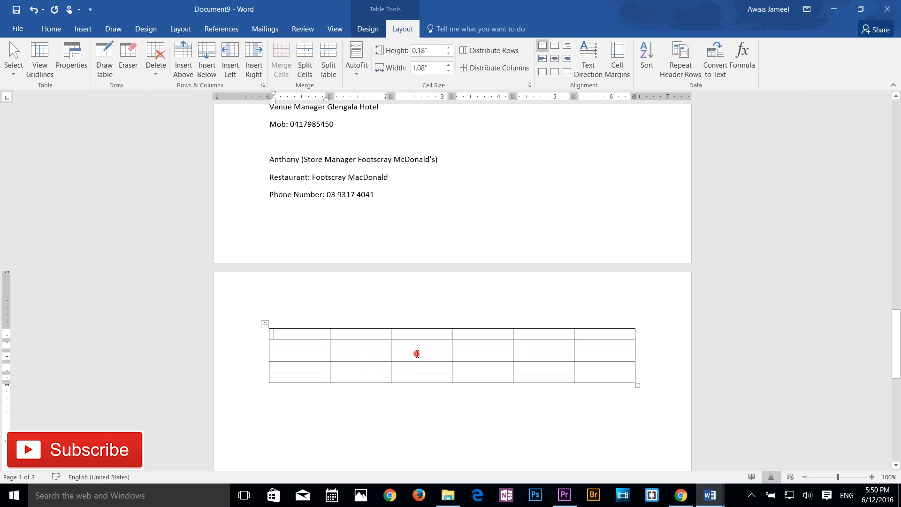
pyautogui.write('asdfas')
pyautogui.click(332, 345)
pyautogui.write('adfasdf')
pyautogui.click(354, 355)
pyautogui.write('asdfasdf')
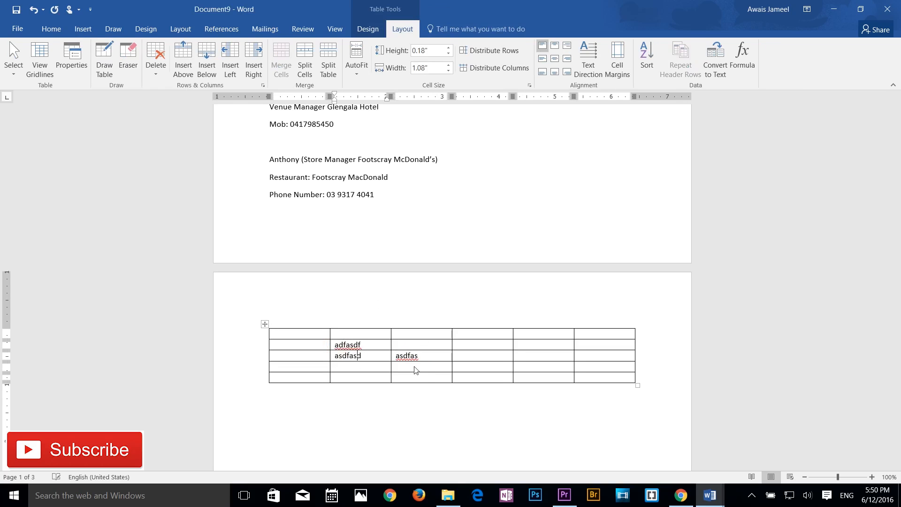
pyautogui.click(421, 366)
pyautogui.click(430, 344)
pyautogui.write('asdfasd')
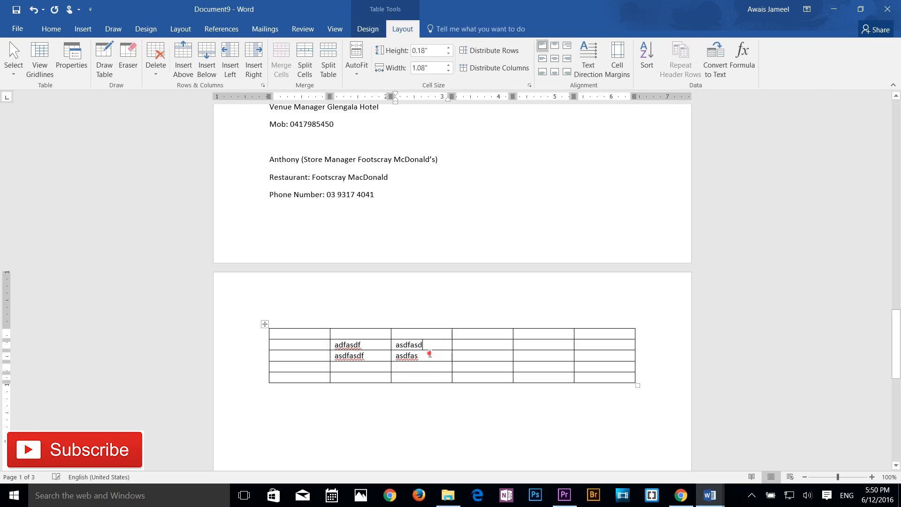
# Merge the asdfasdf and asdfas cells in the sample table's third row, and split the table in two at that row
pyautogui.click(430, 356)
pyautogui.scroll(1, 421, 361)
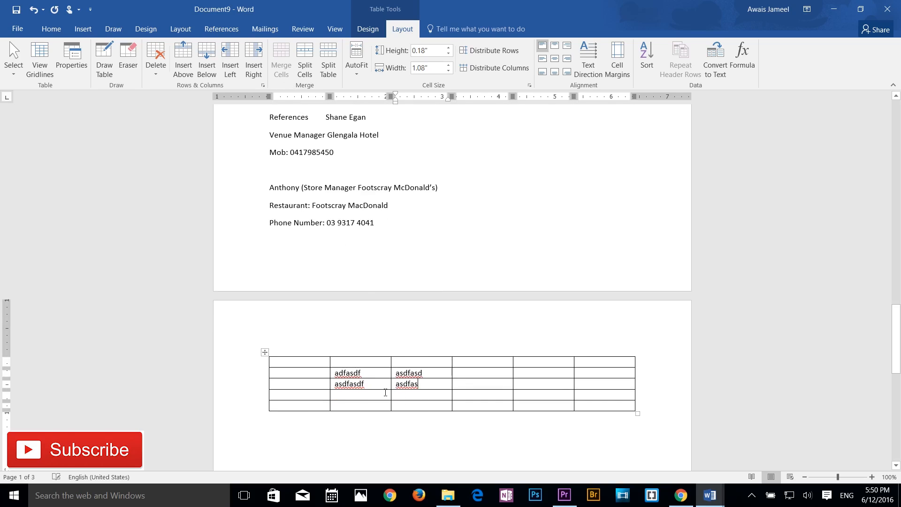
pyautogui.moveTo(332, 388); pyautogui.dragTo(418, 386)
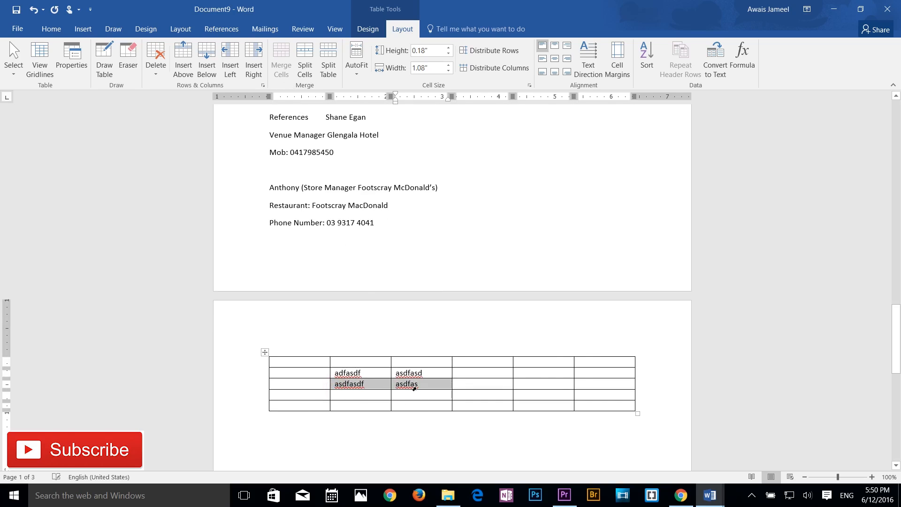
pyautogui.click(376, 390)
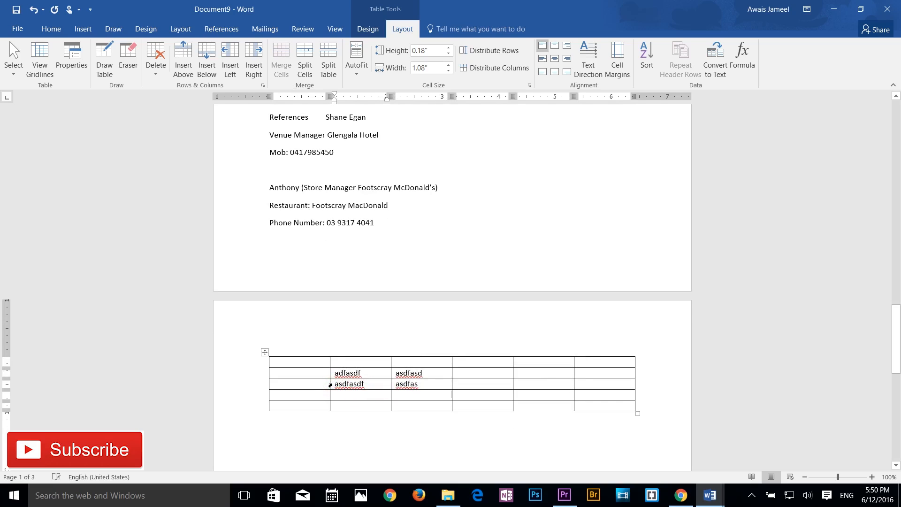
pyautogui.click(331, 385)
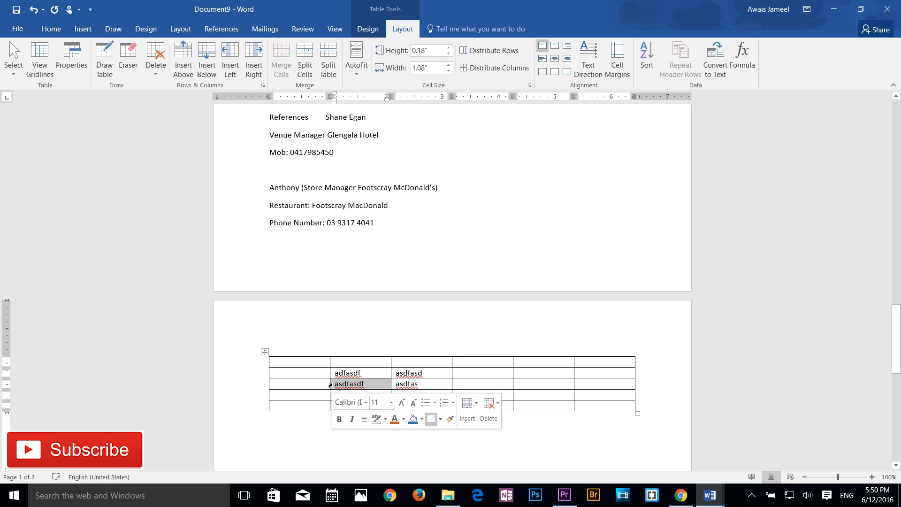
pyautogui.click(392, 385)
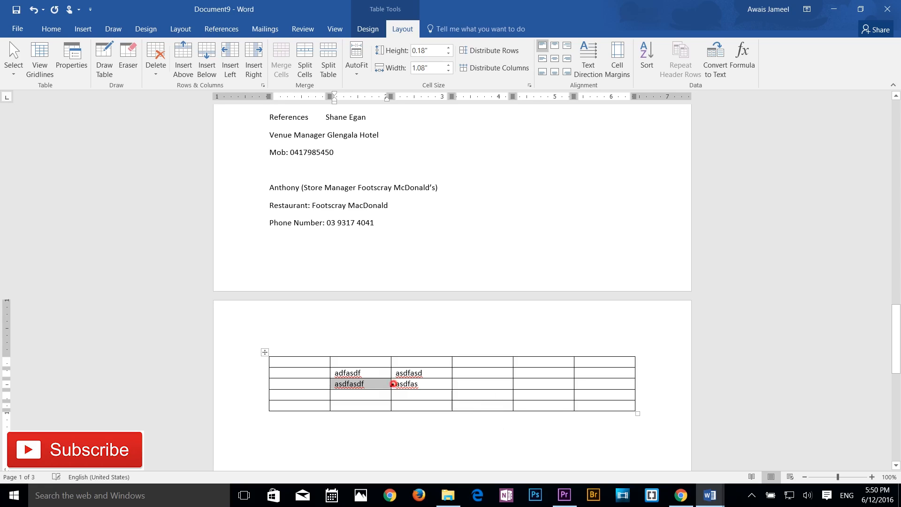
pyautogui.keyDown('shift'); pyautogui.click(330, 387); pyautogui.keyUp('shift')
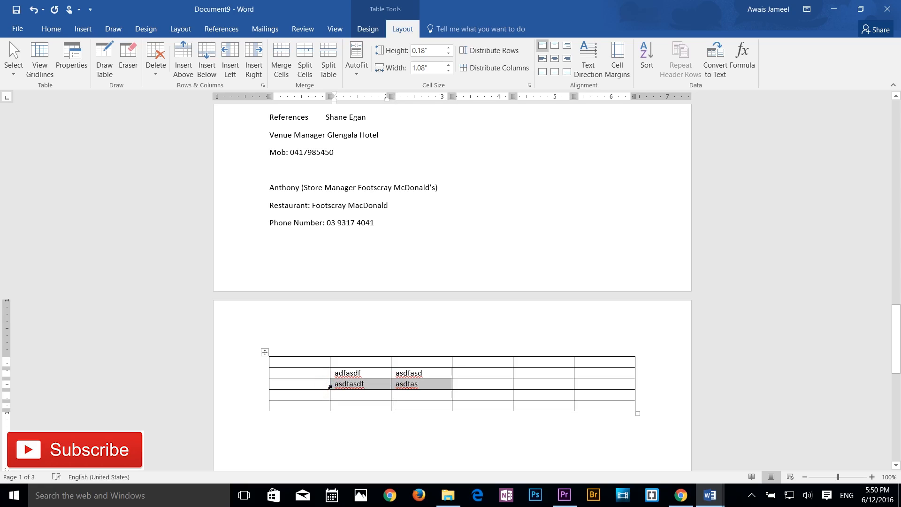
pyautogui.click(283, 73)
pyautogui.click(377, 393)
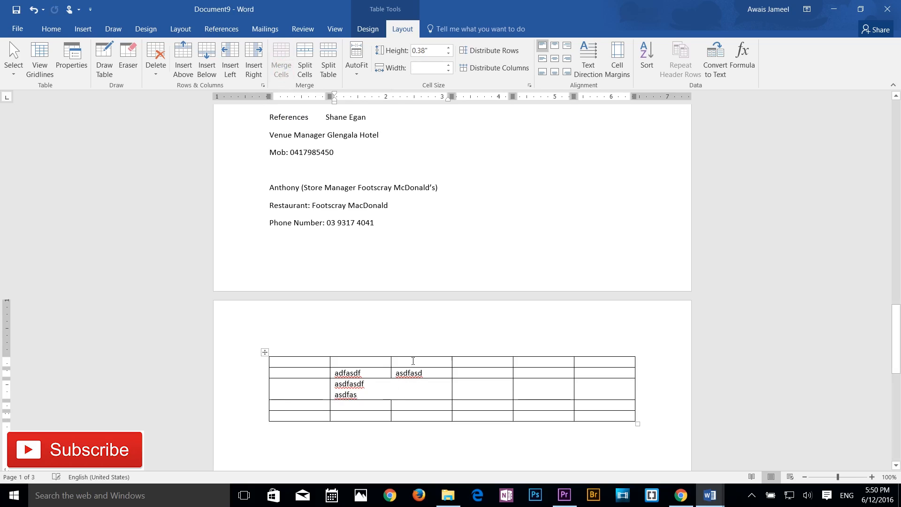
pyautogui.click(327, 76)
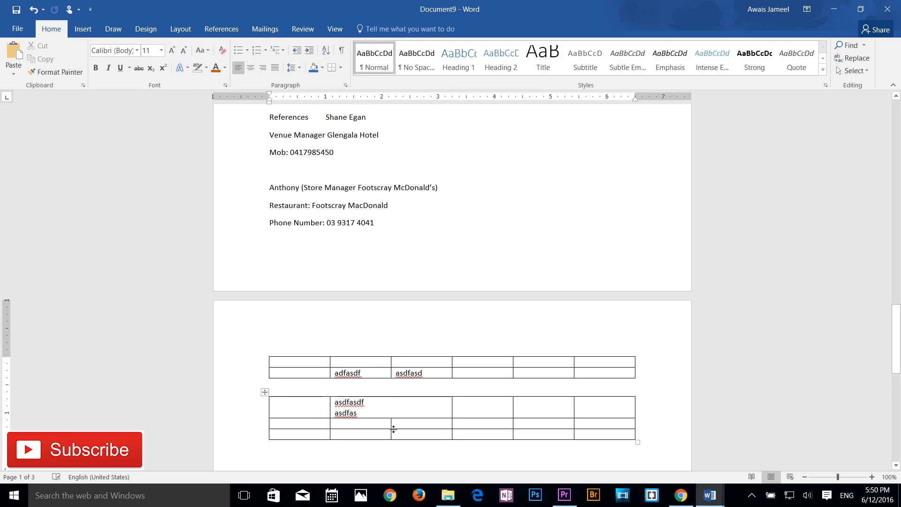
# Insert two empty columns into the upper sample table, directly after the asdfasd column
pyautogui.click(454, 353)
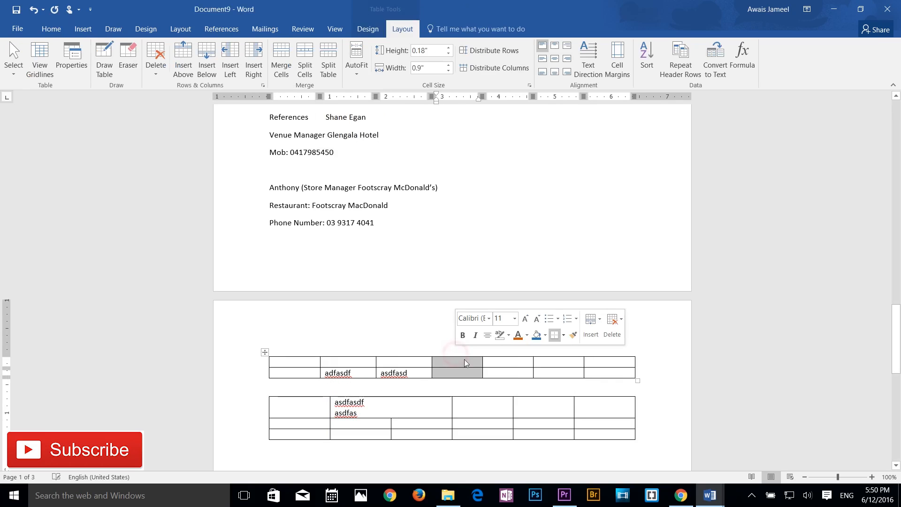
pyautogui.moveTo(474, 351)
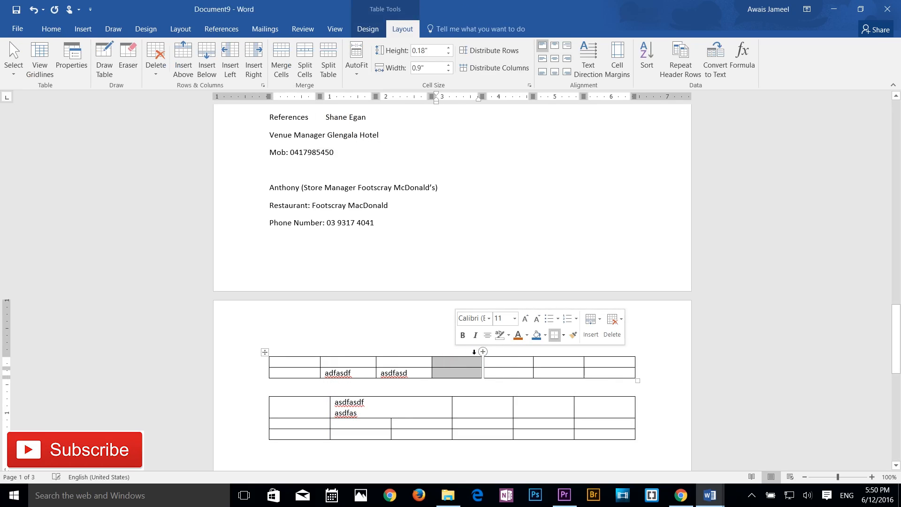
pyautogui.scroll(5, 476, 366)
pyautogui.scroll(-6, 482, 364)
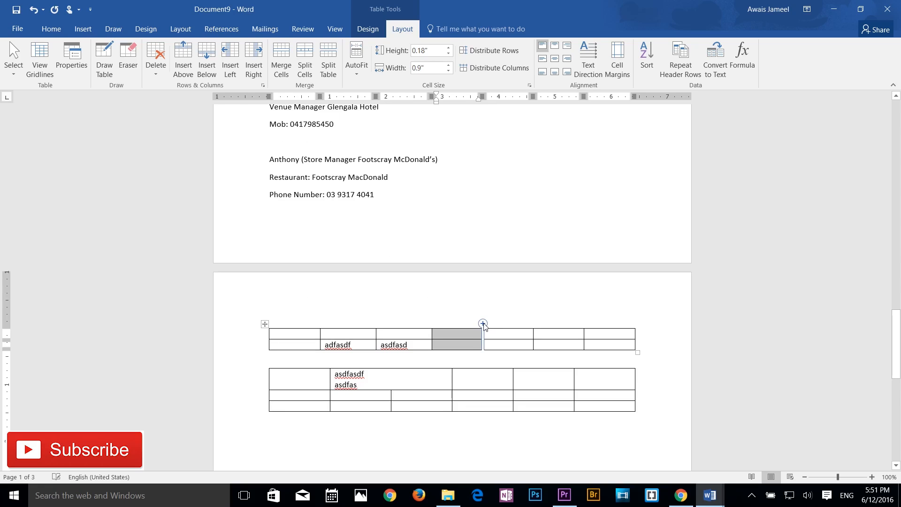
pyautogui.click(484, 323)
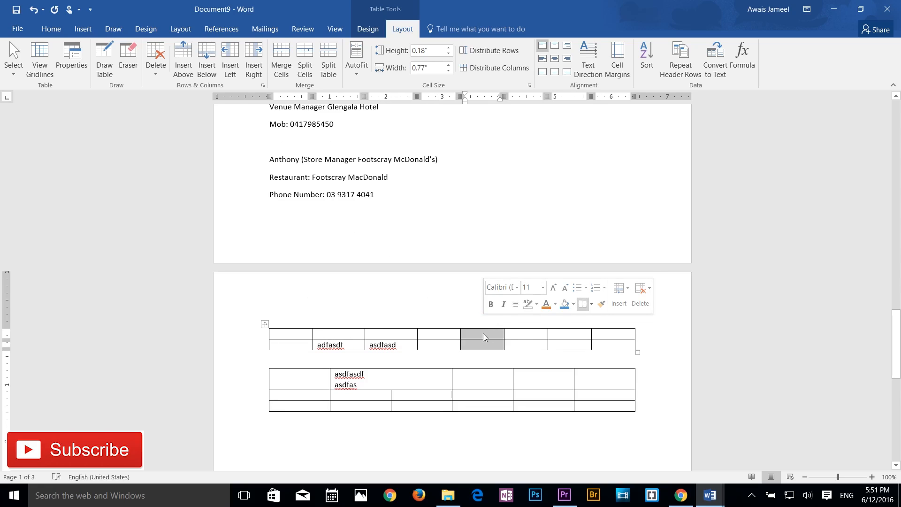
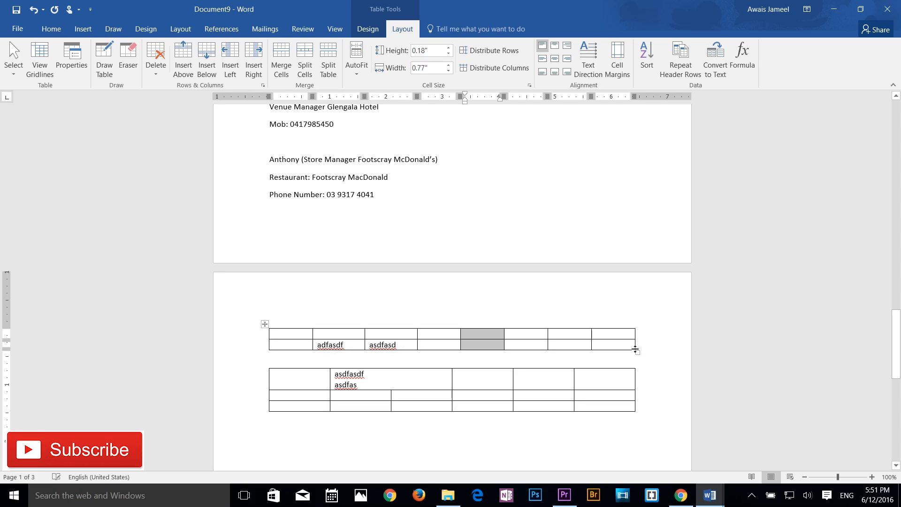
# Show the AutoFit options for the upper sample table and close them without choosing one
pyautogui.click(633, 351)
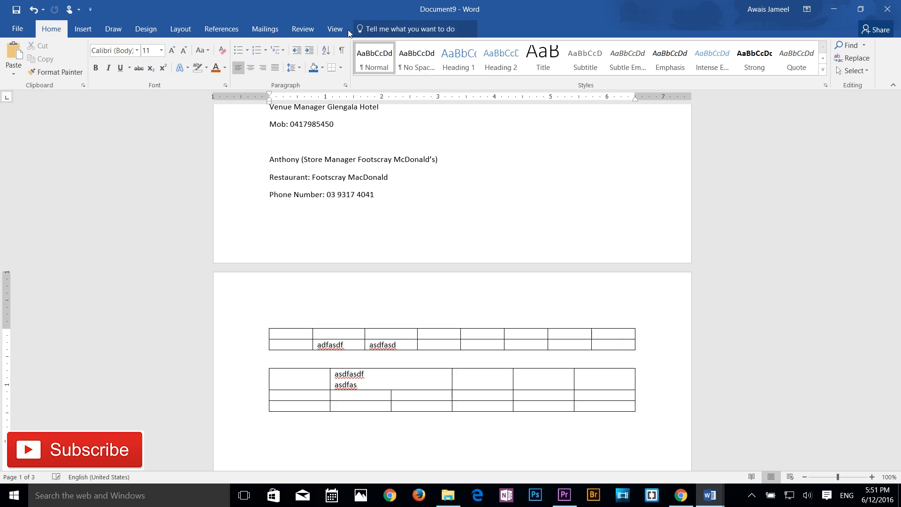
pyautogui.click(411, 346)
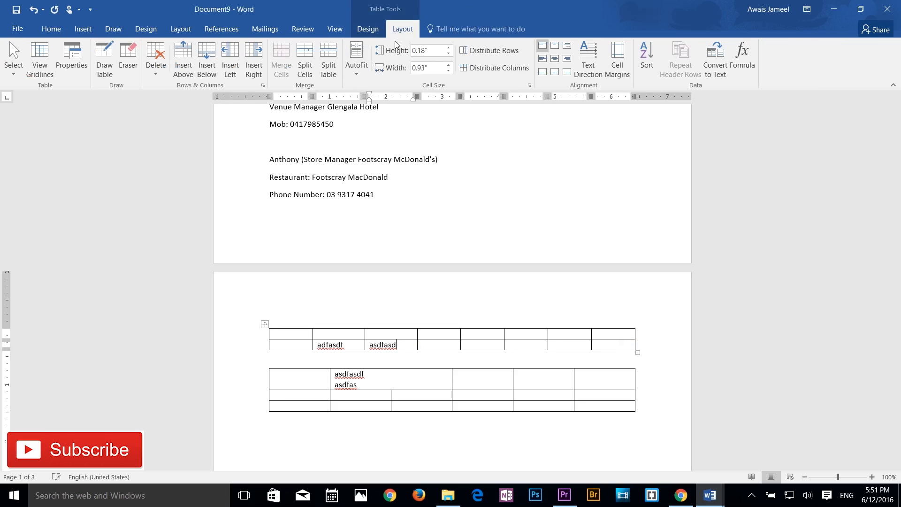
pyautogui.click(362, 74)
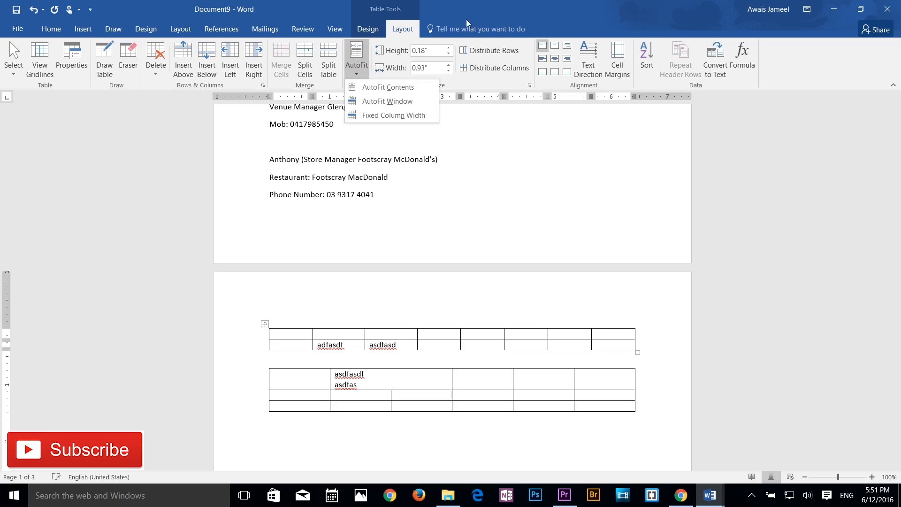
pyautogui.click(485, 83)
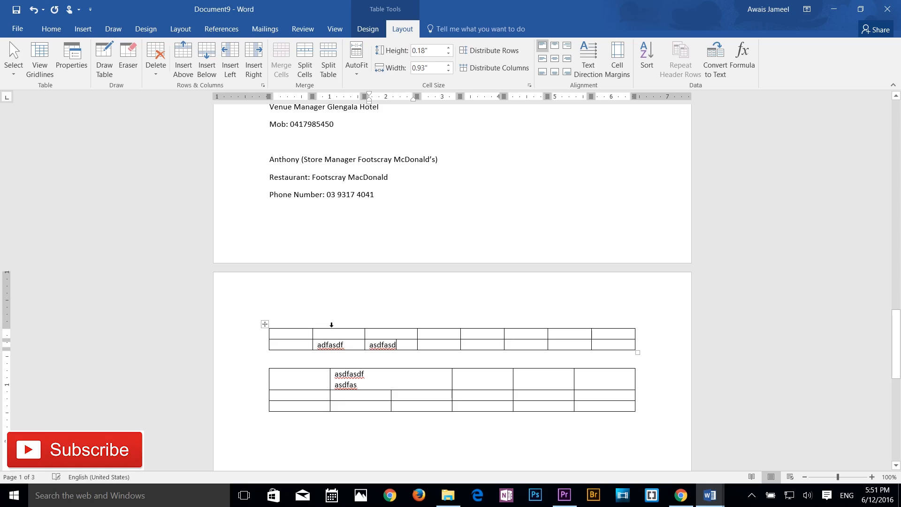
# Select the adfasdf cell in the upper table and set its row height to 0.25 inches
pyautogui.click(315, 348)
pyautogui.click(318, 345)
pyautogui.click(313, 347)
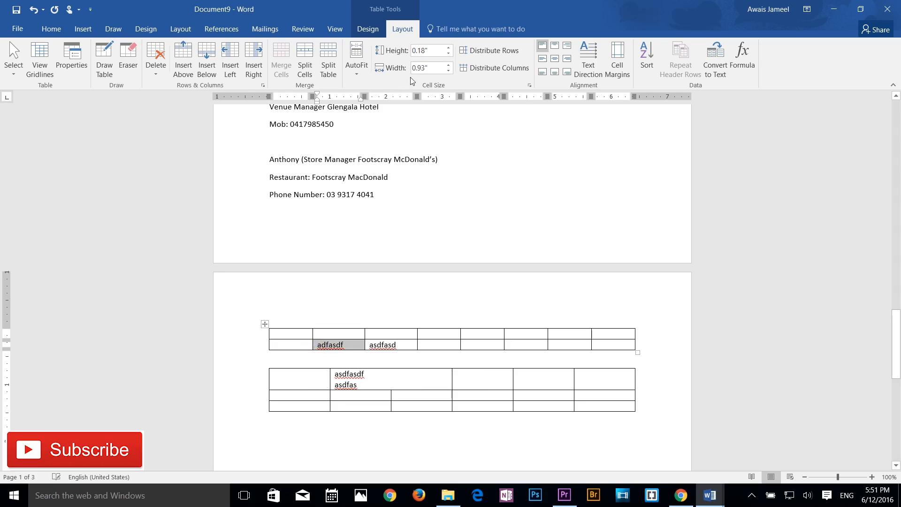
pyautogui.click(427, 52)
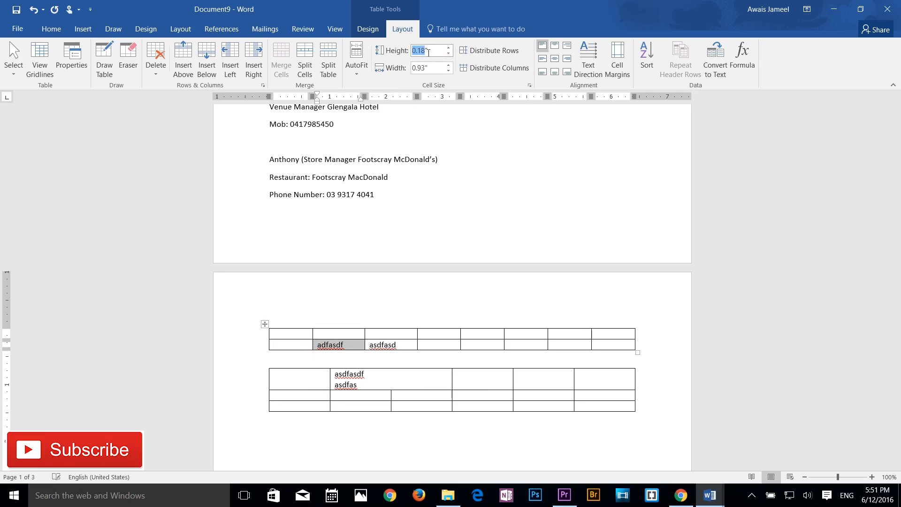
pyautogui.click(427, 51)
pyautogui.moveTo(425, 52); pyautogui.dragTo(420, 51)
pyautogui.write('25')
pyautogui.press('Return')
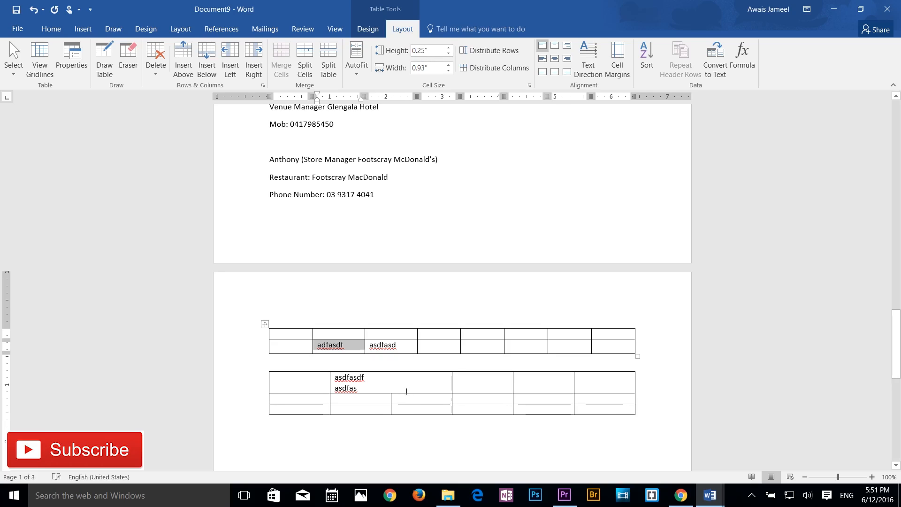
# Narrow the upper table's fourth column by shifting its border with the fifth, making the fifth about 1.18 inches wide
pyautogui.click(480, 387)
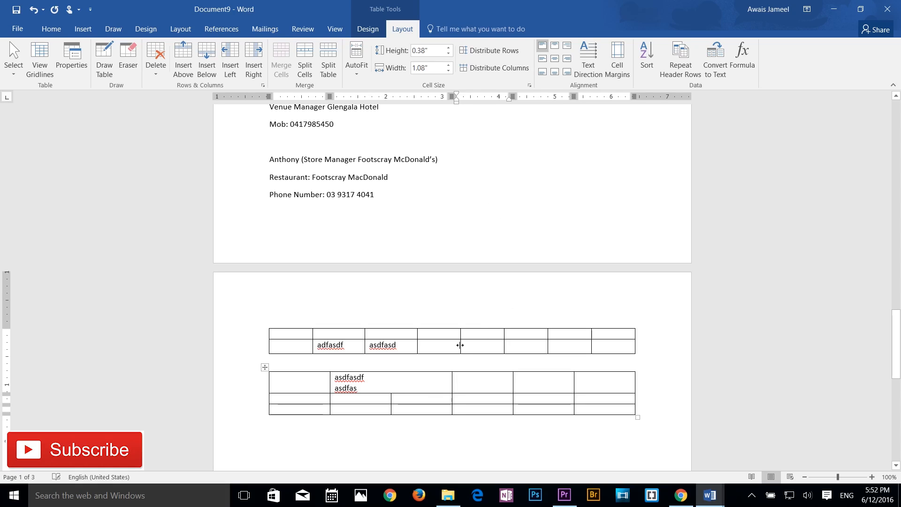
pyautogui.moveTo(461, 346); pyautogui.dragTo(437, 343)
pyautogui.click(453, 342)
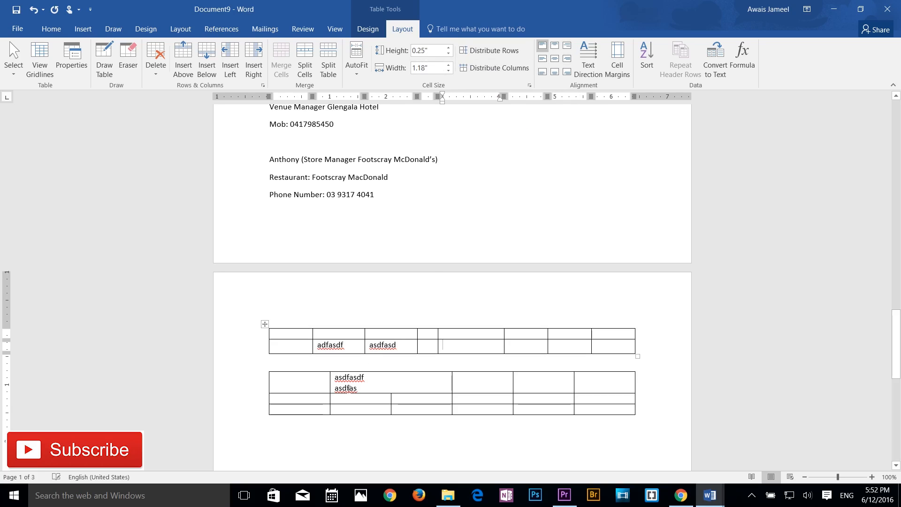
# Cycle the merged cell's text through both vertical directions and several alignments, ending with horizontal text aligned centre left
pyautogui.click(361, 388)
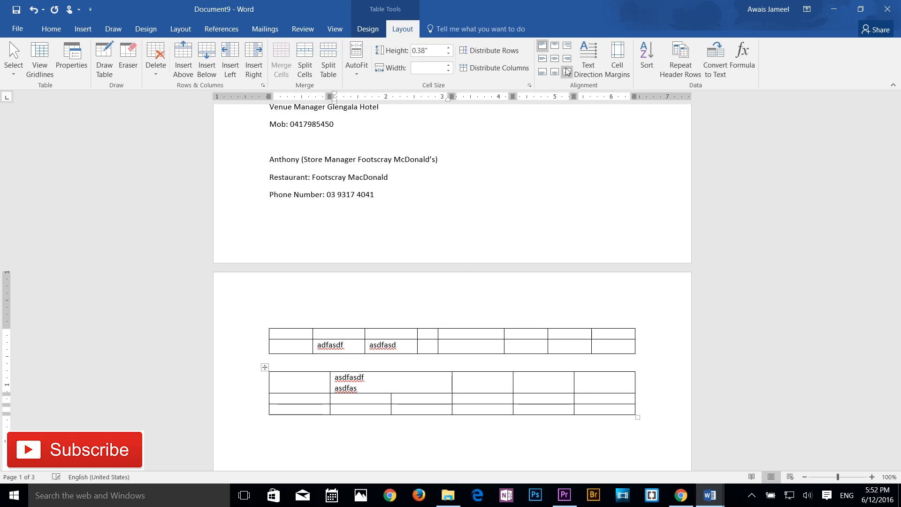
pyautogui.click(587, 59)
pyautogui.click(567, 58)
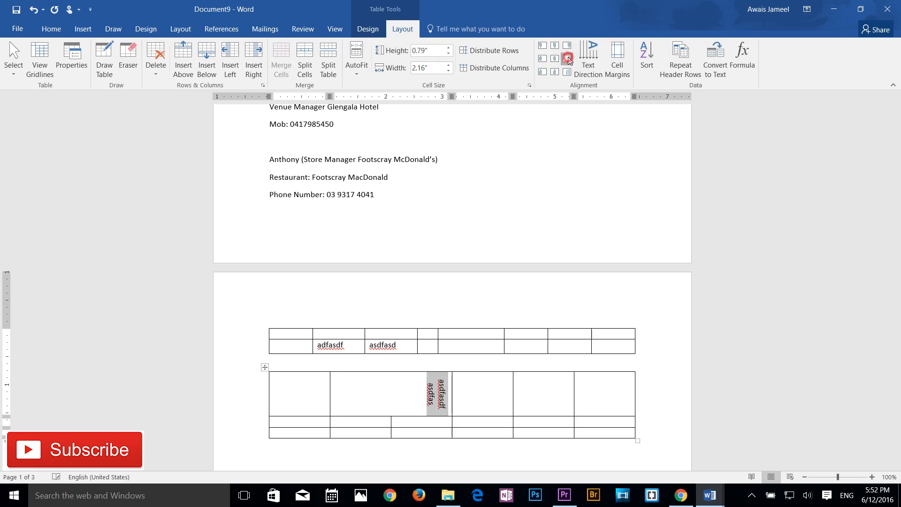
pyautogui.click(568, 47)
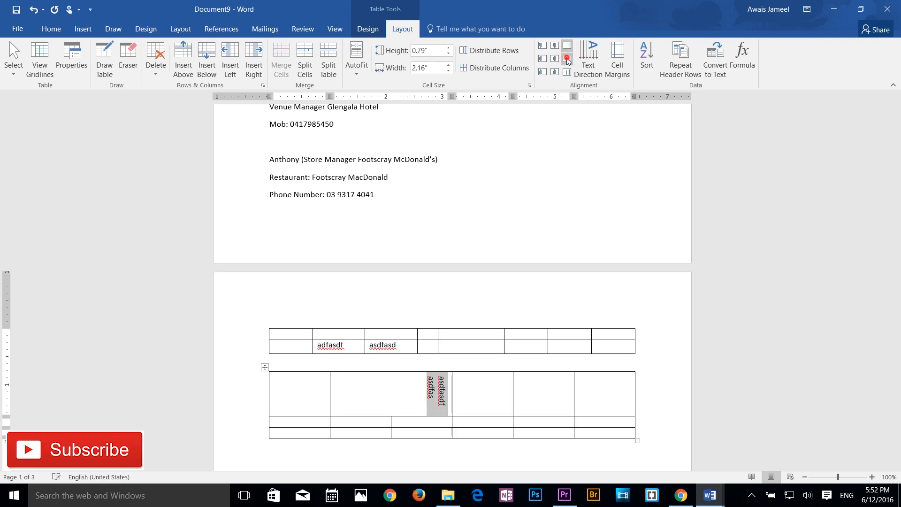
pyautogui.click(555, 59)
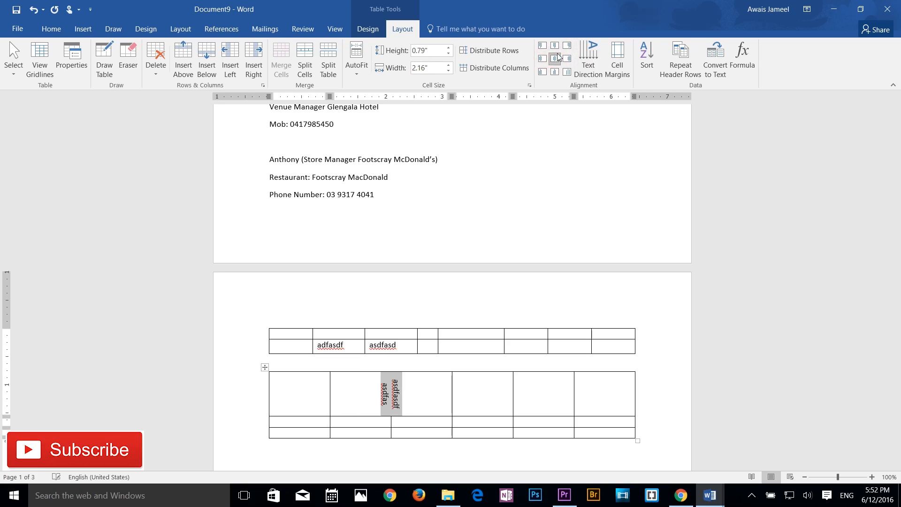
pyautogui.click(555, 45)
pyautogui.click(588, 59)
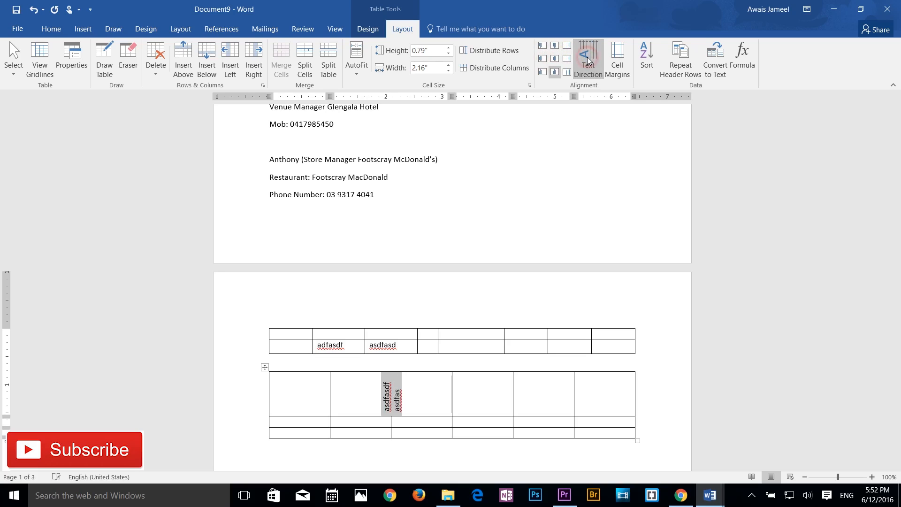
pyautogui.click(588, 59)
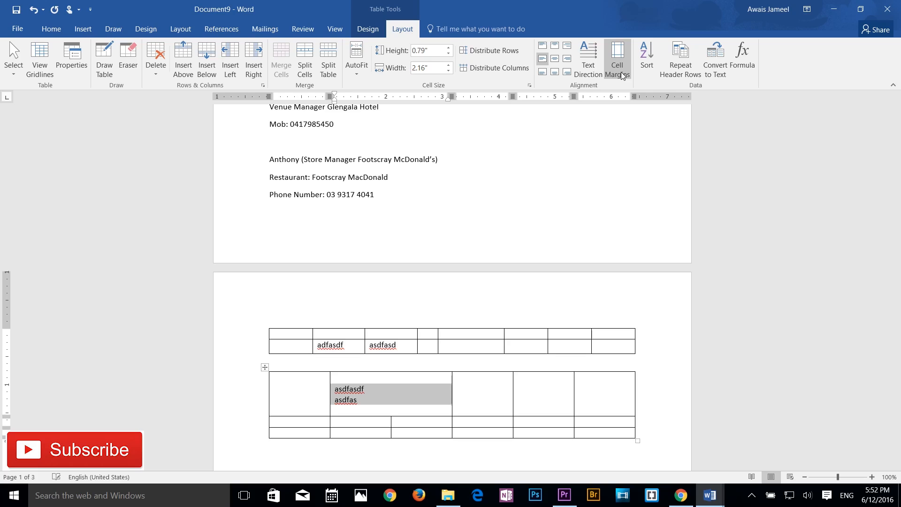
# Extend both lines in the merged cell with more asdf-style sample text so they nearly fill the cell's width
pyautogui.click(356, 400)
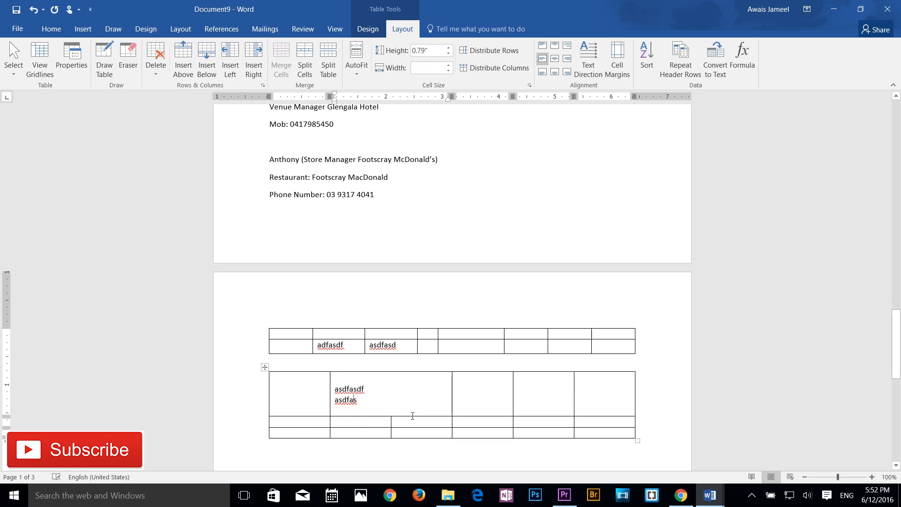
pyautogui.write('qwdfasdfasdf')
pyautogui.click(420, 385)
pyautogui.write('asdfasdfa')
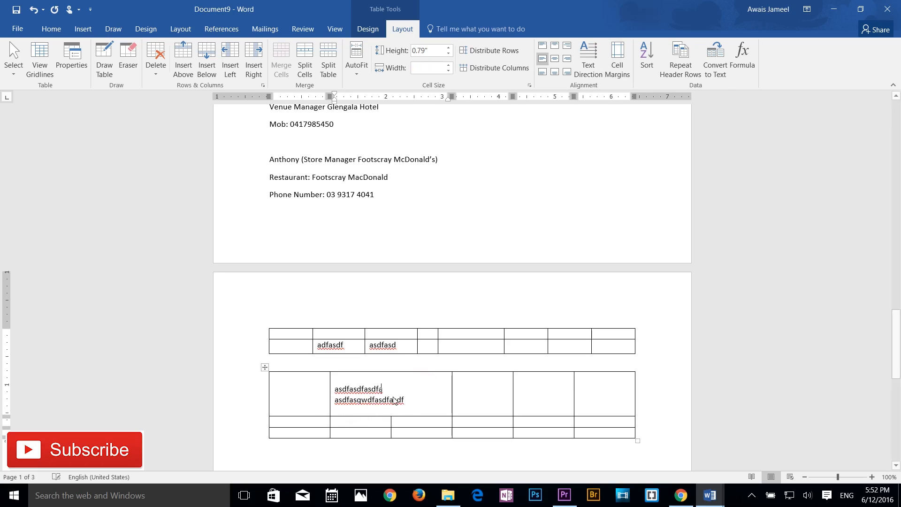
pyautogui.write('sdfa')
pyautogui.click(414, 400)
pyautogui.write('asdfasdf')
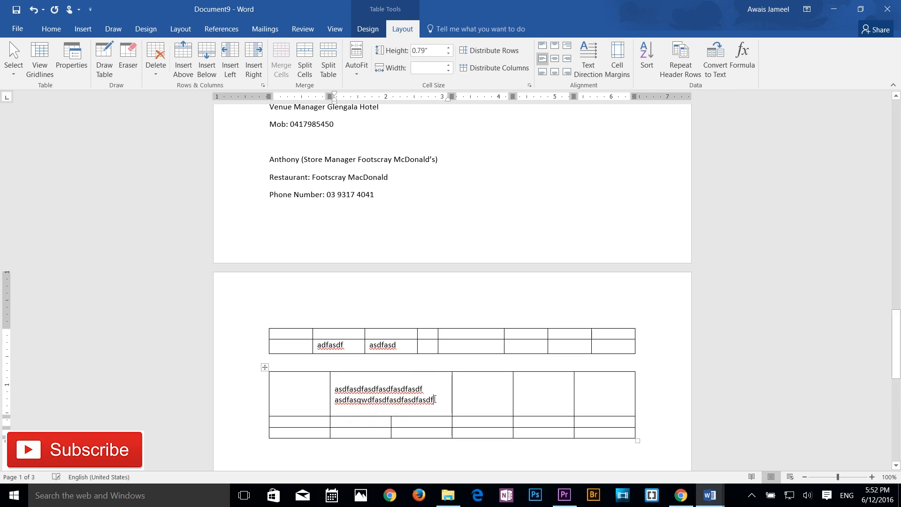
# Try to set the lower table's default top cell margin to 30 inches in the cell margin options
pyautogui.click(613, 70)
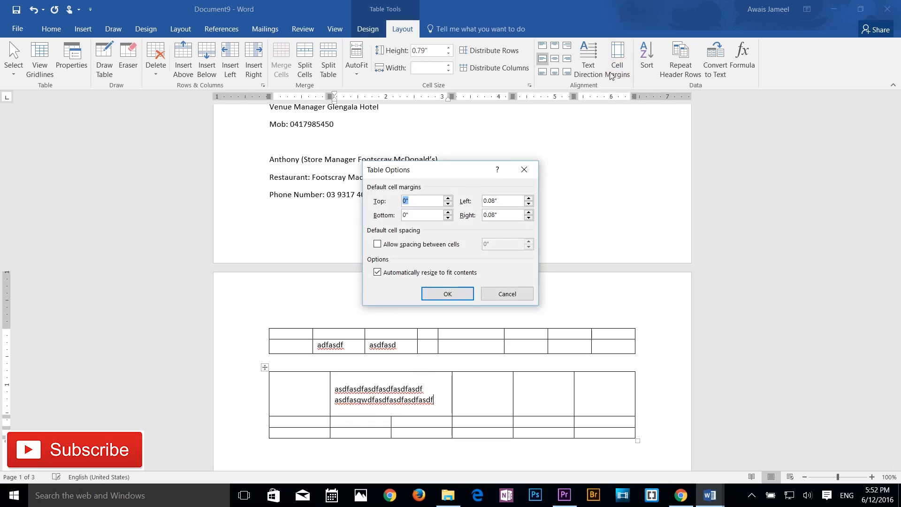
pyautogui.moveTo(463, 173); pyautogui.dragTo(683, 157)
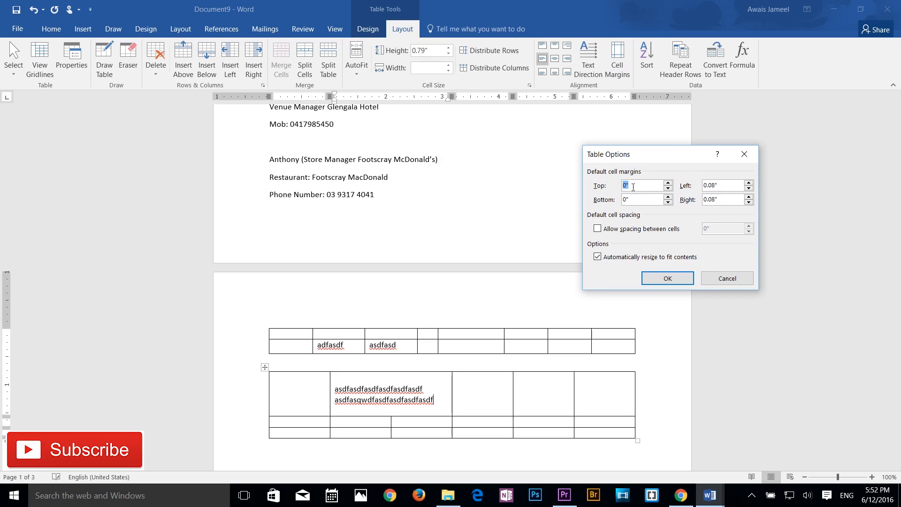
pyautogui.click(626, 186)
pyautogui.click(660, 280)
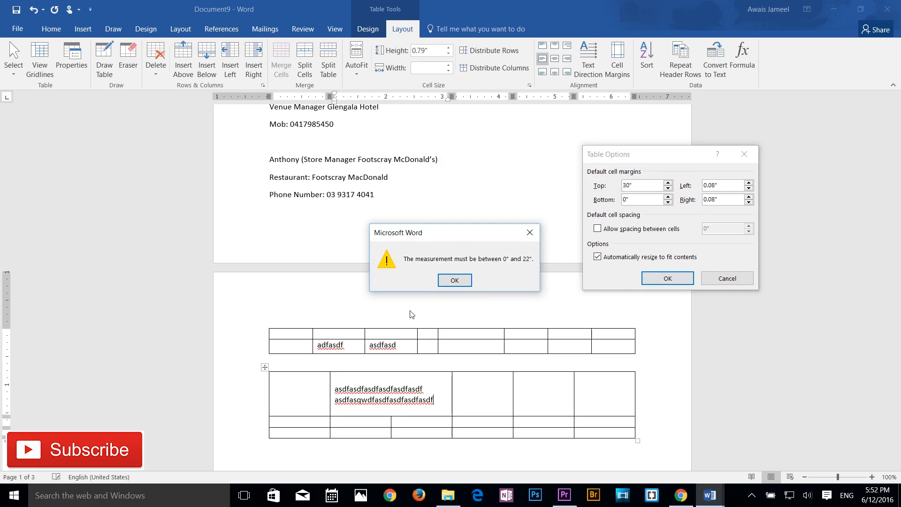
pyautogui.click(456, 280)
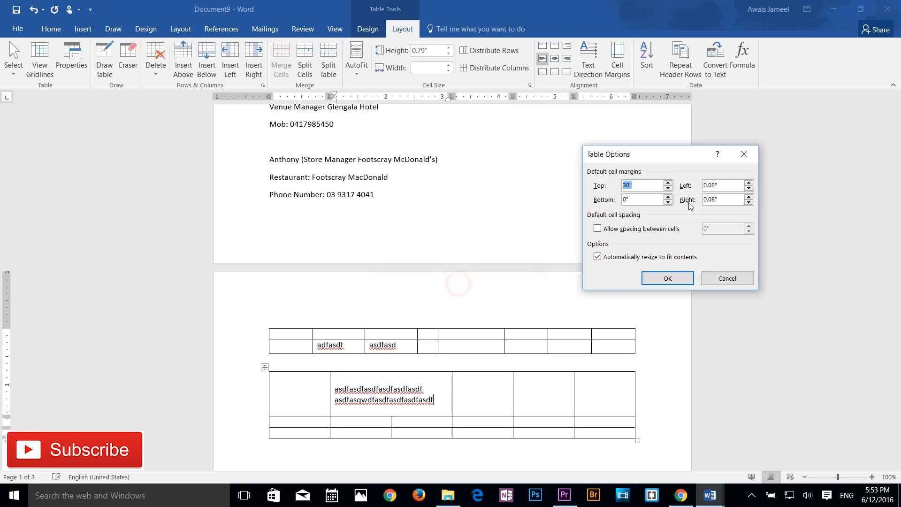
# Apply a different default top cell margin to the lower table, check its effect across the pages, and undo it
pyautogui.click(630, 184)
pyautogui.click(670, 279)
pyautogui.scroll(-5, 453, 368)
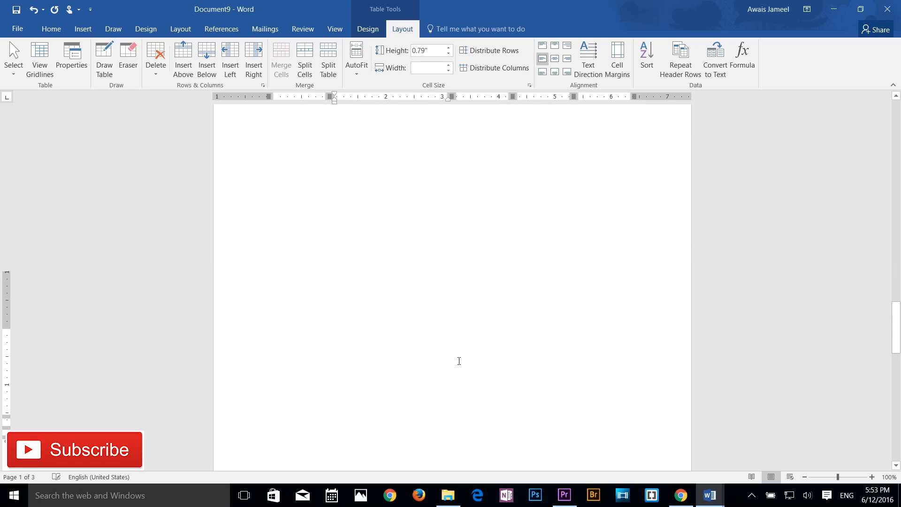
pyautogui.scroll(-10, 459, 361)
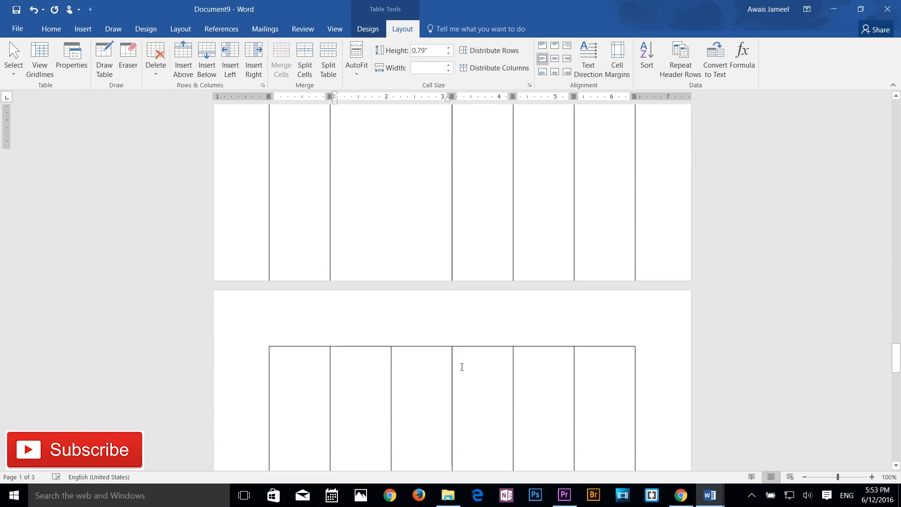
pyautogui.scroll(-10, 462, 368)
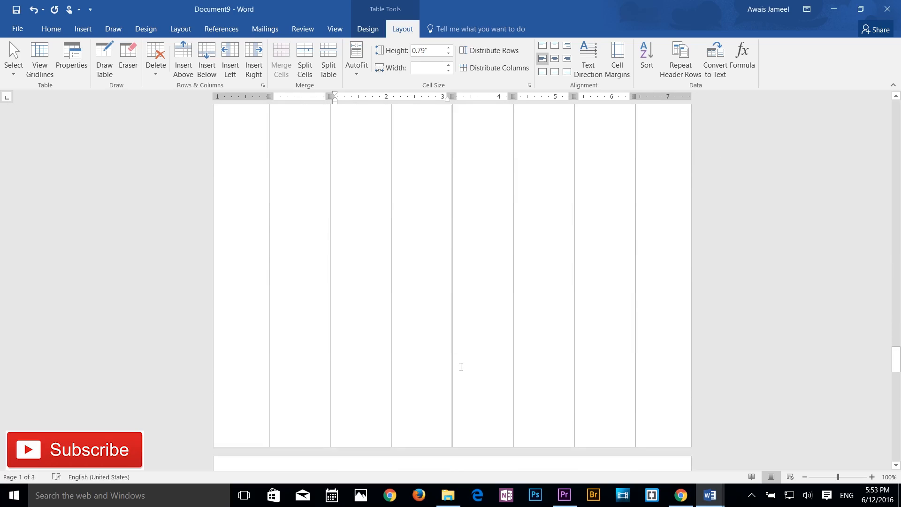
pyautogui.click(35, 4)
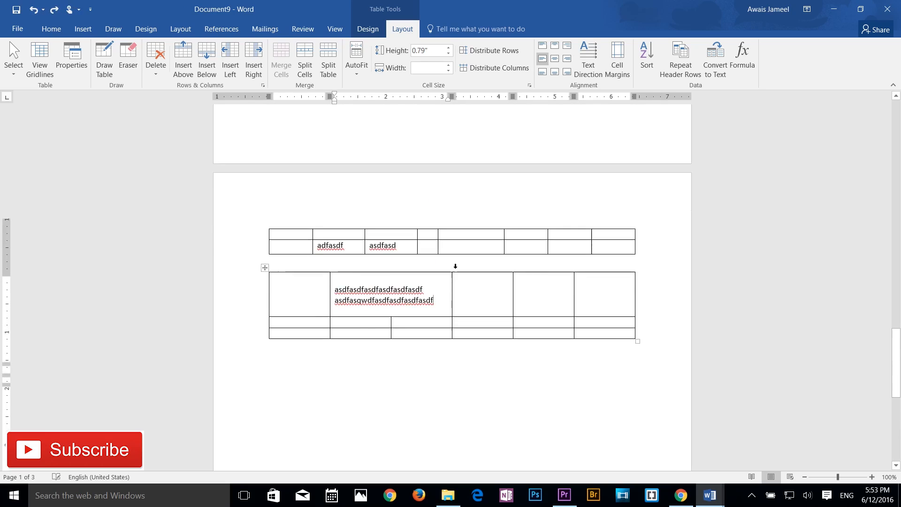
# Insert four new rows between the first row and the adfasdf row of the upper table
pyautogui.scroll(3, 507, 233)
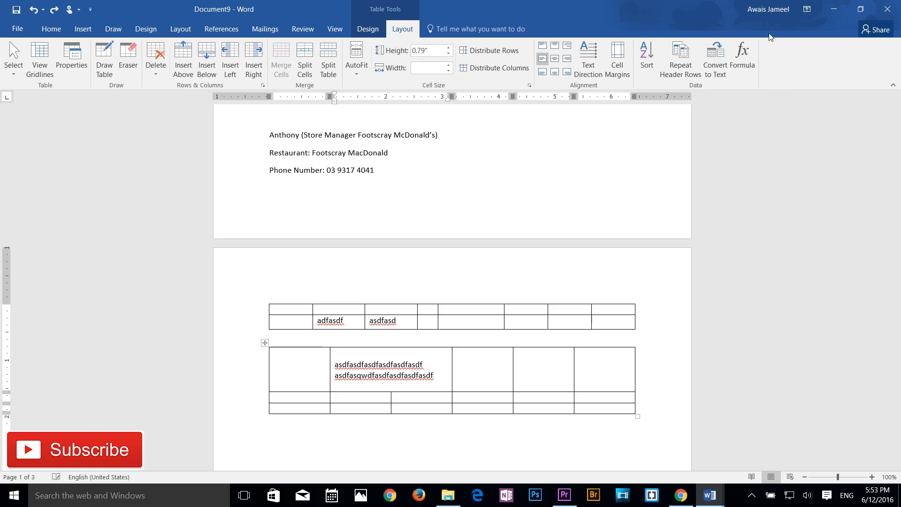
pyautogui.click(292, 335)
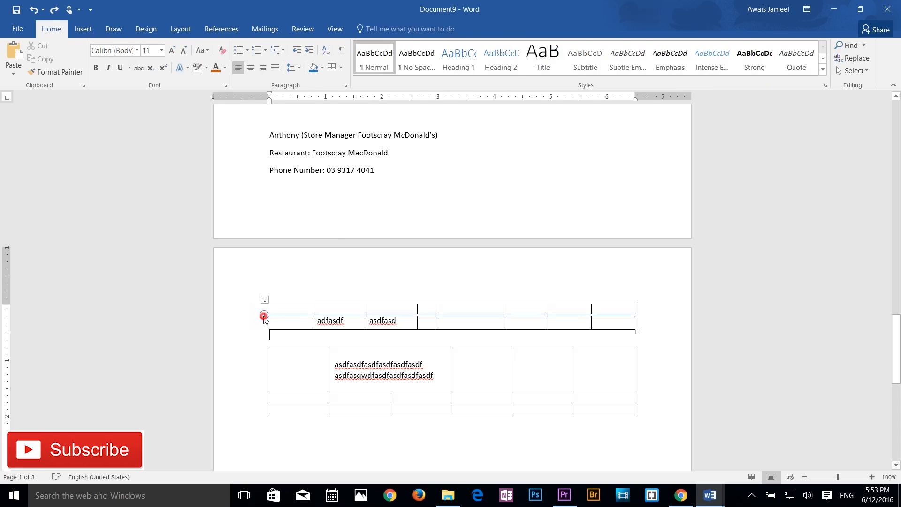
pyautogui.click(264, 316)
pyautogui.click(264, 316)
pyautogui.click(264, 316)
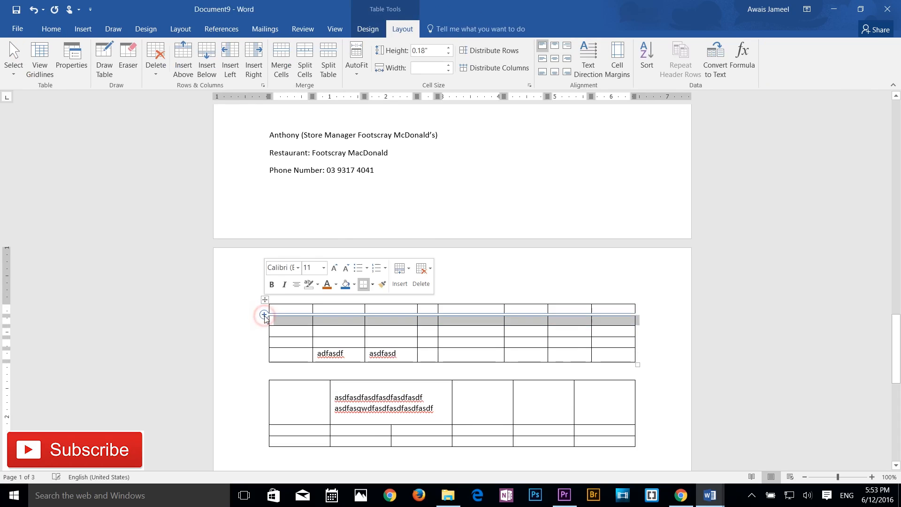
pyautogui.click(264, 316)
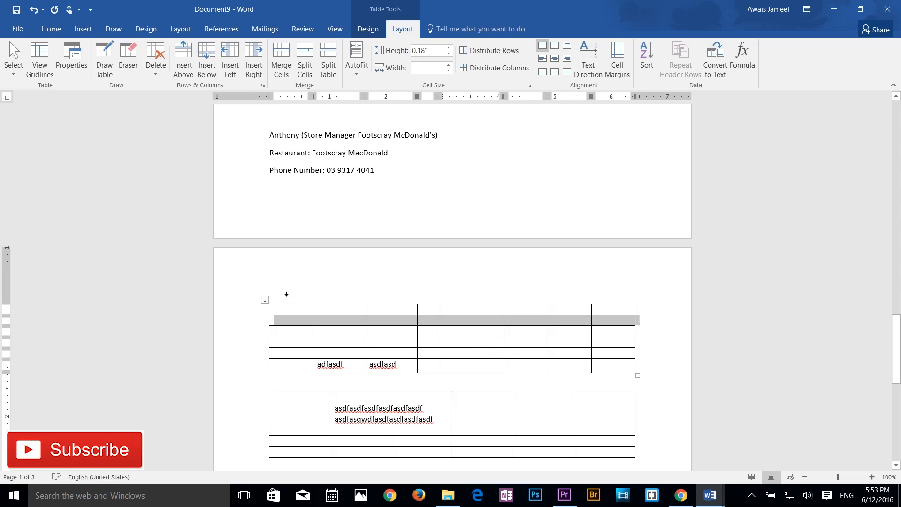
# Select the whole upper table on the last page and delete it
pyautogui.click(264, 300)
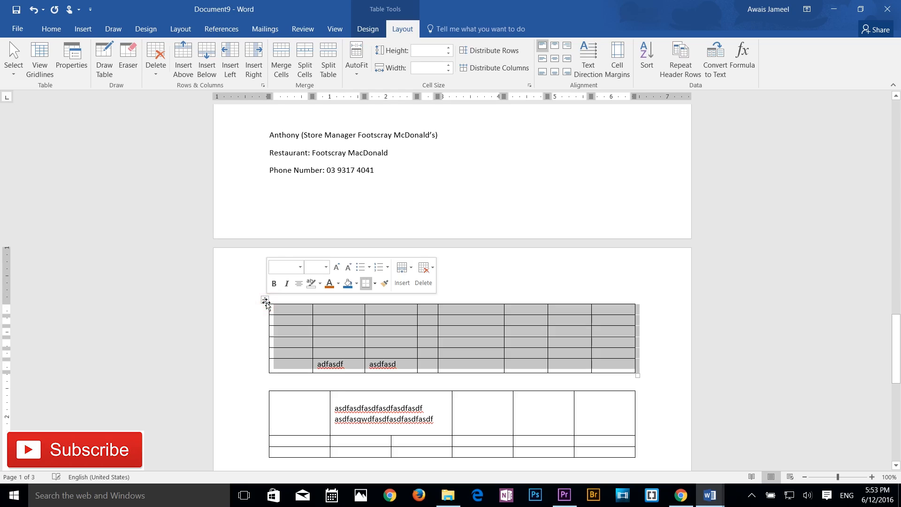
pyautogui.press('BackSpace')
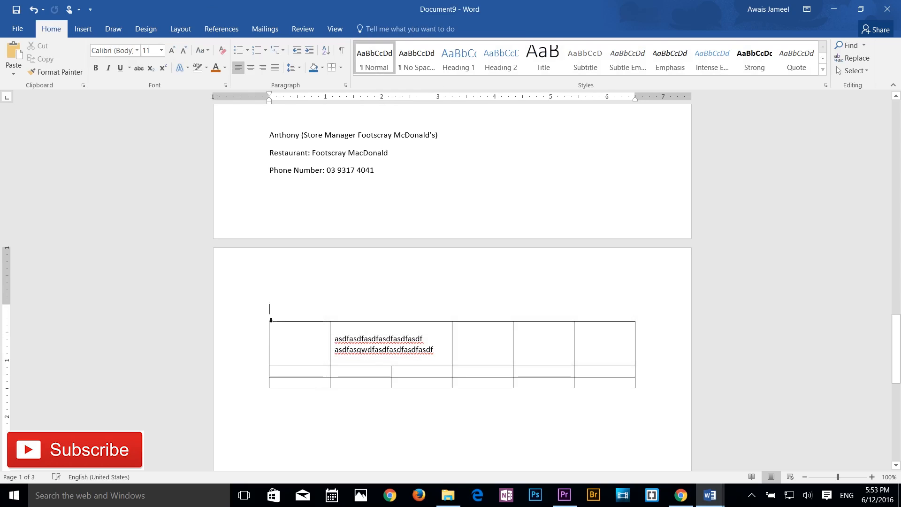
# Clear only the contents of the remaining sample table, then undo the clearing
pyautogui.click(270, 320)
pyautogui.click(265, 318)
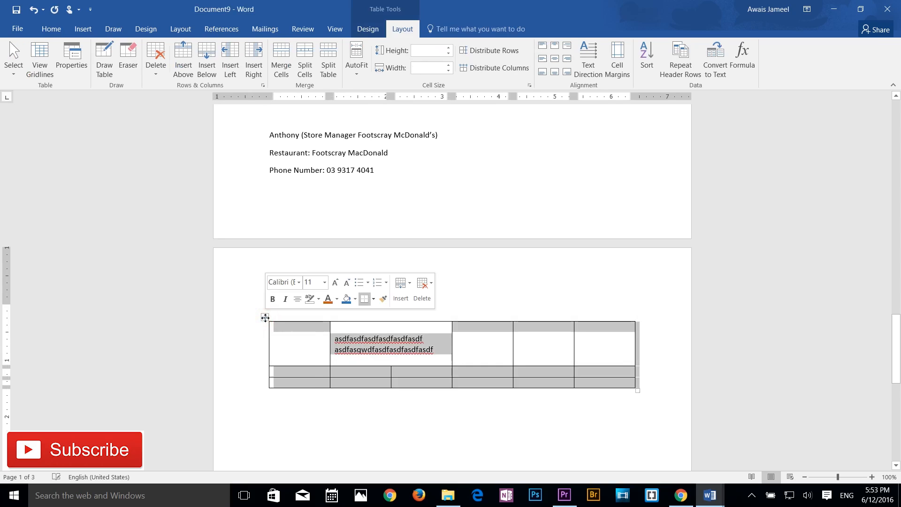
pyautogui.press('Delete')
pyautogui.click(265, 316)
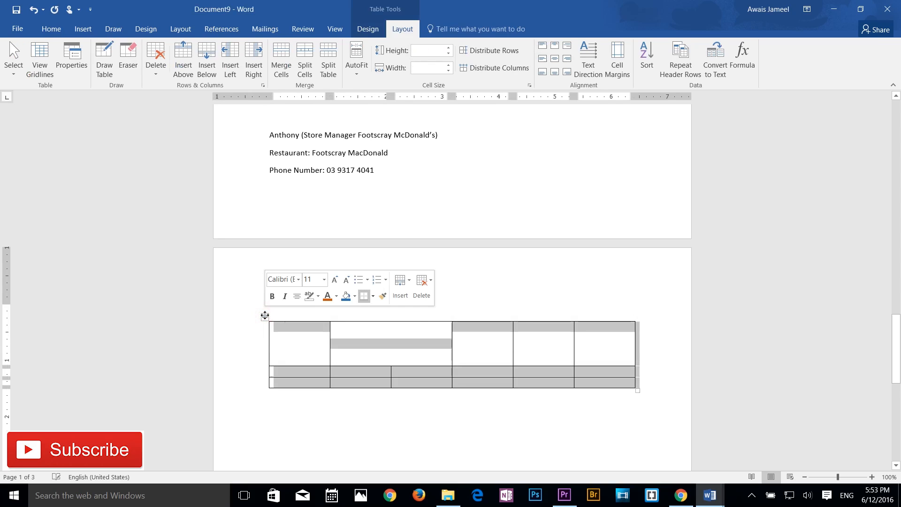
pyautogui.click(284, 334)
pyautogui.hotkey('ctrl', 'z')
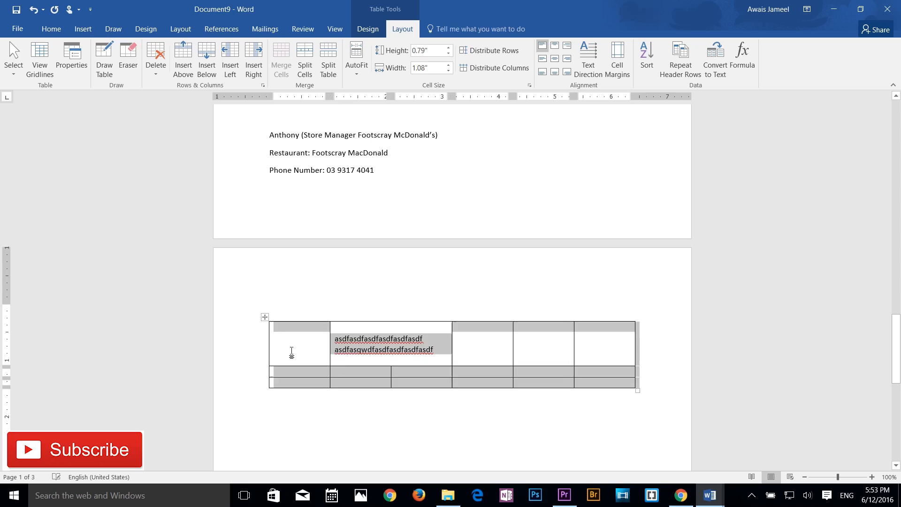
pyautogui.click(303, 351)
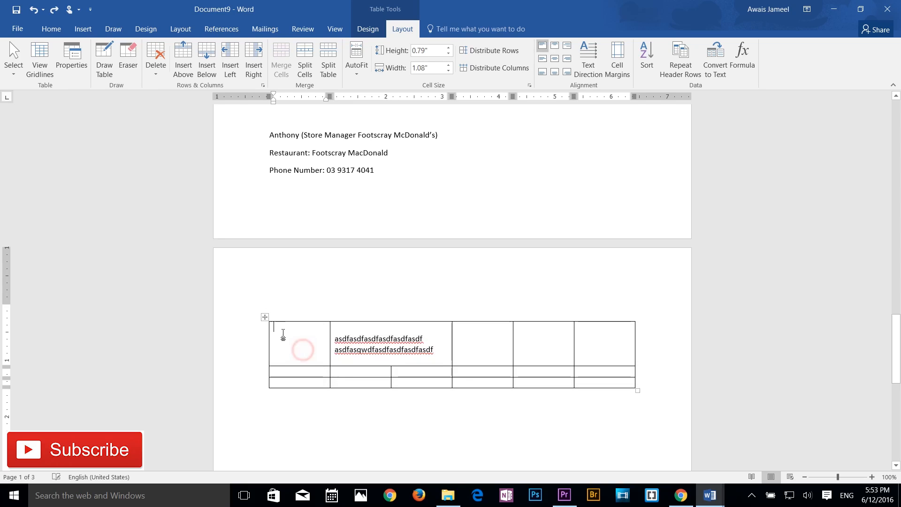
# Clear the remaining sample table's text, then remove the entire table from the page
pyautogui.click(264, 318)
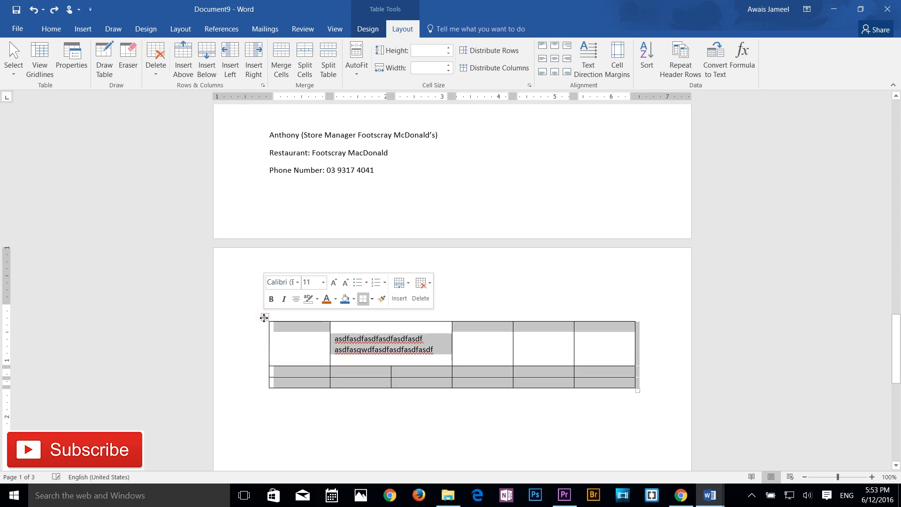
pyautogui.press('Delete')
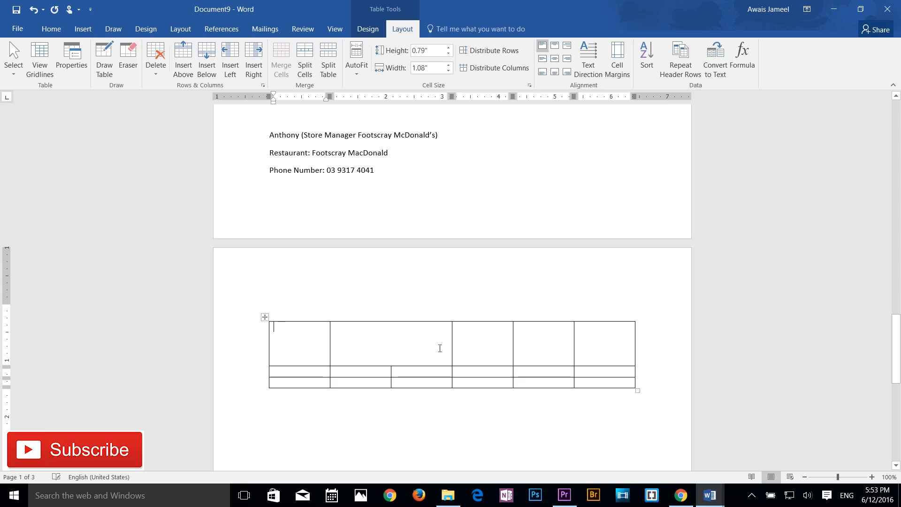
pyautogui.click(264, 318)
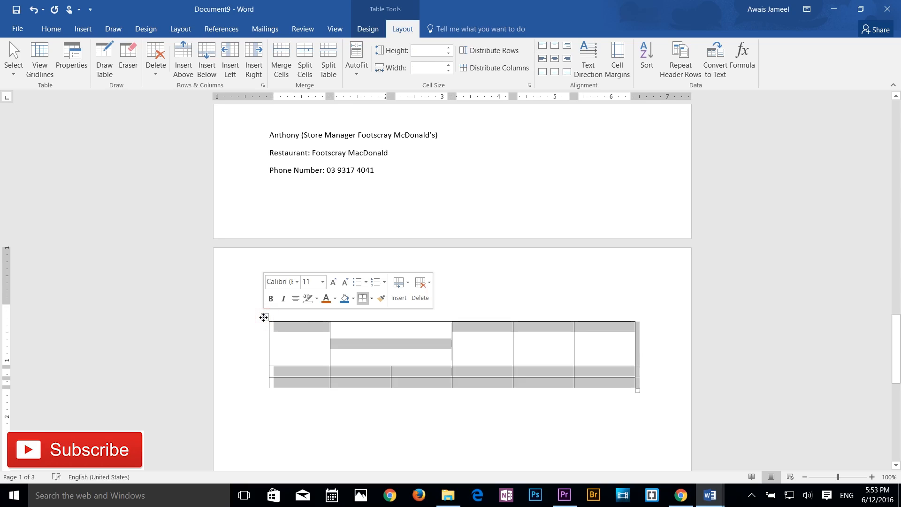
pyautogui.press('BackSpace')
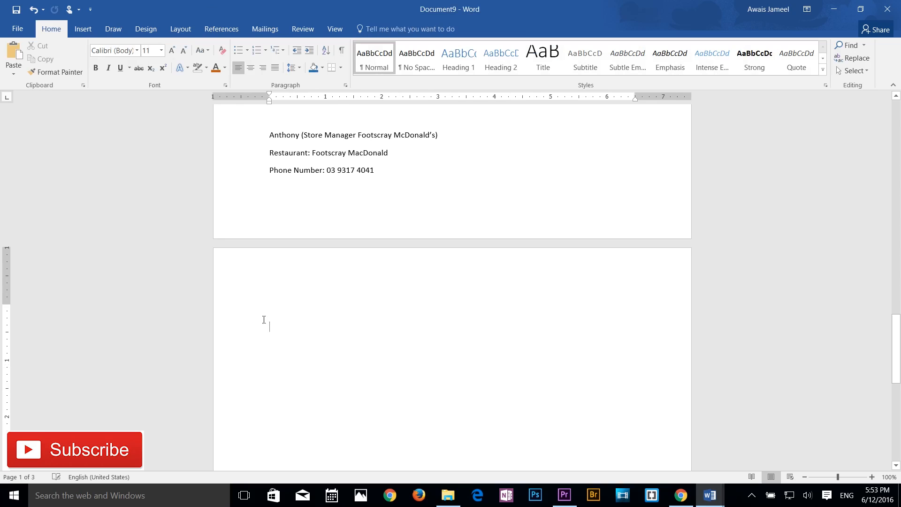
# Change the font of the Objective paragraph in the resume table to Arial
pyautogui.scroll(20, 343, 334)
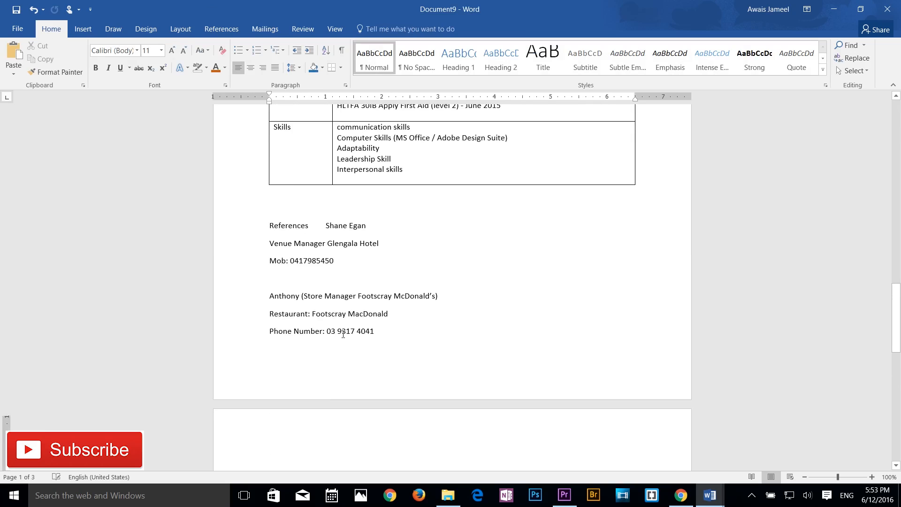
pyautogui.scroll(15, 343, 334)
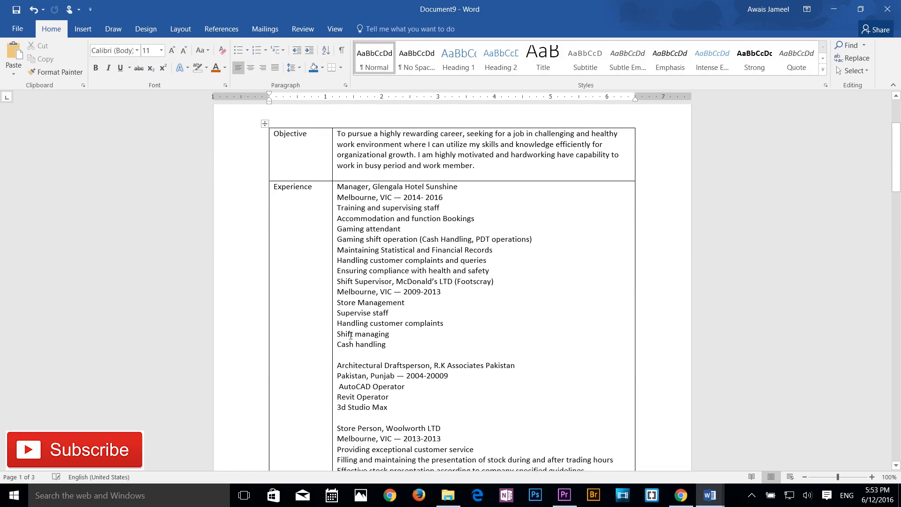
pyautogui.click(388, 255)
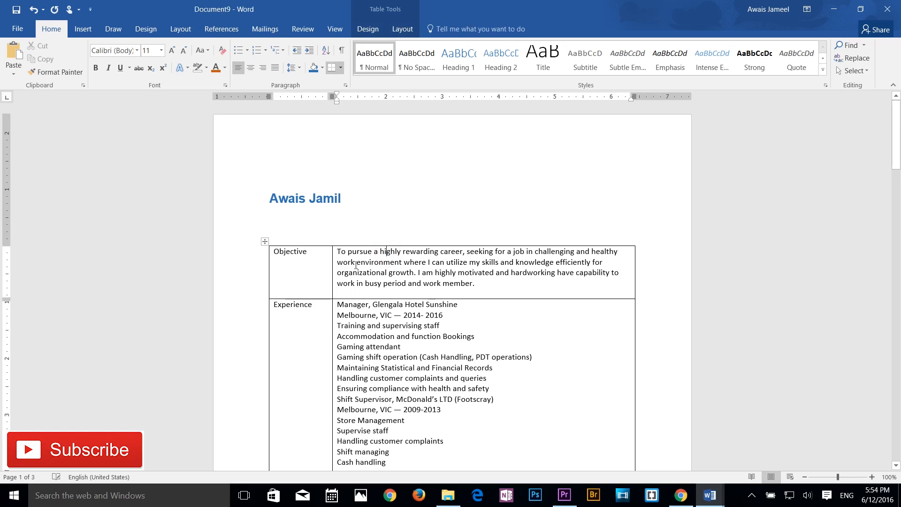
pyautogui.click(137, 51)
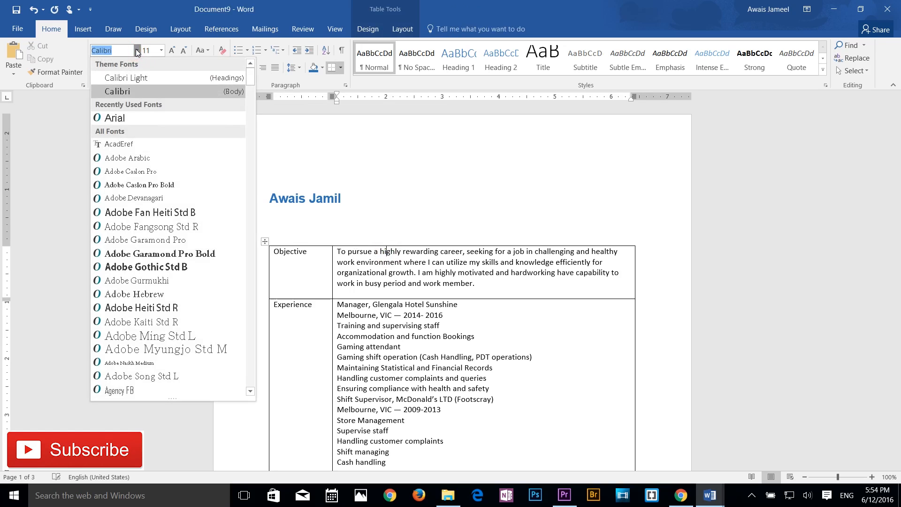
pyautogui.click(392, 274)
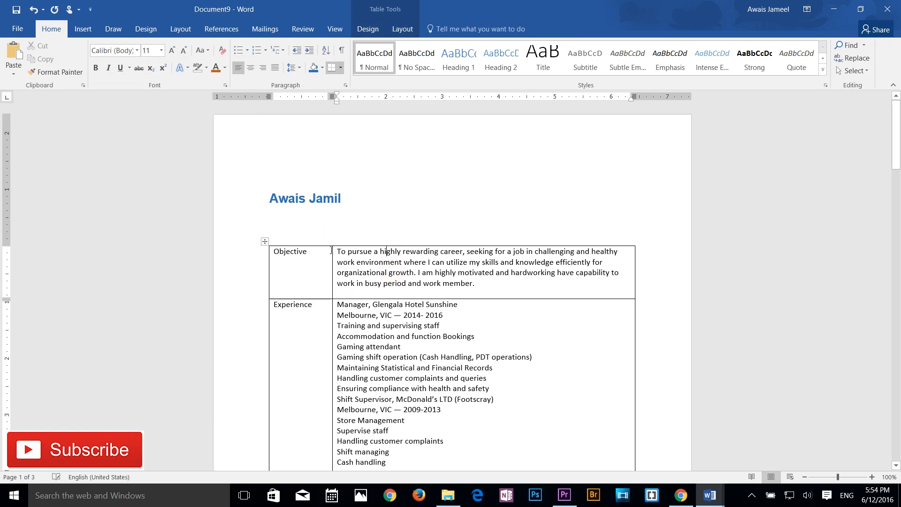
pyautogui.moveTo(337, 250); pyautogui.dragTo(476, 285)
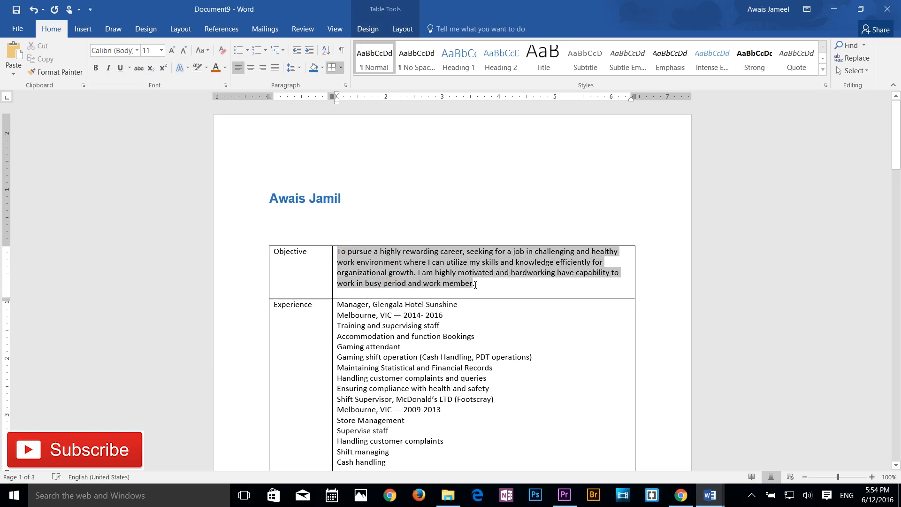
pyautogui.click(137, 51)
pyautogui.click(117, 118)
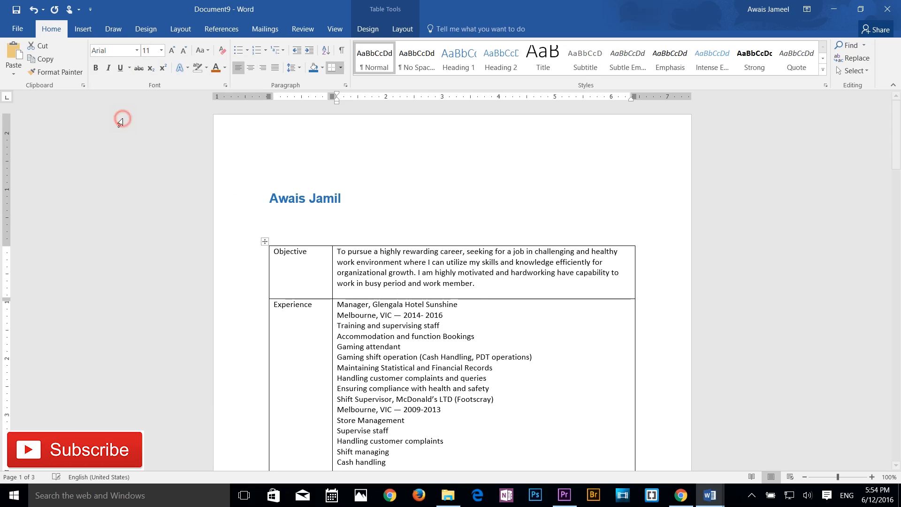
pyautogui.click(386, 272)
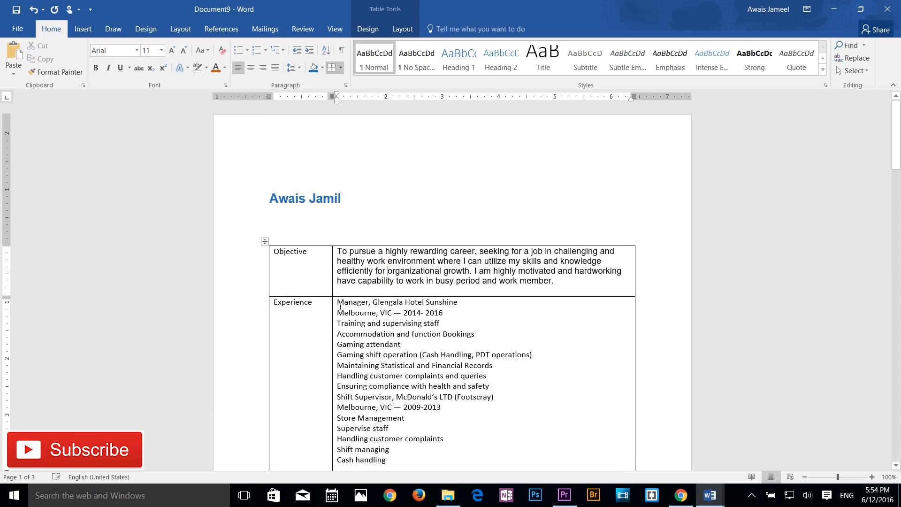
pyautogui.scroll(-4, 340, 308)
pyautogui.moveTo(338, 199); pyautogui.dragTo(421, 296)
pyautogui.scroll(-3, 386, 323)
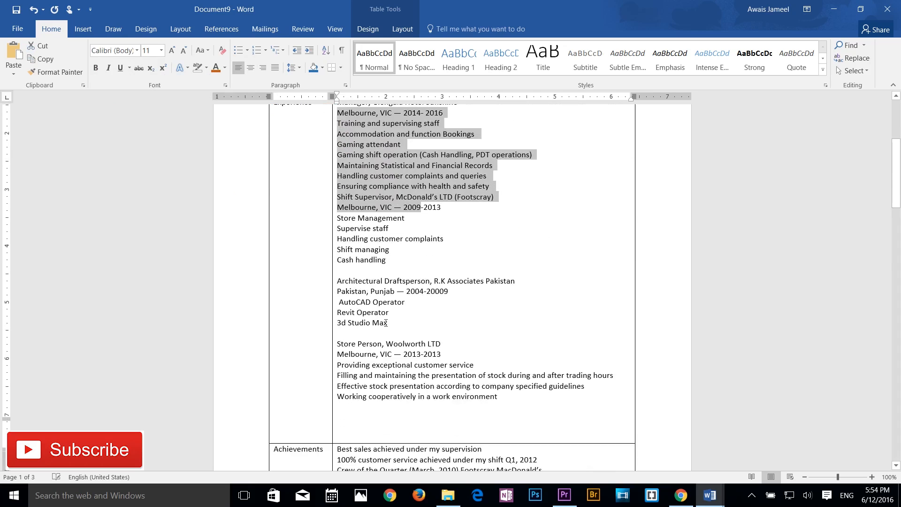
pyautogui.scroll(-1, 386, 323)
pyautogui.moveTo(337, 266); pyautogui.dragTo(341, 308)
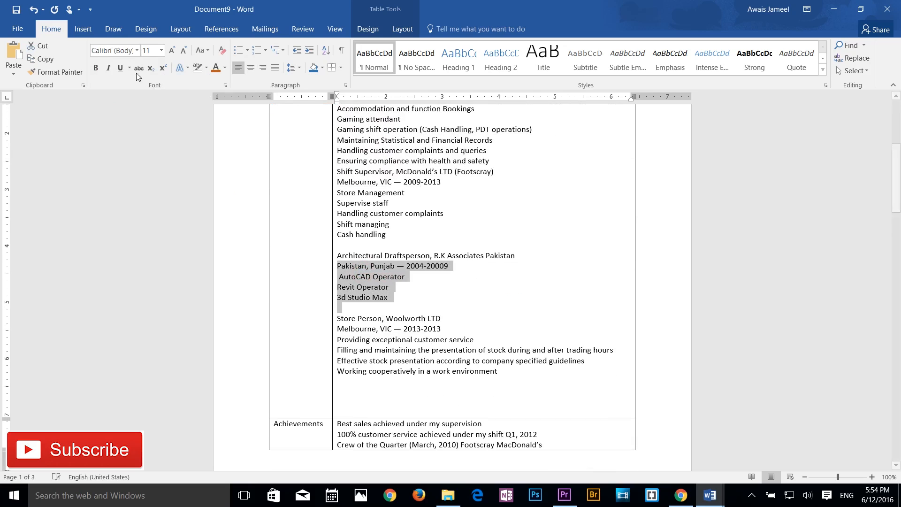
# Copy the Objective paragraph's Arial formatting with Format Painter onto the word "Melbourne" in the first Experience entry
pyautogui.scroll(8, 421, 271)
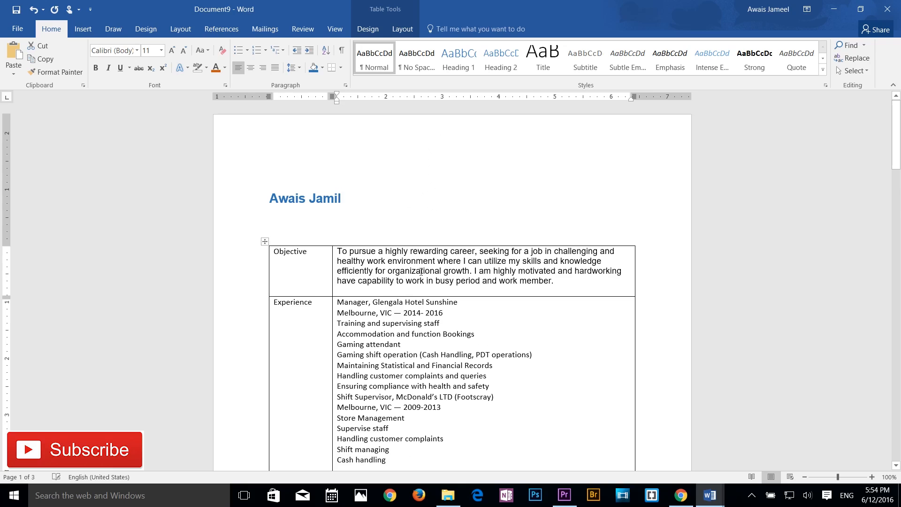
pyautogui.click(421, 271)
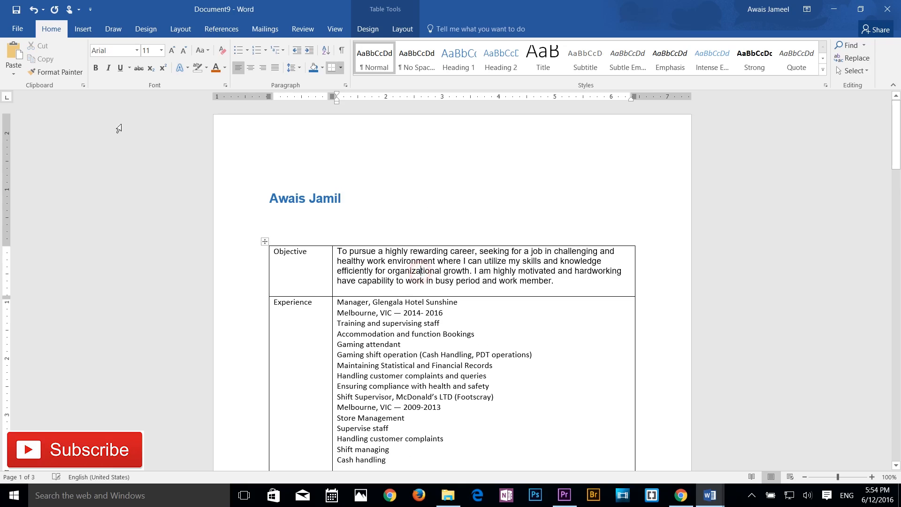
pyautogui.click(50, 75)
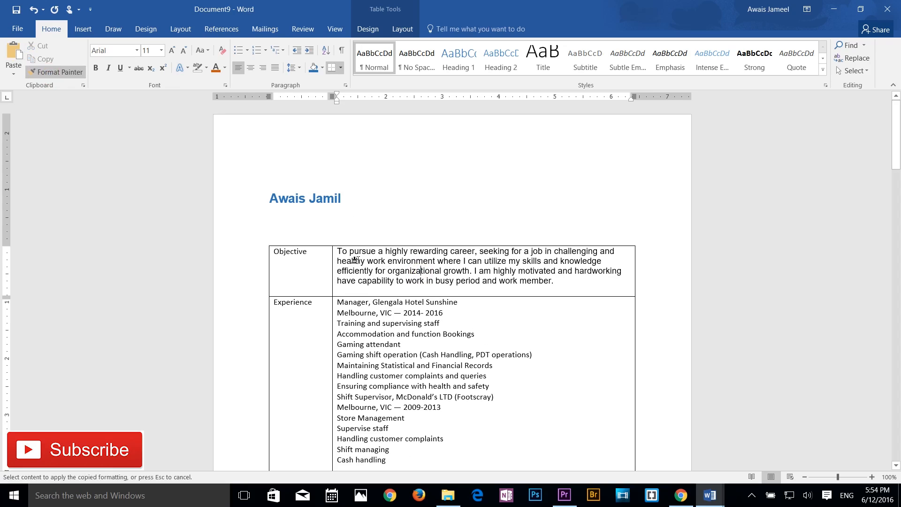
pyautogui.click(376, 261)
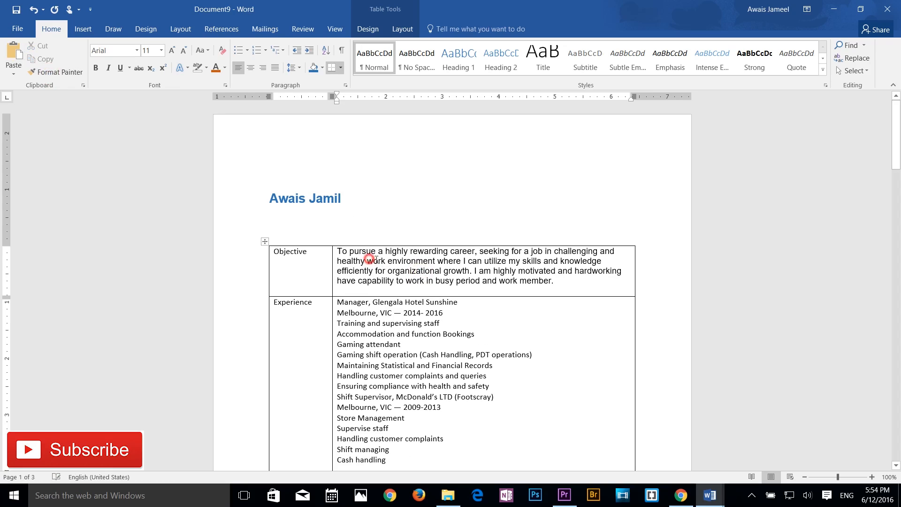
pyautogui.moveTo(367, 261); pyautogui.dragTo(388, 261)
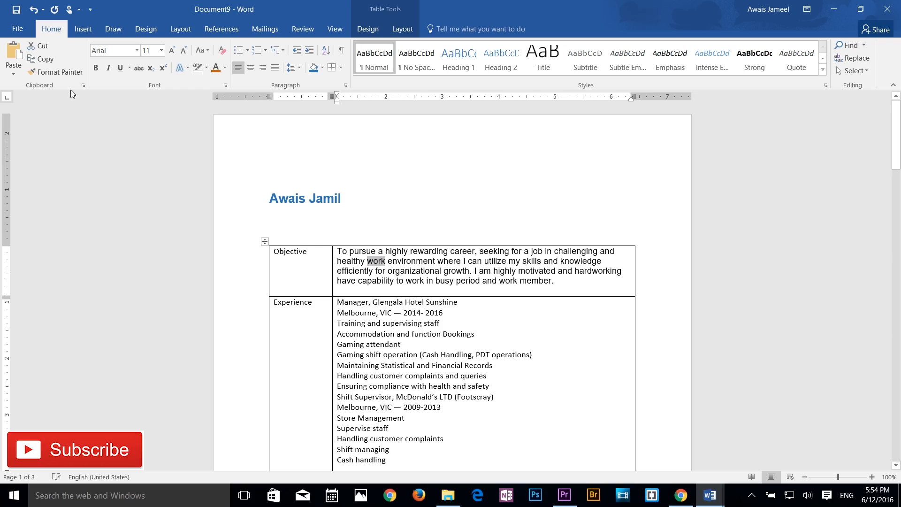
pyautogui.click(50, 73)
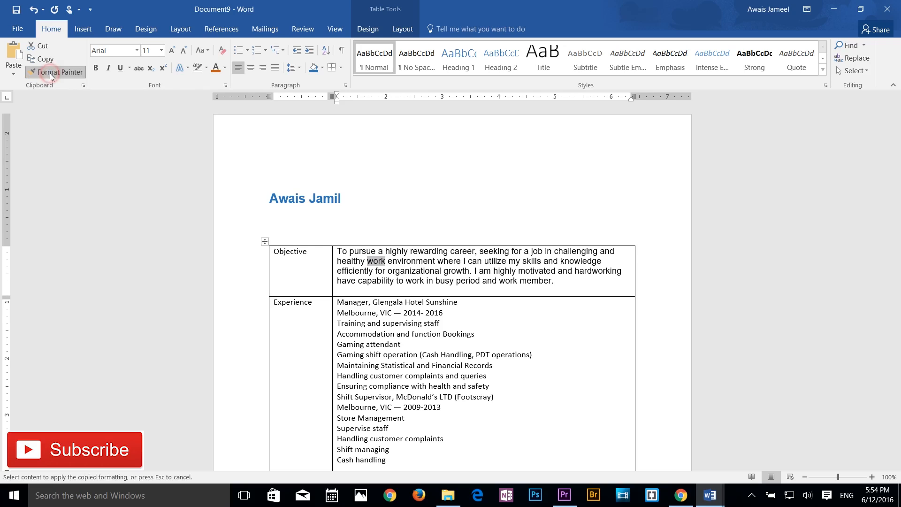
pyautogui.click(355, 314)
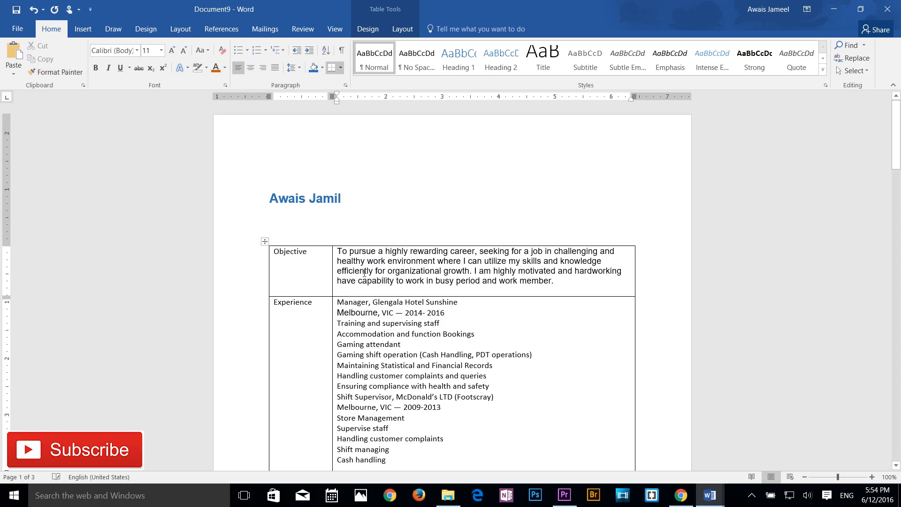
# Copy the formatting of "for organizational" in the Objective text onto all content-column text from the Experience row through the Skills row
pyautogui.click(58, 72)
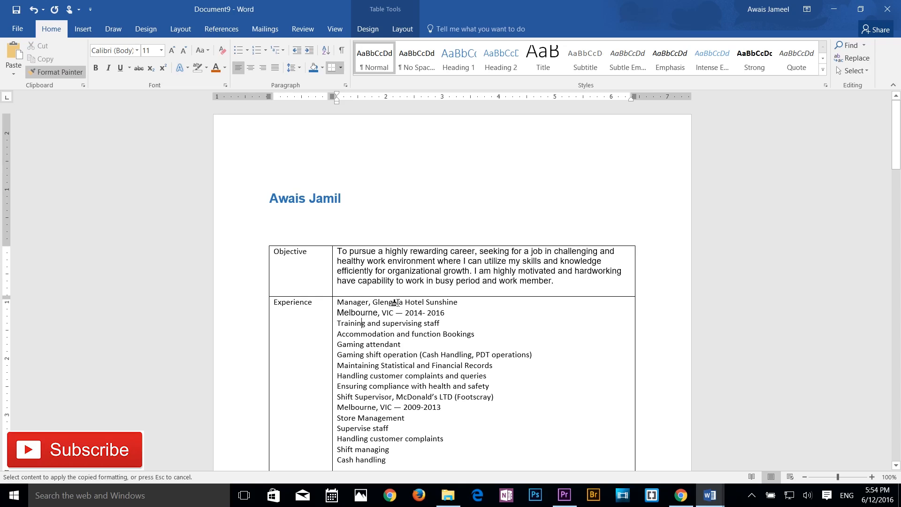
pyautogui.click(392, 276)
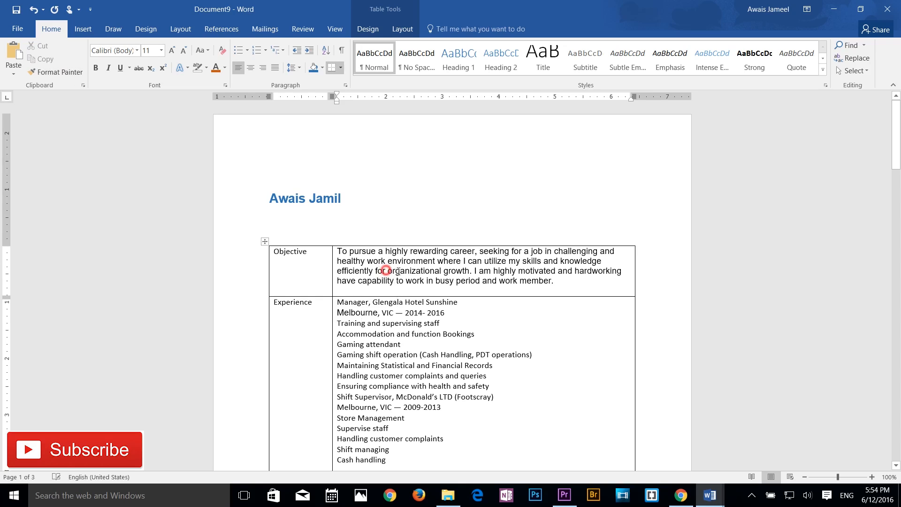
pyautogui.moveTo(386, 271); pyautogui.dragTo(442, 271)
pyautogui.click(66, 74)
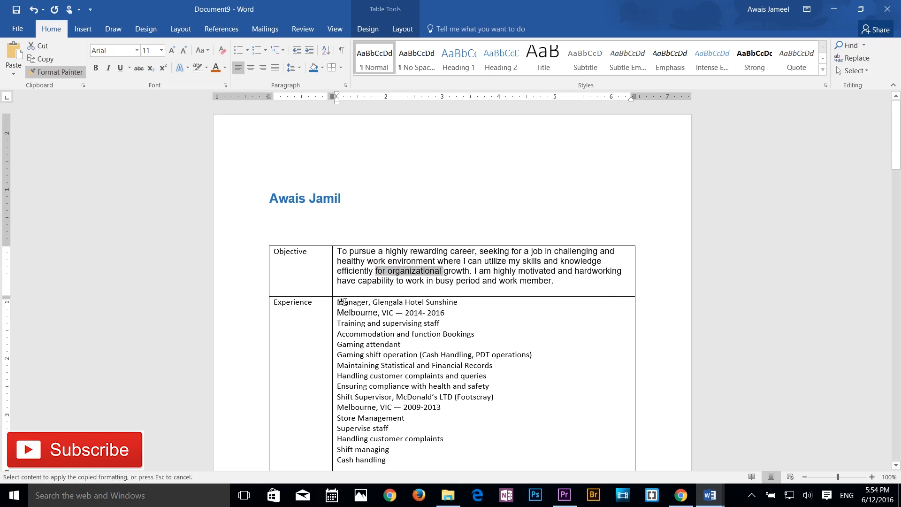
pyautogui.moveTo(338, 301)
pyautogui.mouseDown()
pyautogui.moveTo(443, 443)
pyautogui.moveTo(451, 469)
pyautogui.moveTo(460, 351)
pyautogui.moveTo(467, 356)
pyautogui.moveTo(475, 396)
pyautogui.moveTo(465, 472)
pyautogui.moveTo(472, 419)
pyautogui.moveTo(463, 238)
pyautogui.mouseUp()
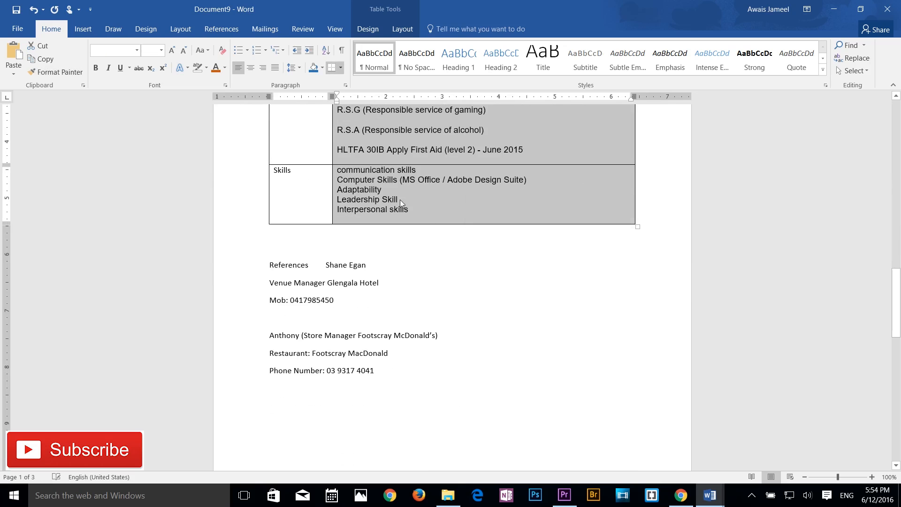
pyautogui.scroll(15, 400, 199)
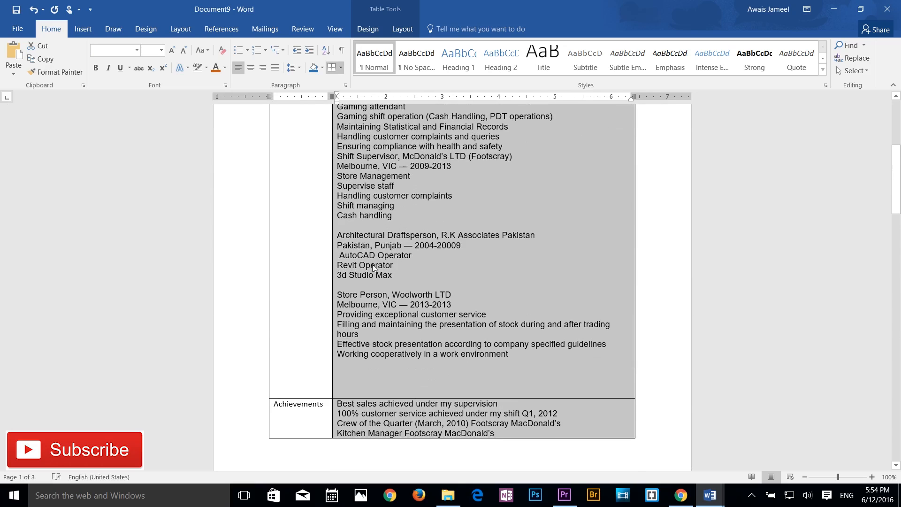
pyautogui.scroll(8, 373, 268)
# Try painting the name heading's format onto the first lines of the Experience cell, then undo it
pyautogui.click(384, 318)
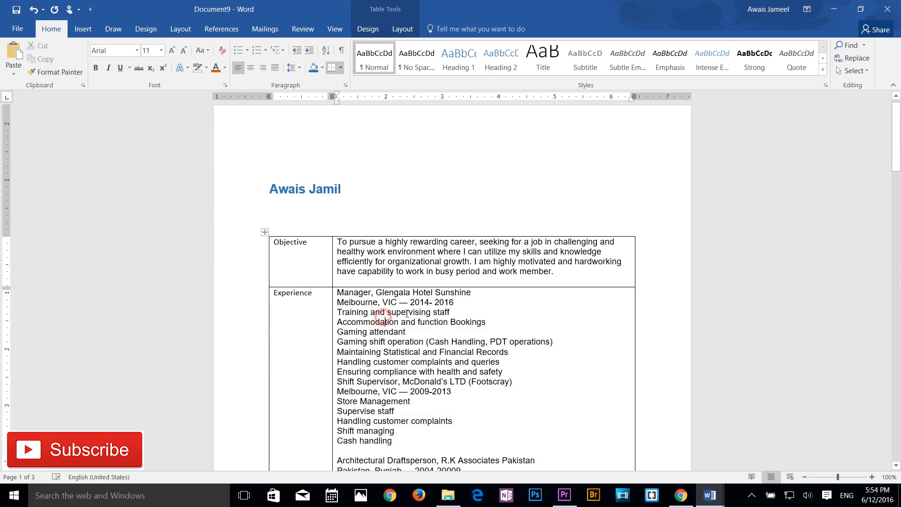
pyautogui.click(45, 71)
pyautogui.moveTo(309, 190); pyautogui.dragTo(339, 191)
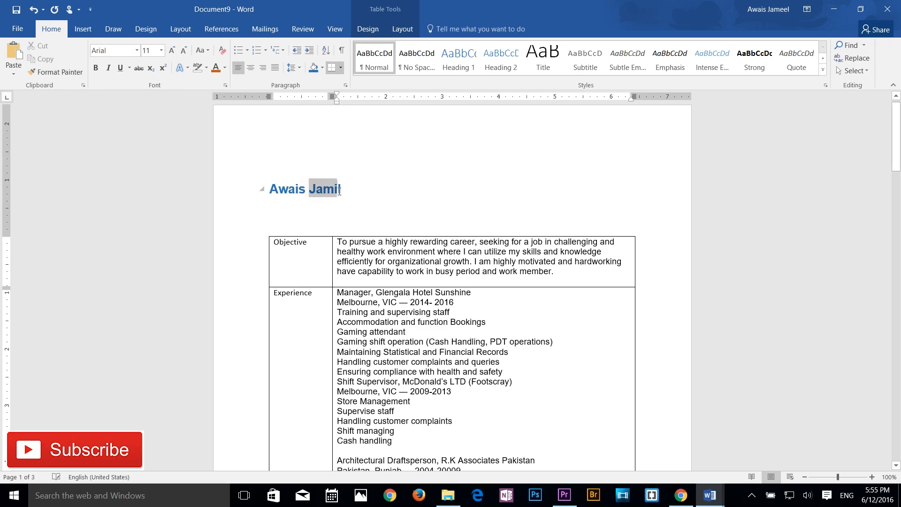
pyautogui.click(55, 72)
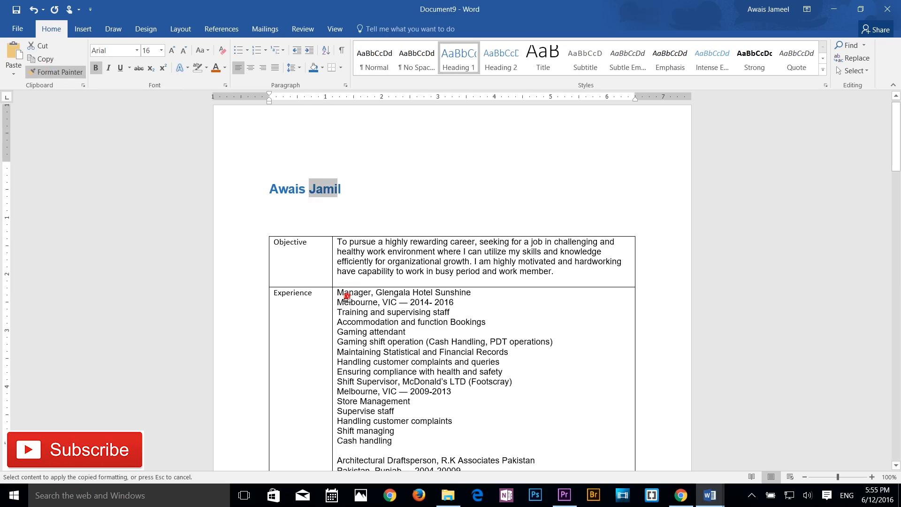
pyautogui.moveTo(346, 297); pyautogui.dragTo(424, 342)
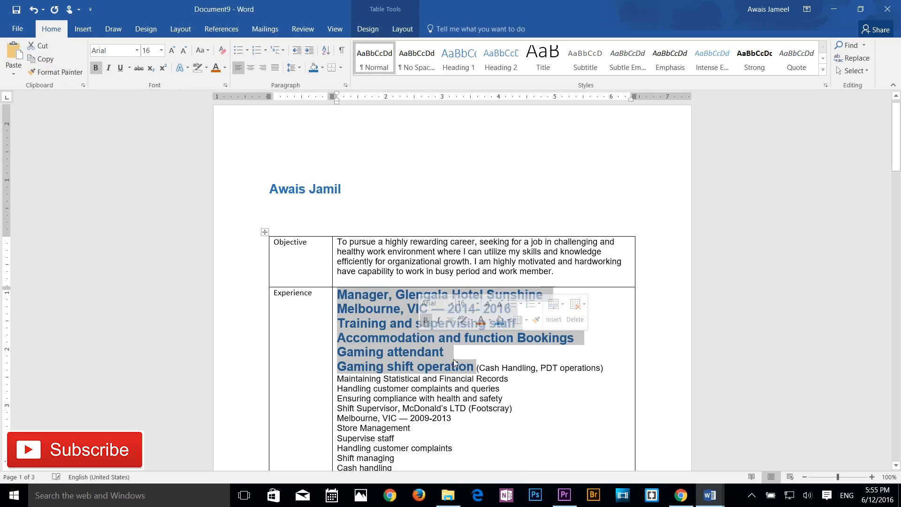
pyautogui.click(32, 9)
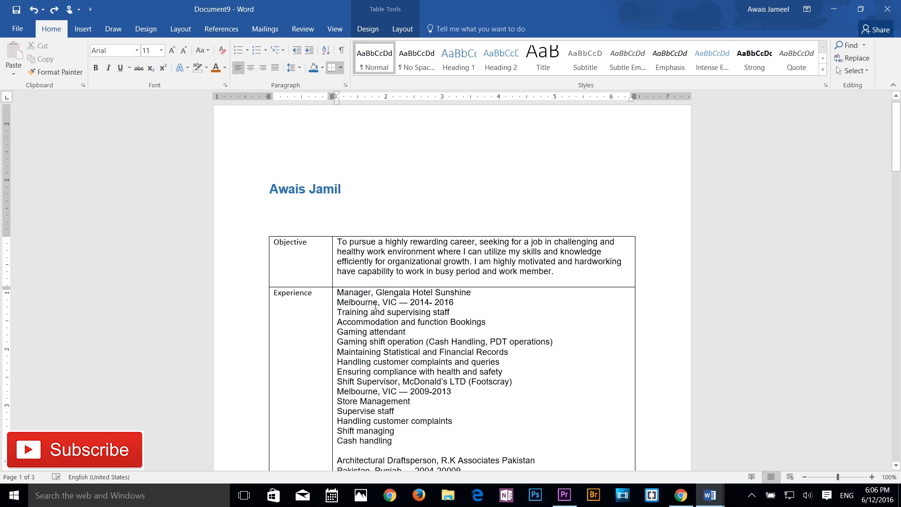
# Select the entire resume table, open its Table Properties, and review the row options and the general table settings
pyautogui.click(342, 284)
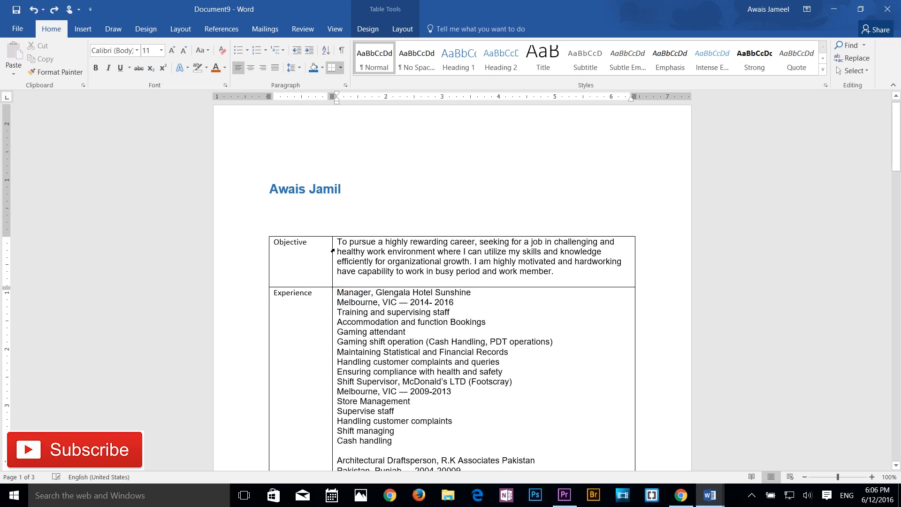
pyautogui.click(272, 256)
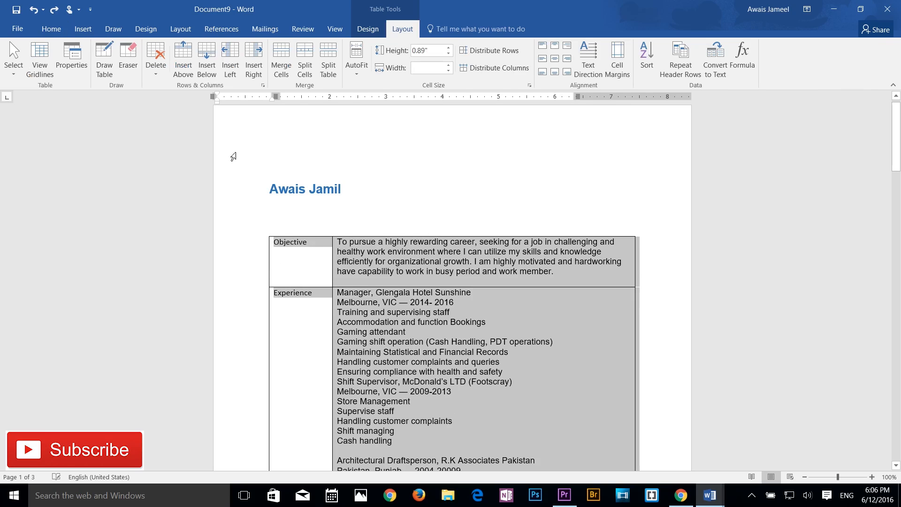
pyautogui.click(71, 58)
pyautogui.moveTo(103, 132); pyautogui.dragTo(126, 96)
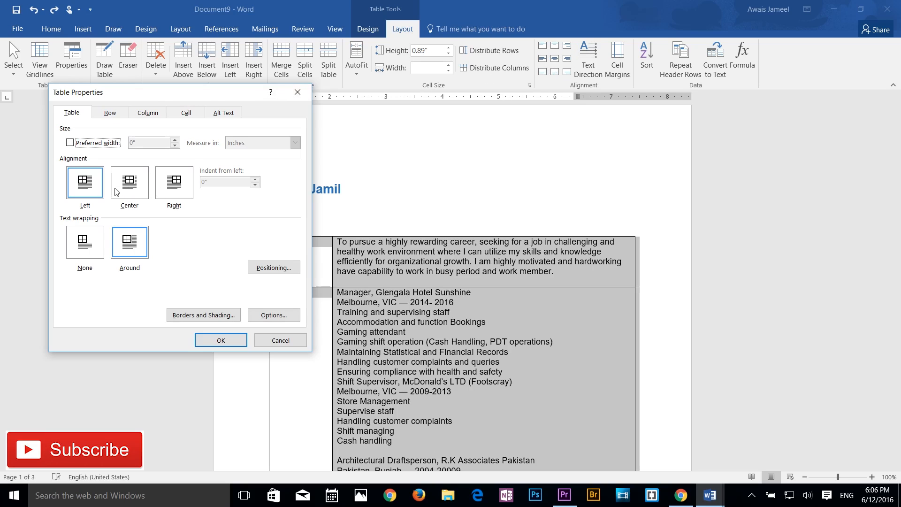
pyautogui.moveTo(156, 99); pyautogui.dragTo(147, 142)
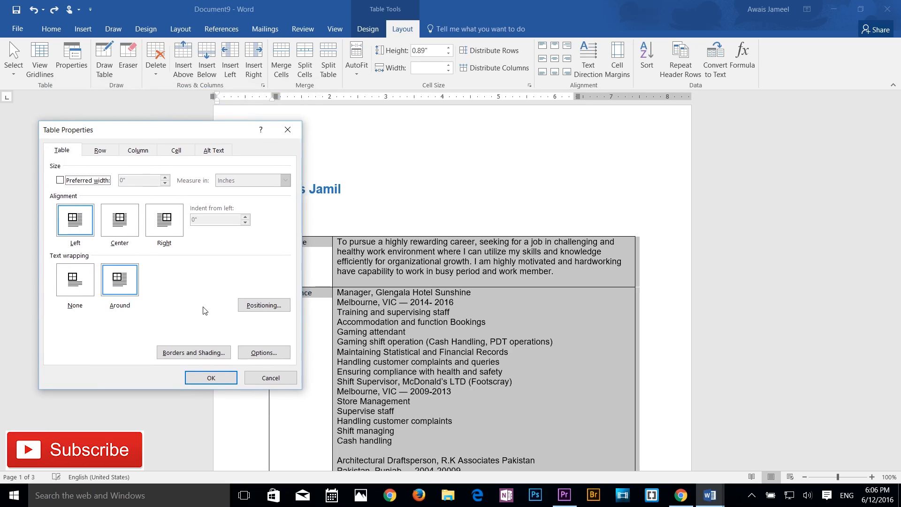
pyautogui.click(104, 154)
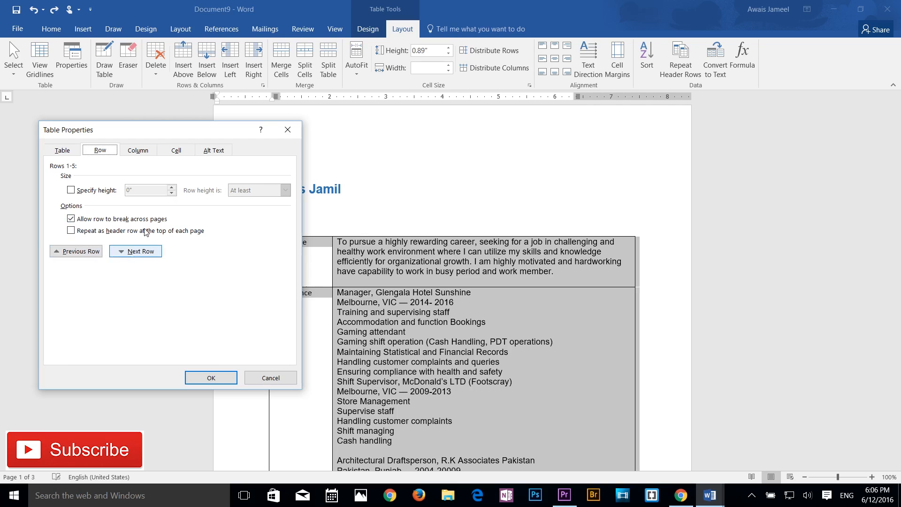
pyautogui.click(66, 151)
# Apply a ½ pt dashed line style to all borders of the resume table
pyautogui.click(193, 354)
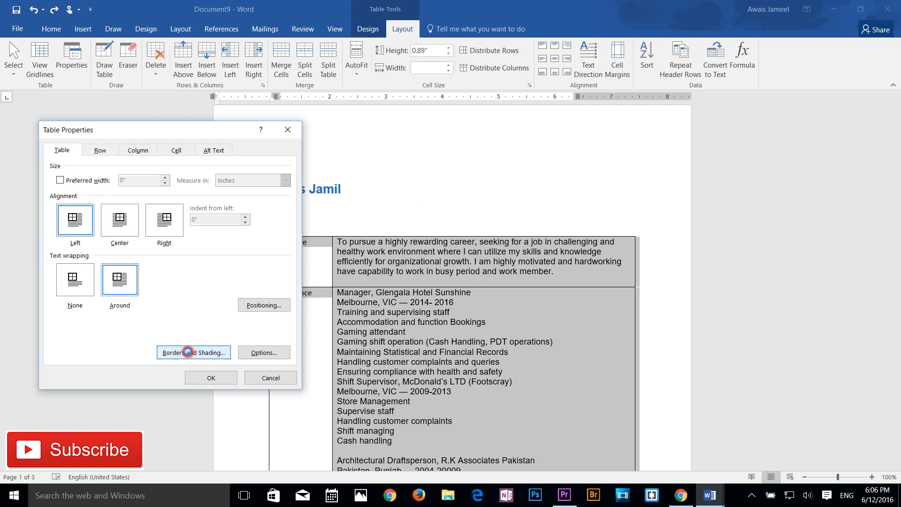
pyautogui.moveTo(292, 154)
pyautogui.mouseDown()
pyautogui.moveTo(200, 76)
pyautogui.moveTo(664, 115)
pyautogui.moveTo(703, 106)
pyautogui.mouseUp()
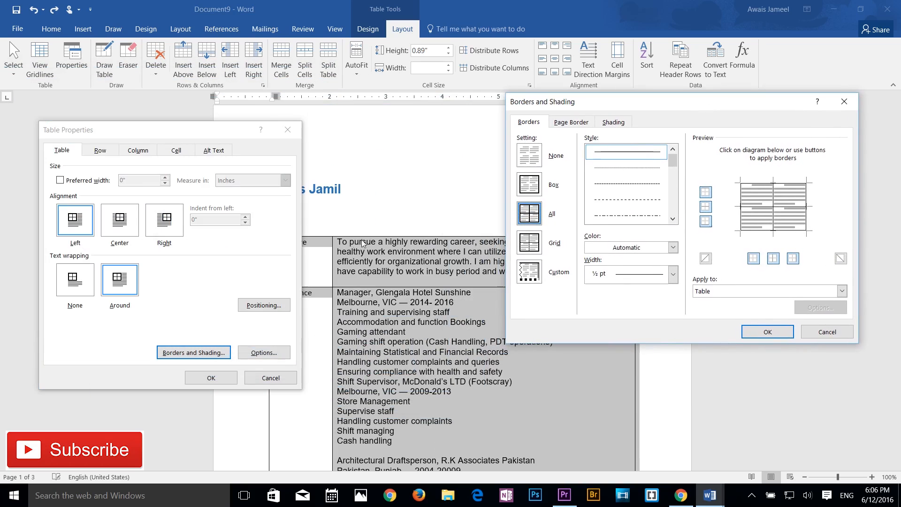
pyautogui.click(626, 155)
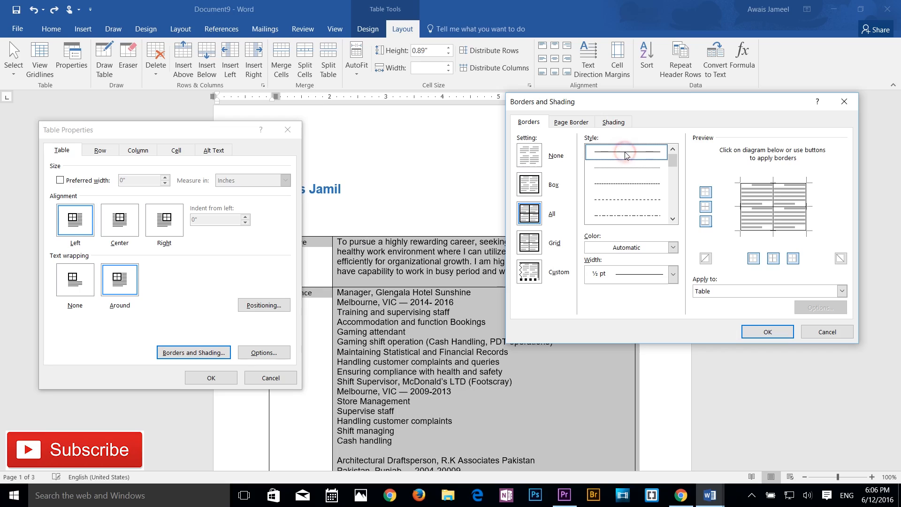
pyautogui.click(614, 202)
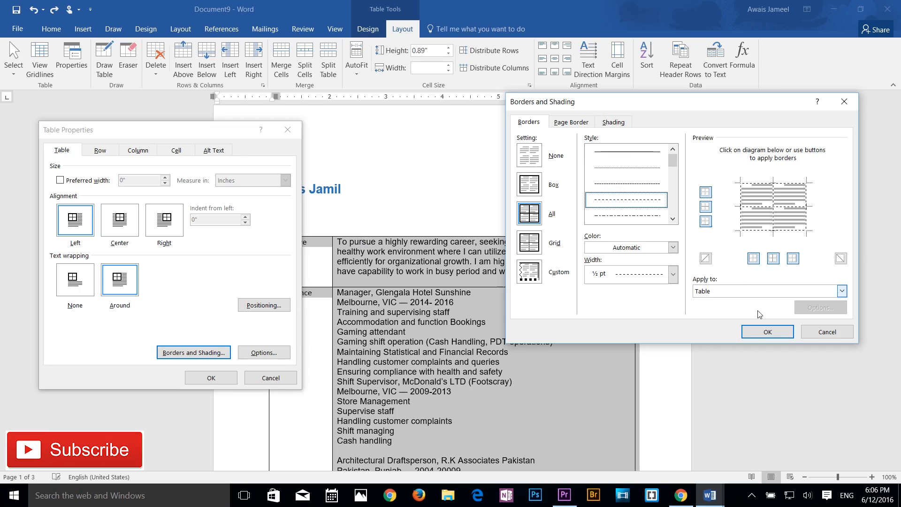
pyautogui.click(768, 331)
pyautogui.click(212, 379)
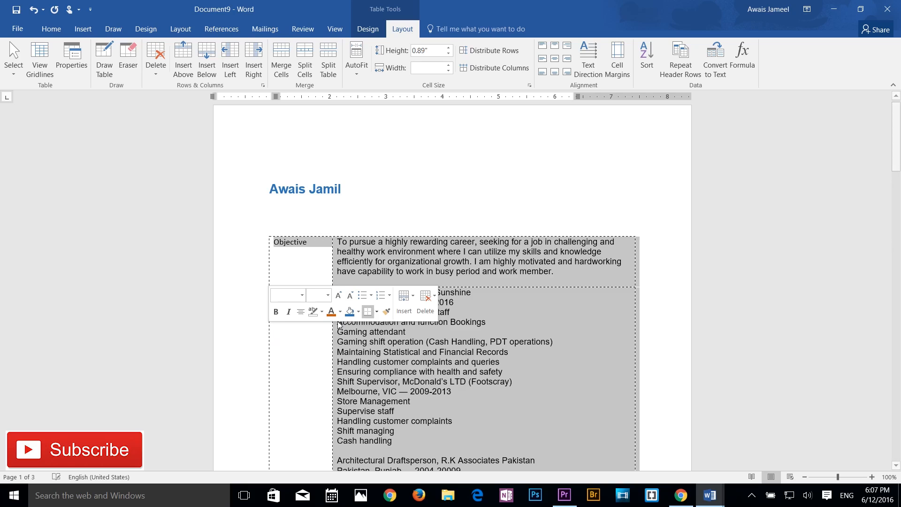
pyautogui.click(269, 235)
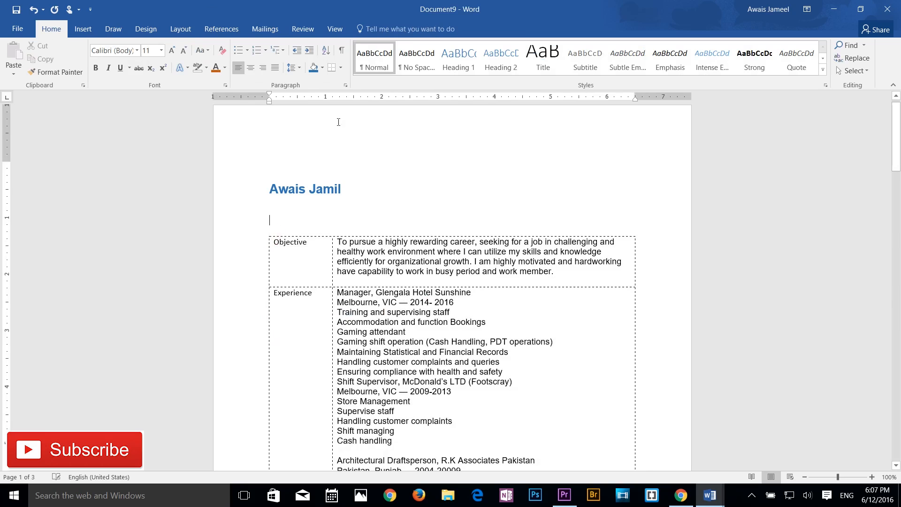
# Reopen the resume table's Borders and Shading settings and choose the solid line style for all borders
pyautogui.click(274, 310)
pyautogui.click(413, 30)
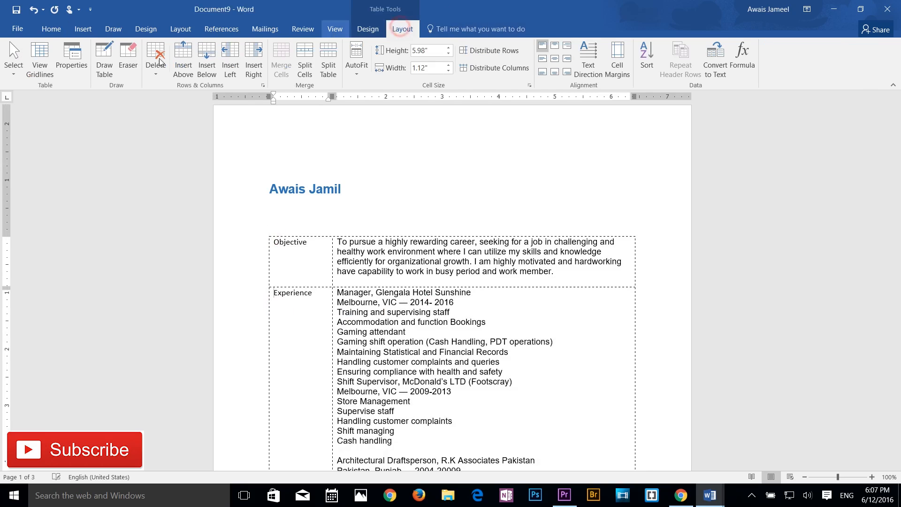
pyautogui.click(69, 70)
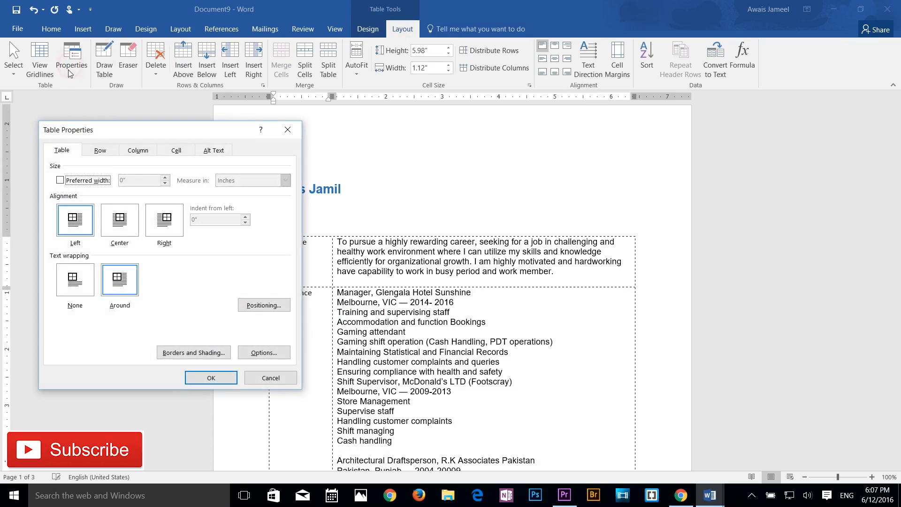
pyautogui.click(193, 353)
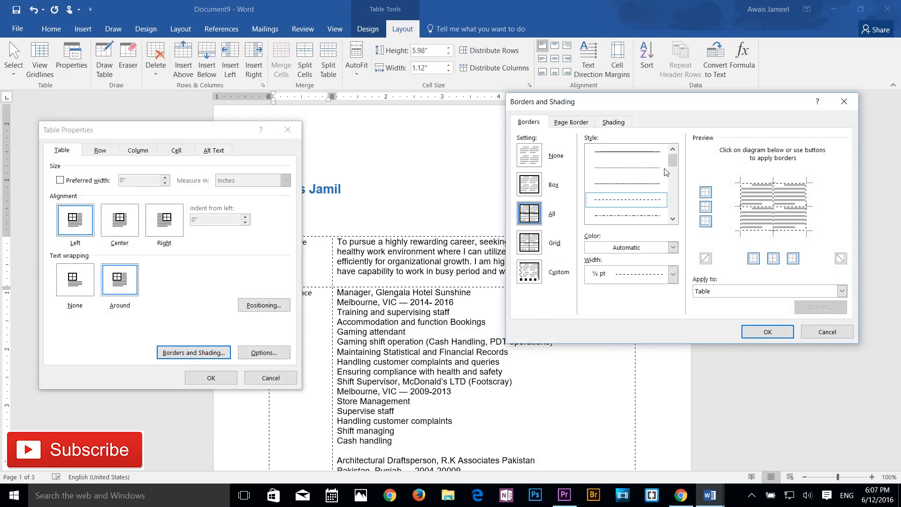
pyautogui.scroll(-5, 674, 177)
pyautogui.scroll(5, 674, 177)
pyautogui.click(626, 152)
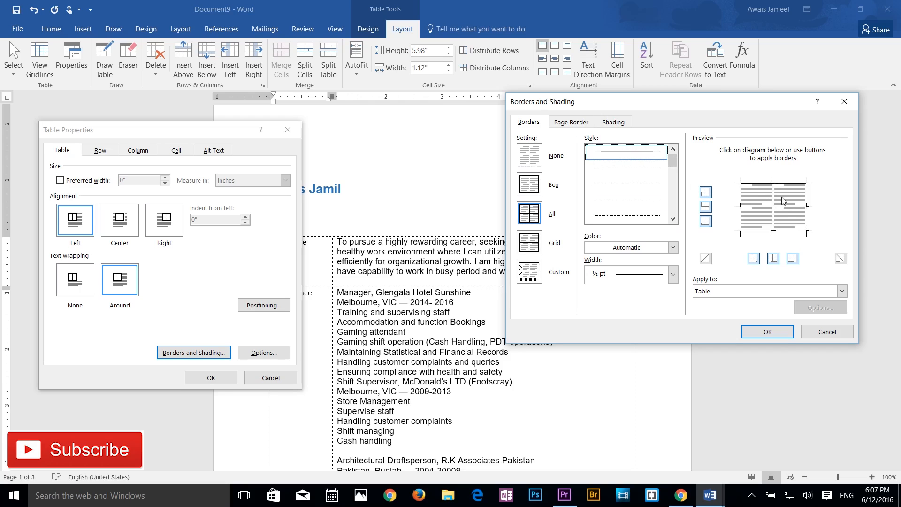
# Remove all outer and inner borders from the resume table one by one and apply the table properties
pyautogui.moveTo(751, 110); pyautogui.dragTo(689, 128)
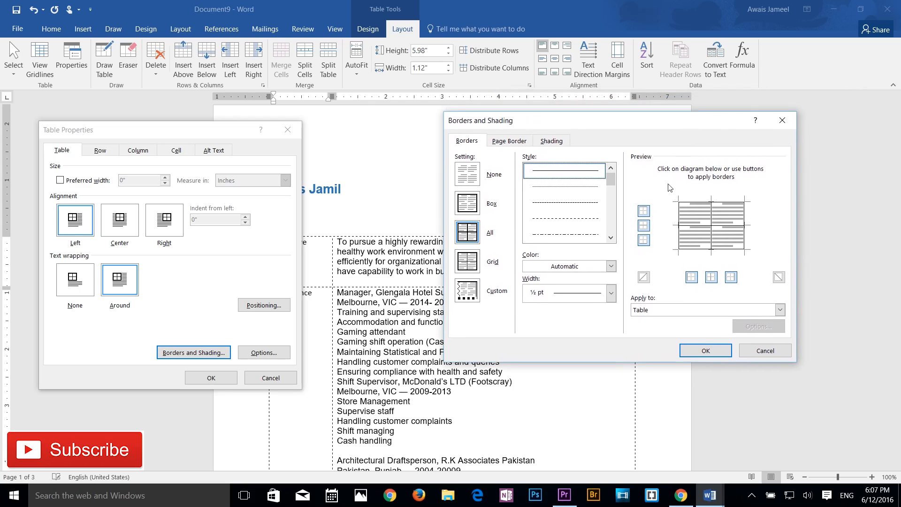
pyautogui.click(648, 215)
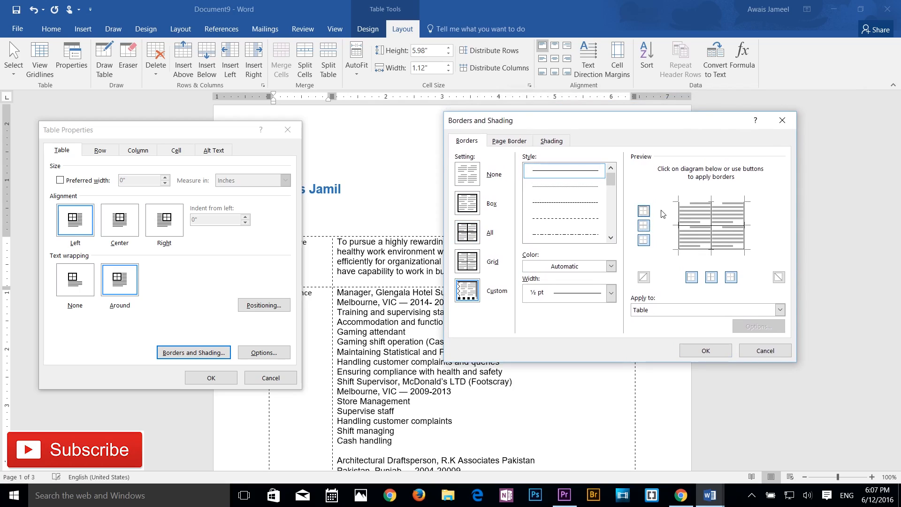
pyautogui.click(644, 229)
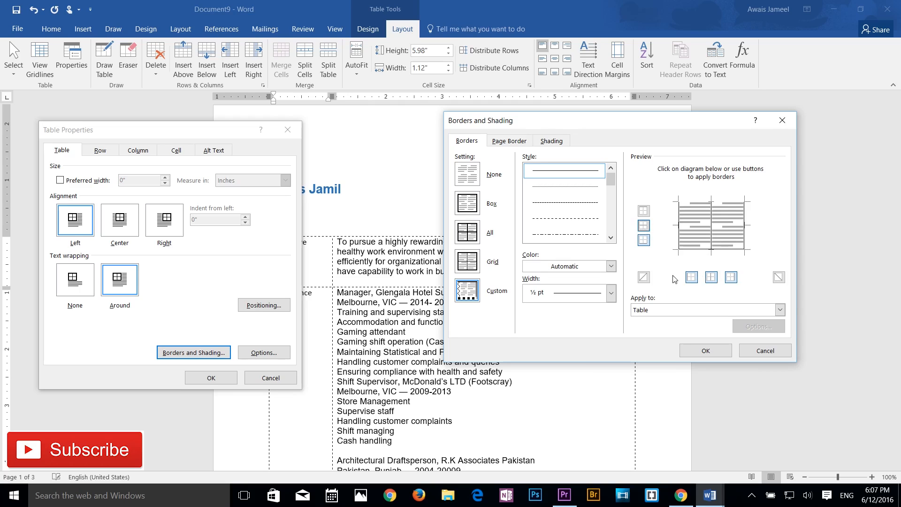
pyautogui.click(644, 226)
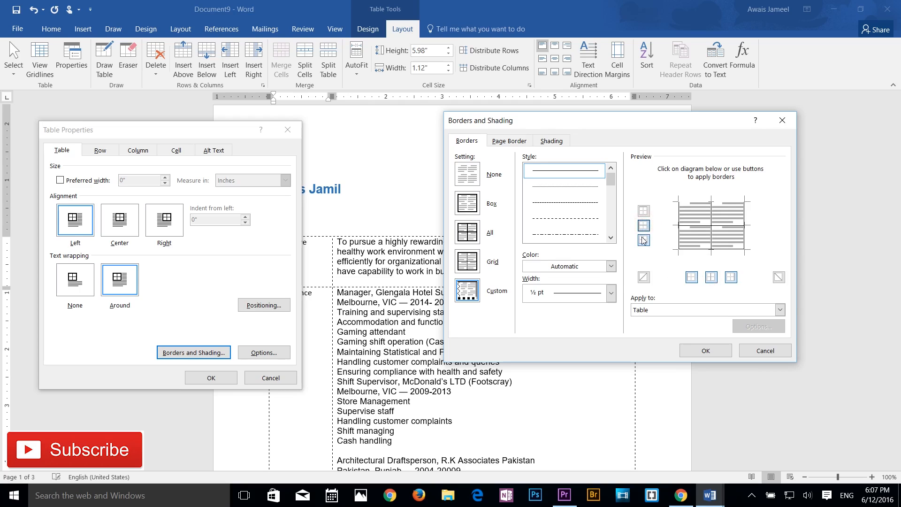
pyautogui.click(644, 241)
pyautogui.click(692, 277)
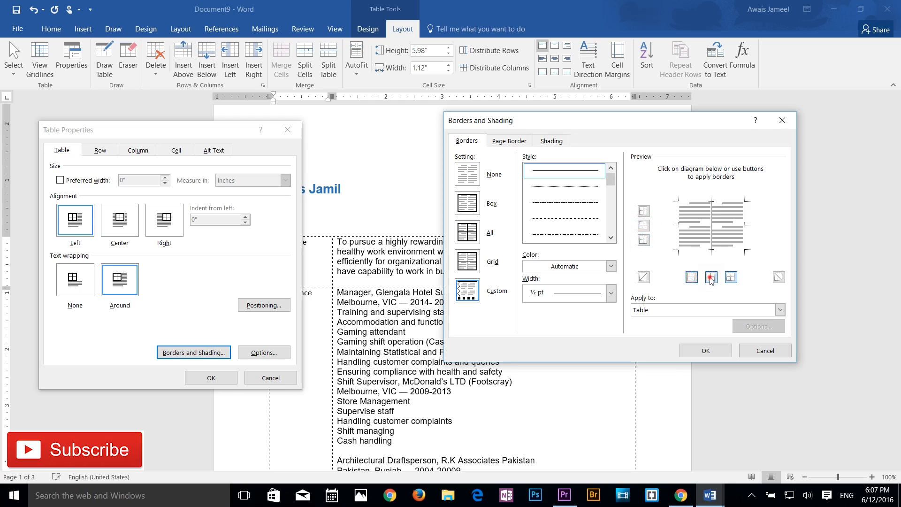
pyautogui.click(712, 277)
pyautogui.click(731, 277)
pyautogui.click(704, 354)
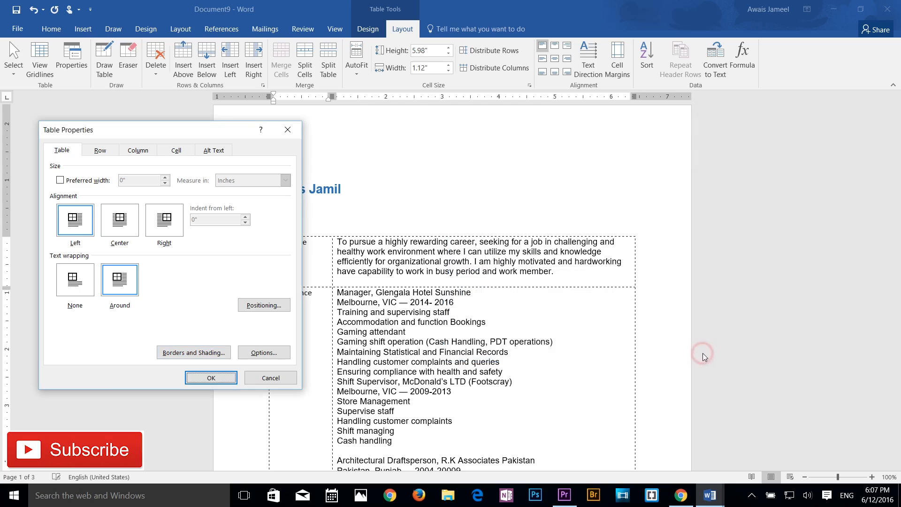
pyautogui.click(192, 378)
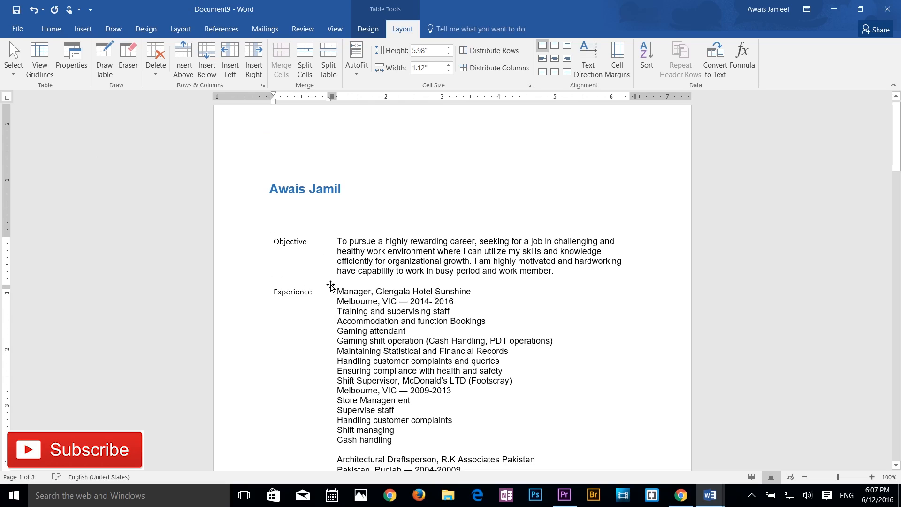
# Select the resume table's rows and look through the border choices available for them, including Borders and Shading
pyautogui.click(421, 330)
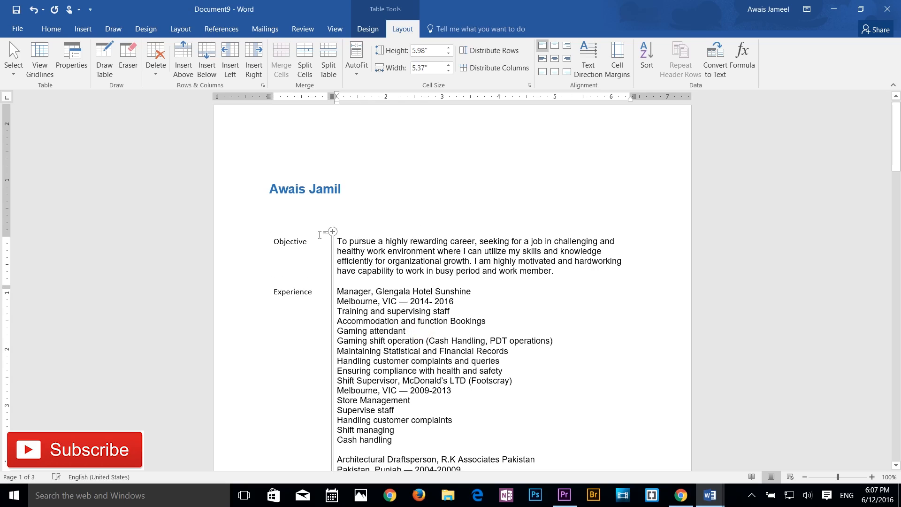
pyautogui.click(265, 256)
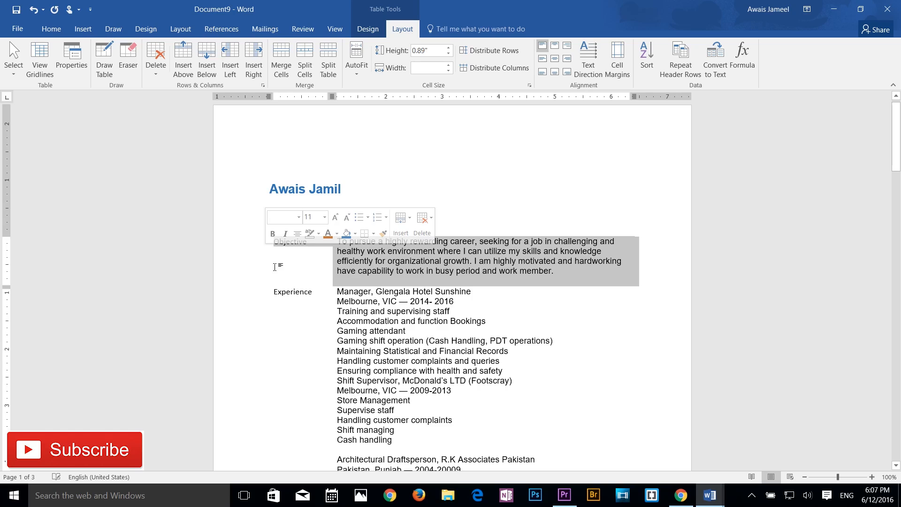
pyautogui.moveTo(275, 267); pyautogui.dragTo(278, 293)
pyautogui.click(306, 338)
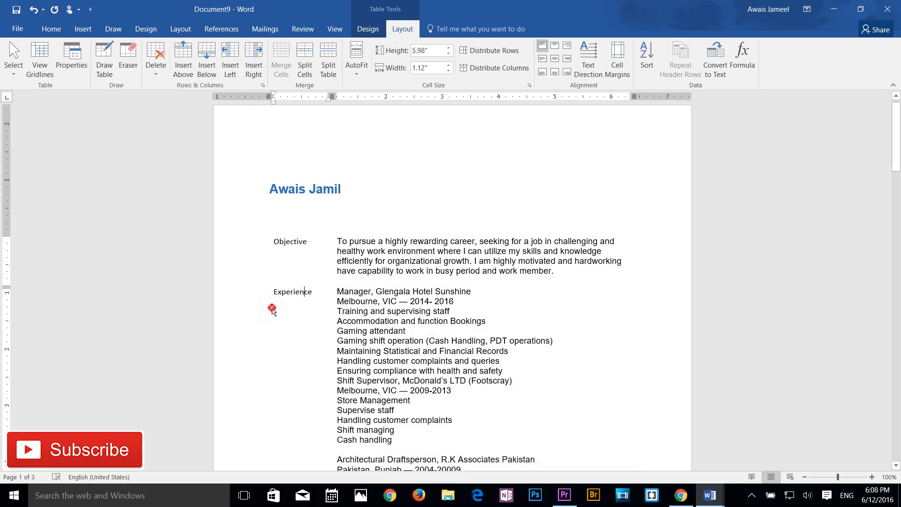
pyautogui.click(272, 310)
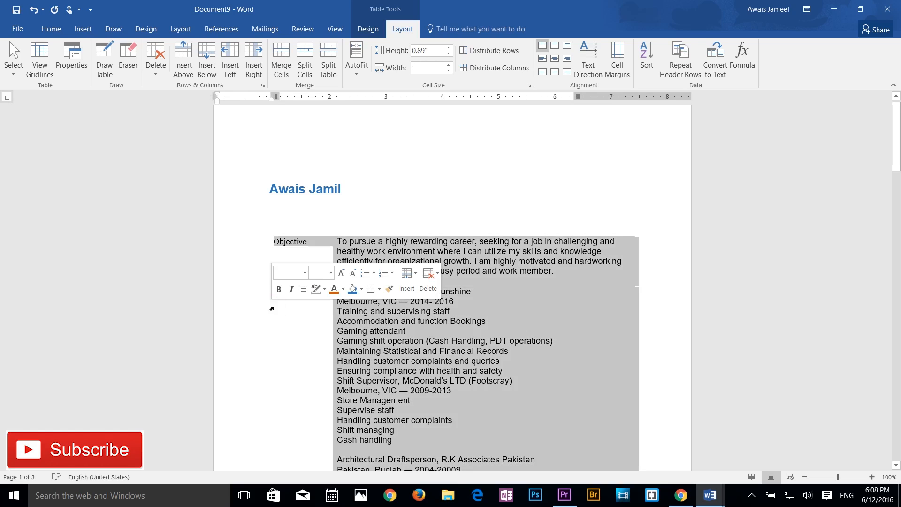
pyautogui.click(380, 291)
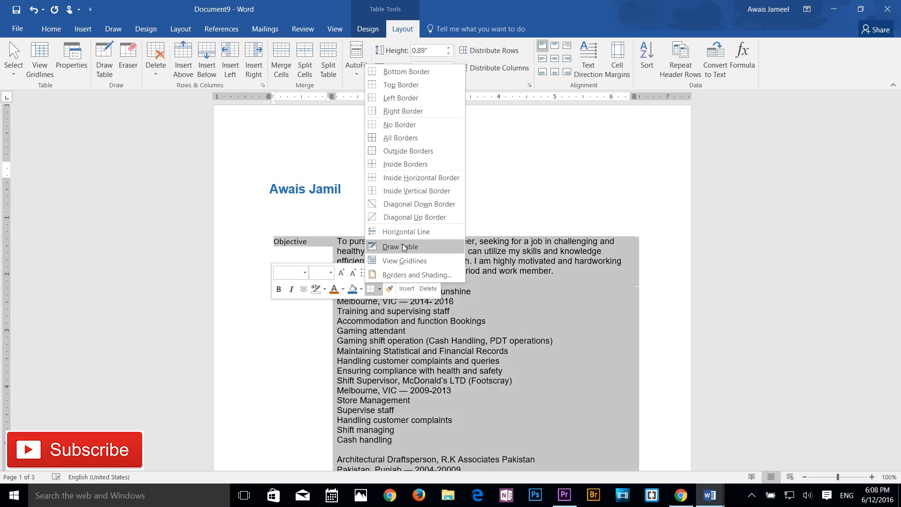
pyautogui.click(402, 276)
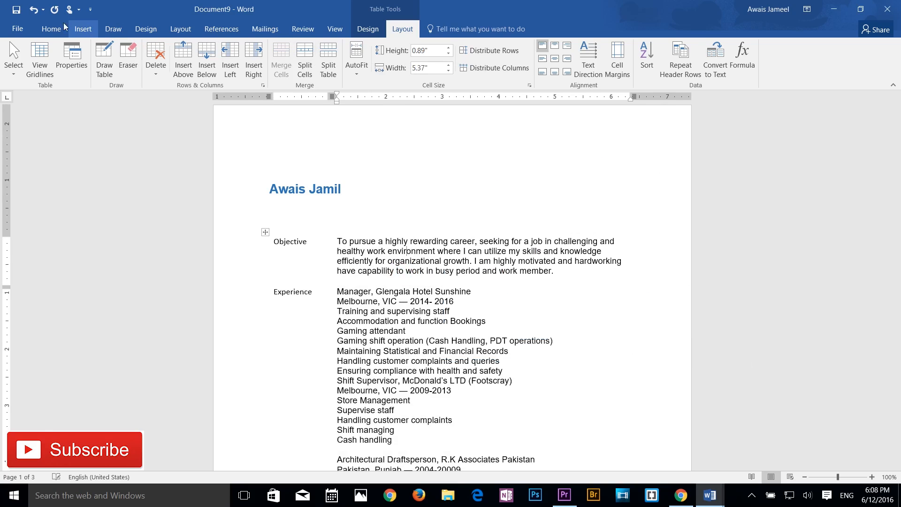
# Insert cartoon 1.png from the Pictures folder on Data (F:) and darken it one brightness step at normal contrast
pyautogui.click(71, 30)
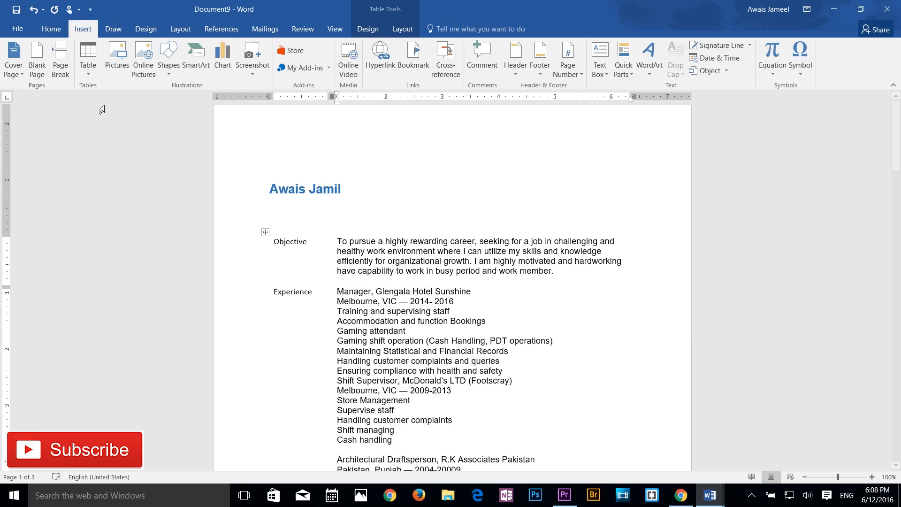
pyautogui.click(116, 69)
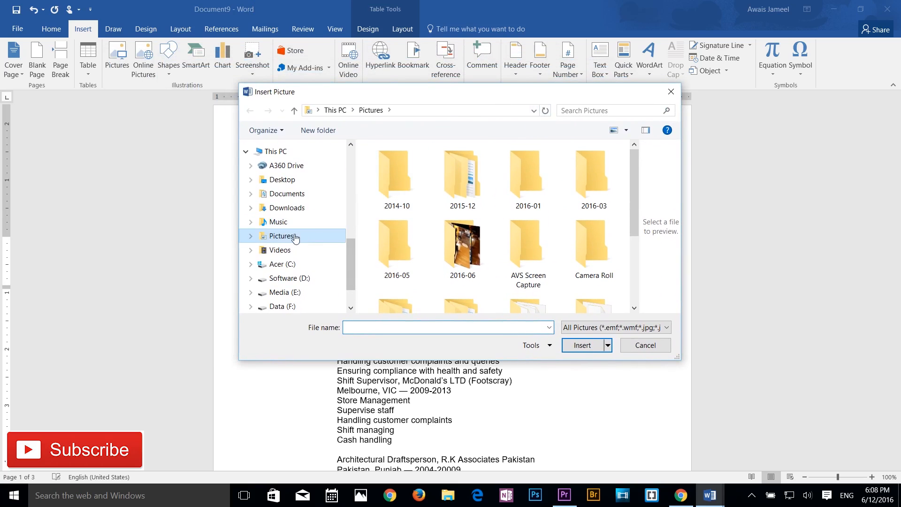
pyautogui.scroll(-3, 517, 227)
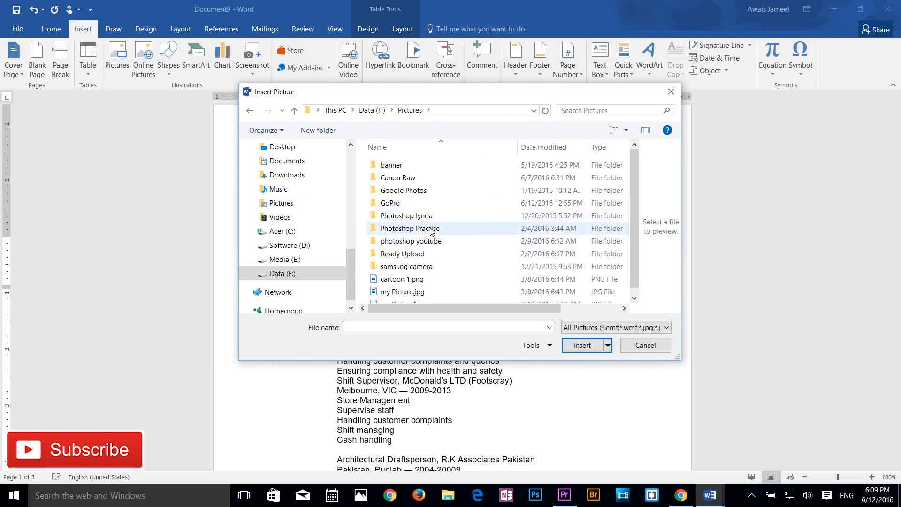
pyautogui.scroll(-1, 431, 258)
pyautogui.click(409, 272)
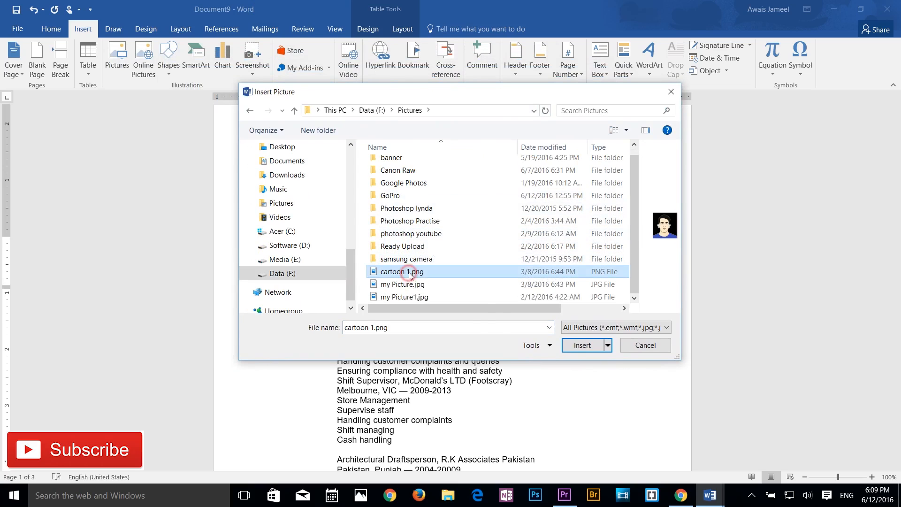
pyautogui.click(579, 346)
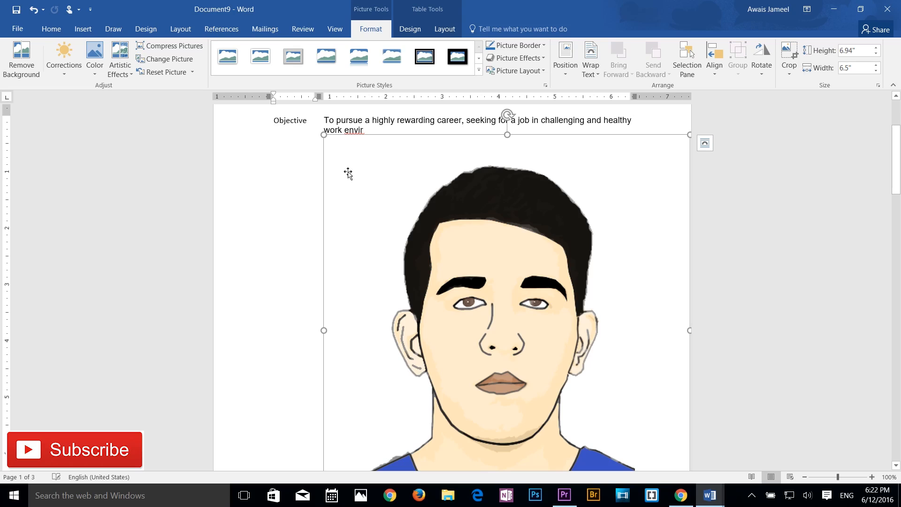
pyautogui.click(62, 80)
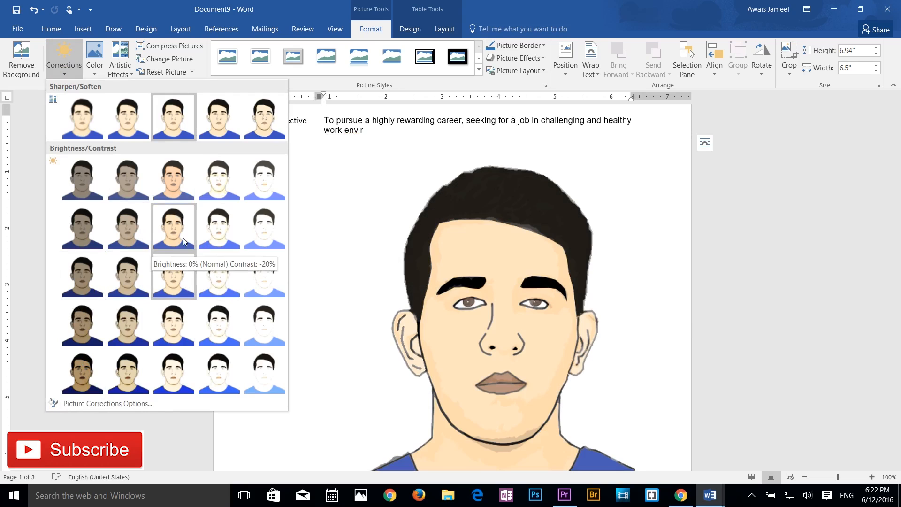
pyautogui.click(129, 275)
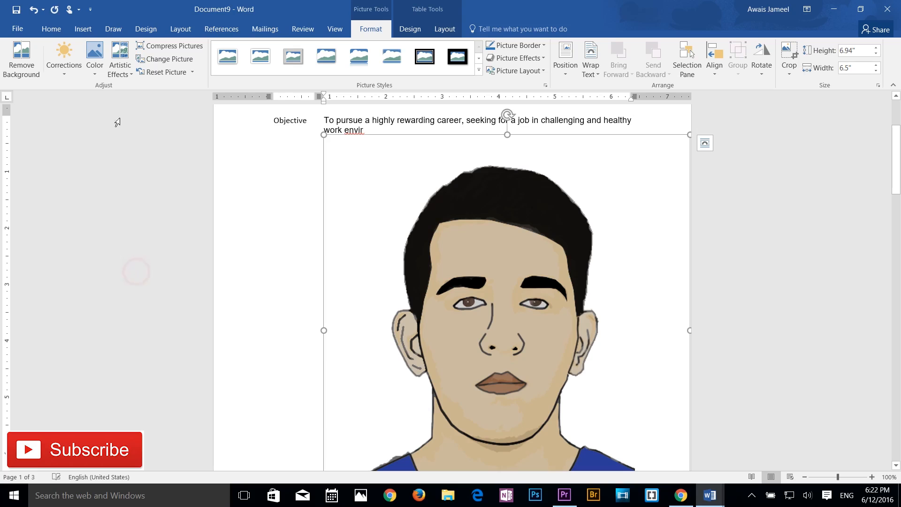
# Try recoloring the picture with a custom light purple from the standard colors, and undo the recolor
pyautogui.click(95, 76)
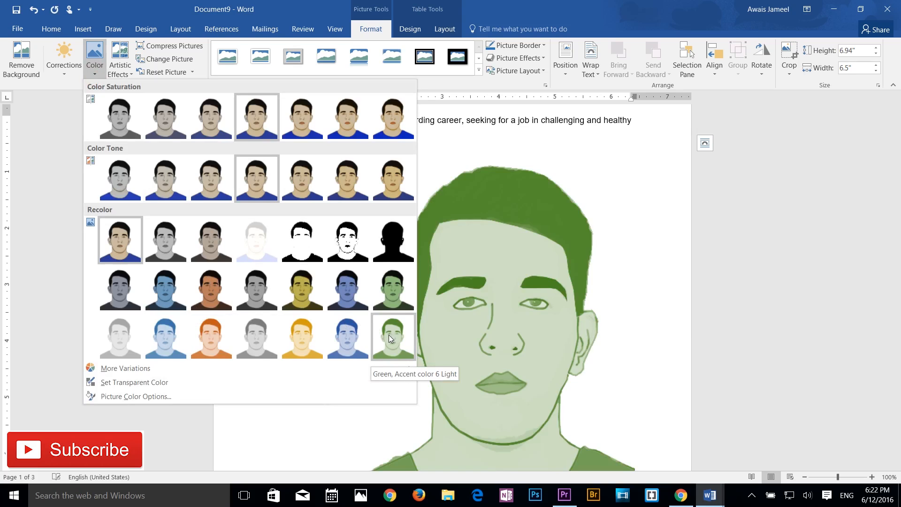
pyautogui.moveTo(122, 370)
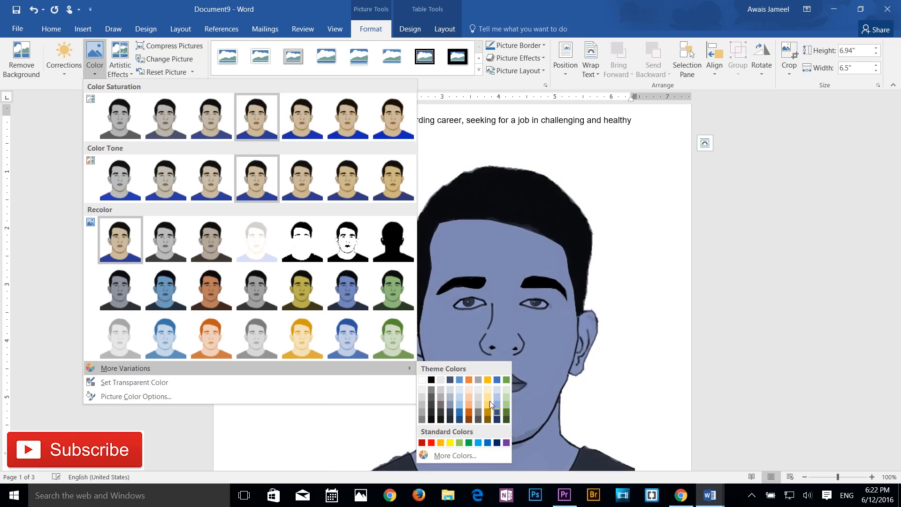
pyautogui.click(451, 456)
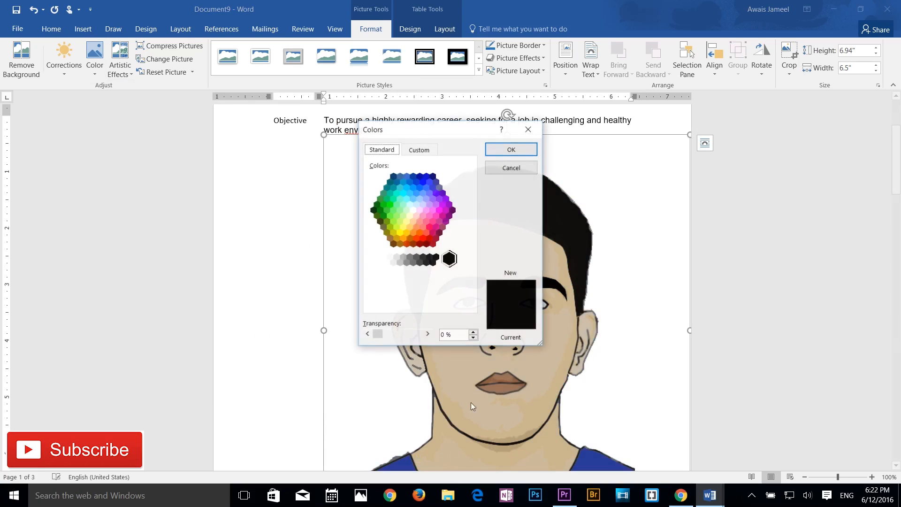
pyautogui.click(420, 229)
pyautogui.click(430, 204)
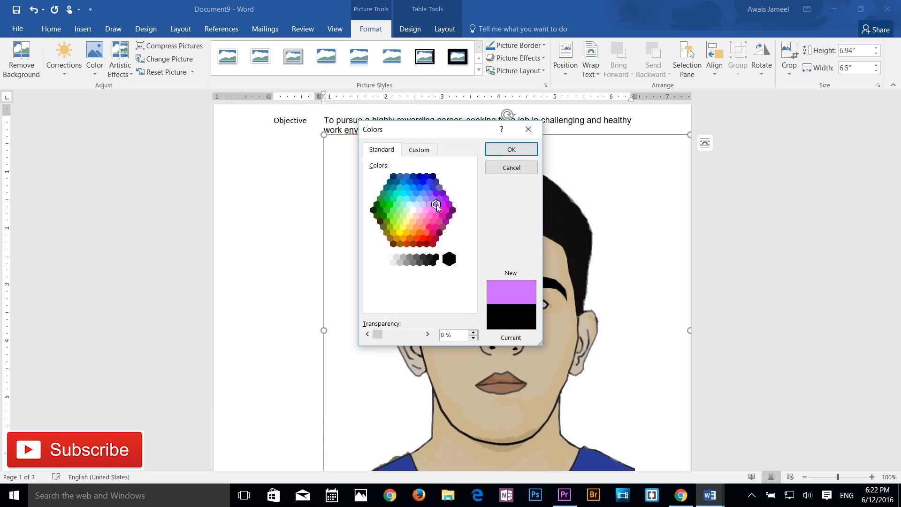
pyautogui.click(511, 148)
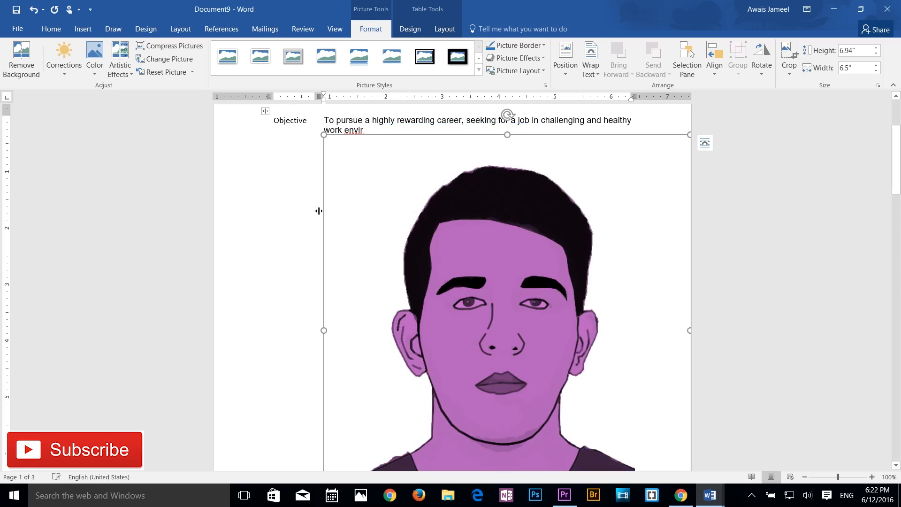
pyautogui.hotkey('ctrl', 'z')
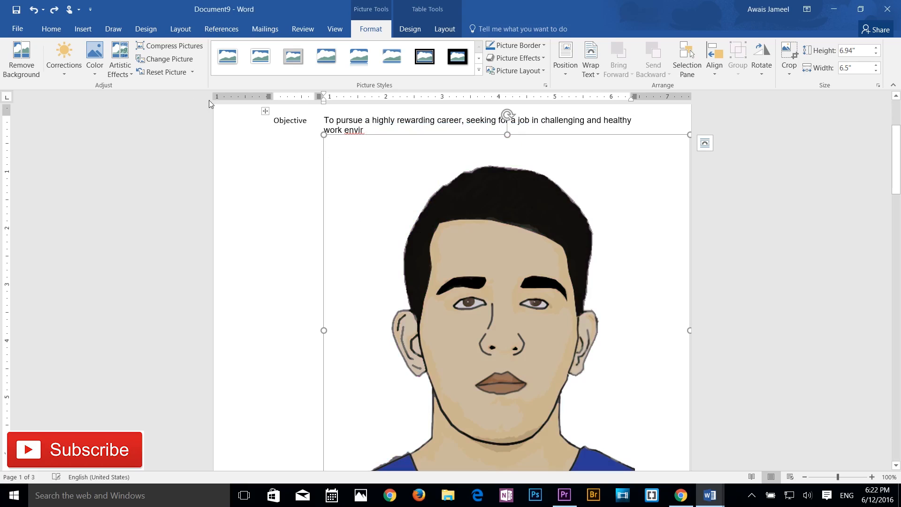
pyautogui.click(95, 68)
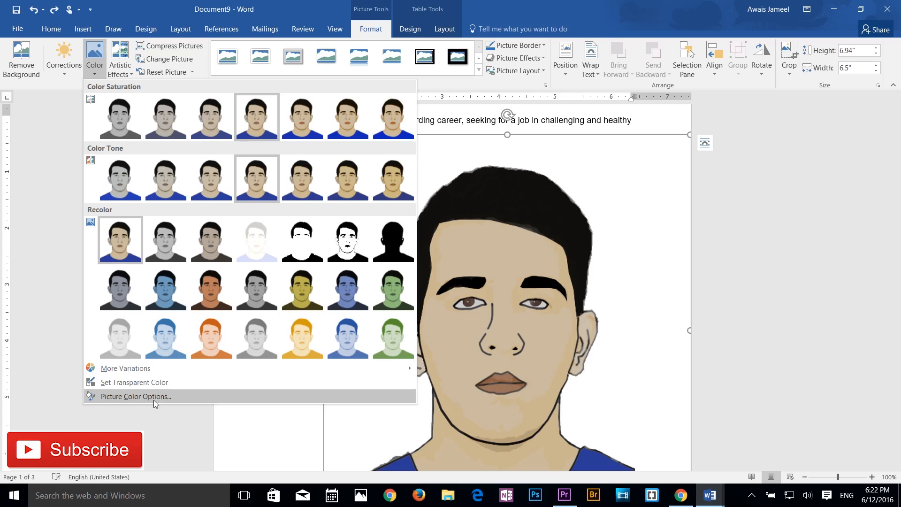
pyautogui.click(126, 72)
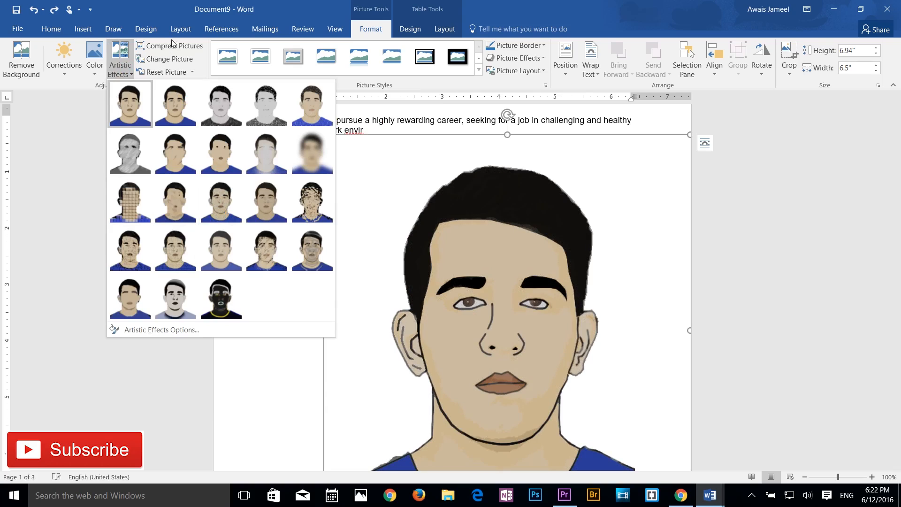
pyautogui.click(435, 222)
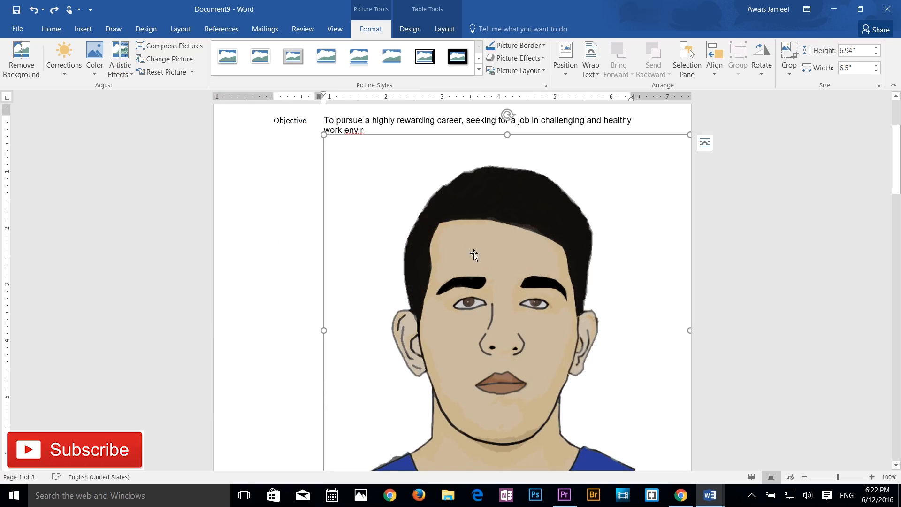
# Scale the portrait picture down proportionally to about 3.26" high by 3.05" wide
pyautogui.scroll(-3, 475, 254)
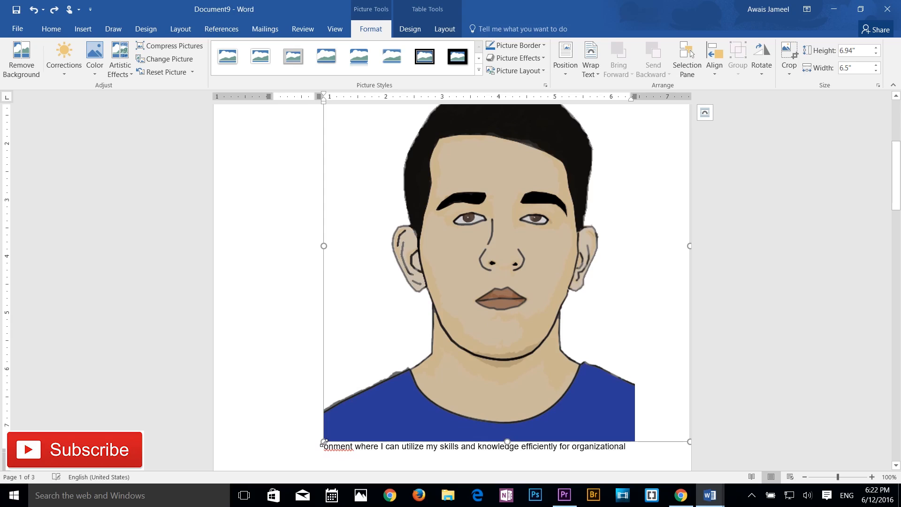
pyautogui.moveTo(324, 442); pyautogui.dragTo(504, 208)
pyautogui.scroll(5, 486, 258)
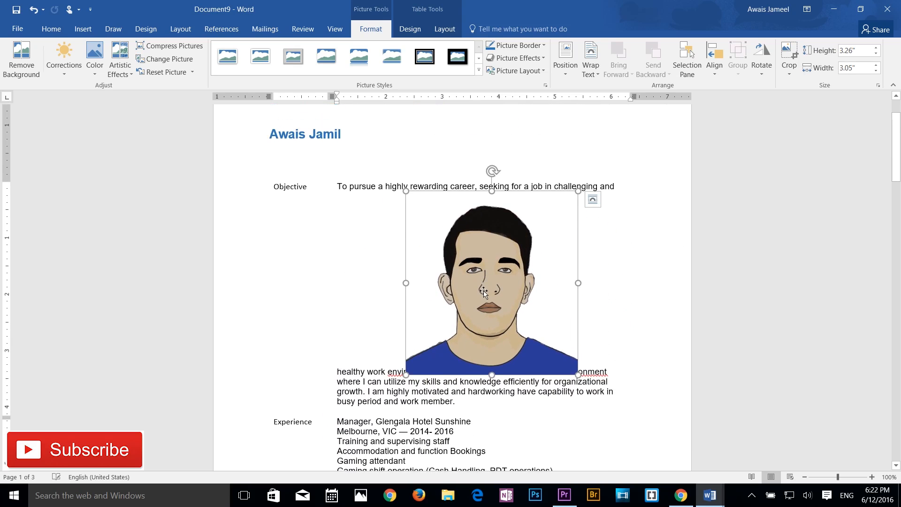
pyautogui.click(621, 294)
# Compress only the portrait at the default resolution with cropped areas deleted, and apply the white-framed picture style with a perspective shadow
pyautogui.click(501, 269)
pyautogui.click(175, 46)
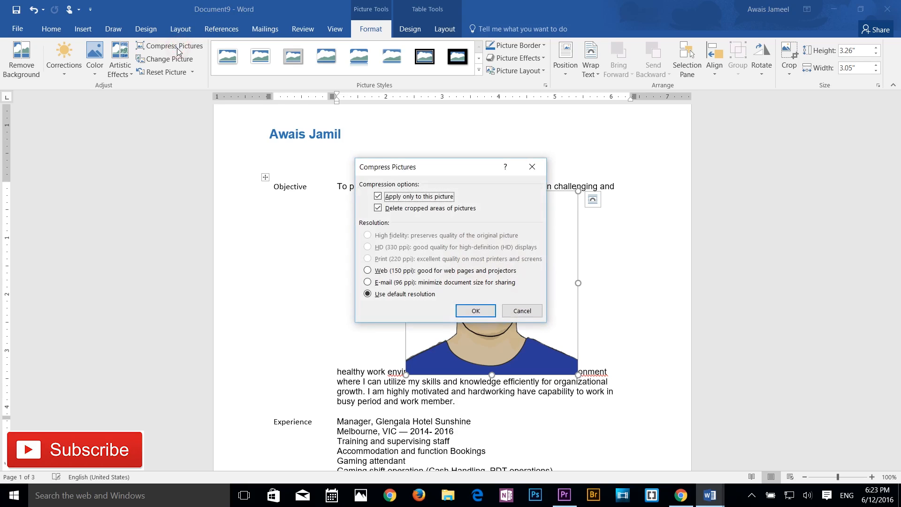
pyautogui.click(473, 312)
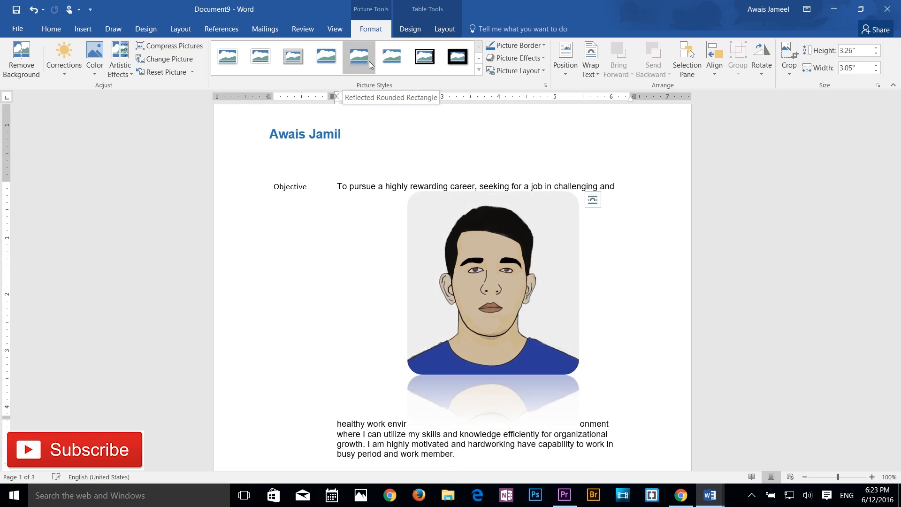
pyautogui.click(479, 71)
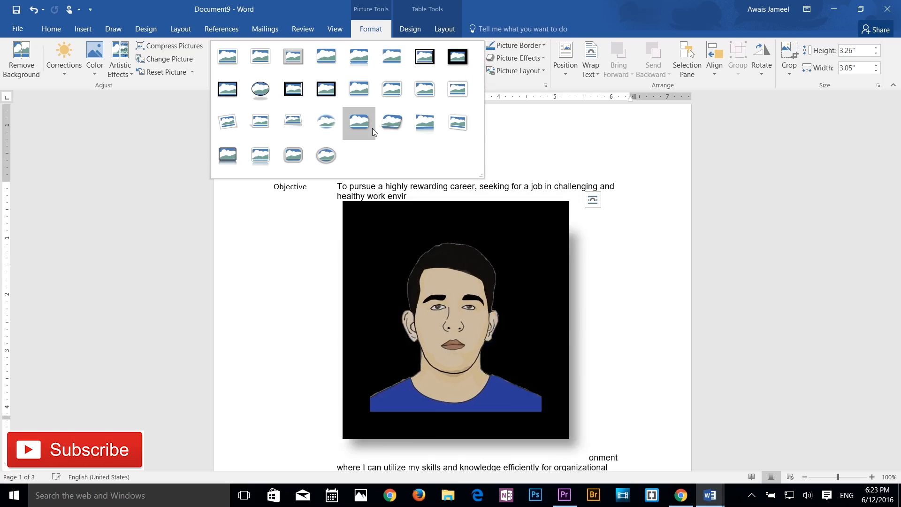
pyautogui.click(261, 121)
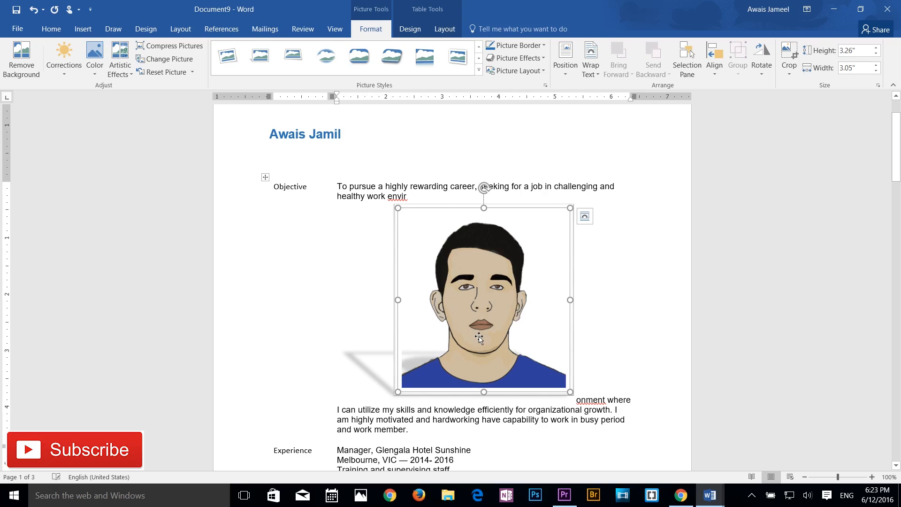
# Undo the last picture style applied to the cartoon portrait
pyautogui.click(326, 301)
pyautogui.hotkey('ctrl', 'z')
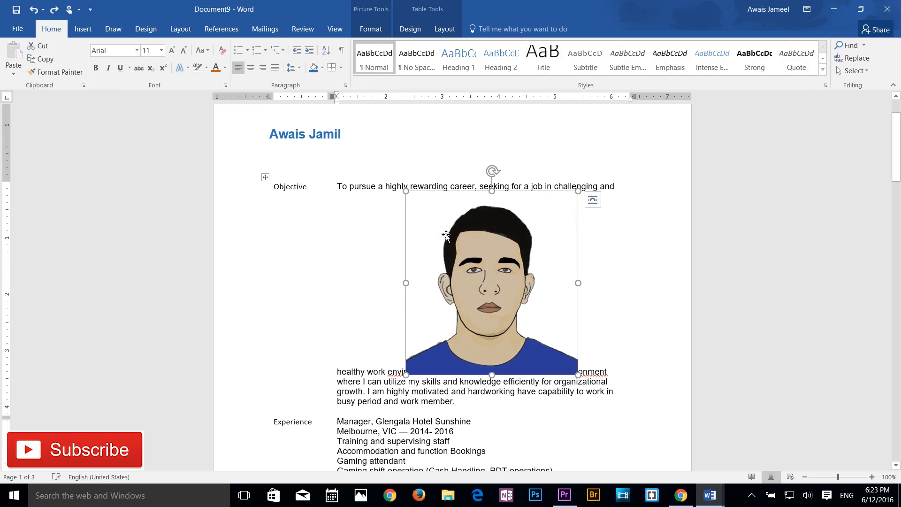
pyautogui.click(374, 30)
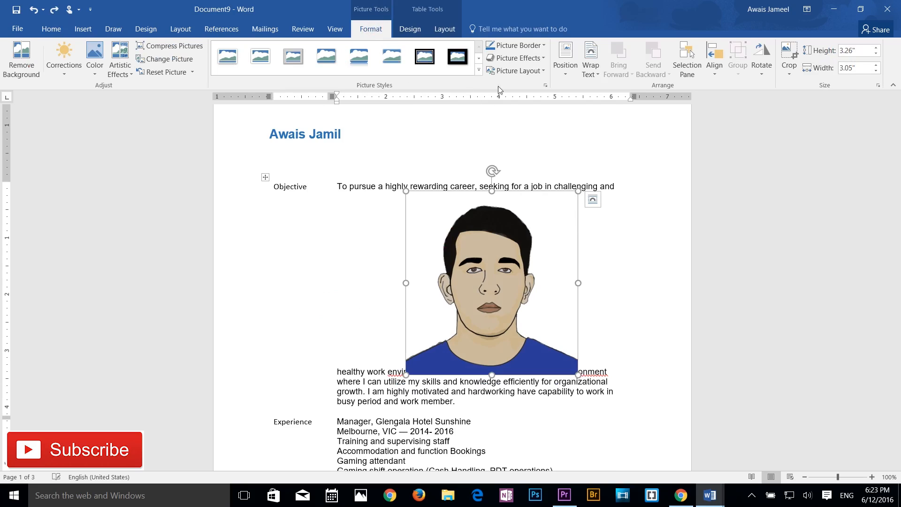
# Give the cartoon portrait a light green theme-color border with a 6 pt weight
pyautogui.click(544, 46)
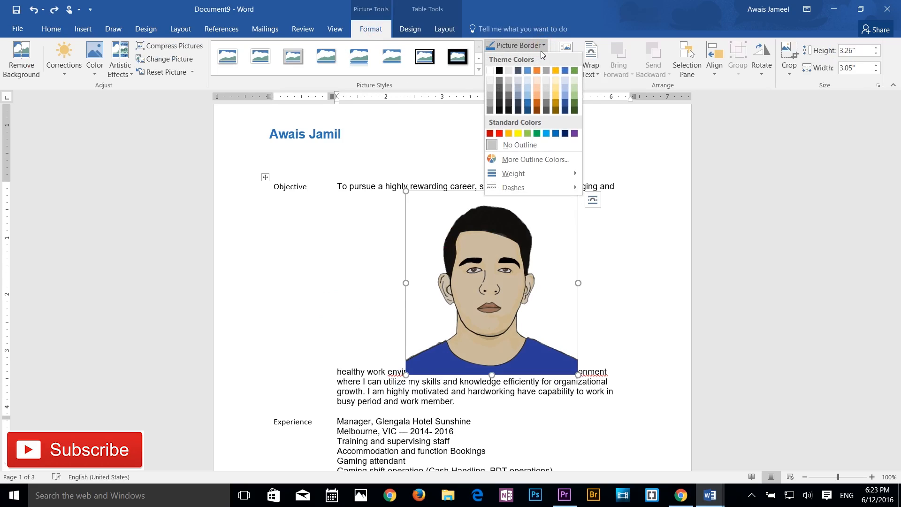
pyautogui.click(565, 96)
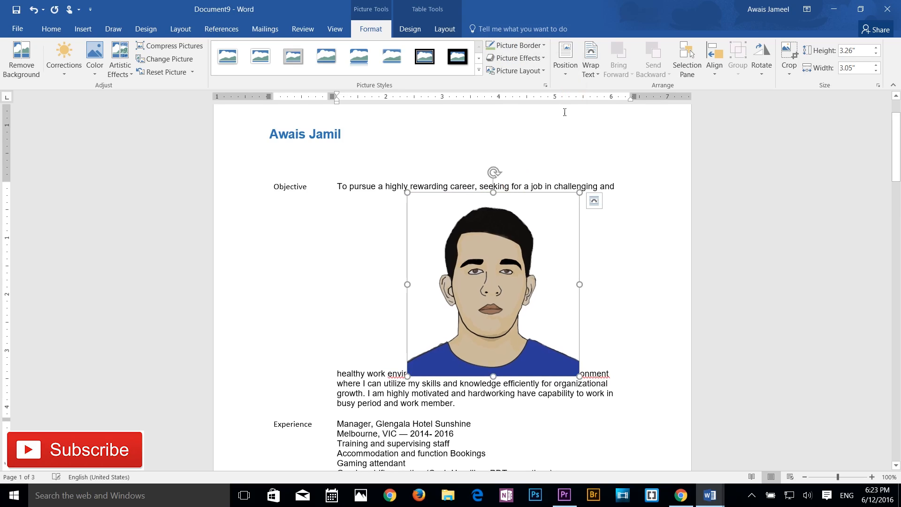
pyautogui.click(543, 45)
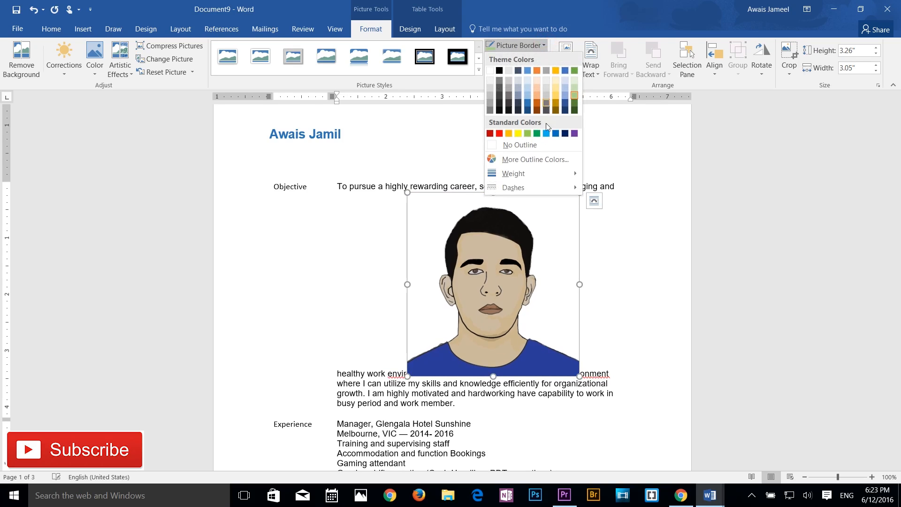
pyautogui.moveTo(528, 174)
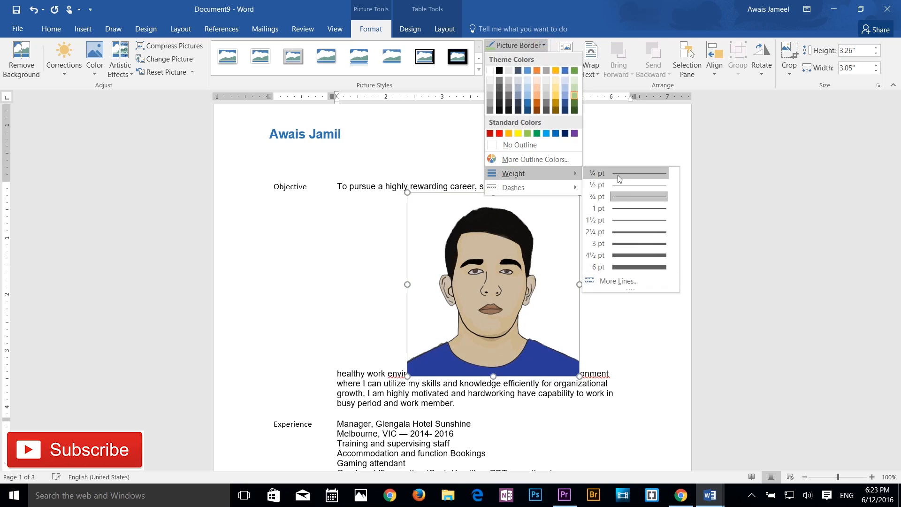
pyautogui.click(631, 267)
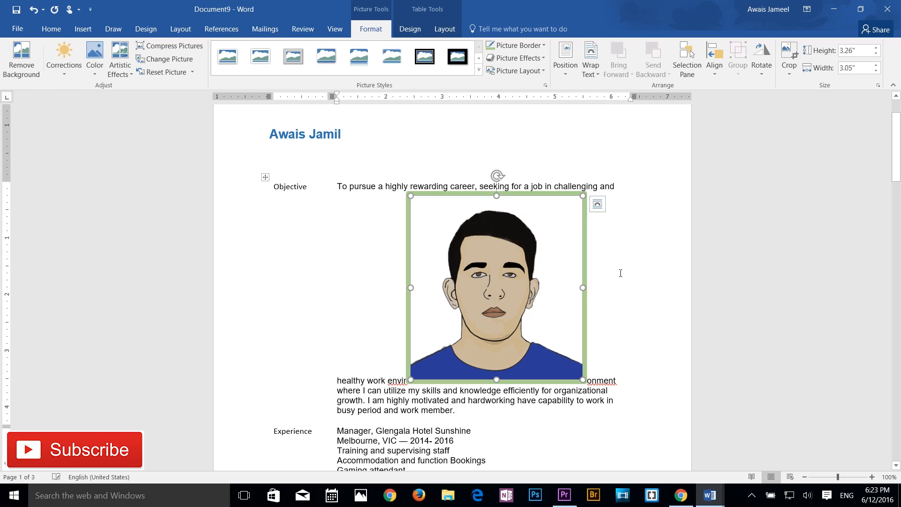
pyautogui.click(619, 273)
pyautogui.click(543, 304)
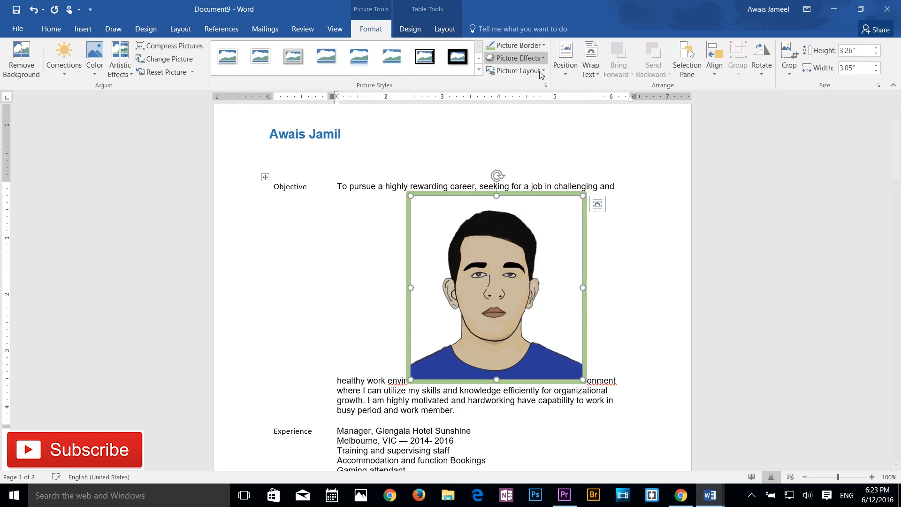
# Look at the detailed line settings for the portrait's border and close them
pyautogui.click(544, 45)
pyautogui.moveTo(554, 174)
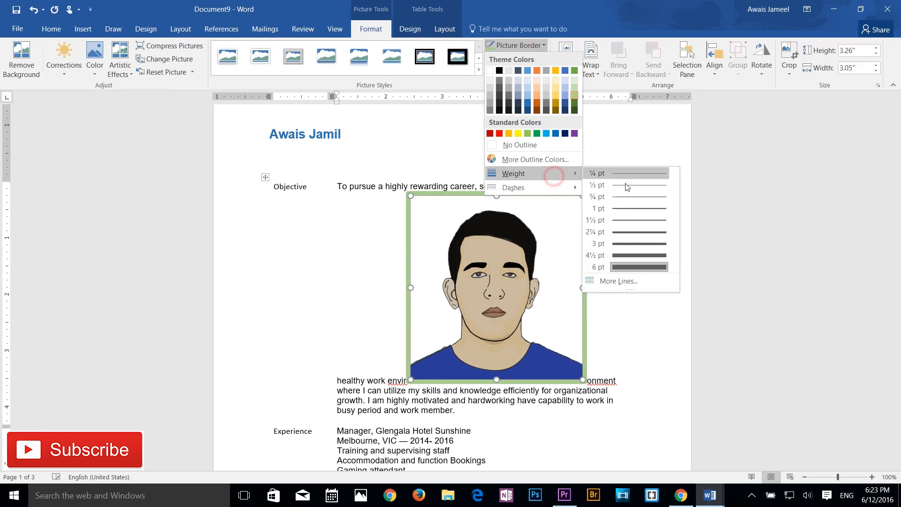
pyautogui.click(624, 281)
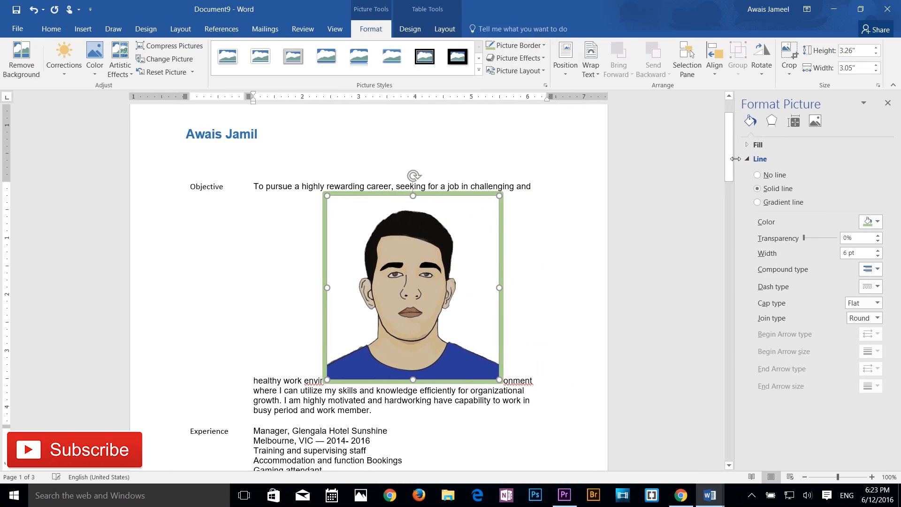
pyautogui.click(888, 103)
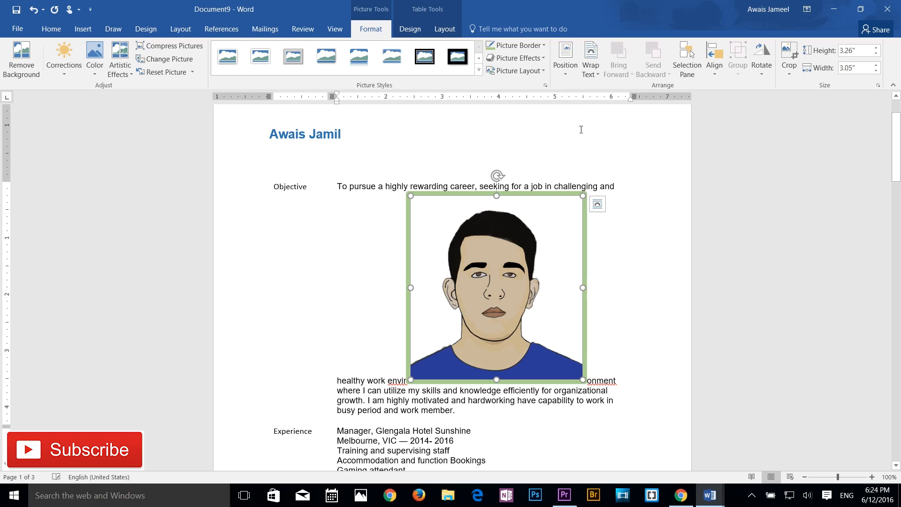
# Position the portrait at the top left with square text wrapping
pyautogui.click(570, 75)
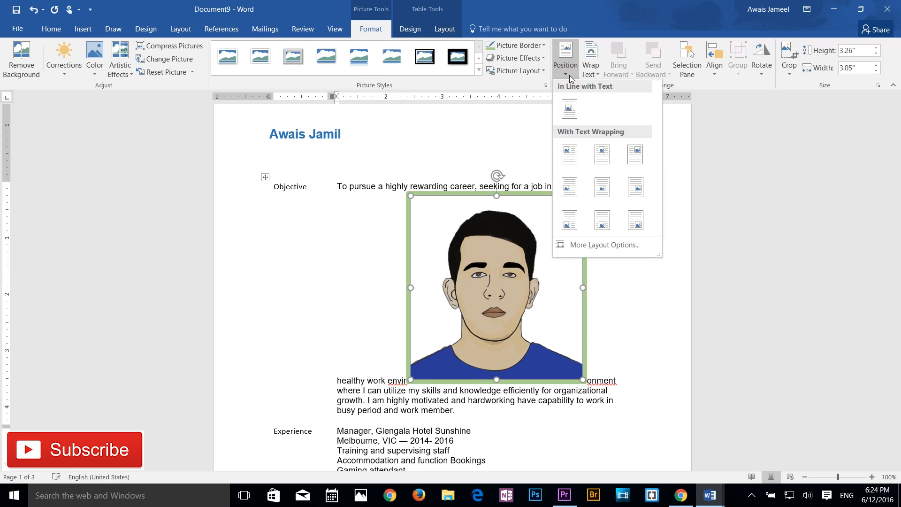
pyautogui.click(569, 154)
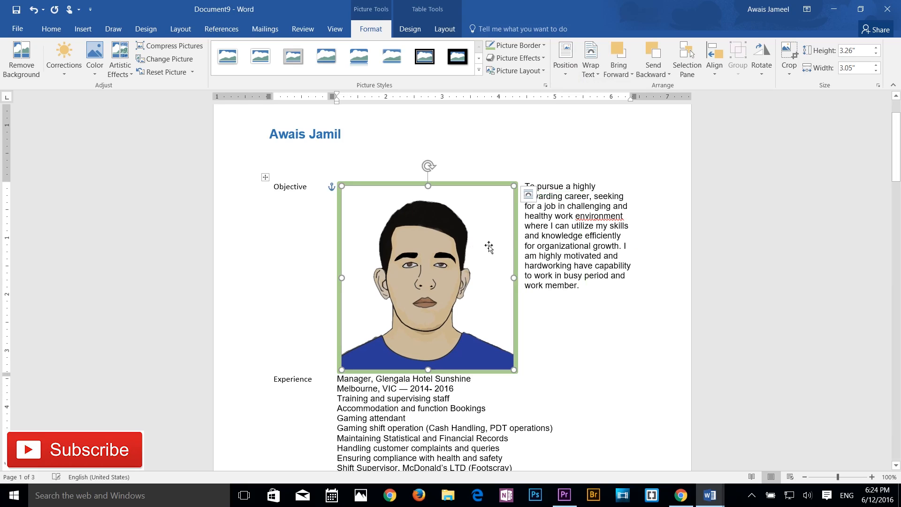
# Try placing the portrait behind the text, and undo the wrapping change
pyautogui.click(590, 65)
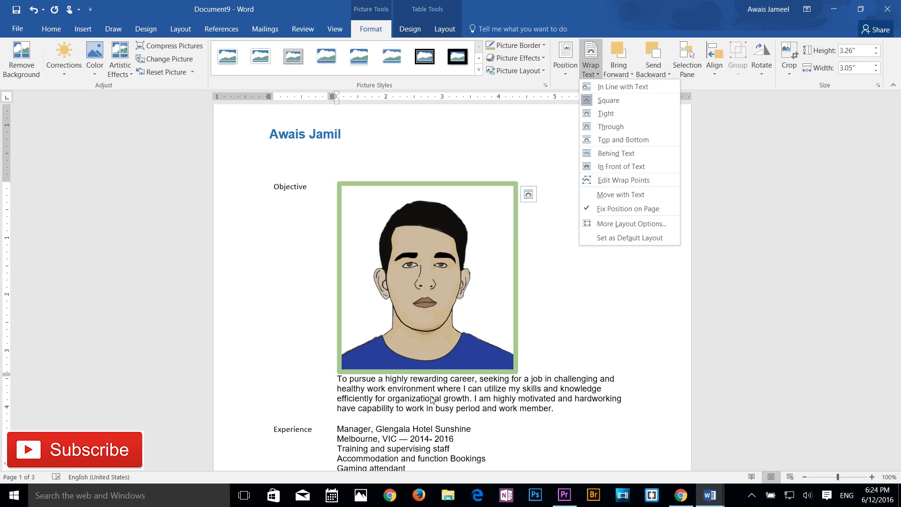
pyautogui.click(613, 154)
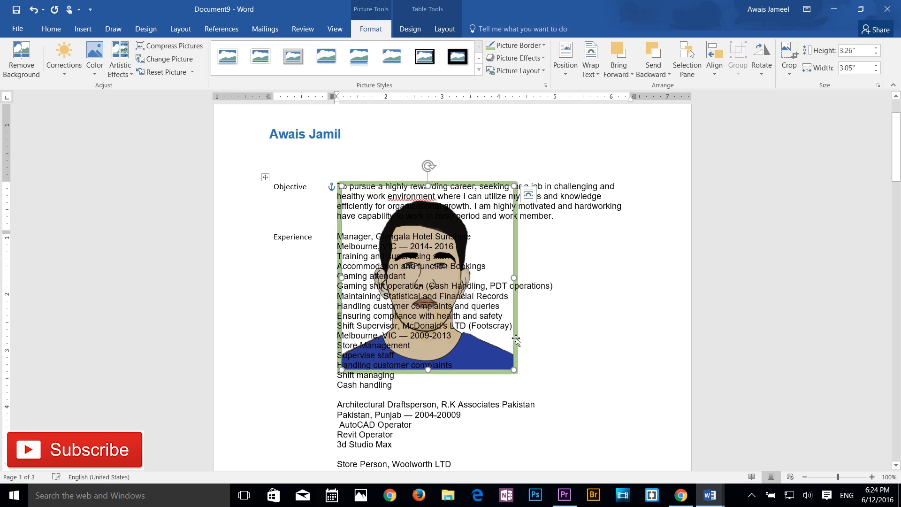
pyautogui.click(576, 335)
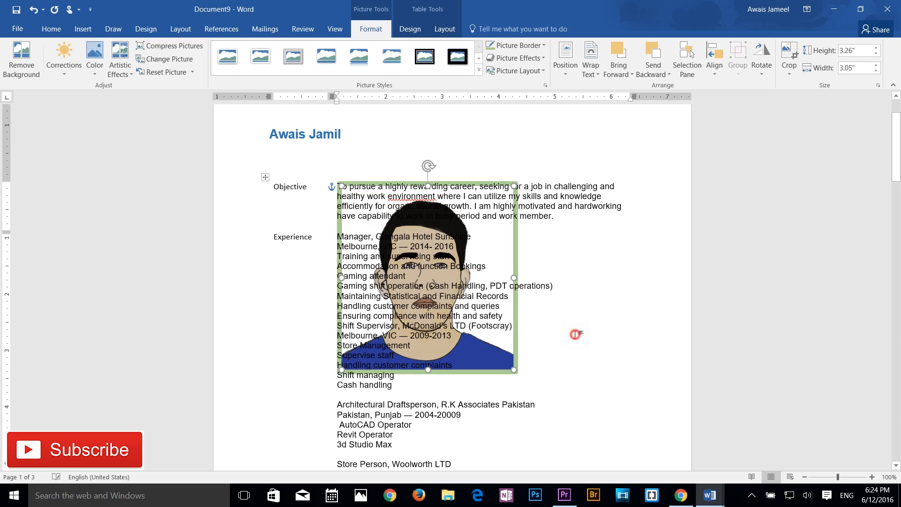
pyautogui.click(515, 314)
pyautogui.click(515, 370)
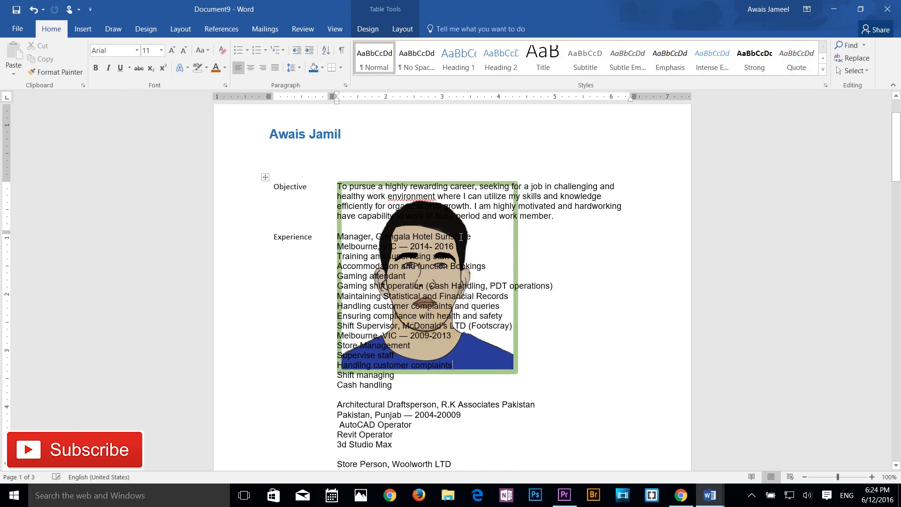
pyautogui.hotkey('ctrl', 'z')
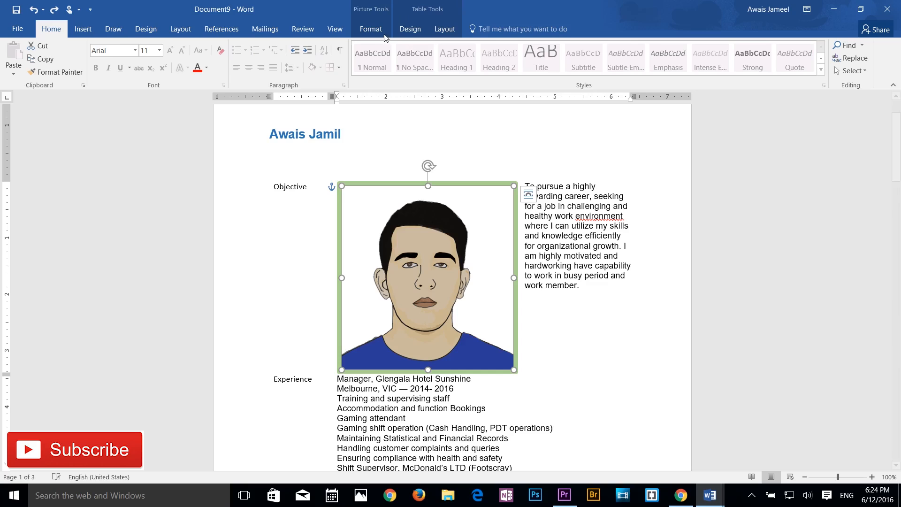
# Try bringing the portrait forward one level and sending it backward one level
pyautogui.click(385, 34)
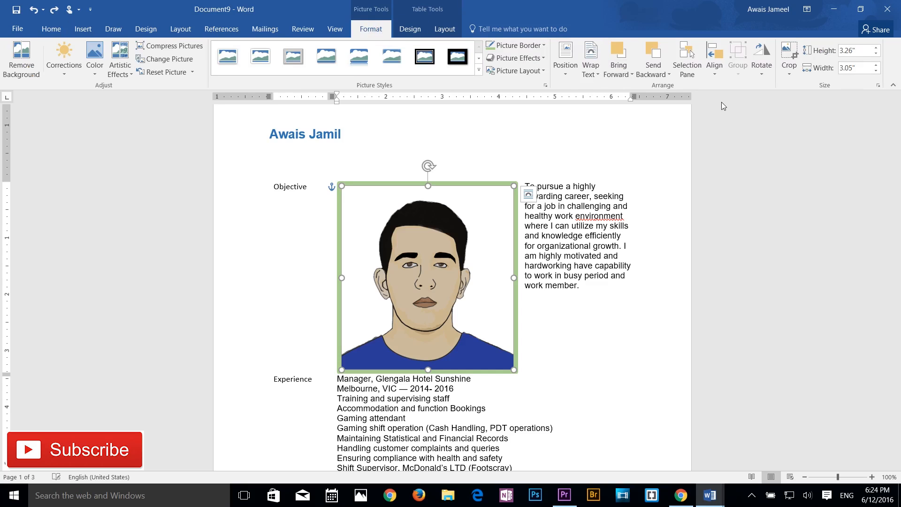
pyautogui.click(627, 75)
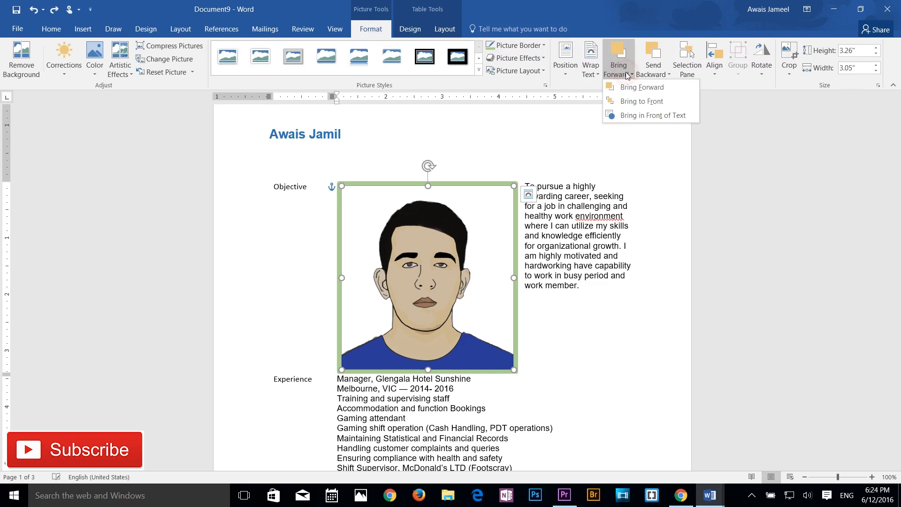
pyautogui.click(626, 74)
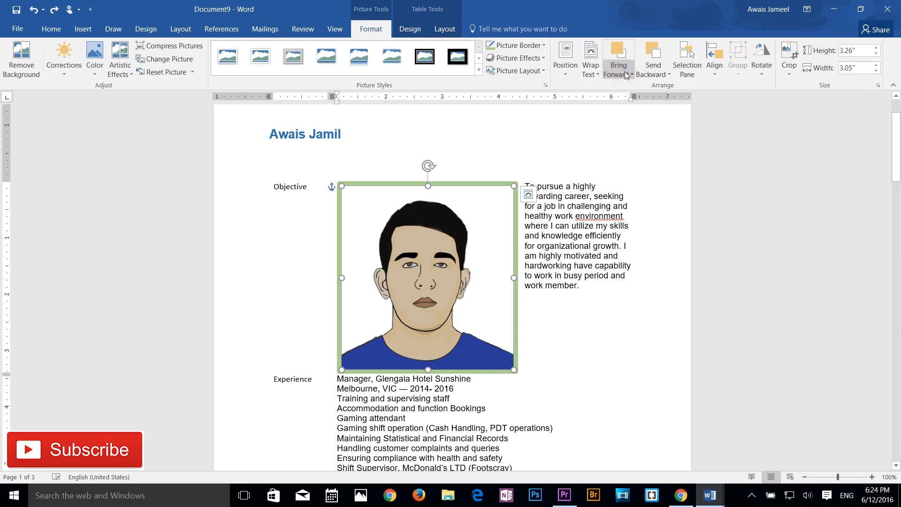
pyautogui.click(632, 73)
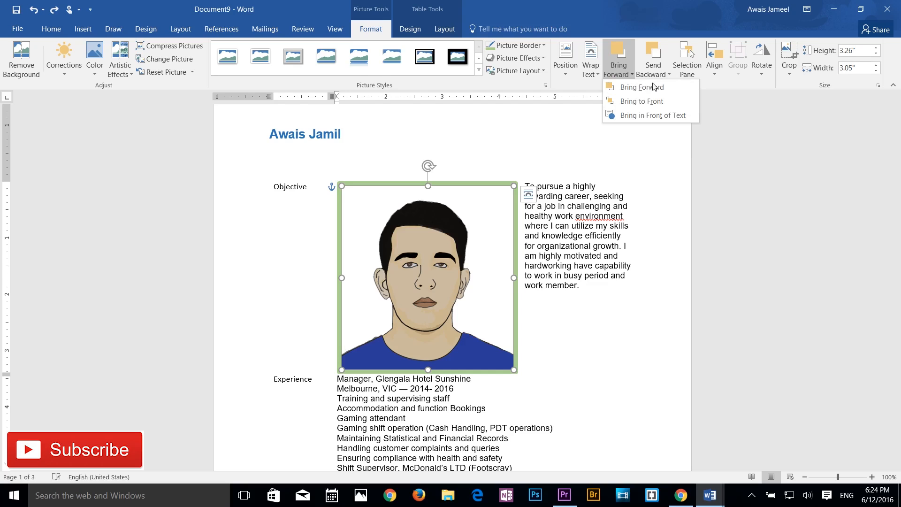
pyautogui.click(650, 89)
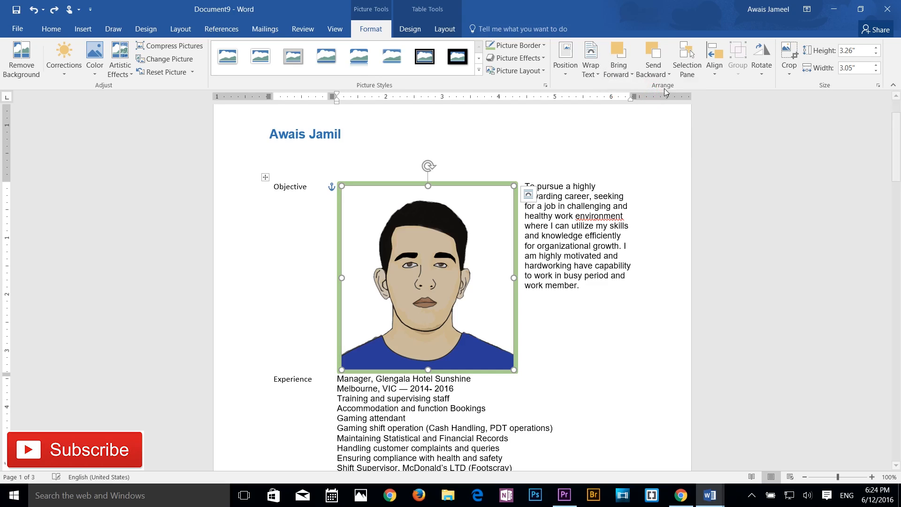
pyautogui.click(654, 70)
pyautogui.click(672, 89)
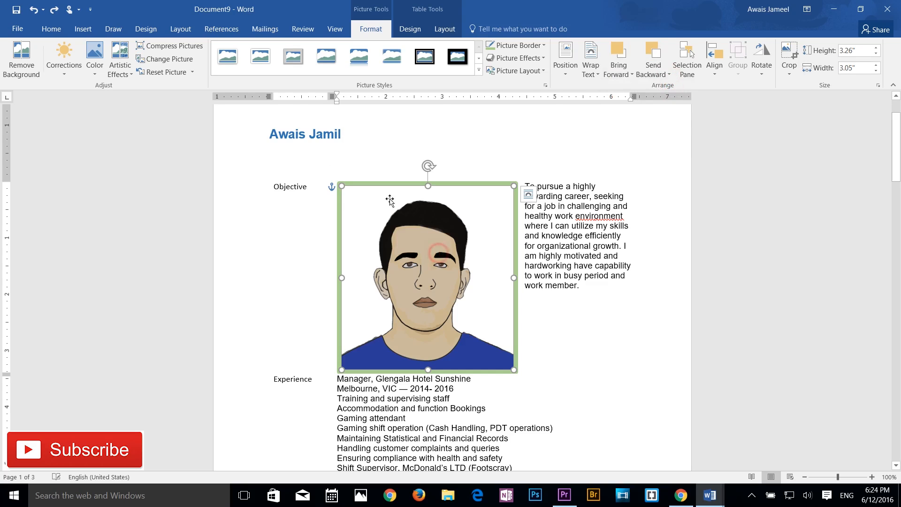
# Insert my Picture1.jpg from the Pictures folder on Data (F:) and scale it down to about 3.71" high by 3.47" wide
pyautogui.click(83, 31)
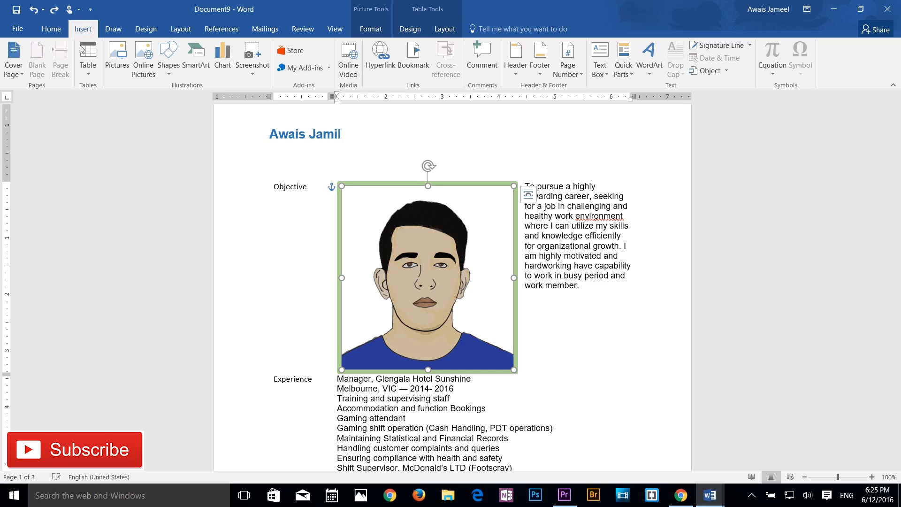
pyautogui.click(117, 66)
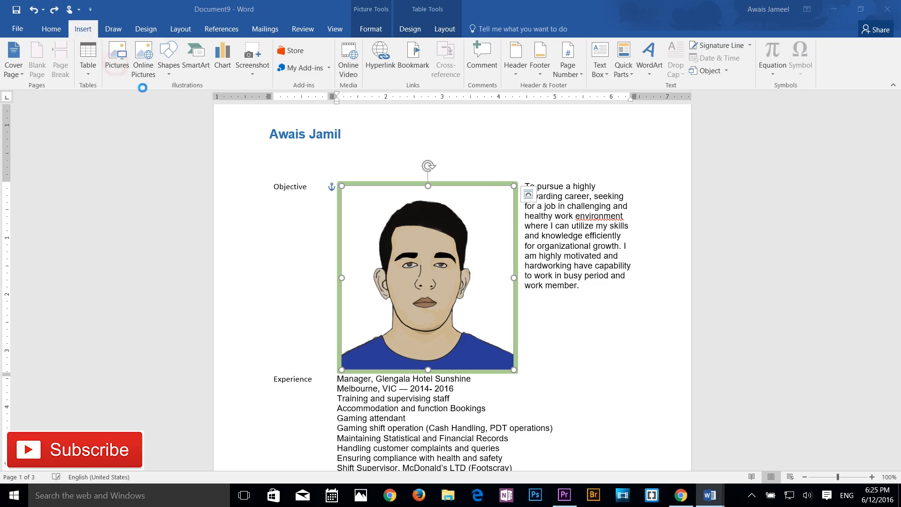
pyautogui.click(402, 297)
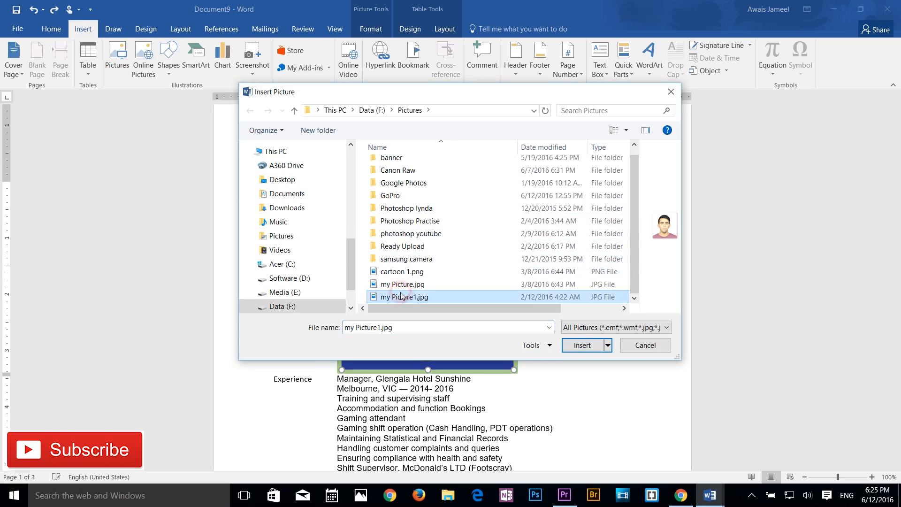
pyautogui.click(583, 345)
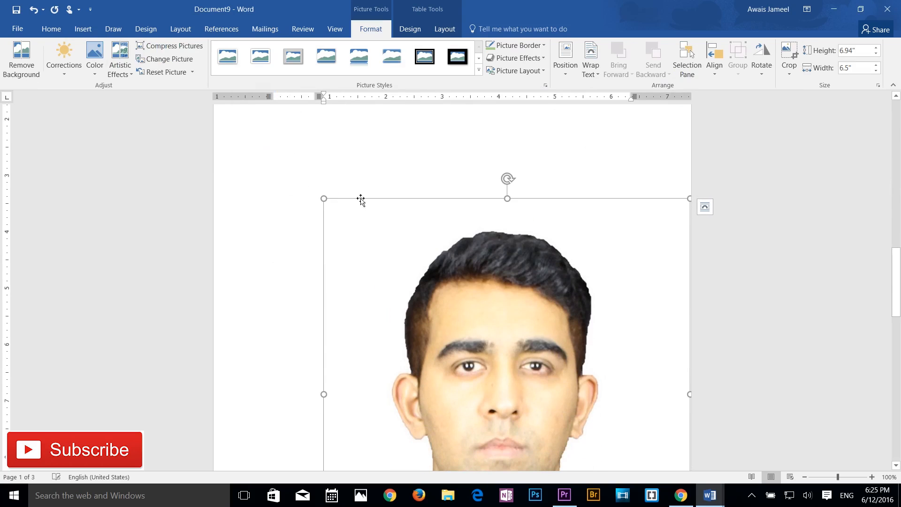
pyautogui.moveTo(320, 198); pyautogui.dragTo(590, 381)
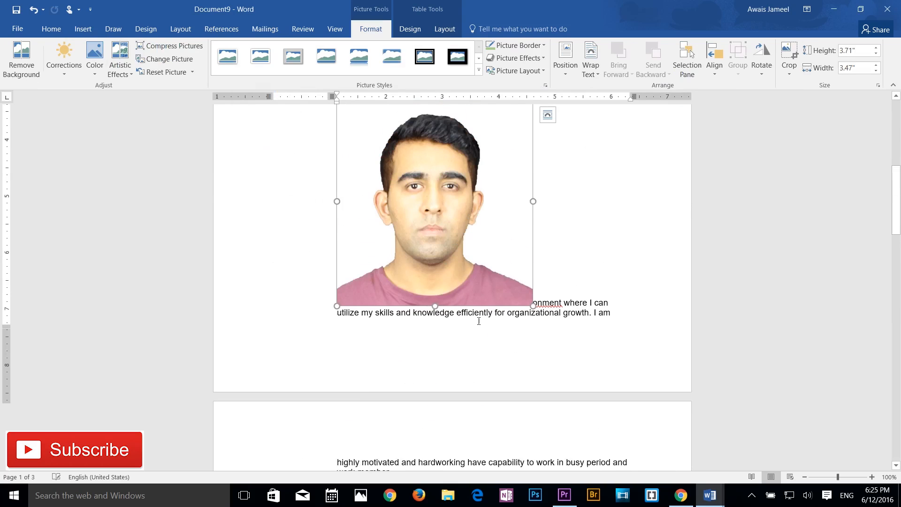
# Try to move the inserted photo up beside the cartoon portrait in the Objective row
pyautogui.scroll(3, 482, 306)
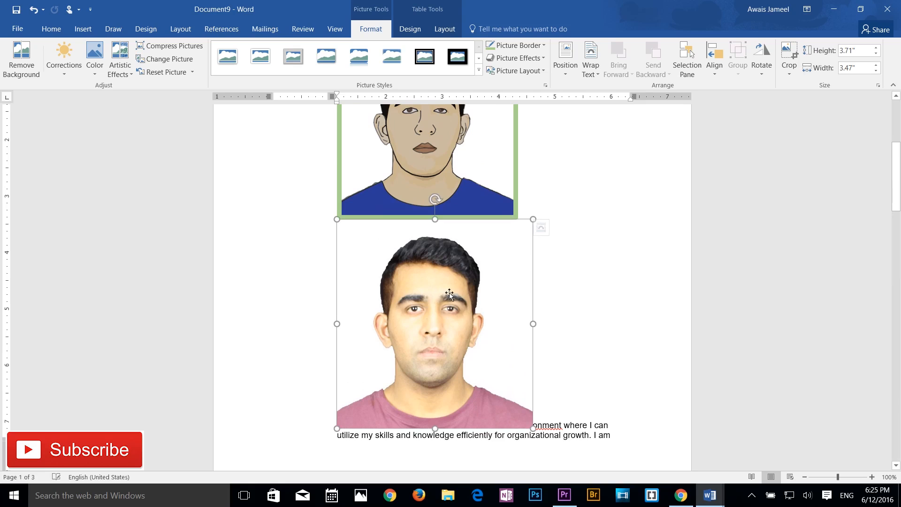
pyautogui.click(437, 308)
pyautogui.moveTo(446, 299); pyautogui.dragTo(524, 204)
pyautogui.moveTo(572, 159); pyautogui.dragTo(571, 164)
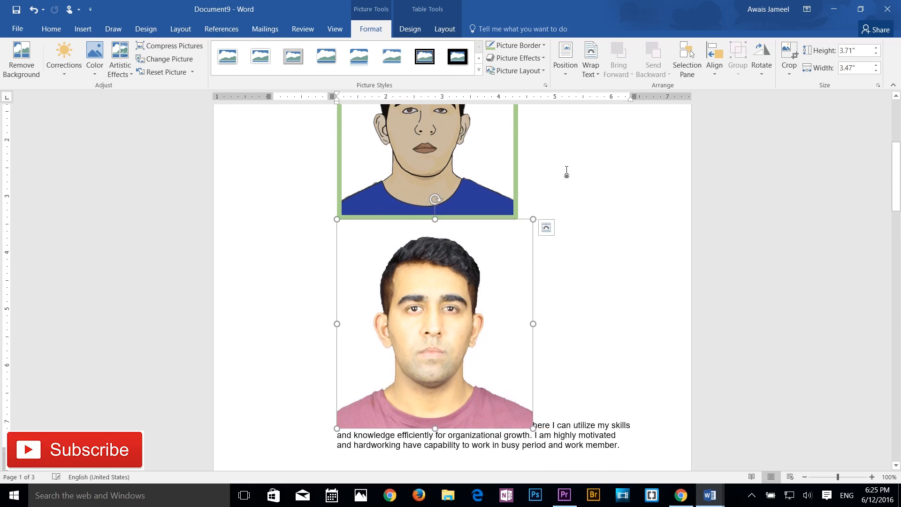
pyautogui.scroll(3, 571, 169)
pyautogui.moveTo(534, 233); pyautogui.dragTo(523, 232)
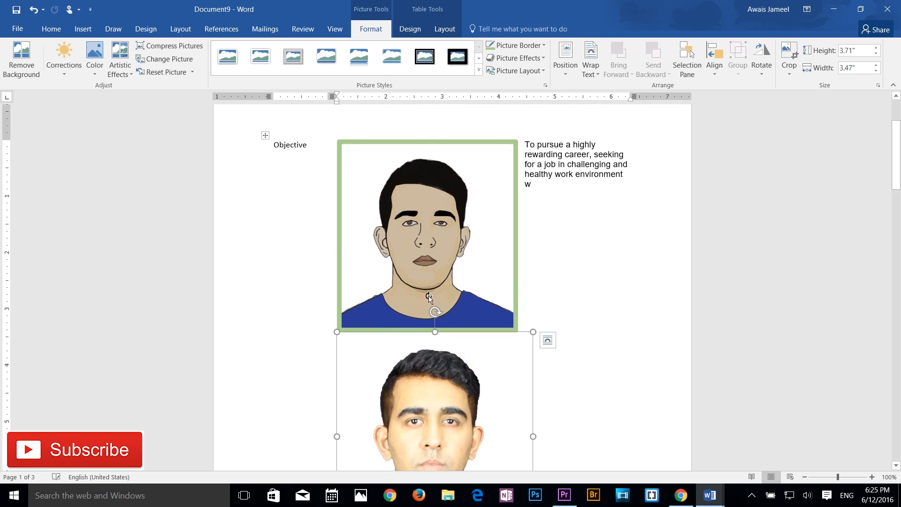
# Send the cartoon portrait in the Objective row backward
pyautogui.click(429, 270)
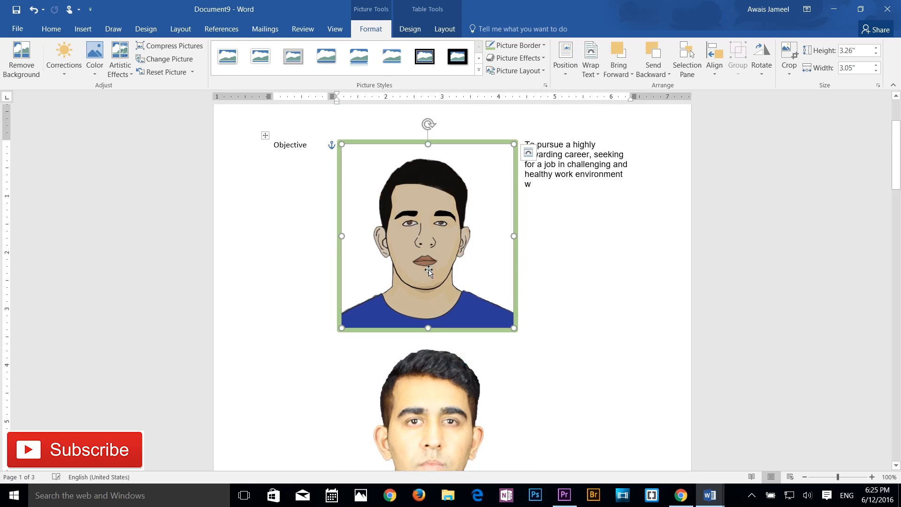
pyautogui.click(667, 70)
pyautogui.click(662, 70)
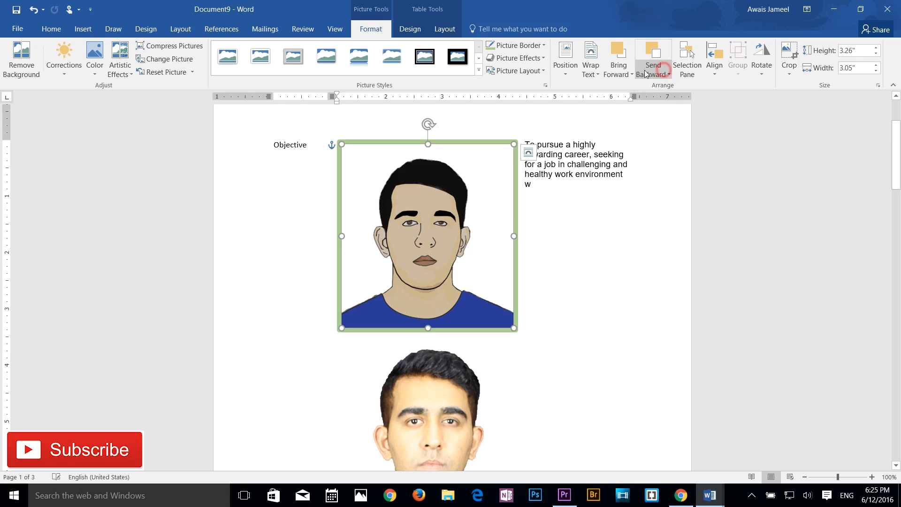
# Try aligning the cartoon portrait to the right of the page, and set its alignment to Align Center
pyautogui.click(714, 70)
pyautogui.click(735, 115)
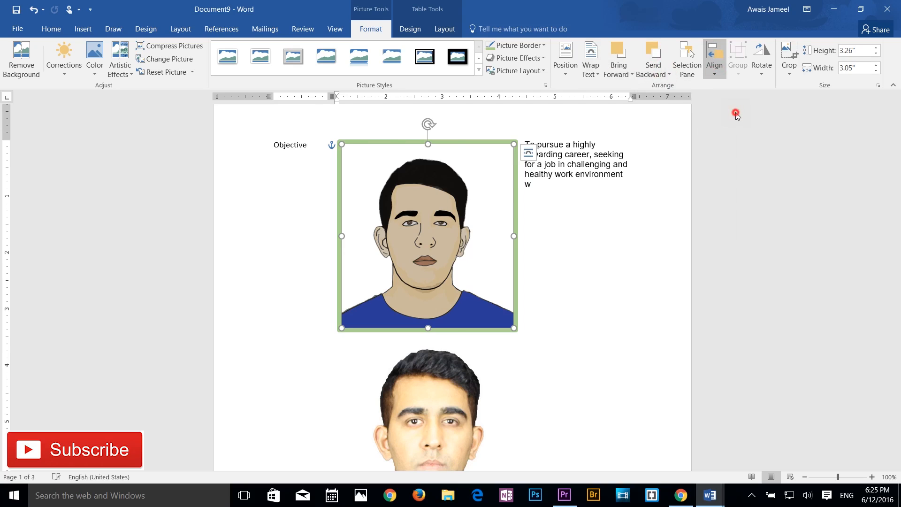
pyautogui.click(714, 69)
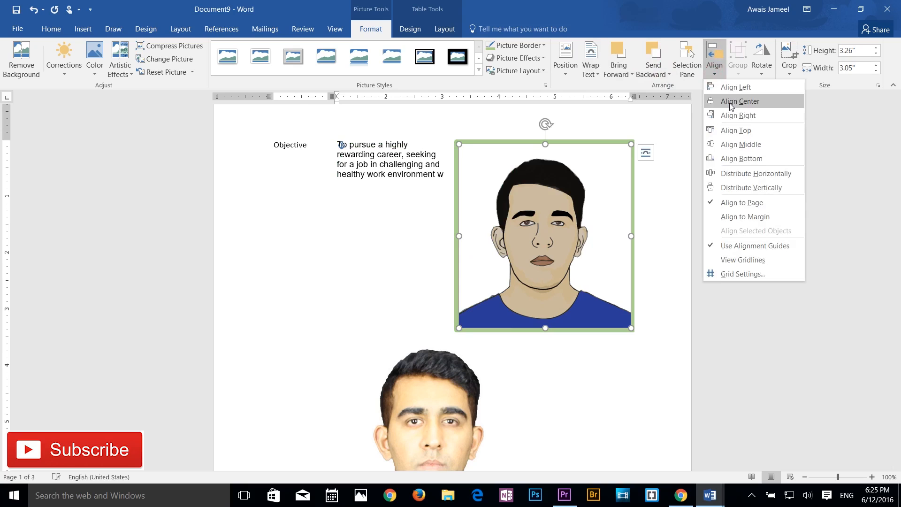
pyautogui.click(731, 101)
# Try distributing the cartoon portrait vertically on the page, and undo the change
pyautogui.click(715, 68)
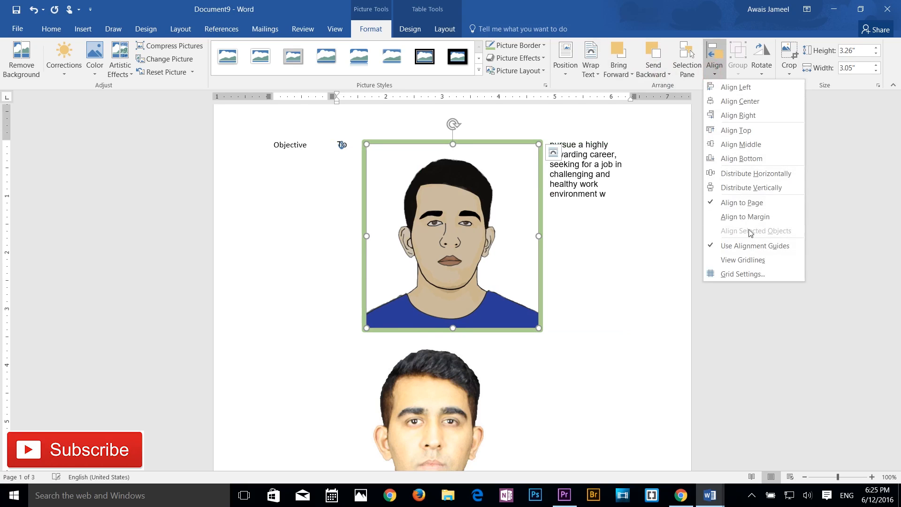
pyautogui.click(749, 188)
pyautogui.click(715, 68)
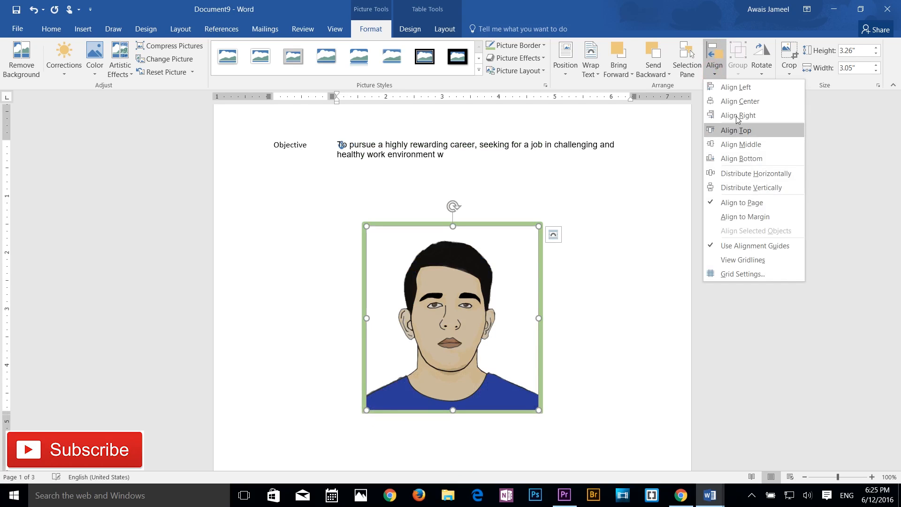
pyautogui.press('Escape')
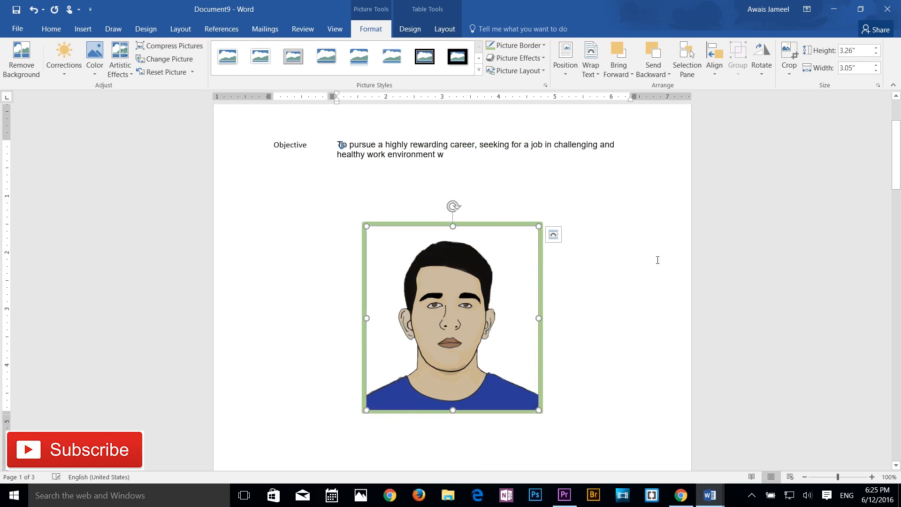
pyautogui.hotkey('ctrl', 'z')
# Examine the rotation choices and the rotation value in the cartoon portrait's size and layout settings
pyautogui.scroll(3, 655, 259)
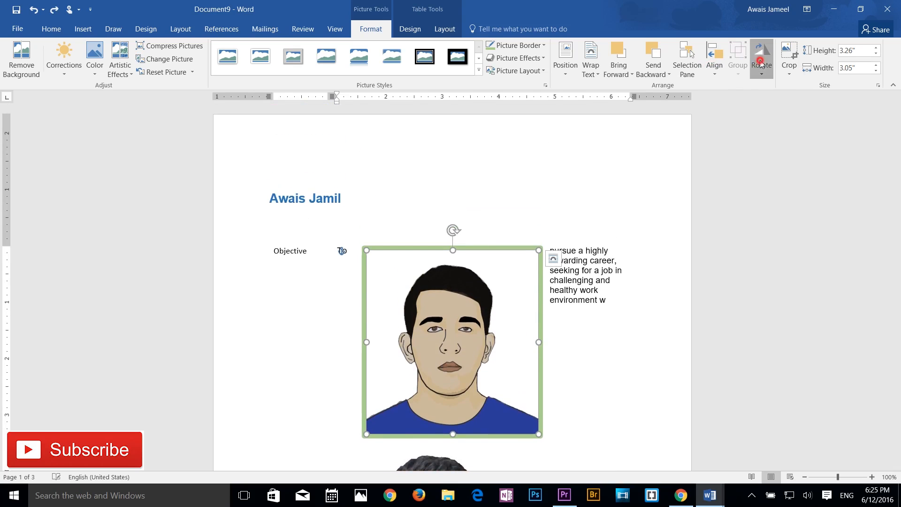
pyautogui.click(762, 61)
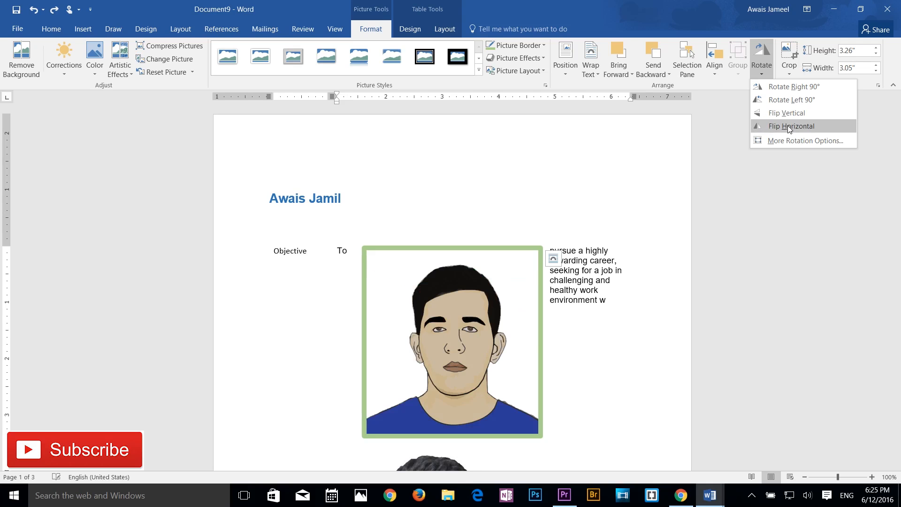
pyautogui.click(781, 140)
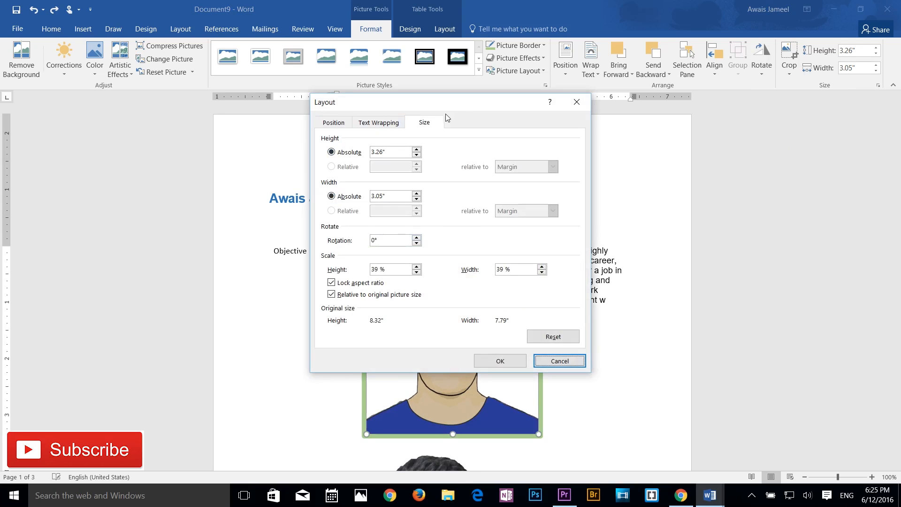
pyautogui.moveTo(460, 107); pyautogui.dragTo(729, 123)
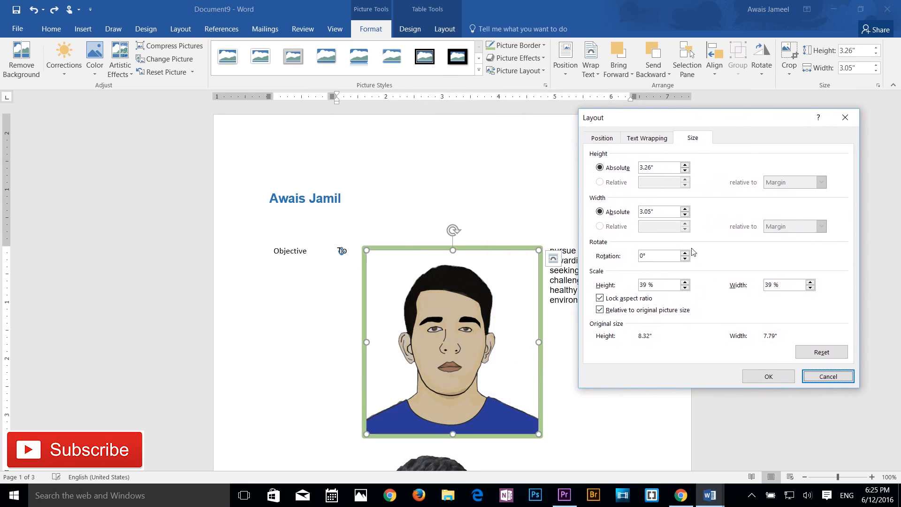
pyautogui.click(655, 257)
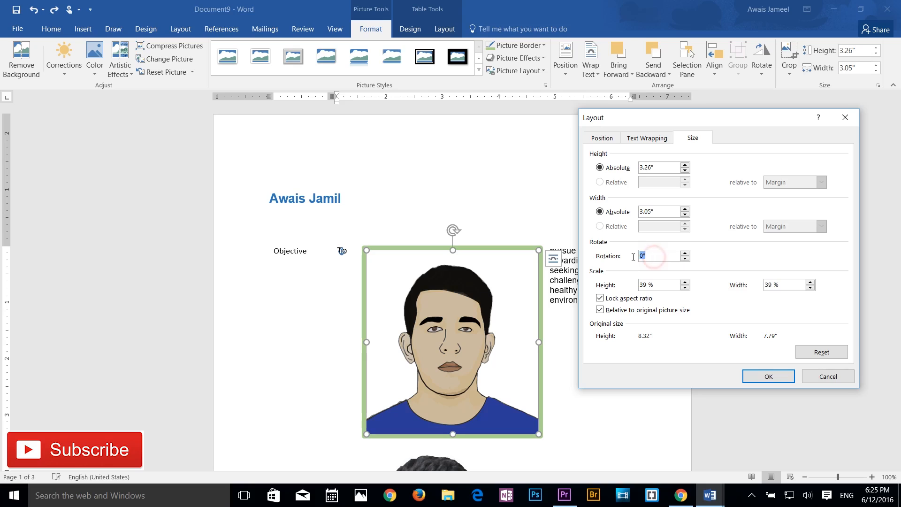
pyautogui.click(769, 376)
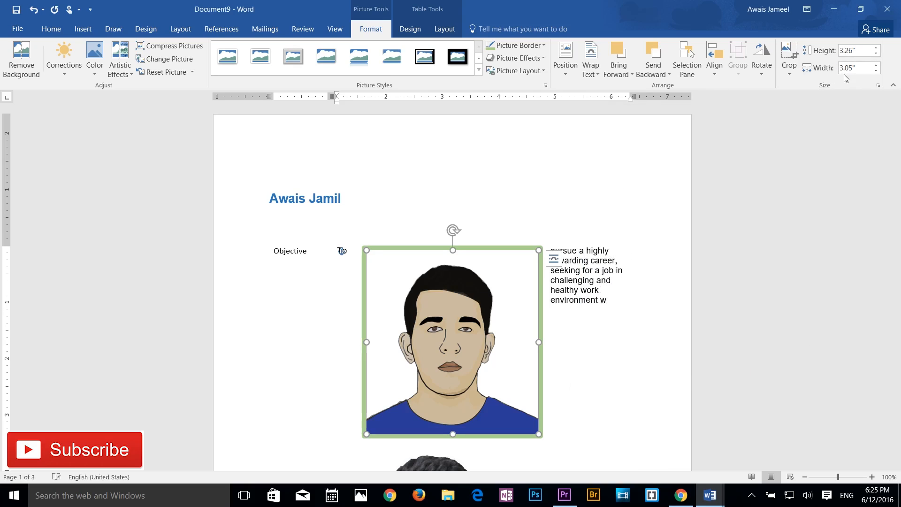
# Scale the cartoon portrait down to about 2.77" high by 2.59" wide, and view its layout options
pyautogui.moveTo(539, 250); pyautogui.dragTo(514, 303)
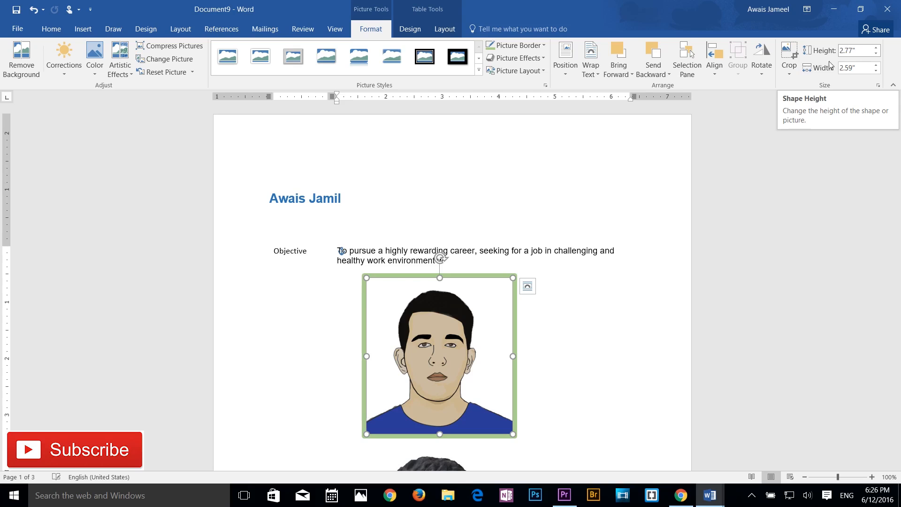
pyautogui.click(630, 255)
pyautogui.click(489, 323)
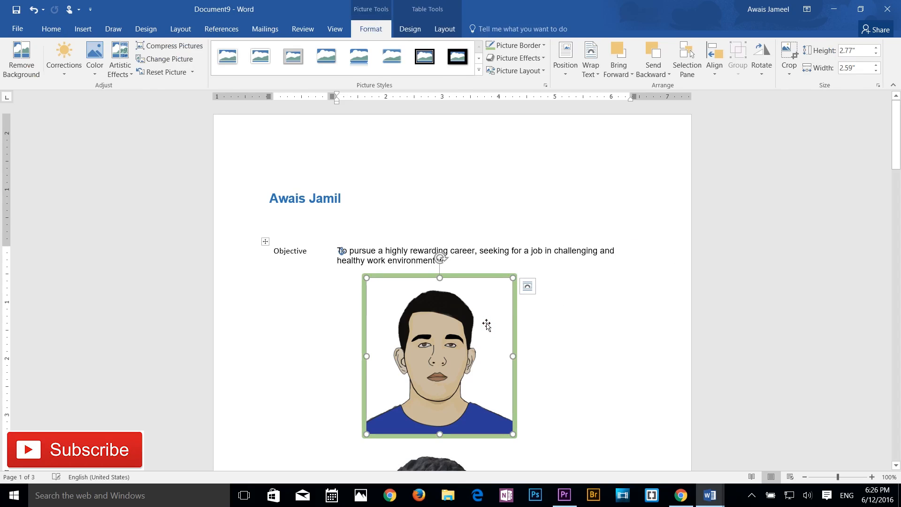
pyautogui.click(529, 288)
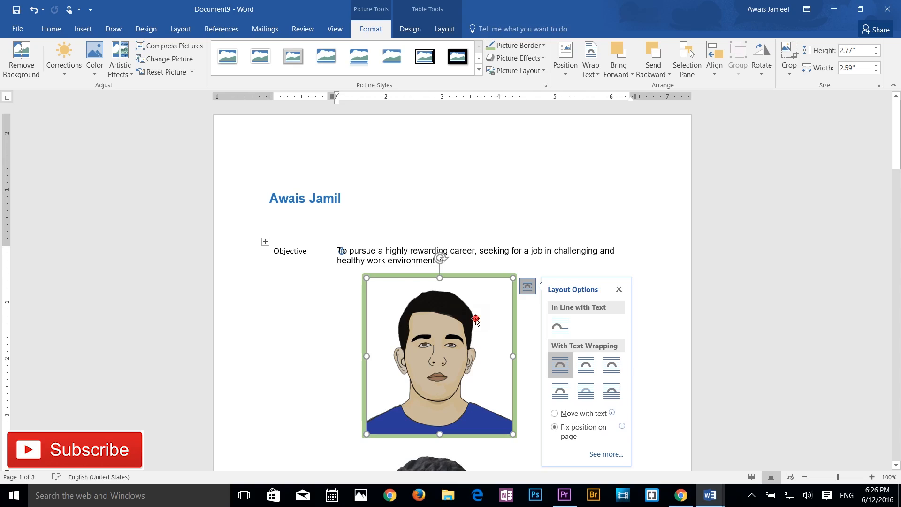
pyautogui.click(708, 251)
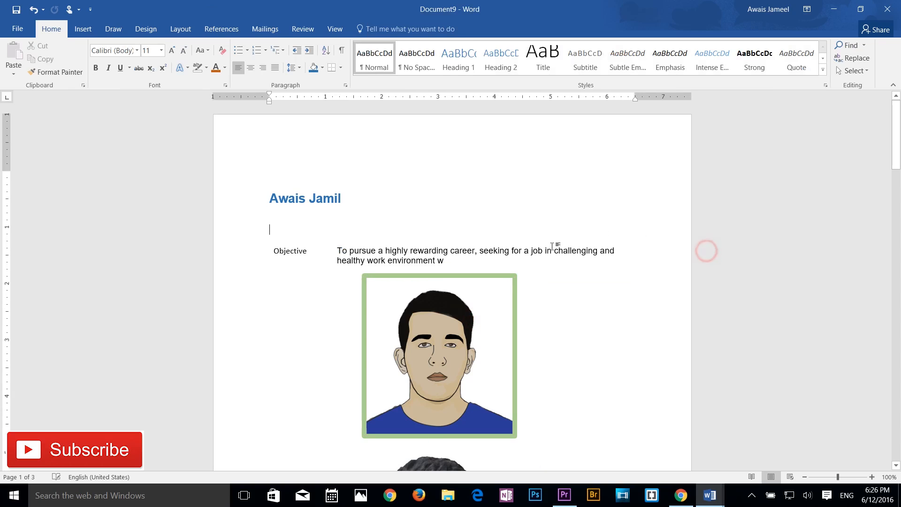
# Apply the grayscale photocopy-style artistic effect to the cartoon portrait
pyautogui.click(450, 310)
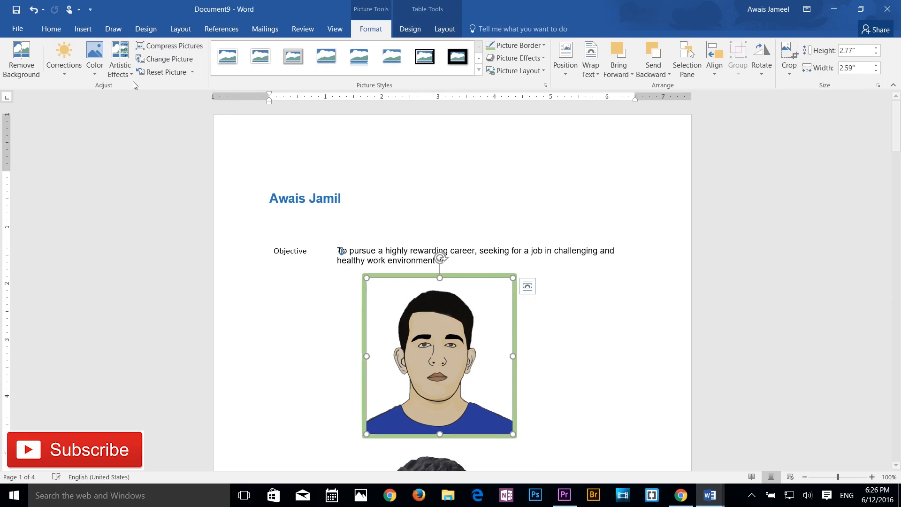
pyautogui.click(123, 71)
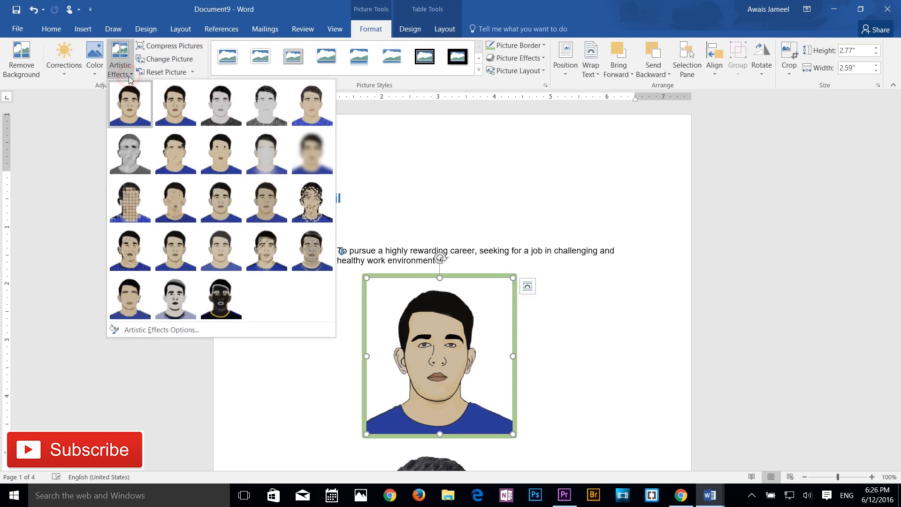
pyautogui.click(171, 293)
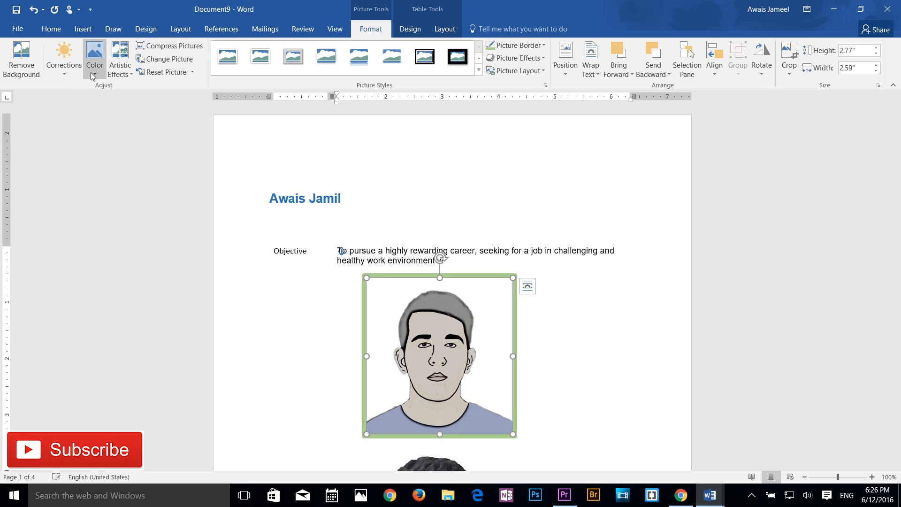
# Set the portrait's picture corrections to about 52% sharpness, 11% brightness and -18% contrast
pyautogui.click(64, 61)
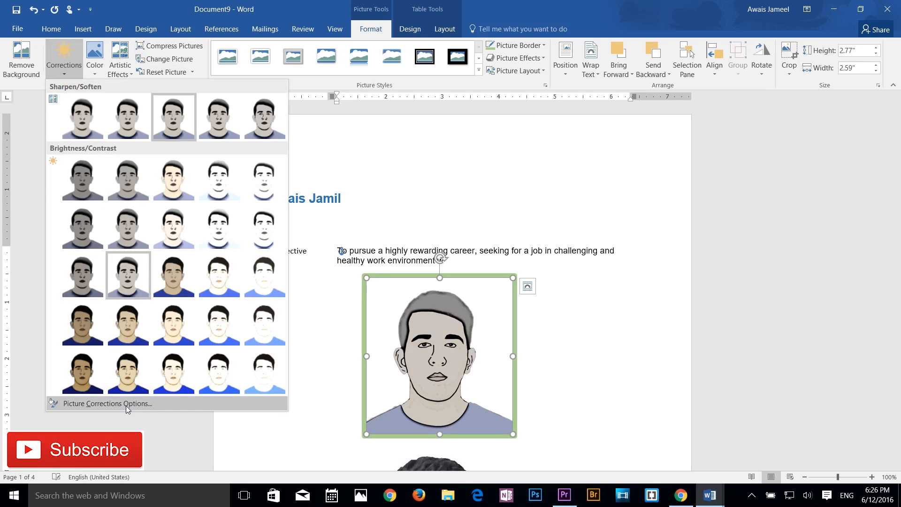
pyautogui.click(126, 405)
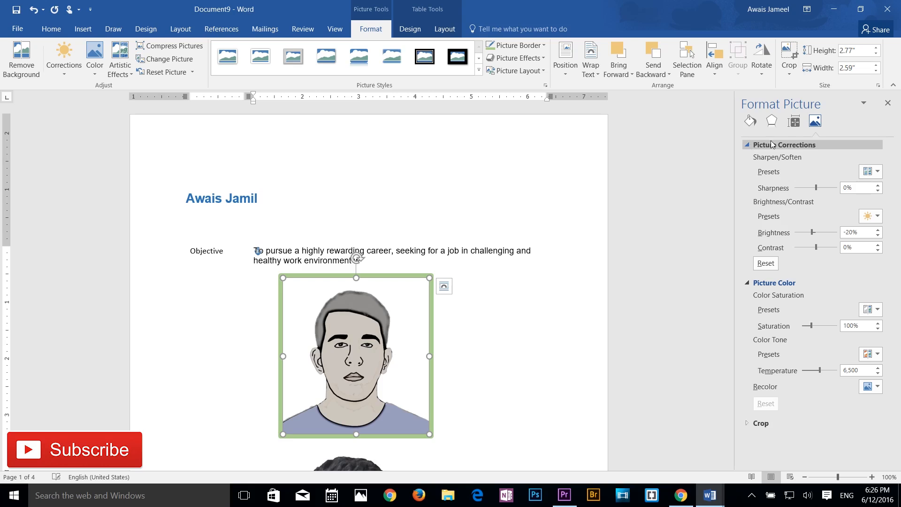
pyautogui.moveTo(816, 189)
pyautogui.mouseDown()
pyautogui.moveTo(808, 186)
pyautogui.moveTo(826, 187)
pyautogui.mouseUp()
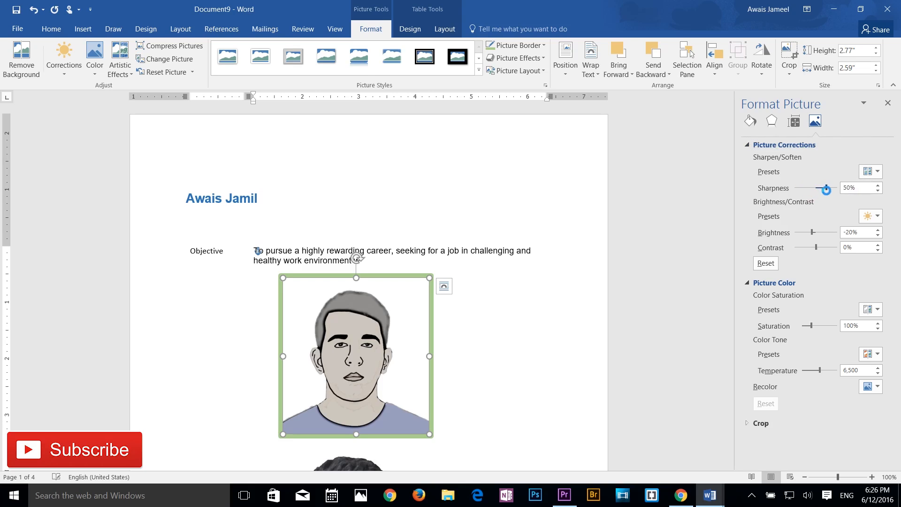
pyautogui.moveTo(815, 235)
pyautogui.mouseDown()
pyautogui.moveTo(801, 233)
pyautogui.moveTo(821, 233)
pyautogui.moveTo(813, 247)
pyautogui.mouseUp()
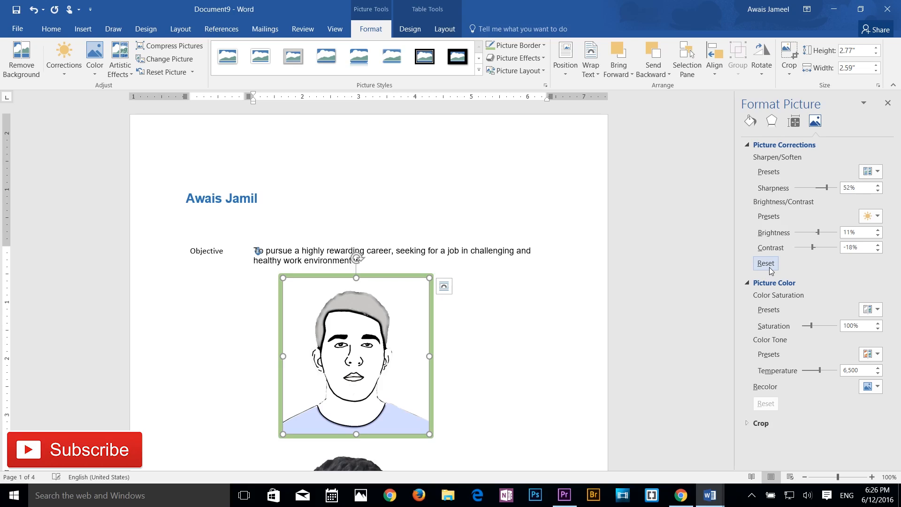
# Set the portrait's color saturation to about 12% and temperature to about 4,767, and show the crop settings
pyautogui.moveTo(811, 326)
pyautogui.mouseDown()
pyautogui.moveTo(825, 325)
pyautogui.moveTo(804, 326)
pyautogui.mouseUp()
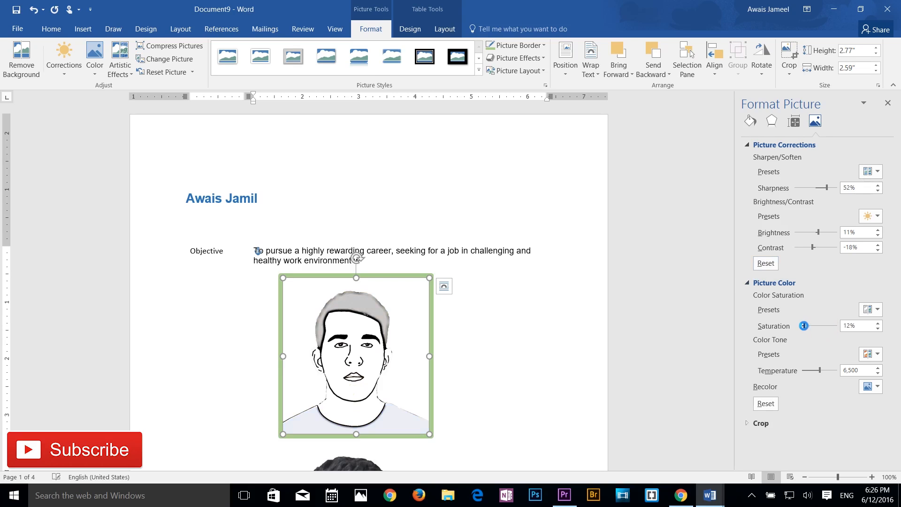
pyautogui.moveTo(821, 372); pyautogui.dragTo(801, 371)
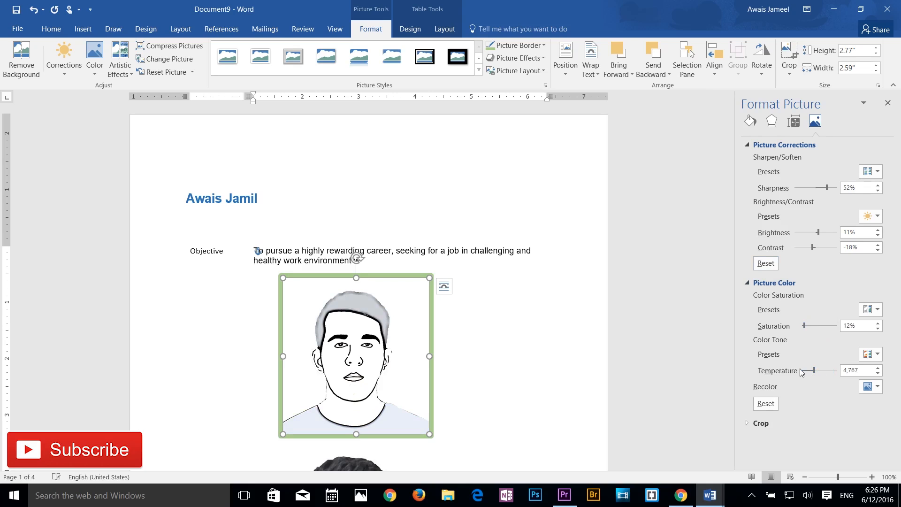
pyautogui.click(755, 424)
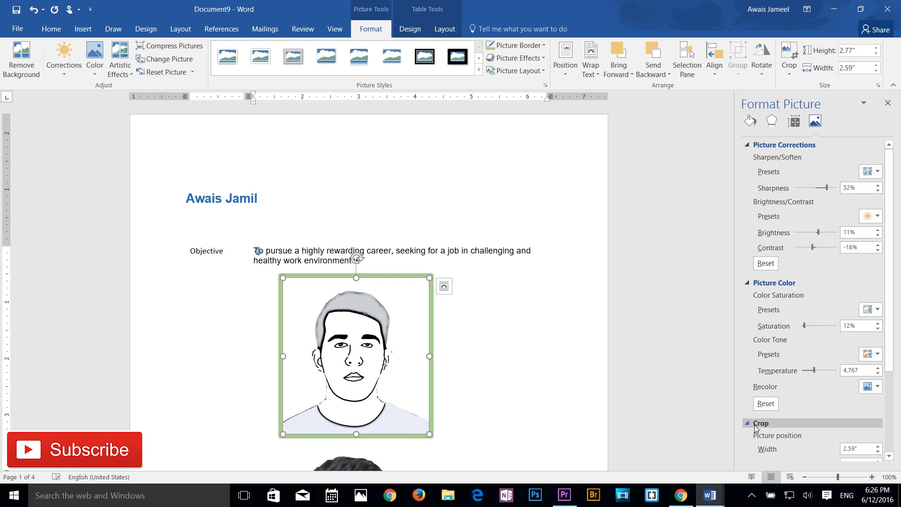
# Change the portrait's border to a linear gradient line and move its first gradient stop to about 8%
pyautogui.click(751, 122)
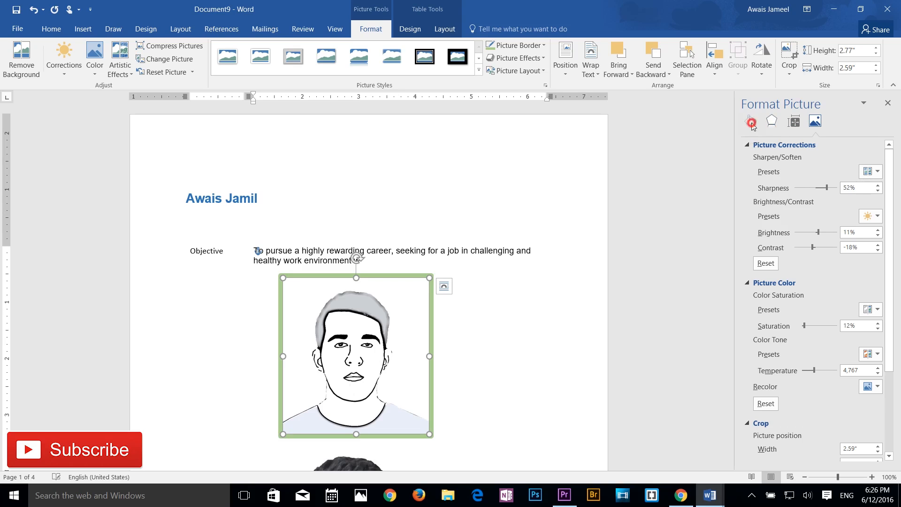
pyautogui.click(767, 203)
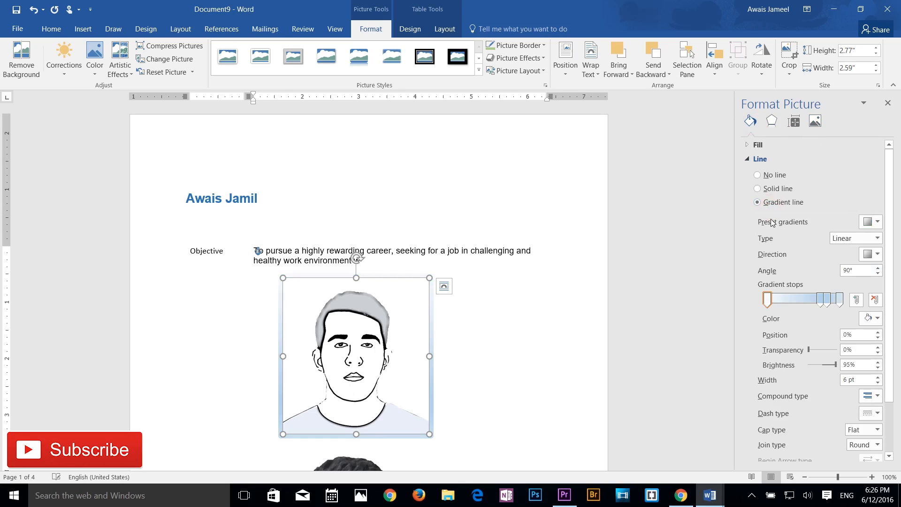
pyautogui.click(765, 188)
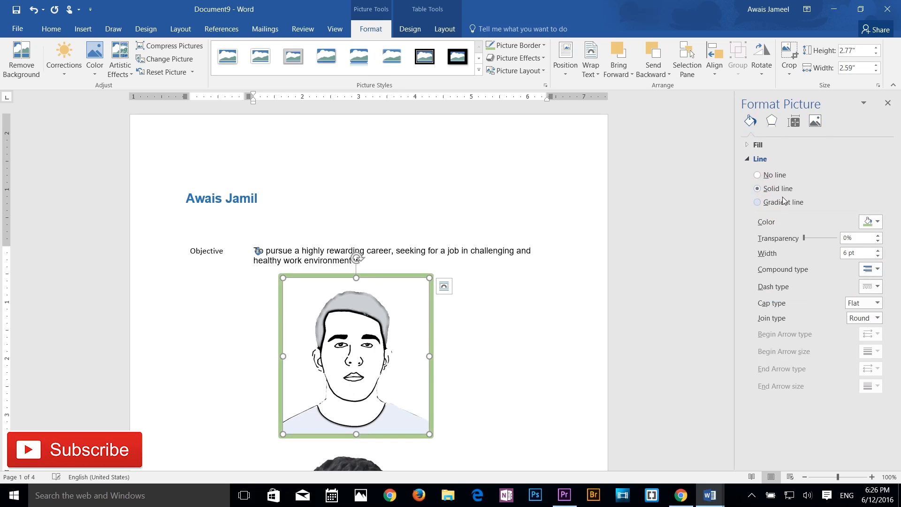
pyautogui.click(779, 206)
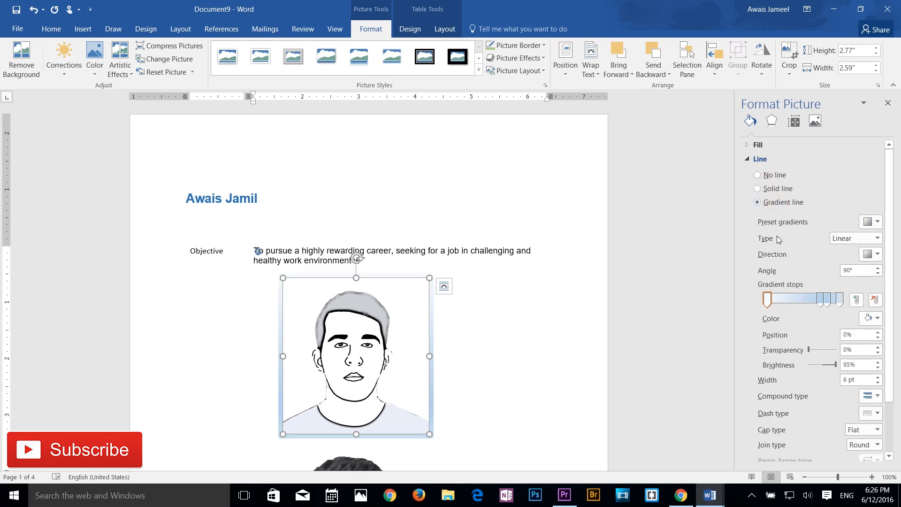
pyautogui.click(769, 301)
pyautogui.moveTo(786, 309); pyautogui.dragTo(774, 308)
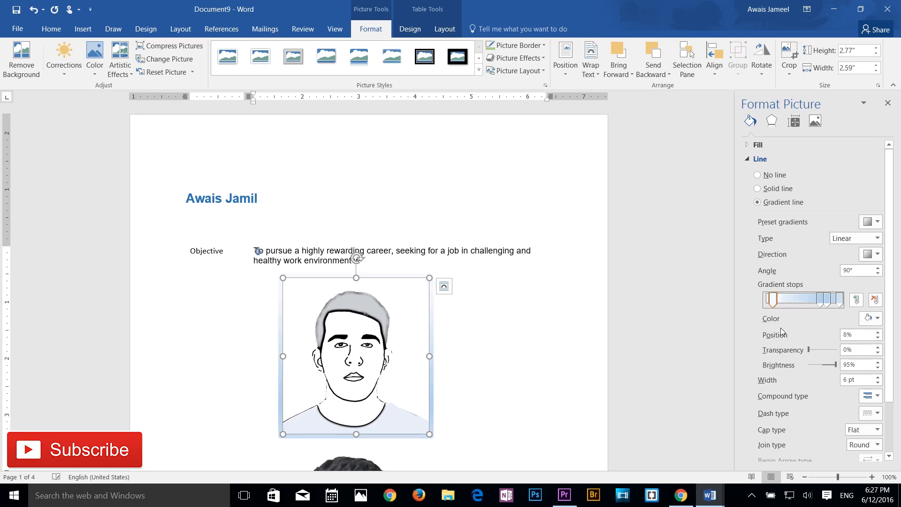
pyautogui.moveTo(768, 445); pyautogui.dragTo(773, 369)
# Try adjusting the glow size around the portrait, and return it to 0 pt
pyautogui.click(771, 122)
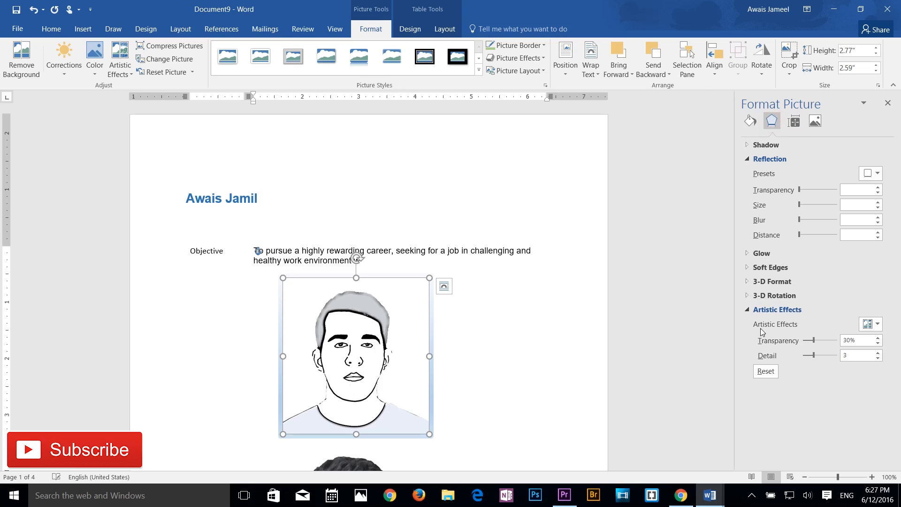
pyautogui.click(749, 310)
pyautogui.click(751, 254)
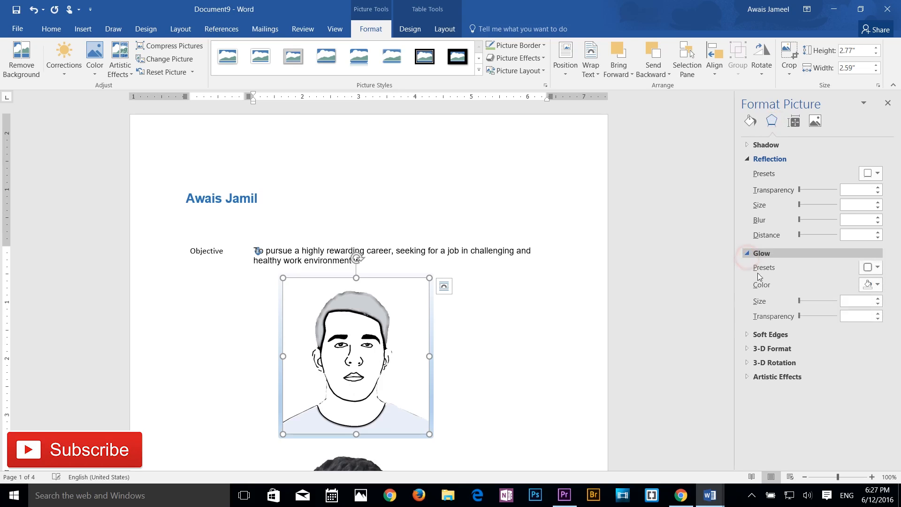
pyautogui.moveTo(802, 303)
pyautogui.mouseDown()
pyautogui.moveTo(817, 305)
pyautogui.moveTo(803, 302)
pyautogui.mouseUp()
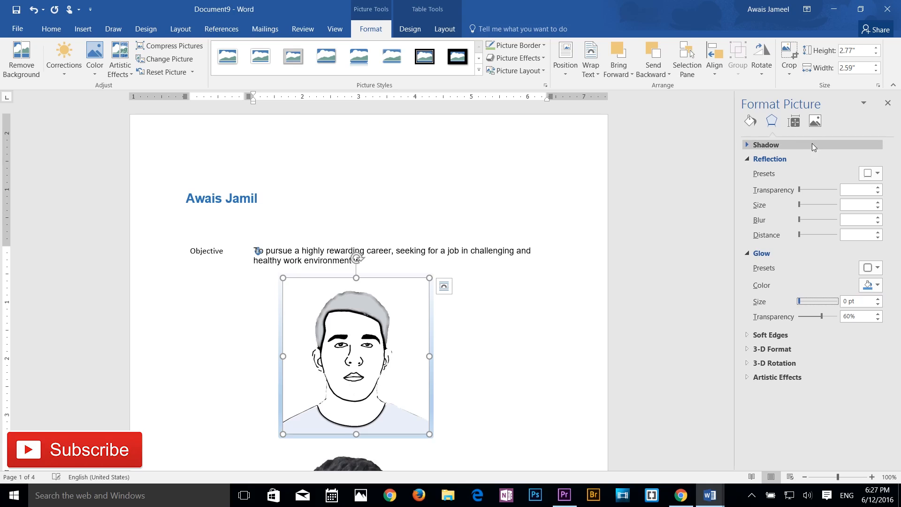
# Review the portrait's picture, text box and alt text settings, and close the picture formatting settings
pyautogui.click(816, 121)
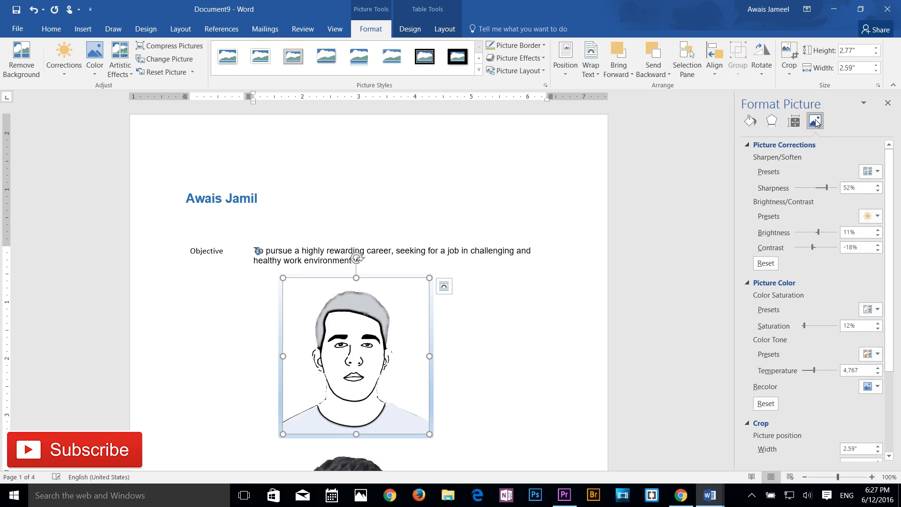
pyautogui.scroll(-5, 779, 191)
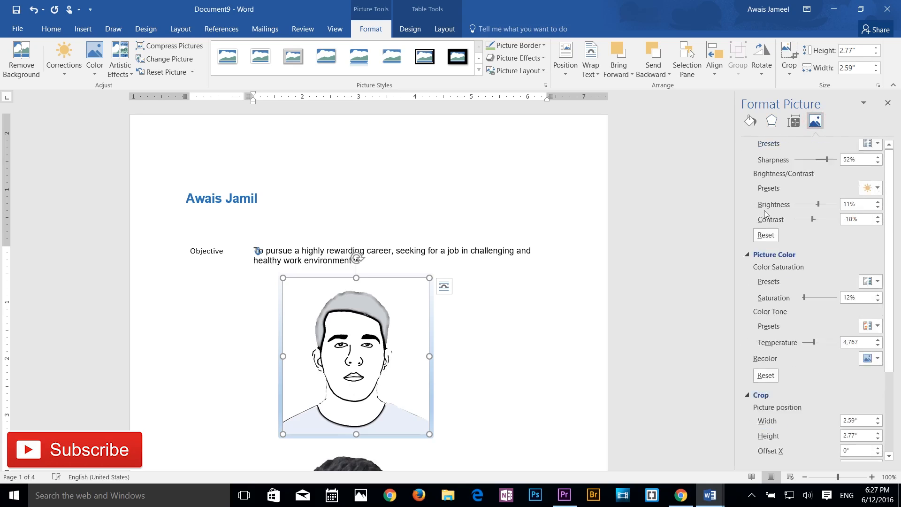
pyautogui.click(794, 121)
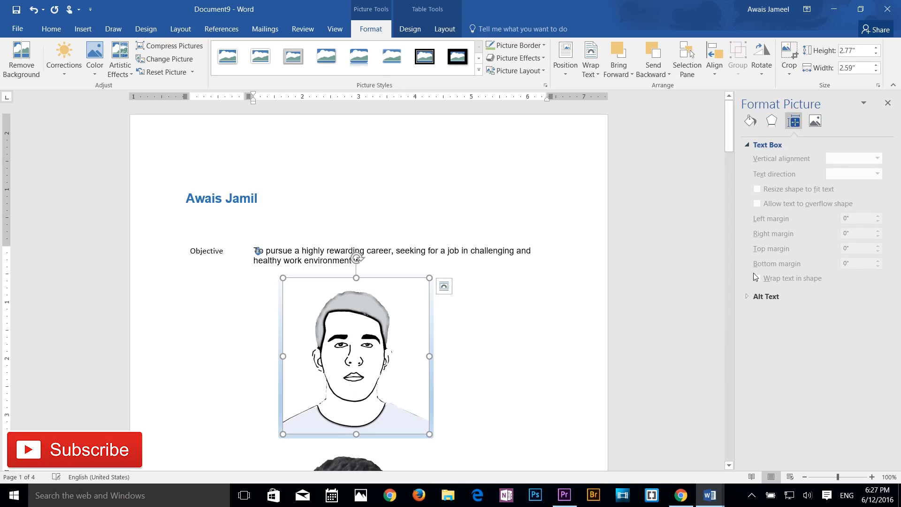
pyautogui.click(747, 296)
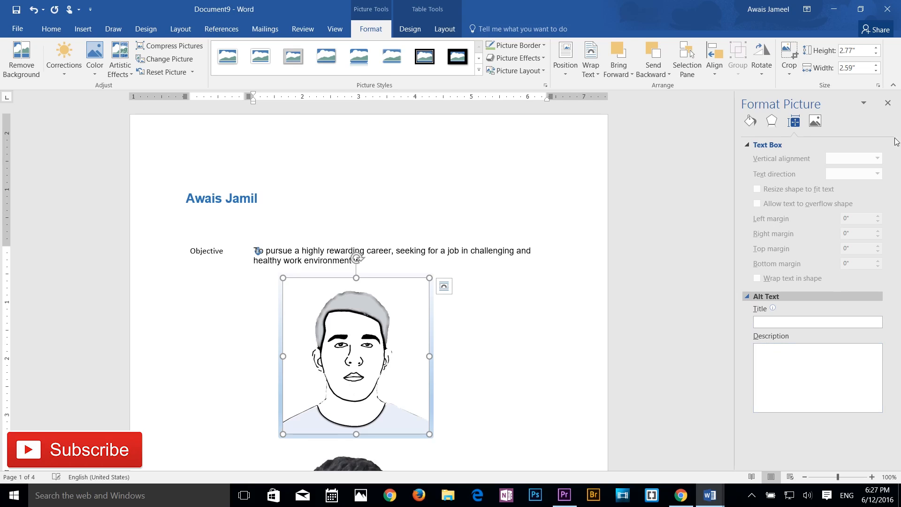
pyautogui.click(889, 103)
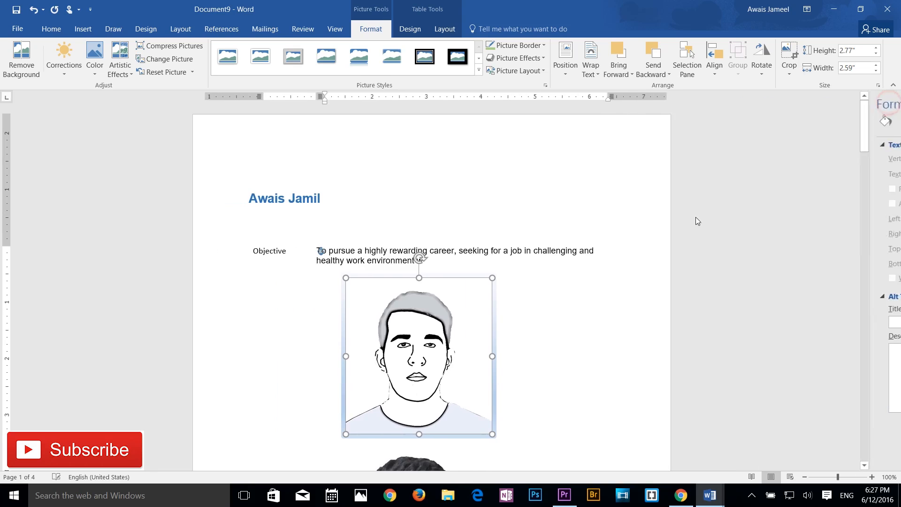
pyautogui.click(579, 296)
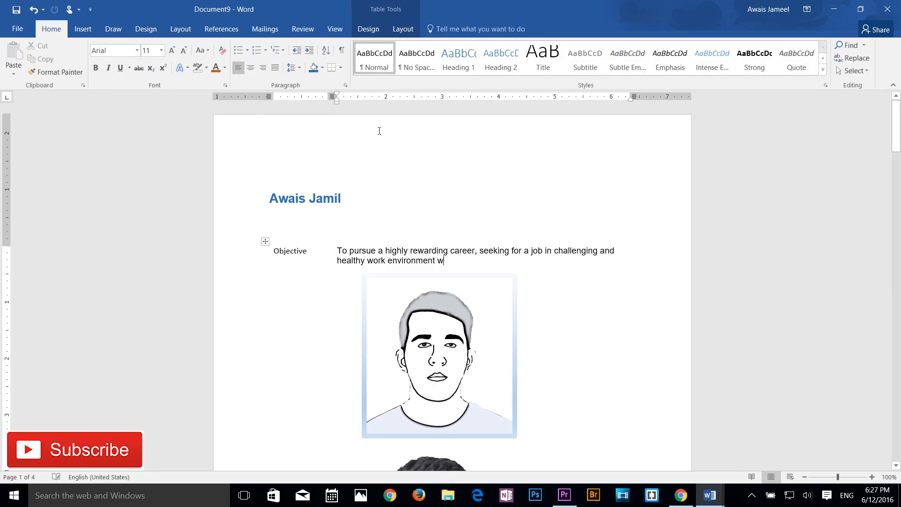
# Check the online picture sources, including the OneDrive folder, and leave without inserting a picture
pyautogui.click(73, 32)
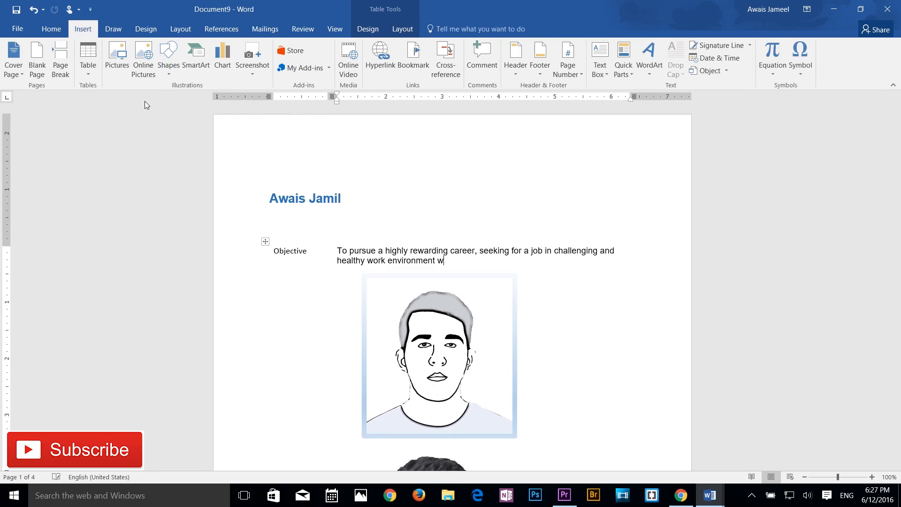
pyautogui.click(147, 74)
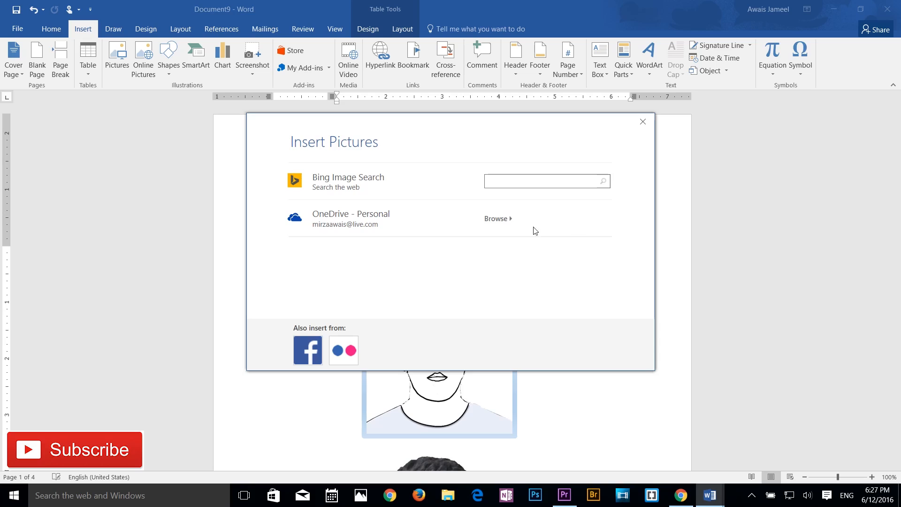
pyautogui.click(497, 219)
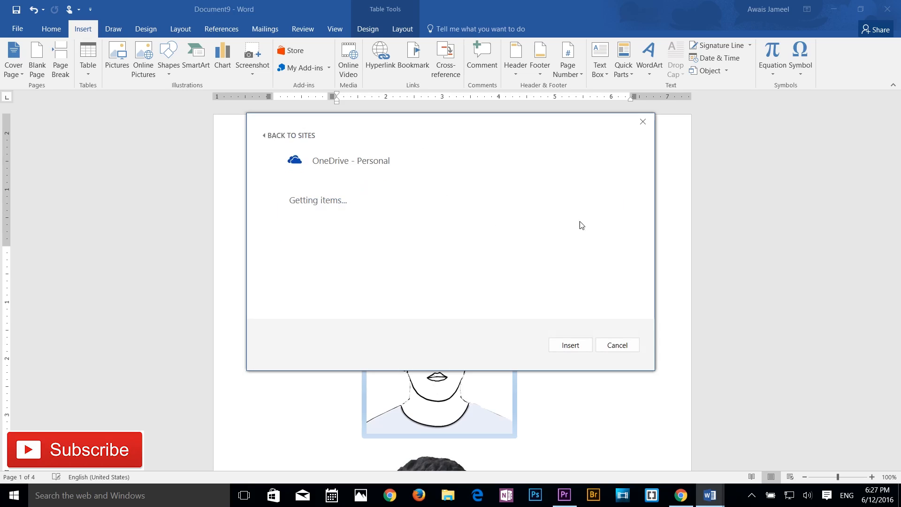
pyautogui.click(626, 345)
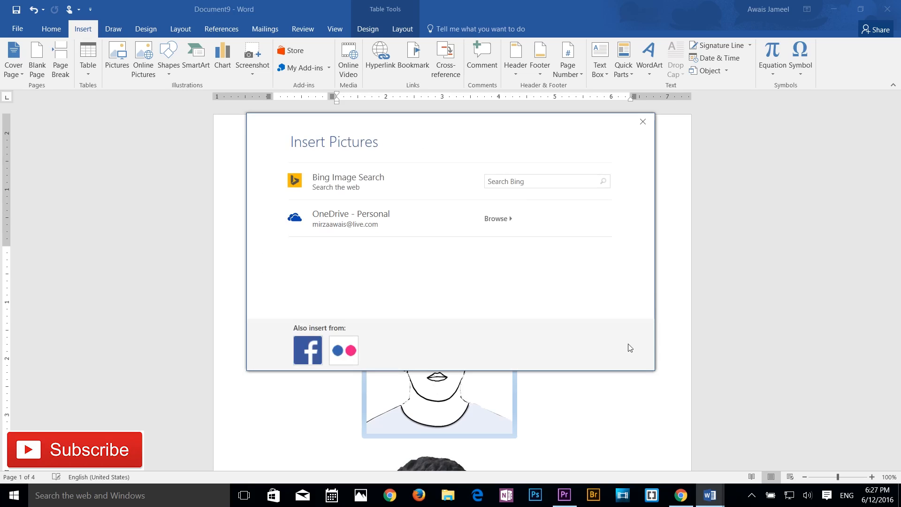
pyautogui.click(643, 122)
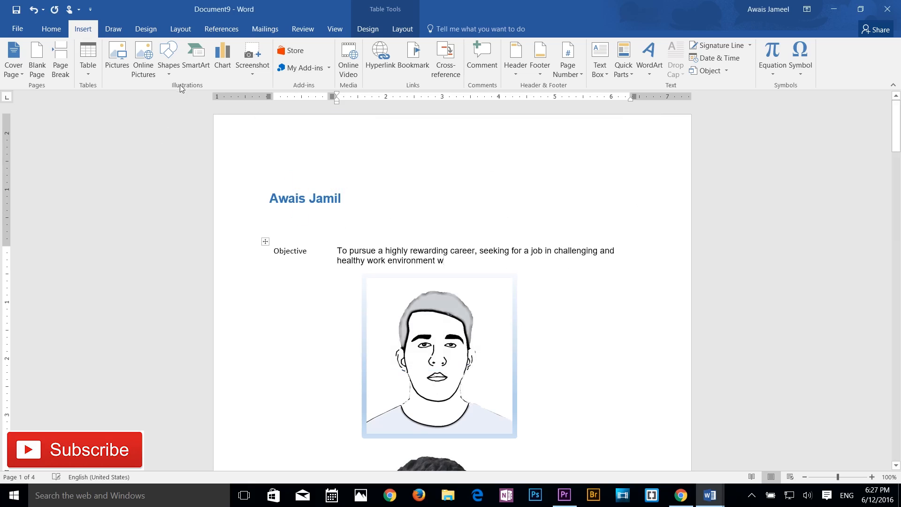
# Insert a new drawing canvas below the portrait and draw a straight diagonal line inside it
pyautogui.click(169, 66)
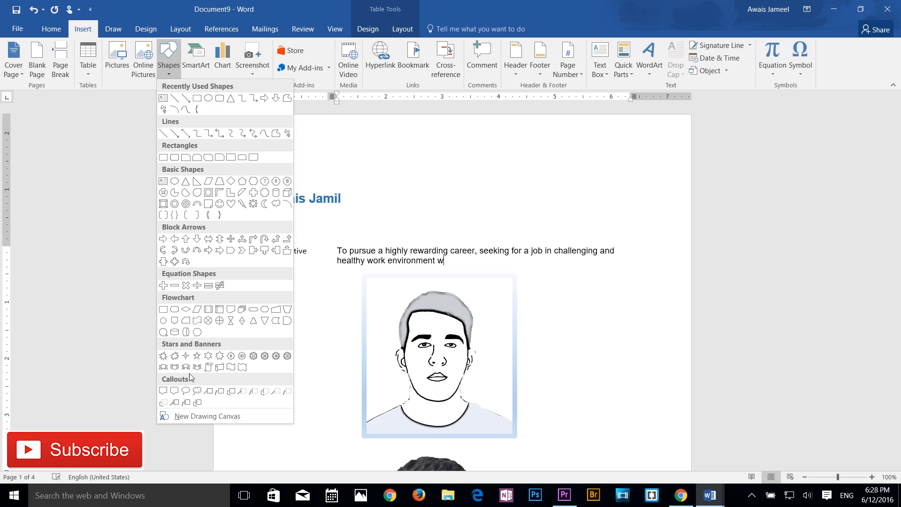
pyautogui.click(191, 417)
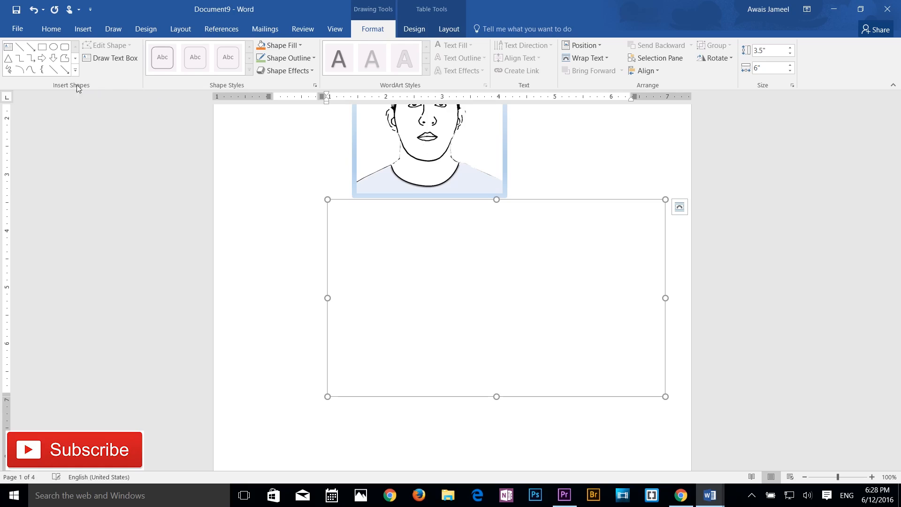
pyautogui.click(19, 47)
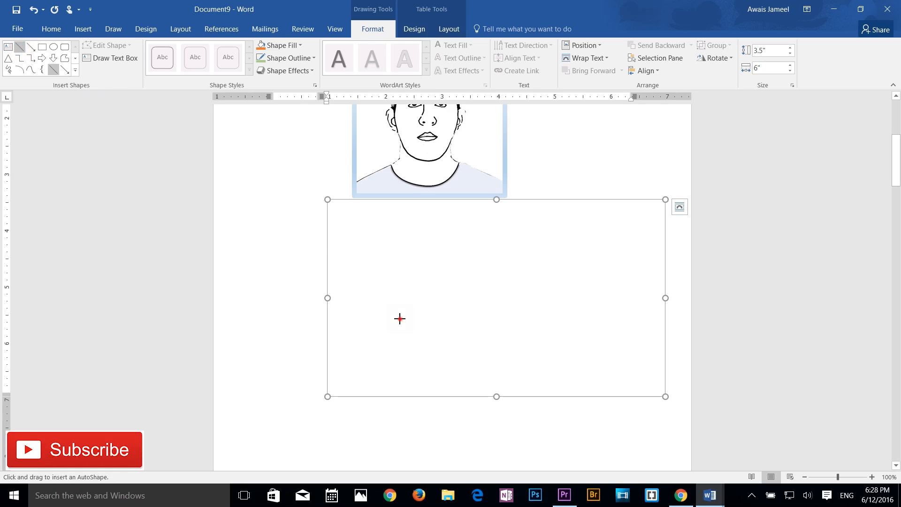
pyautogui.moveTo(400, 318); pyautogui.dragTo(457, 375)
# Move the lower end of the canvas line upward so the line rises gently to the right
pyautogui.click(435, 266)
pyautogui.click(503, 300)
pyautogui.click(454, 333)
pyautogui.click(429, 347)
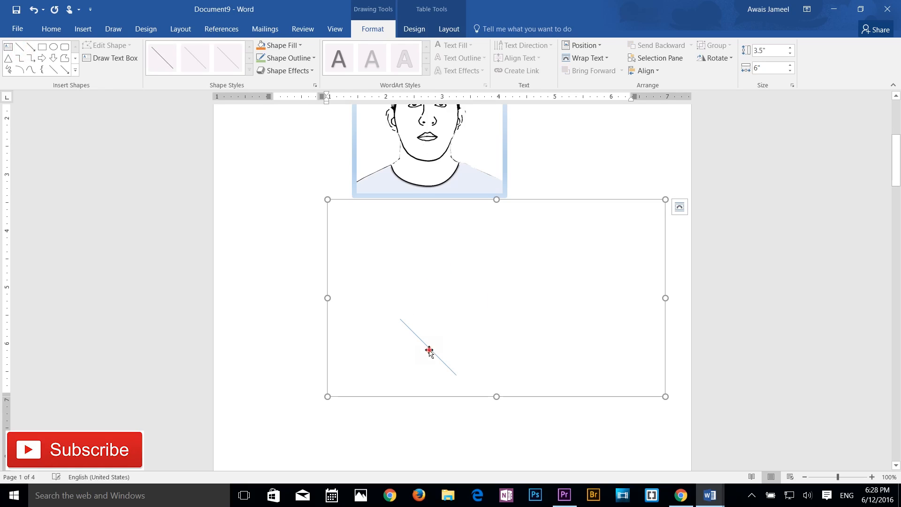
pyautogui.moveTo(457, 374); pyautogui.dragTo(471, 294)
pyautogui.click(449, 336)
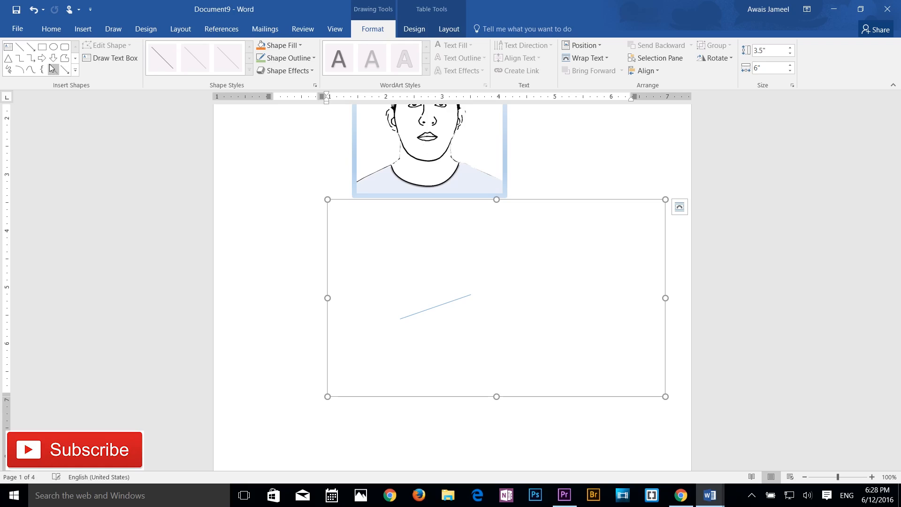
# Draw a flowchart Or shape about 1.28" high and 1.5" wide on the canvas, overlapping the line's right end
pyautogui.click(75, 70)
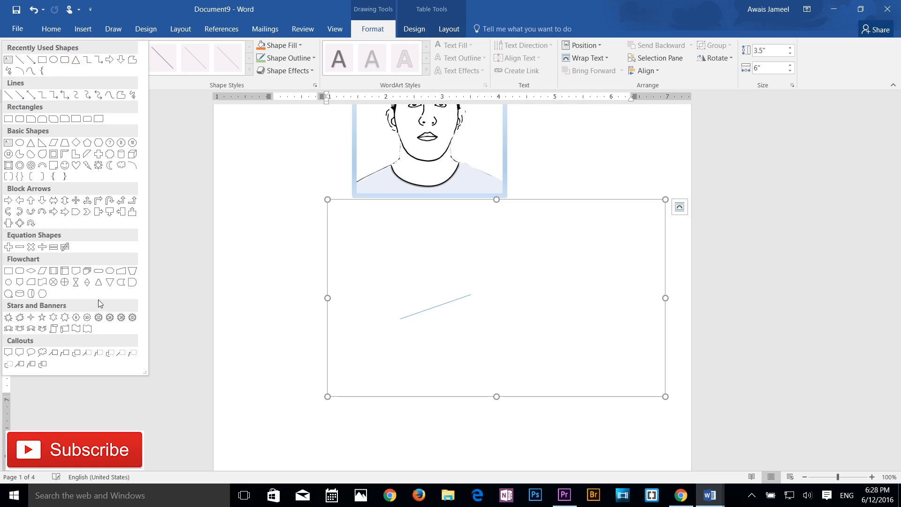
pyautogui.click(64, 282)
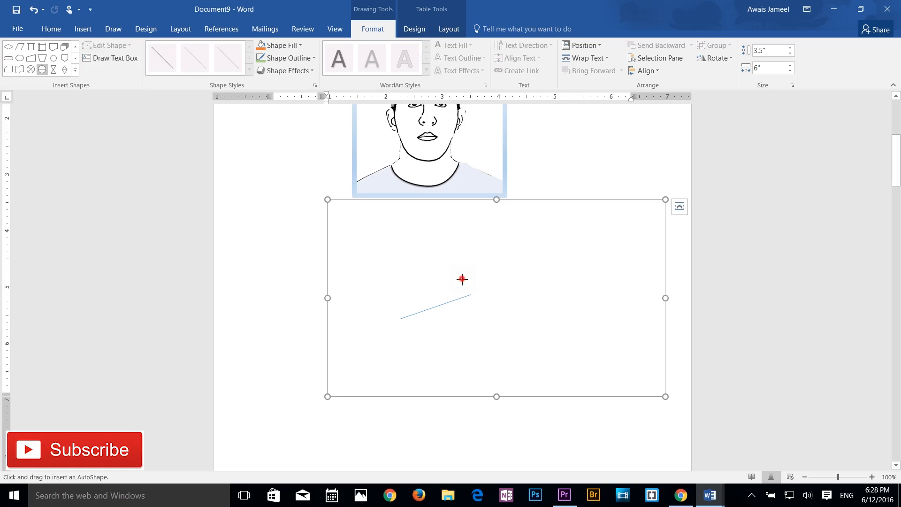
pyautogui.moveTo(461, 279); pyautogui.dragTo(545, 348)
pyautogui.moveTo(509, 318); pyautogui.dragTo(493, 298)
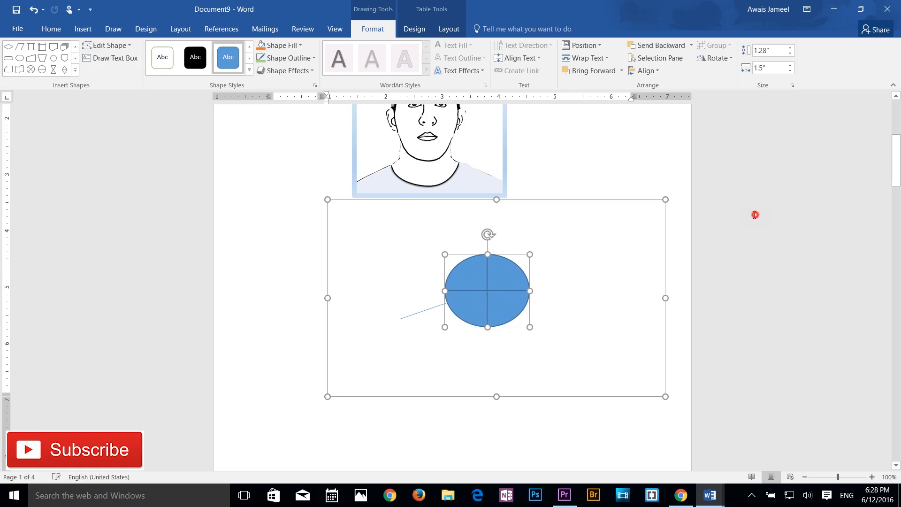
pyautogui.click(756, 215)
pyautogui.scroll(-4, 563, 352)
pyautogui.click(500, 327)
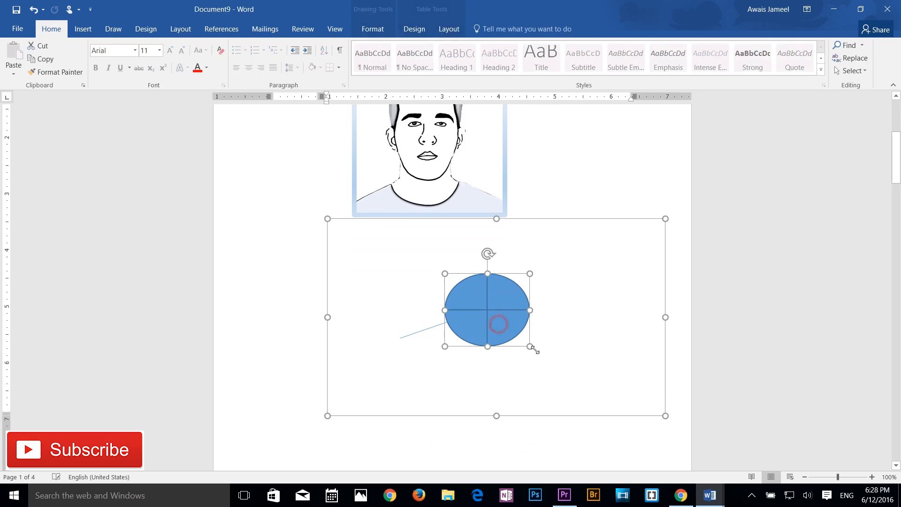
pyautogui.click(721, 339)
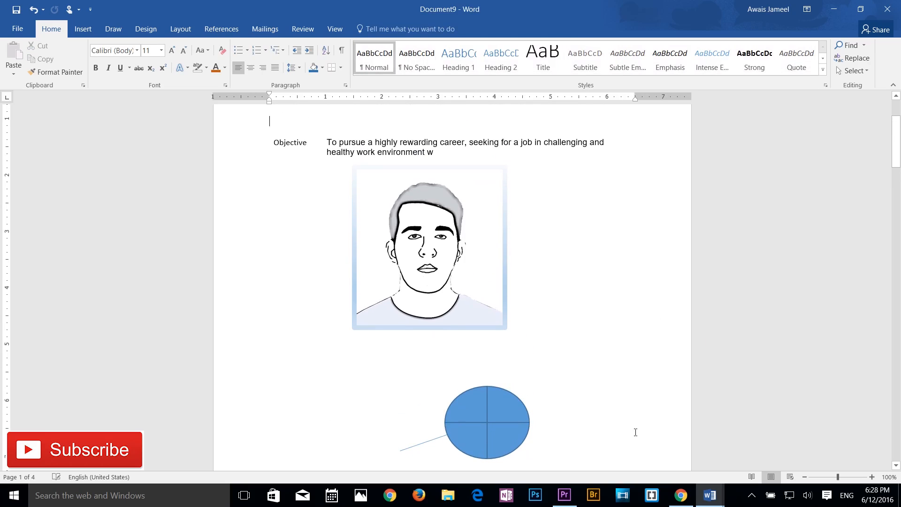
# Select the Or shape and examine the replacement shapes available for it, without changing it
pyautogui.scroll(-3, 636, 432)
pyautogui.click(493, 315)
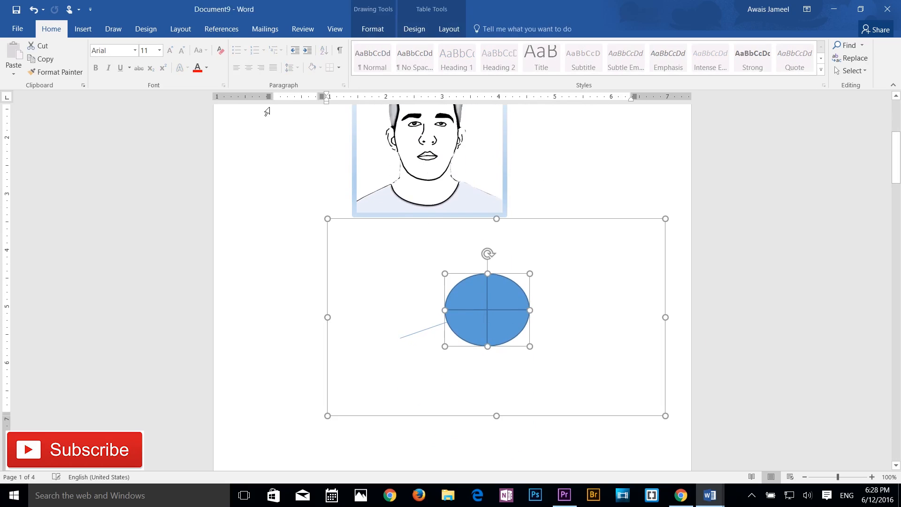
pyautogui.click(379, 30)
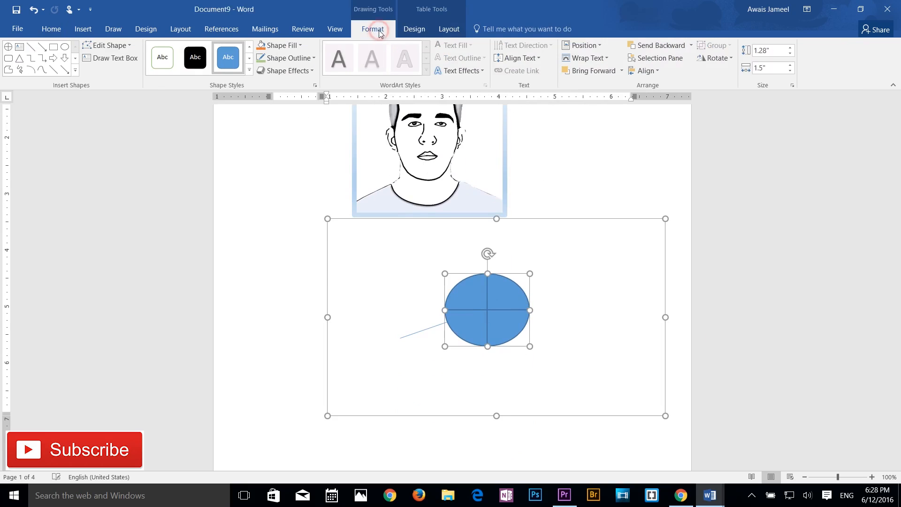
pyautogui.click(109, 45)
pyautogui.click(120, 61)
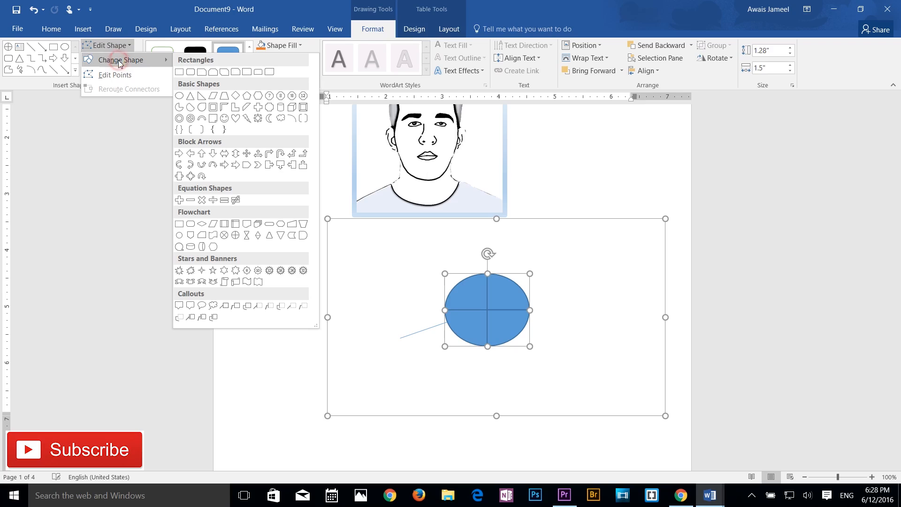
pyautogui.click(836, 65)
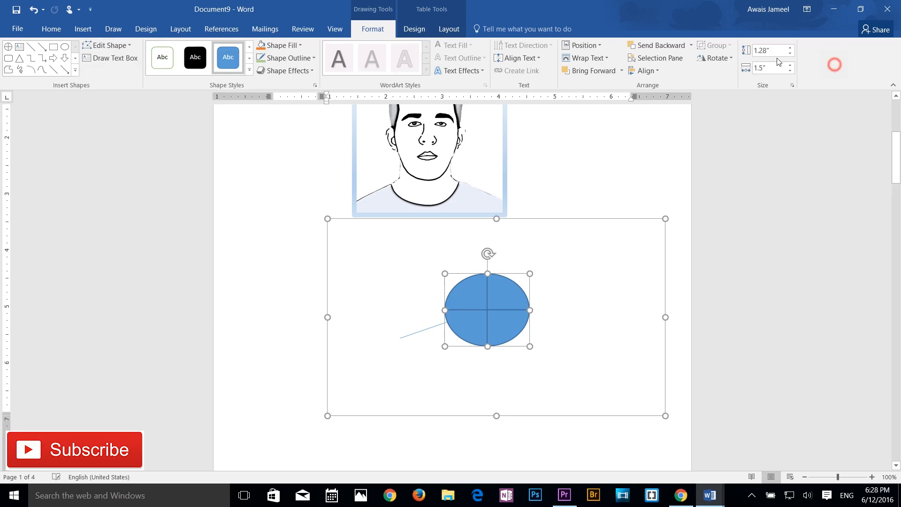
# Place the cursor in the Objective label and browse the SmartArt layouts, previewing the Basic Radial cycle graphic
pyautogui.click(82, 30)
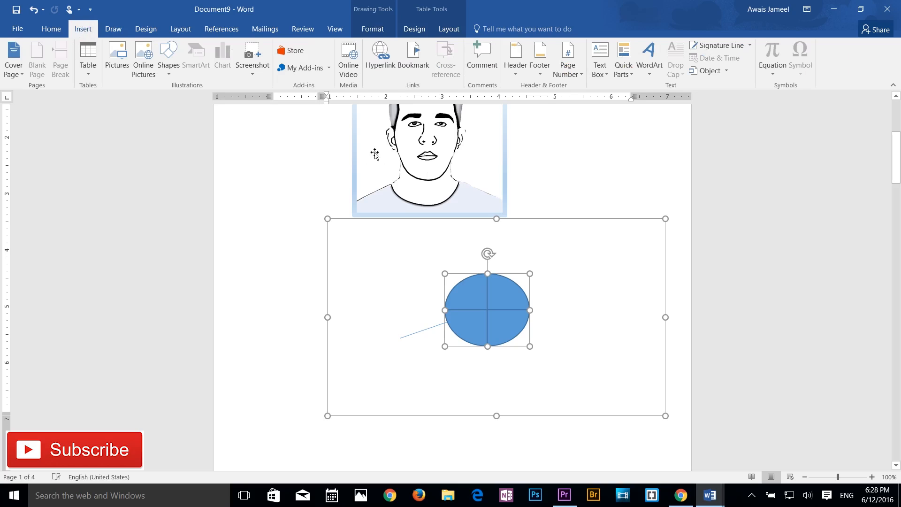
pyautogui.click(281, 175)
pyautogui.scroll(1, 382, 254)
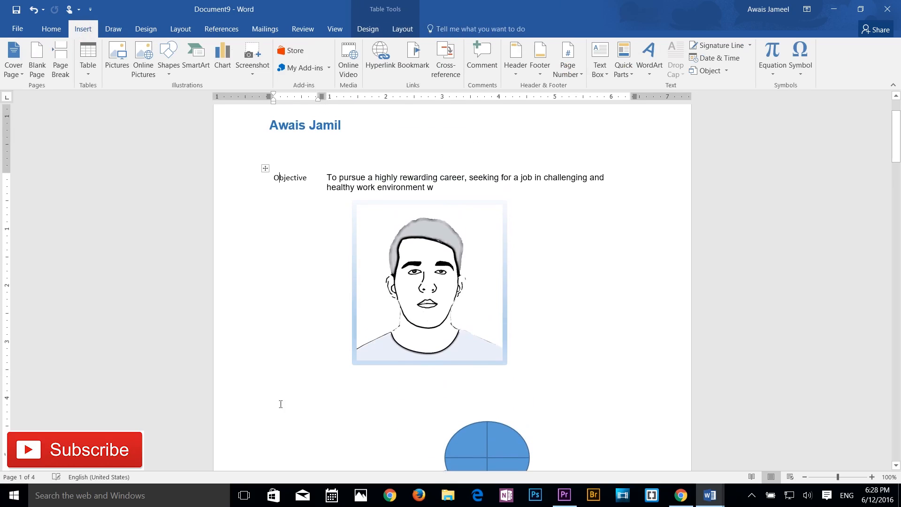
pyautogui.click(205, 60)
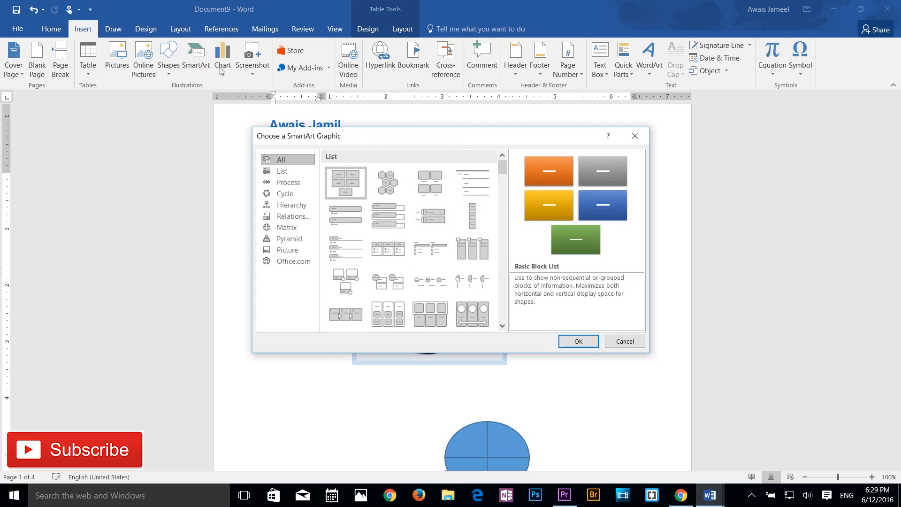
pyautogui.moveTo(505, 170); pyautogui.dragTo(511, 222)
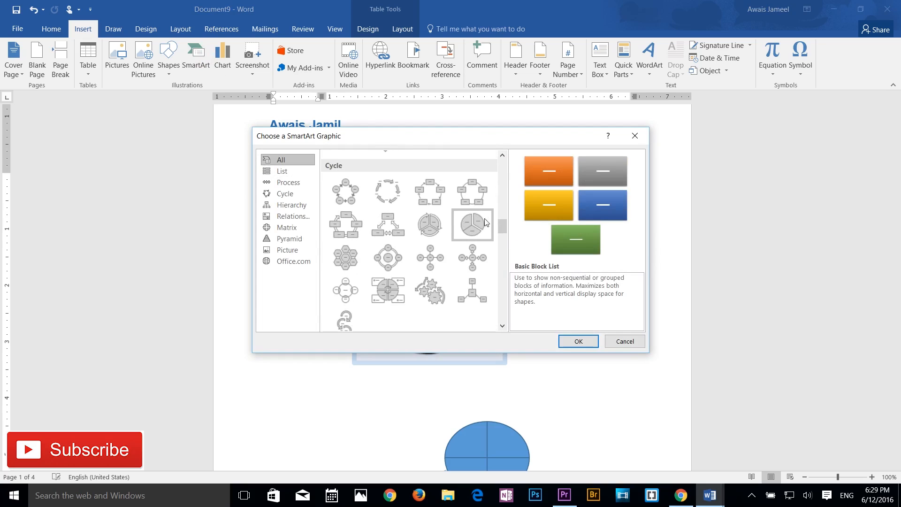
pyautogui.click(473, 259)
pyautogui.click(434, 269)
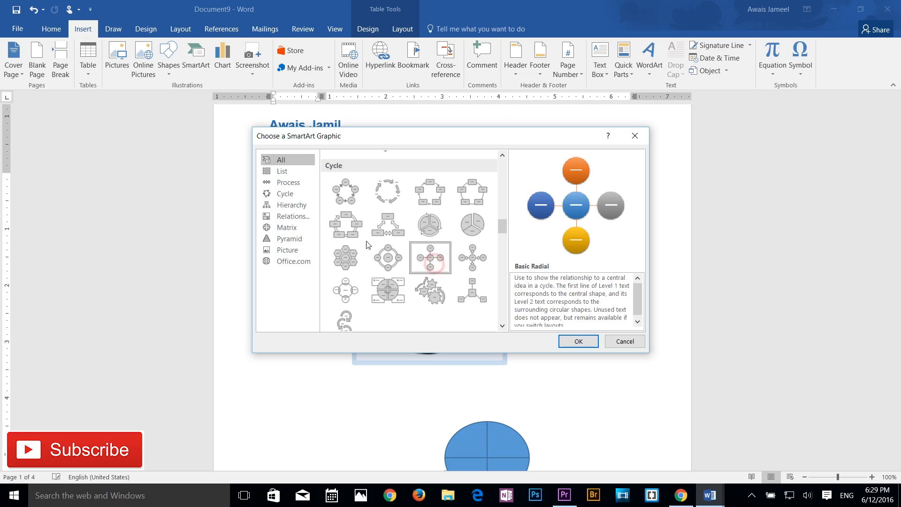
pyautogui.scroll(-5, 433, 277)
pyautogui.scroll(15, 431, 284)
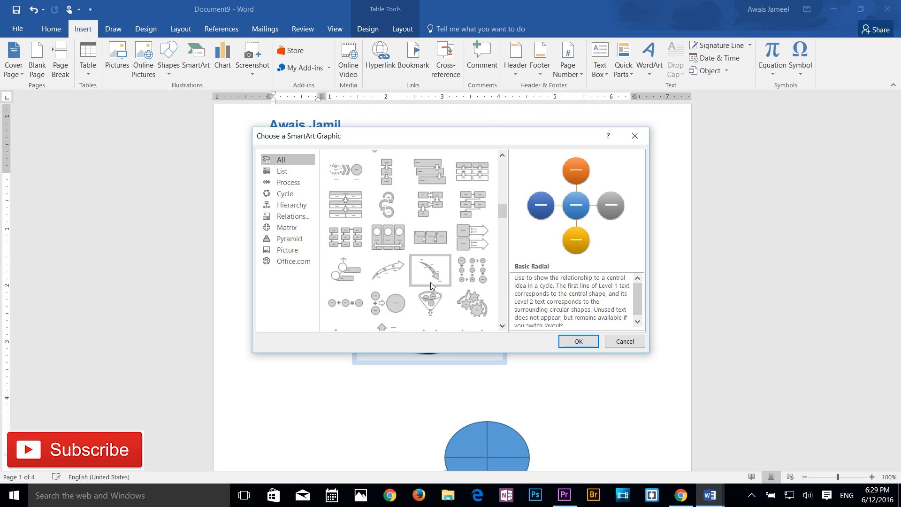
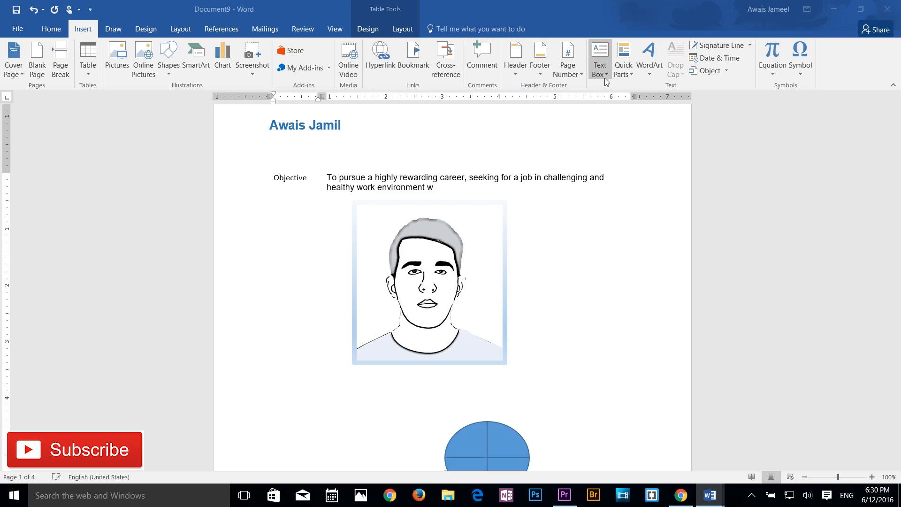
# Look over the available WordArt styles without inserting one, and return to the text formatting commands
pyautogui.click(648, 74)
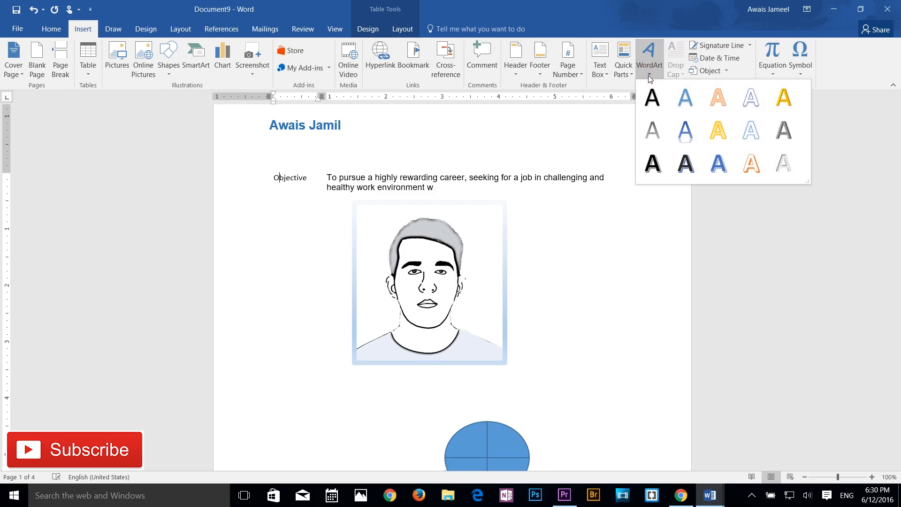
pyautogui.click(650, 76)
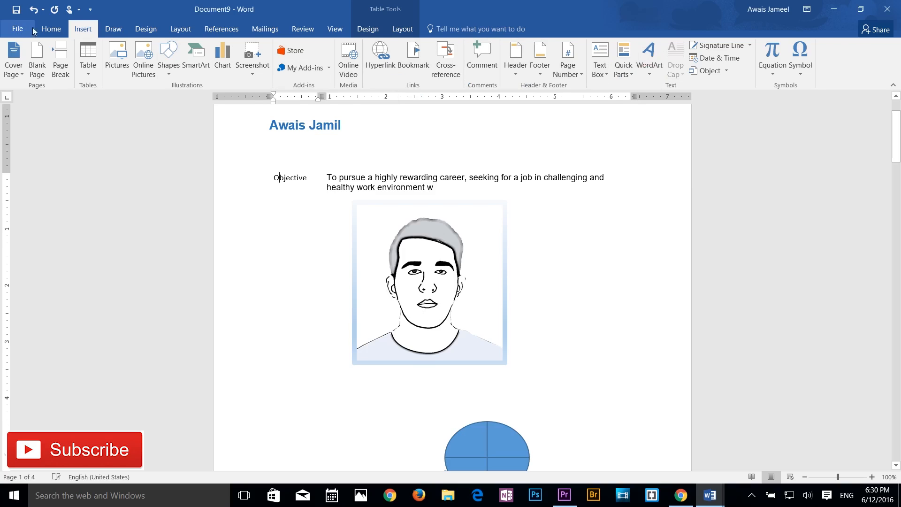
pyautogui.click(51, 29)
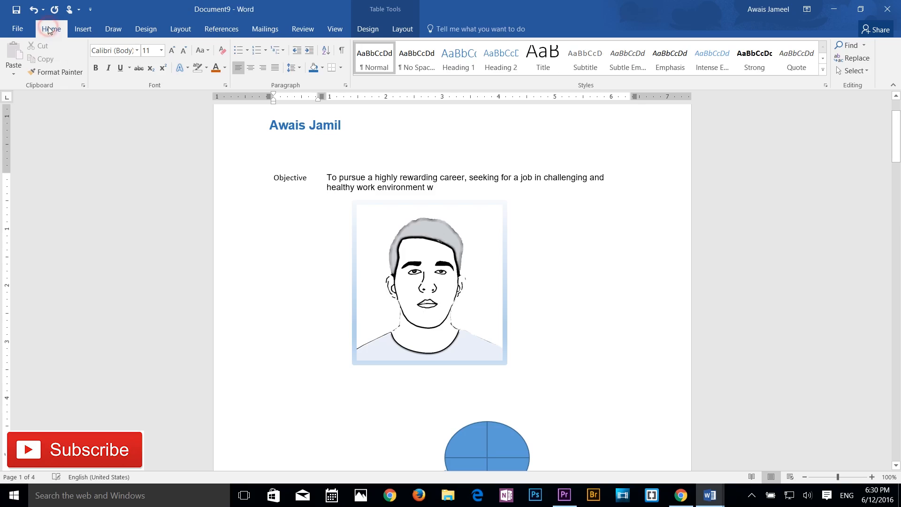
pyautogui.click(188, 68)
pyautogui.click(79, 29)
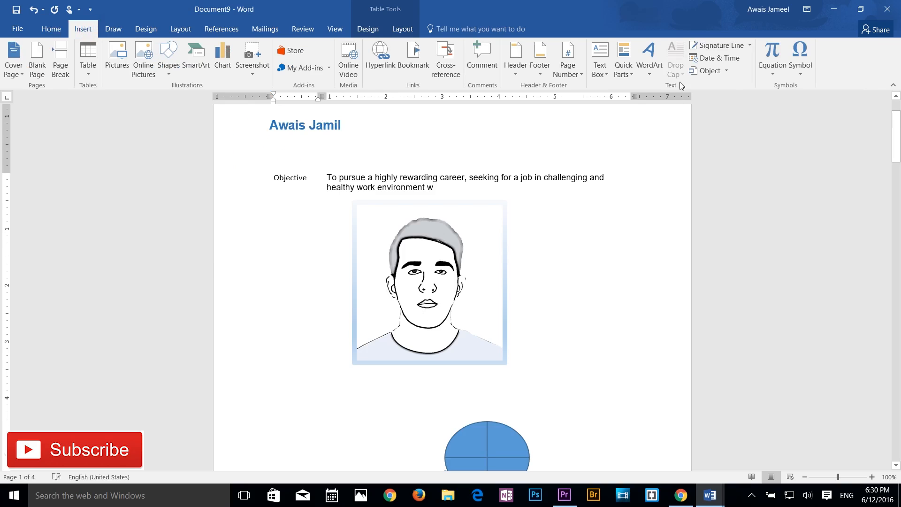
pyautogui.click(652, 75)
pyautogui.click(652, 75)
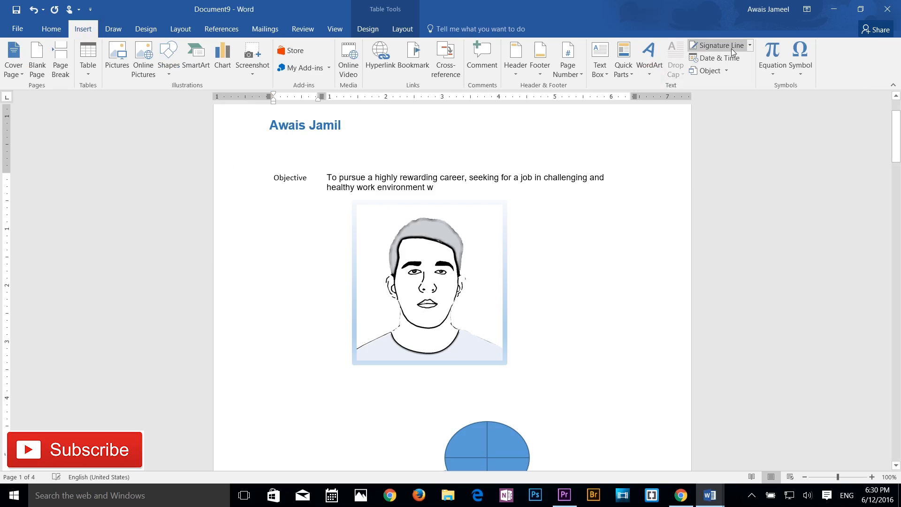
# Insert the date as "Sunday, June 12, 2016" at the end of the Objective text's first line
pyautogui.click(612, 190)
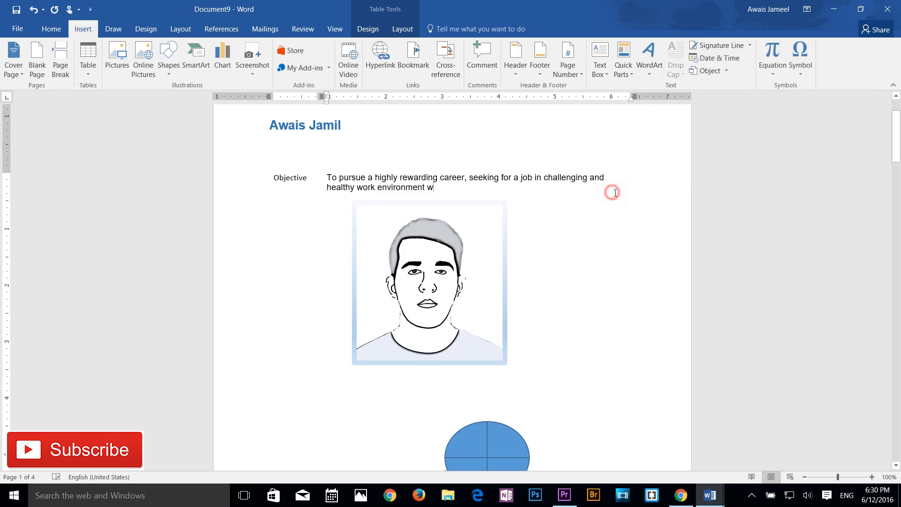
pyautogui.scroll(3, 617, 202)
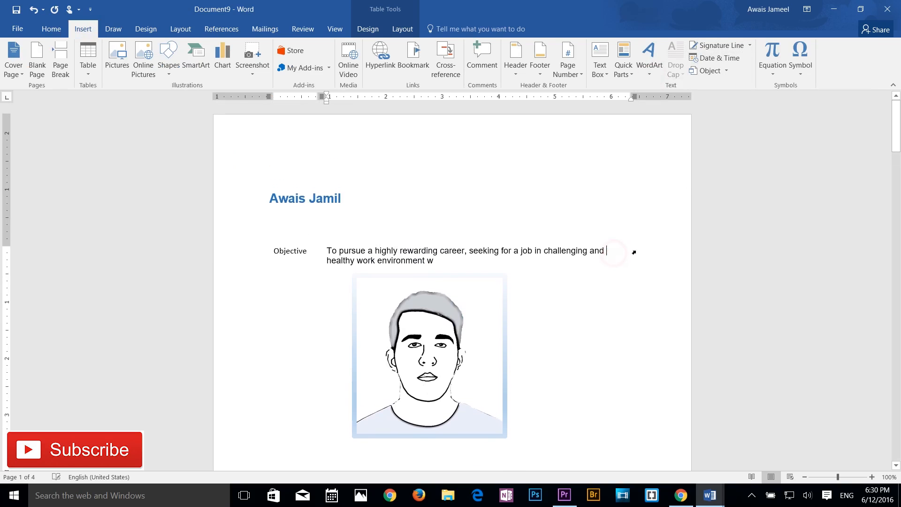
pyautogui.click(708, 60)
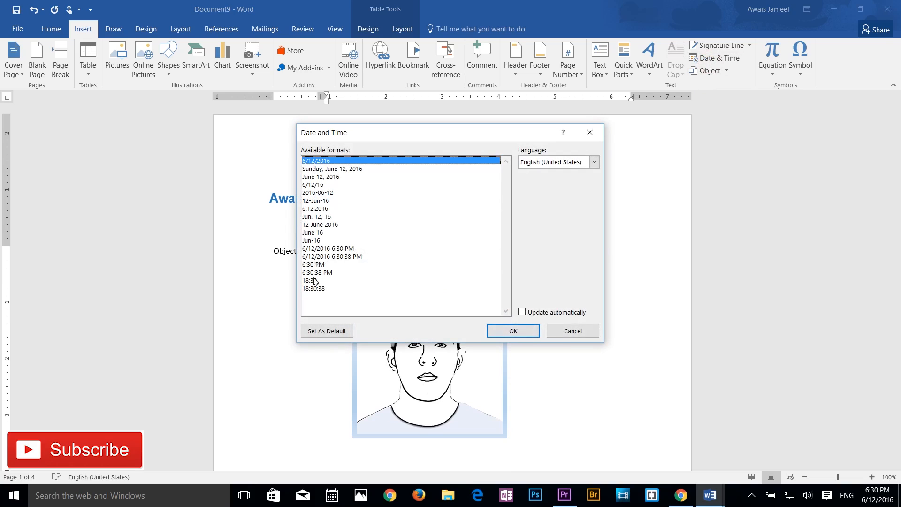
pyautogui.click(325, 169)
pyautogui.click(324, 161)
pyautogui.click(331, 169)
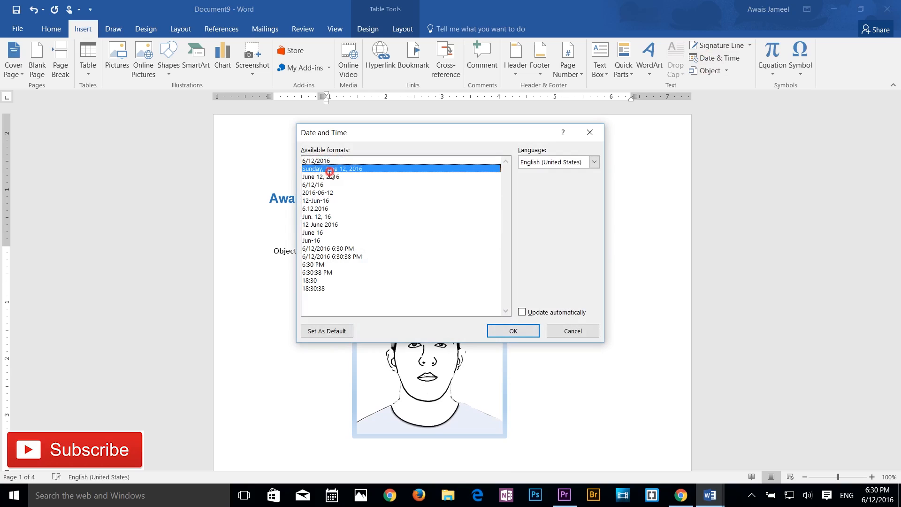
pyautogui.click(523, 331)
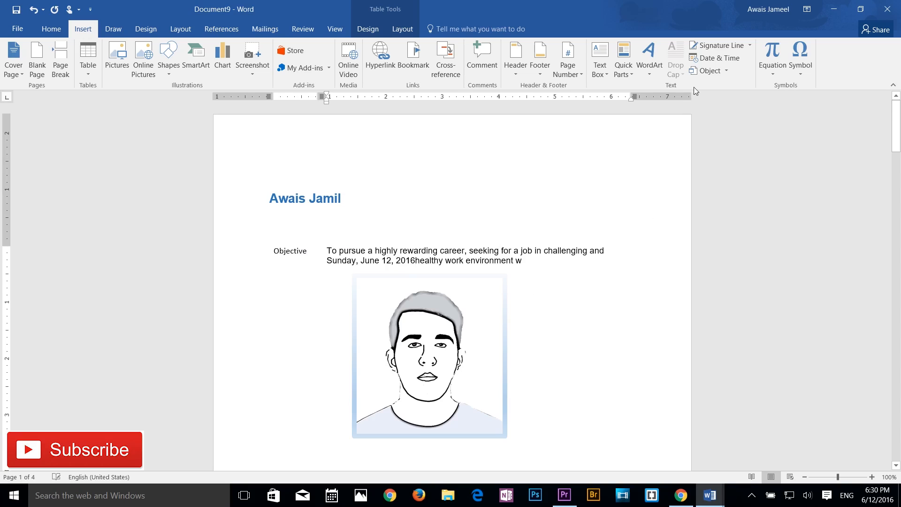
# Examine the object types available for embedding, select Adobe Photoshop Image 13, and cancel without inserting anything
pyautogui.click(722, 71)
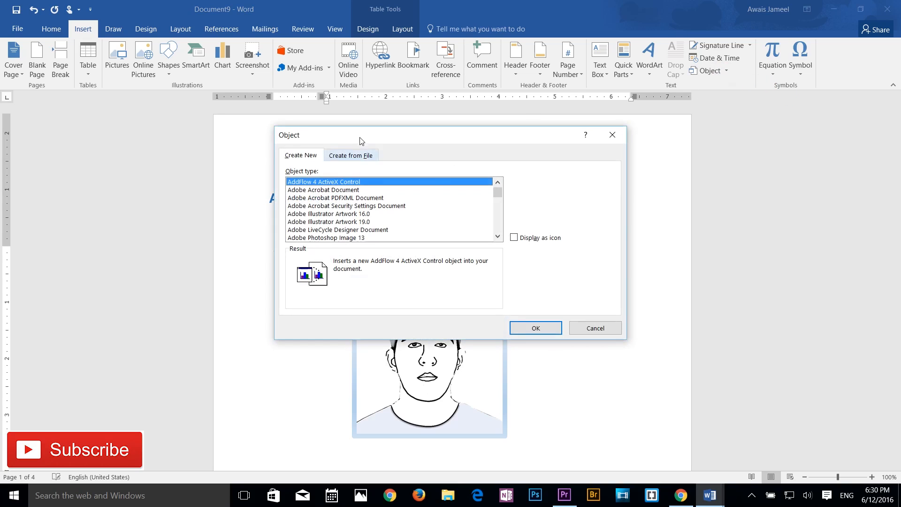
pyautogui.moveTo(361, 141); pyautogui.dragTo(251, 99)
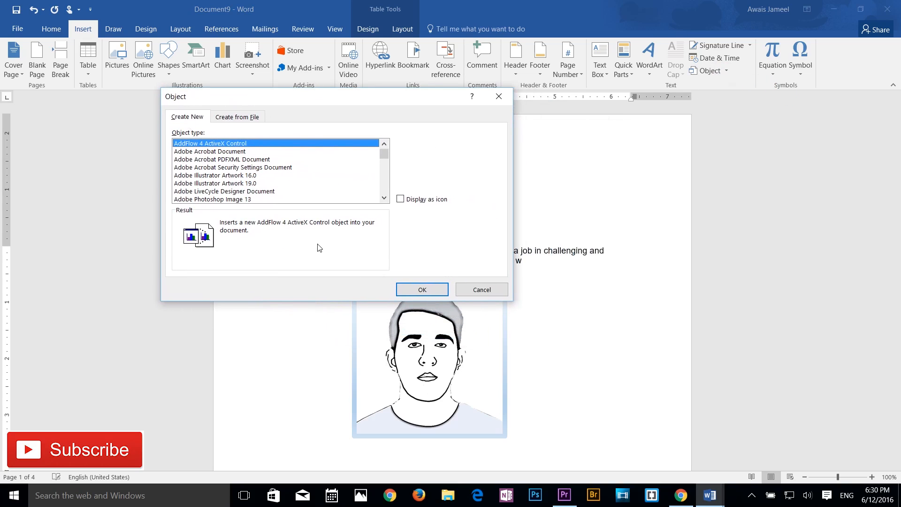
pyautogui.click(219, 200)
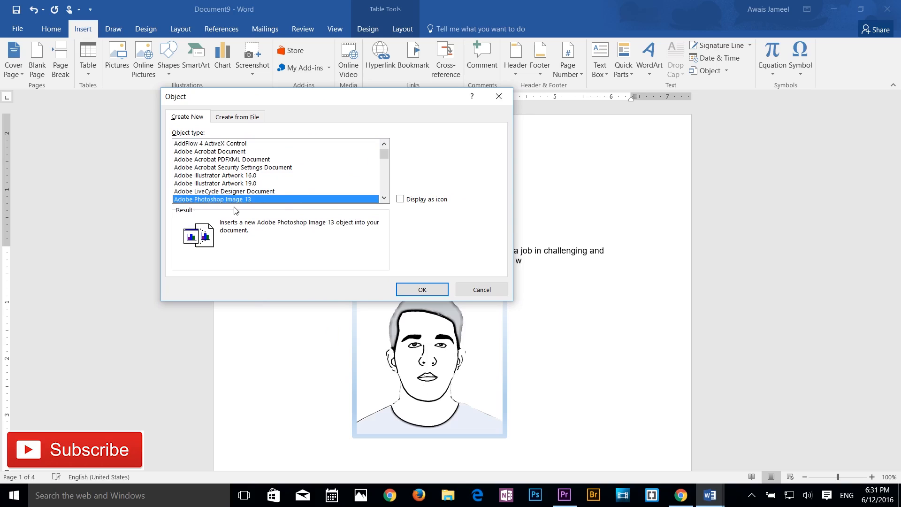
pyautogui.click(475, 290)
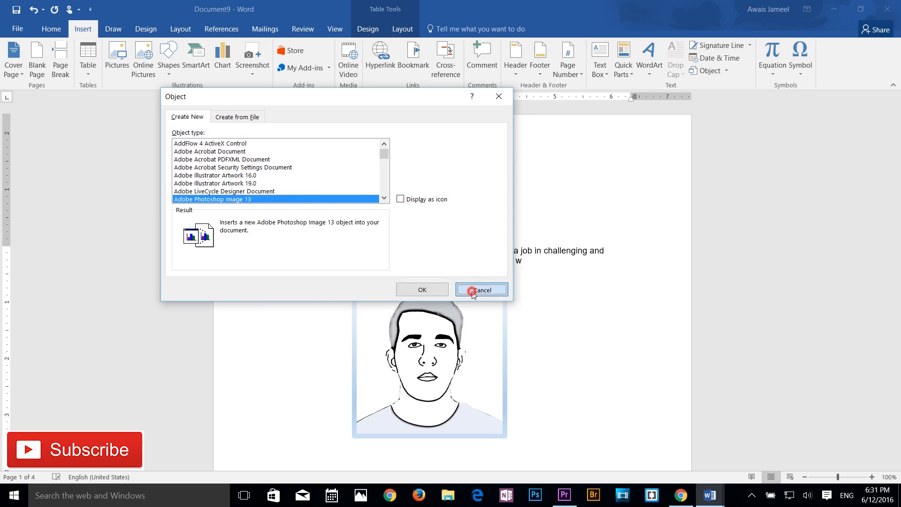
# Look over the built-in equations and the symbol list without inserting anything
pyautogui.click(773, 73)
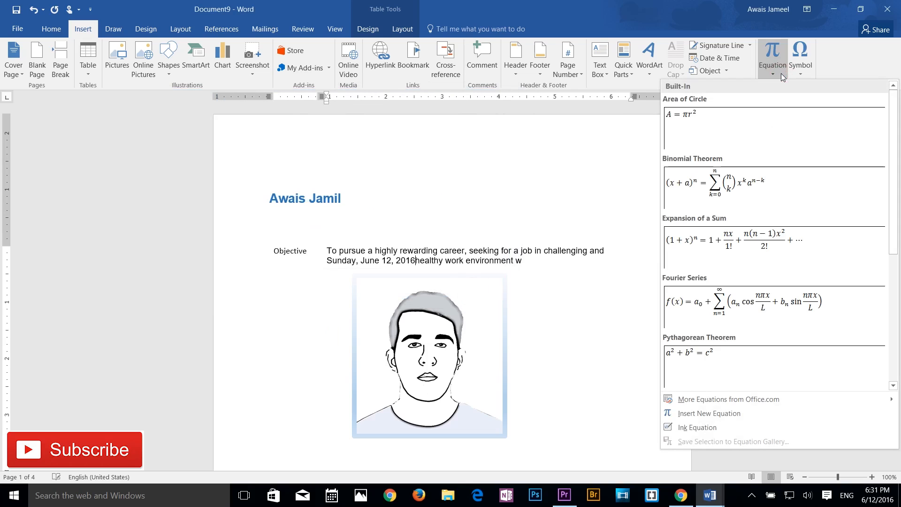
pyautogui.click(837, 63)
pyautogui.click(808, 74)
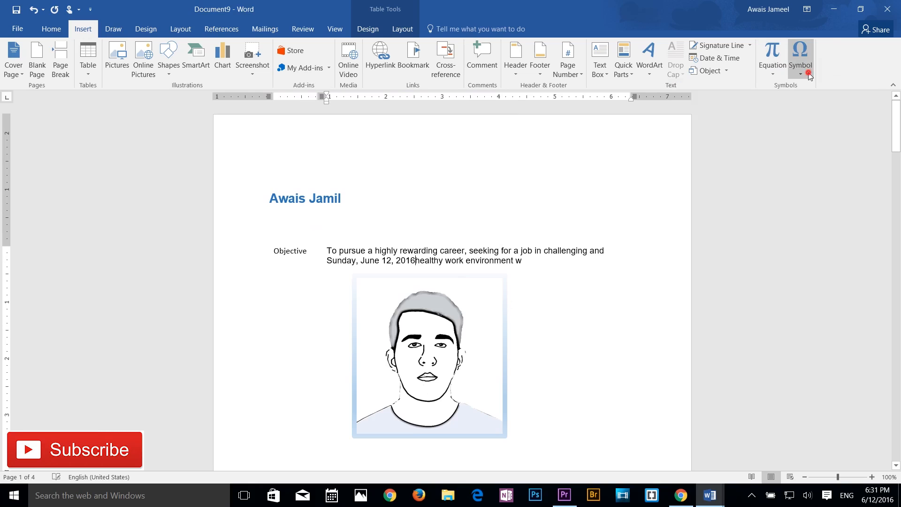
pyautogui.click(848, 60)
# Scribble with the thick dark green favorite pen over the Objective section, around the Or shape and across the second page's portrait
pyautogui.click(113, 29)
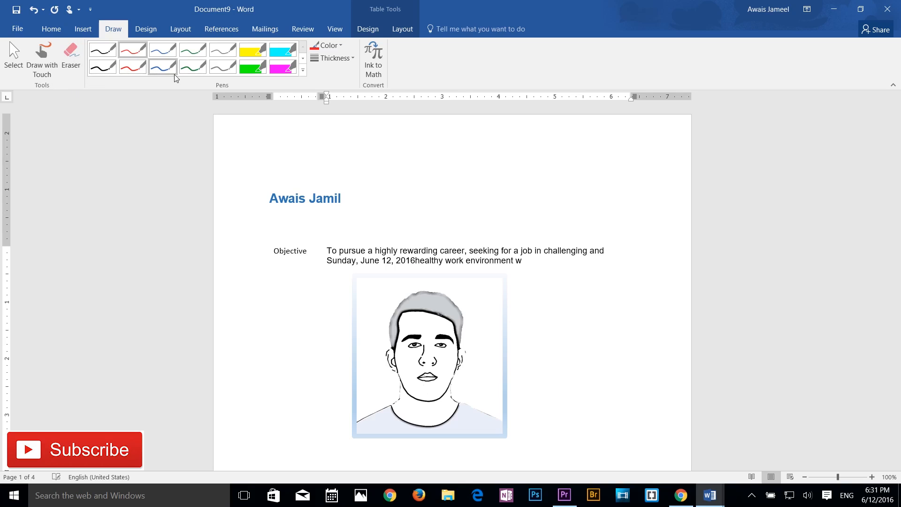
pyautogui.click(303, 70)
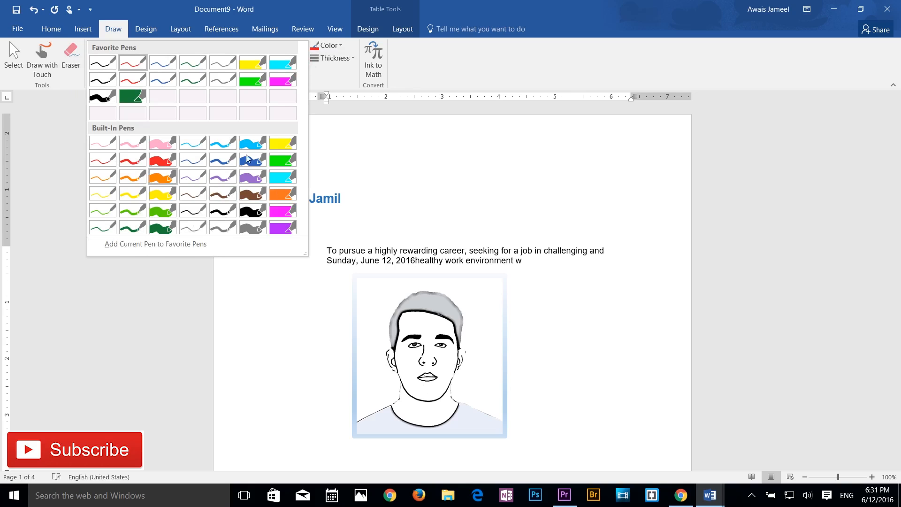
pyautogui.click(135, 97)
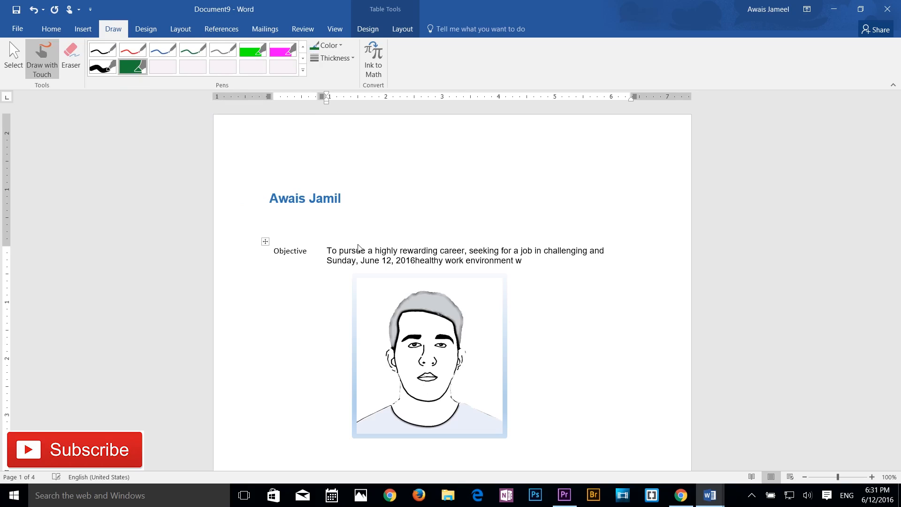
pyautogui.moveTo(349, 254)
pyautogui.mouseDown()
pyautogui.moveTo(475, 272)
pyautogui.moveTo(510, 362)
pyautogui.moveTo(339, 316)
pyautogui.moveTo(289, 338)
pyautogui.mouseUp()
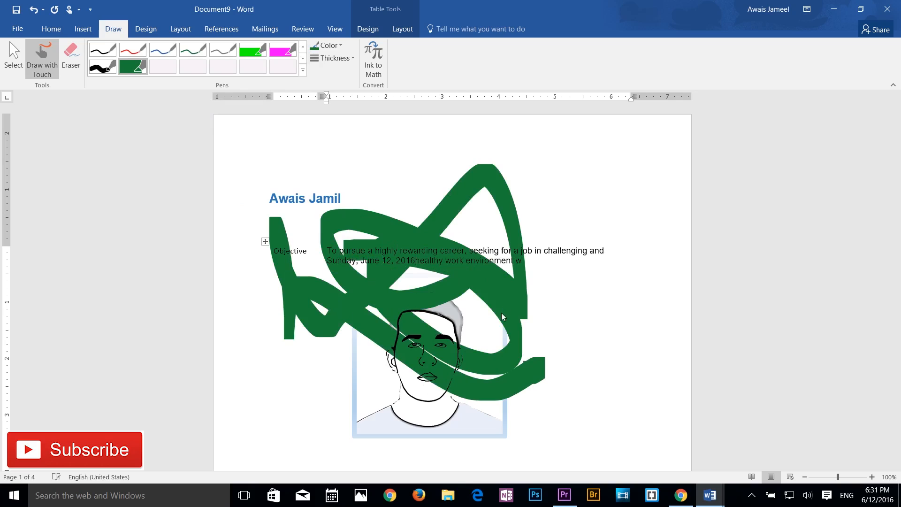
pyautogui.scroll(-6, 499, 314)
pyautogui.moveTo(403, 280); pyautogui.dragTo(425, 364)
pyautogui.moveTo(313, 251); pyautogui.dragTo(496, 291)
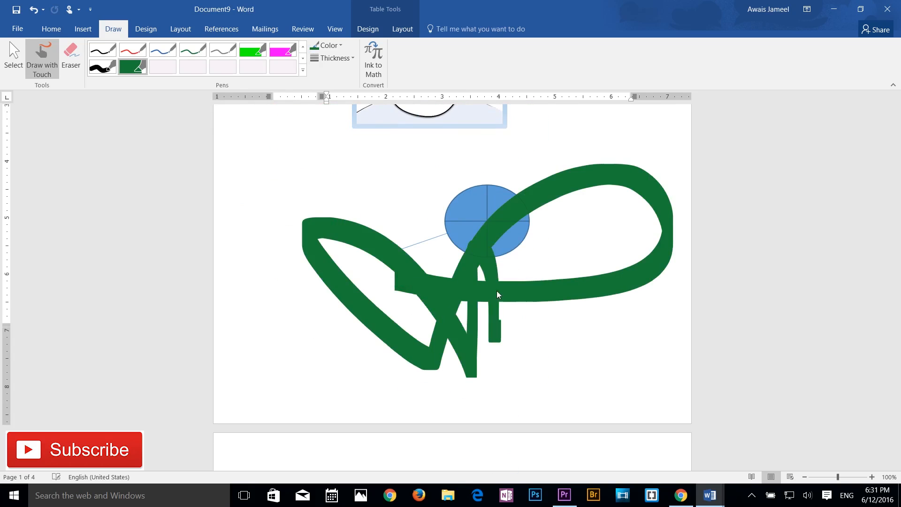
pyautogui.scroll(-8, 469, 305)
pyautogui.moveTo(578, 223)
pyautogui.mouseDown()
pyautogui.moveTo(392, 338)
pyautogui.moveTo(488, 329)
pyautogui.moveTo(488, 345)
pyautogui.mouseUp()
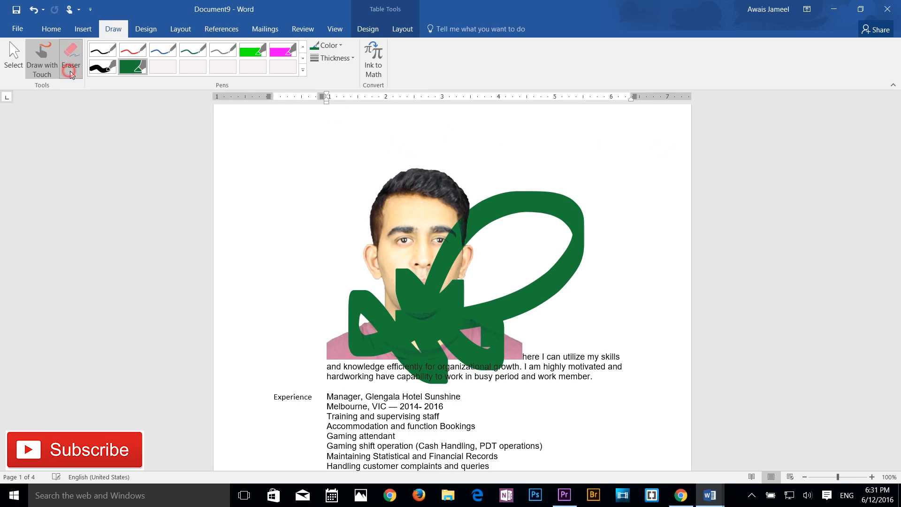
# Erase the green ink strokes from the second page's portrait and around the Or shape
pyautogui.click(71, 59)
pyautogui.click(454, 246)
pyautogui.scroll(8, 454, 246)
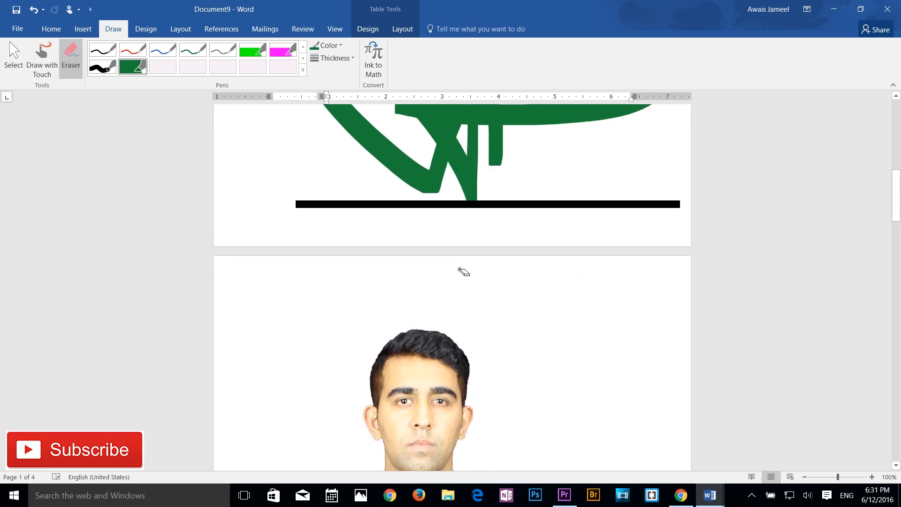
pyautogui.click(466, 238)
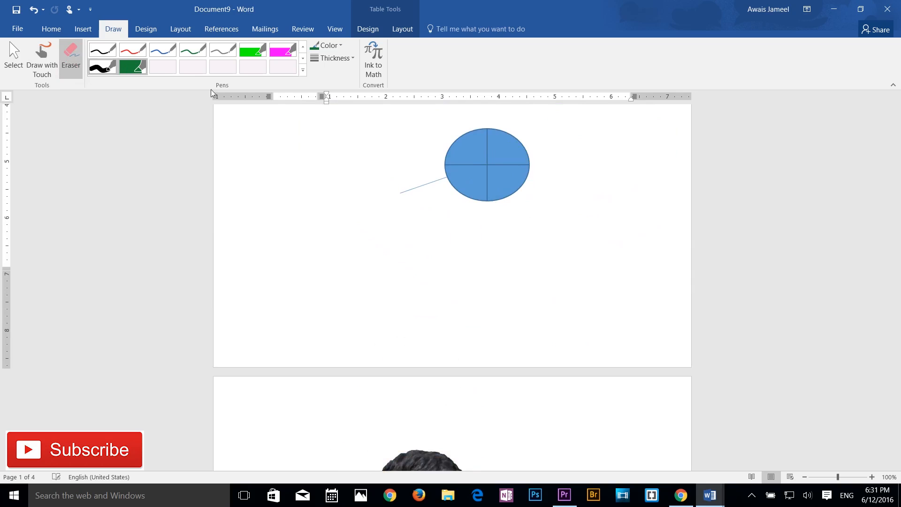
pyautogui.scroll(10, 444, 325)
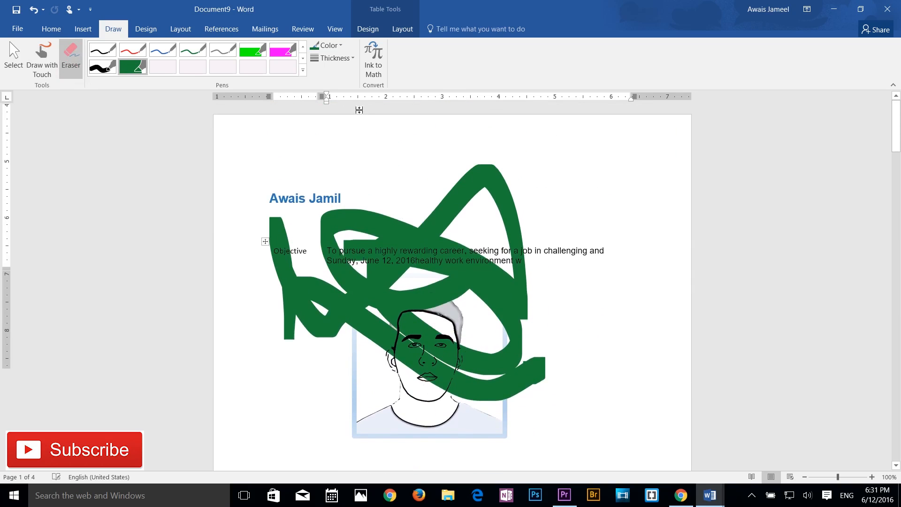
# Change the pen color to dark blue-gray and scribble over the Objective section and the sketched portrait
pyautogui.click(342, 46)
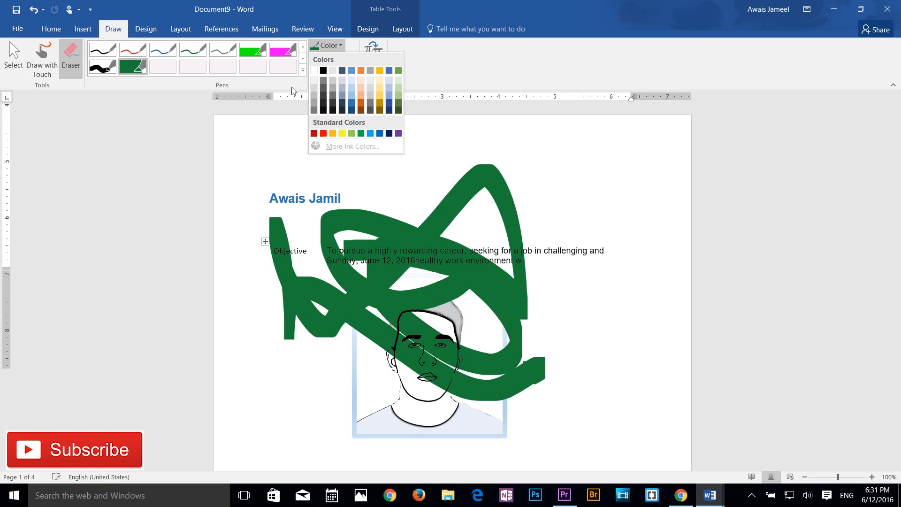
pyautogui.click(348, 103)
pyautogui.moveTo(423, 185)
pyautogui.mouseDown()
pyautogui.moveTo(461, 187)
pyautogui.moveTo(310, 324)
pyautogui.mouseUp()
pyautogui.moveTo(371, 386)
pyautogui.mouseDown()
pyautogui.moveTo(583, 289)
pyautogui.moveTo(560, 394)
pyautogui.moveTo(620, 409)
pyautogui.moveTo(624, 429)
pyautogui.mouseUp()
pyautogui.scroll(2, 208, 79)
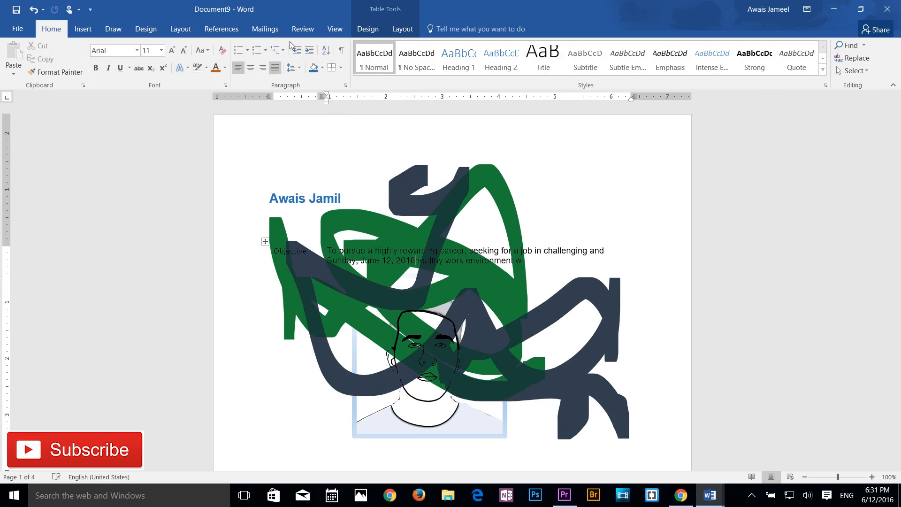
# Use the thin blue pen to draw a small mark above the name heading and a handwritten signature beside the heading area
pyautogui.click(109, 27)
pyautogui.click(162, 49)
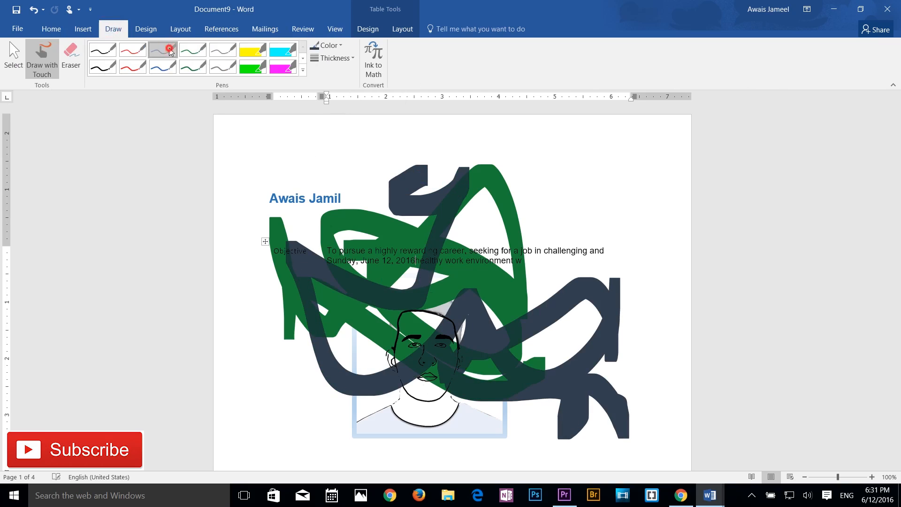
pyautogui.moveTo(317, 160)
pyautogui.mouseDown()
pyautogui.moveTo(326, 174)
pyautogui.moveTo(347, 151)
pyautogui.moveTo(336, 199)
pyautogui.mouseUp()
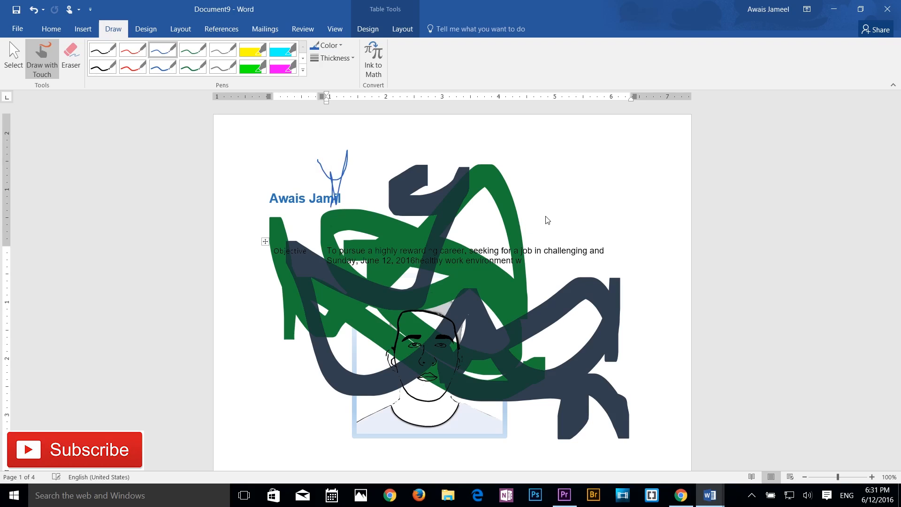
pyautogui.moveTo(540, 227)
pyautogui.mouseDown()
pyautogui.moveTo(570, 187)
pyautogui.moveTo(584, 215)
pyautogui.moveTo(626, 237)
pyautogui.moveTo(651, 226)
pyautogui.mouseUp()
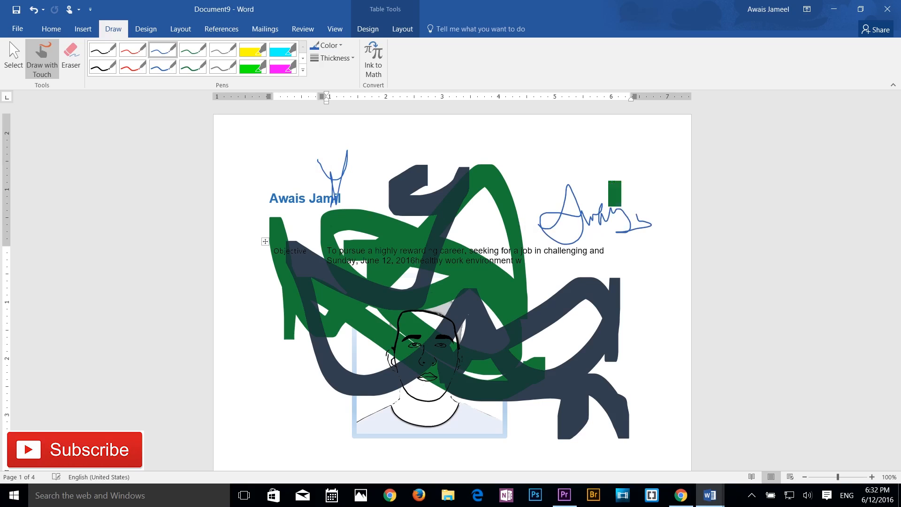
pyautogui.click(615, 193)
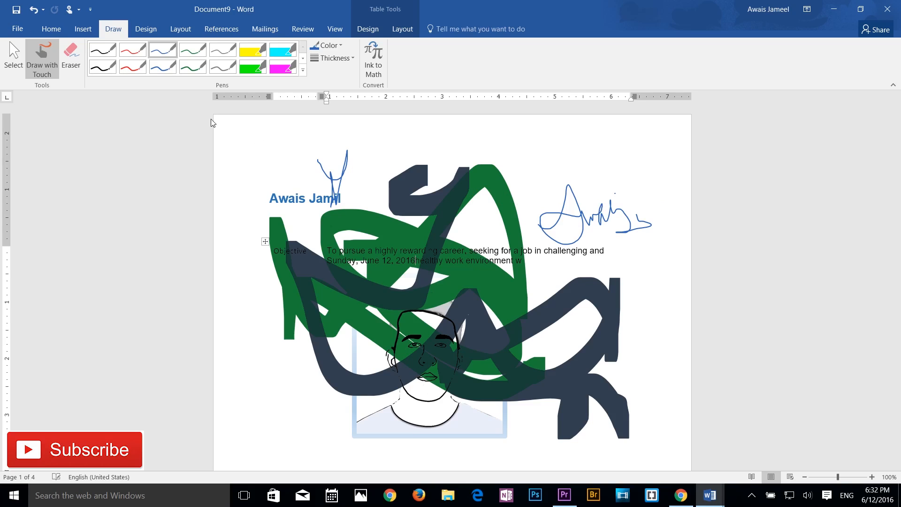
# Look over the document themes without applying one
pyautogui.click(148, 29)
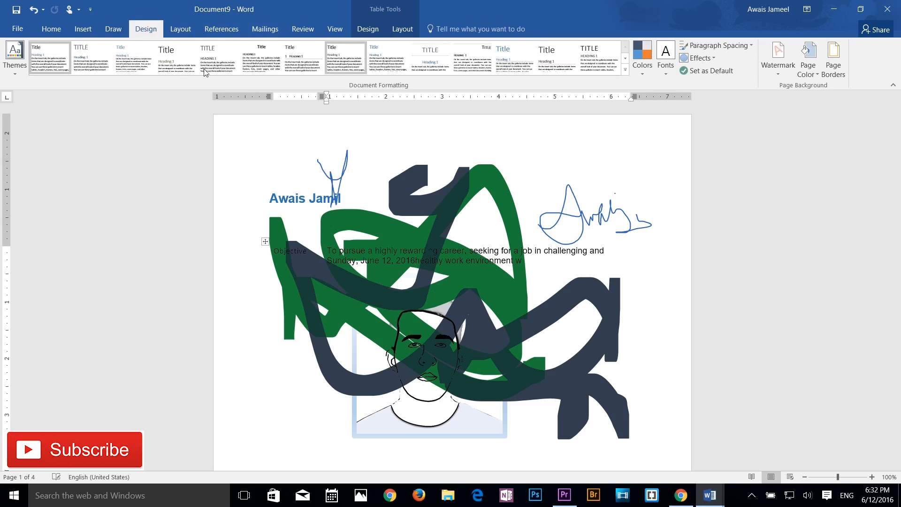
pyautogui.click(23, 74)
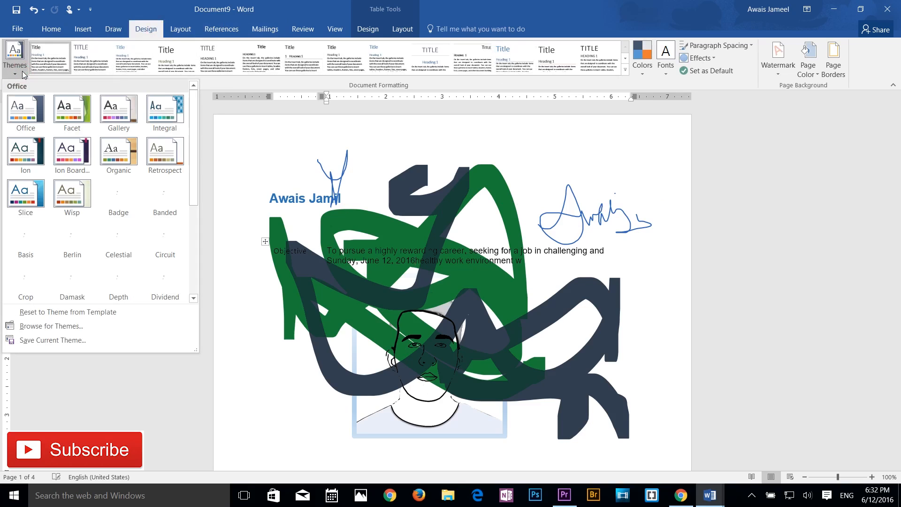
pyautogui.click(410, 197)
pyautogui.click(483, 241)
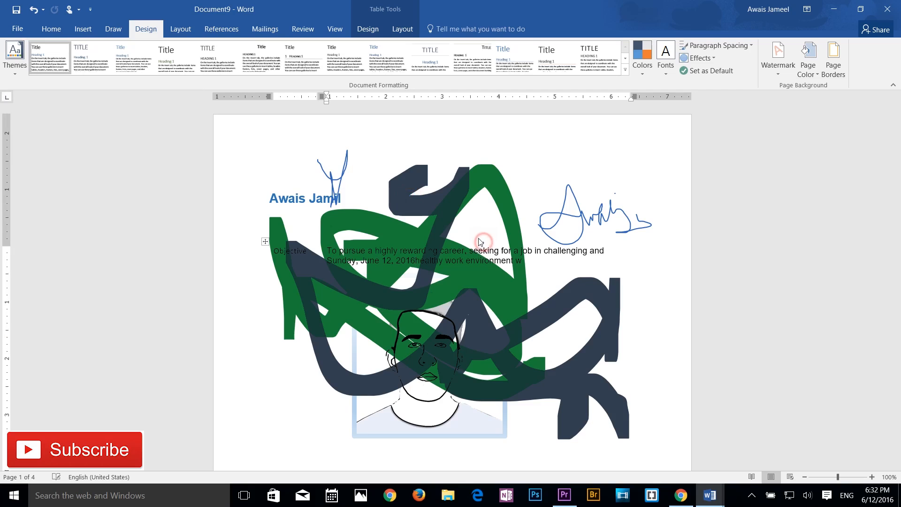
# Undo the ink drawings, the inserted date, the drawing canvas with its shapes, and the earlier portrait edits
pyautogui.hotkey('ctrl', 'z')
pyautogui.hotkey('ctrl', 'z')
pyautogui.hotkey('ctrl', 'z')
pyautogui.hotkey('ctrl', 'z')
pyautogui.hotkey('ctrl', 'z')
pyautogui.hotkey('ctrl', 'z')
pyautogui.hotkey('ctrl', 'z')
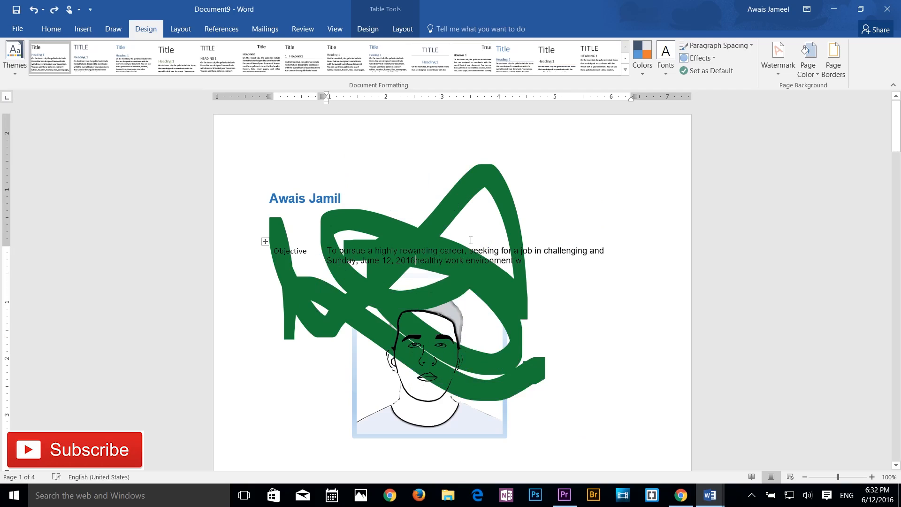
pyautogui.hotkey('ctrl', 'z')
pyautogui.hotkey('ctrl', 'z')
pyautogui.hotkey('ctrl', 'z')
pyautogui.hotkey('ctrl', 'z')
pyautogui.hotkey('ctrl', 'z')
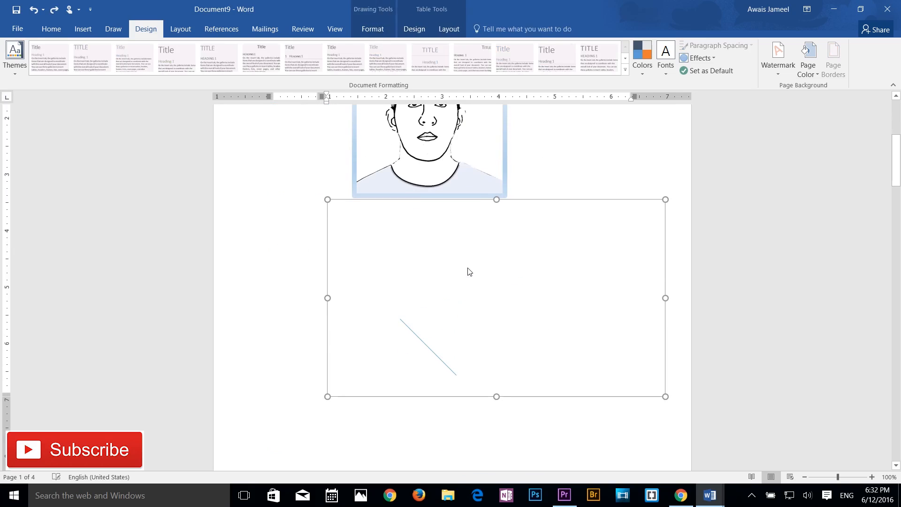
pyautogui.hotkey('ctrl', 'z')
pyautogui.hotkey('ctrl', 'z')
pyautogui.hotkey('ctrl', 'z')
pyautogui.hotkey('ctrl', 'z')
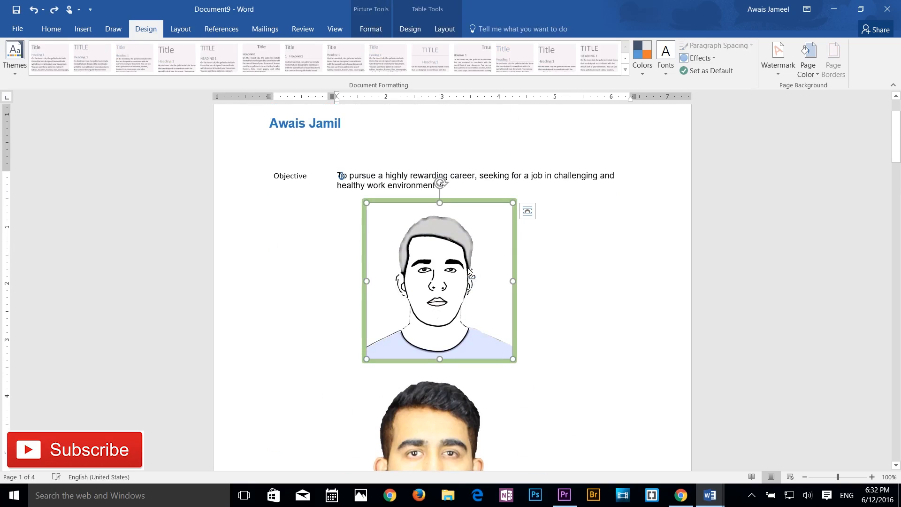
pyautogui.hotkey('ctrl', 'z')
pyautogui.hotkey('ctrl', 'z')
pyautogui.hotkey('ctrl', 'z')
pyautogui.hotkey('ctrl', 'z')
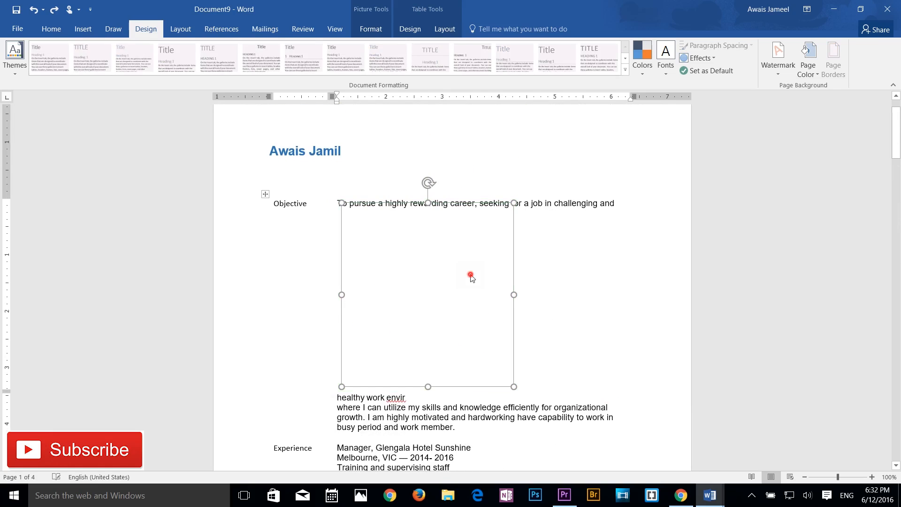
# Delete the selected blank picture frame from the Objective text
pyautogui.scroll(-4, 472, 278)
pyautogui.press('Delete')
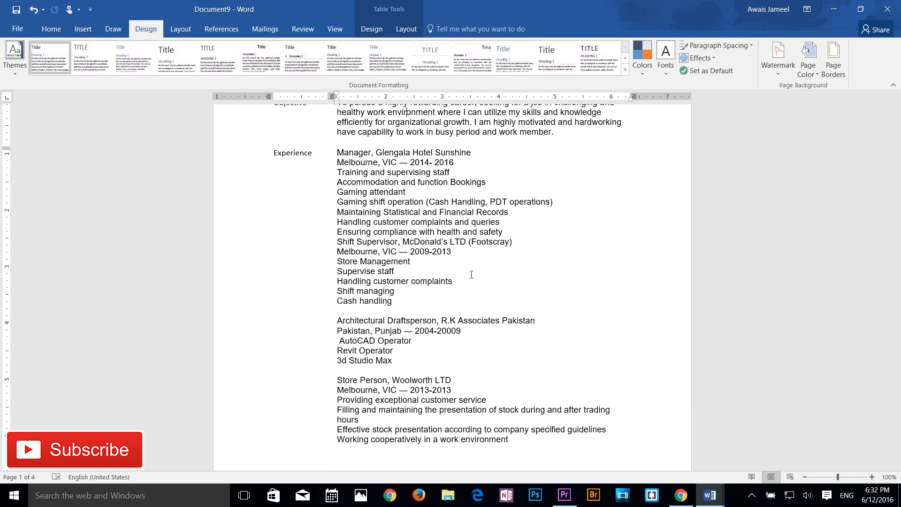
pyautogui.scroll(5, 520, 214)
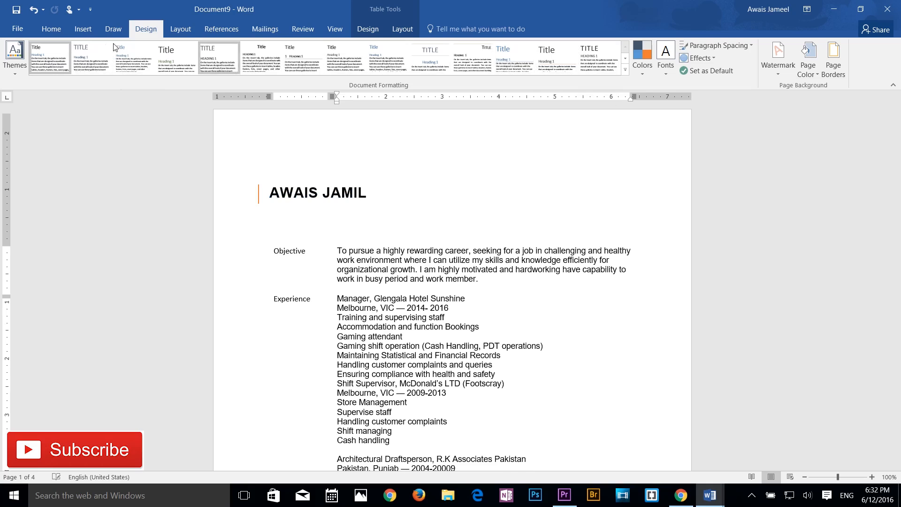
# Apply the Blue theme color set to the resume
pyautogui.click(644, 75)
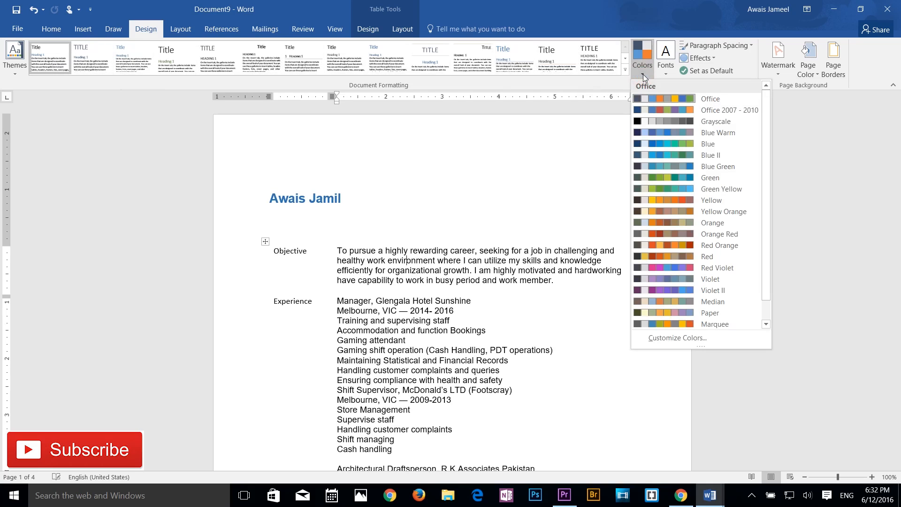
pyautogui.click(684, 144)
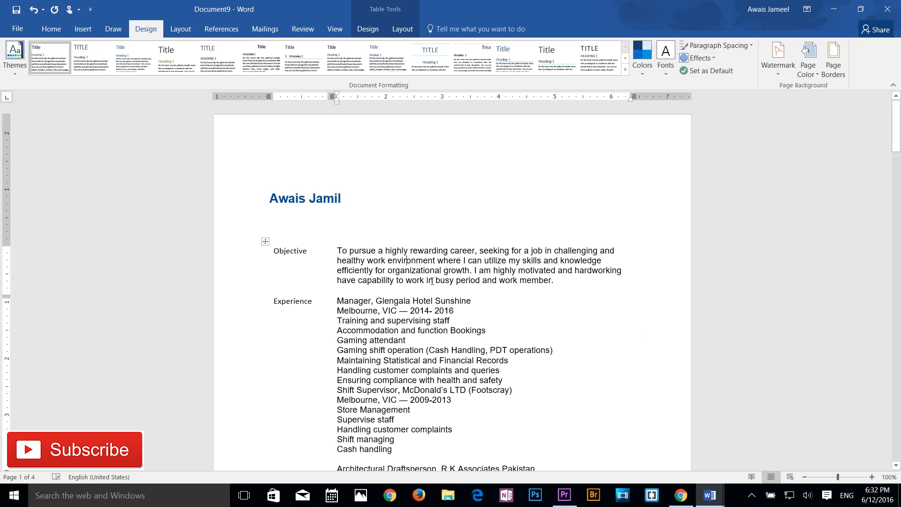
pyautogui.click(433, 281)
pyautogui.doubleClick(332, 250)
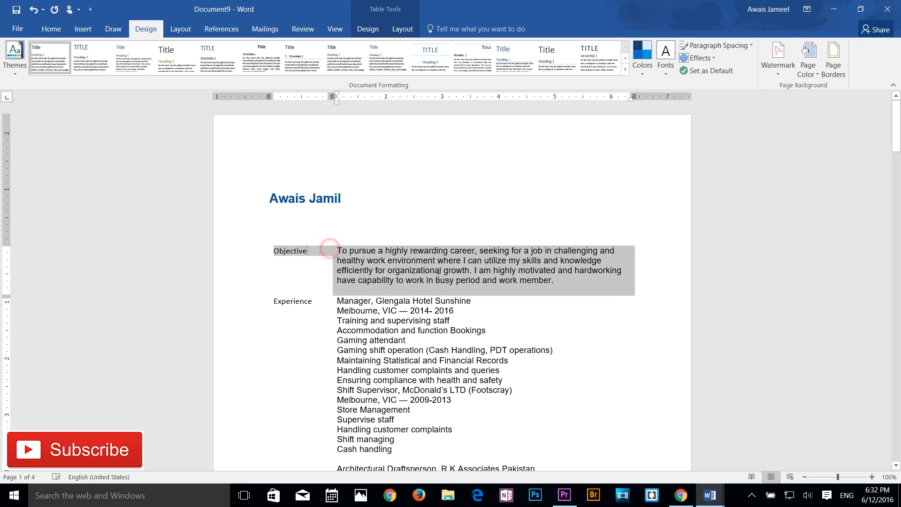
pyautogui.click(405, 266)
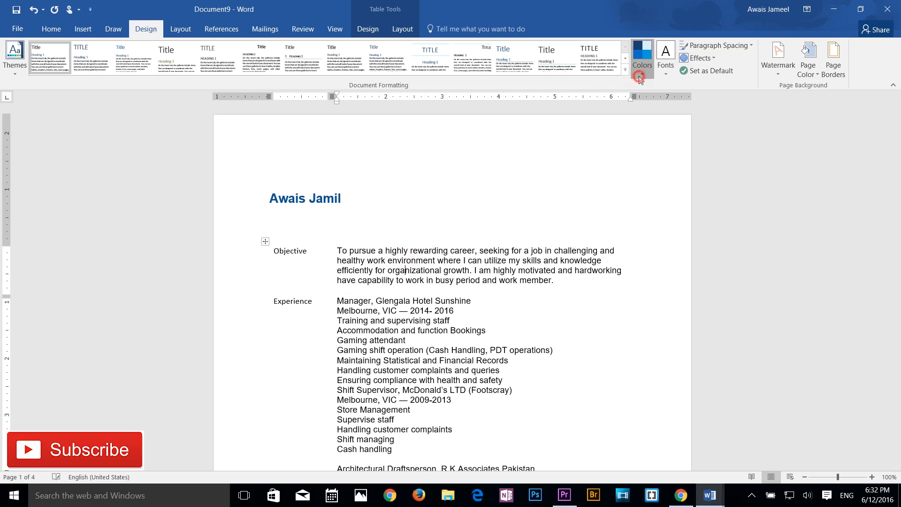
pyautogui.click(642, 58)
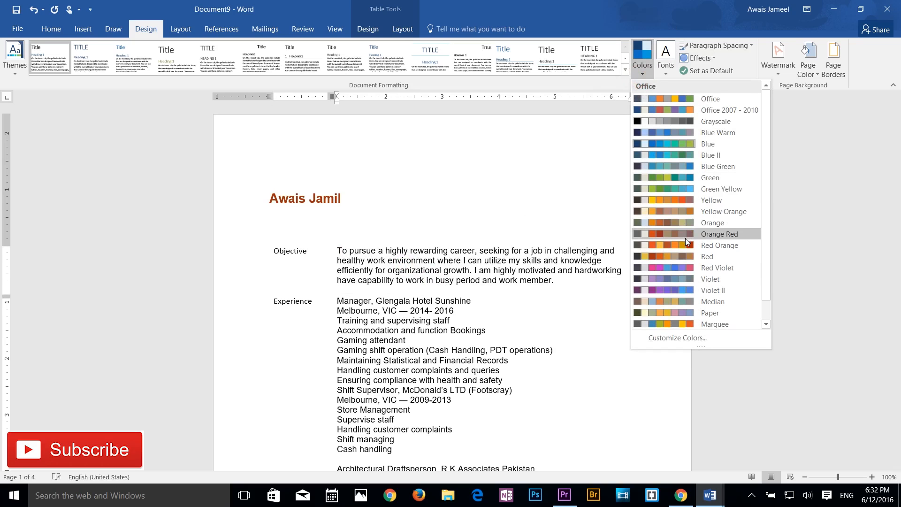
pyautogui.click(548, 196)
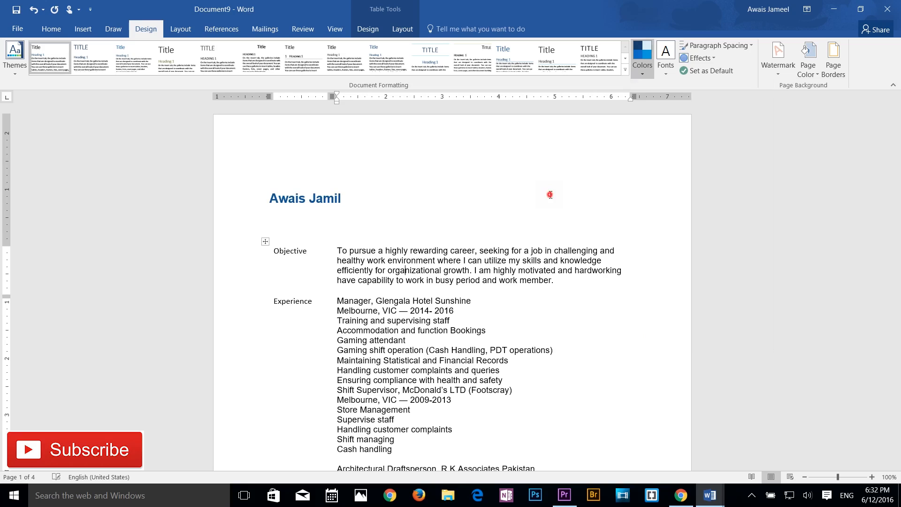
# Set the document's paragraph spacing to the built-in Tight option
pyautogui.click(731, 45)
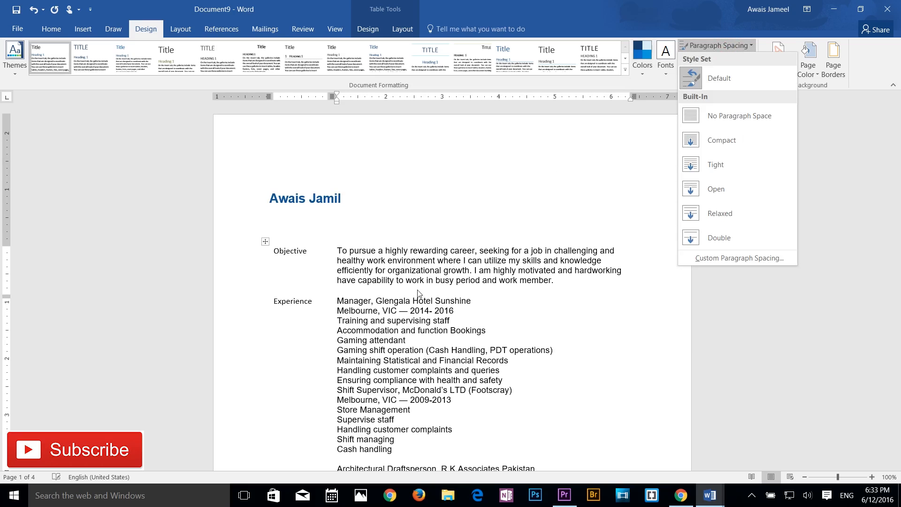
pyautogui.click(433, 300)
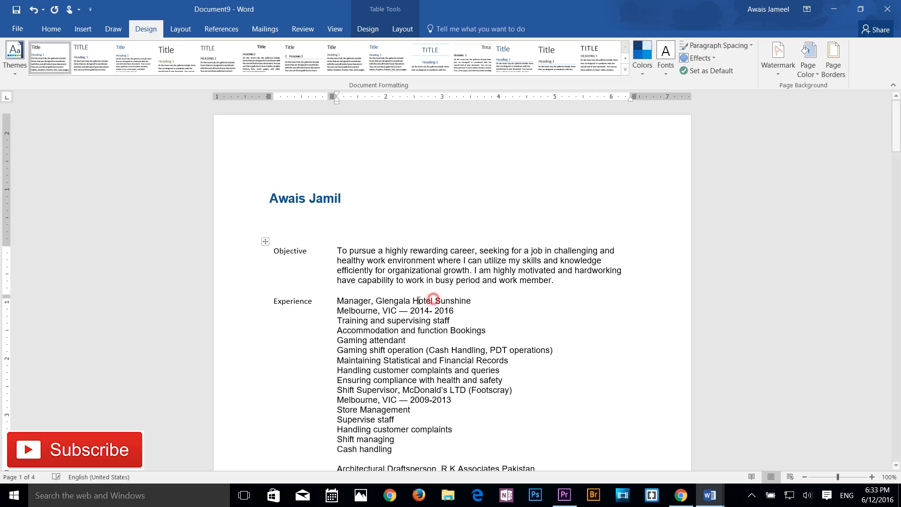
pyautogui.click(475, 270)
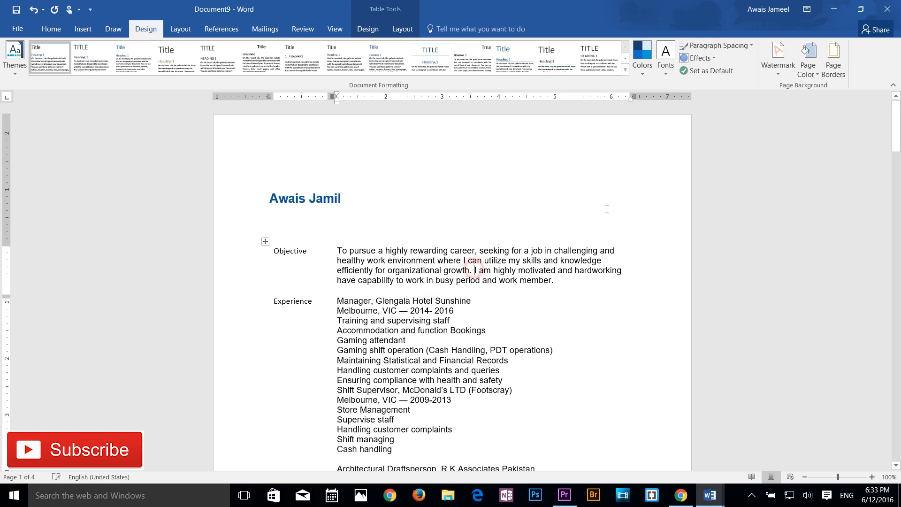
pyautogui.click(727, 46)
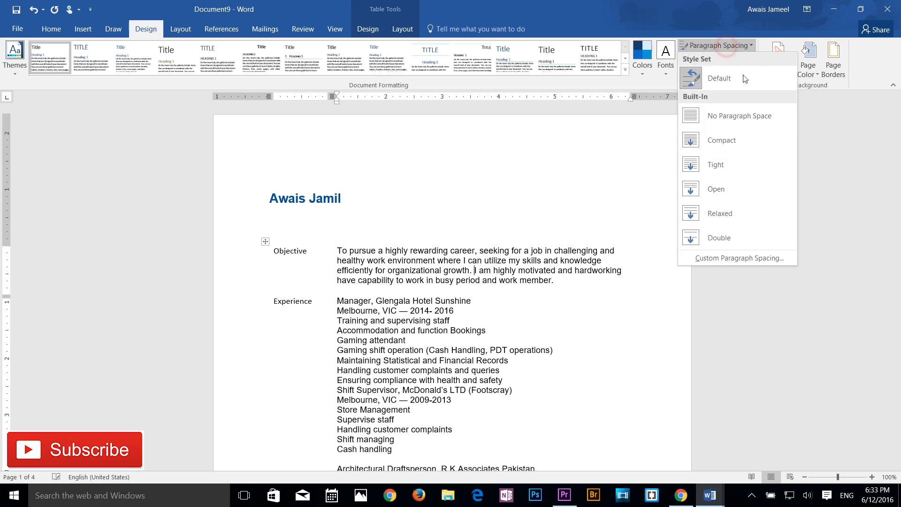
pyautogui.click(723, 166)
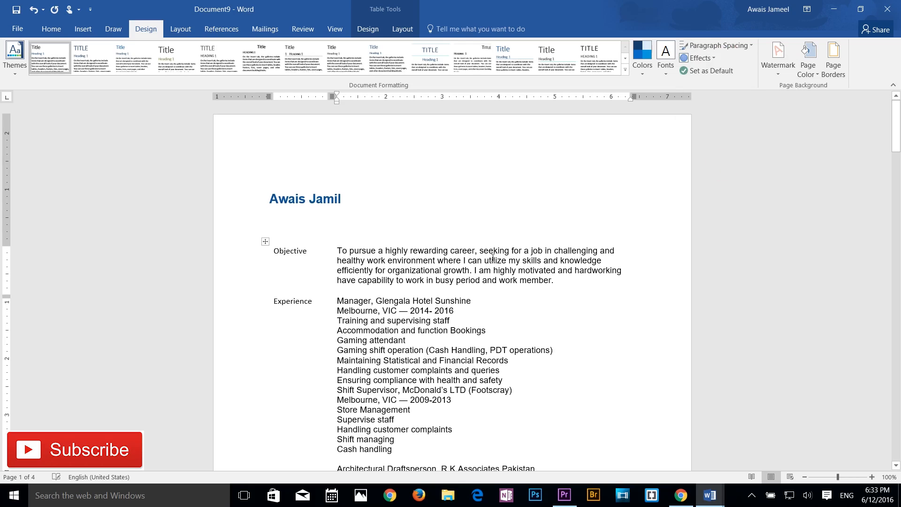
# Add the CONFIDENTIAL 1 diagonal watermark behind the resume text
pyautogui.click(768, 70)
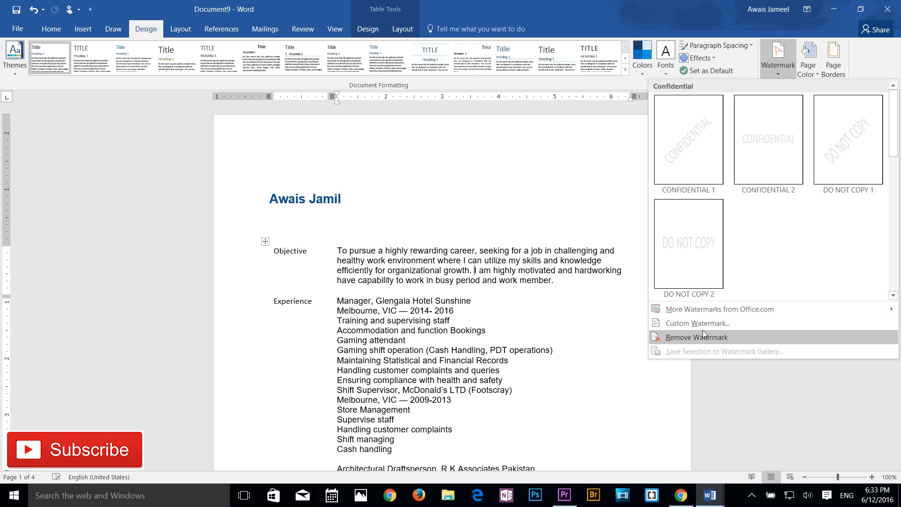
pyautogui.click(698, 128)
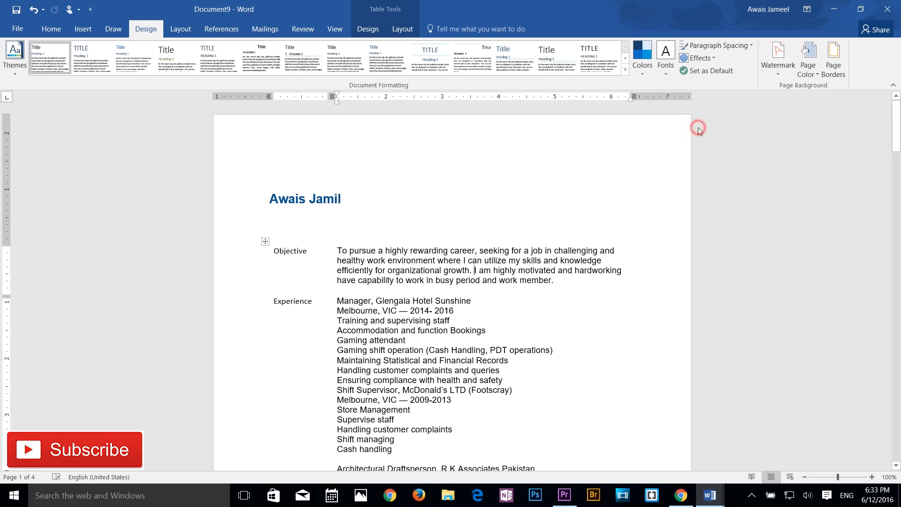
pyautogui.click(516, 379)
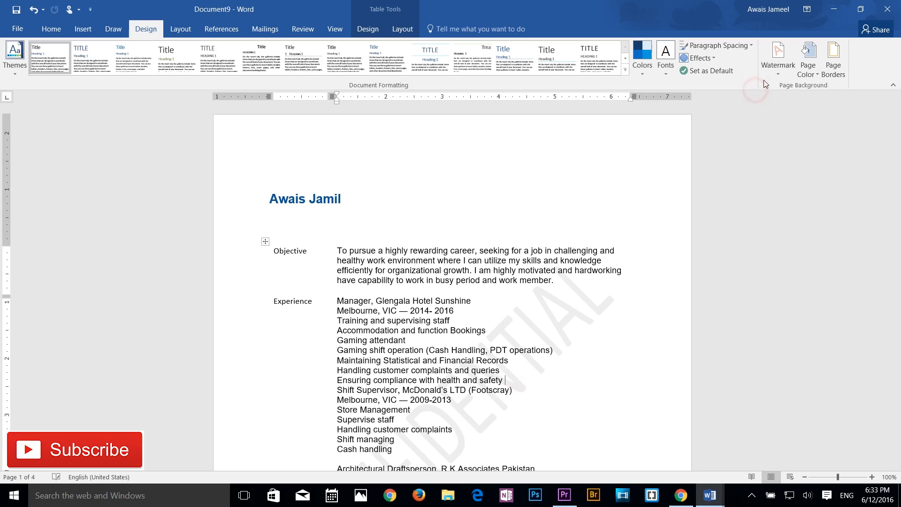
# Try the landscape page orientation and return the document to portrait
pyautogui.click(180, 29)
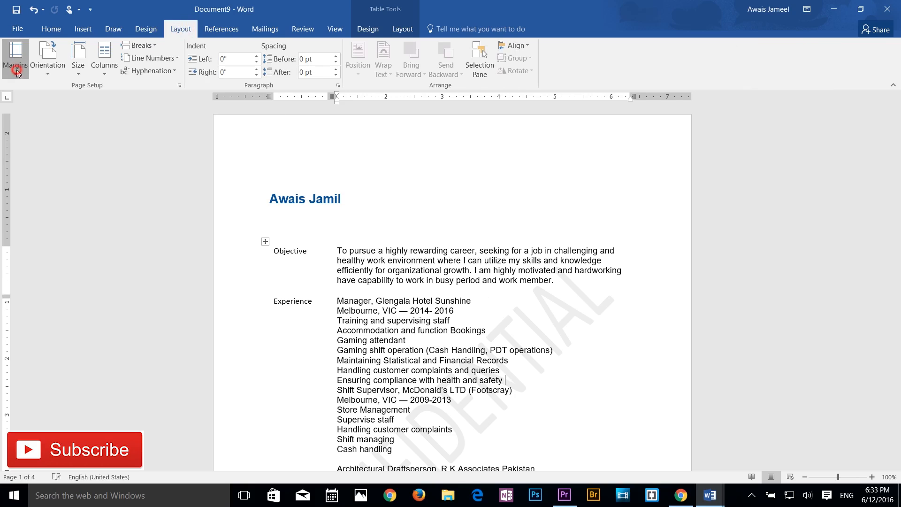
pyautogui.click(18, 74)
pyautogui.click(48, 70)
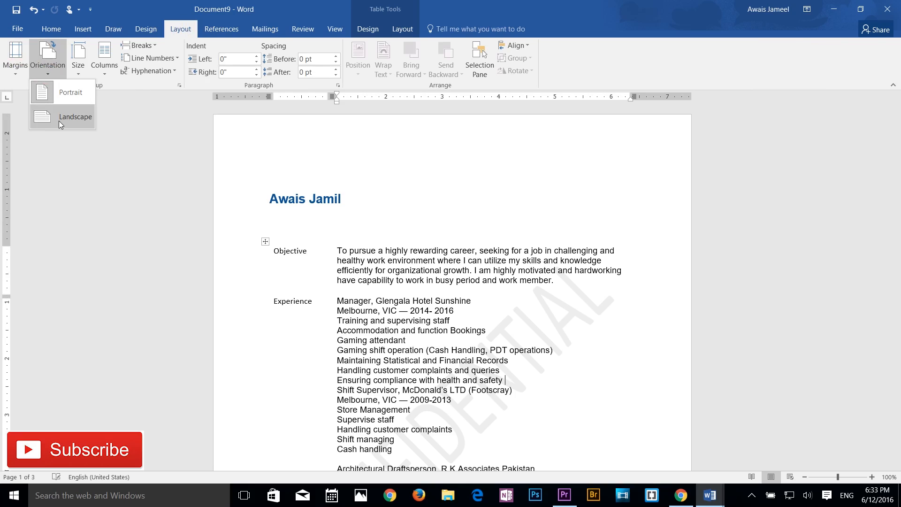
pyautogui.click(70, 121)
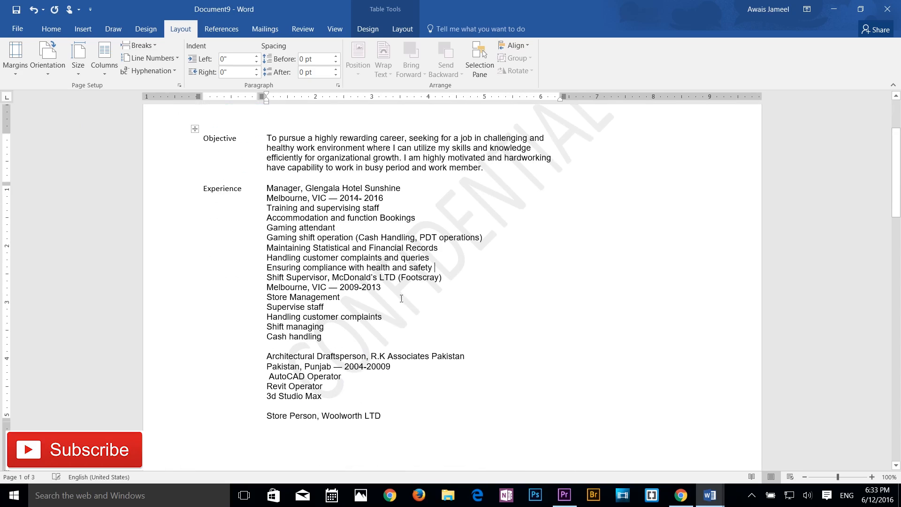
pyautogui.click(47, 61)
pyautogui.click(49, 93)
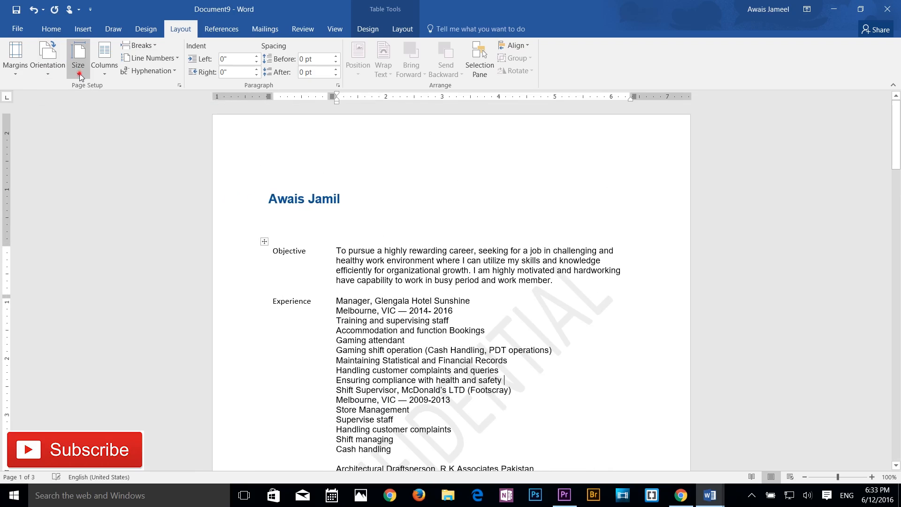
# Look over the paper sizes, column layouts, reference tools and mail merge document types without applying any
pyautogui.click(80, 74)
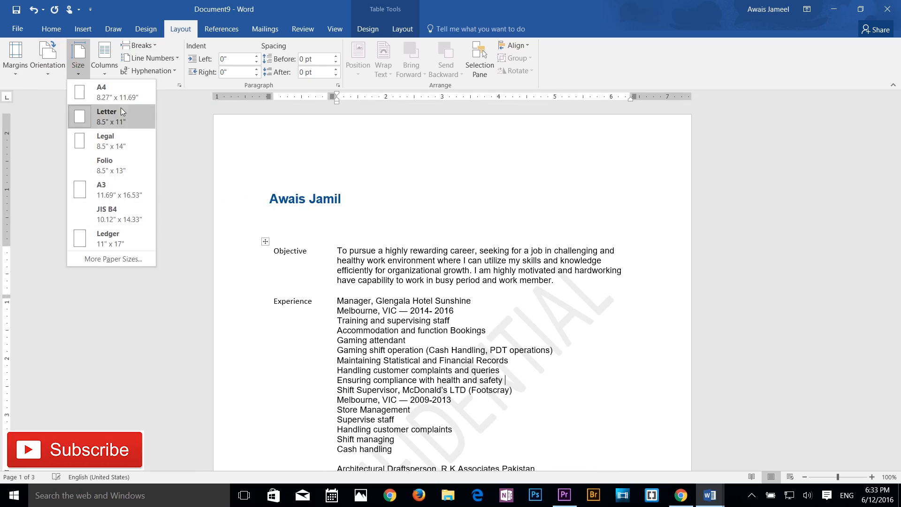
pyautogui.click(200, 89)
pyautogui.click(108, 76)
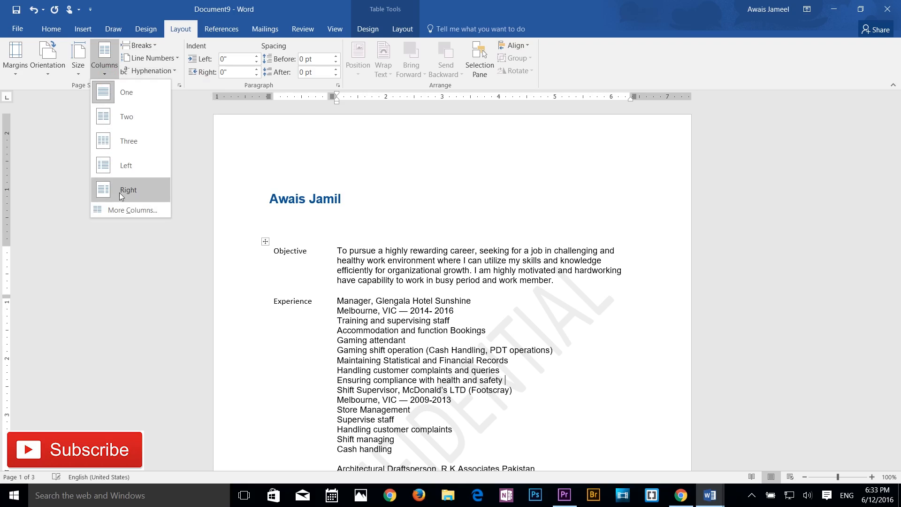
pyautogui.click(192, 89)
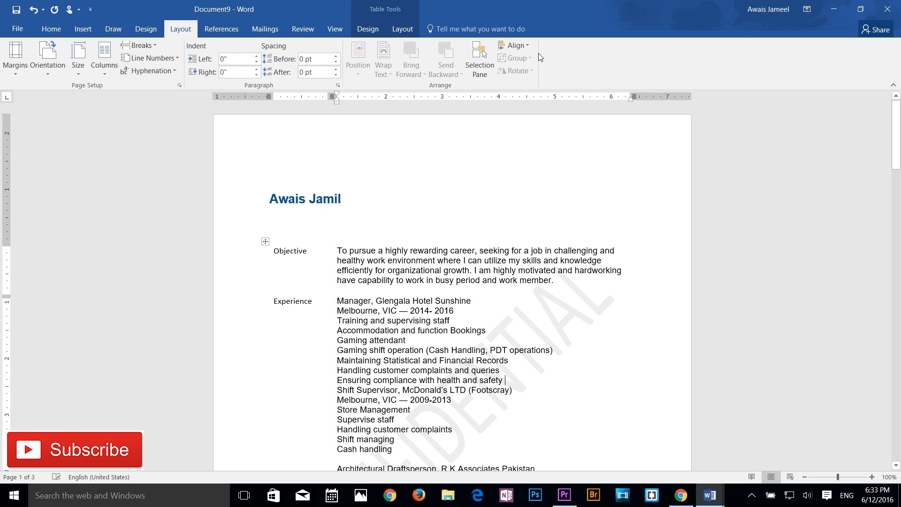
pyautogui.click(228, 29)
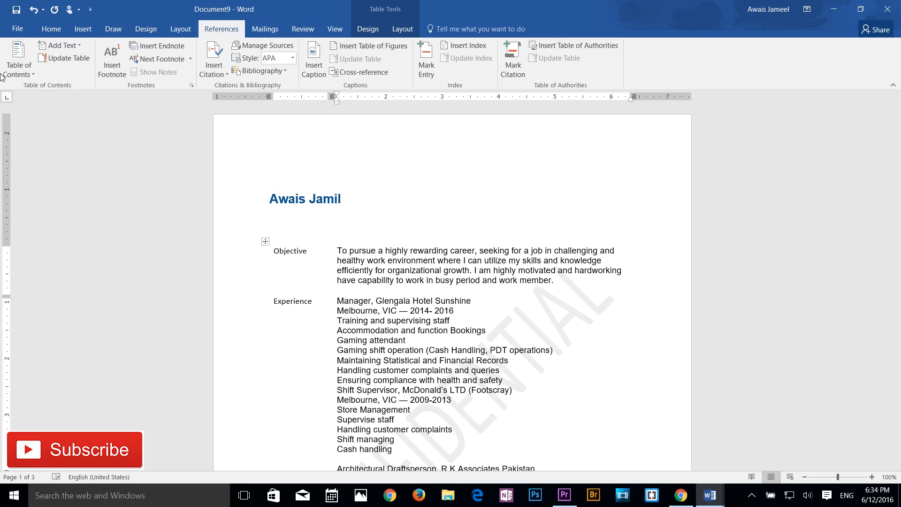
pyautogui.click(275, 30)
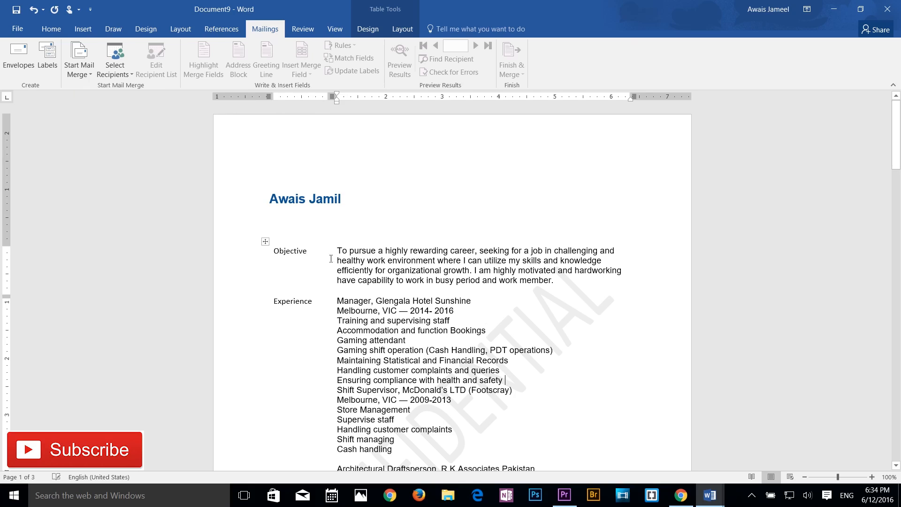
pyautogui.click(88, 76)
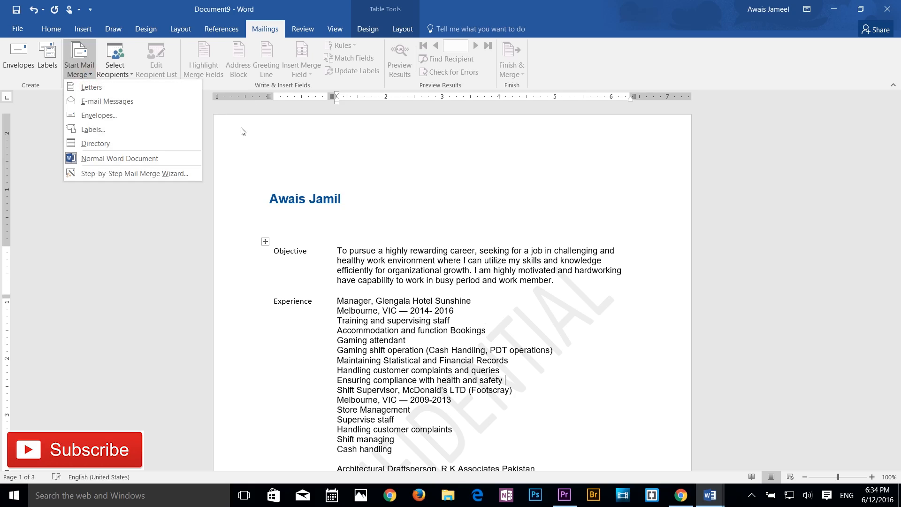
pyautogui.click(566, 66)
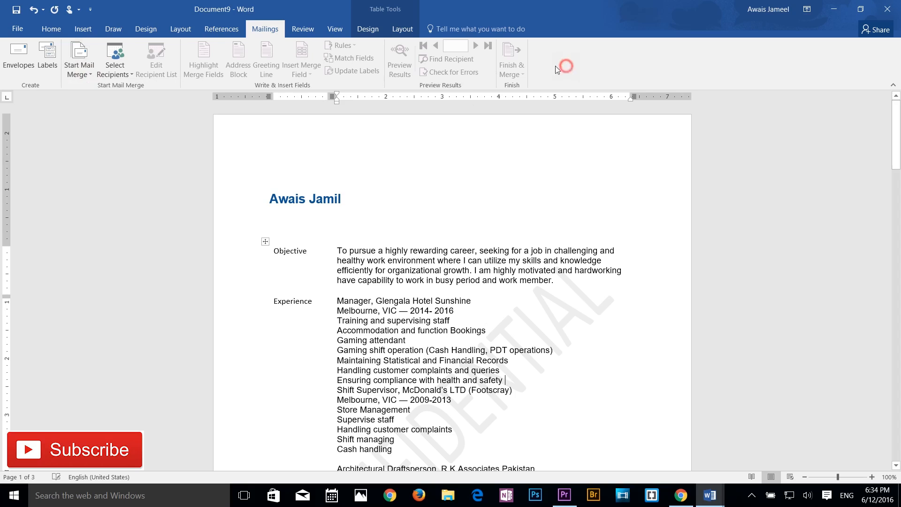
# Introduce the typos "comdplaints", "heaslth" and "suspervising" in the Experience section, plus a space before the closing parenthesis after Footscray
pyautogui.click(302, 29)
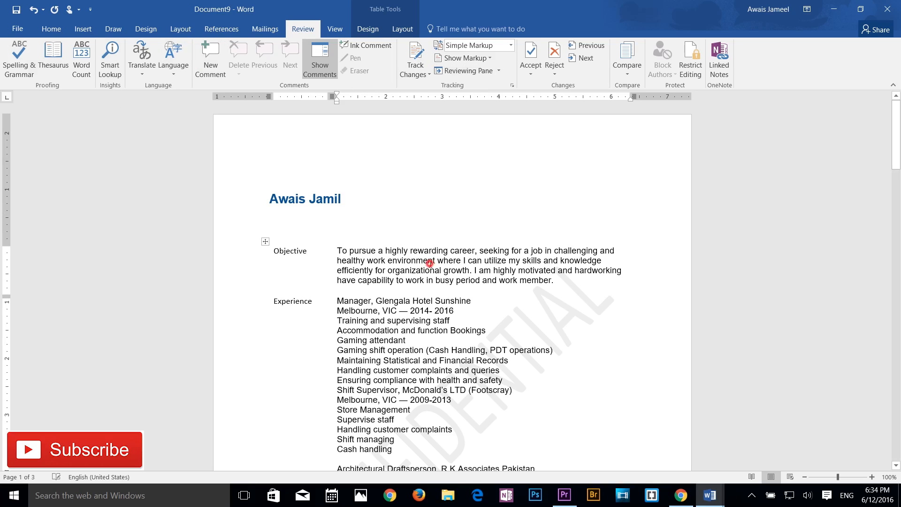
pyautogui.scroll(-4, 430, 264)
pyautogui.click(427, 316)
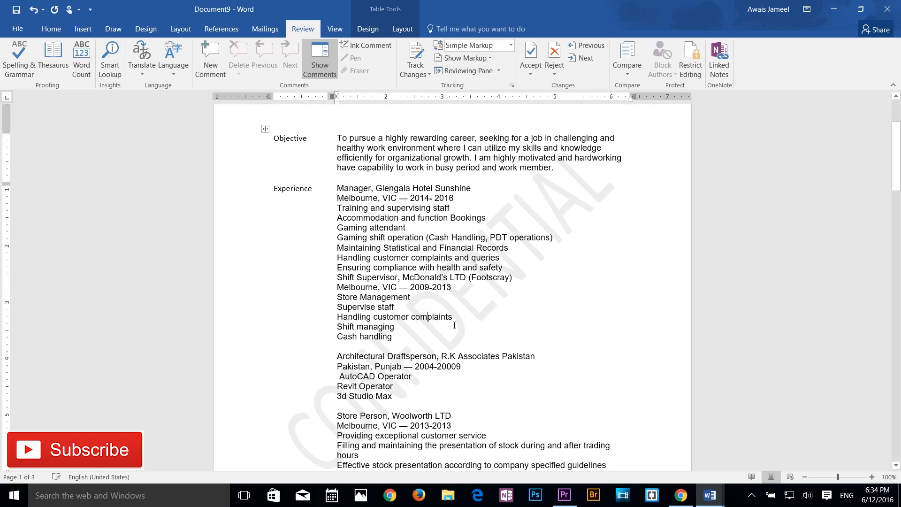
pyautogui.write('d')
pyautogui.click(448, 268)
pyautogui.write('s')
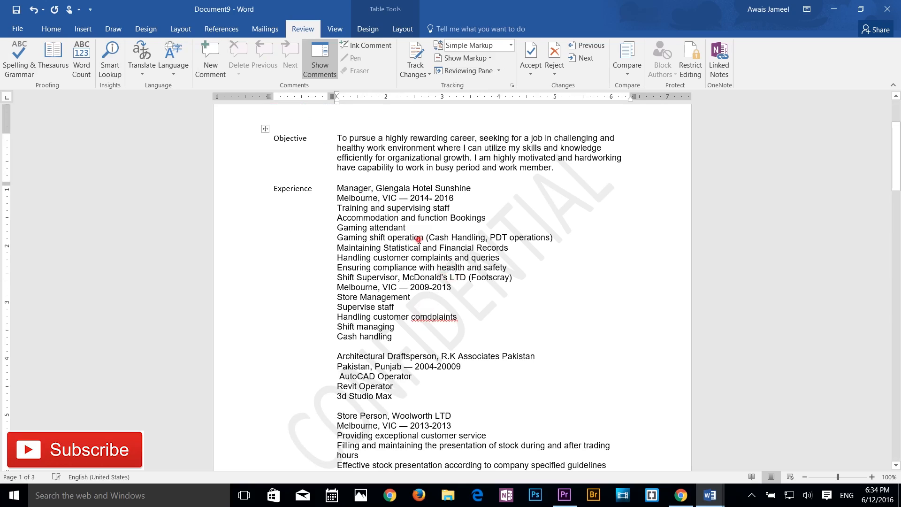
pyautogui.click(398, 208)
pyautogui.write('s')
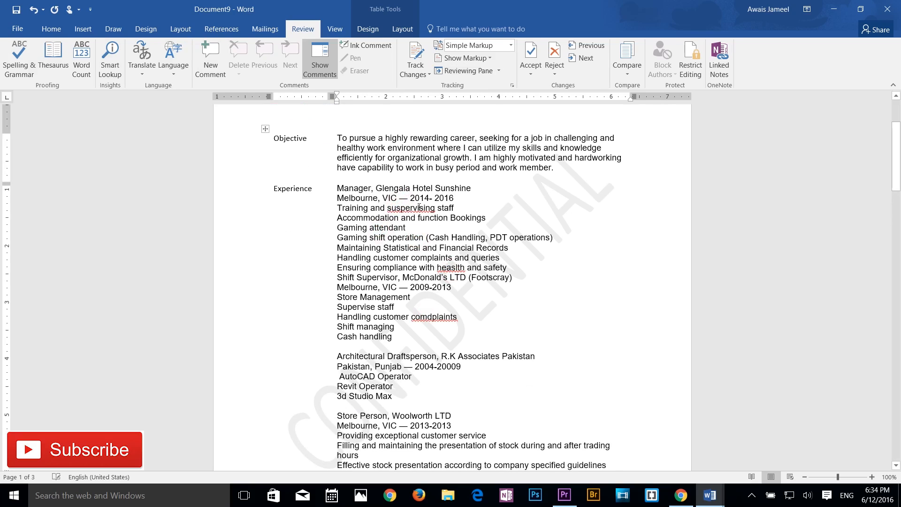
pyautogui.click(510, 277)
pyautogui.click(454, 271)
pyautogui.click(372, 265)
pyautogui.scroll(-2, 403, 319)
pyautogui.scroll(4, 472, 259)
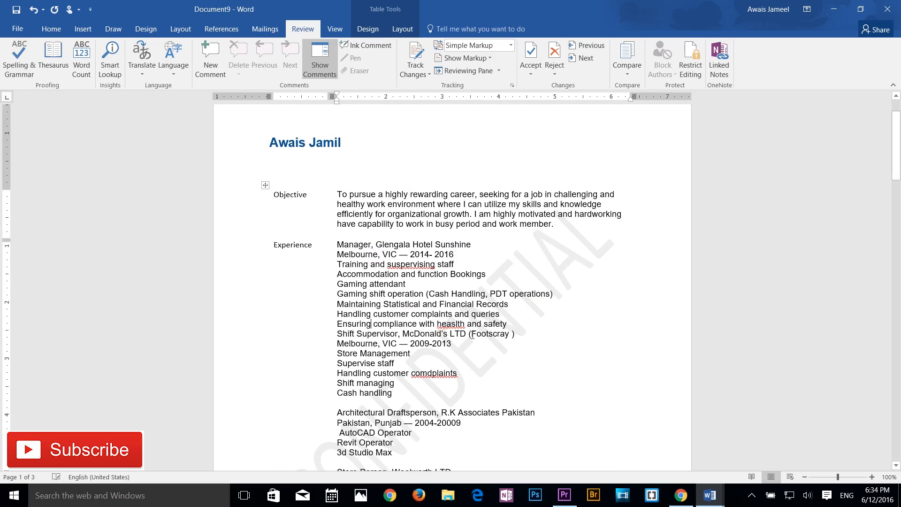
# Run the spelling and grammar check, replacing "heaslth" with "health" and removing the space before the closing parenthesis after Footscray
pyautogui.click(21, 70)
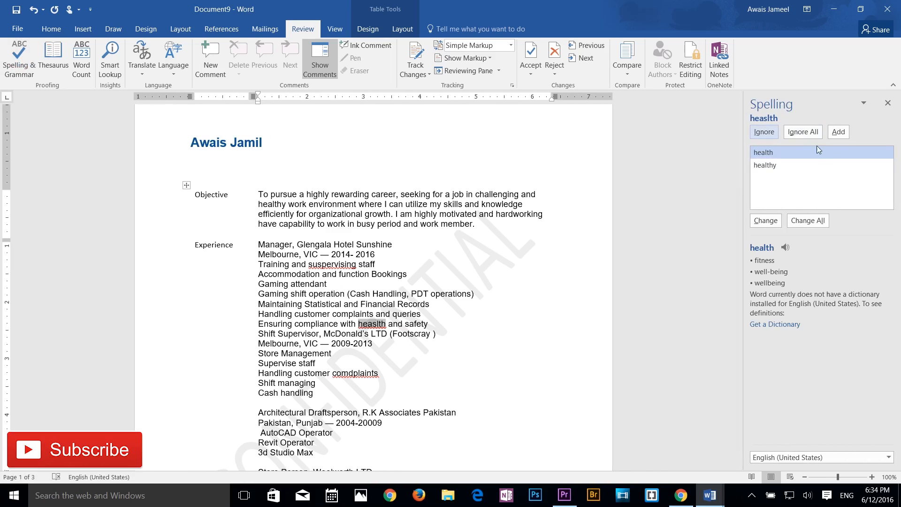
pyautogui.click(782, 152)
pyautogui.click(771, 226)
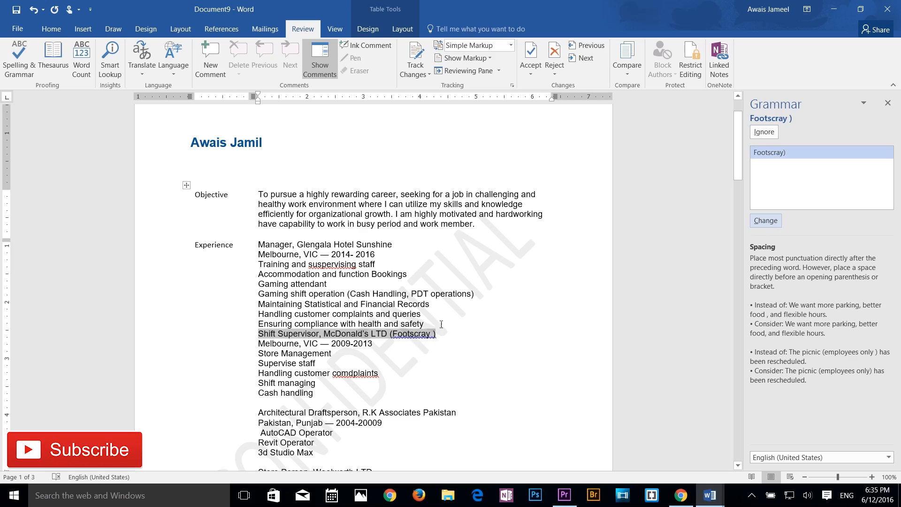
pyautogui.click(766, 221)
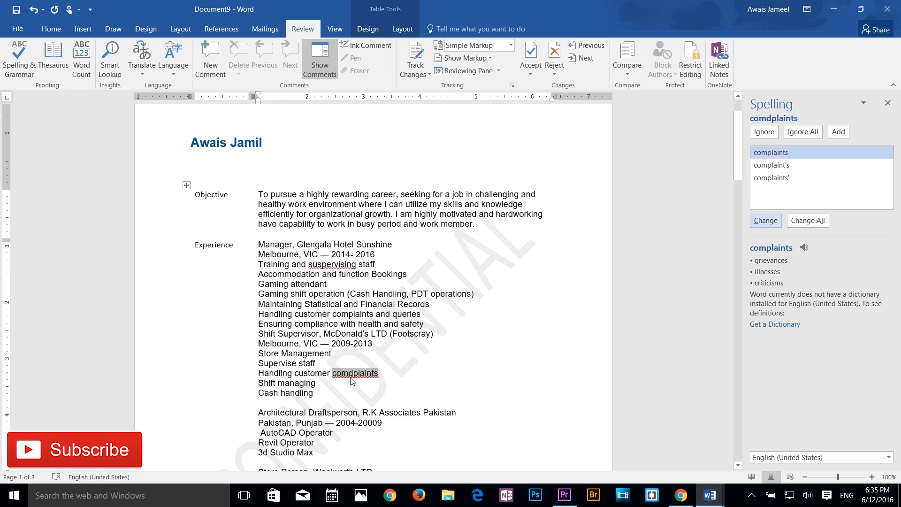
# Compare the suggested spellings for "comdplaints" and replace the word with "complaints"
pyautogui.click(772, 165)
pyautogui.click(763, 177)
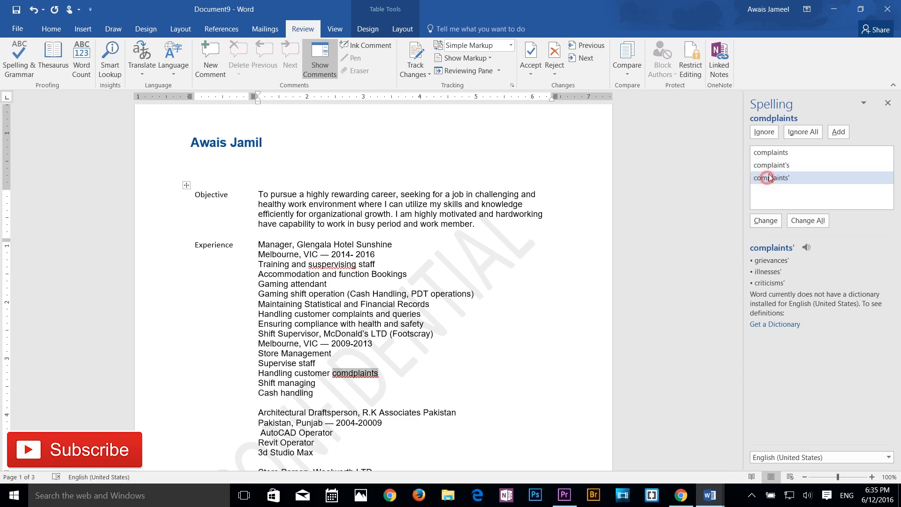
pyautogui.click(770, 165)
pyautogui.click(775, 155)
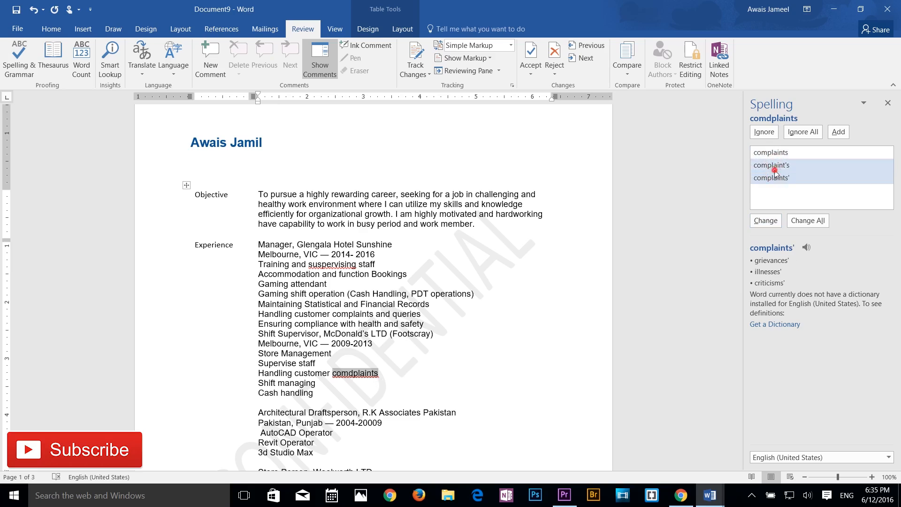
pyautogui.click(773, 161)
pyautogui.click(773, 155)
pyautogui.click(773, 161)
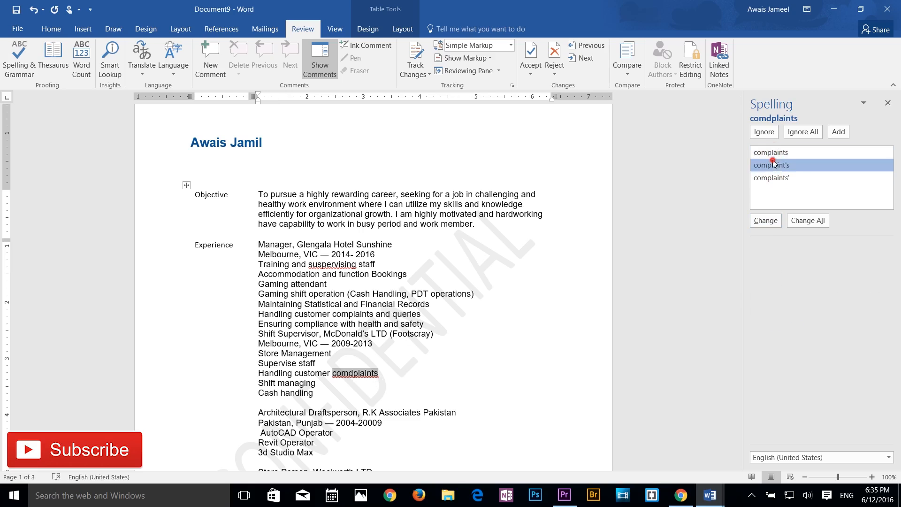
pyautogui.click(770, 174)
pyautogui.click(773, 165)
pyautogui.click(774, 156)
pyautogui.click(775, 165)
pyautogui.click(775, 175)
pyautogui.click(773, 166)
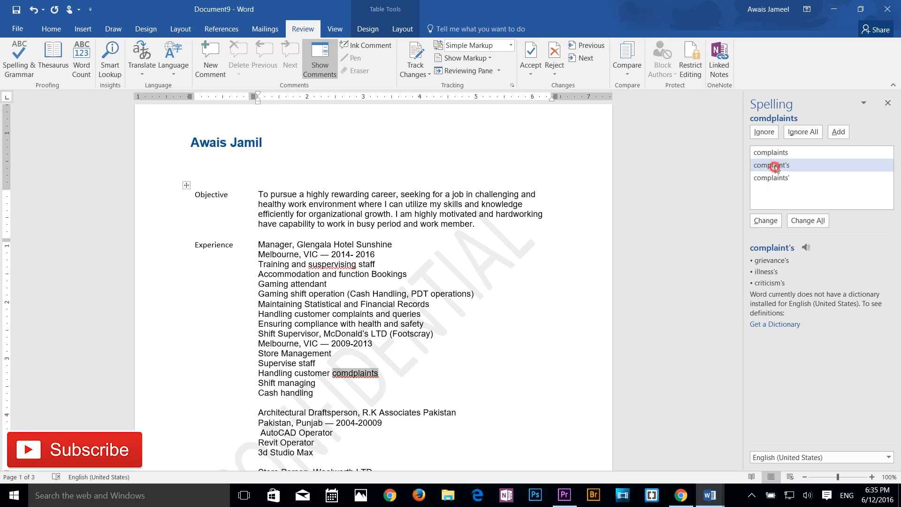
pyautogui.click(774, 156)
pyautogui.click(775, 165)
pyautogui.click(777, 178)
pyautogui.click(776, 154)
pyautogui.click(768, 220)
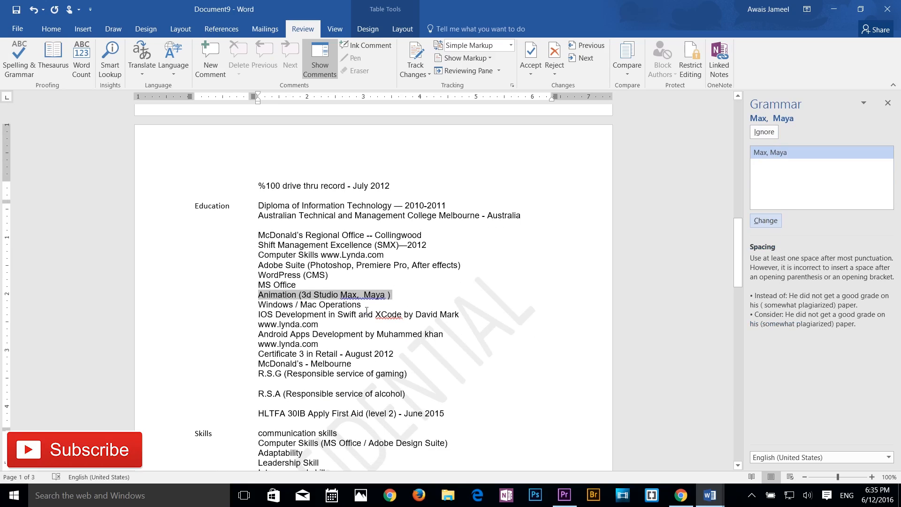
# Accept both spacing corrections in the Animation (3d Studio Max, Maya) line and ignore the flagged word "XCode"
pyautogui.click(778, 219)
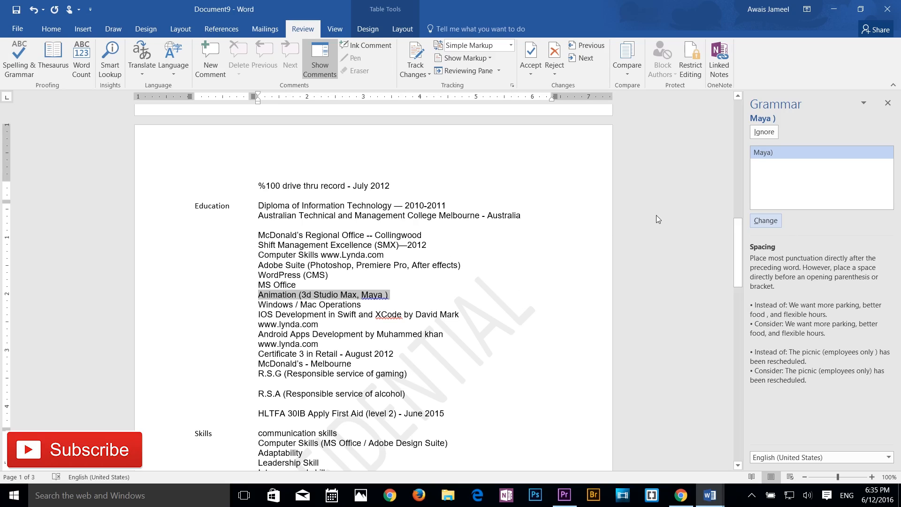
pyautogui.click(766, 220)
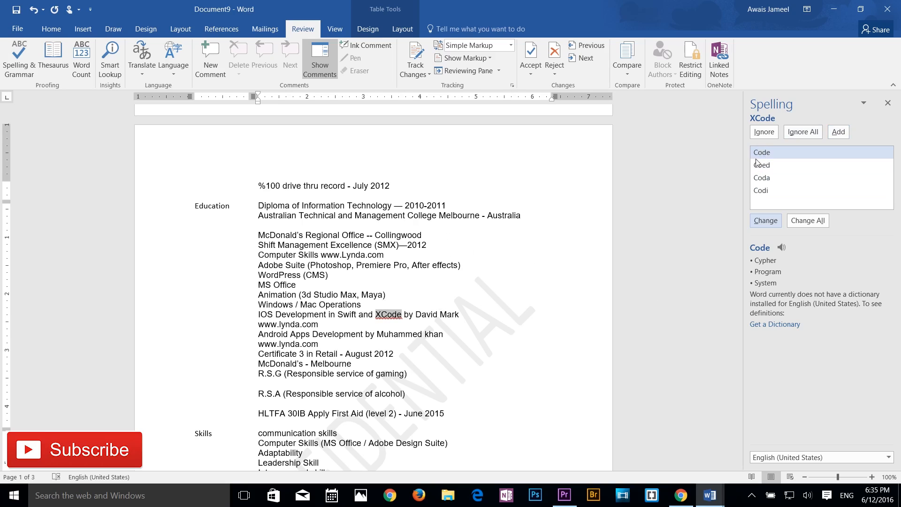
pyautogui.click(762, 132)
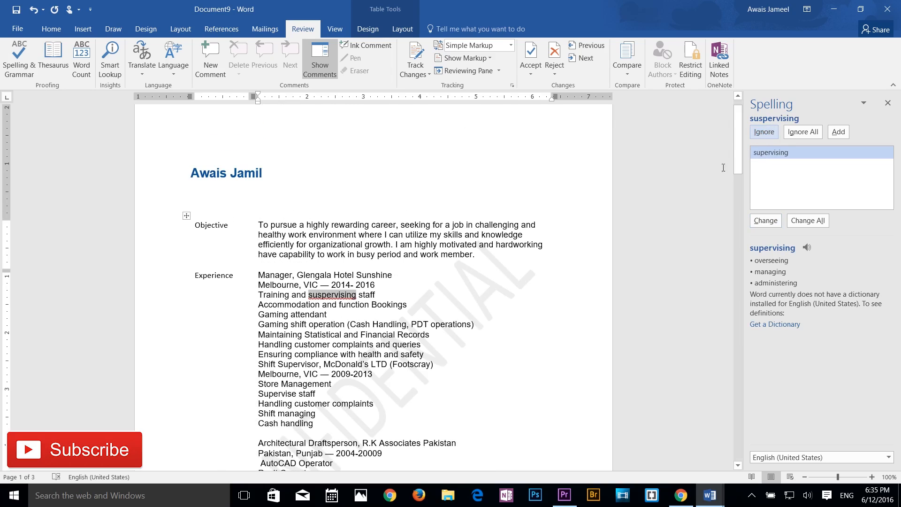
# Replace "suspervising" with "supervising" and finish the spelling and grammar check
pyautogui.click(766, 221)
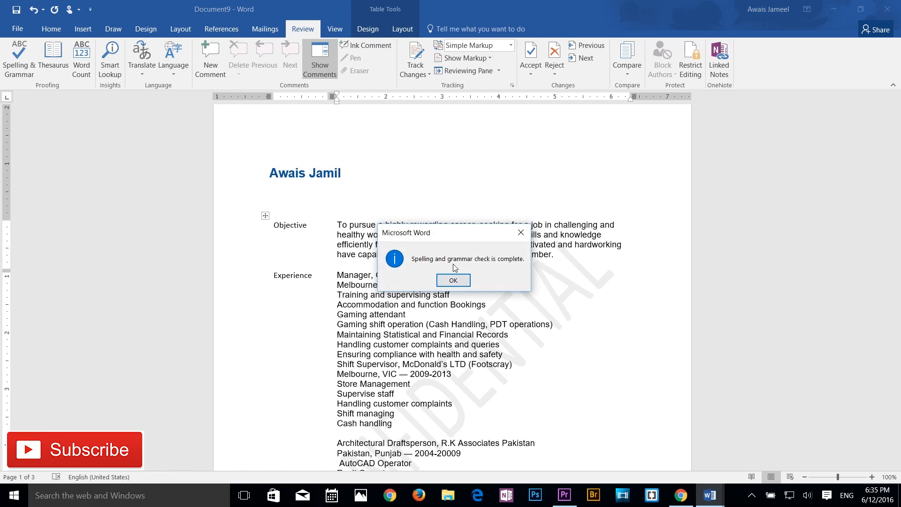
pyautogui.click(453, 281)
# Look over the corrected resume and look up thesaurus synonyms for "complaints" in the first customer-handling line under Experience
pyautogui.scroll(-15, 483, 323)
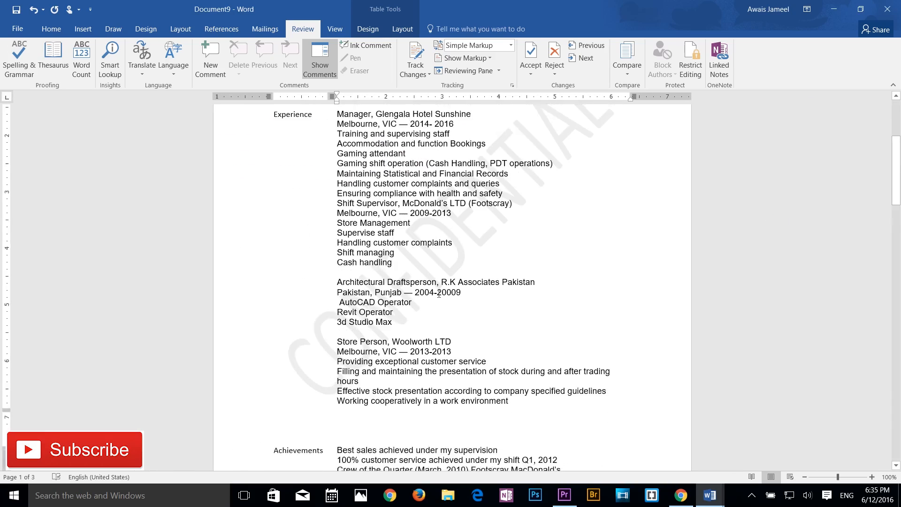
pyautogui.scroll(-8, 483, 324)
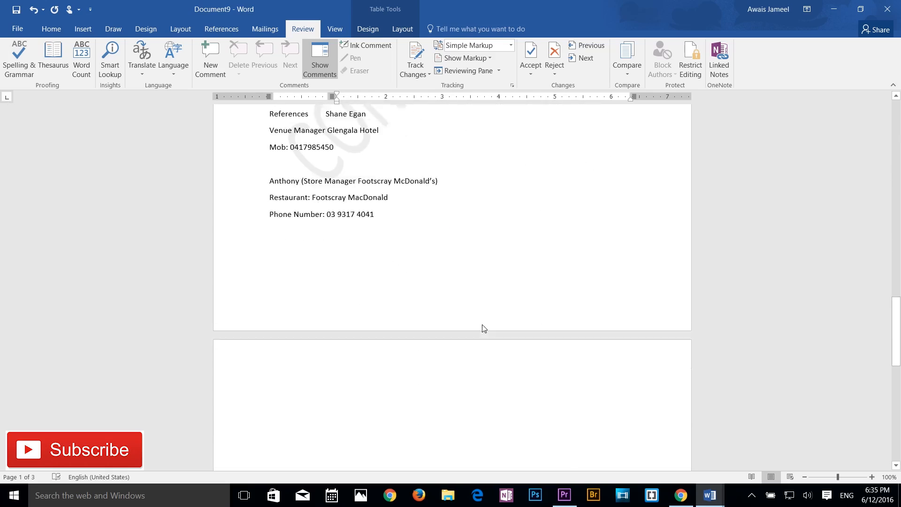
pyautogui.scroll(17, 483, 325)
pyautogui.scroll(13, 454, 365)
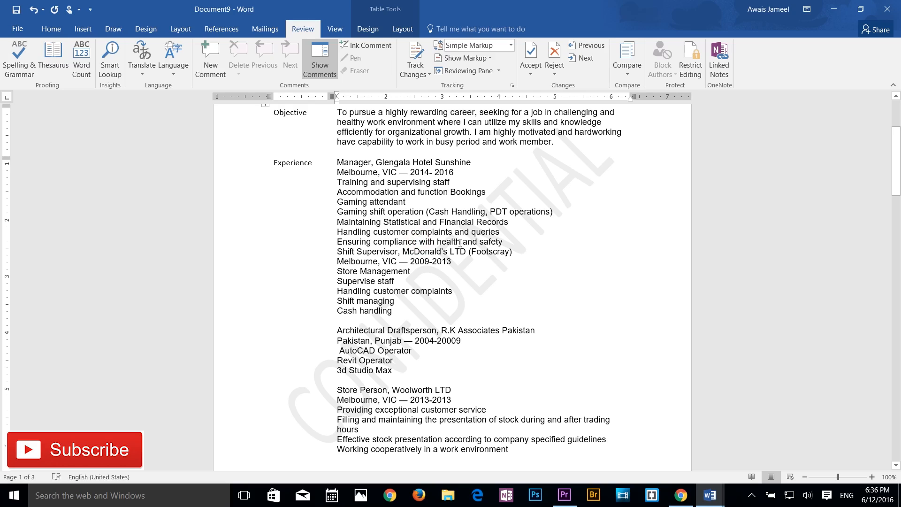
pyautogui.doubleClick(422, 232)
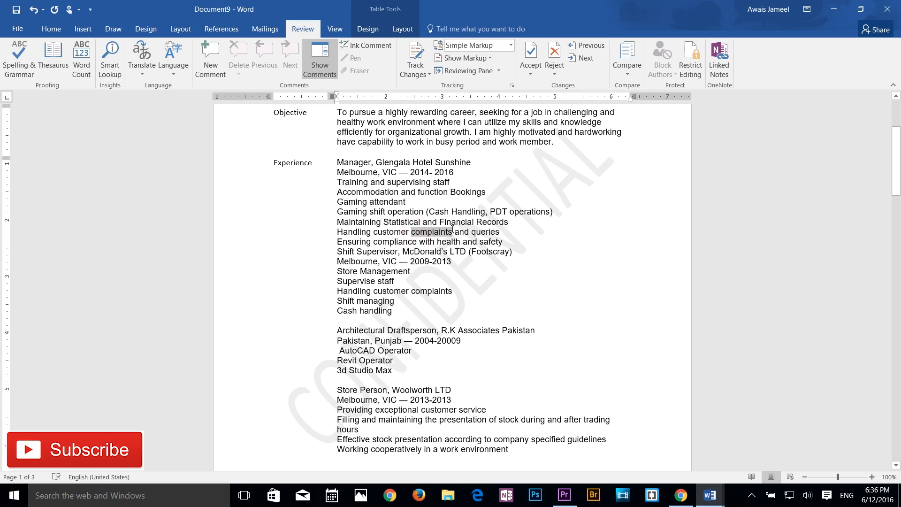
pyautogui.click(53, 55)
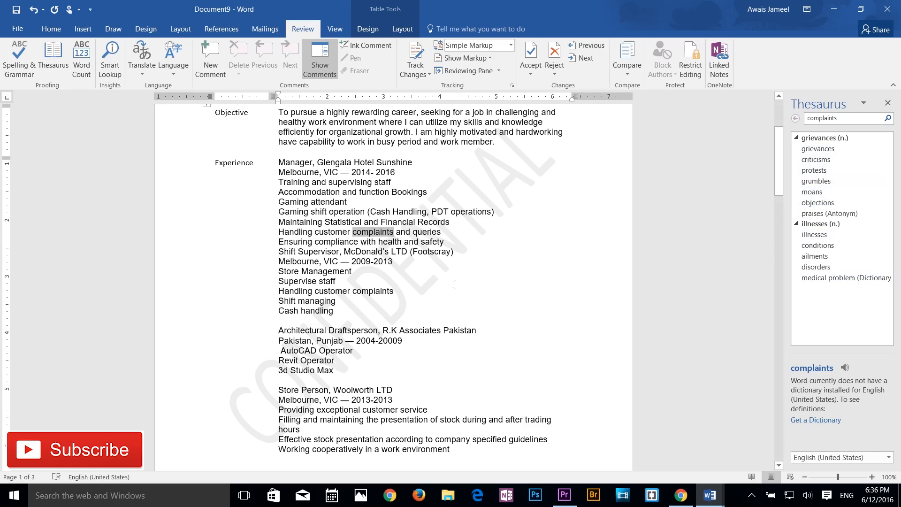
# Show the whole document's word count statistics and move the dialog clear of the Experience text
pyautogui.click(356, 212)
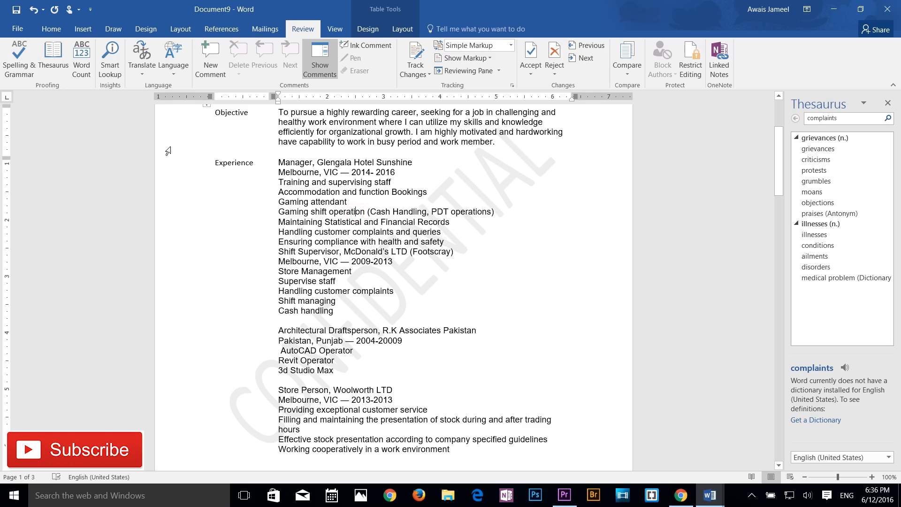
pyautogui.click(83, 70)
pyautogui.moveTo(421, 181); pyautogui.dragTo(580, 175)
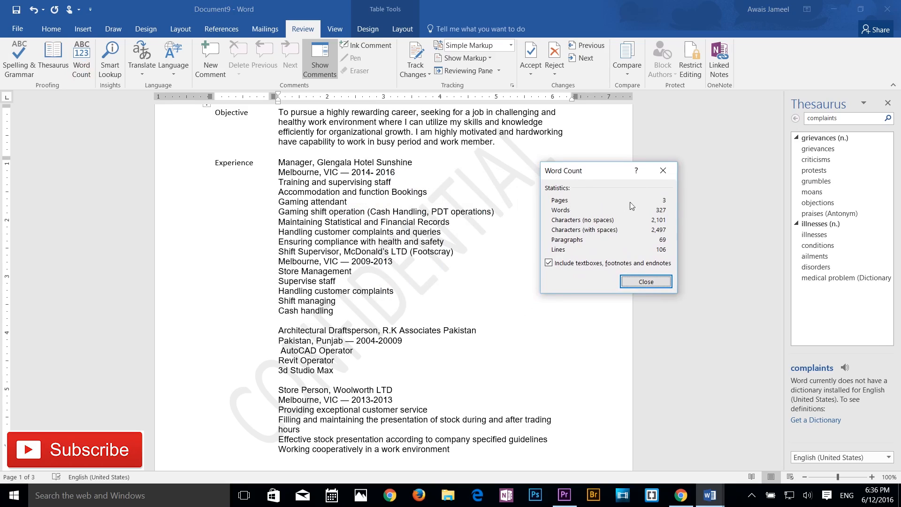